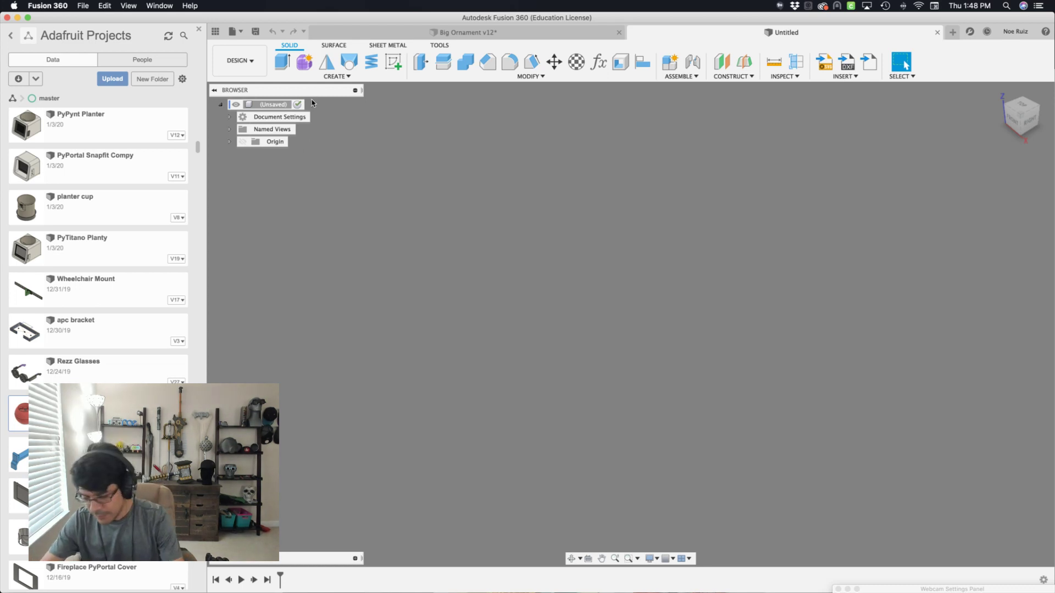
# - Add a user parameter named diameter in mm with the expression 60
pyautogui.hotkey('shift', 'p')
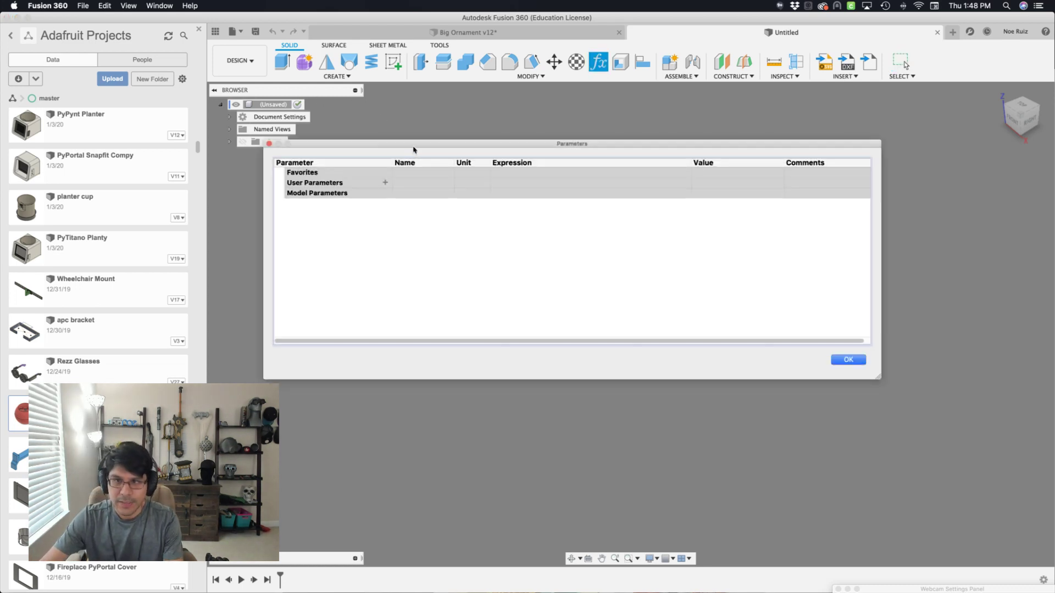
pyautogui.moveTo(414, 148); pyautogui.dragTo(430, 163)
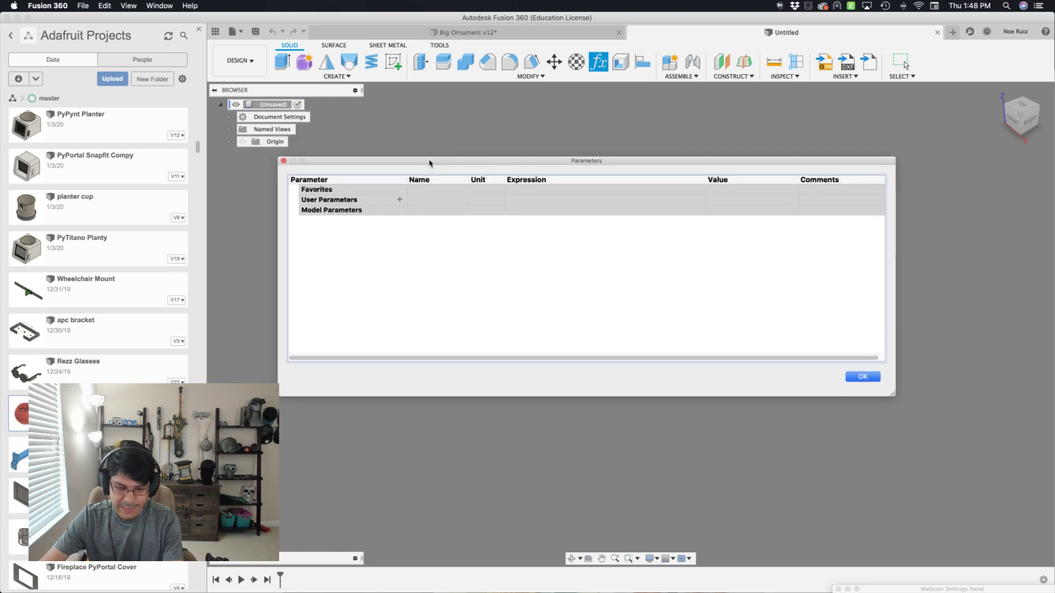
pyautogui.click(399, 201)
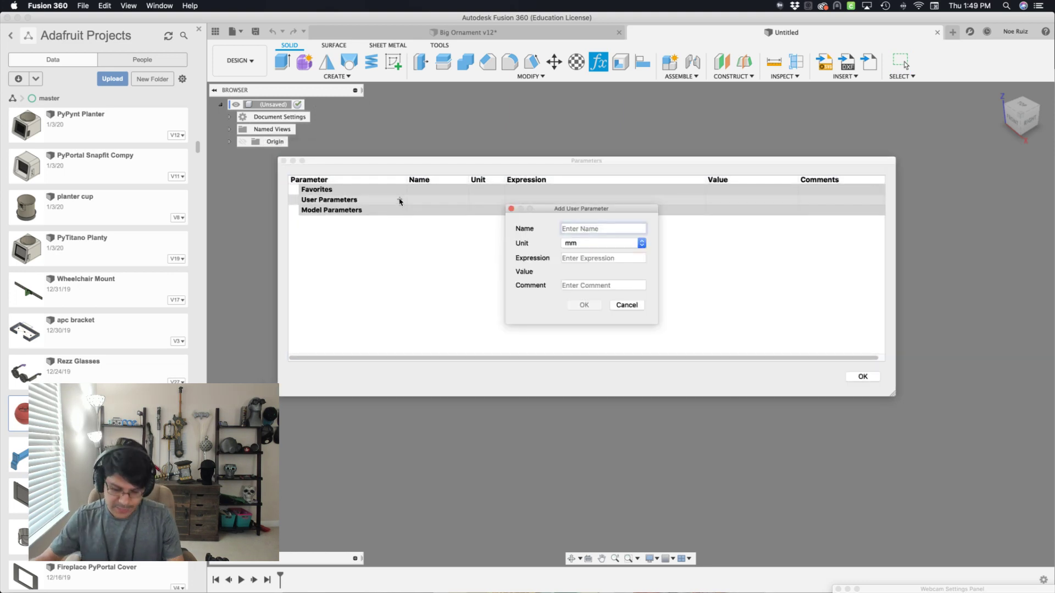
pyautogui.write('diameter')
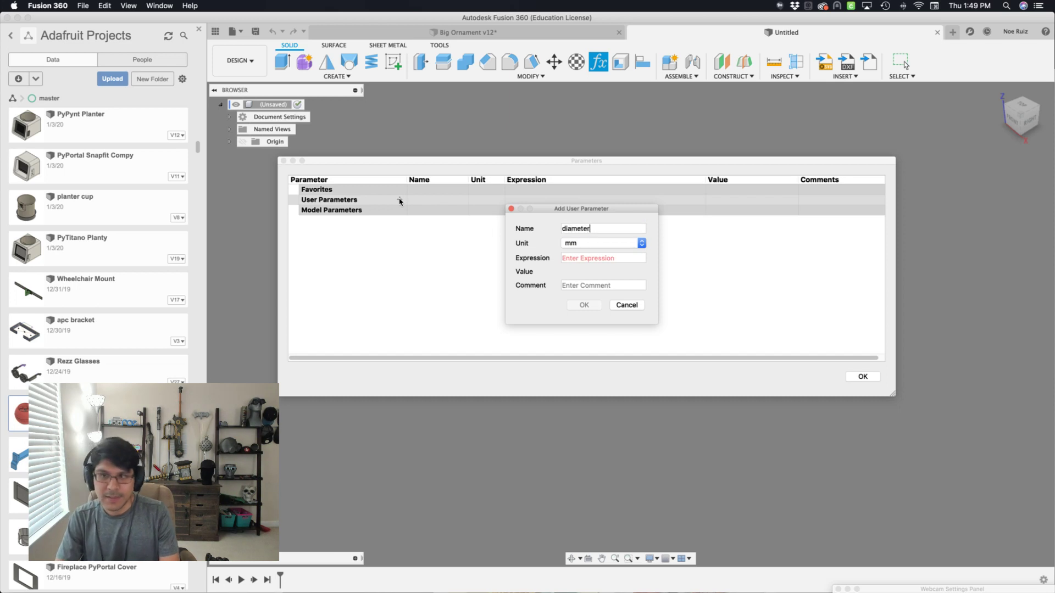
pyautogui.press('Tab')
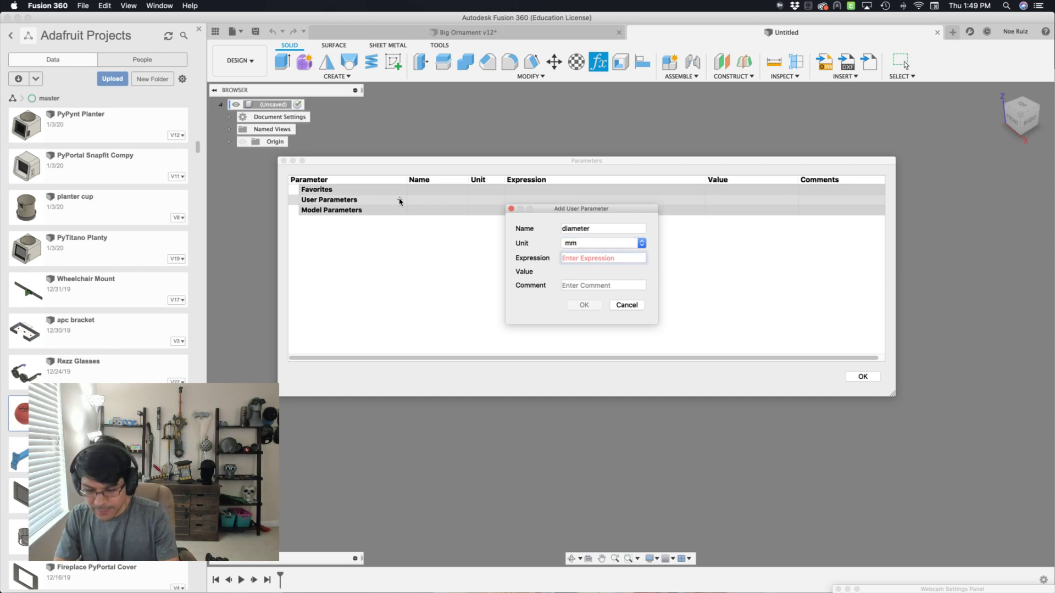
pyautogui.write('60')
pyautogui.press('Return')
# - Add a user parameter named thickness in mm with the expression 1.5
pyautogui.click(399, 201)
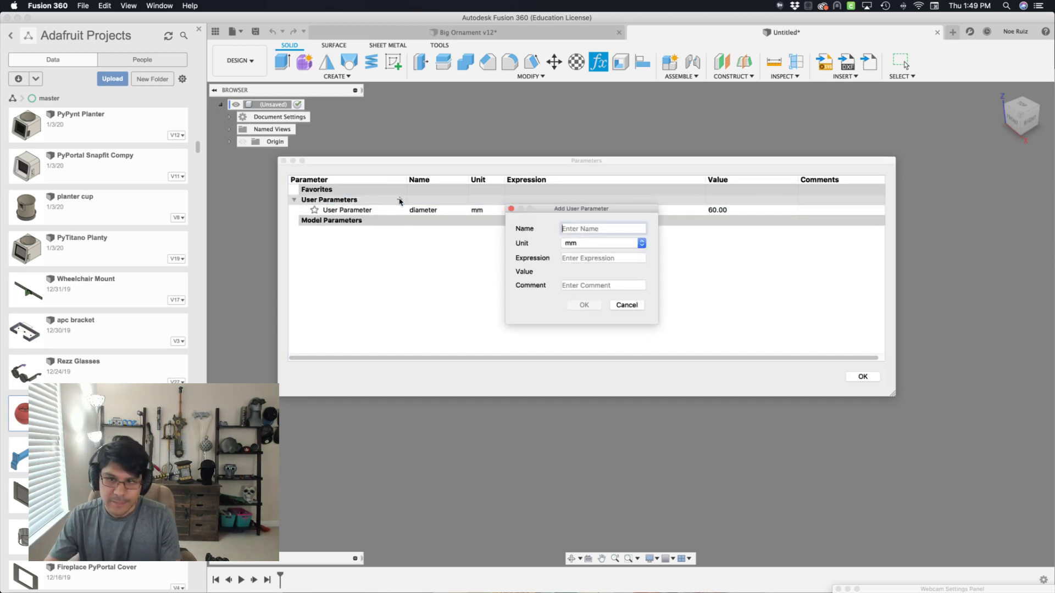
pyautogui.write('thickness')
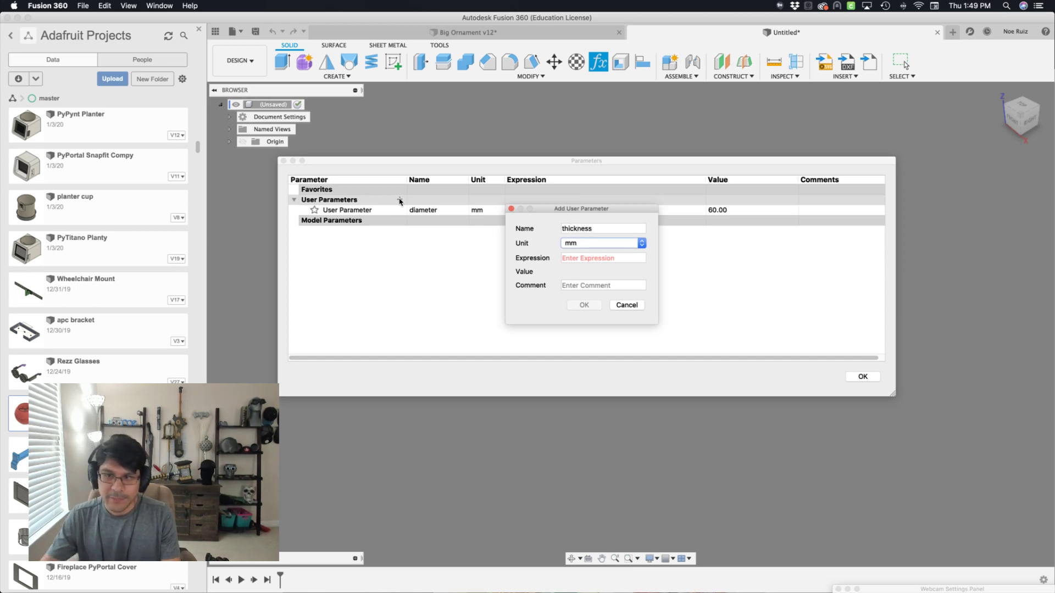
pyautogui.click(583, 265)
pyautogui.write('1.5')
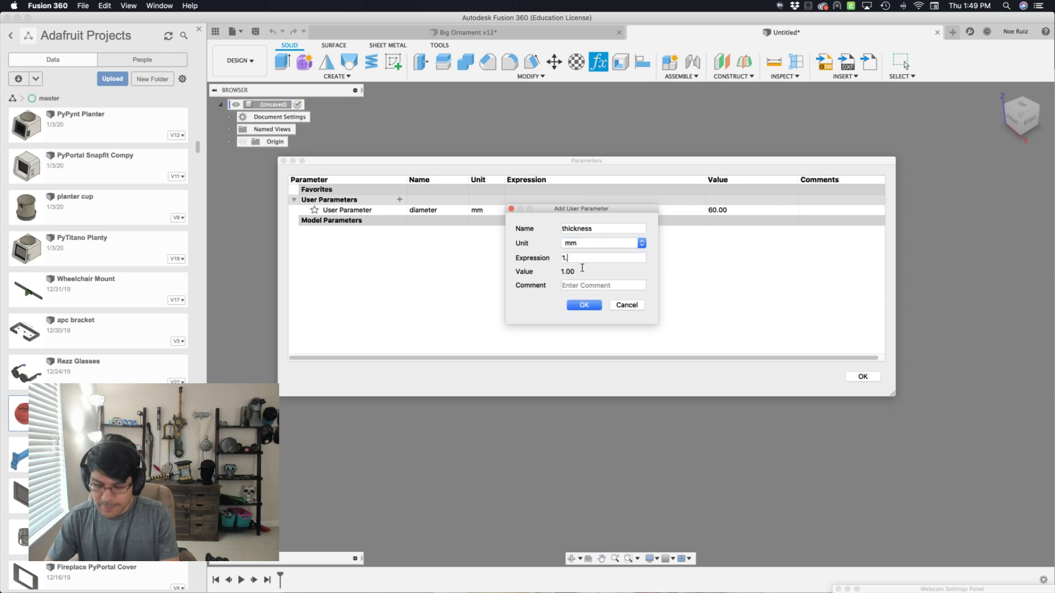
pyautogui.press('Return')
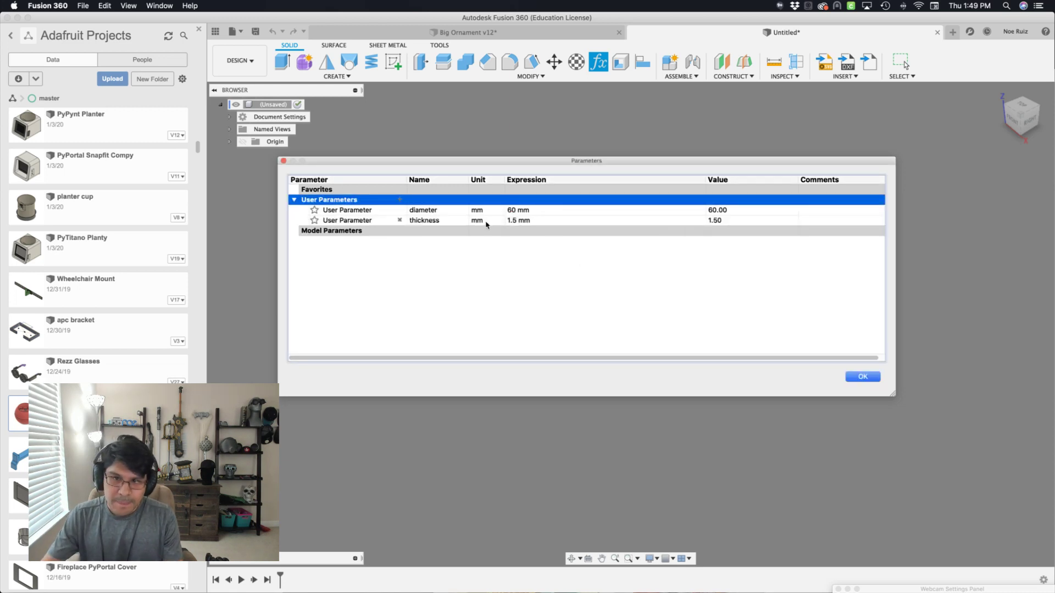
# - Add a user parameter named gap in mm with the expression 0.2
pyautogui.click(400, 199)
pyautogui.write('gap')
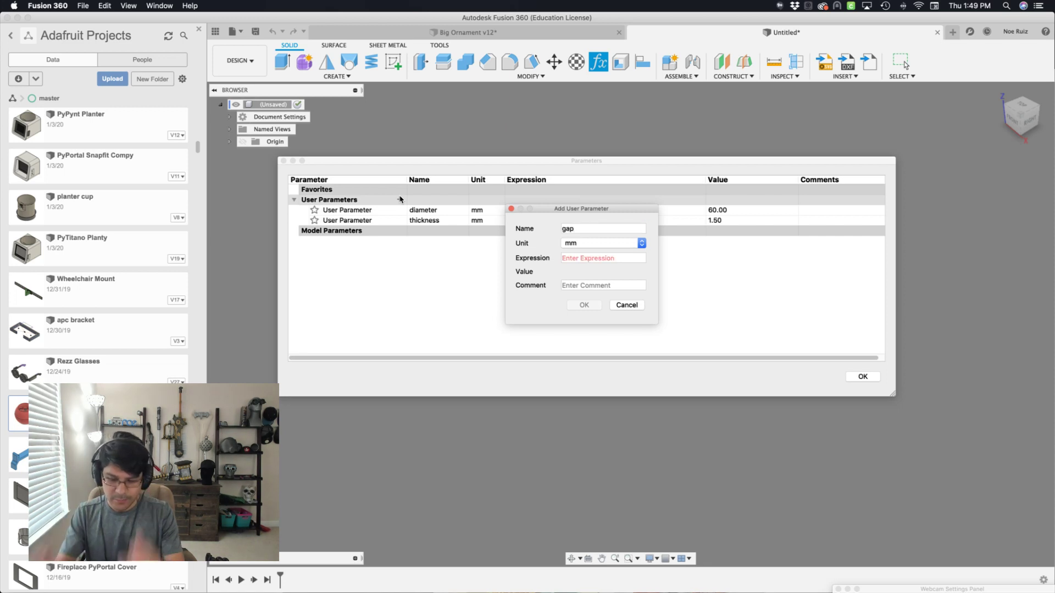
pyautogui.press('Tab')
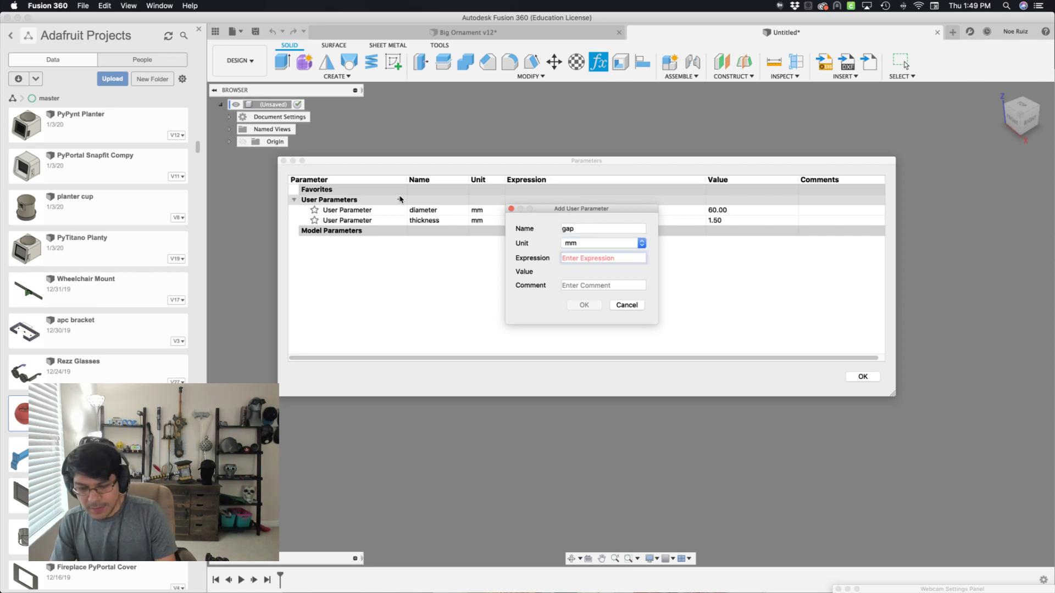
pyautogui.write('0.2')
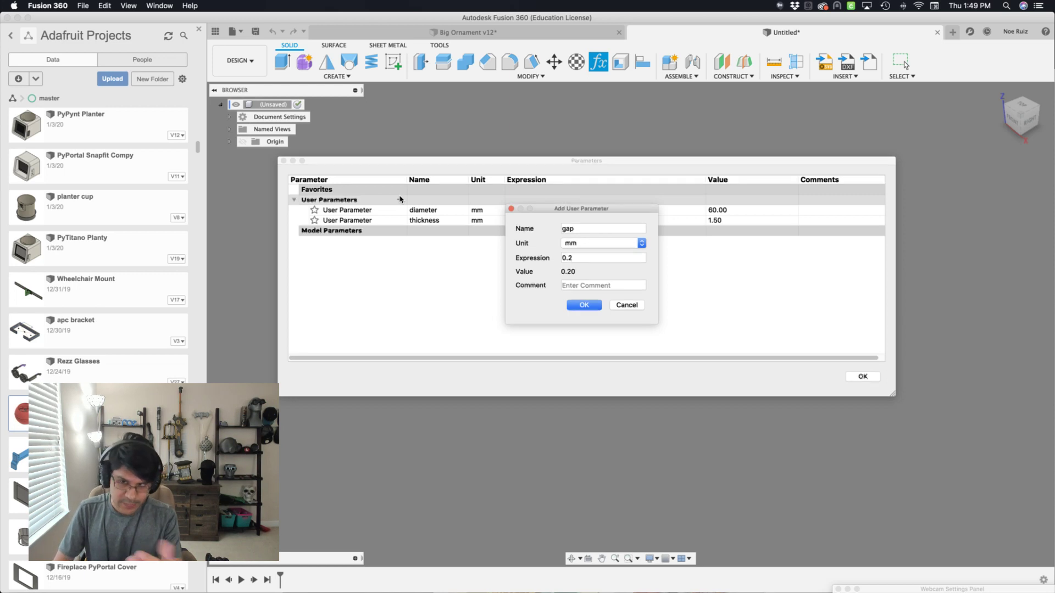
pyautogui.press('Return')
# - Add a user parameter named snaps in mm with the expression 2, and close the parameters dialog
pyautogui.click(400, 200)
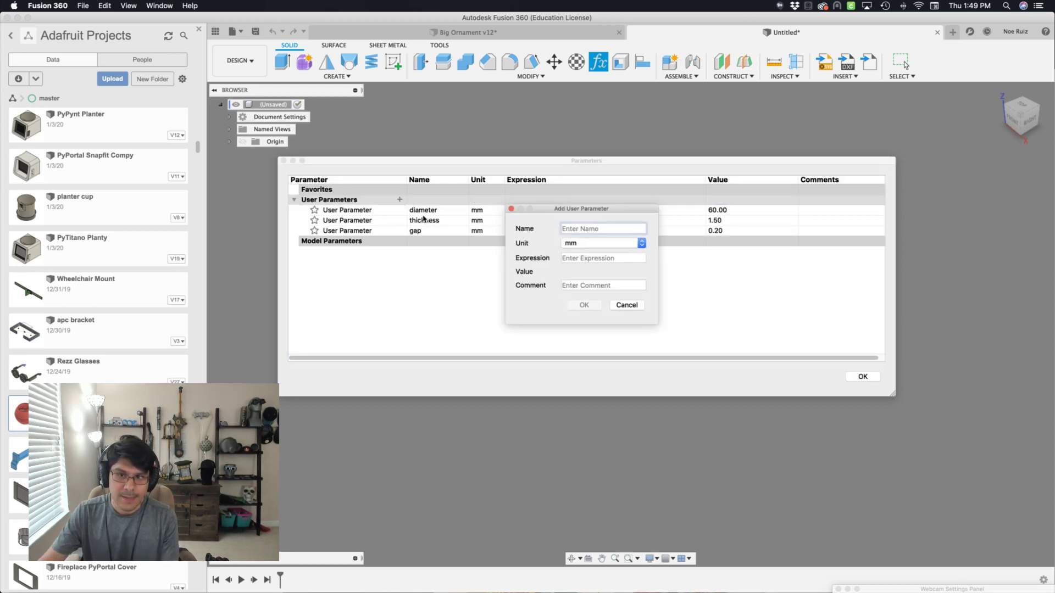
pyautogui.write('snaps')
pyautogui.press('Tab')
pyautogui.press('Tab')
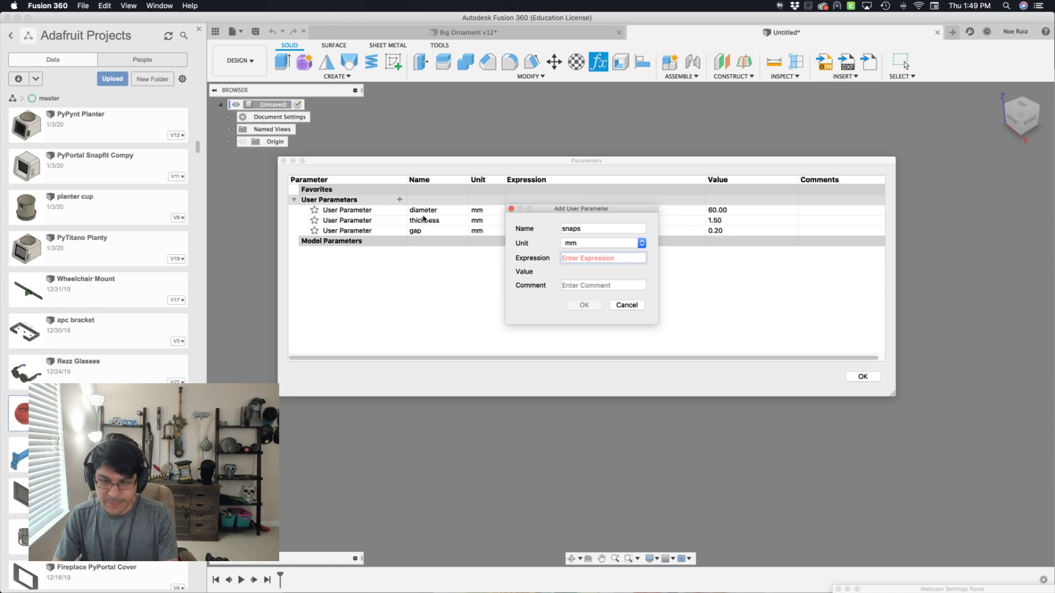
pyautogui.write('2')
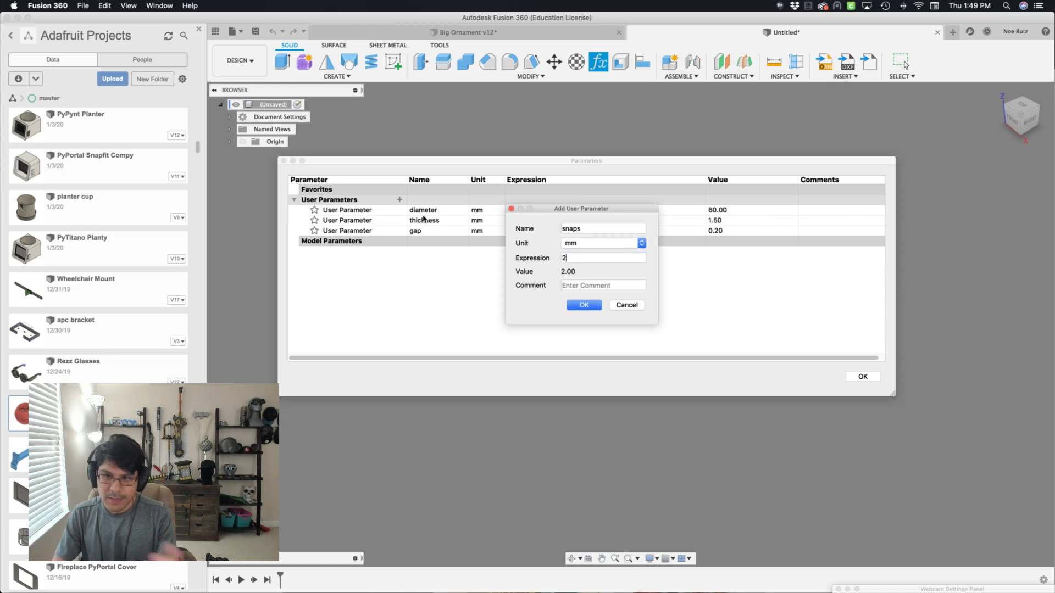
pyautogui.click(584, 306)
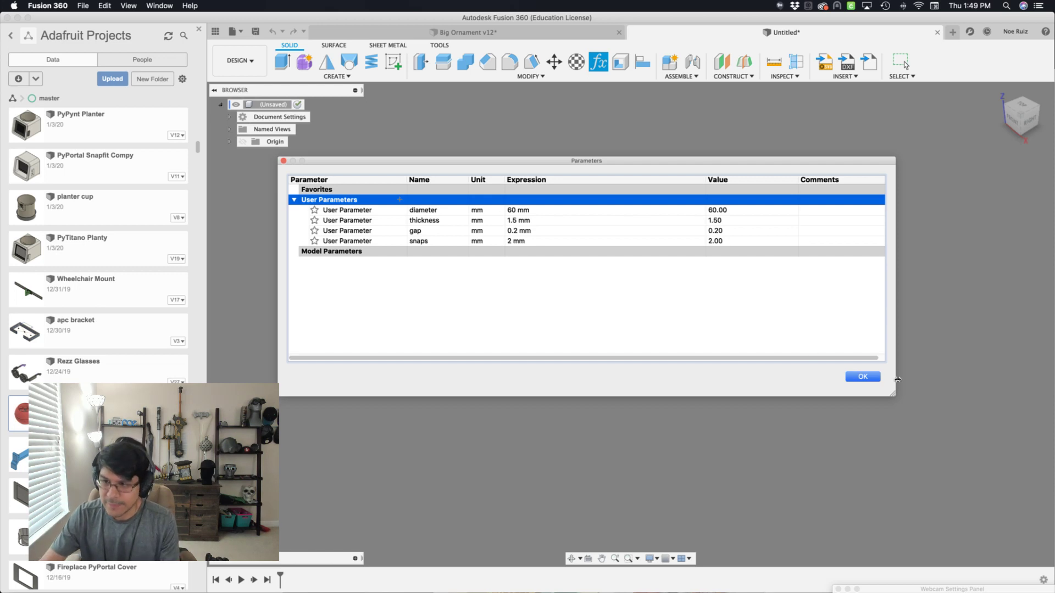
pyautogui.click(863, 377)
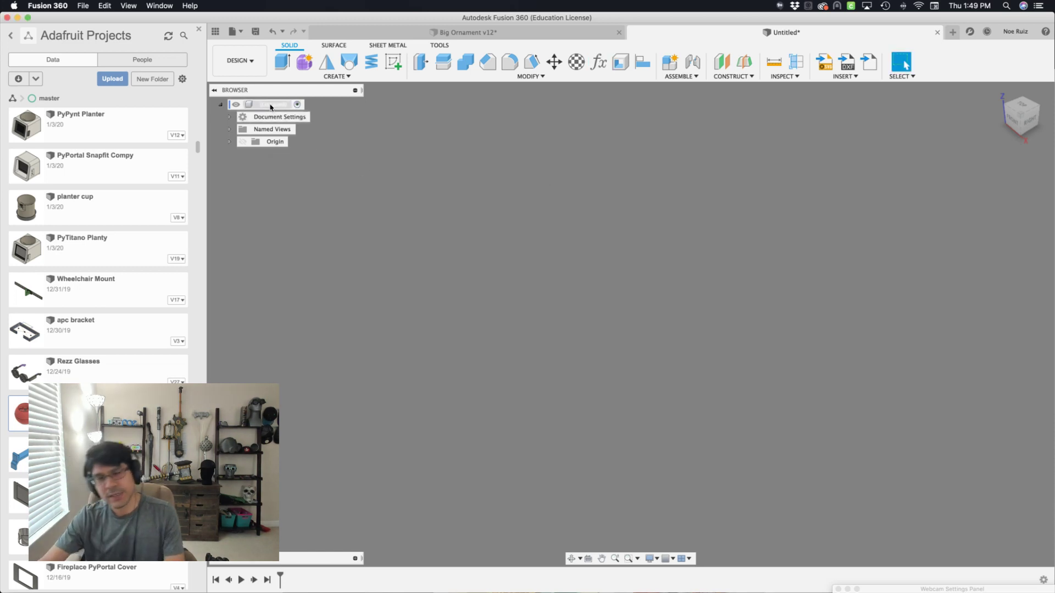
# - Create a new empty, activated component named sphere under the root of the unsaved design
pyautogui.hotkey('shift', 'n')
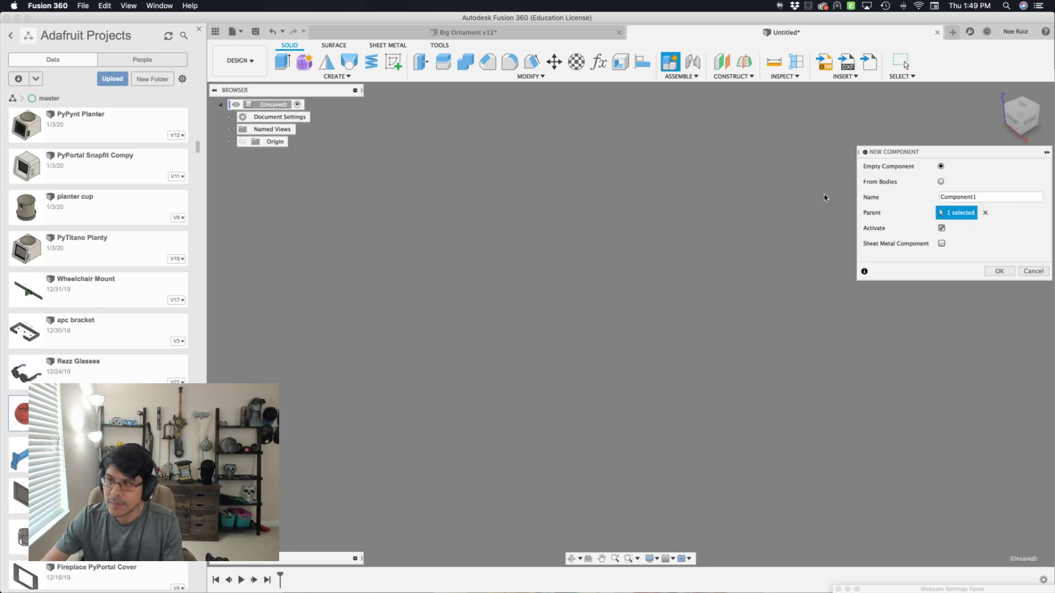
pyautogui.doubleClick(1003, 197)
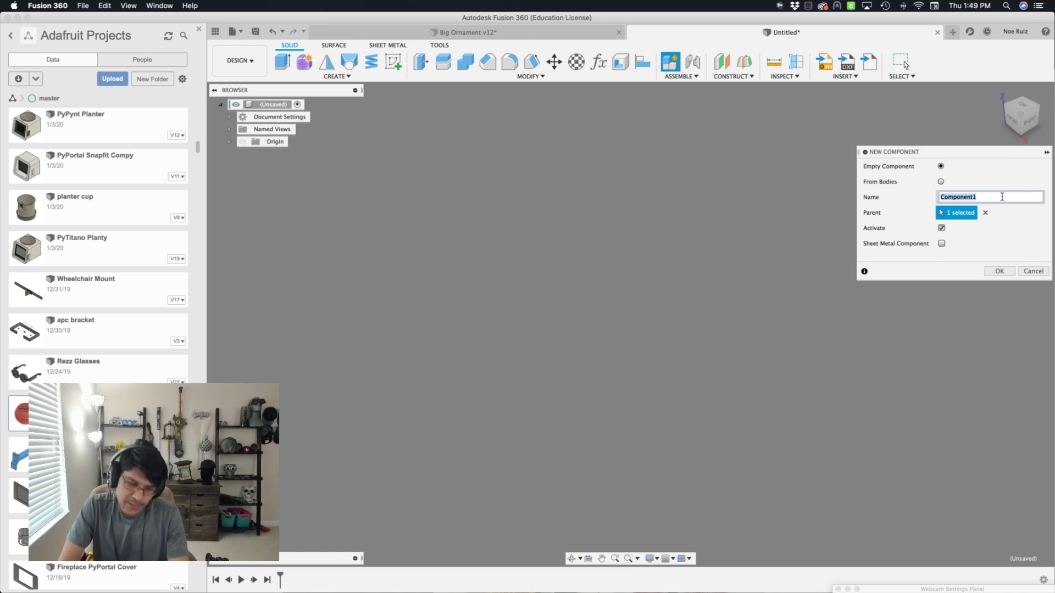
pyautogui.write('sphere')
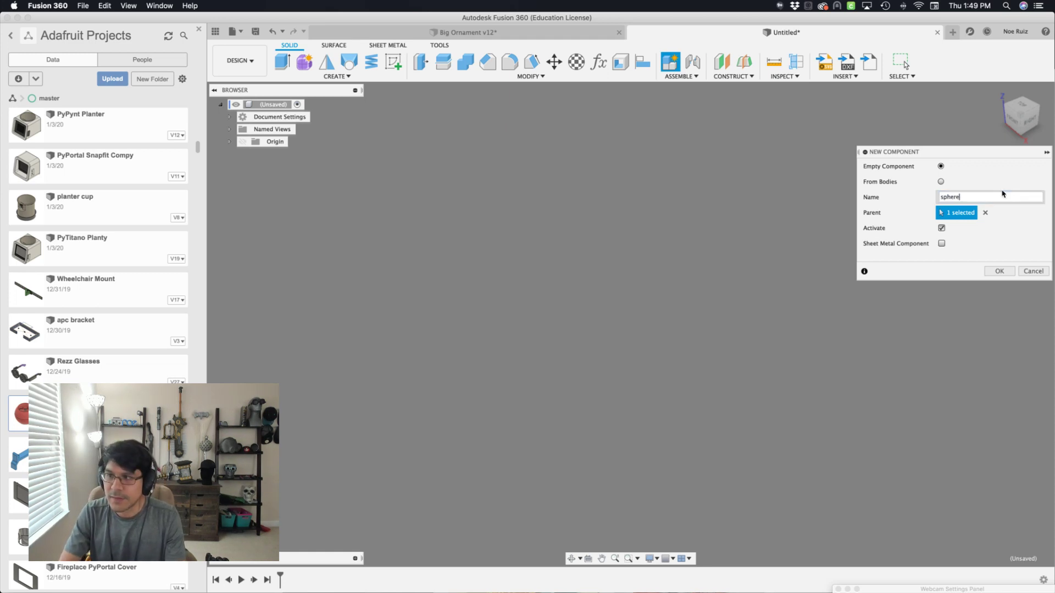
pyautogui.press('Return')
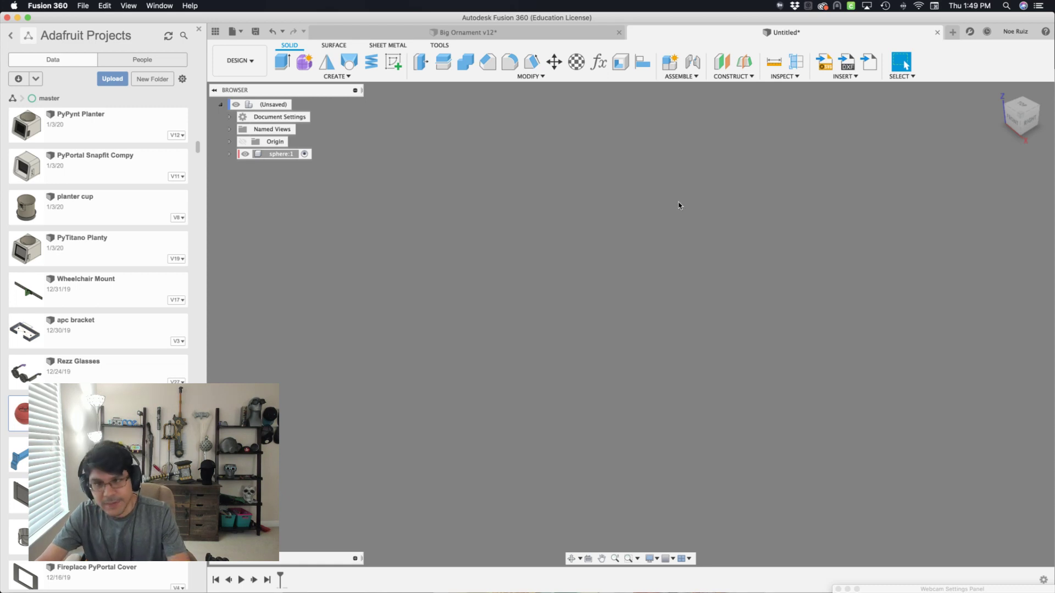
# - Create an empty, activated component named top half inside the sphere component
pyautogui.press('n')
pyautogui.click(1001, 201)
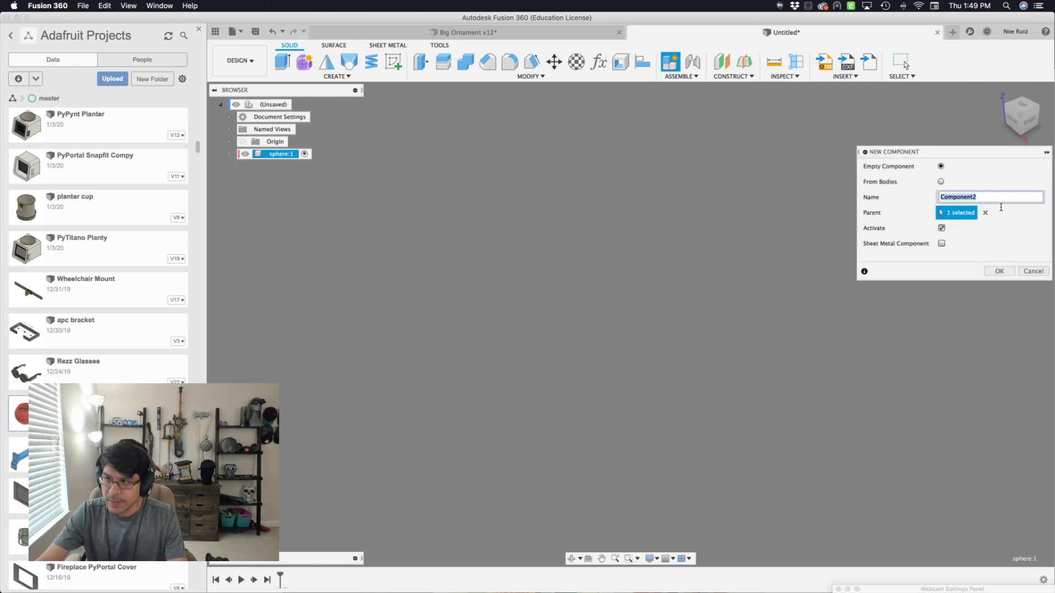
pyautogui.write('top half')
pyautogui.press('Return')
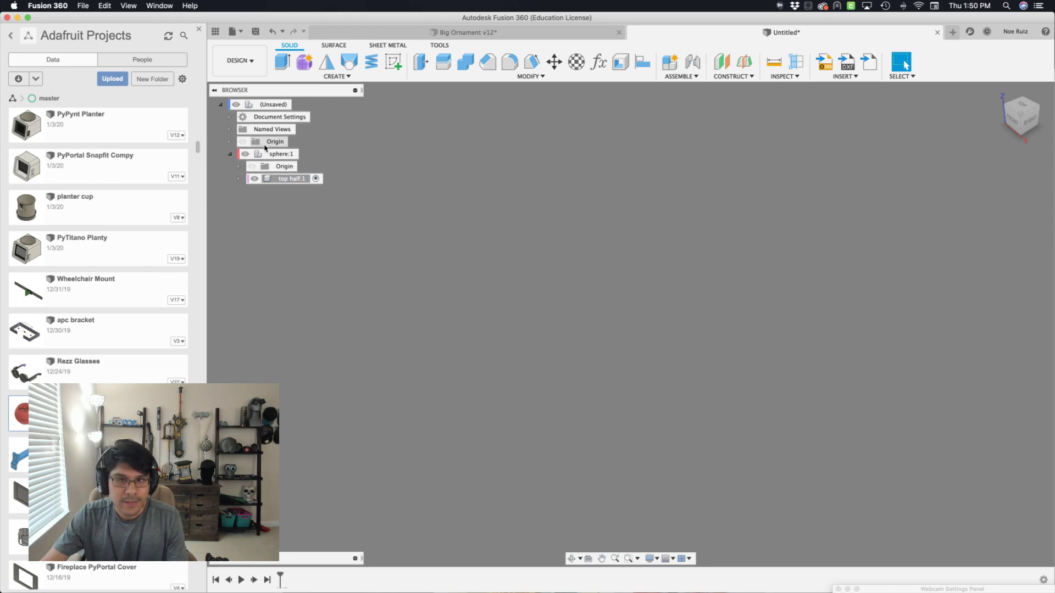
# - Activate the sphere component and create an empty component named bottom half inside it
pyautogui.click(305, 154)
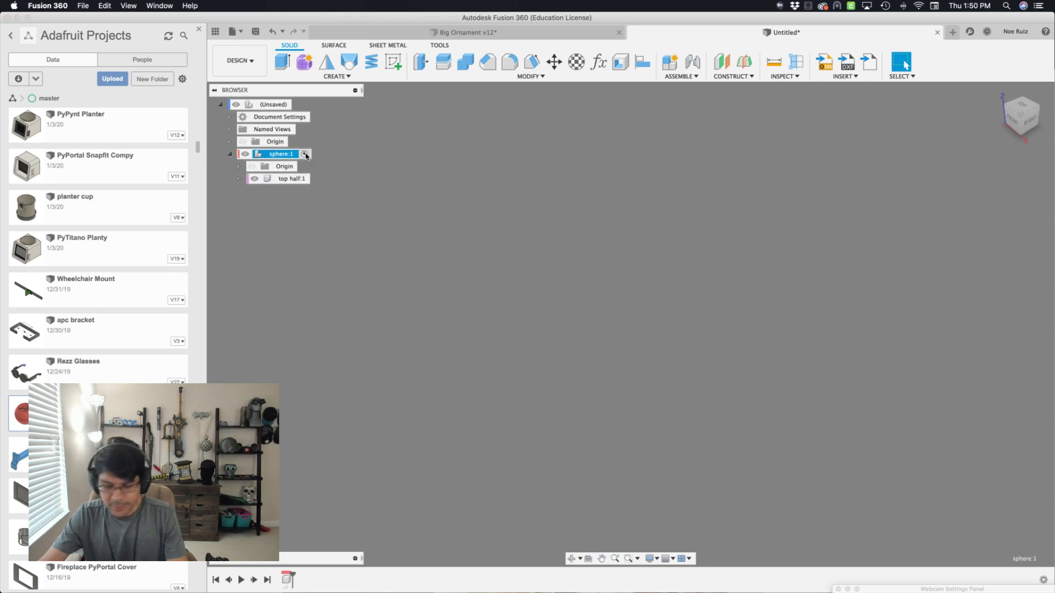
pyautogui.hotkey('shift', 'n')
pyautogui.doubleClick(1006, 203)
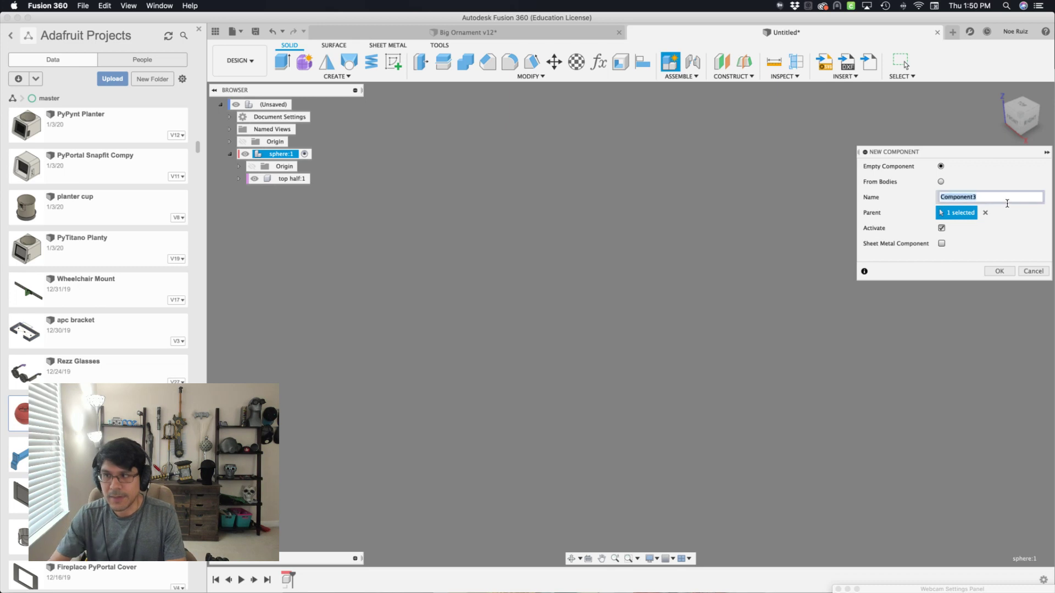
pyautogui.write('bottom half')
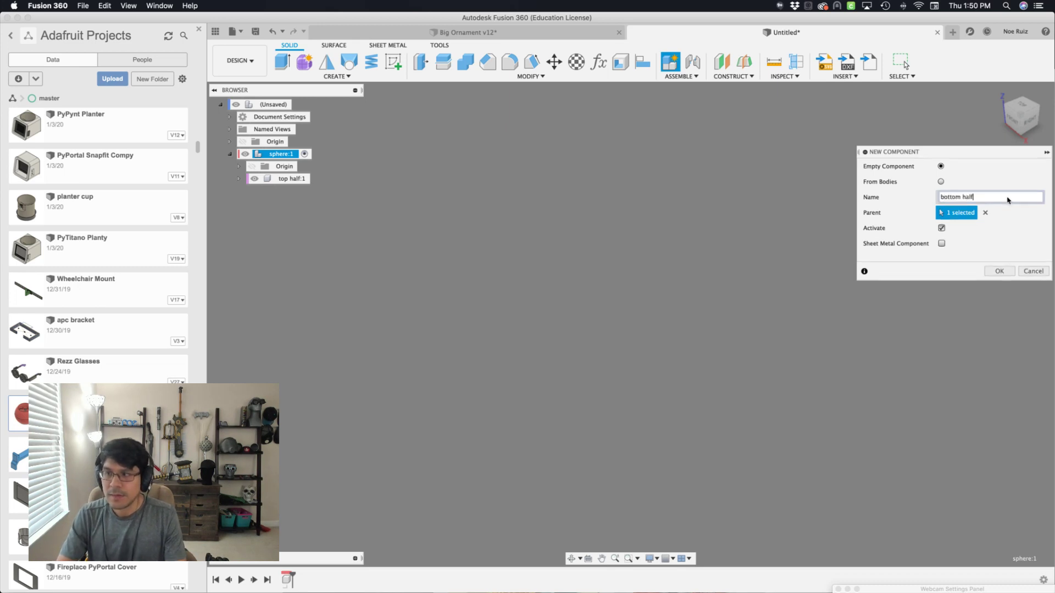
pyautogui.press('Return')
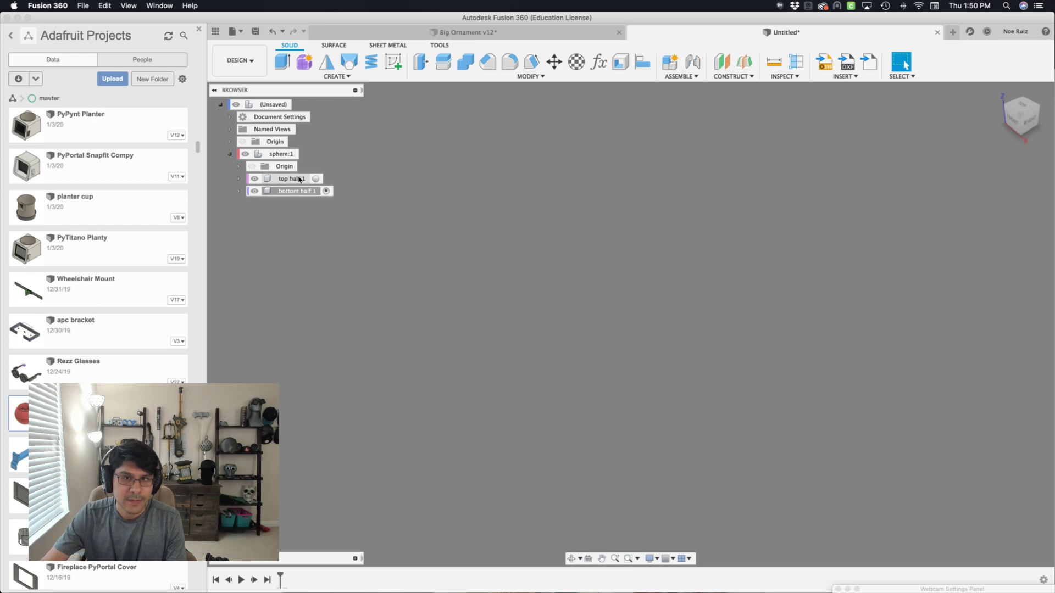
# - Activate the top half component and start a sketch on the vertical origin plane that faces the Right view
pyautogui.click(316, 178)
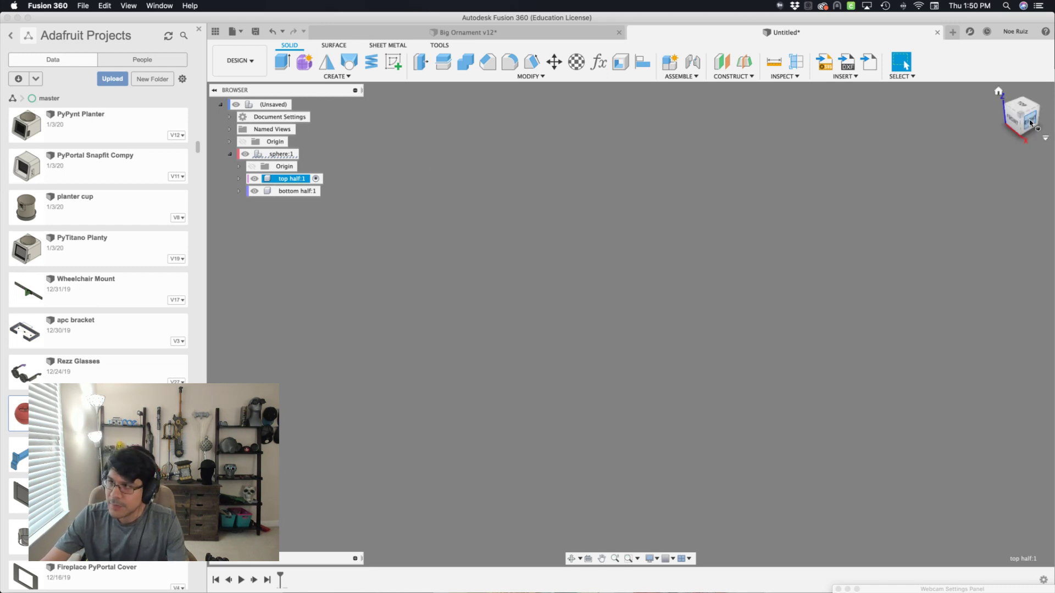
pyautogui.moveTo(1029, 122)
pyautogui.mouseDown()
pyautogui.moveTo(1018, 114)
pyautogui.moveTo(1027, 113)
pyautogui.mouseUp()
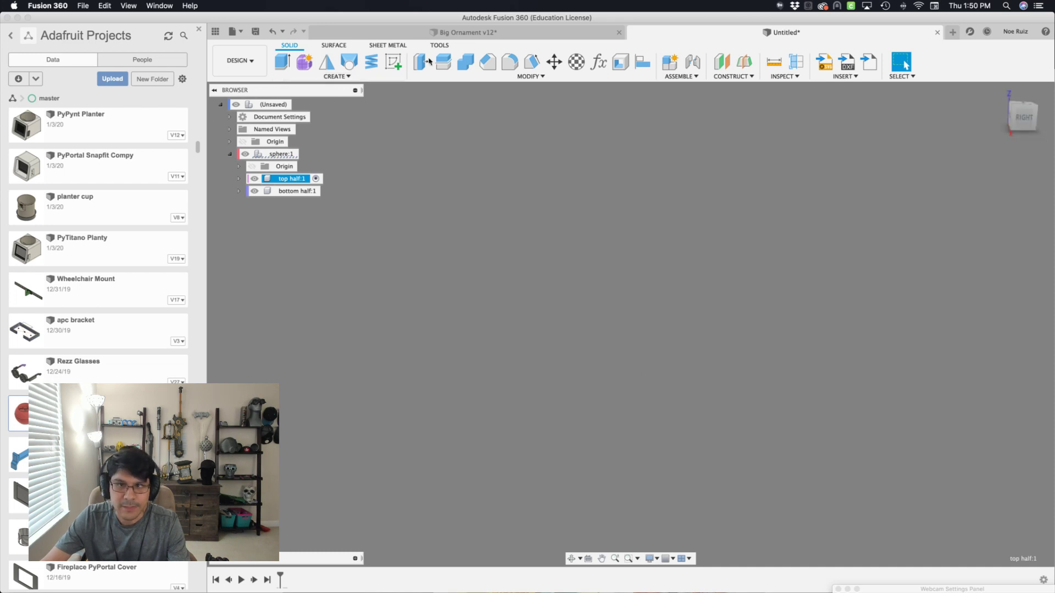
pyautogui.click(393, 61)
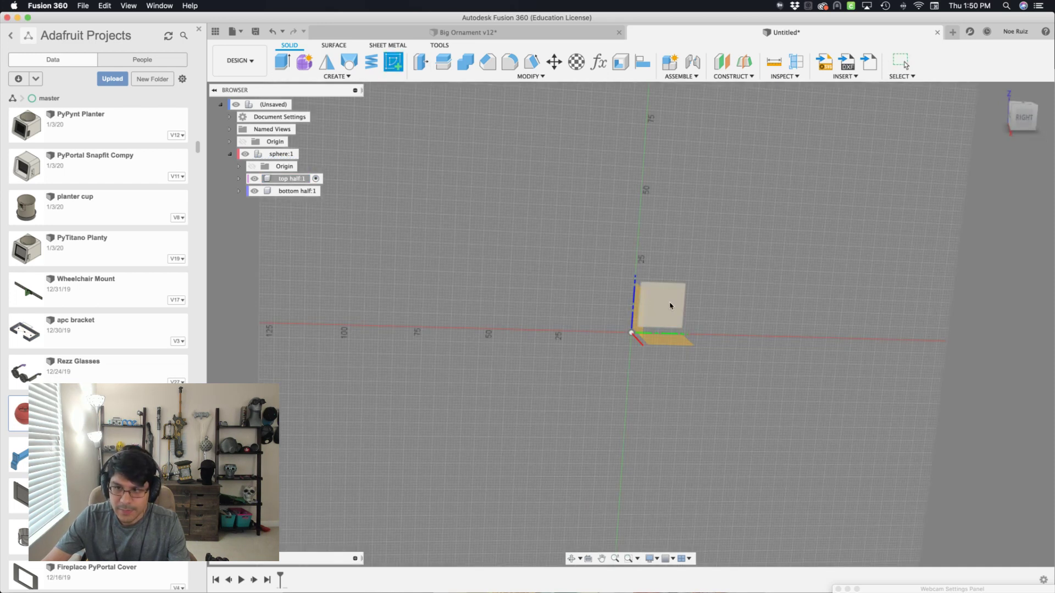
pyautogui.scroll(2, 671, 300)
pyautogui.moveTo(654, 326)
pyautogui.keyDown('shift'); pyautogui.mouseDown(button='middle')
pyautogui.moveTo(617, 349)
pyautogui.moveTo(633, 337)
pyautogui.moveTo(669, 346)
pyautogui.moveTo(650, 346)
pyautogui.mouseUp(button='middle'); pyautogui.keyUp('shift')
pyautogui.click(633, 337)
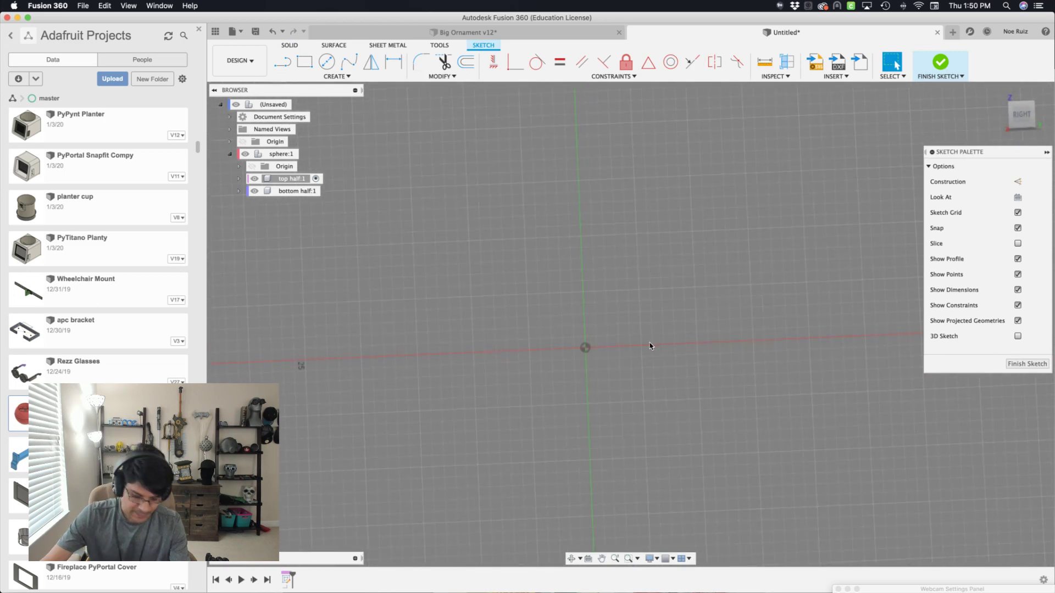
# - Sketch a circle centred on the origin with its diameter driven by the diameter parameter
pyautogui.press('c')
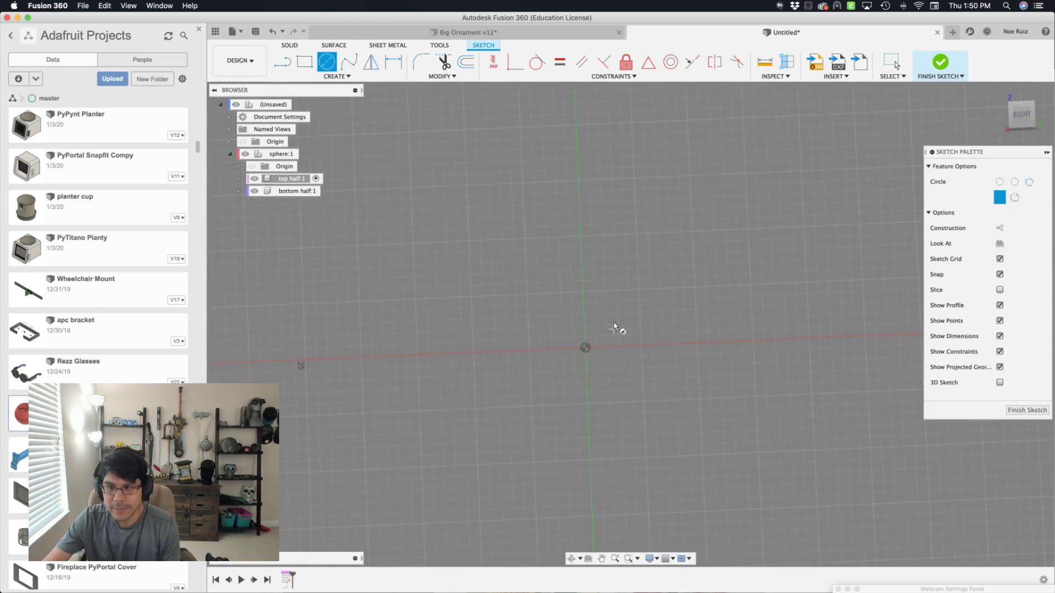
pyautogui.scroll(-2, 588, 340)
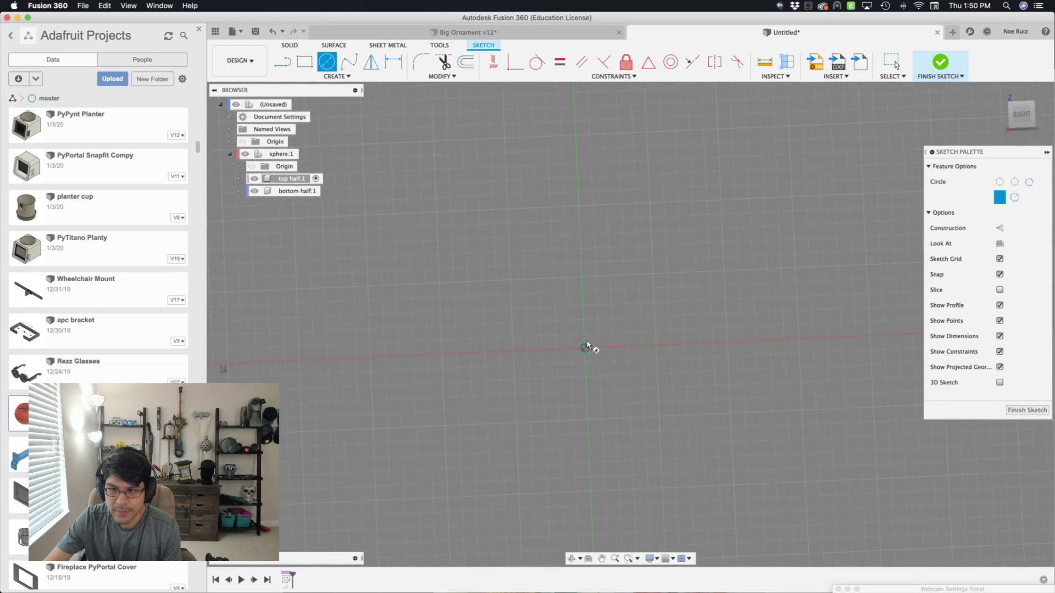
pyautogui.click(586, 346)
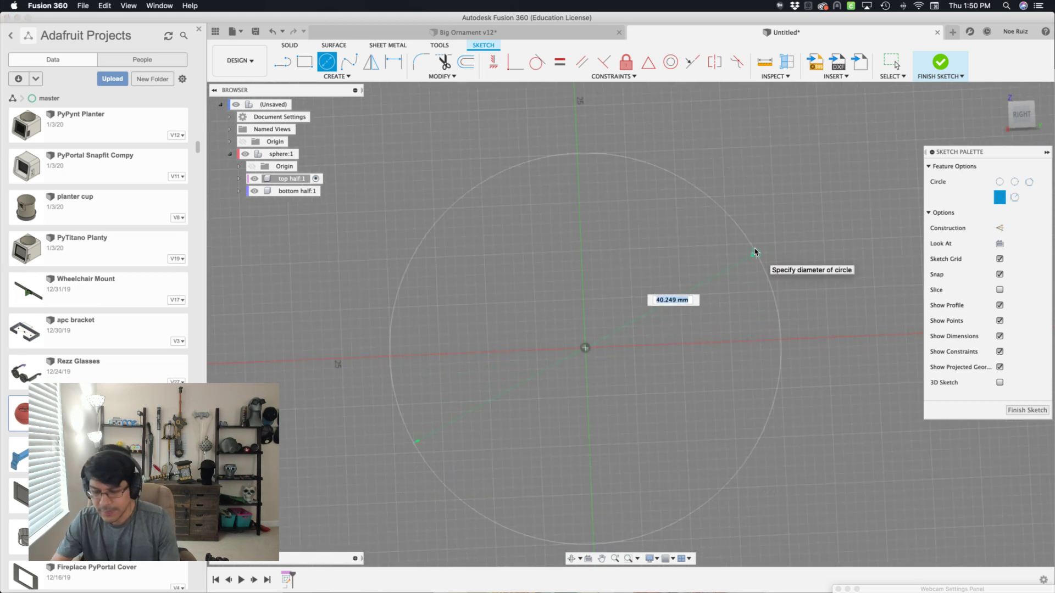
pyautogui.write('diameter')
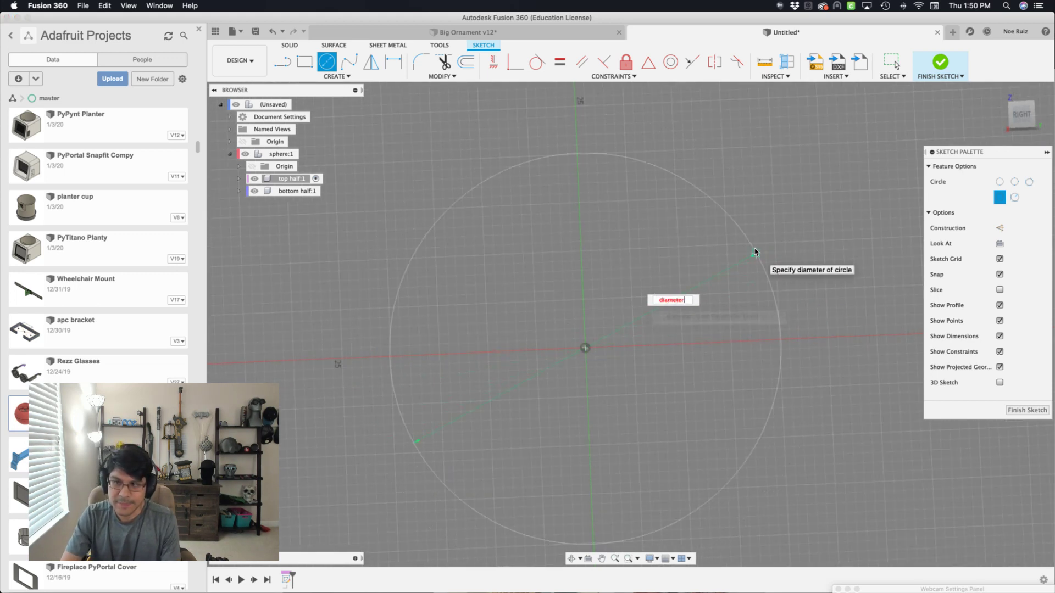
pyautogui.press('Return')
# - Offset the circle inward by -thickness to form the wall of the sphere profile
pyautogui.scroll(-3, 738, 235)
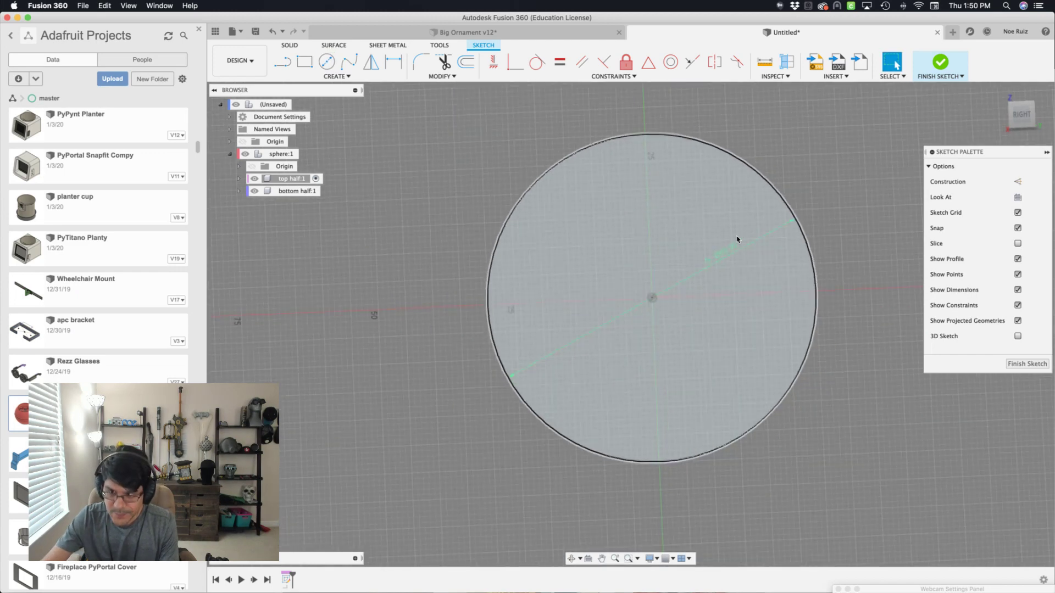
pyautogui.scroll(2, 791, 223)
pyautogui.scroll(2, 783, 211)
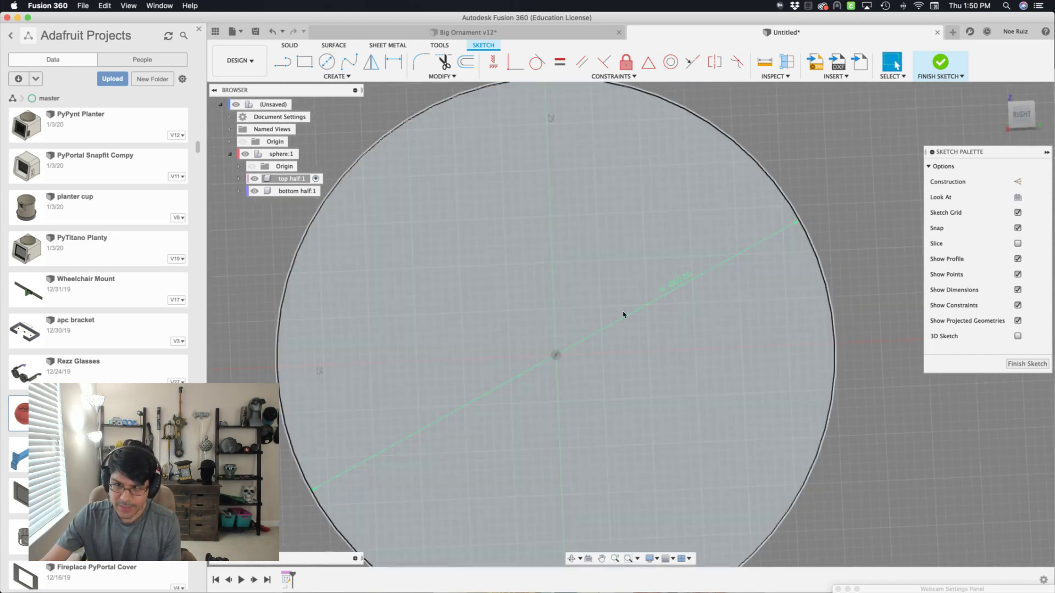
pyautogui.scroll(-2, 634, 313)
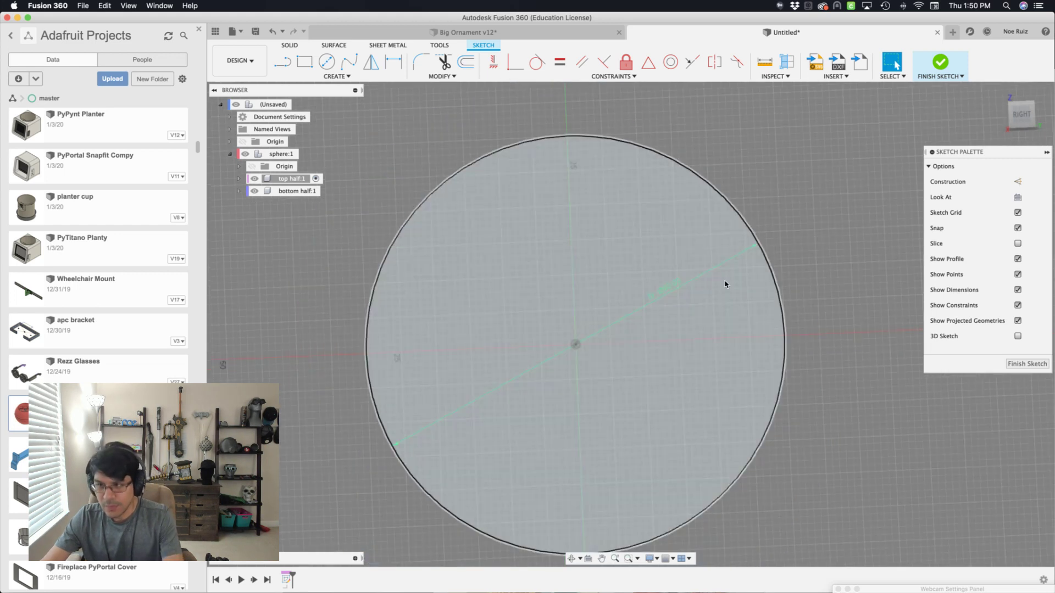
pyautogui.press('o')
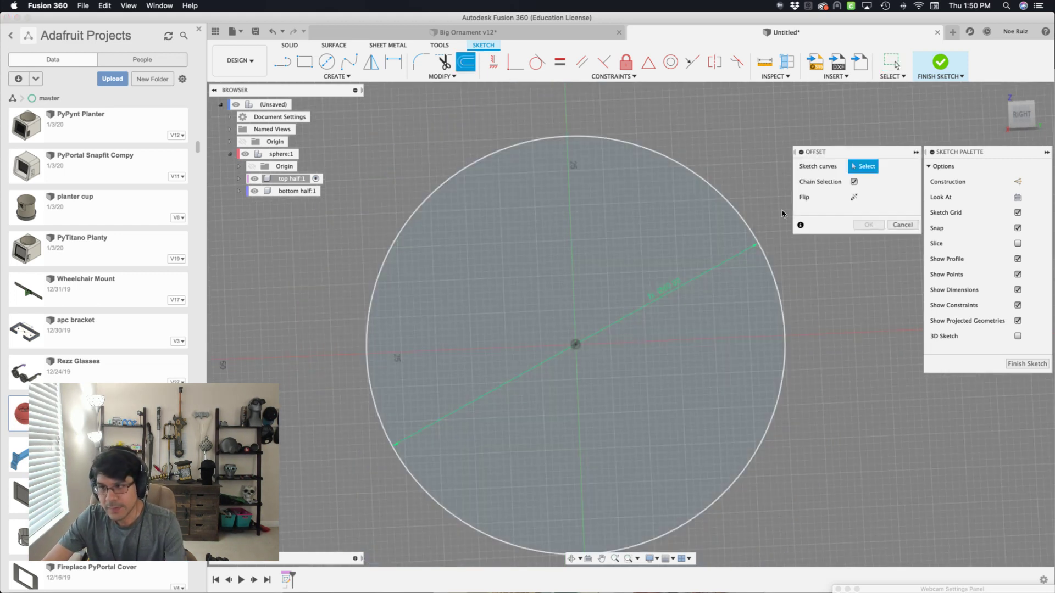
pyautogui.click(739, 207)
pyautogui.scroll(3, 742, 208)
pyautogui.scroll(-3, 743, 209)
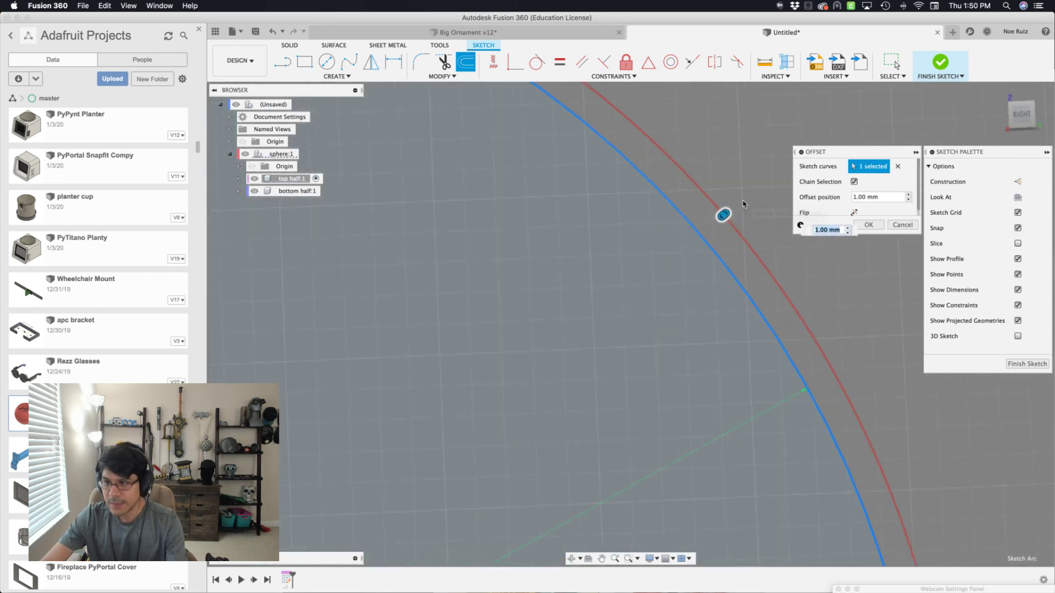
pyautogui.scroll(3, 741, 206)
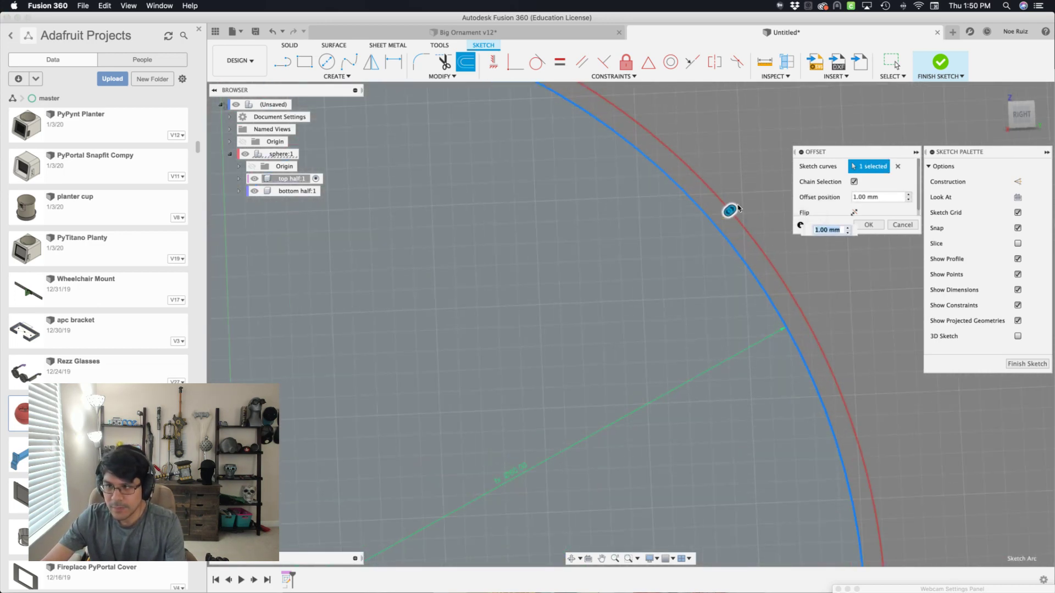
pyautogui.moveTo(730, 214); pyautogui.dragTo(682, 247)
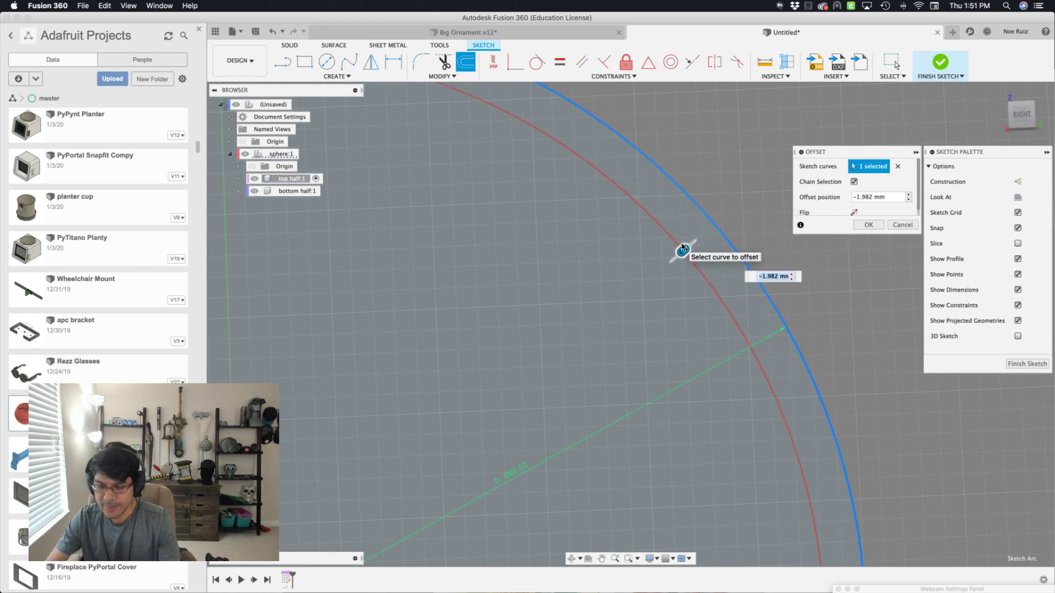
pyautogui.write('-')
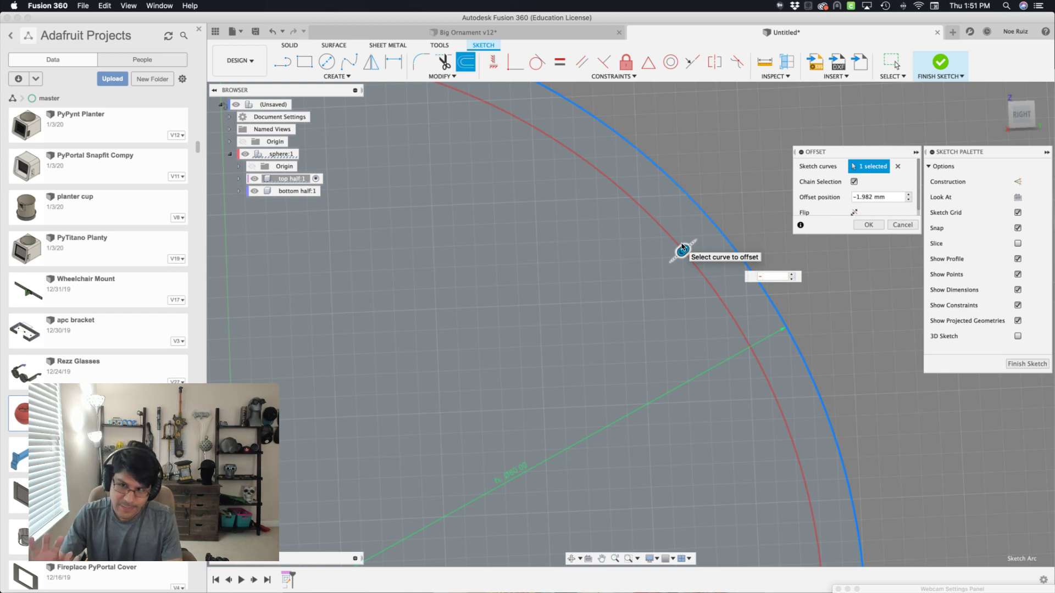
pyautogui.write('thickness')
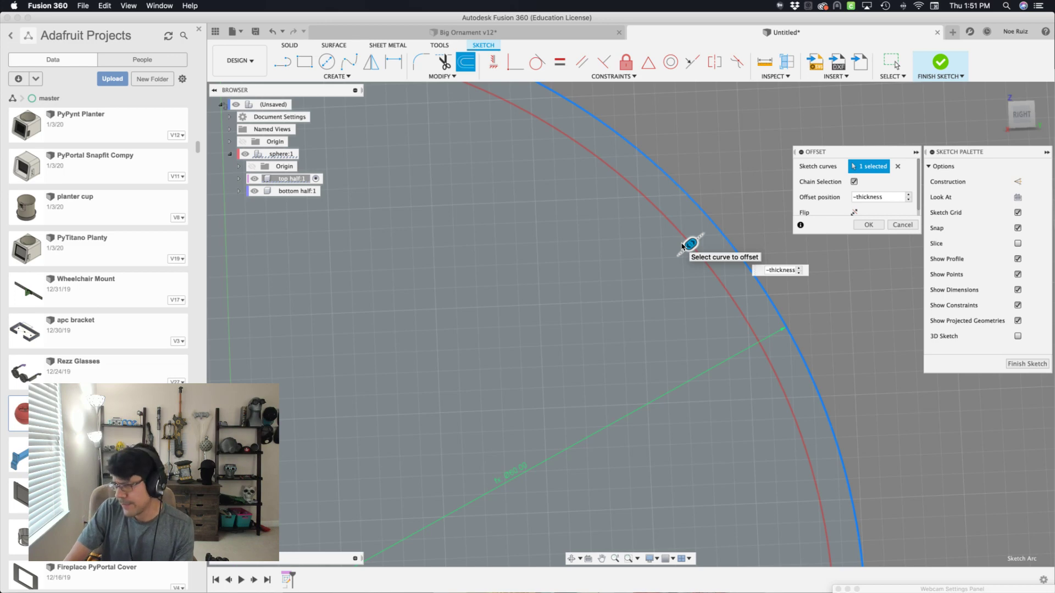
pyautogui.press('Return')
# - Draw a slightly inclined line from the origin to the outer circle, near the horizontal axis
pyautogui.scroll(-5, 709, 246)
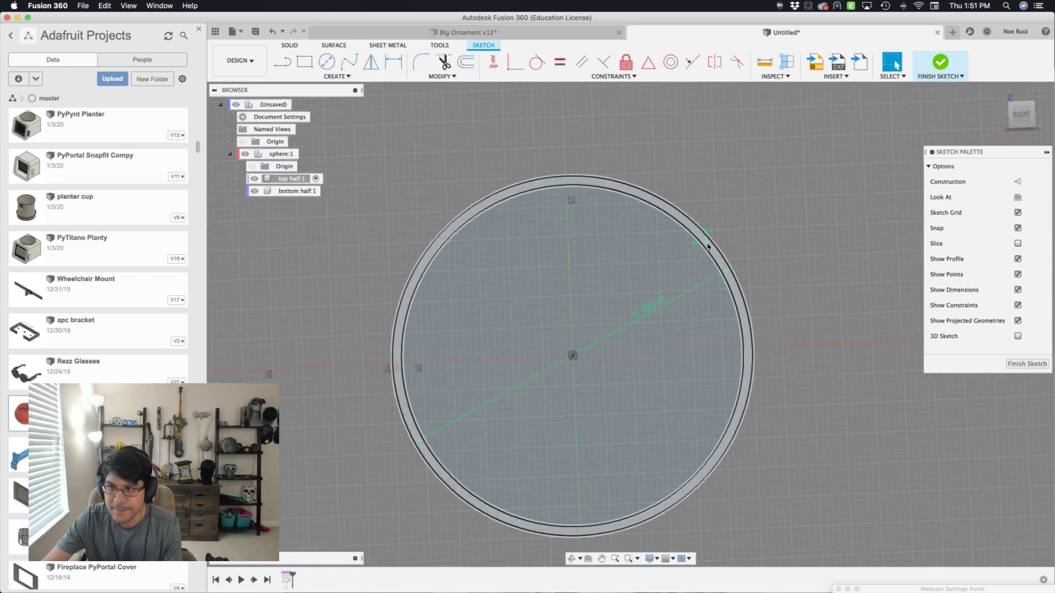
pyautogui.scroll(1, 730, 237)
pyautogui.moveTo(479, 230); pyautogui.dragTo(547, 198, button='middle')
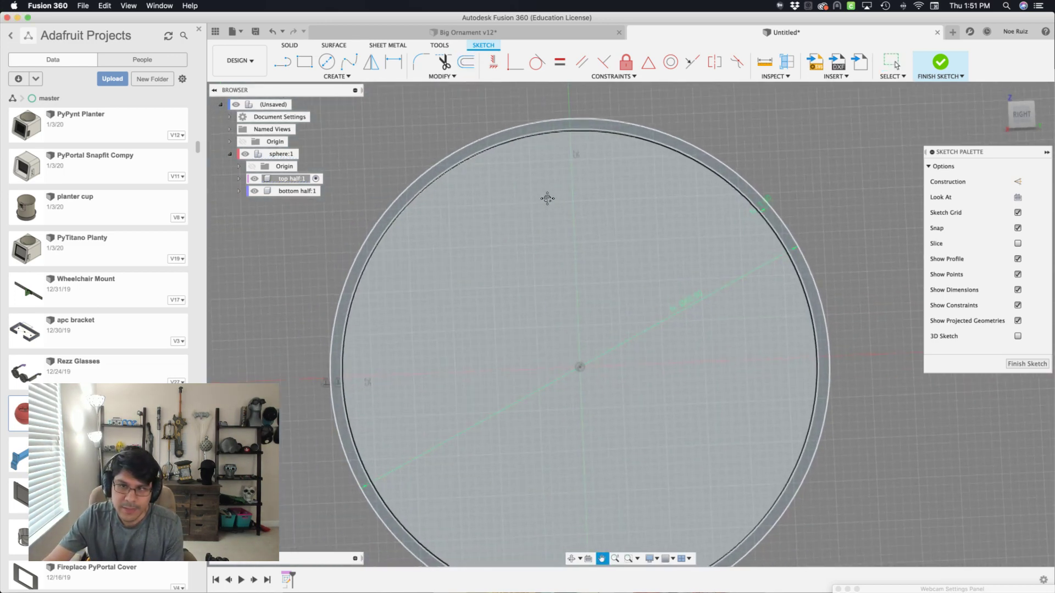
pyautogui.scroll(-1, 532, 257)
pyautogui.scroll(-3, 532, 256)
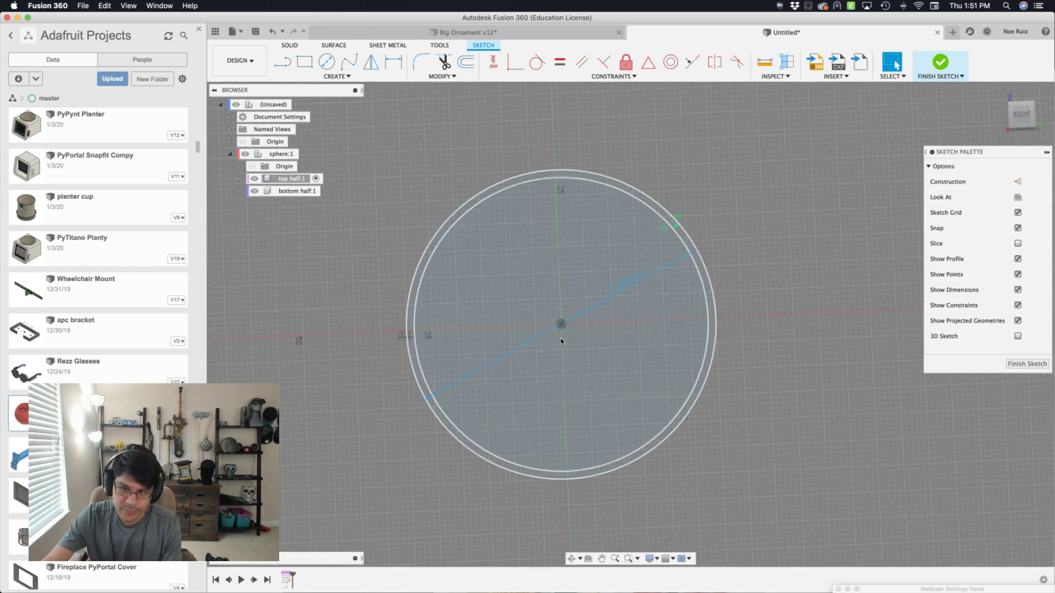
pyautogui.scroll(3, 550, 178)
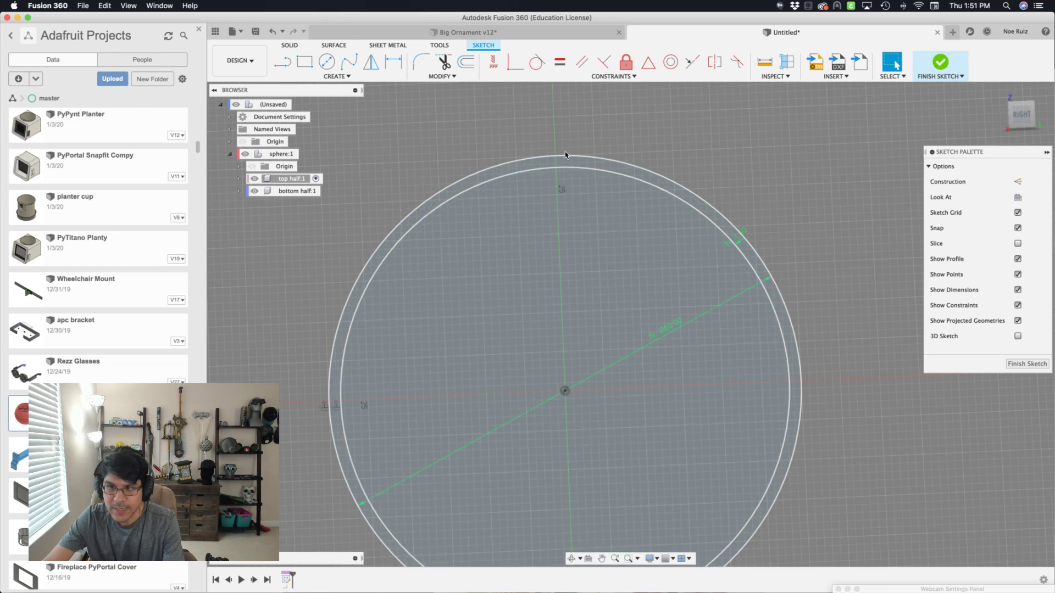
pyautogui.scroll(3, 800, 353)
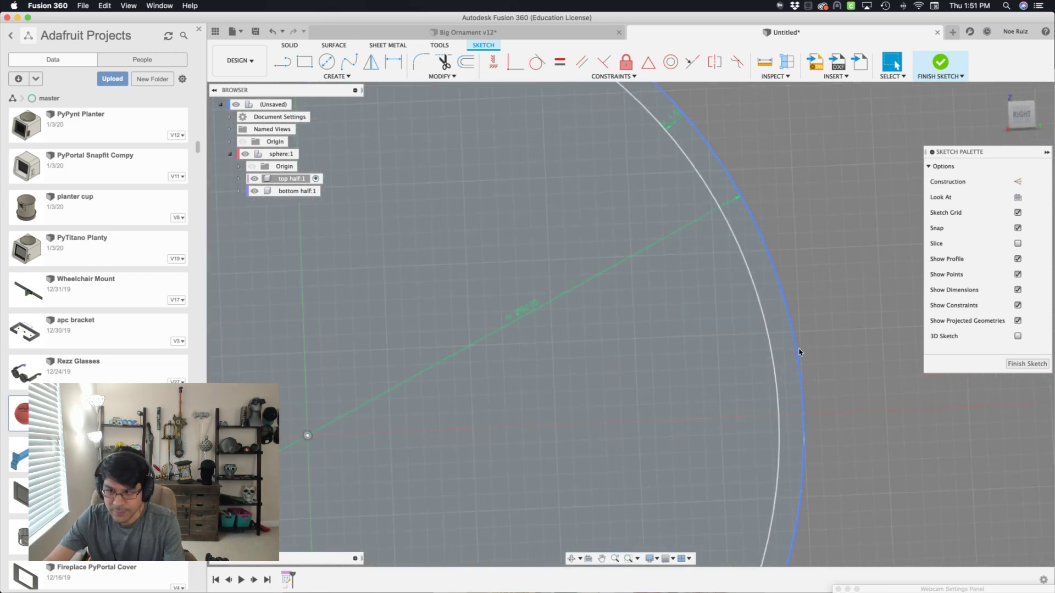
pyautogui.press('l')
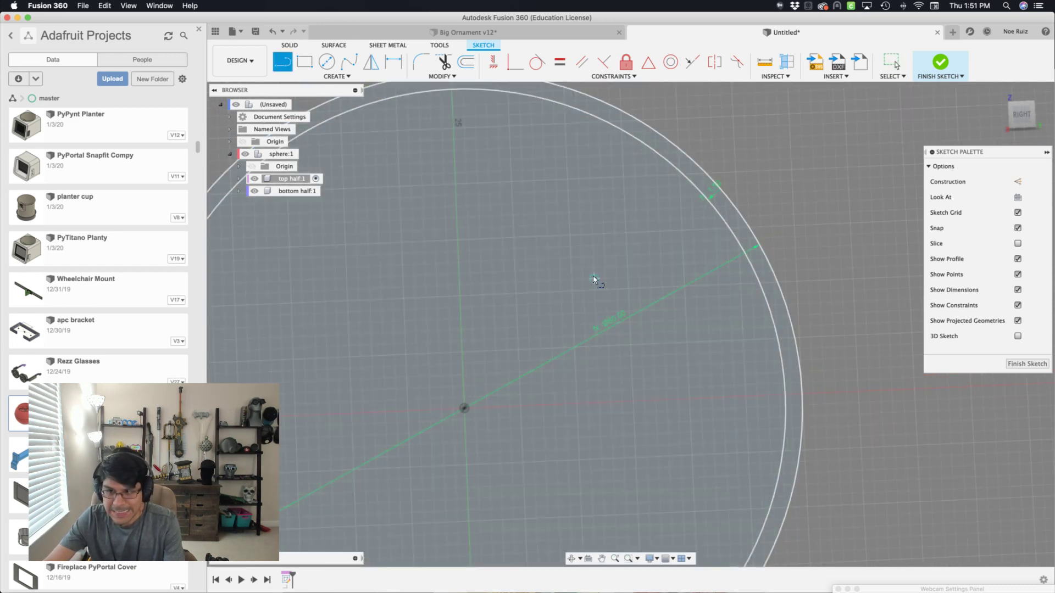
pyautogui.click(463, 408)
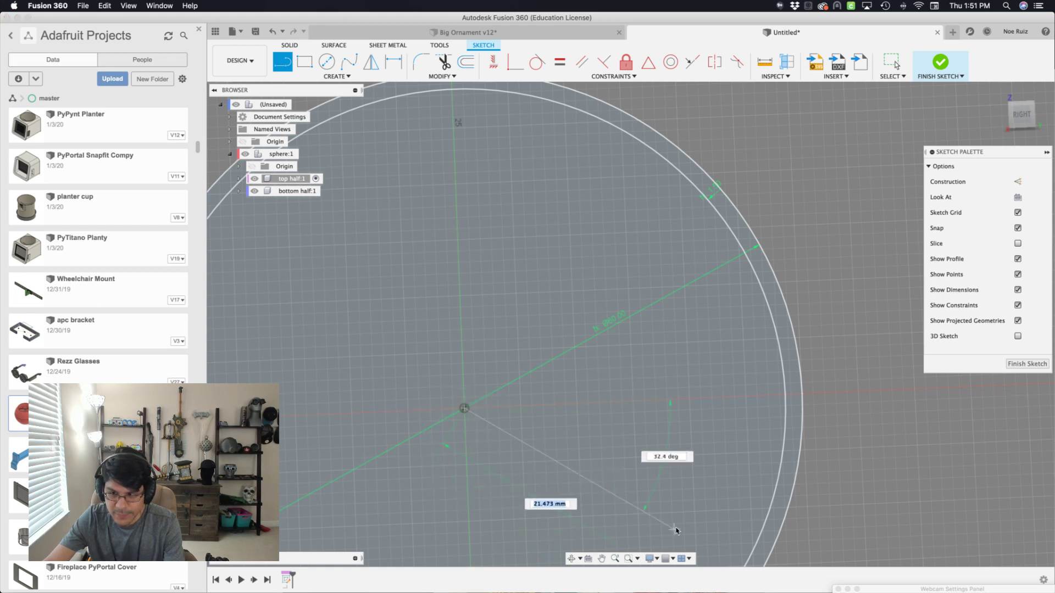
pyautogui.scroll(3, 816, 412)
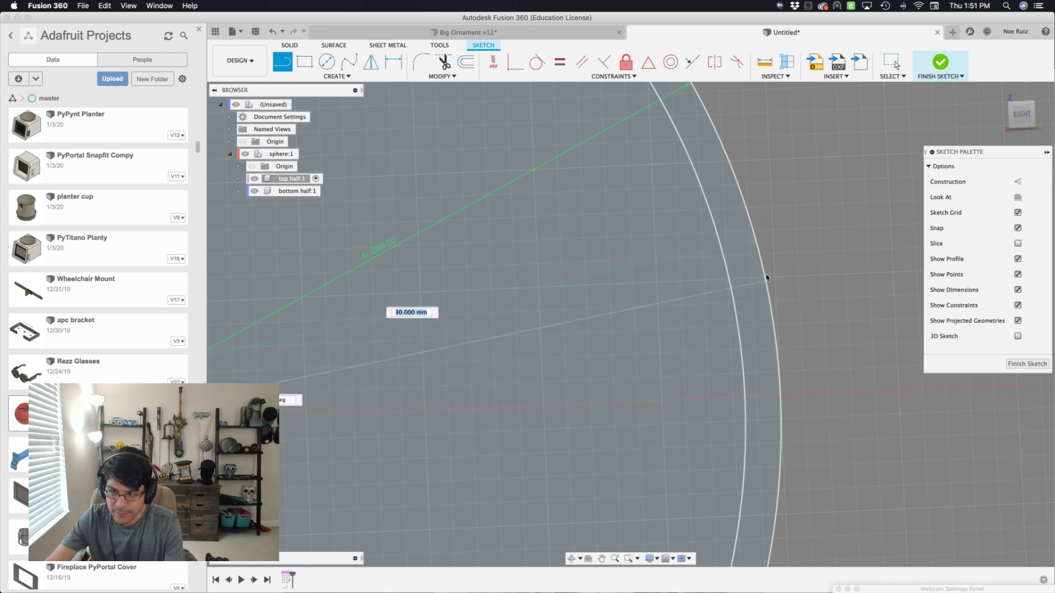
pyautogui.click(772, 318)
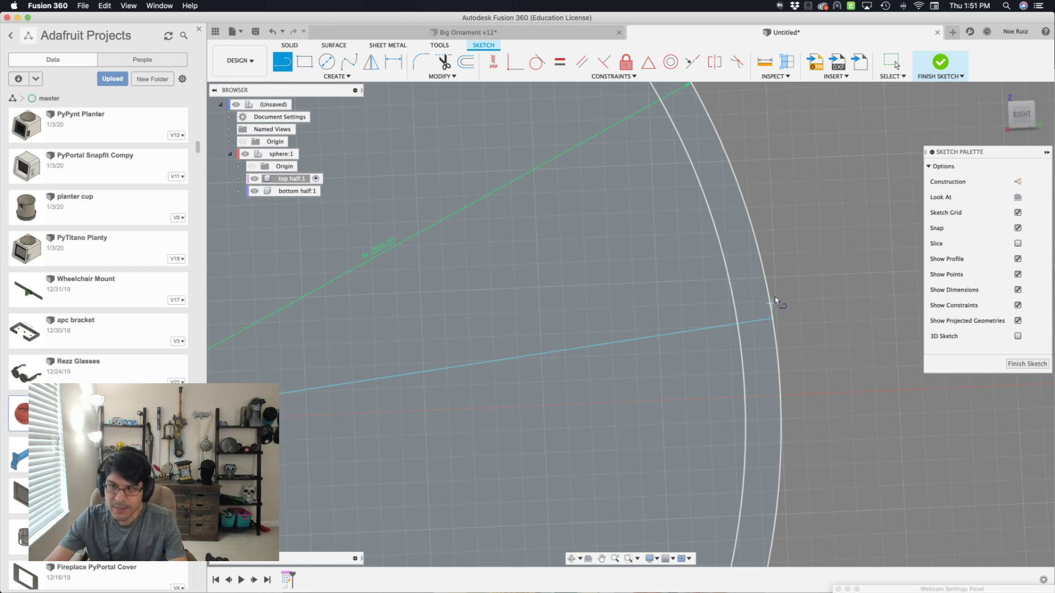
pyautogui.press('Escape')
# - Swing the line along the outer circle to test its freedom, and constrain it to be horizontal
pyautogui.moveTo(764, 320)
pyautogui.mouseDown()
pyautogui.moveTo(752, 358)
pyautogui.moveTo(662, 205)
pyautogui.moveTo(714, 226)
pyautogui.mouseUp()
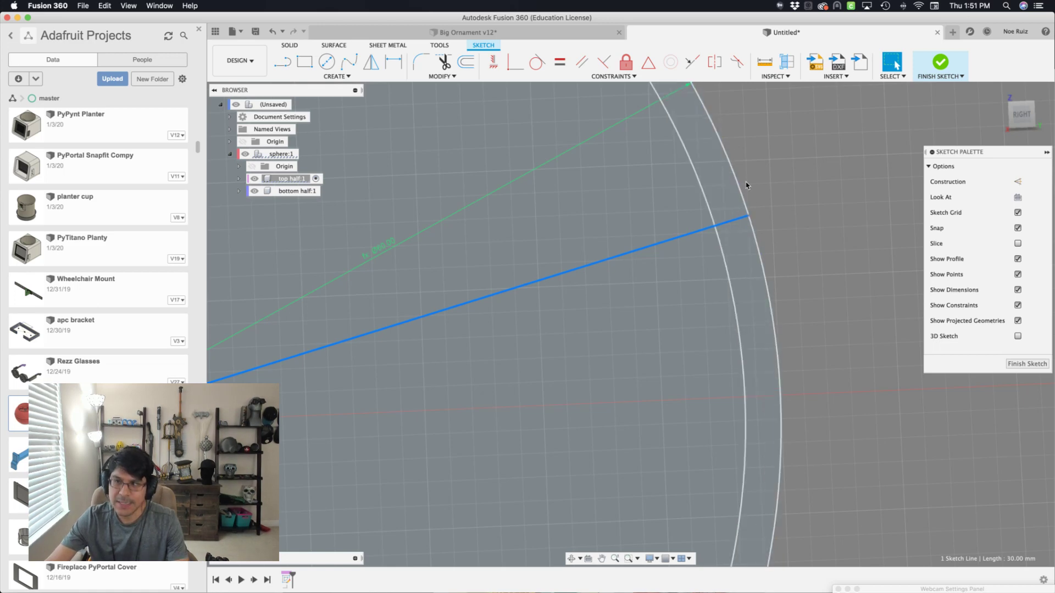
pyautogui.scroll(1, 746, 189)
pyautogui.scroll(-2, 746, 188)
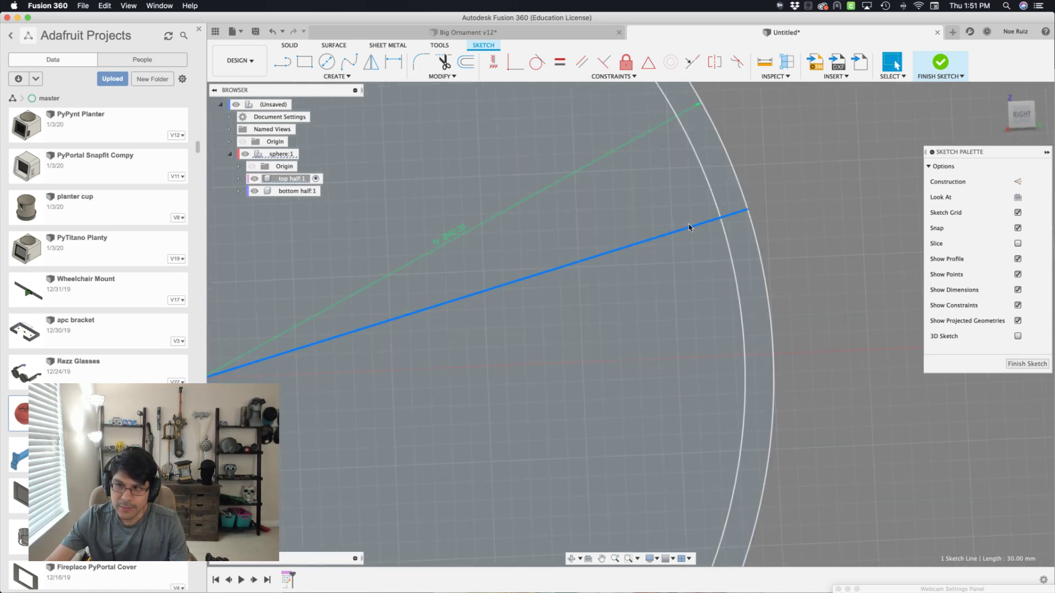
pyautogui.moveTo(690, 226); pyautogui.dragTo(699, 345)
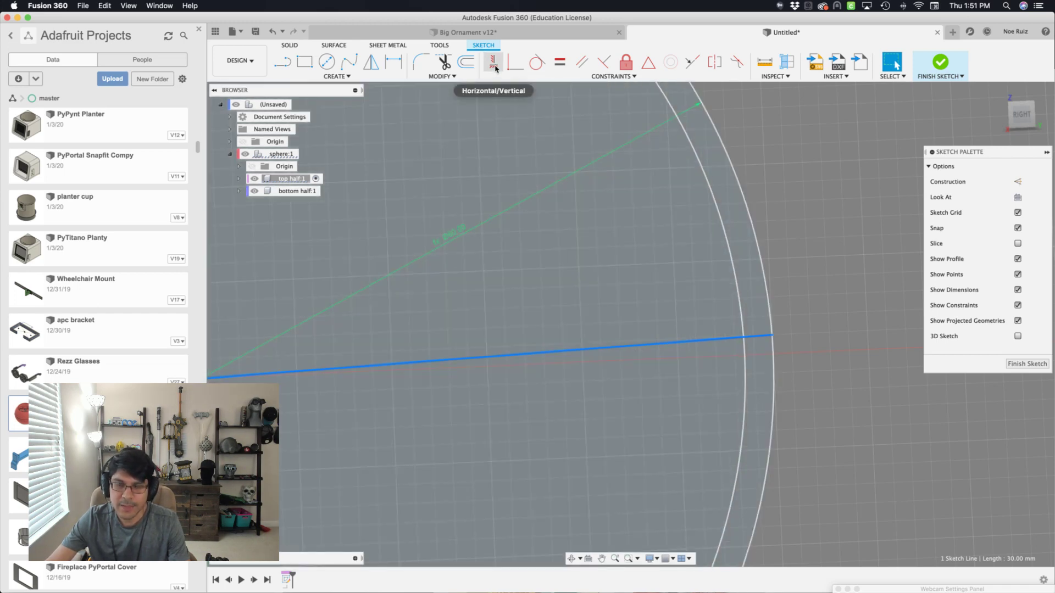
pyautogui.click(494, 64)
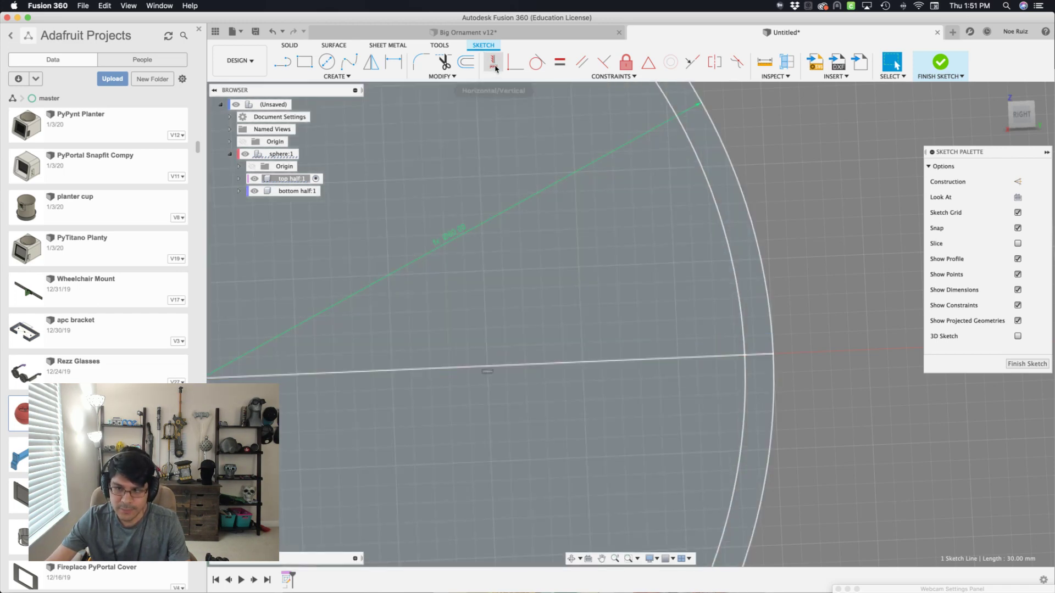
pyautogui.scroll(-3, 724, 229)
pyautogui.press('Escape')
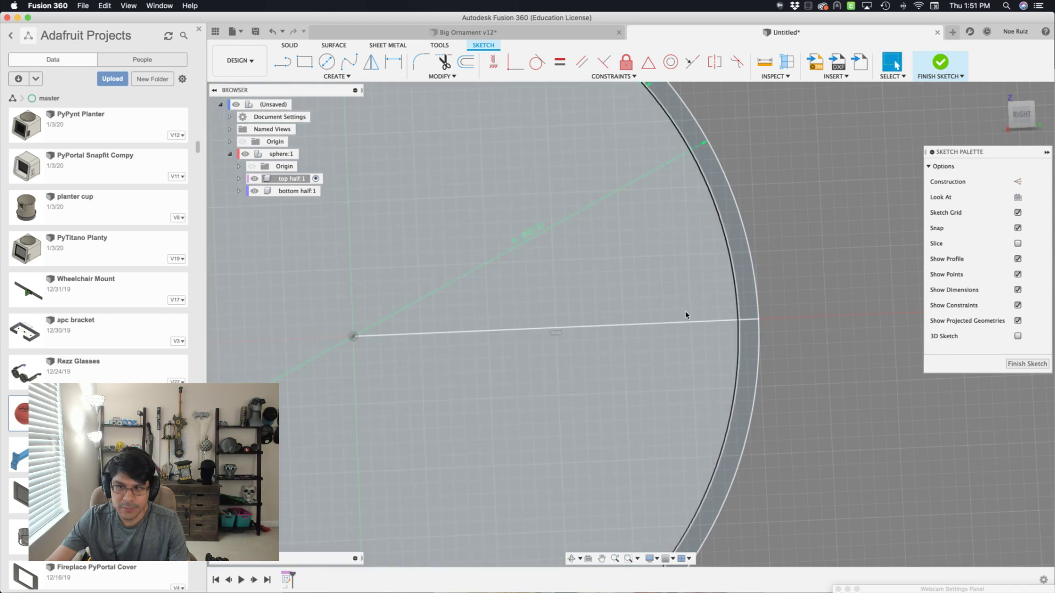
# - Move the diameter dimension's label outside the outer circle and check the ring profile between the two circles
pyautogui.click(692, 322)
pyautogui.moveTo(534, 238); pyautogui.dragTo(633, 226)
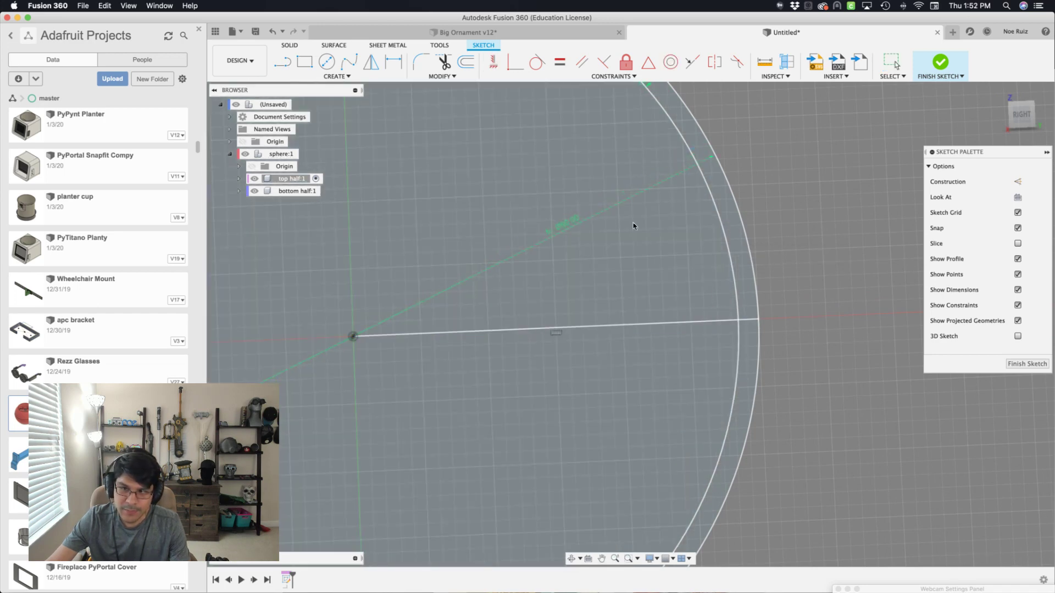
pyautogui.scroll(-5, 798, 187)
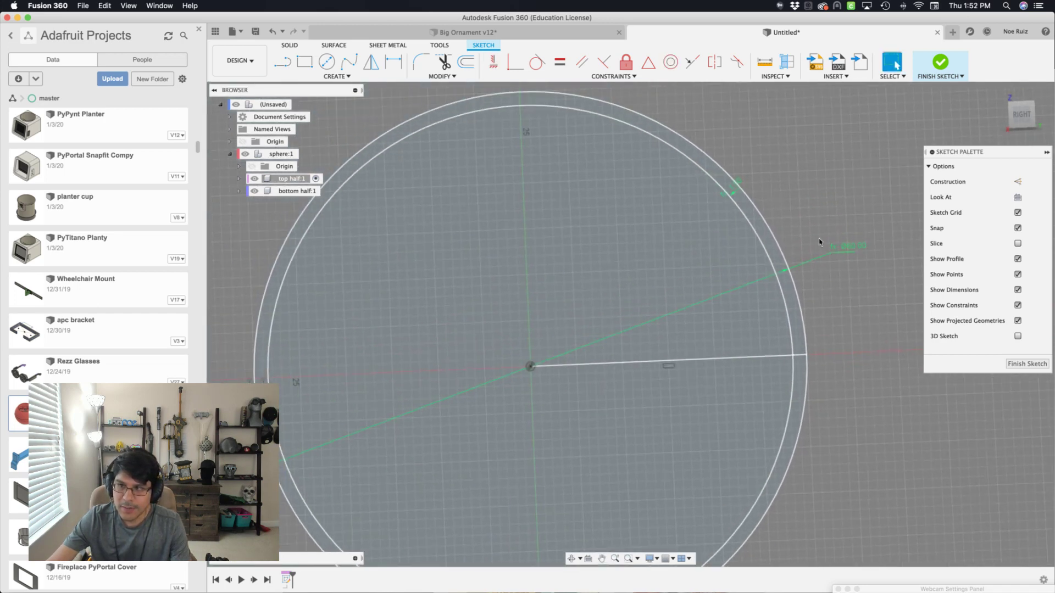
pyautogui.click(764, 229)
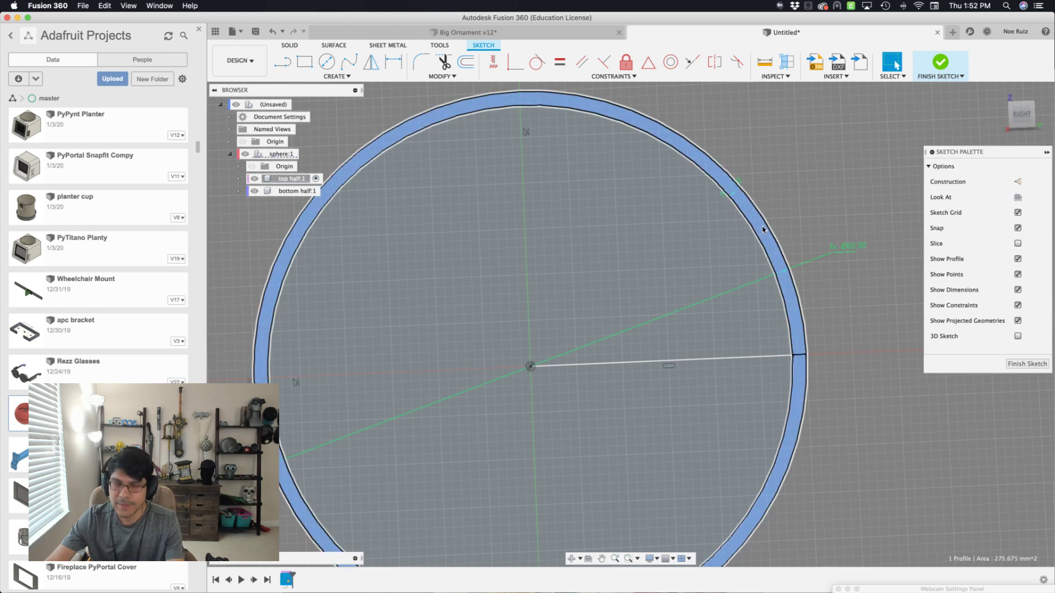
pyautogui.click(848, 212)
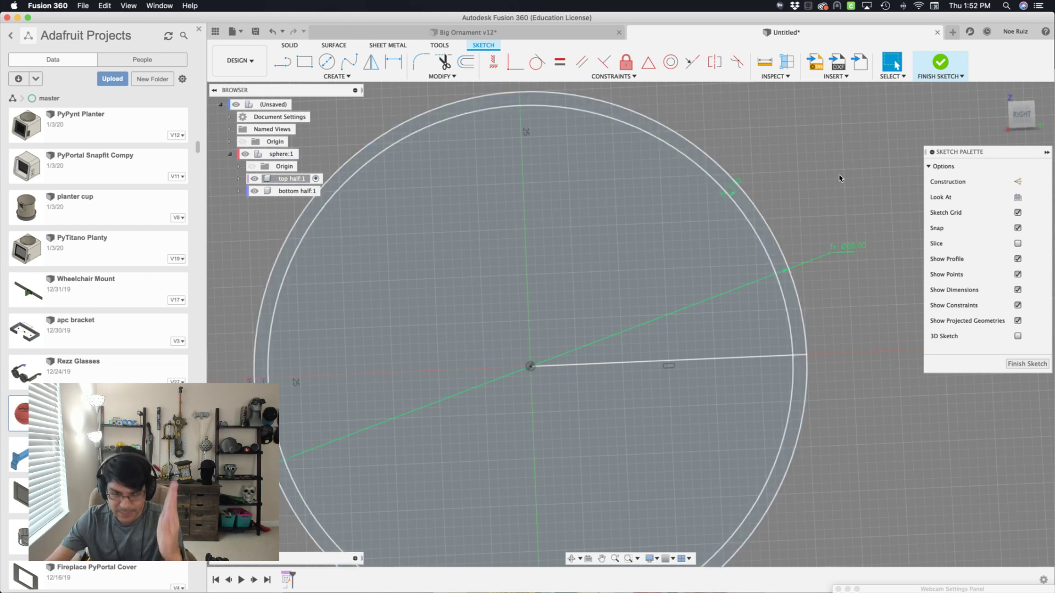
# - Draw a second line from the origin up to the outer circle, slightly off the vertical axis
pyautogui.moveTo(839, 176); pyautogui.dragTo(846, 217, button='middle')
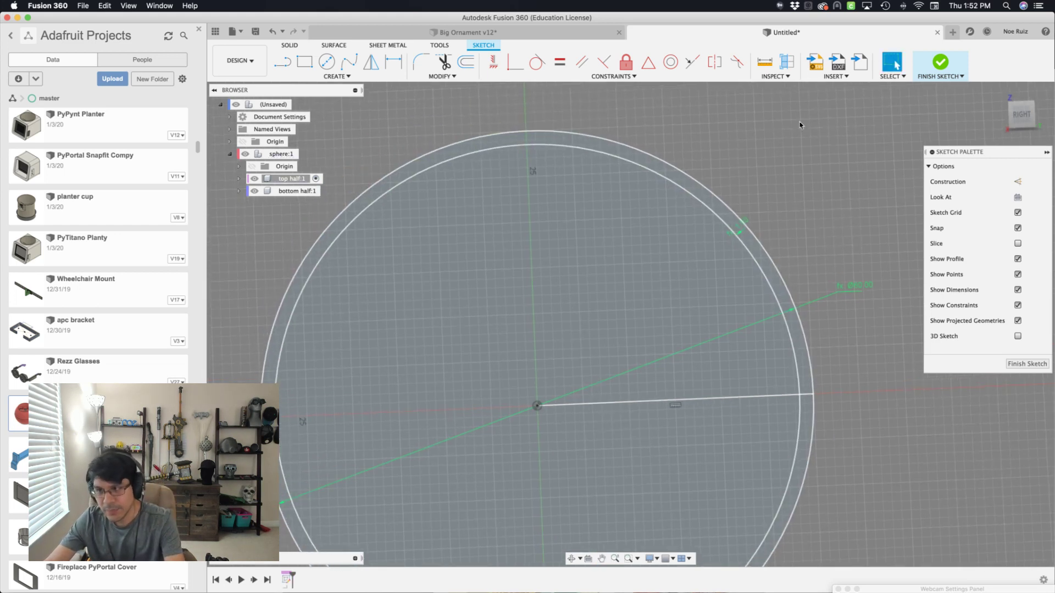
pyautogui.press('l')
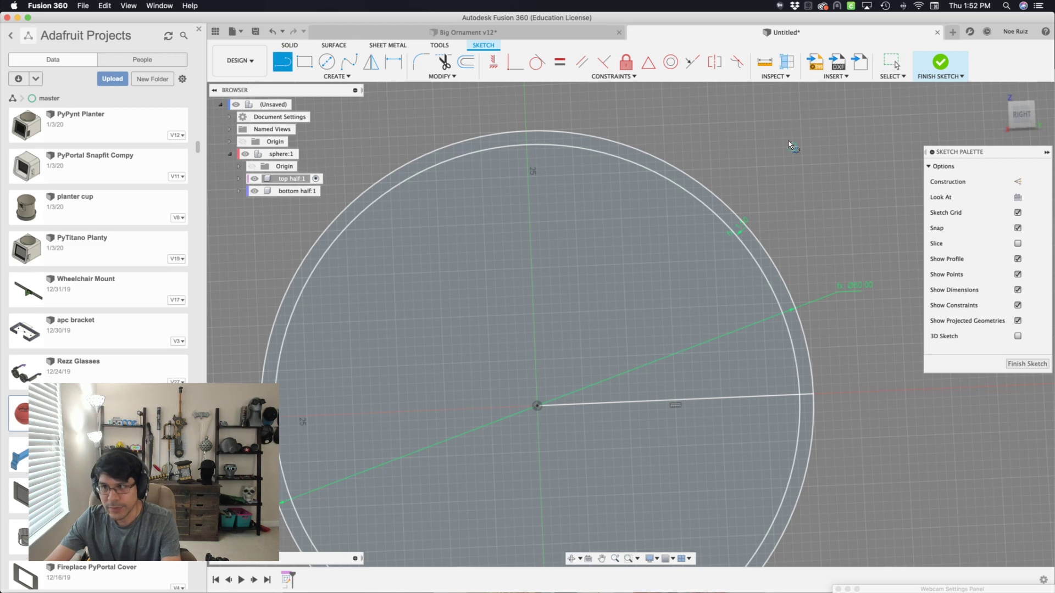
pyautogui.click(538, 406)
pyautogui.scroll(2, 526, 121)
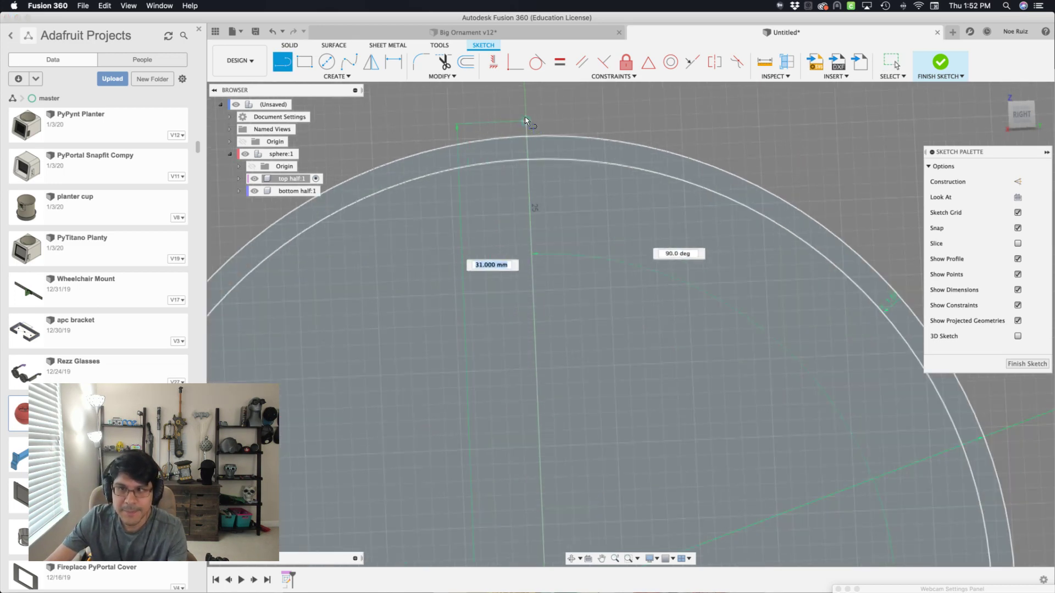
pyautogui.click(563, 135)
pyautogui.press('Escape')
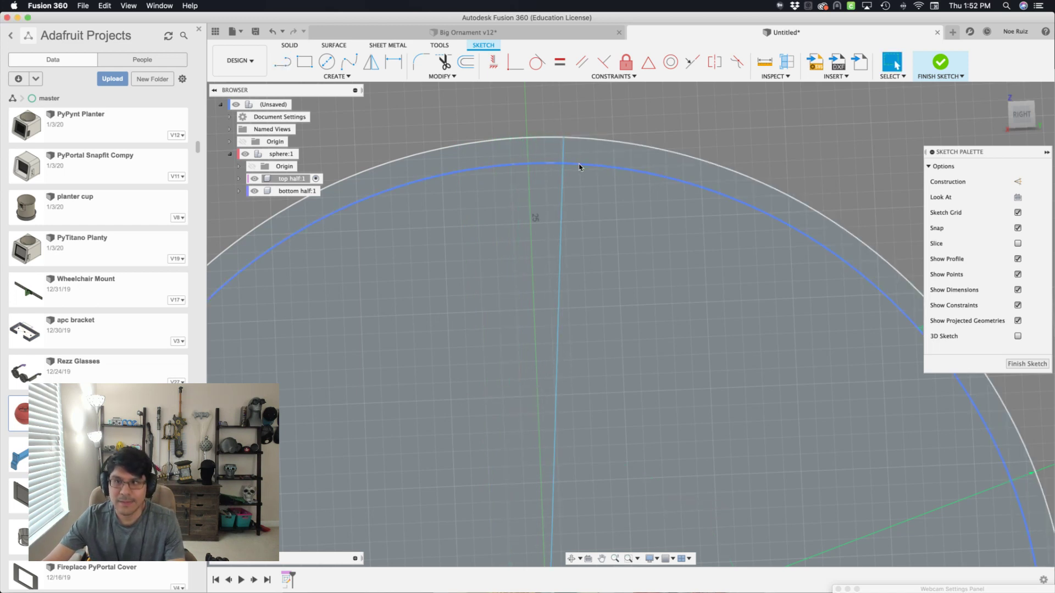
# - Constrain the line running from the origin up to the outer circle to be vertical
pyautogui.click(561, 173)
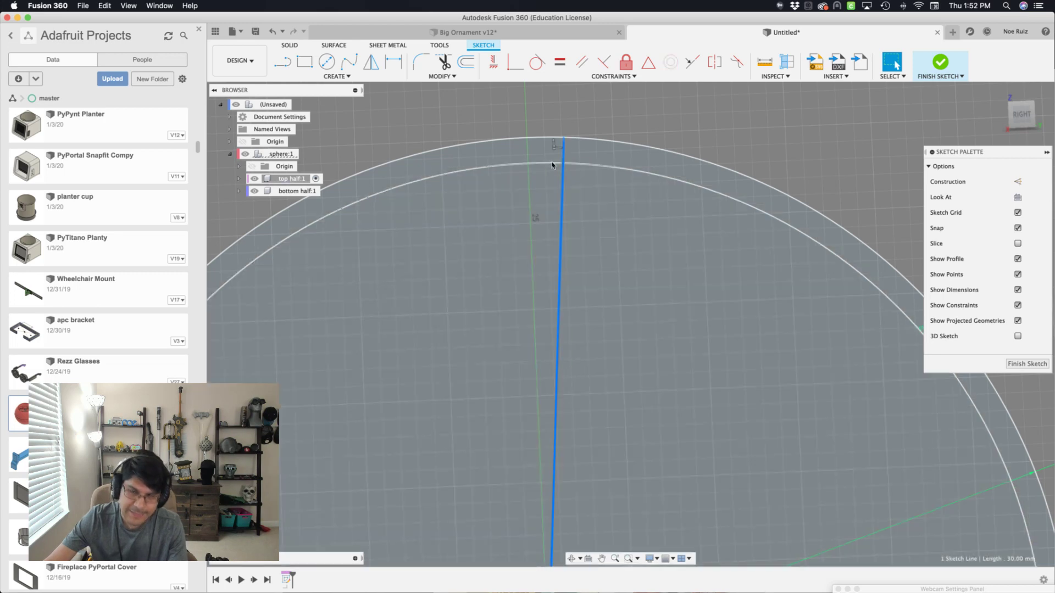
pyautogui.click(493, 62)
pyautogui.scroll(-5, 602, 163)
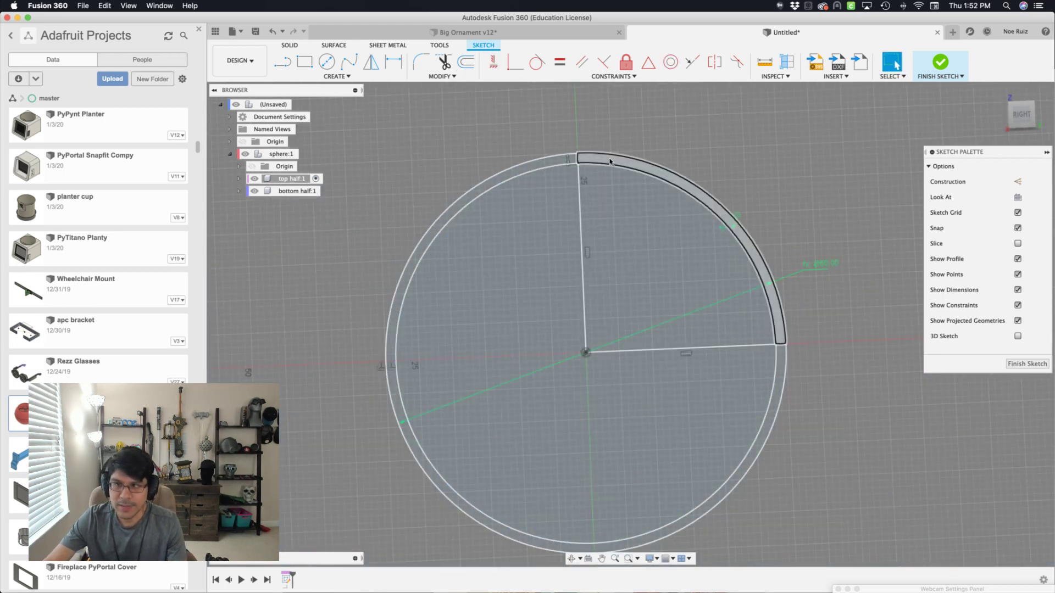
# - Revolve the quarter-ring profile between the two circles 360 degrees about the vertical line as a new body
pyautogui.scroll(3, 610, 162)
pyautogui.click(592, 159)
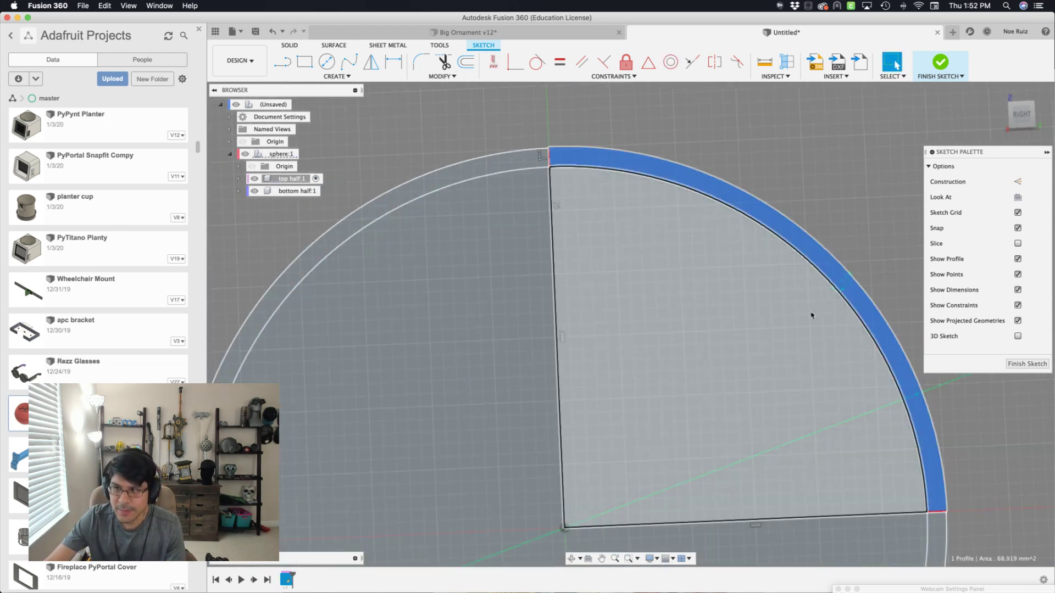
pyautogui.scroll(-4, 626, 161)
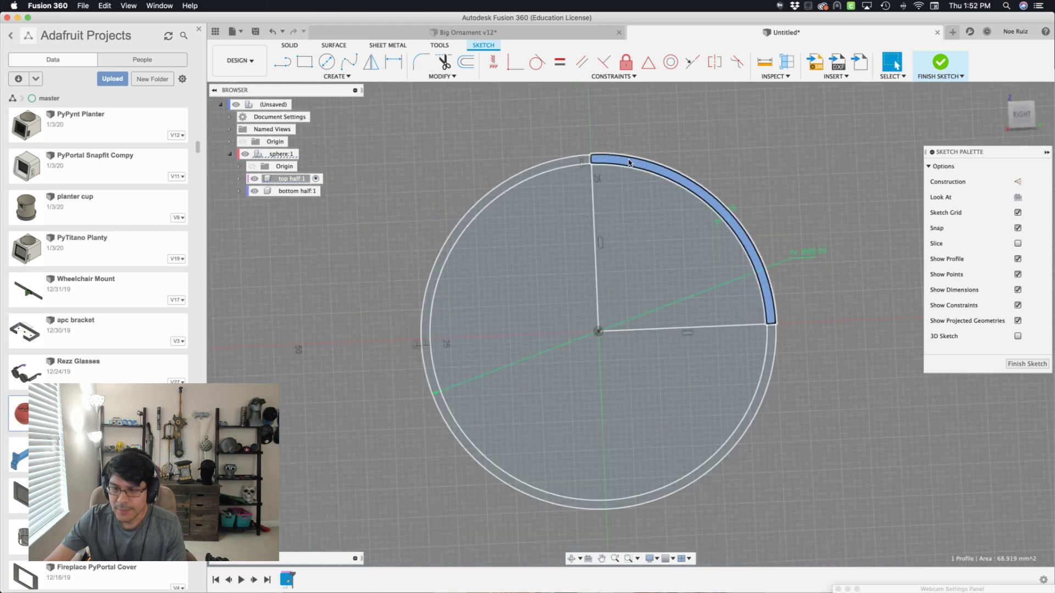
pyautogui.scroll(3, 629, 162)
pyautogui.scroll(-3, 747, 209)
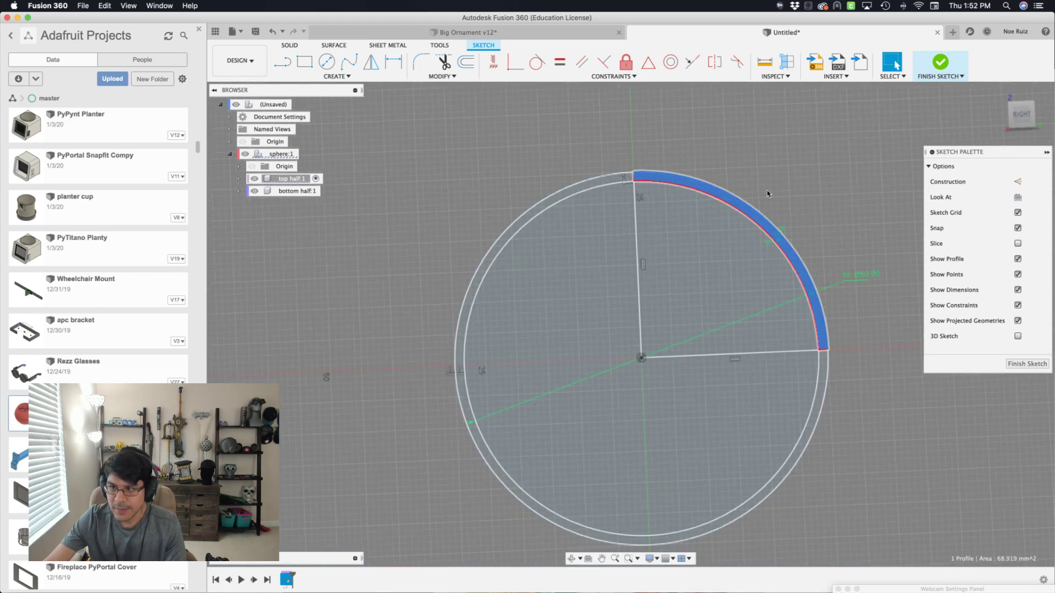
pyautogui.press('s')
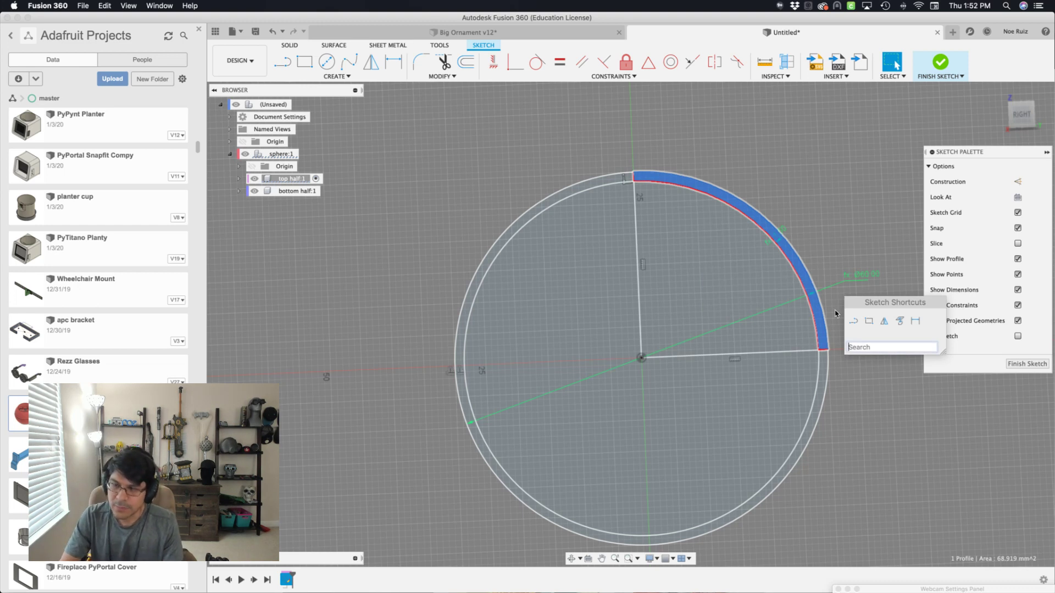
pyautogui.write('revo')
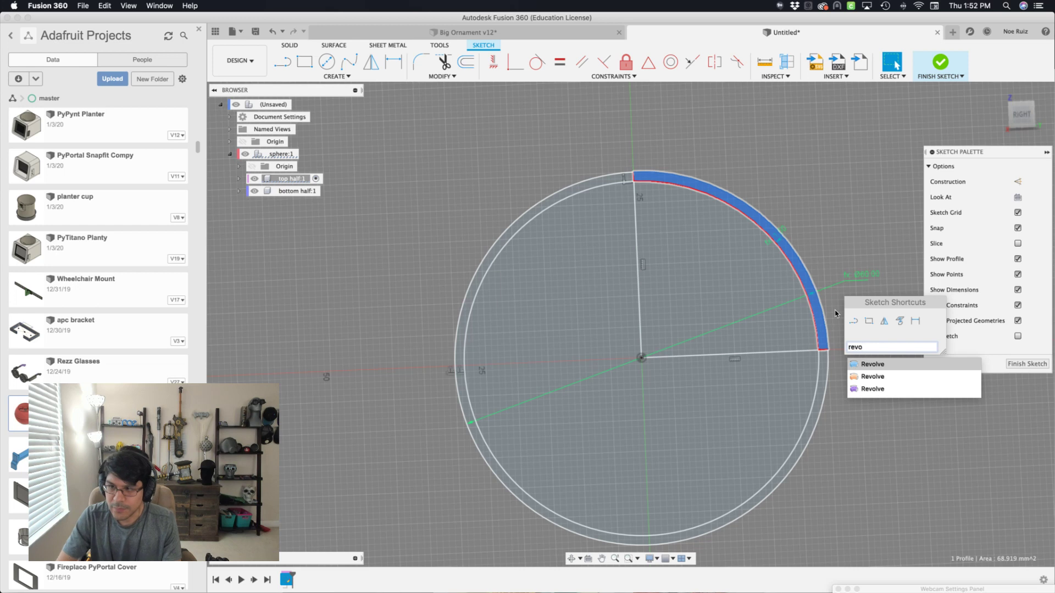
pyautogui.press('Return')
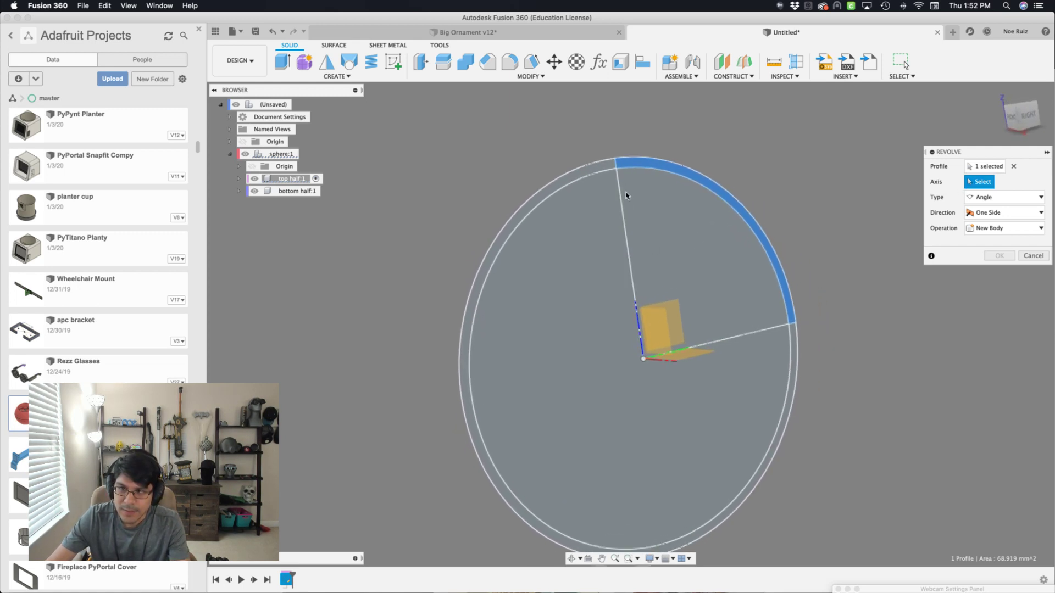
pyautogui.scroll(3, 625, 197)
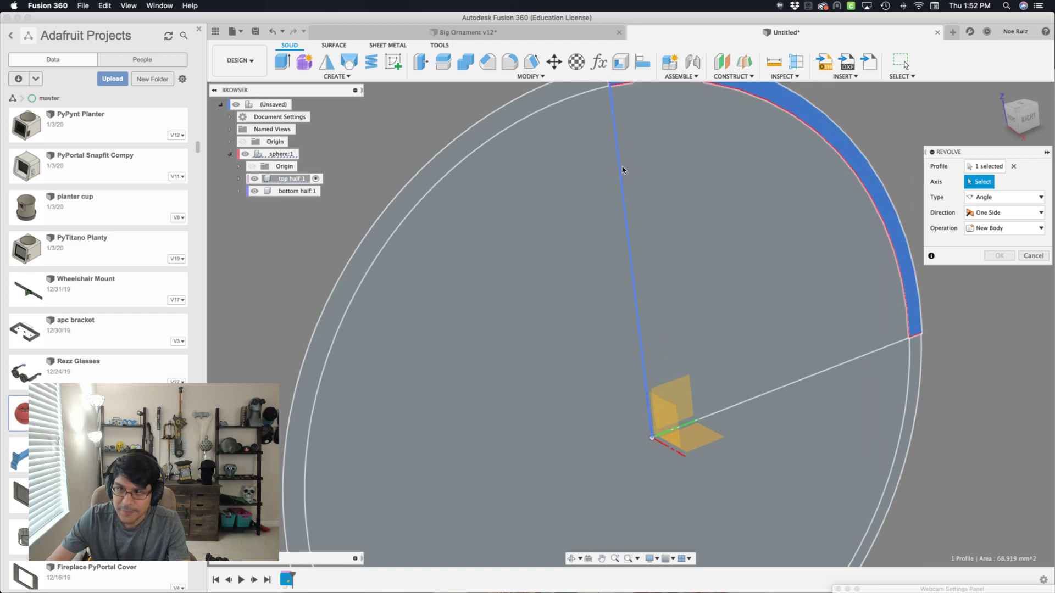
pyautogui.click(623, 170)
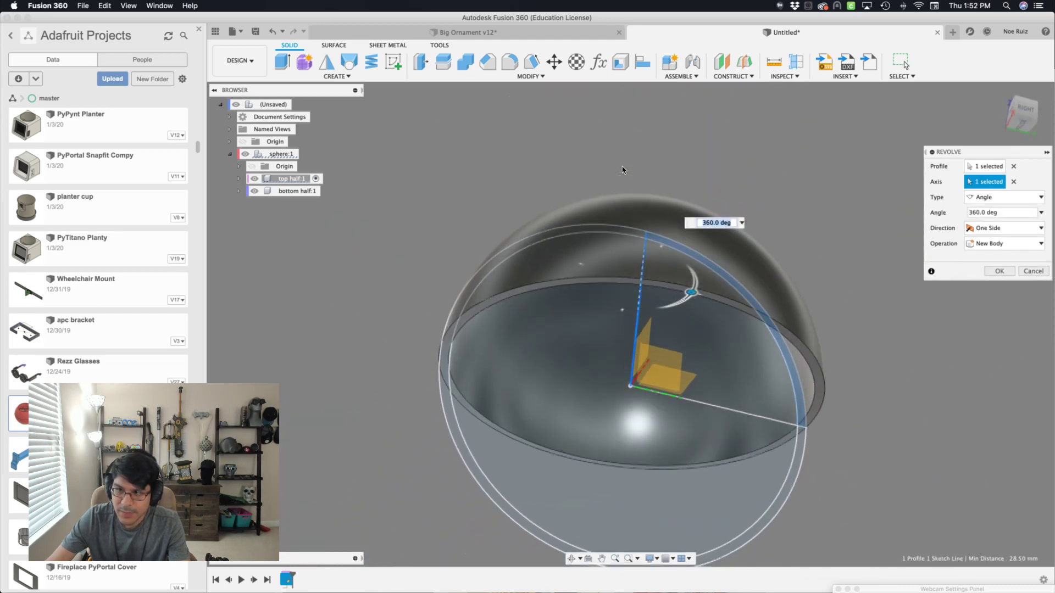
pyautogui.keyDown('shift'); pyautogui.scroll(-5, 623, 170); pyautogui.keyUp('shift')
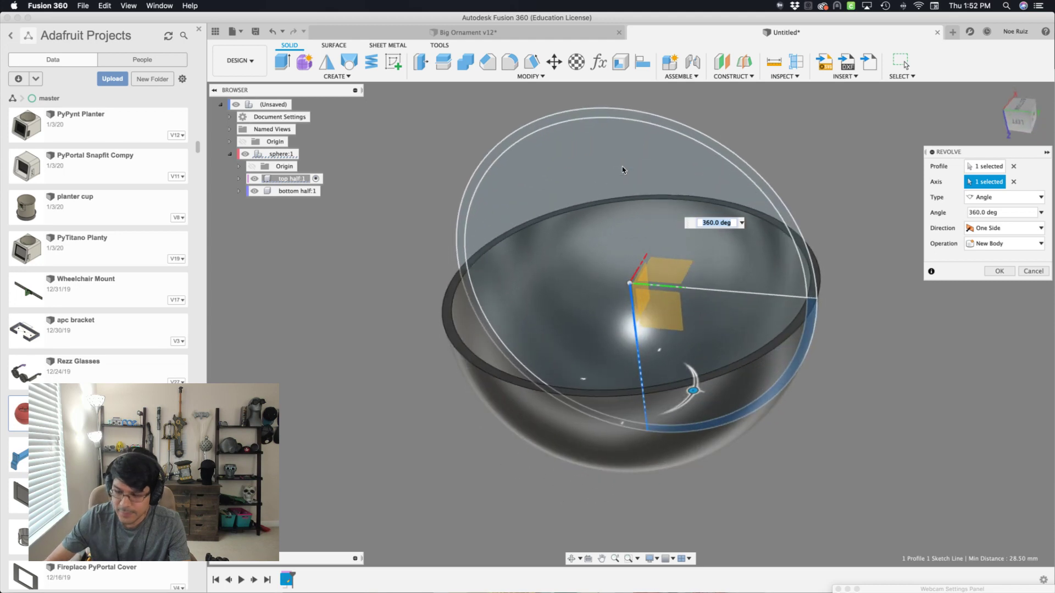
pyautogui.keyDown('shift'); pyautogui.scroll(-5, 622, 170); pyautogui.keyUp('shift')
pyautogui.press('Return')
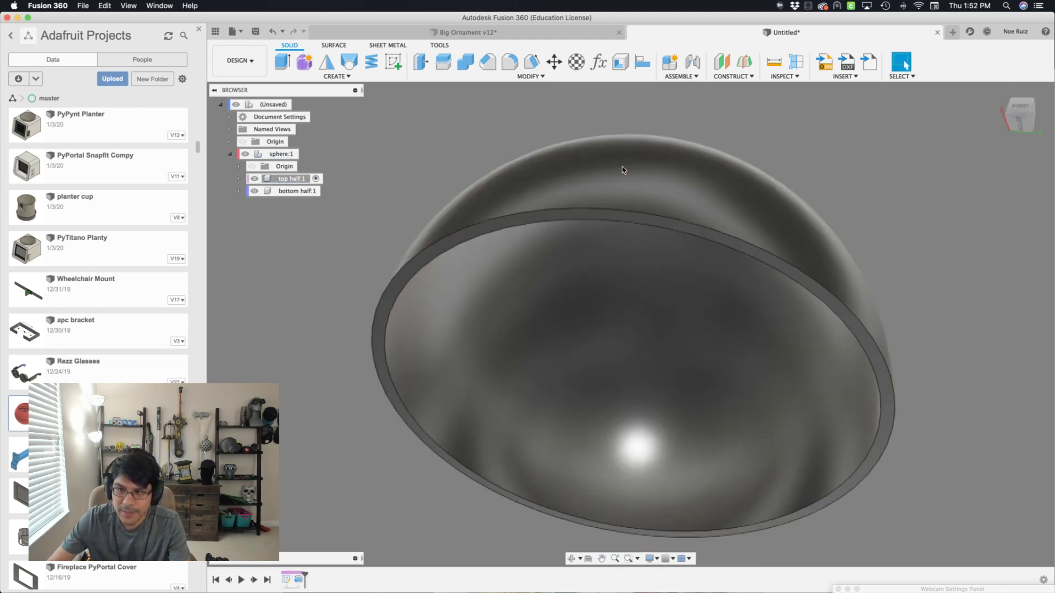
# - Create a section analysis of the hemisphere on the vertical YZ plane at 0 mm distance
pyautogui.keyDown('shift'); pyautogui.scroll(-5, 622, 170); pyautogui.keyUp('shift')
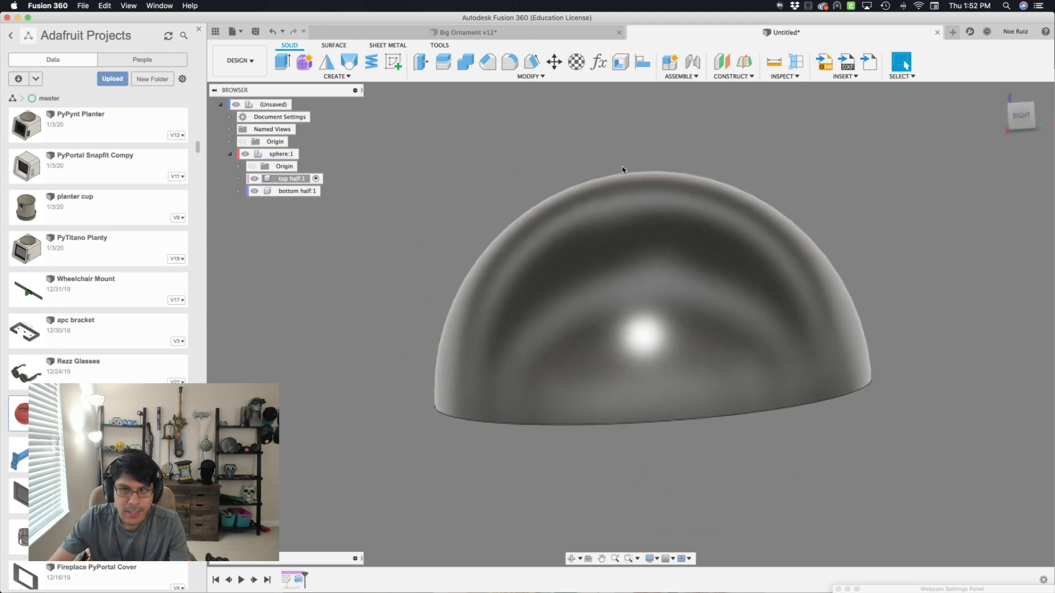
pyautogui.keyDown('shift'); pyautogui.scroll(2, 623, 170); pyautogui.keyUp('shift')
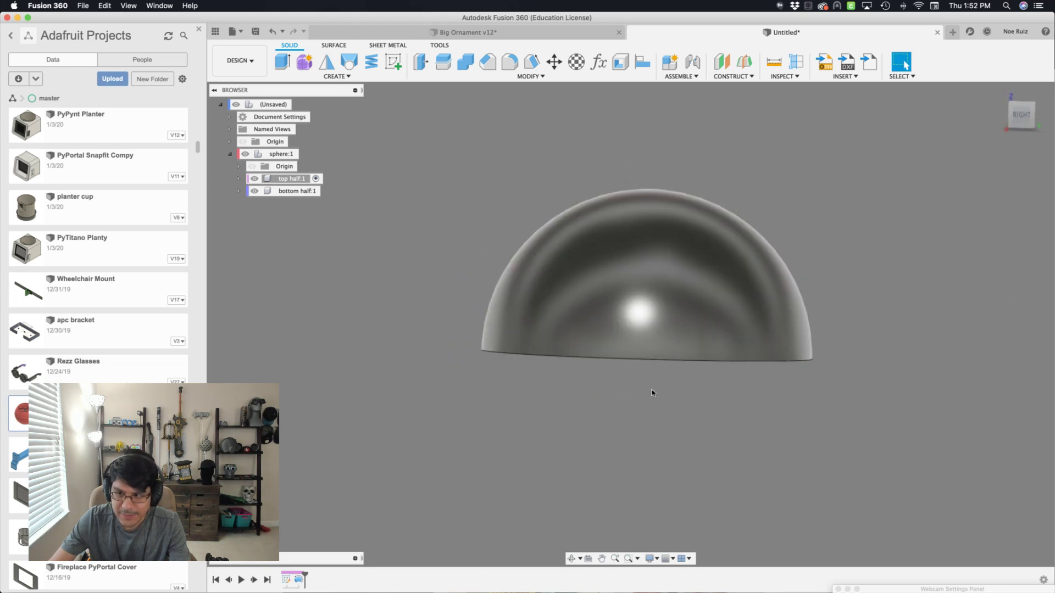
pyautogui.click(791, 76)
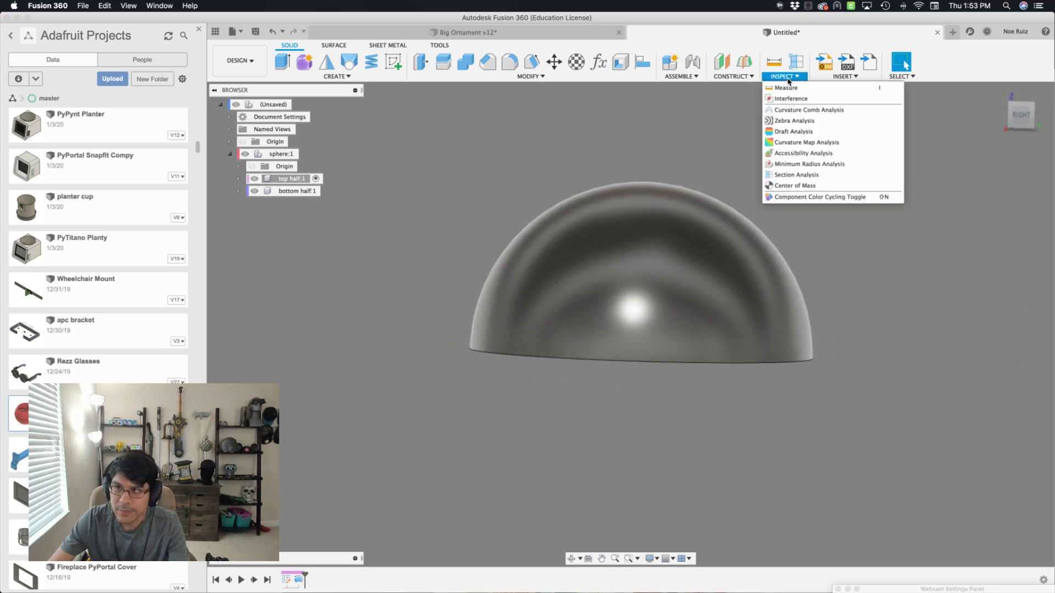
pyautogui.click(796, 175)
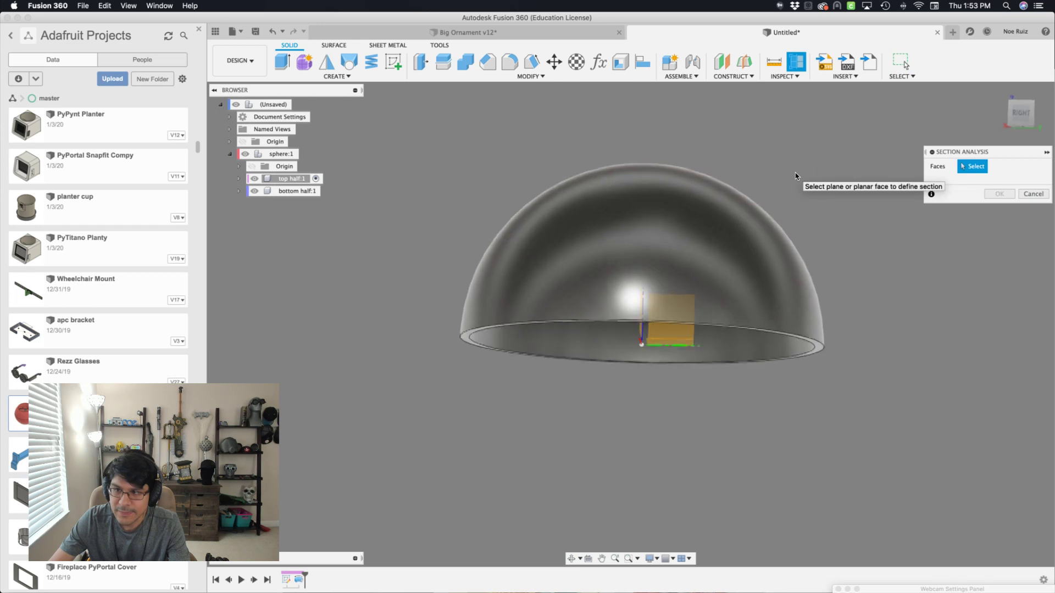
pyautogui.click(680, 300)
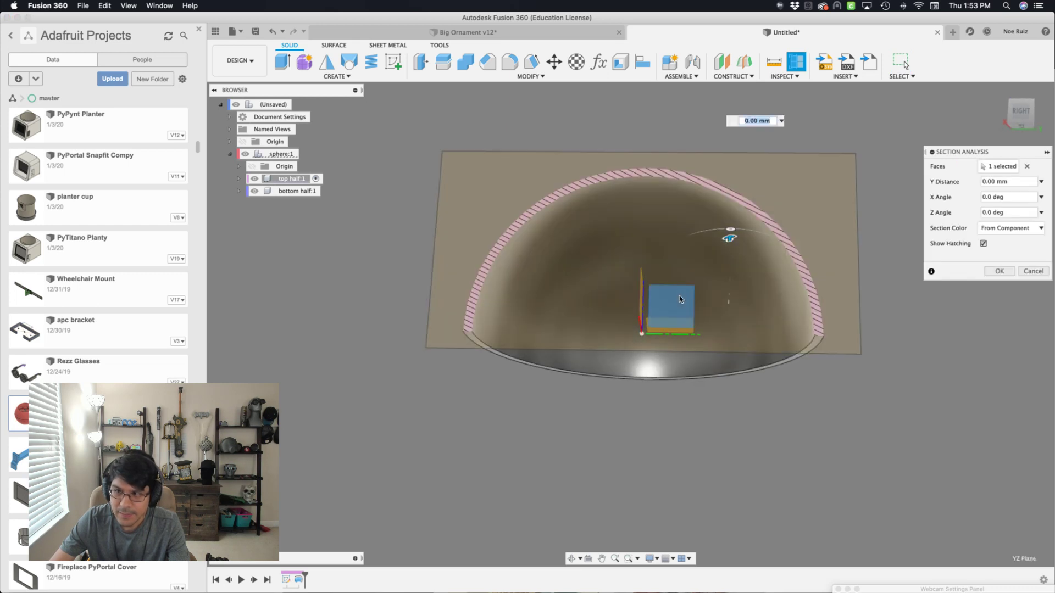
pyautogui.click(999, 271)
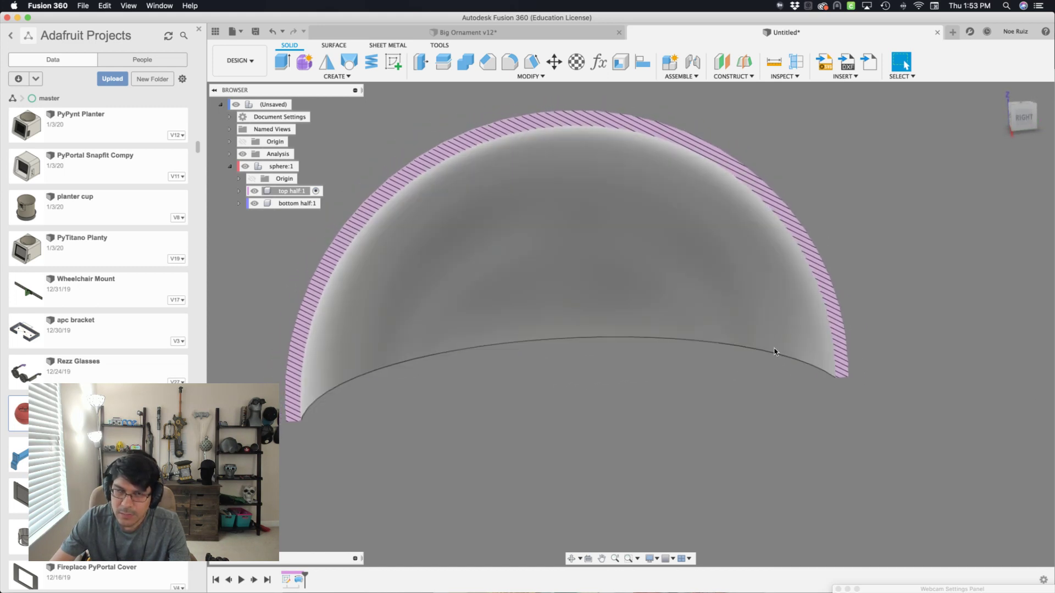
pyautogui.keyDown('shift'); pyautogui.moveTo(777, 352); pyautogui.dragTo(808, 365, button='middle'); pyautogui.keyUp('shift')
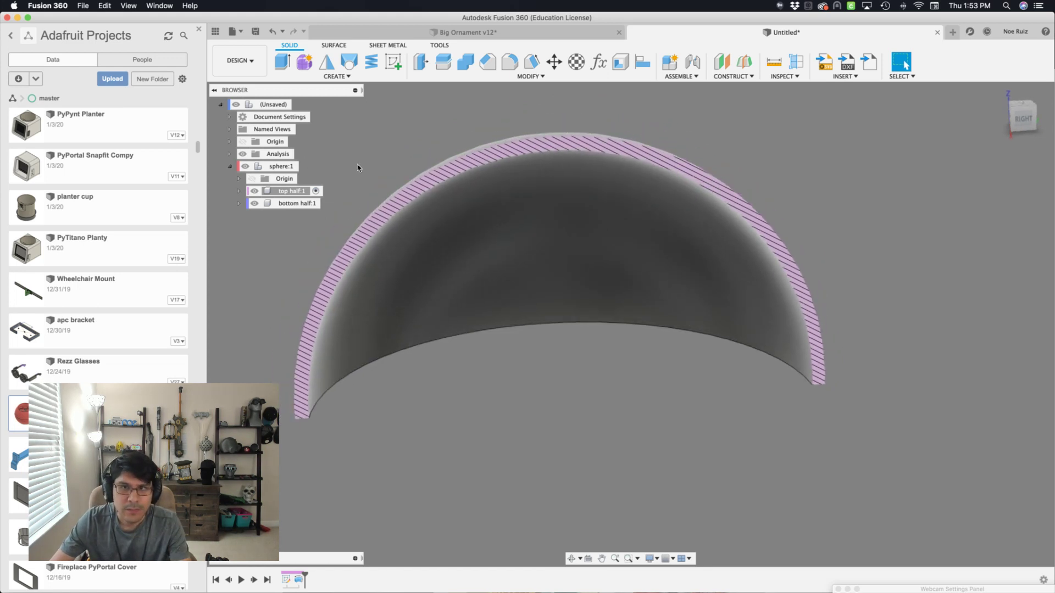
# - Start a sketch on the YZ plane and draw a triangle inside the wall's rim, with a vertical side and a lower slanted side about 4.2 mm long
pyautogui.click(393, 61)
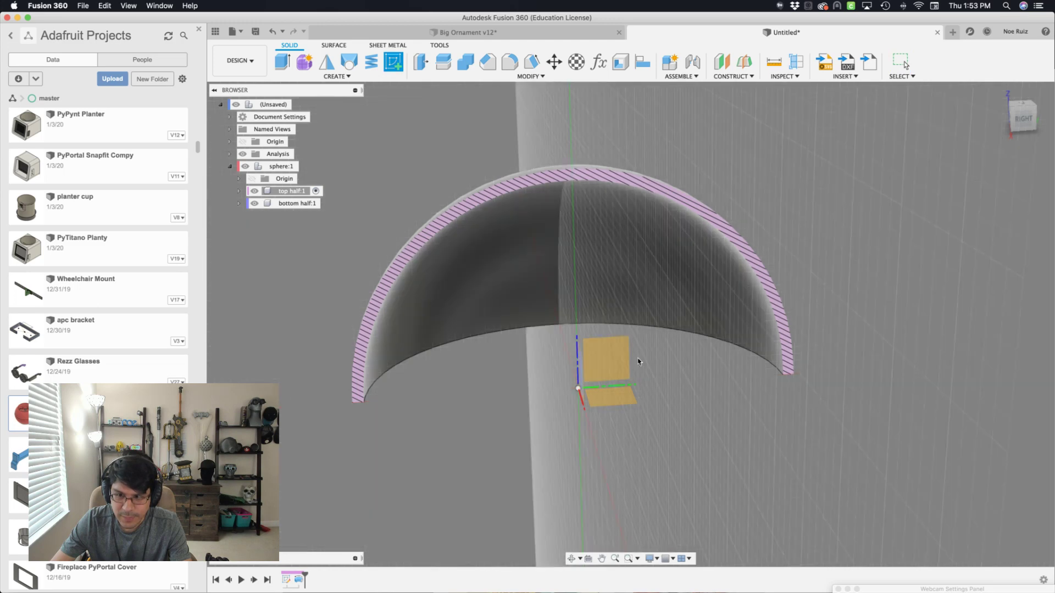
pyautogui.click(606, 350)
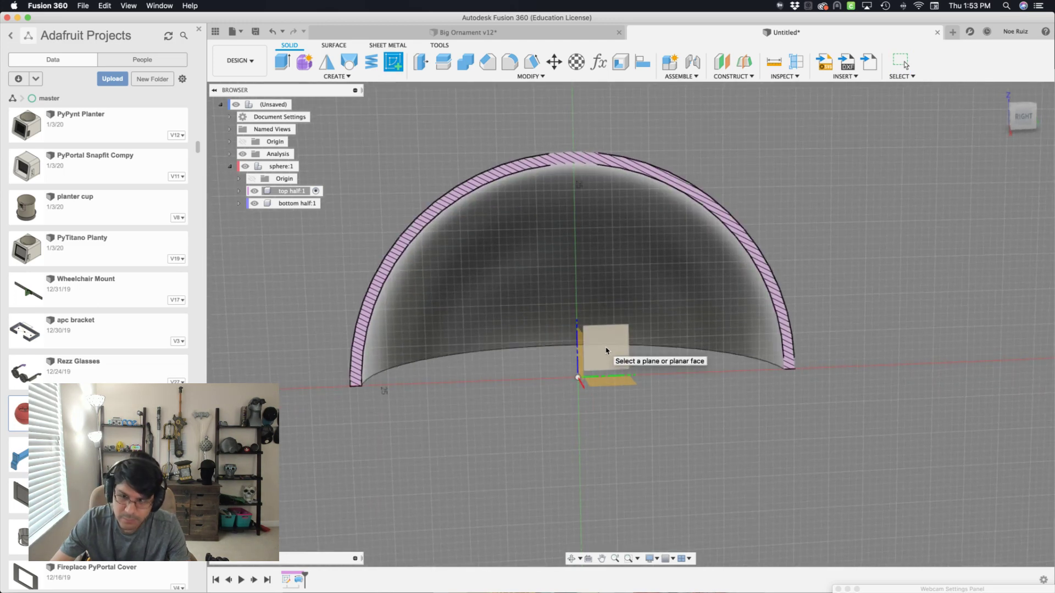
pyautogui.scroll(10, 825, 369)
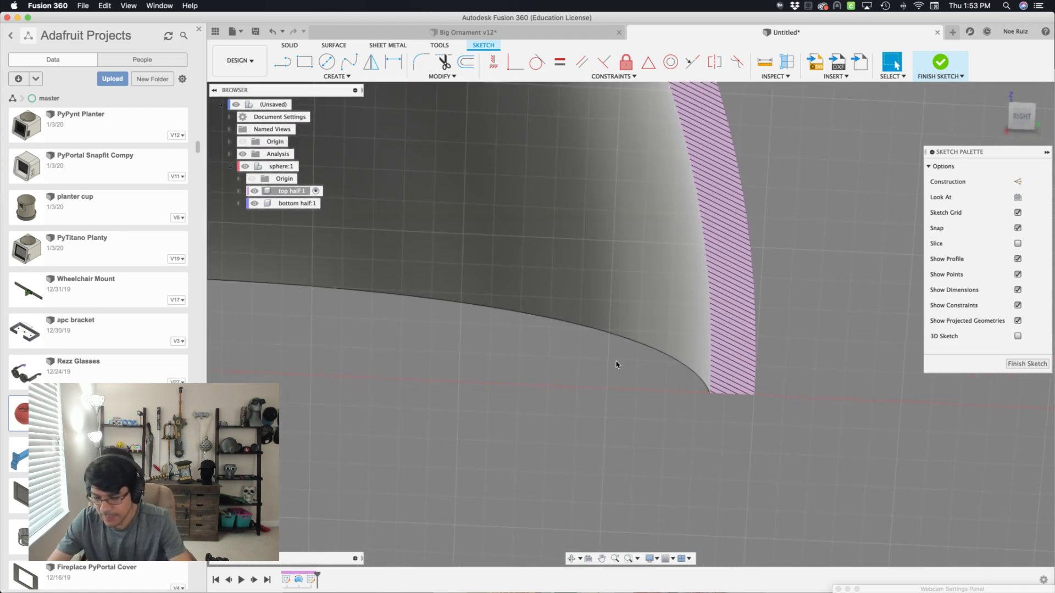
pyautogui.press('l')
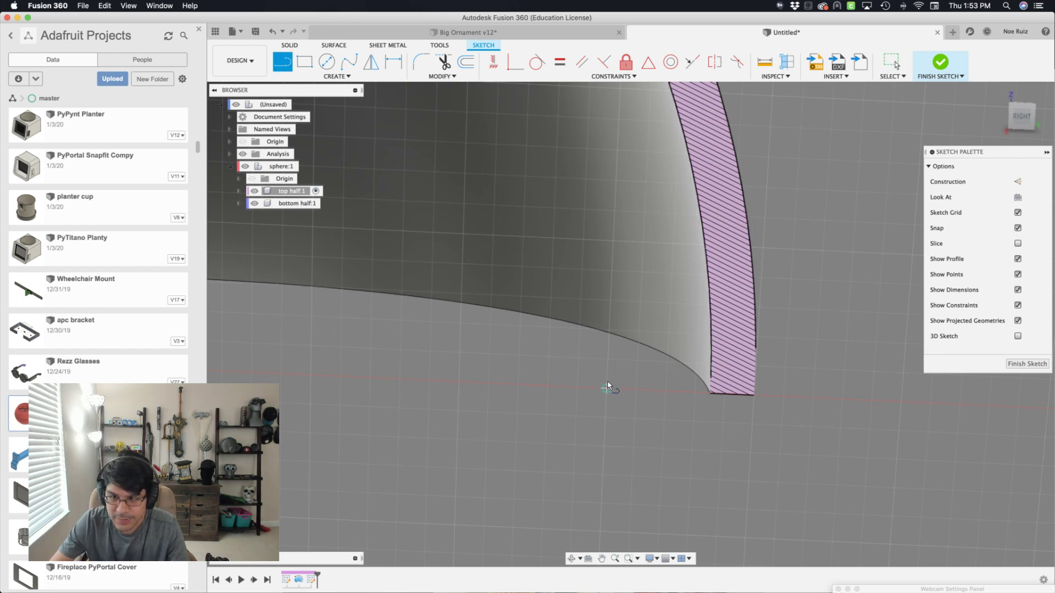
pyautogui.click(607, 389)
pyautogui.click(613, 241)
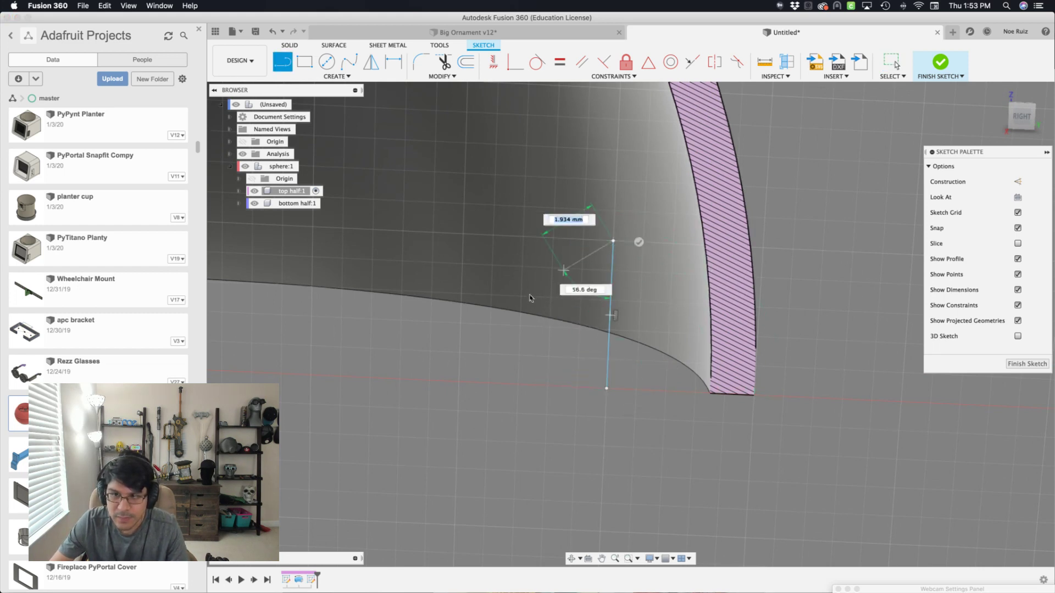
pyautogui.click(521, 296)
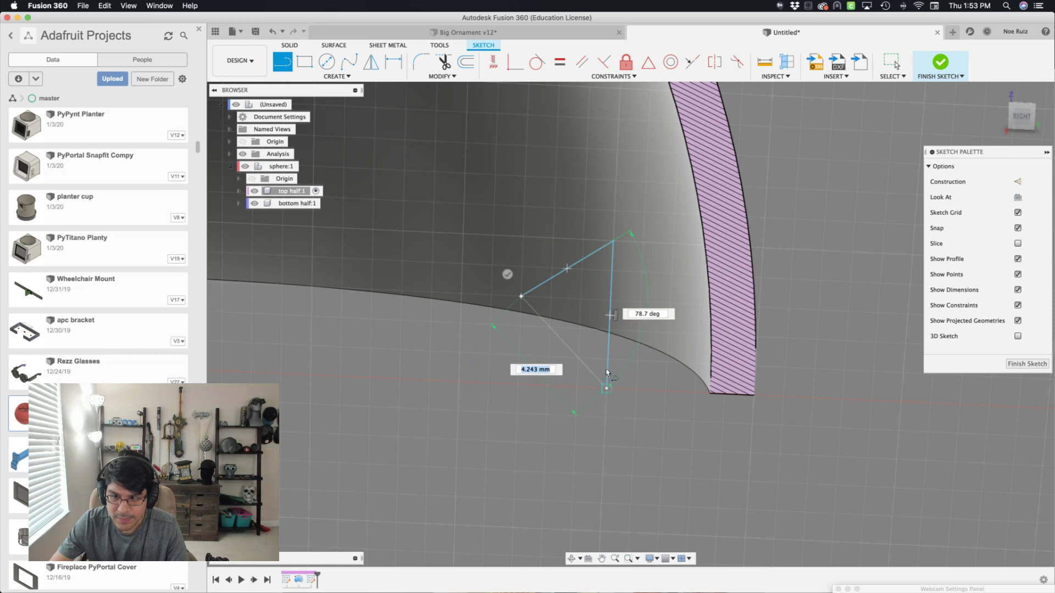
pyautogui.click(607, 387)
pyautogui.press('Escape')
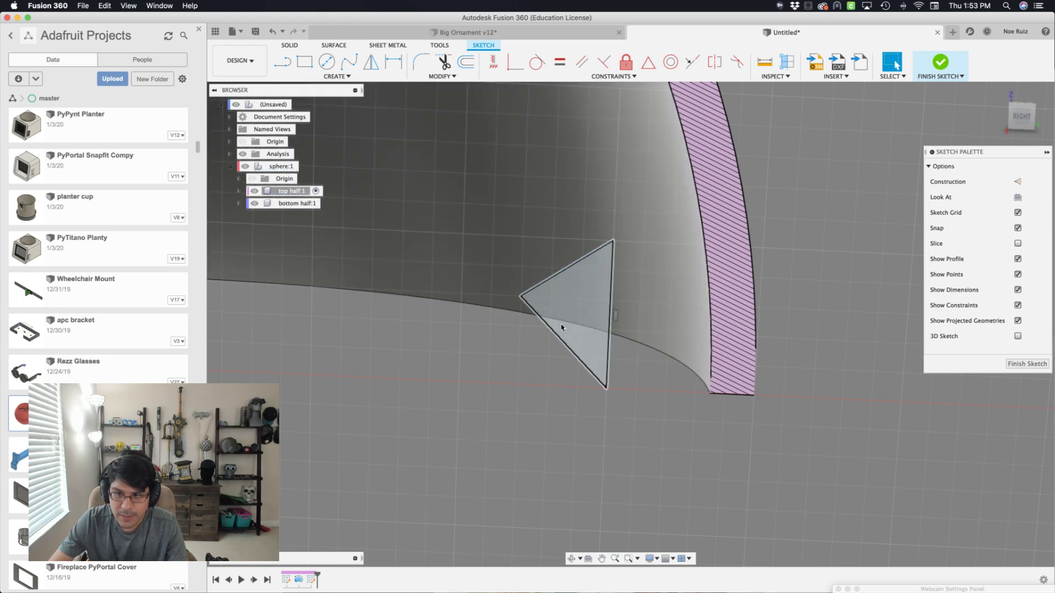
# - Shift the triangle's inner tip slightly and dimension the angle between the lower slanted side and the vertical side at 45 degrees
pyautogui.moveTo(524, 302)
pyautogui.mouseDown()
pyautogui.moveTo(579, 302)
pyautogui.moveTo(580, 293)
pyautogui.moveTo(558, 324)
pyautogui.moveTo(532, 300)
pyautogui.moveTo(512, 299)
pyautogui.moveTo(517, 287)
pyautogui.mouseUp()
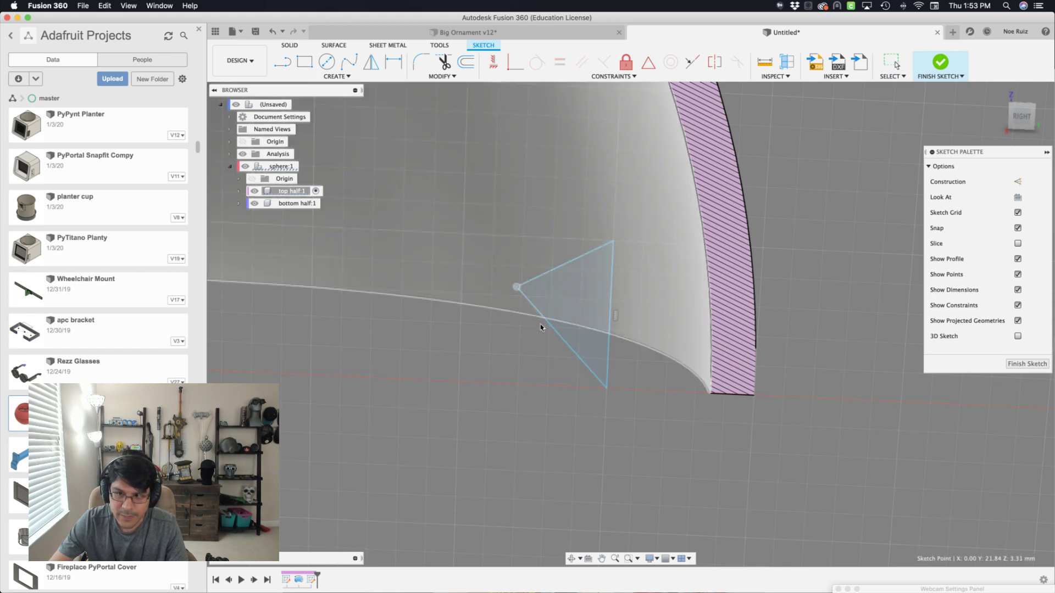
pyautogui.click(556, 338)
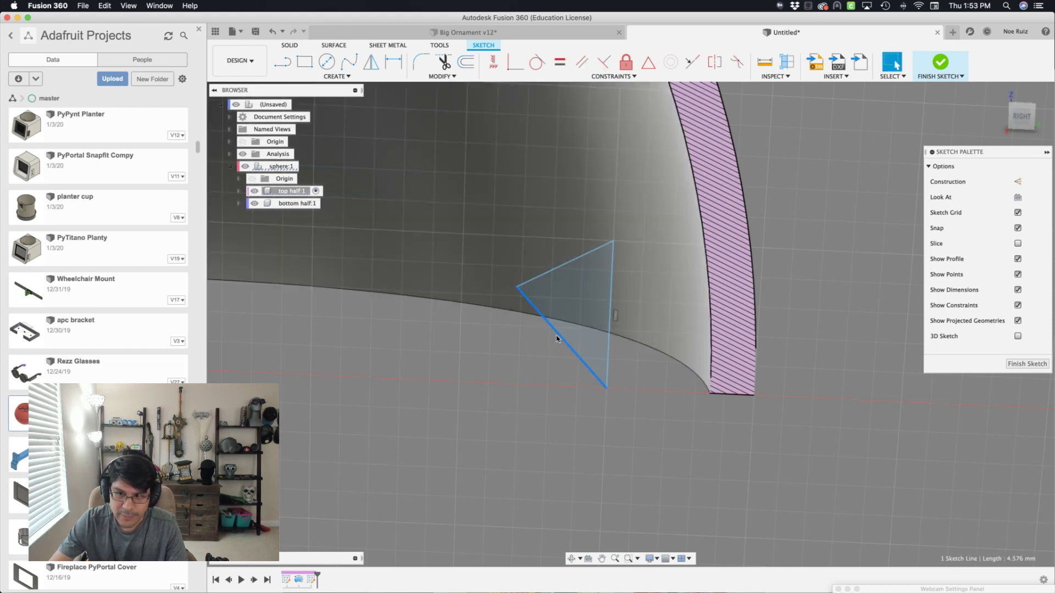
pyautogui.keyDown('shift'); pyautogui.click(608, 356); pyautogui.keyUp('shift')
pyautogui.press('d')
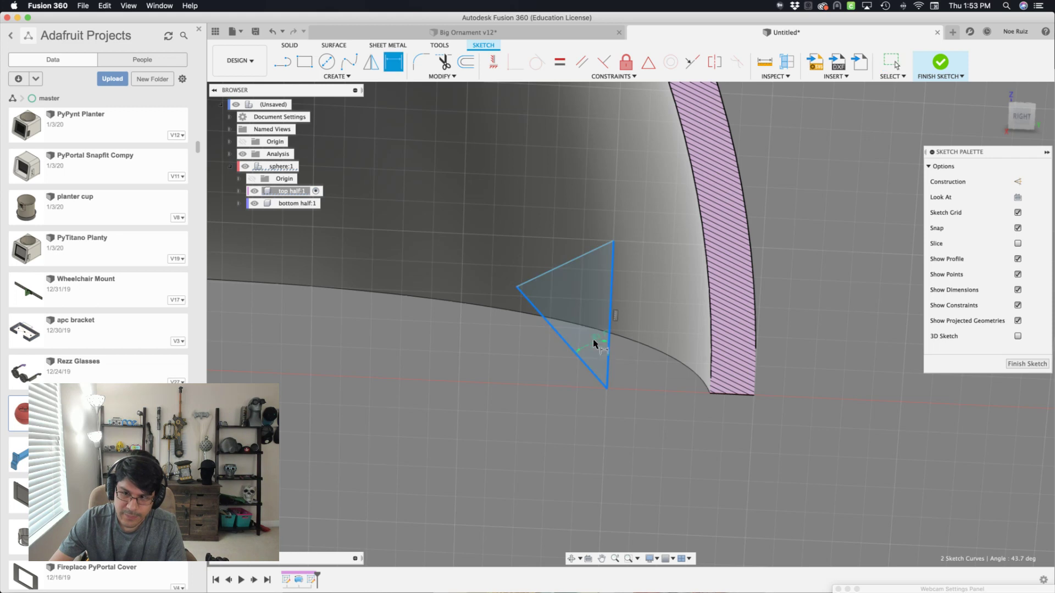
pyautogui.click(592, 341)
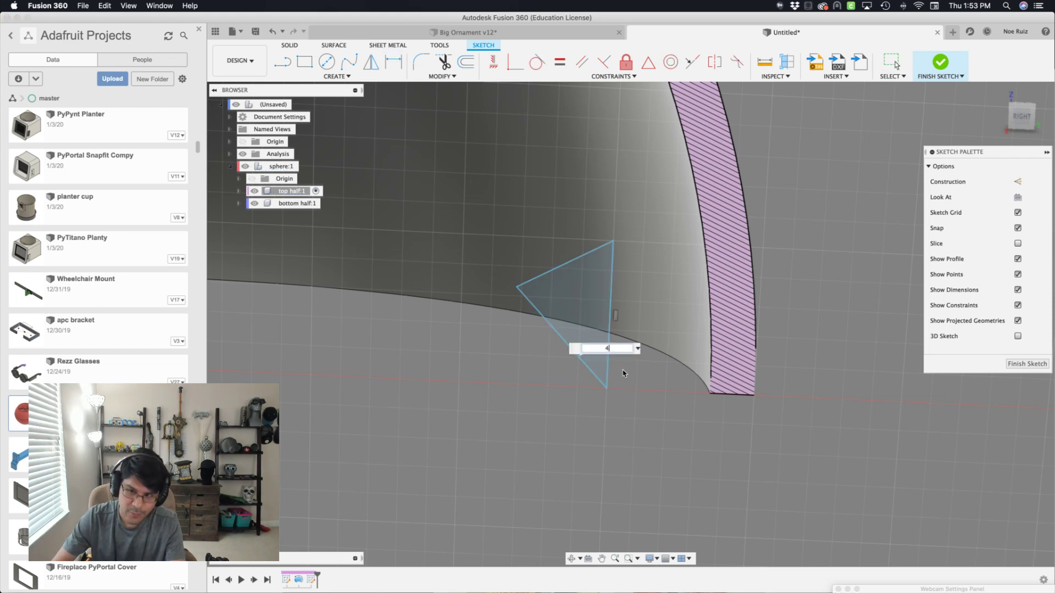
pyautogui.press('Return')
pyautogui.press('Escape')
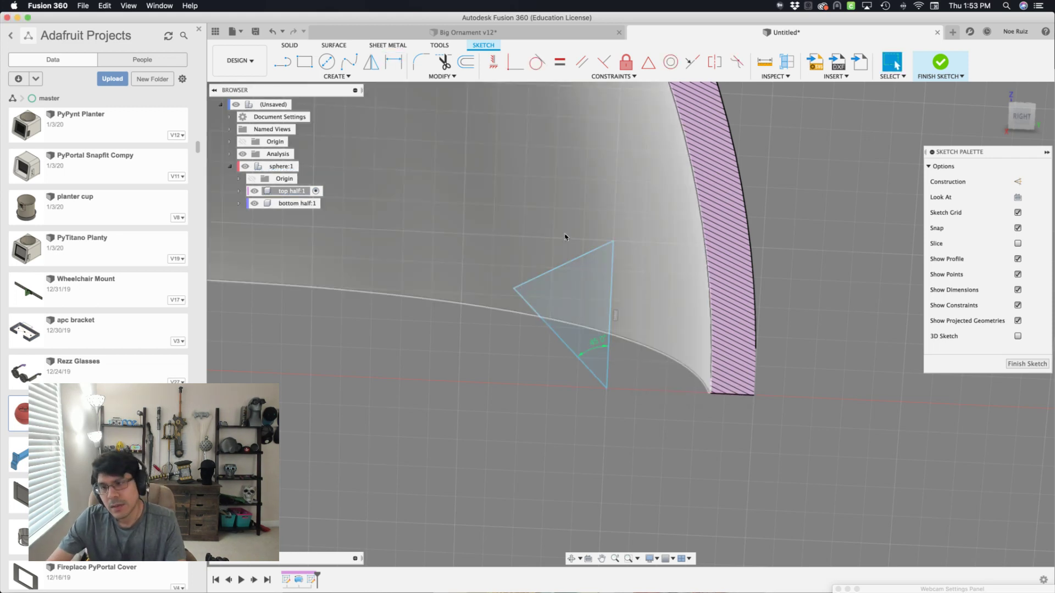
# - Move the triangle's sides to test its remaining freedom, and check the angle between the upper slanted side and the vertical side
pyautogui.moveTo(569, 262); pyautogui.dragTo(569, 257)
pyautogui.moveTo(562, 294); pyautogui.dragTo(571, 284)
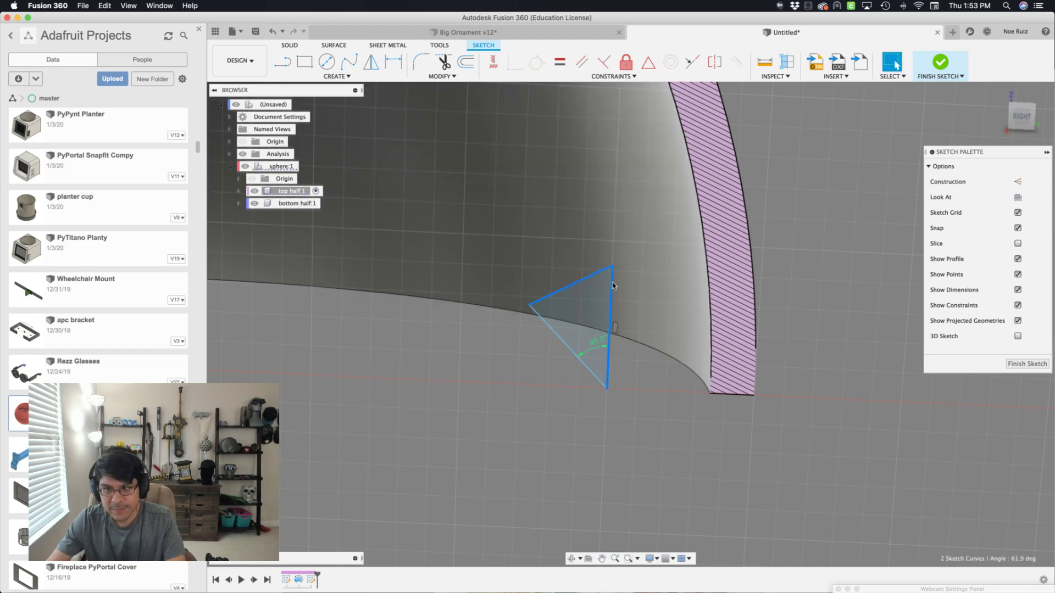
pyautogui.click(545, 368)
pyautogui.scroll(2, 533, 302)
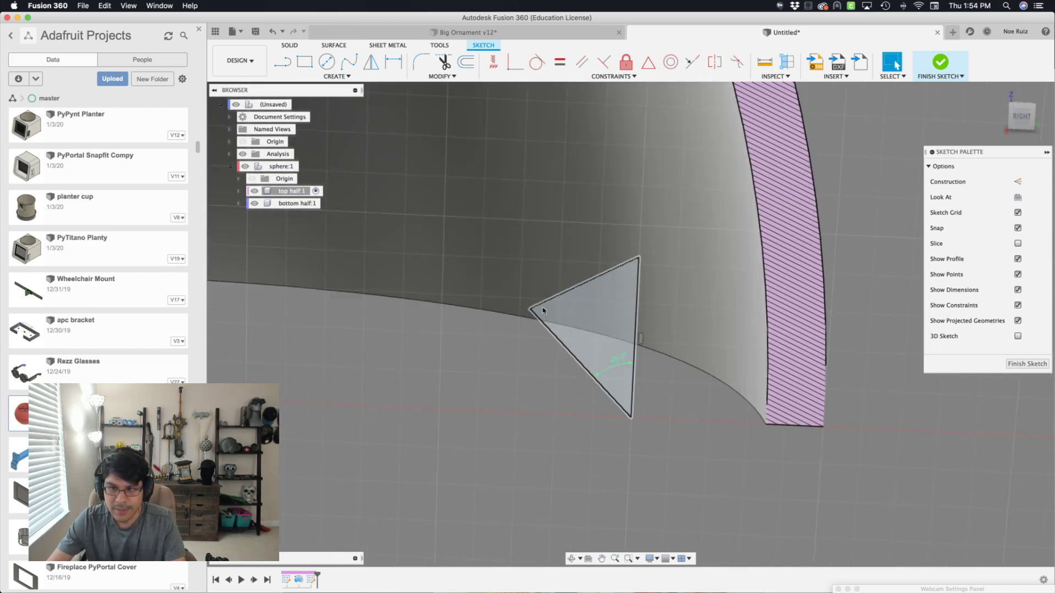
# - Constrain the triangle's two slanted sides perpendicular to each other and pull the inner tip away from the wall to enlarge the triangle
pyautogui.click(604, 62)
pyautogui.scroll(-2, 609, 221)
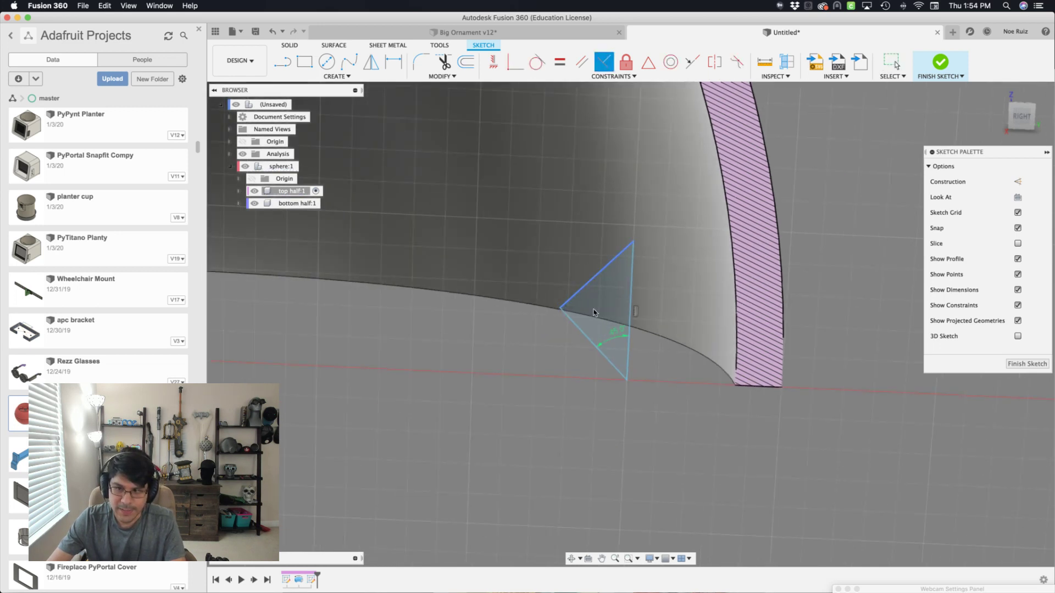
pyautogui.moveTo(567, 307)
pyautogui.mouseDown()
pyautogui.moveTo(525, 261)
pyautogui.moveTo(484, 240)
pyautogui.moveTo(537, 278)
pyautogui.moveTo(488, 225)
pyautogui.moveTo(524, 269)
pyautogui.mouseUp()
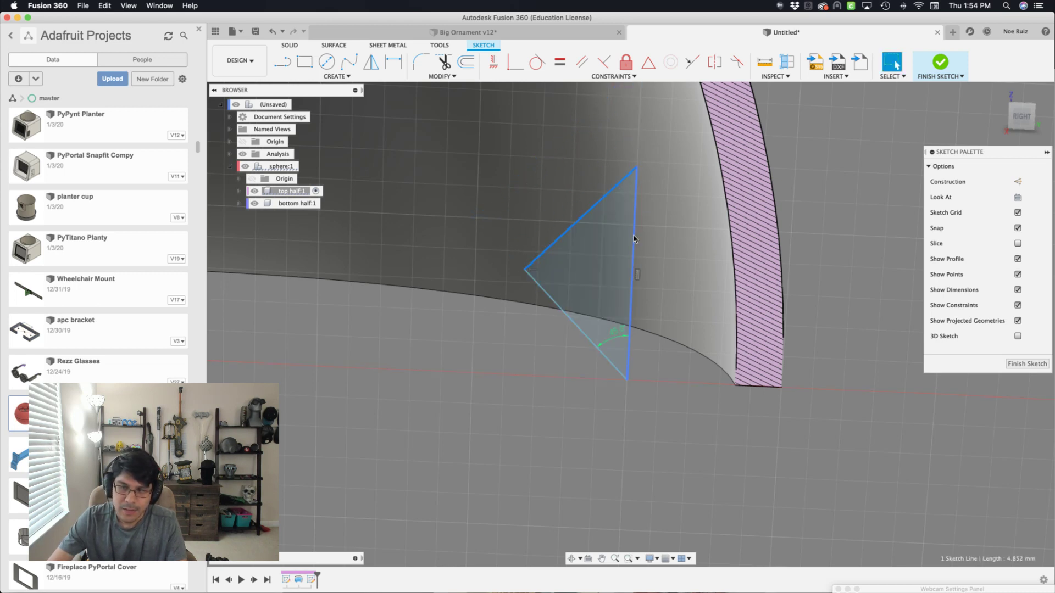
# - Dimension the triangle's vertical side with the snaps parameter and move the triangle nearer to the wall
pyautogui.click(636, 240)
pyautogui.press('o')
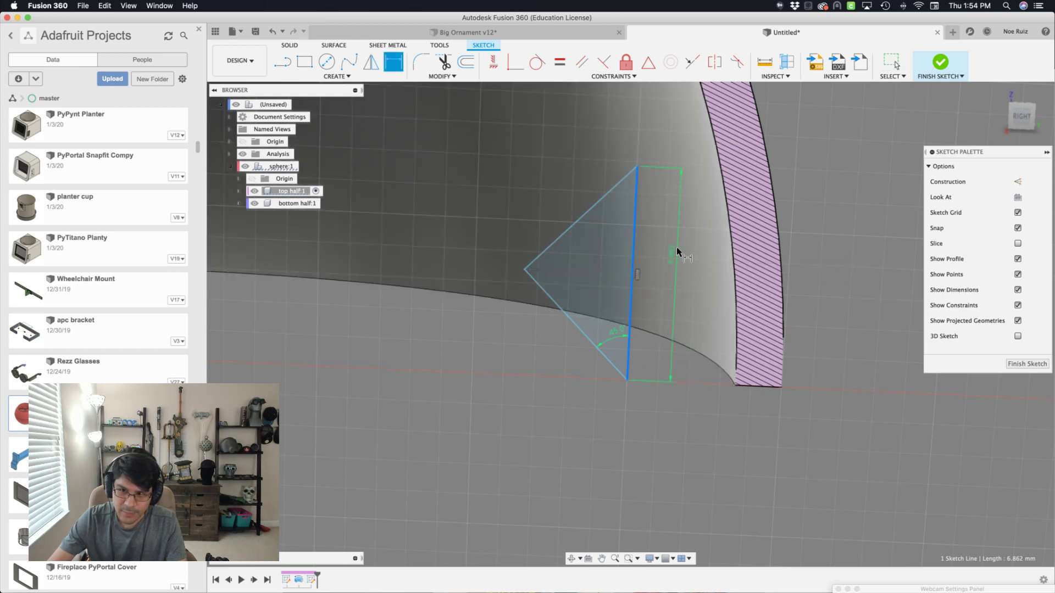
pyautogui.click(677, 250)
pyautogui.write('sna')
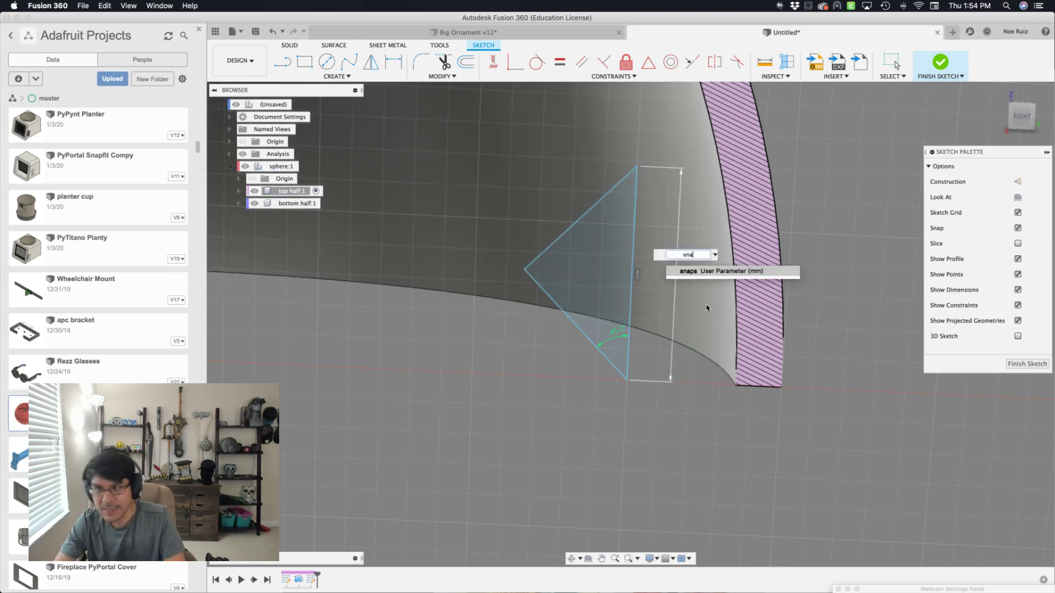
pyautogui.press('Return')
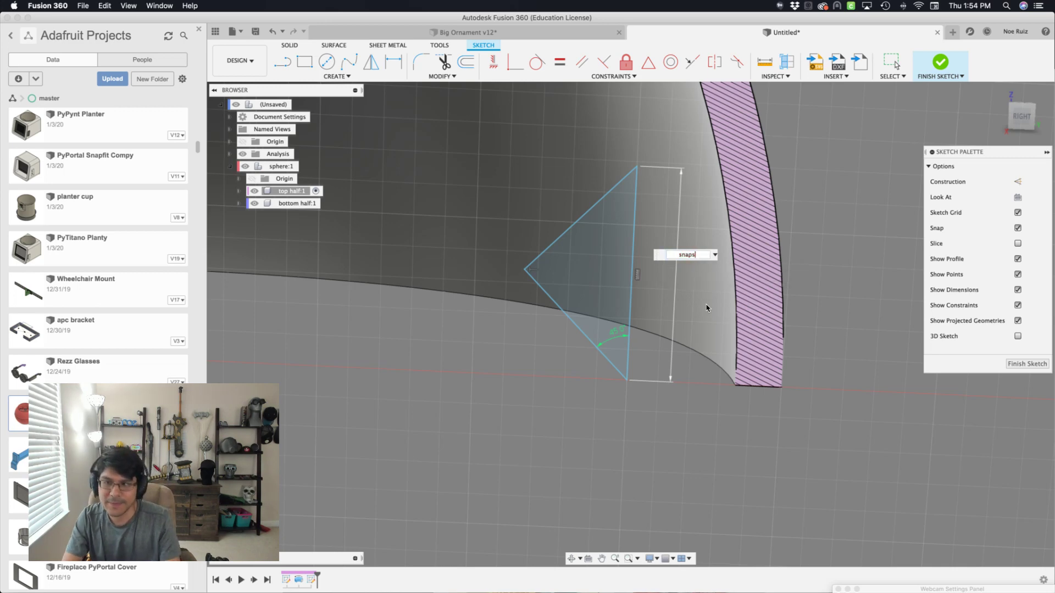
pyautogui.press('Return')
pyautogui.press('Escape')
pyautogui.scroll(3, 708, 319)
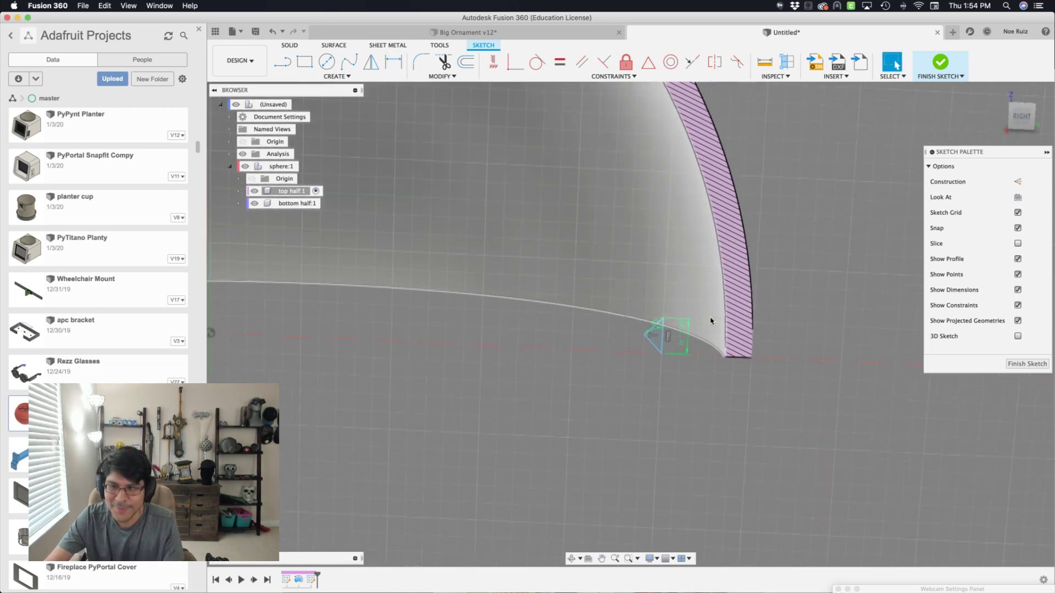
pyautogui.moveTo(650, 364)
pyautogui.mouseDown()
pyautogui.moveTo(648, 275)
pyautogui.moveTo(673, 325)
pyautogui.moveTo(663, 279)
pyautogui.moveTo(731, 373)
pyautogui.moveTo(764, 370)
pyautogui.moveTo(757, 352)
pyautogui.moveTo(769, 360)
pyautogui.moveTo(676, 311)
pyautogui.moveTo(696, 347)
pyautogui.mouseUp()
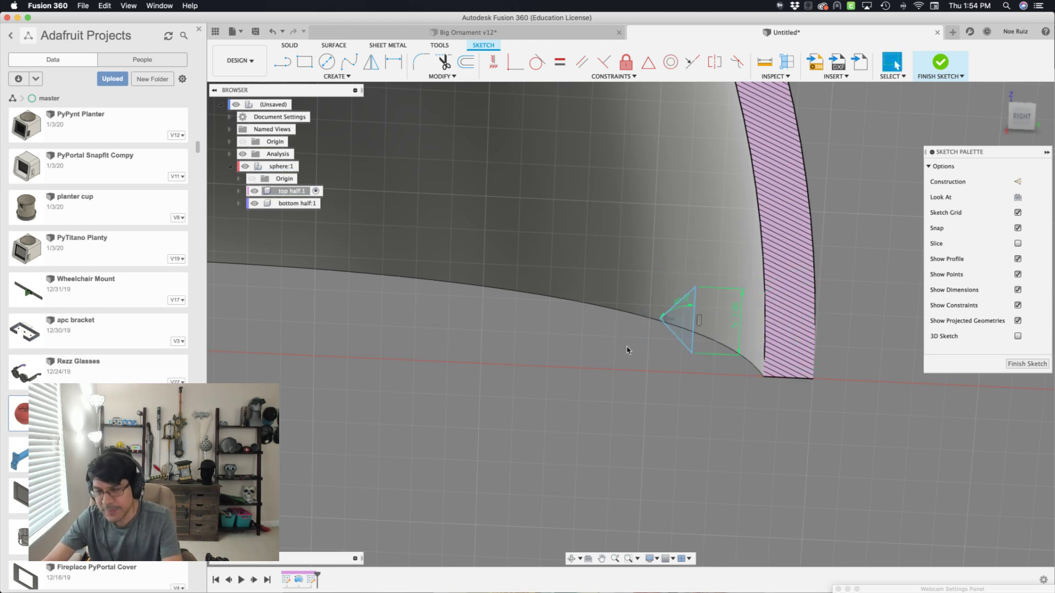
# - Draw a line from the triangle's lower corner to the sketch origin
pyautogui.press('l')
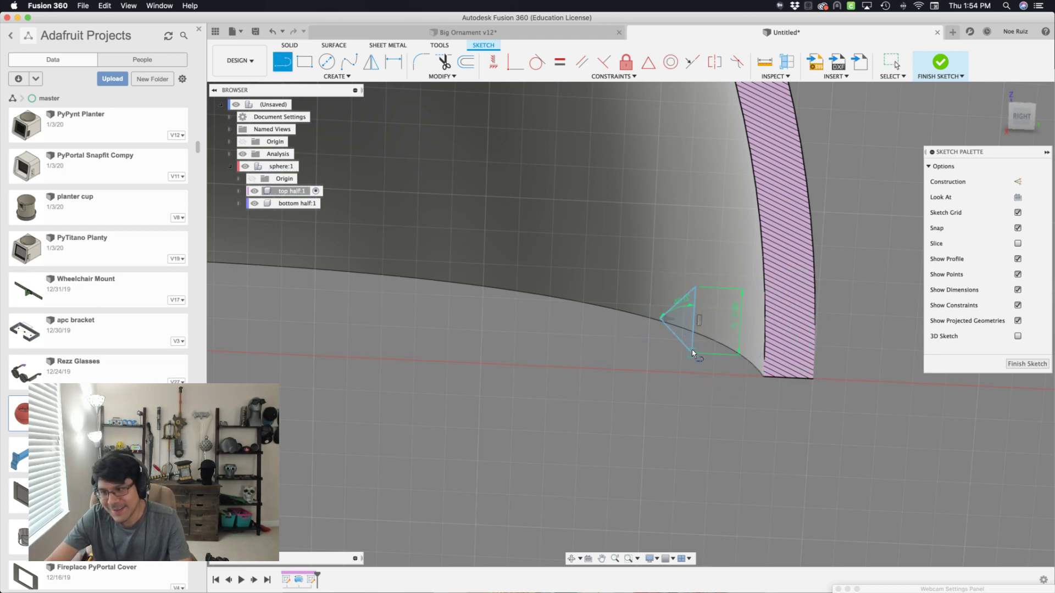
pyautogui.scroll(5, 691, 352)
pyautogui.click(694, 337)
pyautogui.scroll(-8, 694, 337)
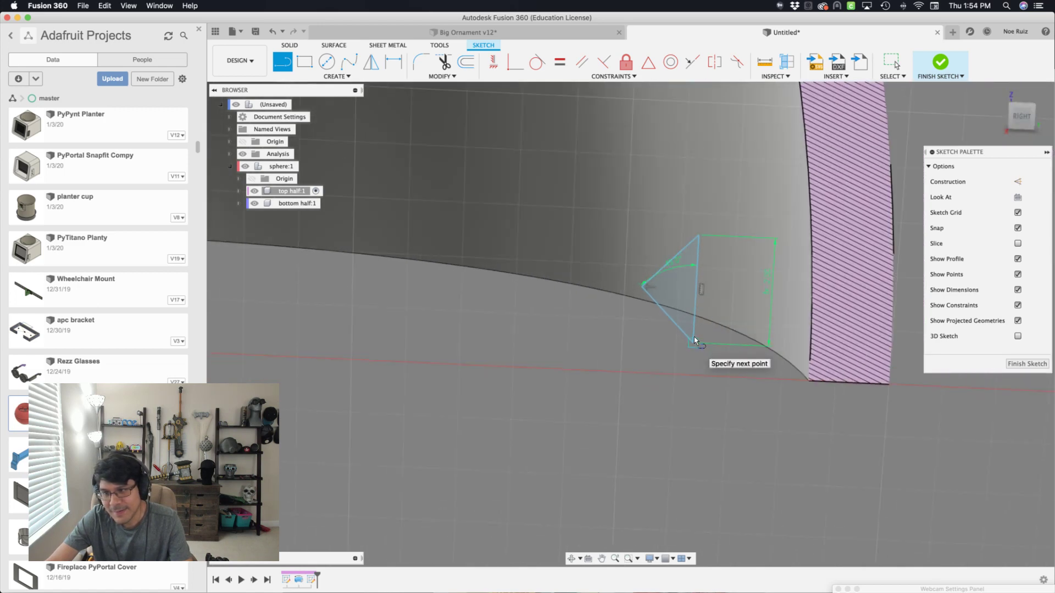
pyautogui.moveTo(307, 384); pyautogui.dragTo(648, 395, button='middle')
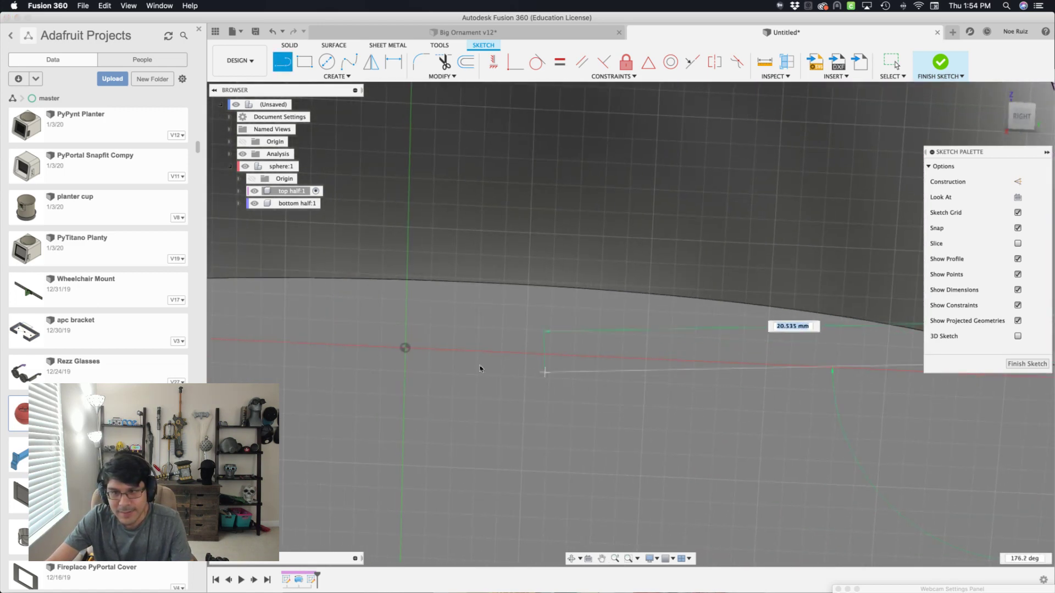
pyautogui.scroll(3, 369, 357)
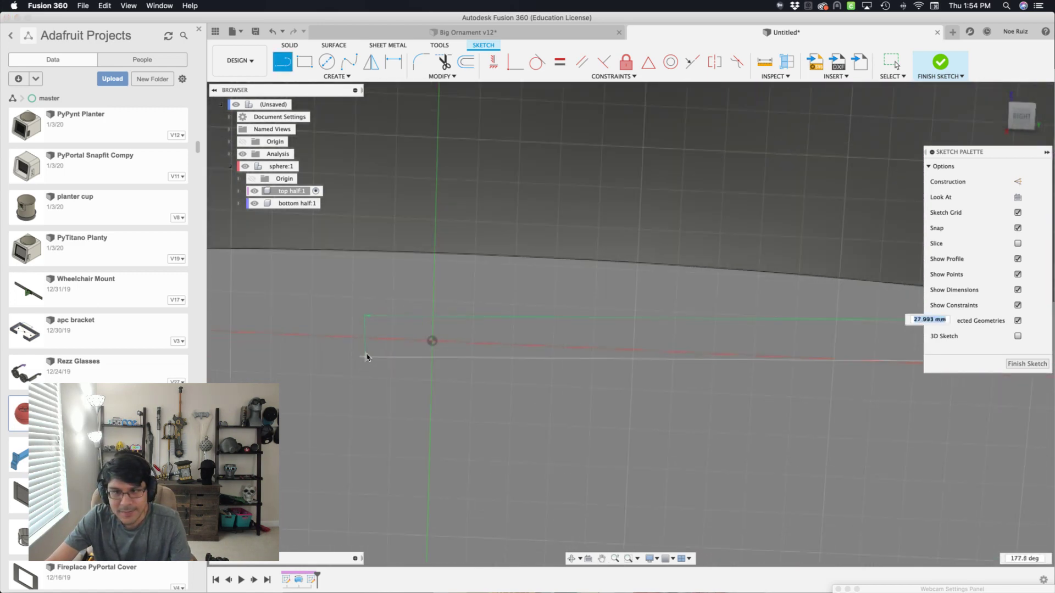
pyautogui.click(441, 341)
pyautogui.scroll(-3, 419, 369)
pyautogui.press('Escape')
pyautogui.scroll(-3, 649, 440)
pyautogui.moveTo(666, 440); pyautogui.dragTo(592, 391, button='middle')
pyautogui.scroll(2, 803, 346)
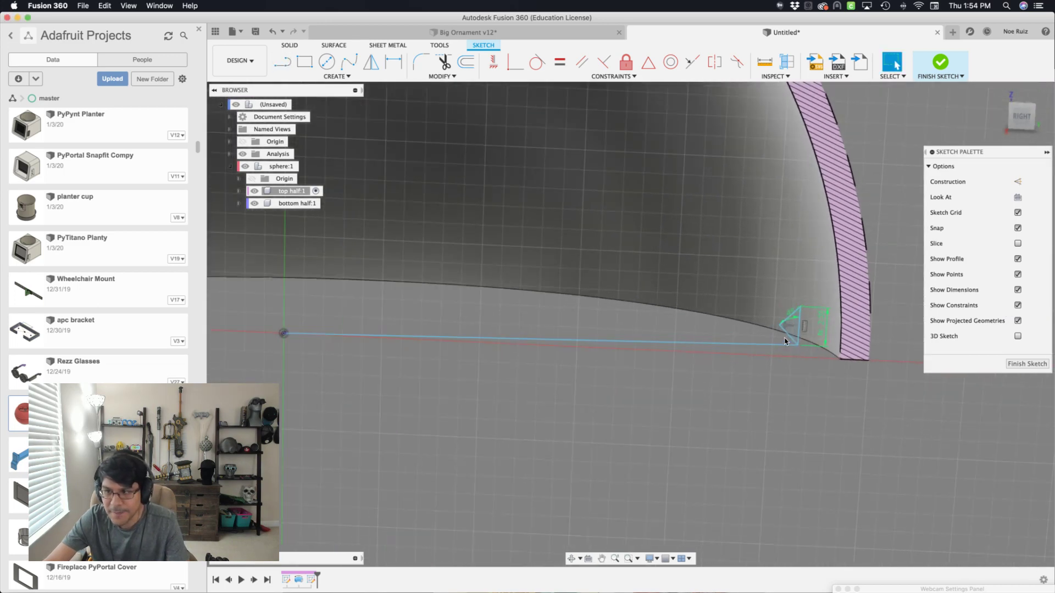
# - Move the triangle's lower corner to test the line's freedom, and constrain the line from the origin to be horizontal
pyautogui.click(790, 376)
pyautogui.moveTo(790, 376)
pyautogui.mouseDown()
pyautogui.moveTo(777, 329)
pyautogui.moveTo(779, 375)
pyautogui.mouseUp()
pyautogui.click(652, 366)
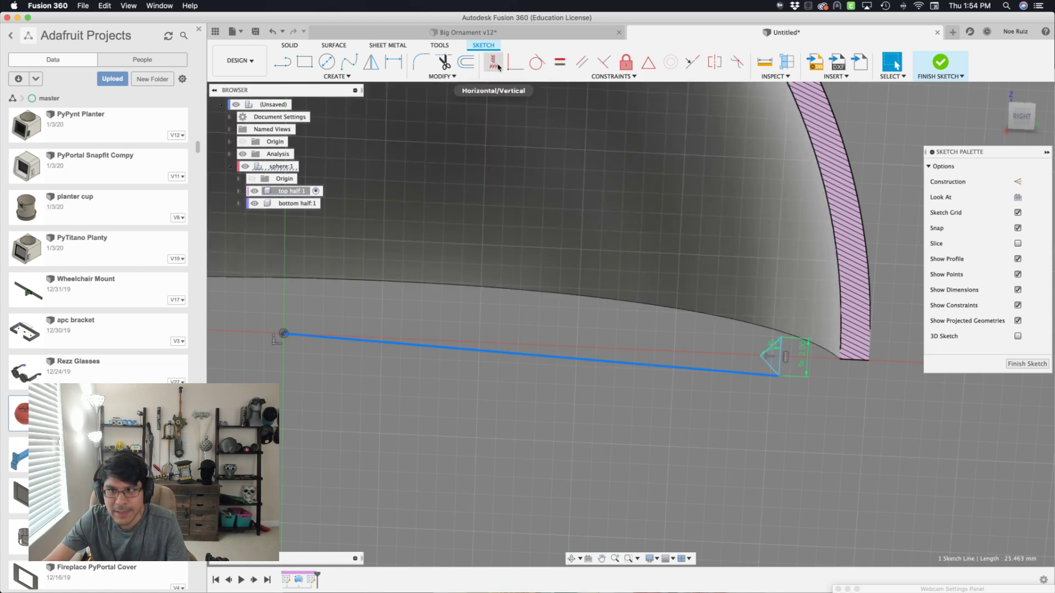
pyautogui.click(494, 61)
pyautogui.press('Escape')
# - Slide the triangle outward along the horizontal line until it sits close to the wall's inner edge
pyautogui.scroll(5, 813, 363)
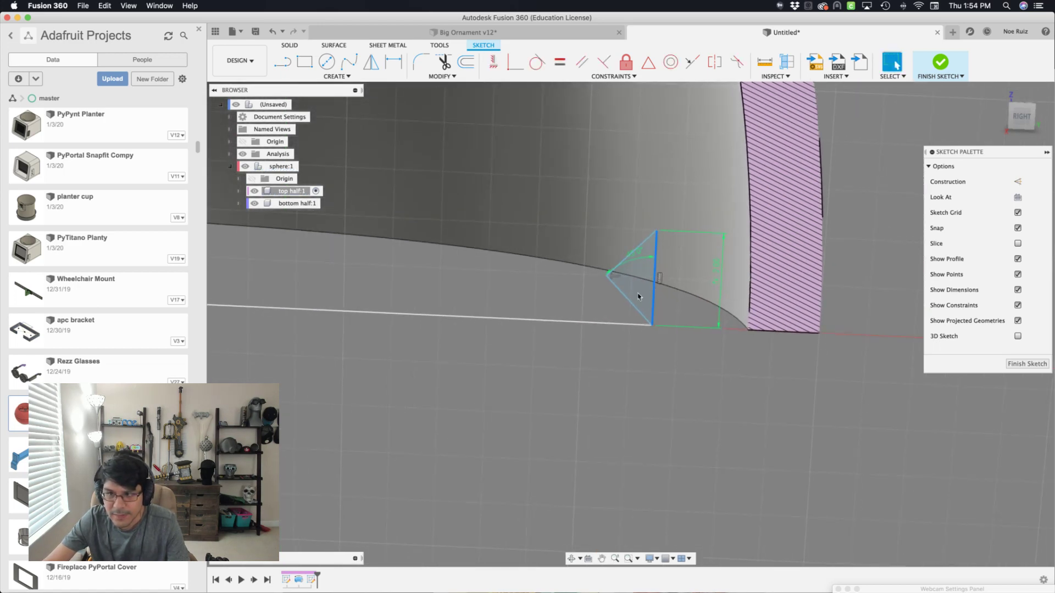
pyautogui.moveTo(638, 297)
pyautogui.mouseDown()
pyautogui.moveTo(464, 266)
pyautogui.moveTo(813, 283)
pyautogui.moveTo(702, 281)
pyautogui.mouseUp()
pyautogui.scroll(-4, 708, 302)
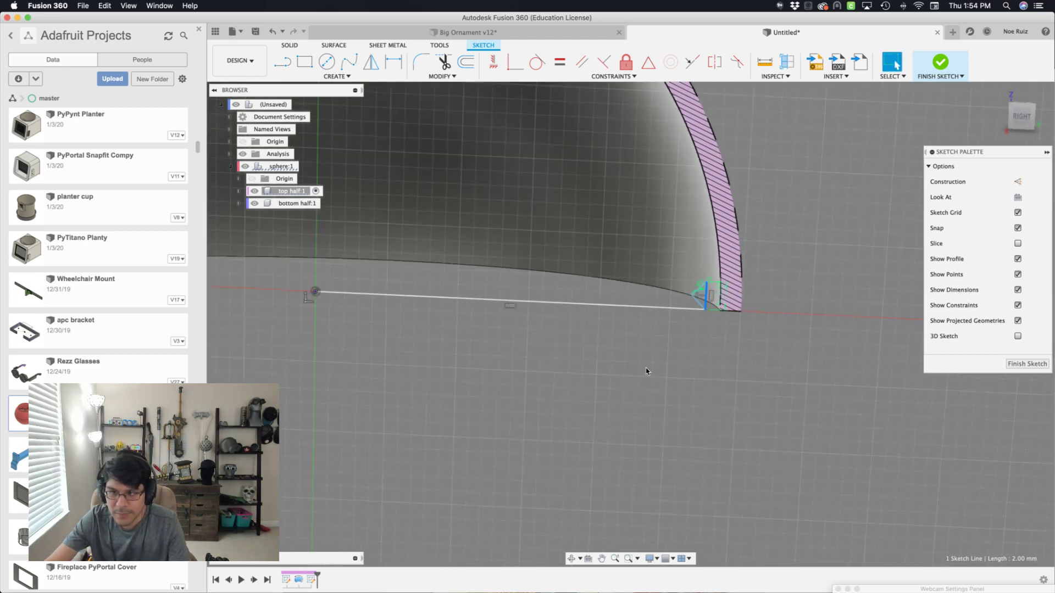
# - Dimension the horizontal line from the origin to the triangle's lower corner as diameter/2
pyautogui.moveTo(648, 370); pyautogui.dragTo(694, 388, button='middle')
pyautogui.click(678, 325)
pyautogui.press('d')
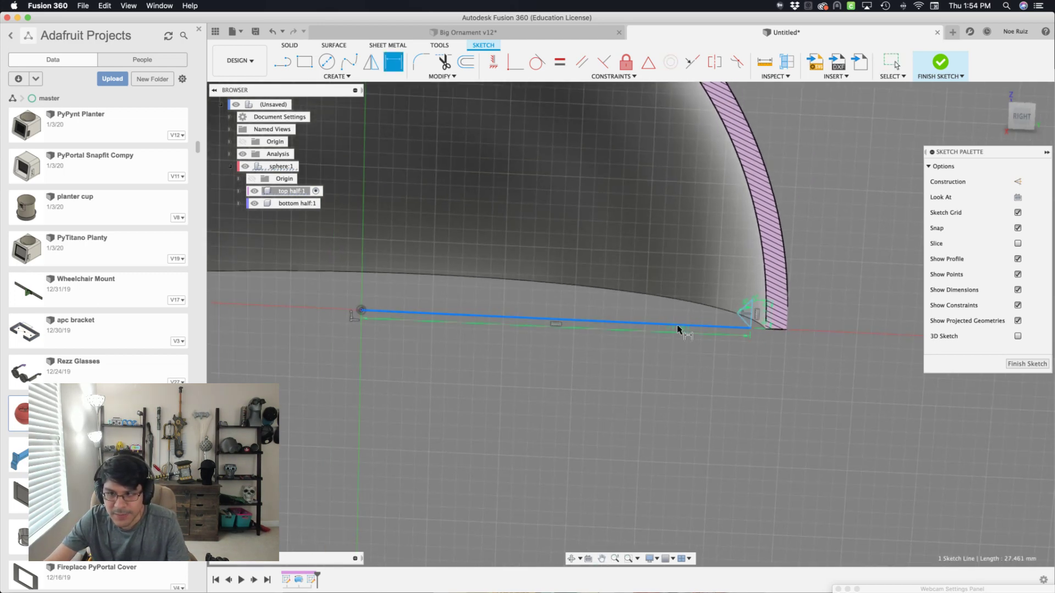
pyautogui.click(679, 351)
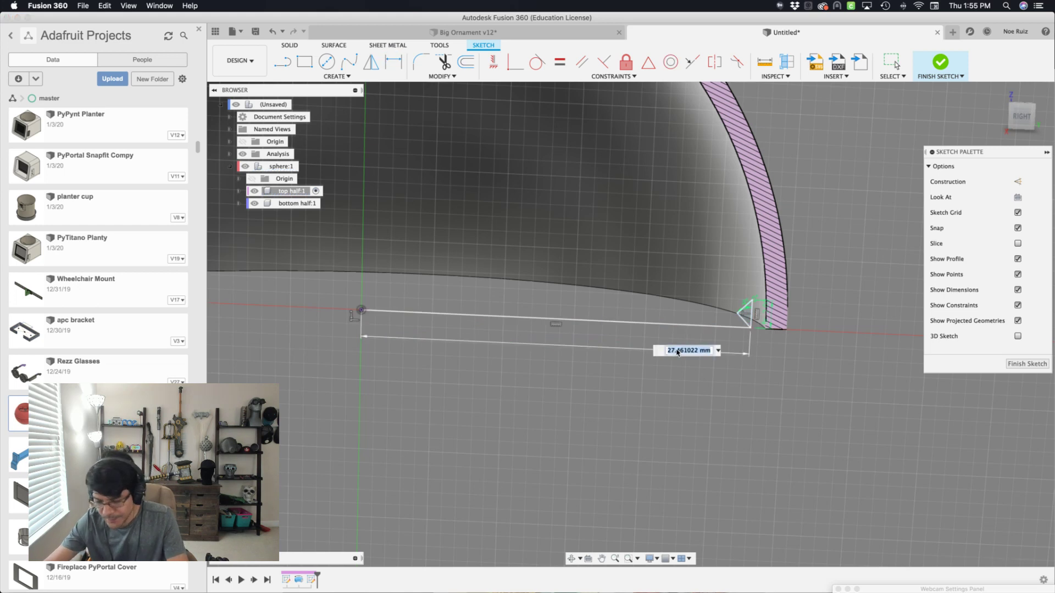
pyautogui.write('diameter/2')
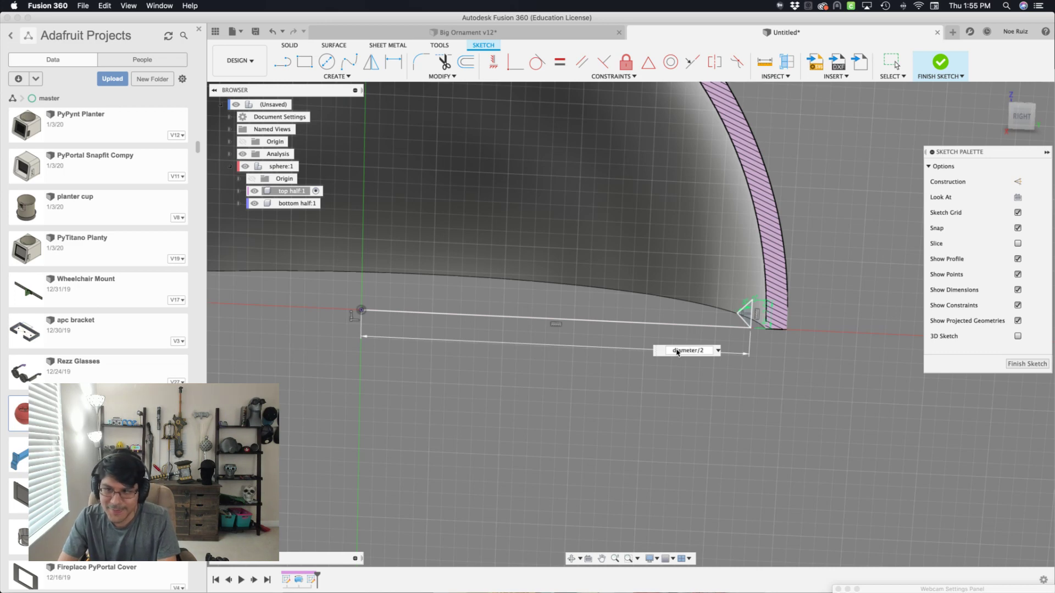
pyautogui.press('Return')
pyautogui.press('d')
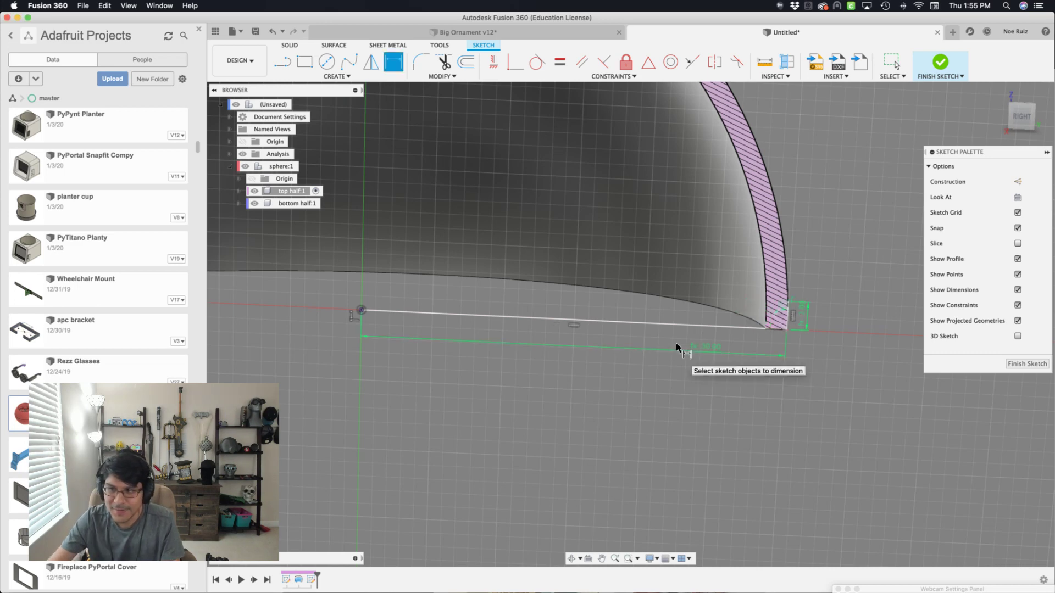
pyautogui.scroll(5, 839, 301)
pyautogui.press('Escape')
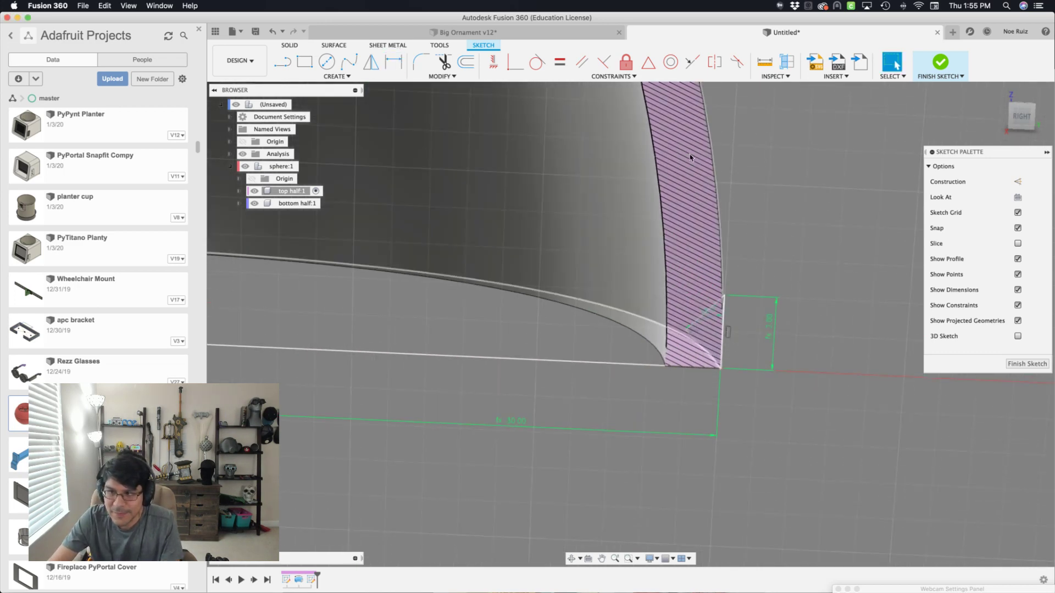
pyautogui.scroll(-5, 726, 292)
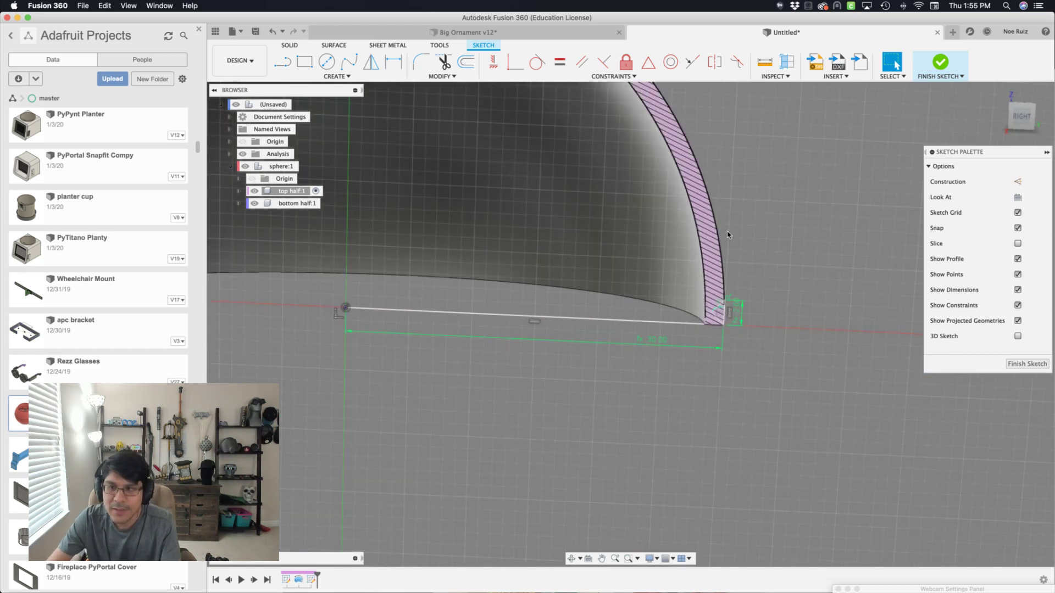
# - Change the horizontal line's length expression to diameter / 2 - thickness
pyautogui.doubleClick(648, 347)
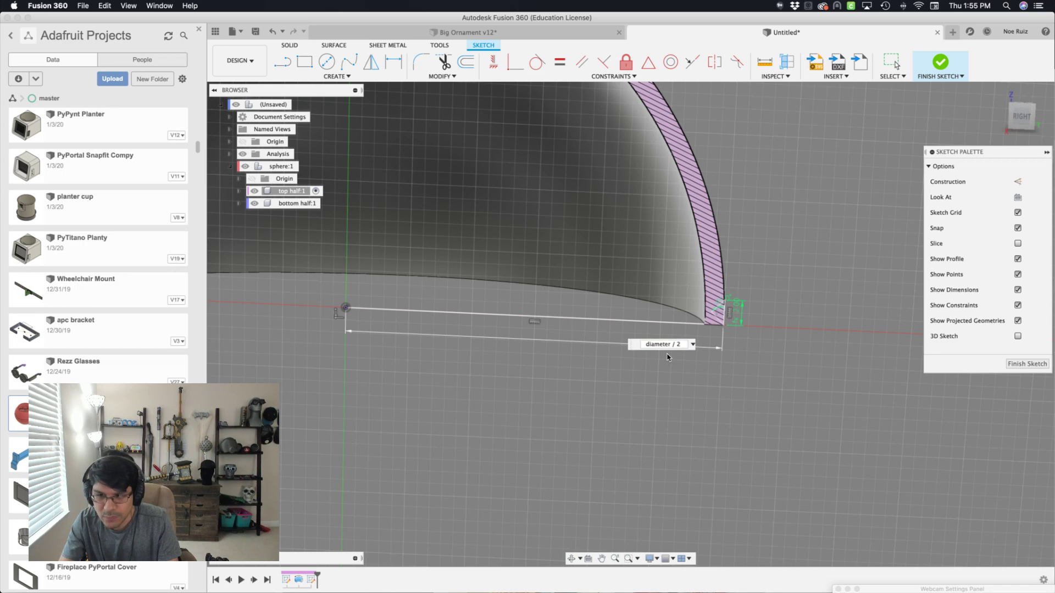
pyautogui.write('- thickness')
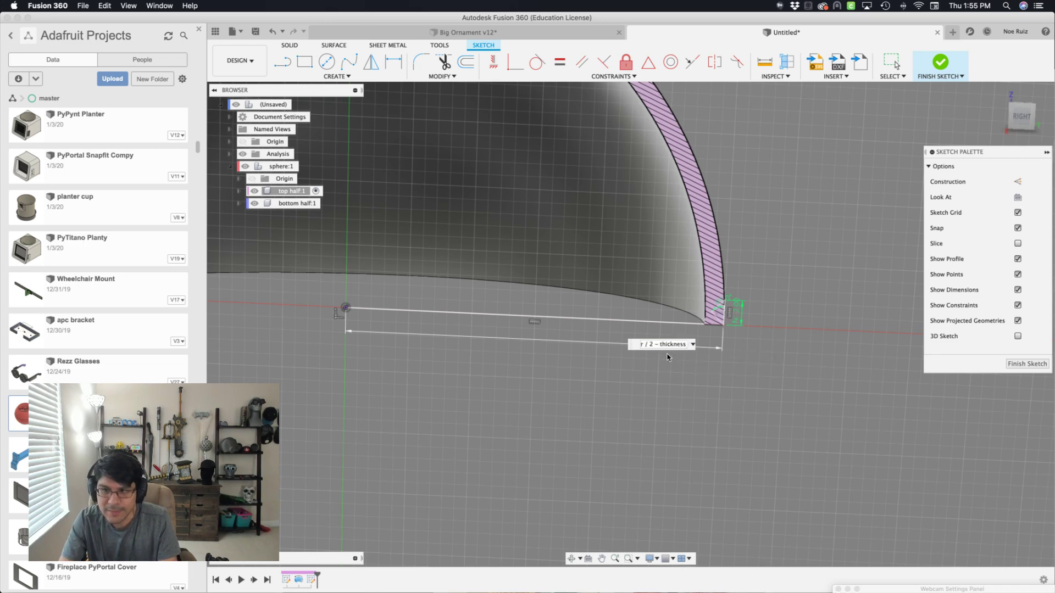
pyautogui.press('Return')
pyautogui.scroll(5, 749, 287)
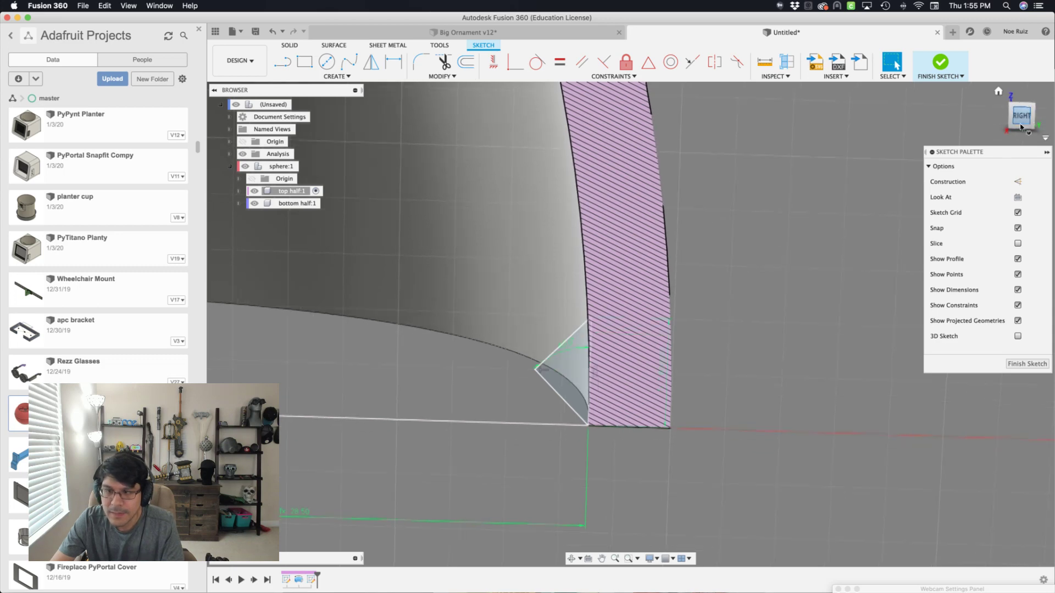
# - Reposition the triangle's angle dimension at its lower corner, check the fit against the wall, and finish the sketch
pyautogui.scroll(5, 586, 295)
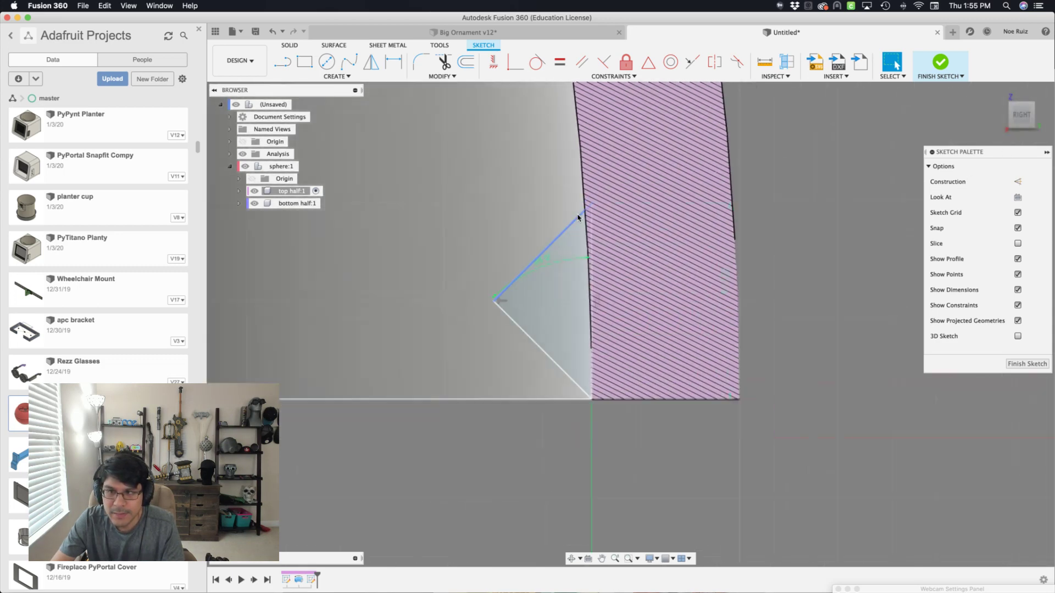
pyautogui.scroll(-3, 577, 218)
pyautogui.moveTo(560, 244); pyautogui.dragTo(601, 310, button='middle')
pyautogui.scroll(2, 618, 300)
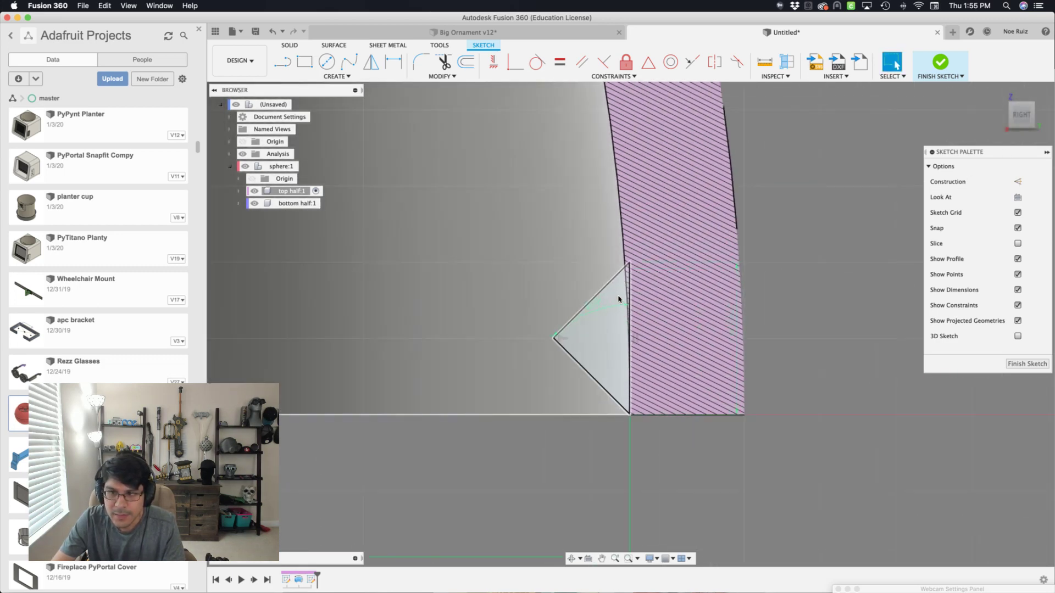
pyautogui.scroll(3, 619, 300)
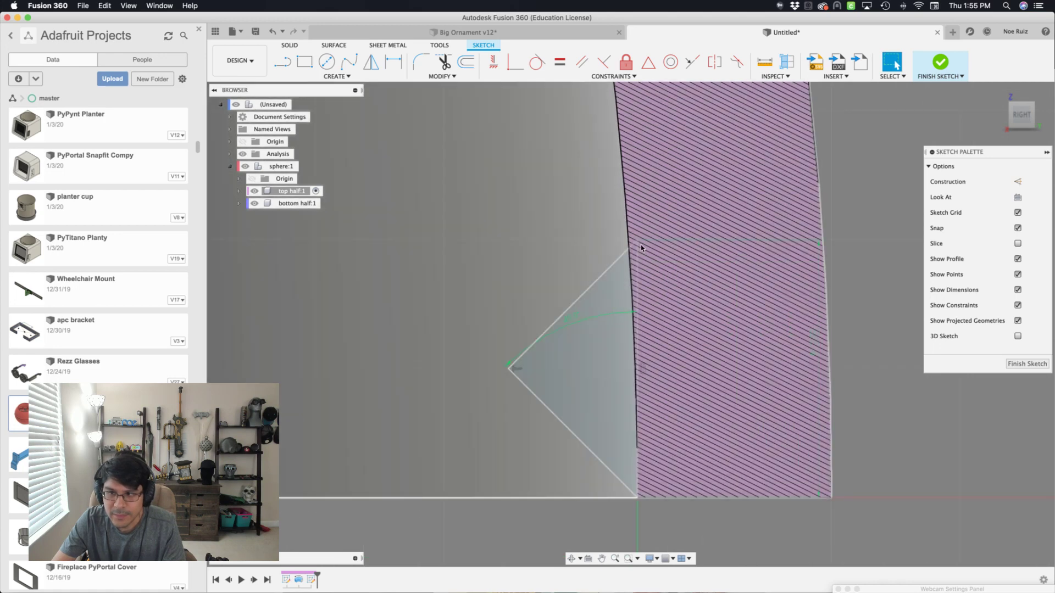
pyautogui.scroll(-2, 640, 248)
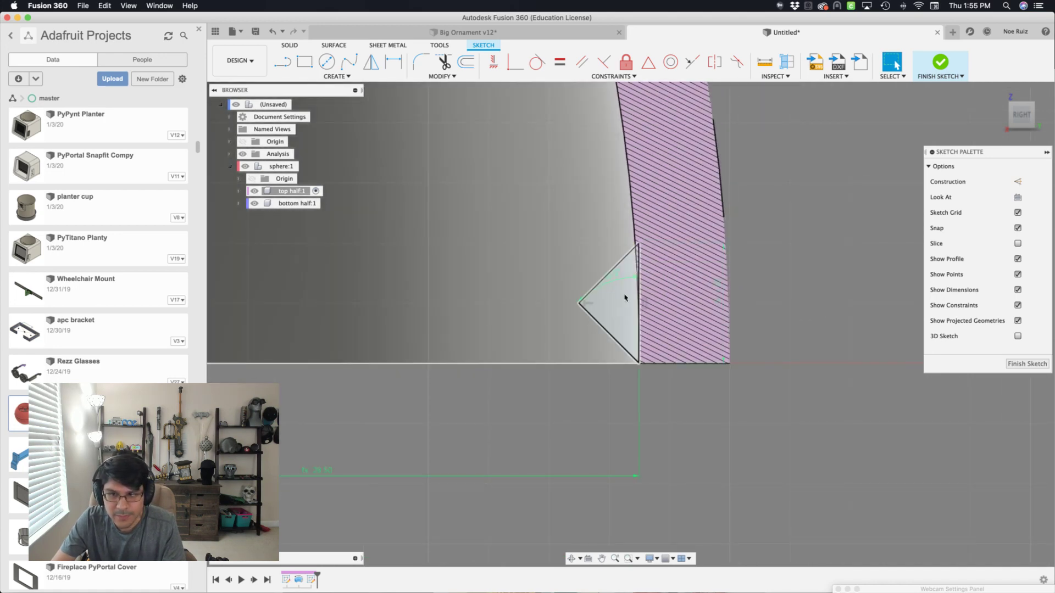
pyautogui.moveTo(622, 286); pyautogui.dragTo(625, 318)
pyautogui.scroll(3, 625, 318)
pyautogui.scroll(-3, 621, 312)
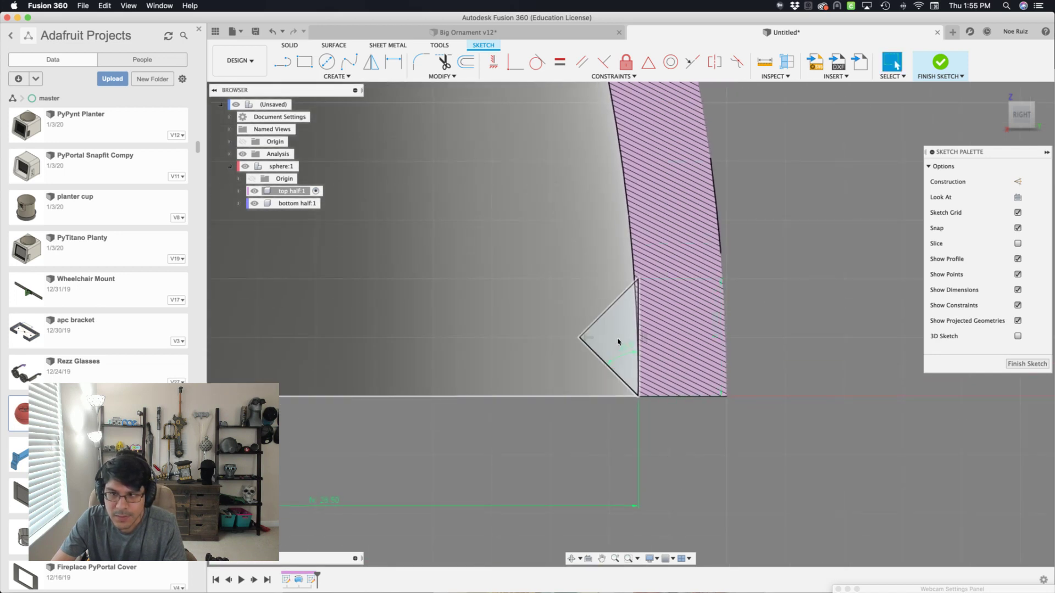
pyautogui.scroll(-2, 631, 372)
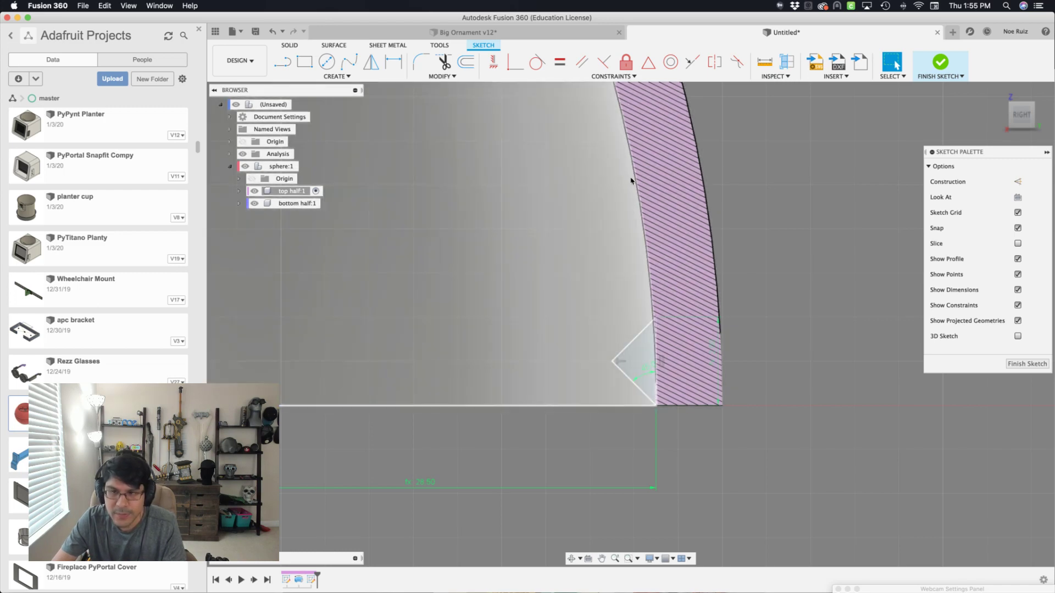
pyautogui.scroll(-3, 713, 275)
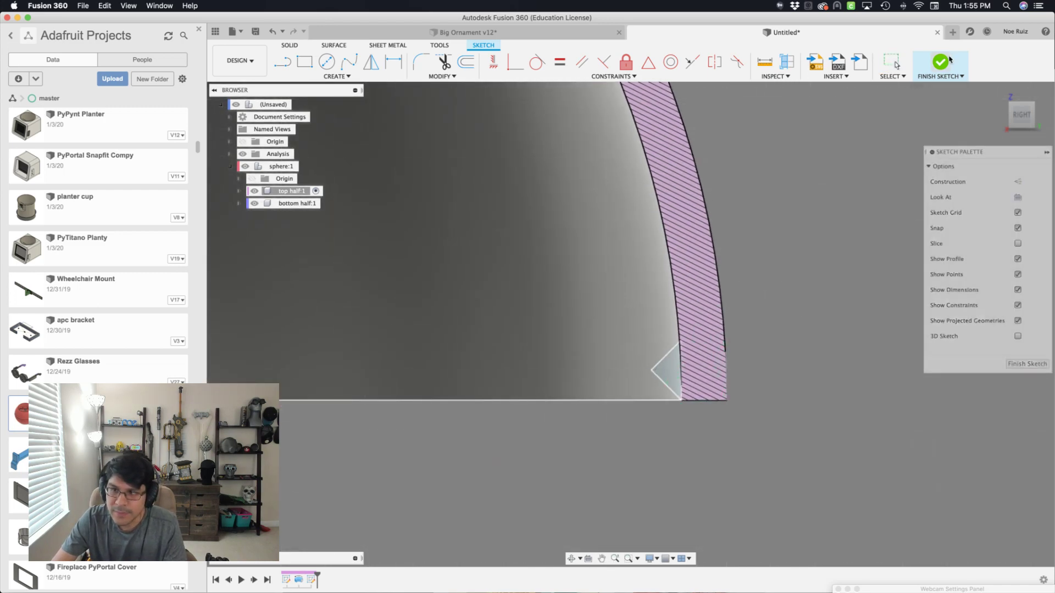
pyautogui.click(940, 62)
# - Edit the sphere's first sketch and draw a near-vertical line about 16 mm long from the horizontal centre line up to the outer circle
pyautogui.scroll(-1, 759, 350)
pyautogui.doubleClick(284, 582)
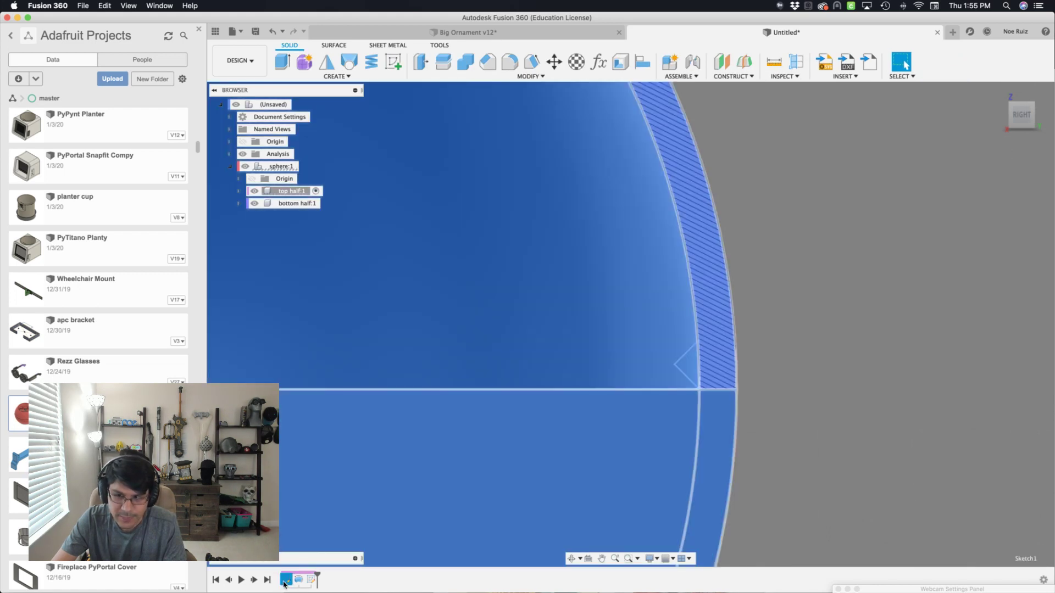
pyautogui.press('l')
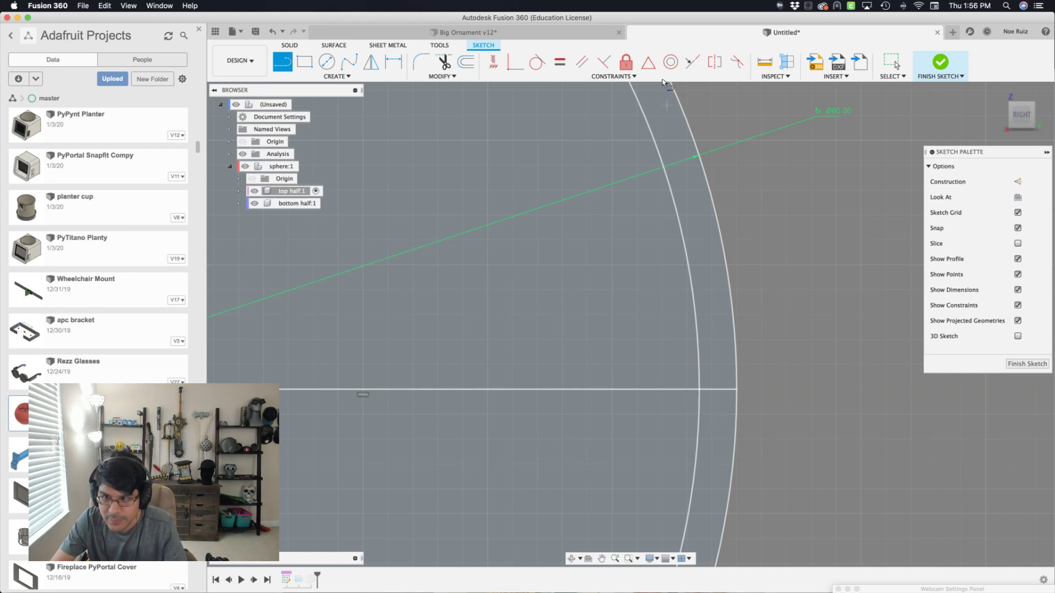
pyautogui.click(649, 386)
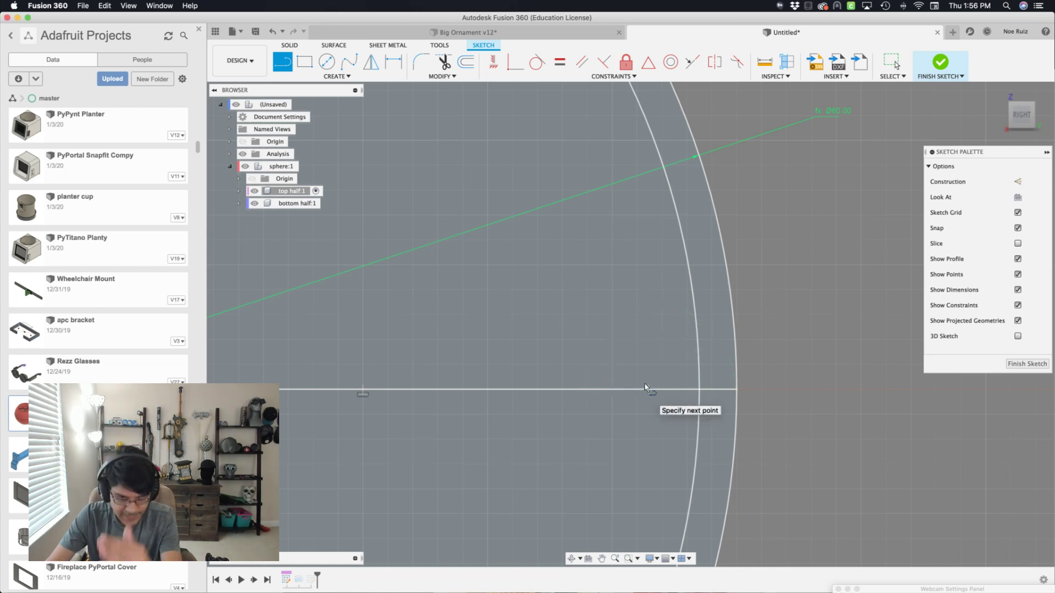
pyautogui.scroll(-2, 650, 387)
pyautogui.scroll(-3, 583, 286)
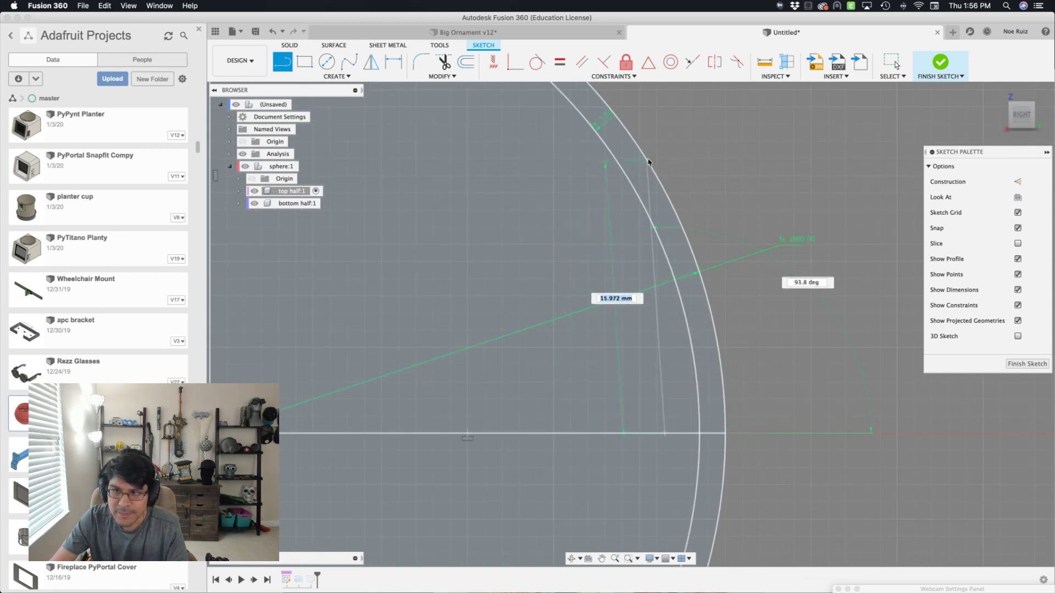
pyautogui.scroll(2, 642, 148)
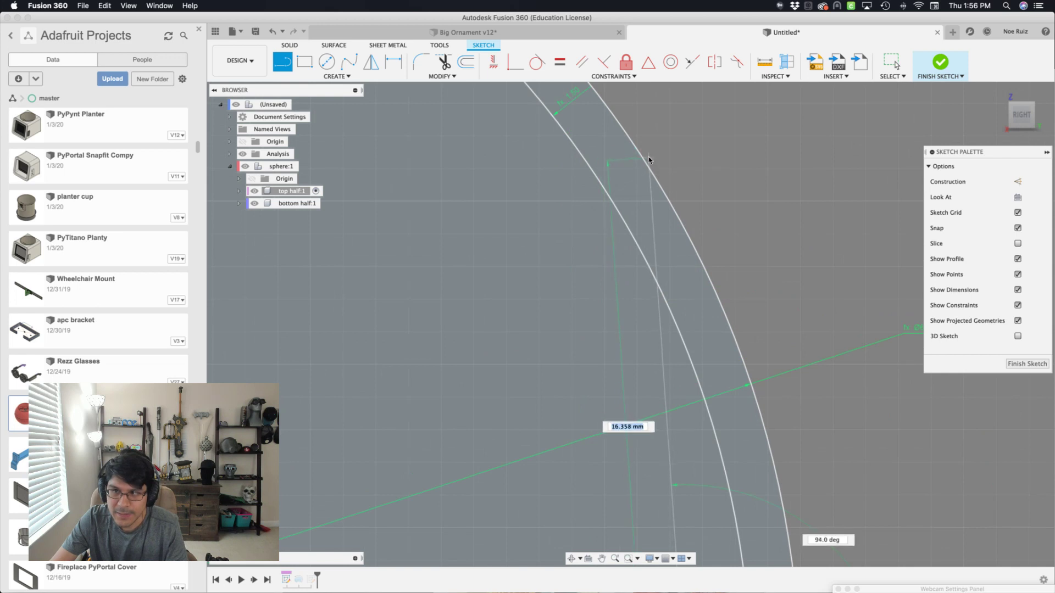
pyautogui.doubleClick(642, 159)
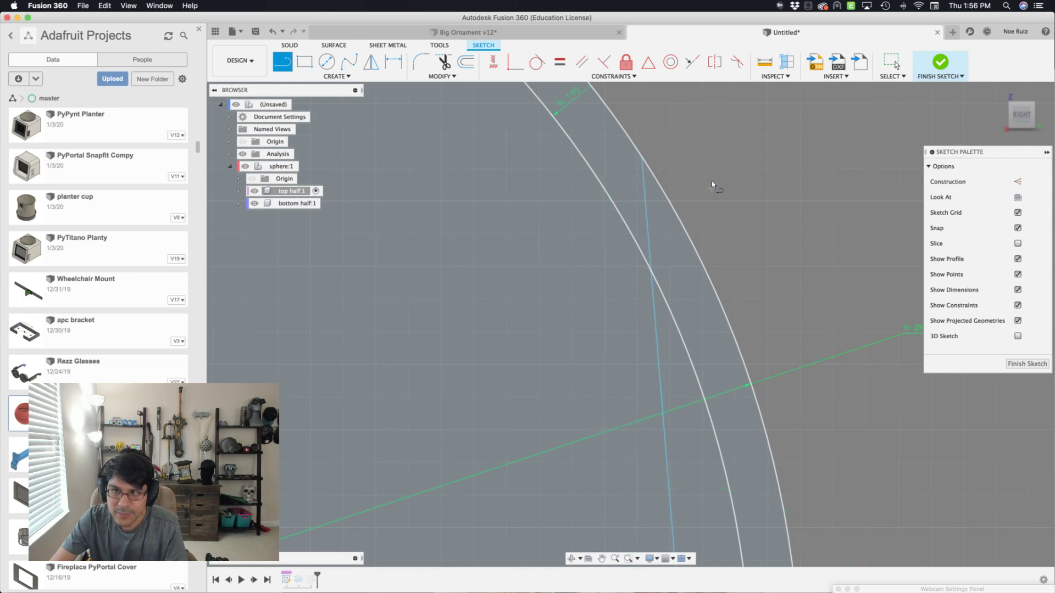
# - Apply a Horizontal/Vertical constraint to the near-vertical line so it stands vertical on the horizontal centre line
pyautogui.press('Escape')
pyautogui.scroll(-1, 683, 217)
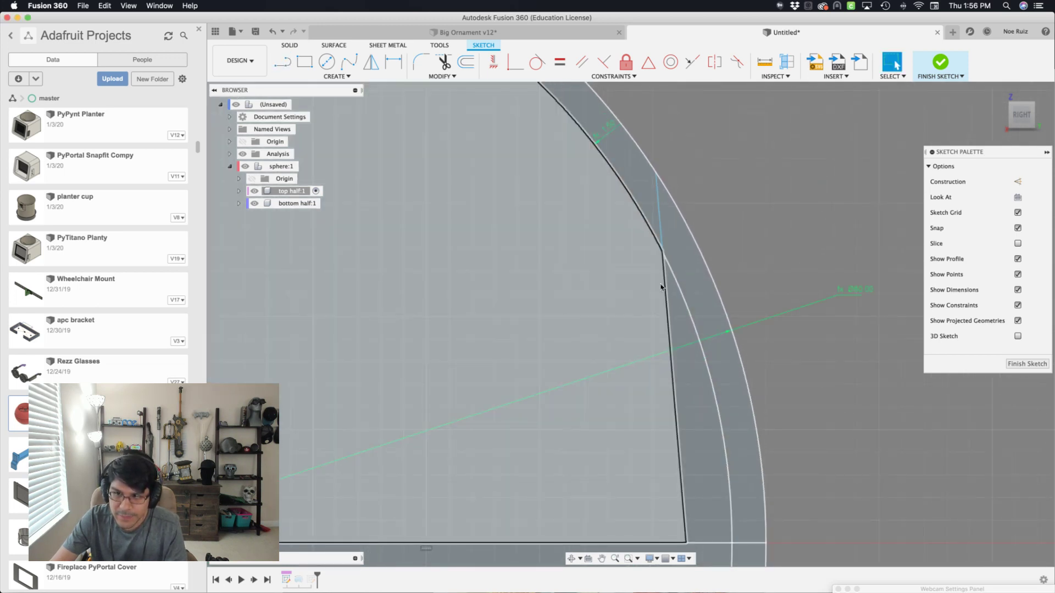
pyautogui.click(664, 286)
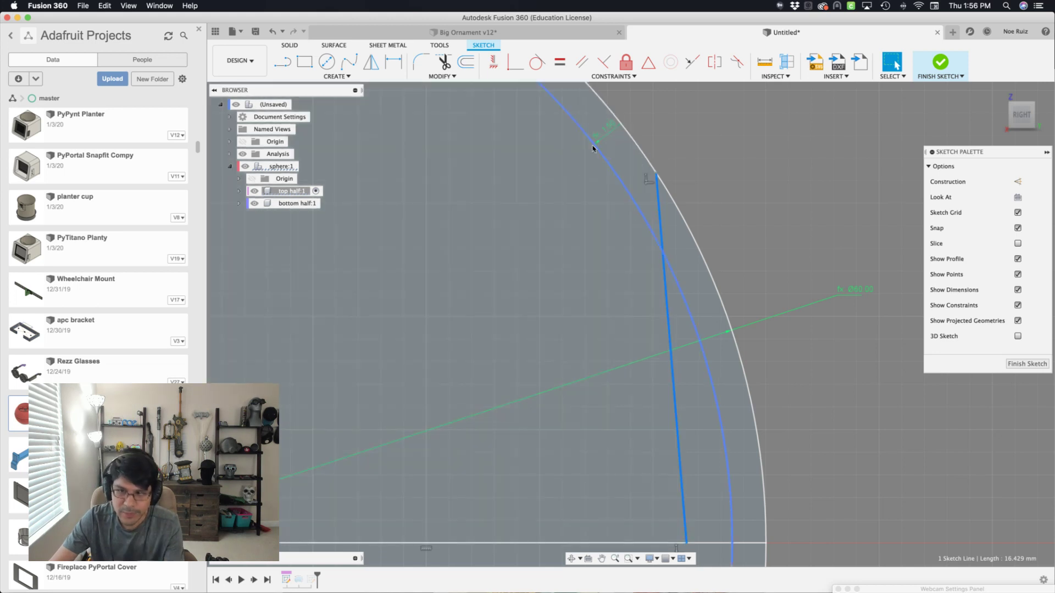
pyautogui.click(493, 65)
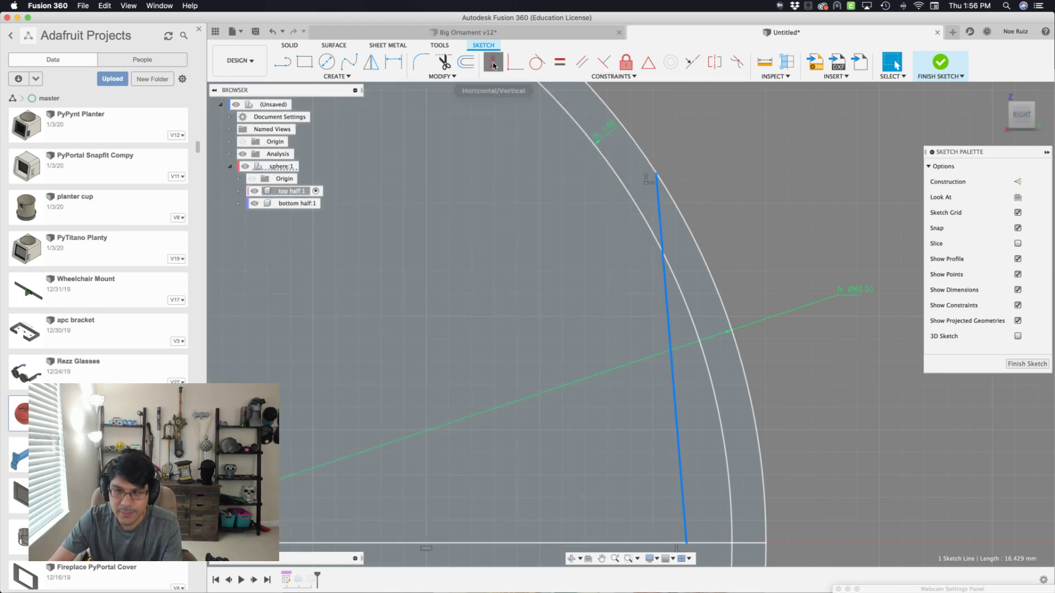
pyautogui.scroll(-2, 616, 146)
pyautogui.press('Escape')
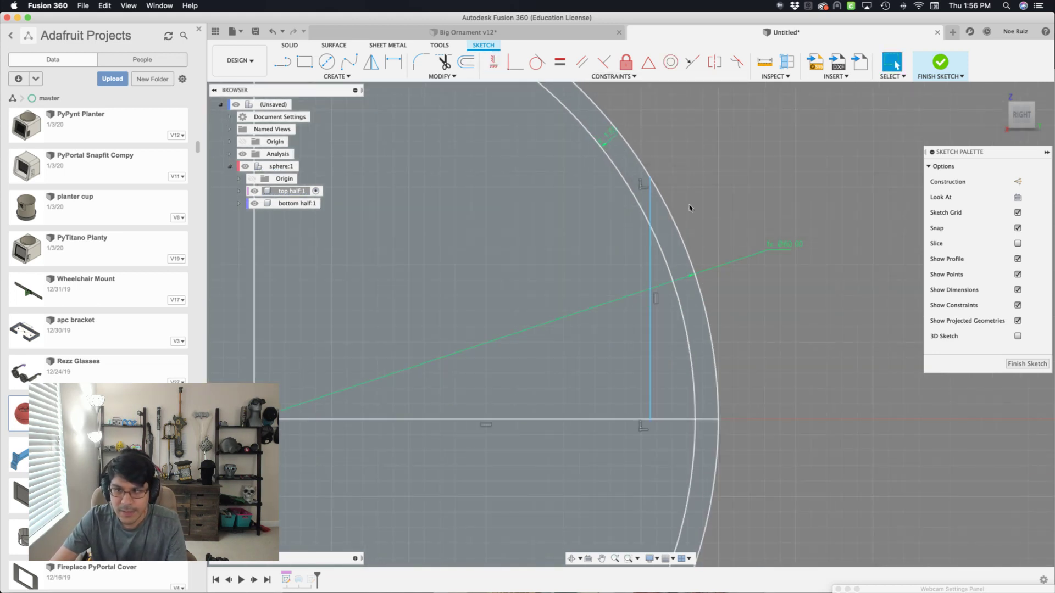
# - Dimension the horizontal distance from the origin to the vertical line as diameter/2 - (thickness+1)
pyautogui.moveTo(690, 209); pyautogui.dragTo(736, 198, button='middle')
pyautogui.click(694, 339)
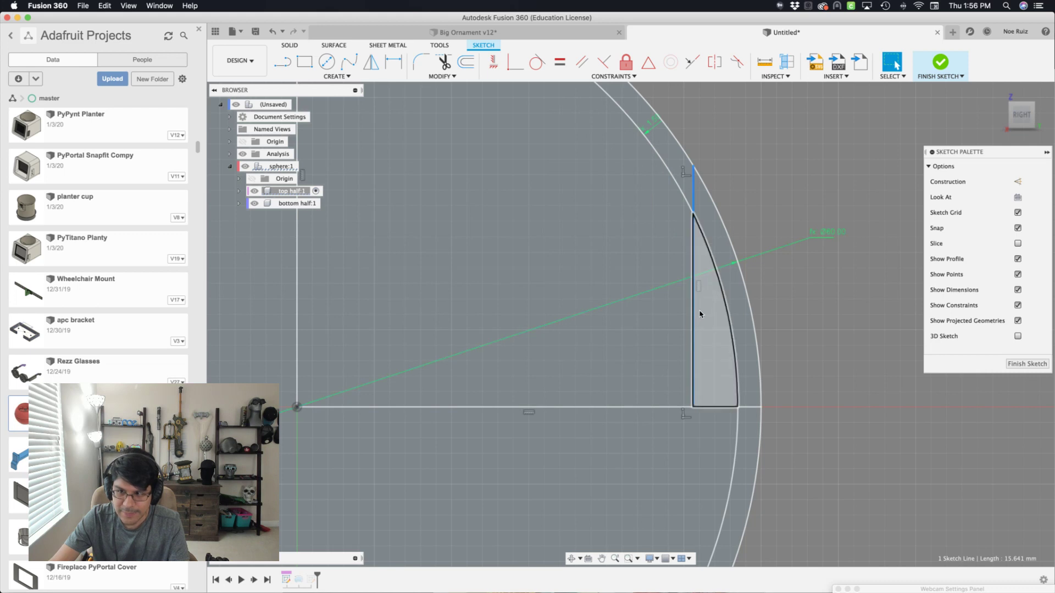
pyautogui.press('d')
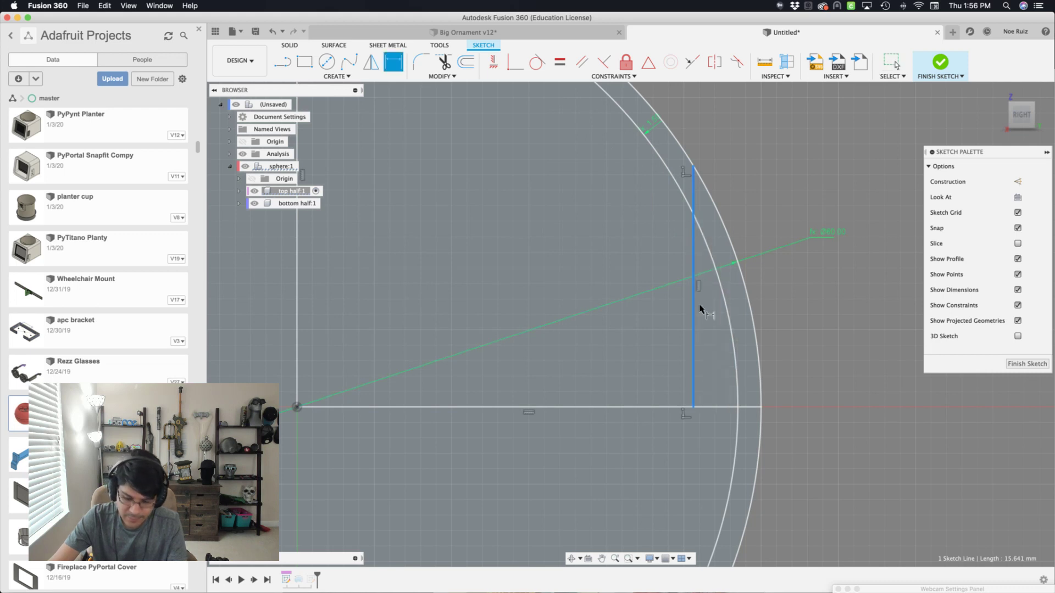
pyautogui.click(297, 407)
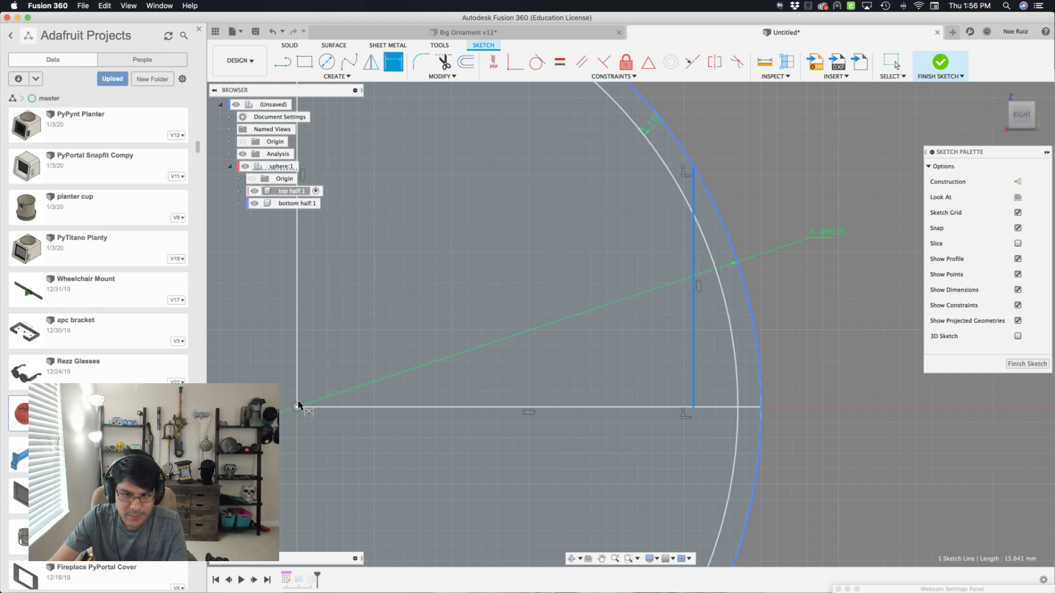
pyautogui.click(529, 443)
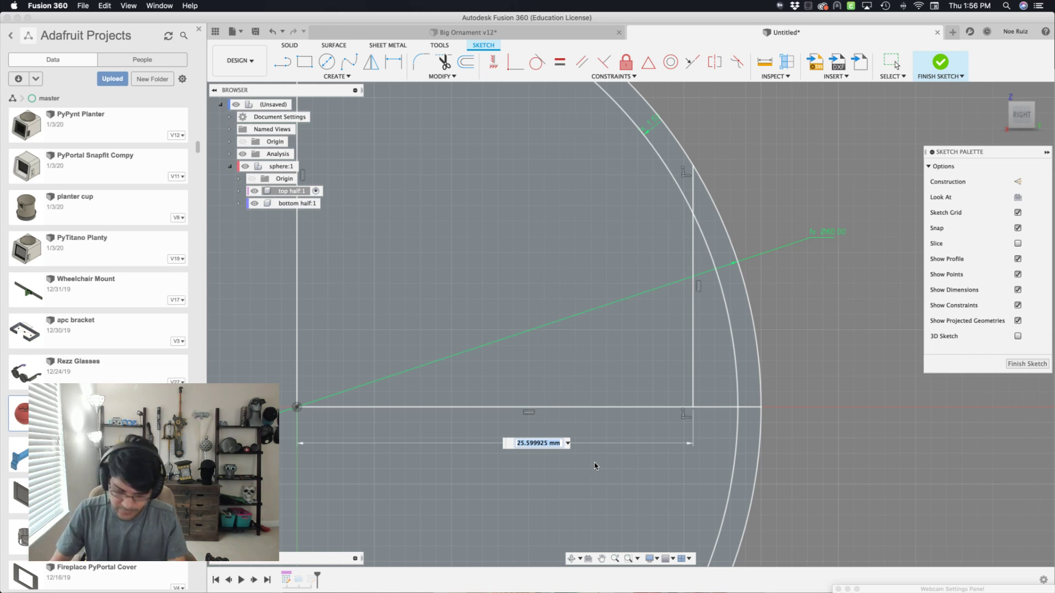
pyautogui.write('diameter')
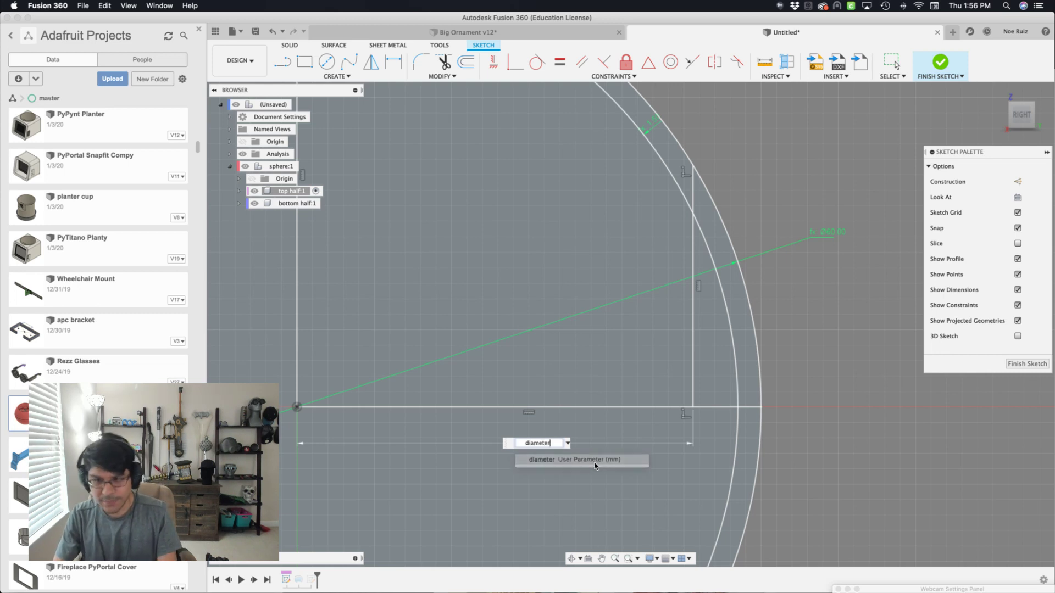
pyautogui.write('/2 - ')
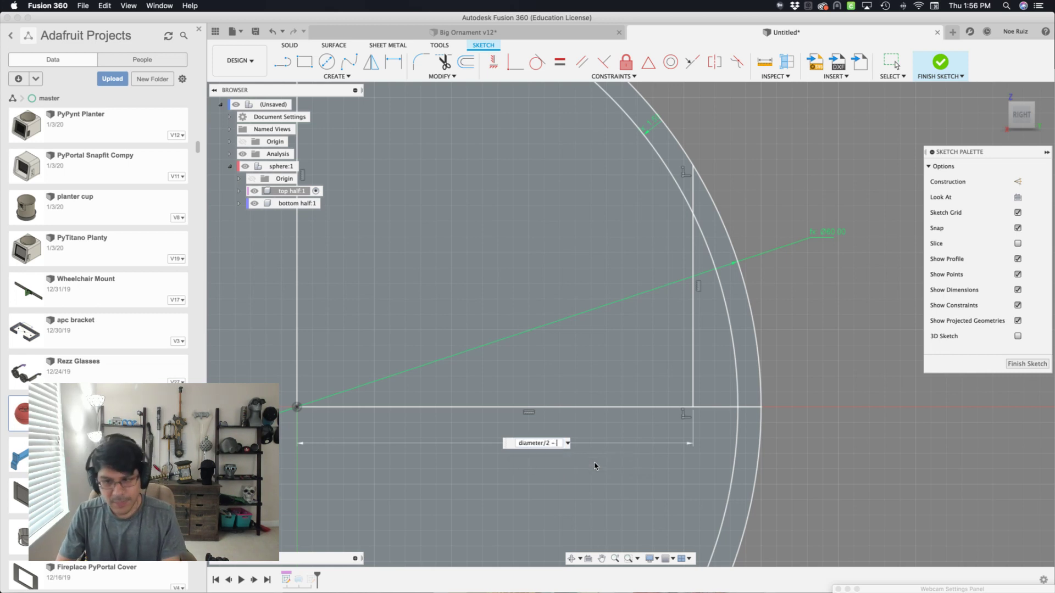
pyautogui.write('thickness')
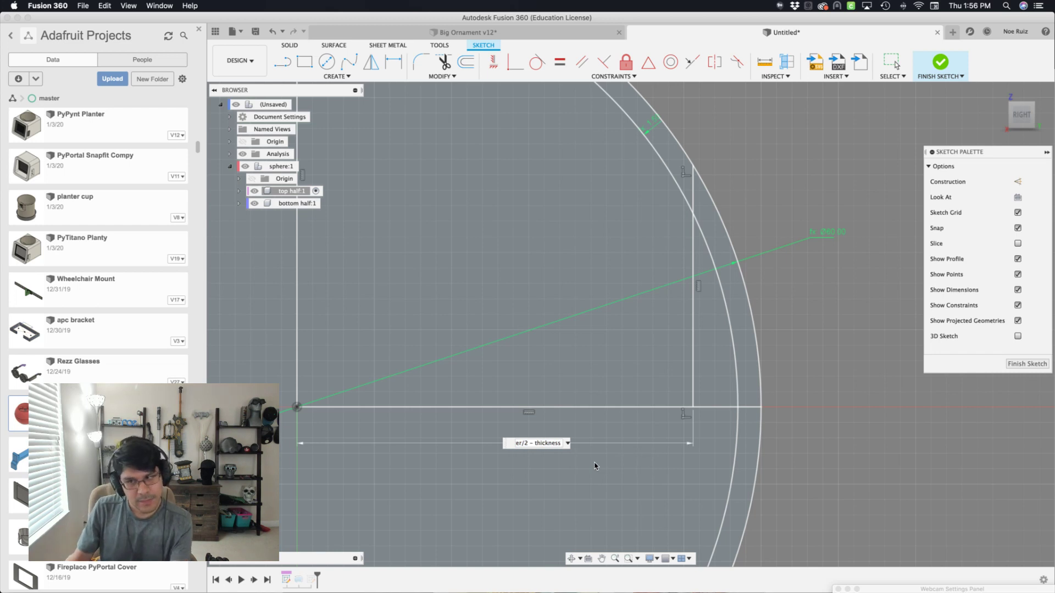
pyautogui.press('Left')
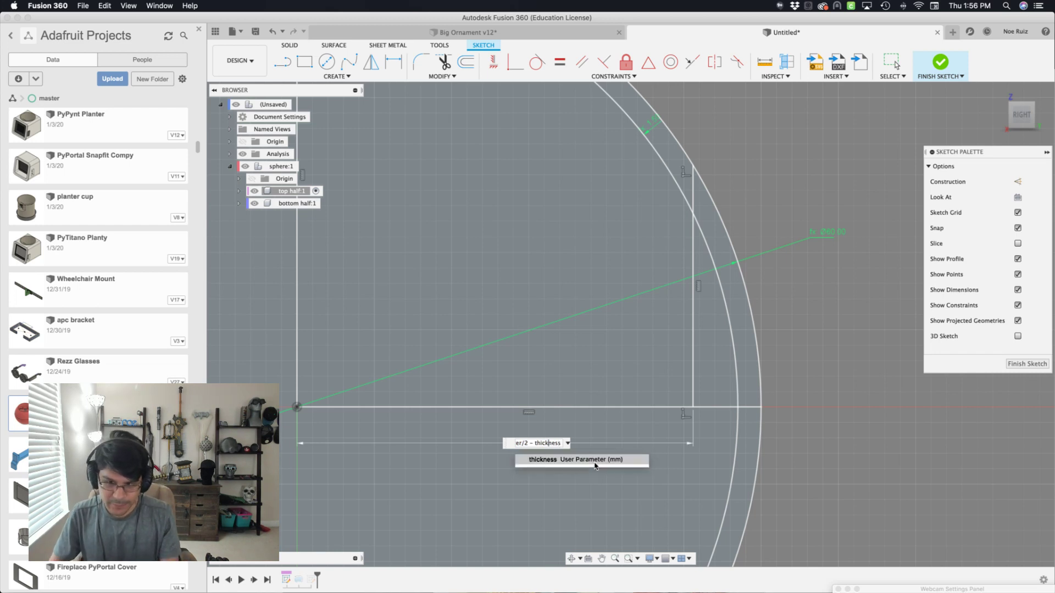
pyautogui.press('Left')
pyautogui.press('Left')
pyautogui.write('(')
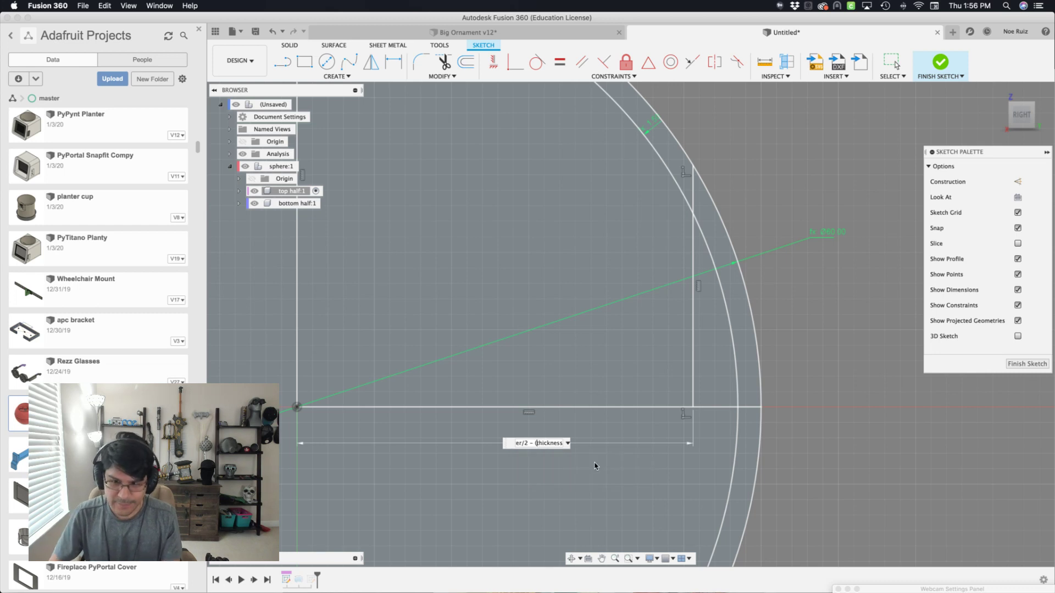
pyautogui.press('super+Right')
pyautogui.write('_')
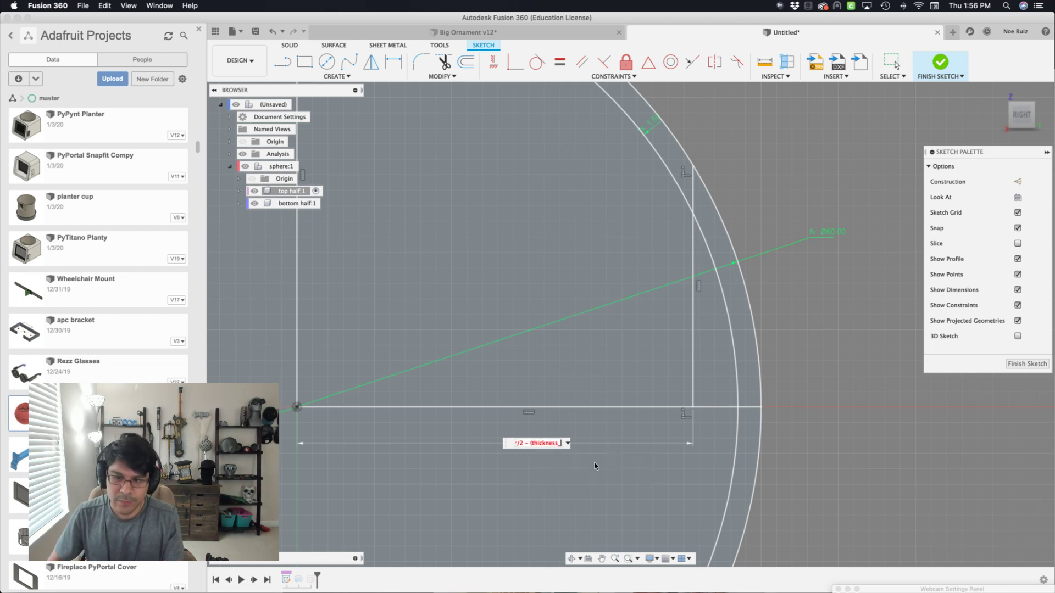
pyautogui.write(')')
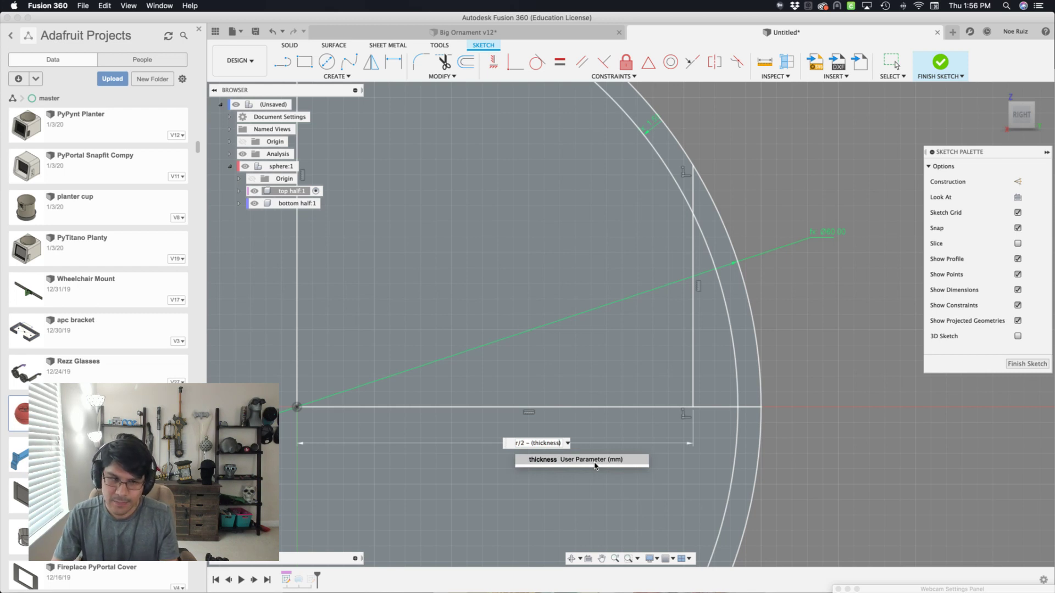
pyautogui.press('Left')
pyautogui.write('+1')
pyautogui.press('Return')
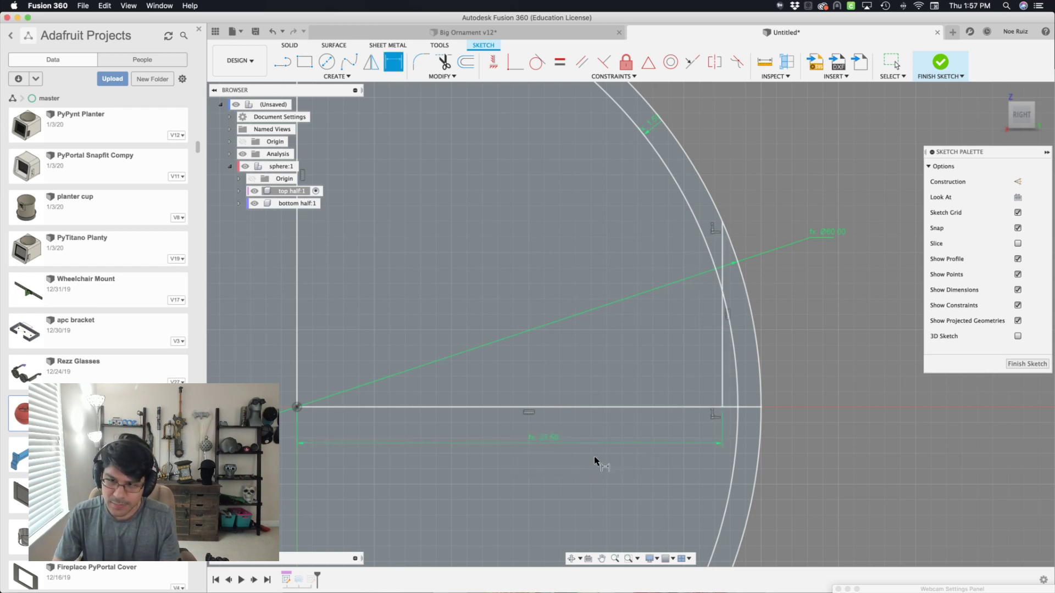
# - Check the sliver profile between the vertical line and the inner circle, and finish the sketch
pyautogui.scroll(2, 743, 390)
pyautogui.scroll(3, 741, 387)
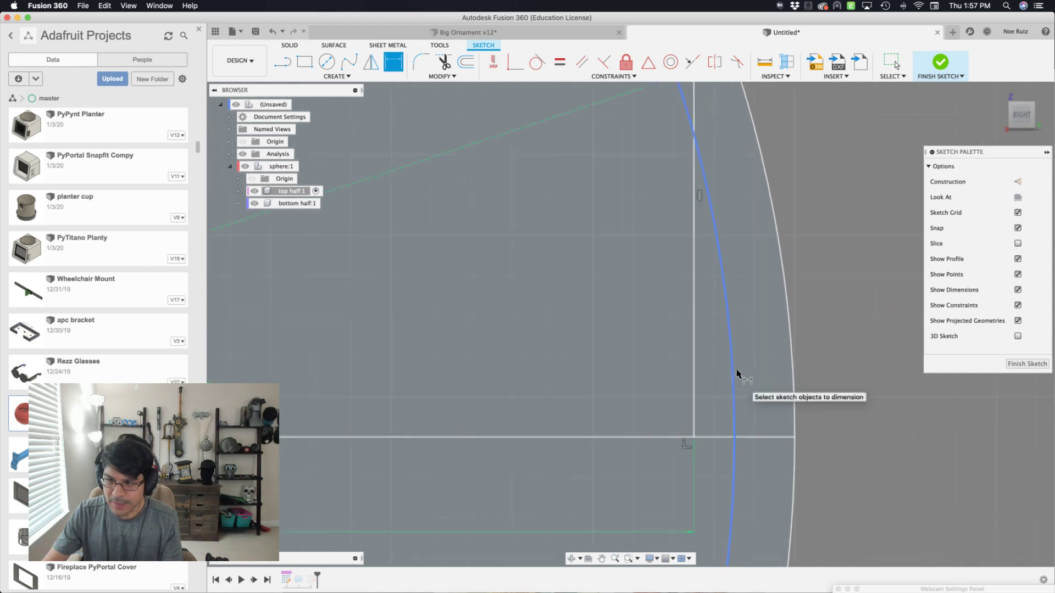
pyautogui.press('Escape')
pyautogui.scroll(-1, 700, 267)
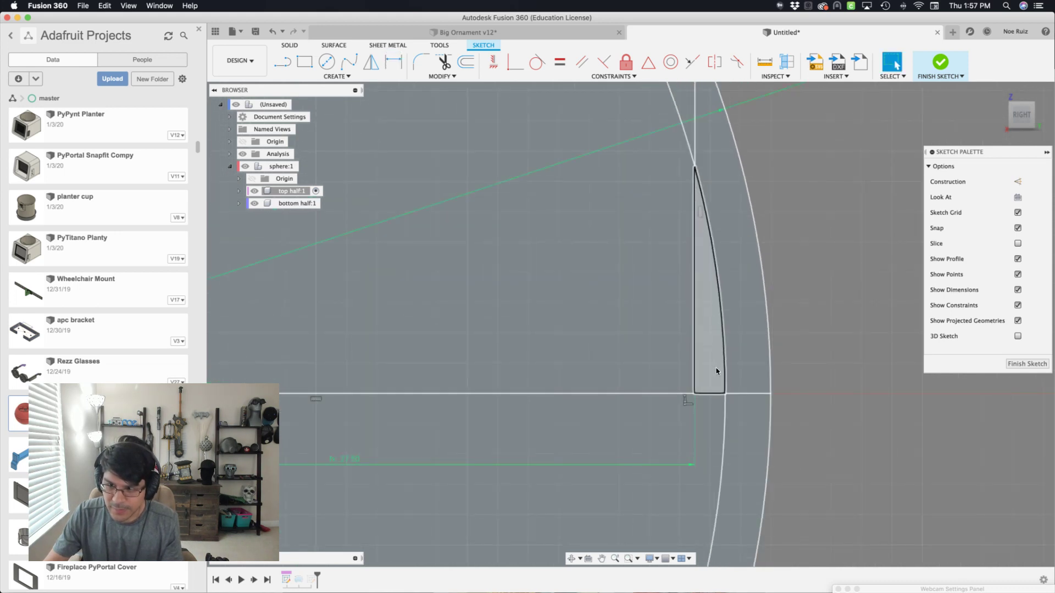
pyautogui.scroll(-5, 716, 371)
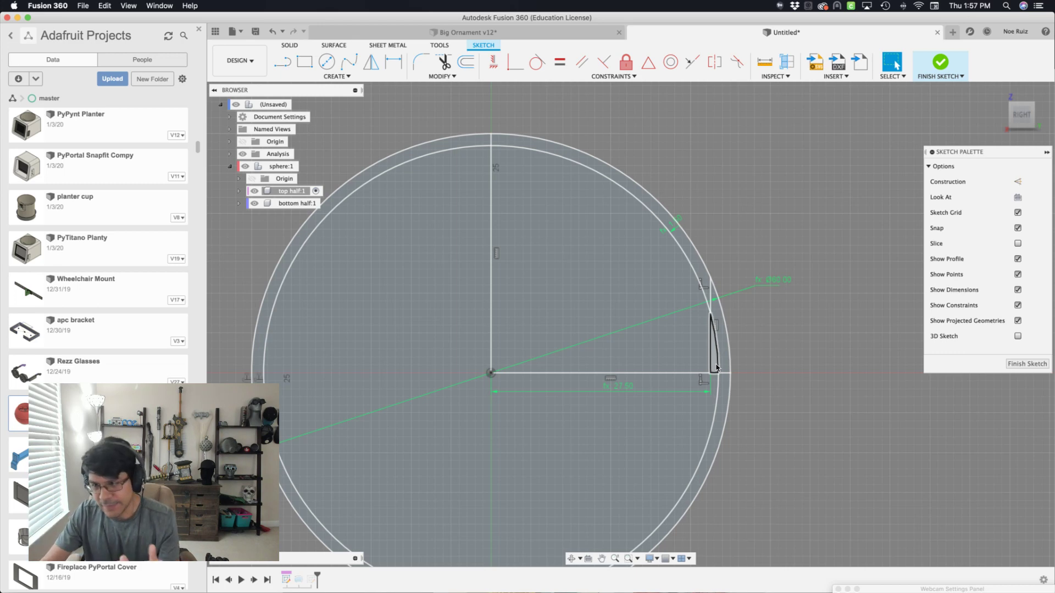
pyautogui.scroll(-2, 717, 366)
pyautogui.scroll(2, 745, 259)
pyautogui.scroll(-2, 745, 258)
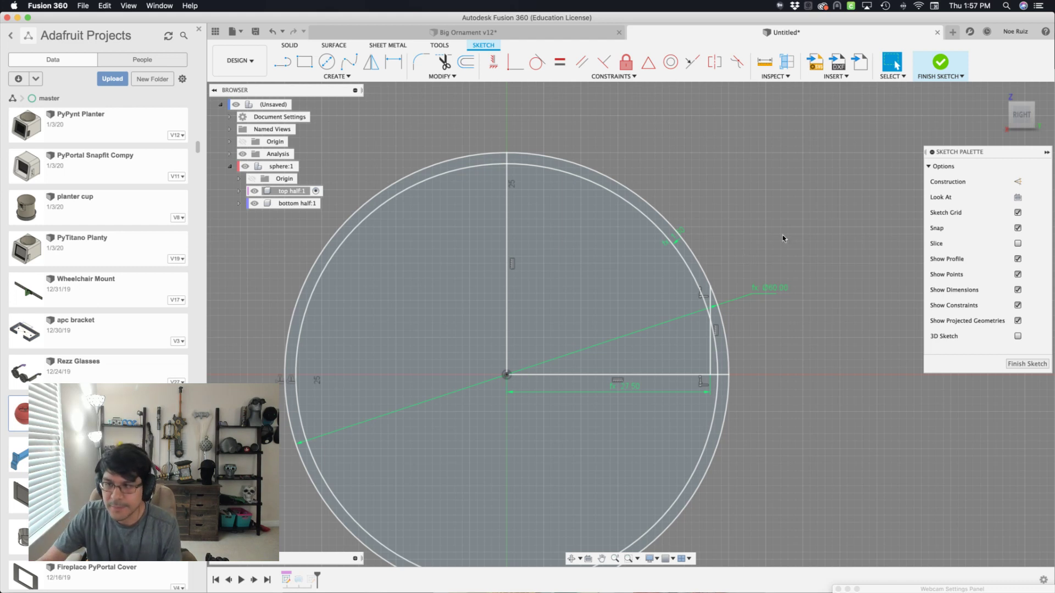
pyautogui.click(940, 62)
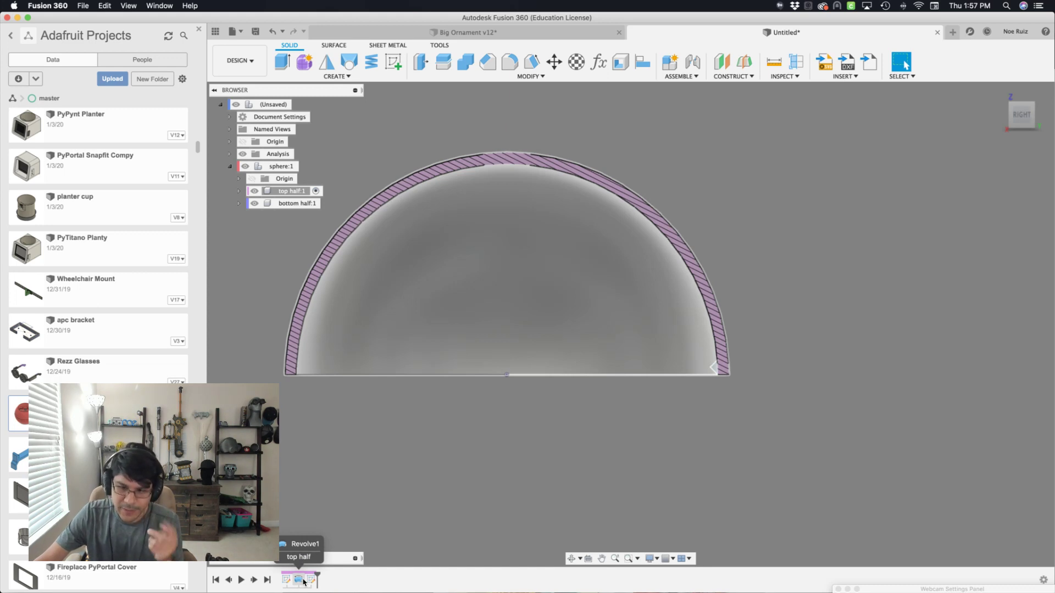
# - Edit the top half's revolve to include the sliver profile between the vertical line and the inner wall
pyautogui.doubleClick(299, 580)
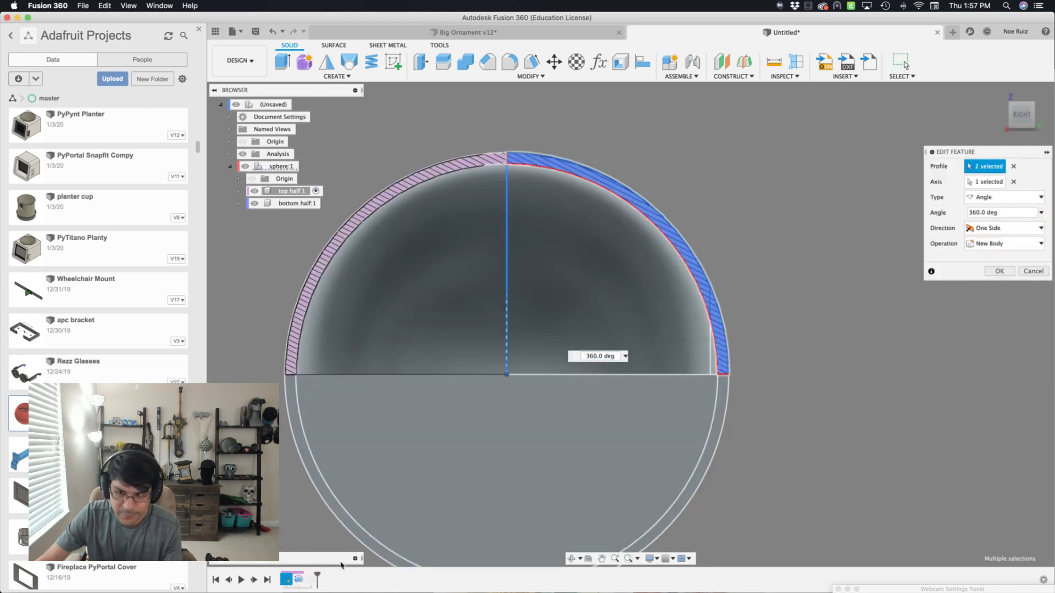
pyautogui.scroll(5, 541, 433)
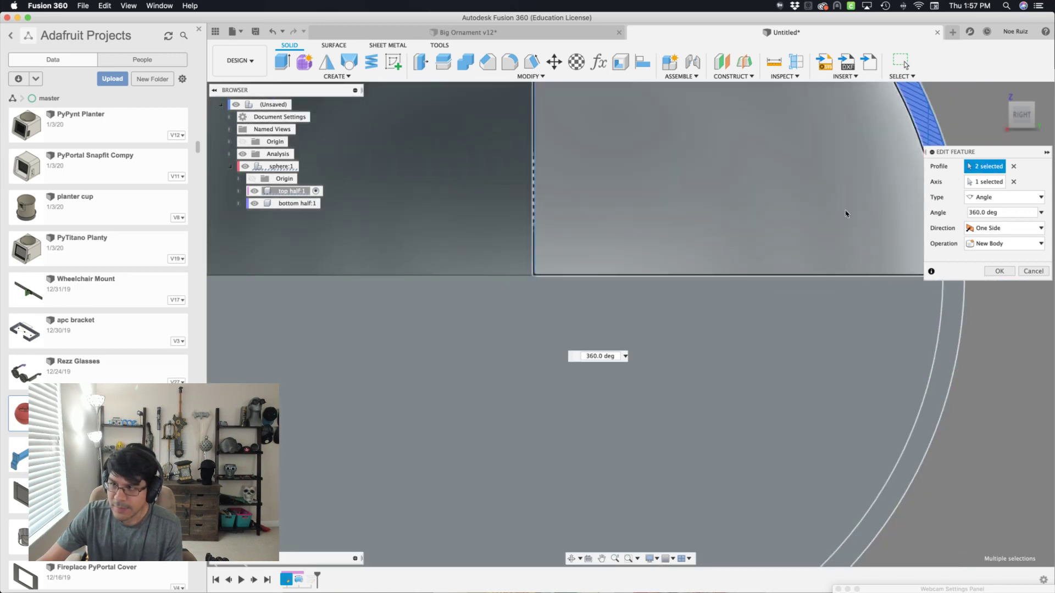
pyautogui.moveTo(844, 219); pyautogui.dragTo(747, 278, button='middle')
pyautogui.scroll(3, 889, 309)
pyautogui.click(772, 279)
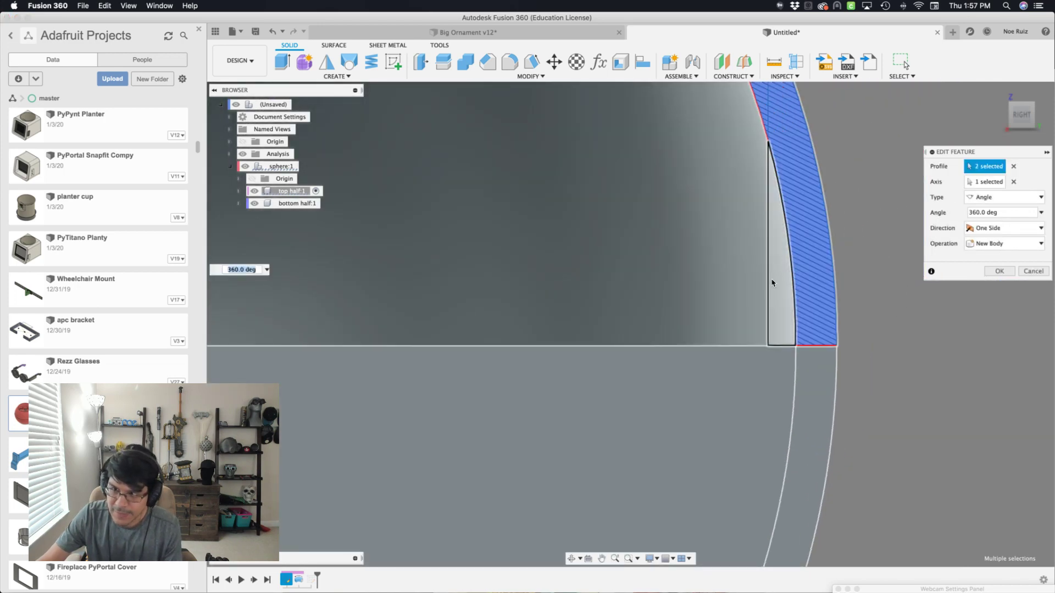
pyautogui.scroll(-4, 761, 292)
pyautogui.scroll(2, 688, 284)
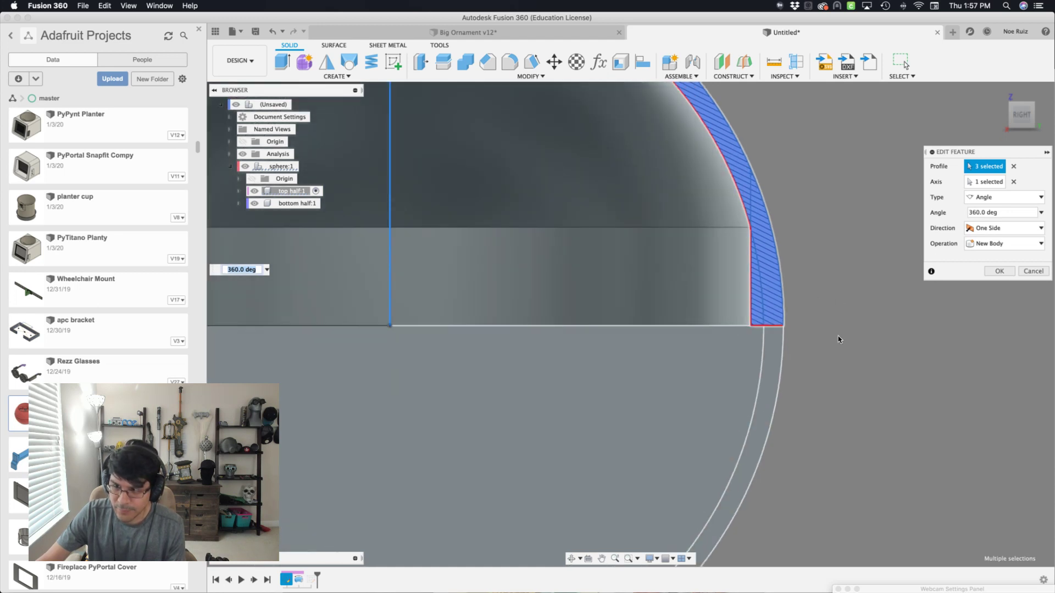
pyautogui.moveTo(839, 339)
pyautogui.keyDown('shift'); pyautogui.mouseDown(button='middle')
pyautogui.moveTo(841, 323)
pyautogui.moveTo(846, 329)
pyautogui.mouseUp(button='middle'); pyautogui.keyUp('shift')
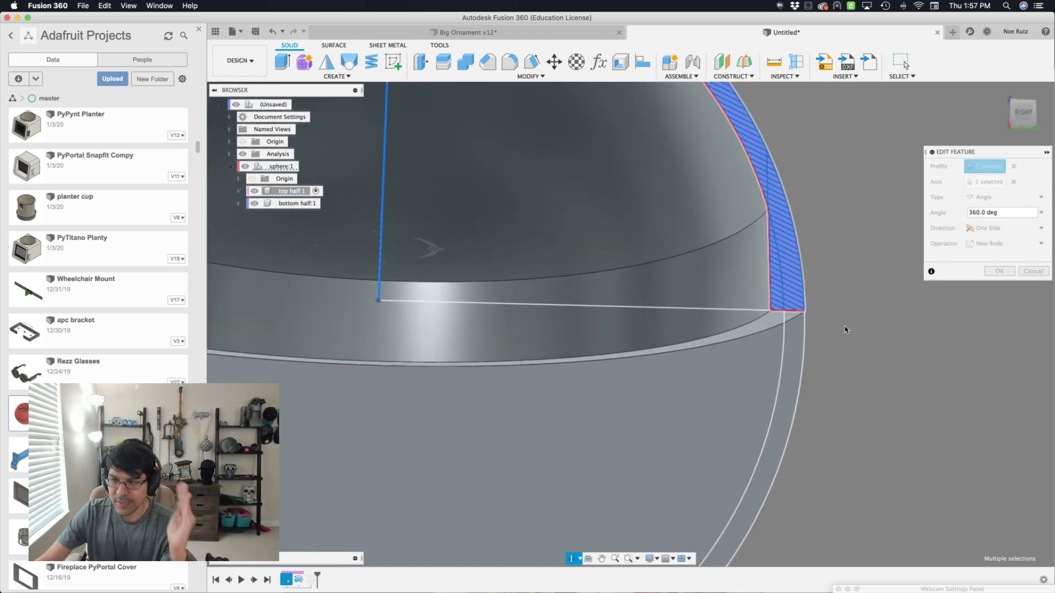
pyautogui.click(999, 271)
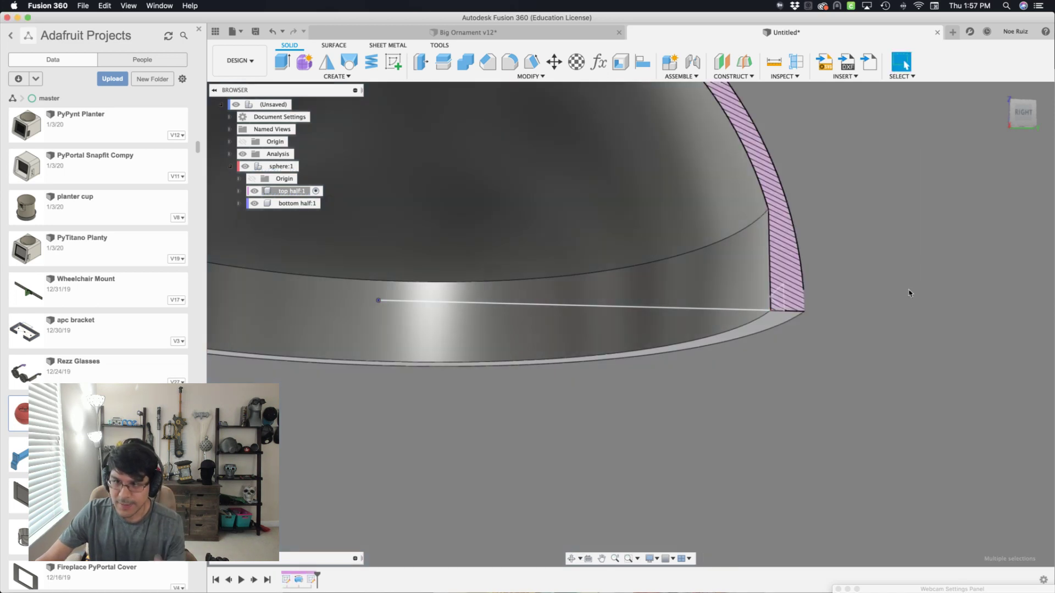
# - Reopen the sphere's first sketch, copy the vertical line's distance expression diameter / 2 - ( thickness + 1 mm ), and finish the sketch
pyautogui.keyDown('shift'); pyautogui.moveTo(909, 292); pyautogui.dragTo(906, 297, button='middle'); pyautogui.keyUp('shift')
pyautogui.doubleClick(286, 579)
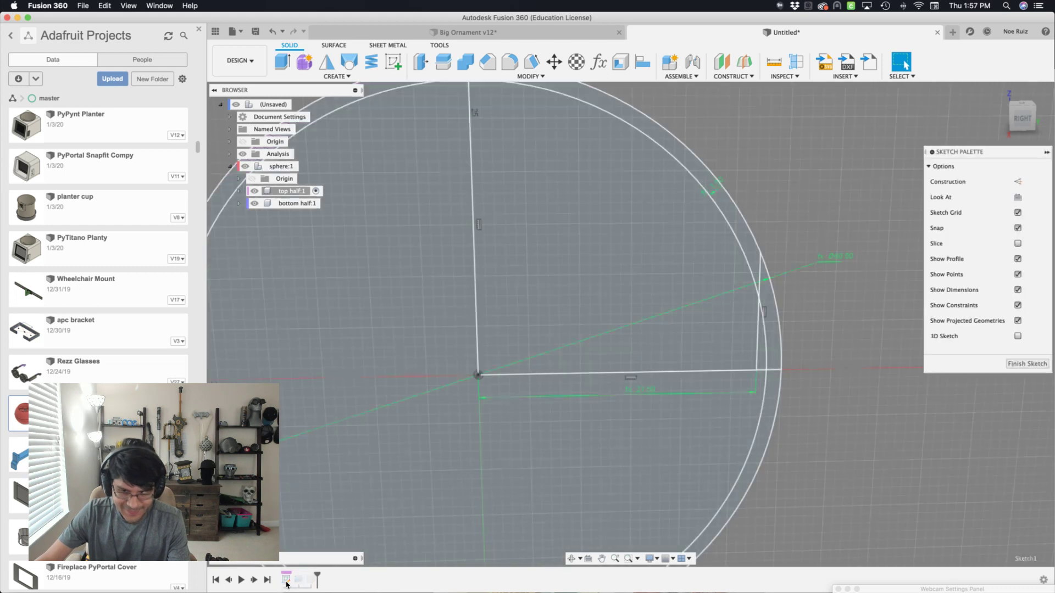
pyautogui.doubleClick(639, 393)
pyautogui.press('super+c')
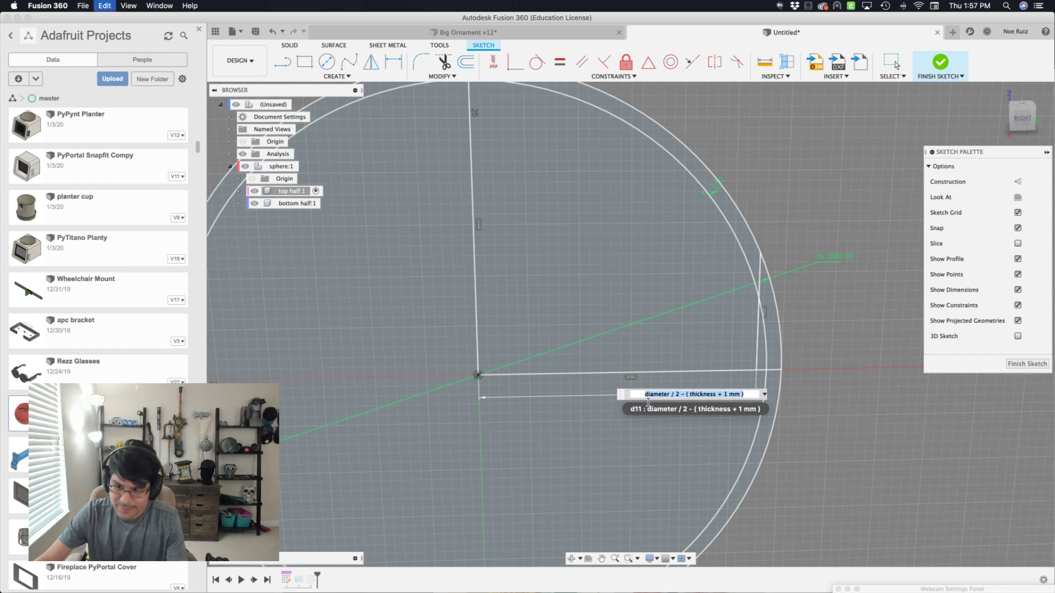
pyautogui.click(941, 69)
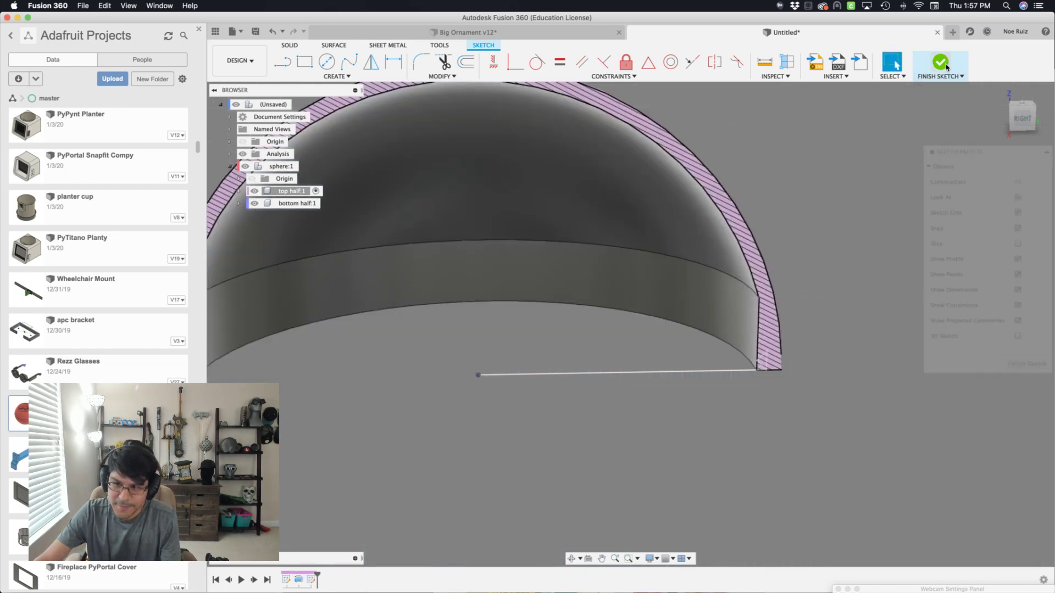
# - Edit the triangle snap sketch and set the horizontal line's length expression to diameter / 2 - ( thickness + 1 mm )
pyautogui.doubleClick(311, 580)
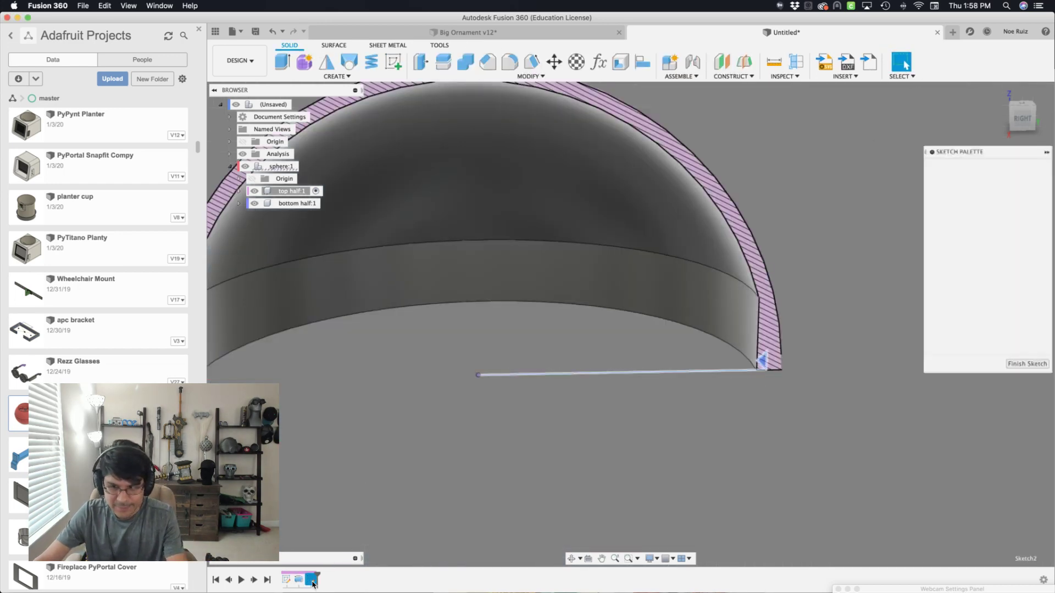
pyautogui.doubleClick(717, 384)
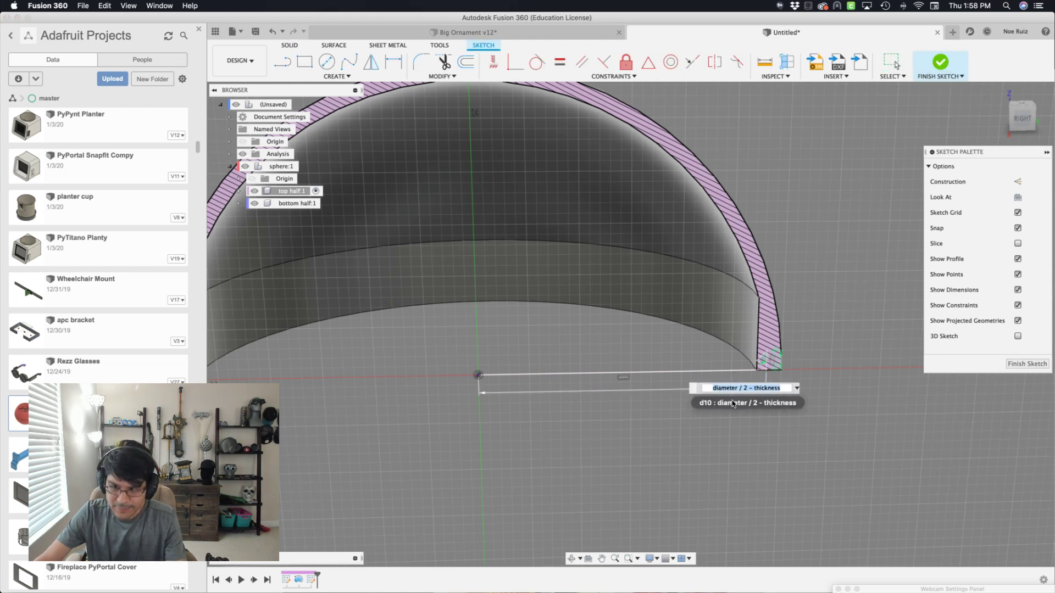
pyautogui.press('super+v')
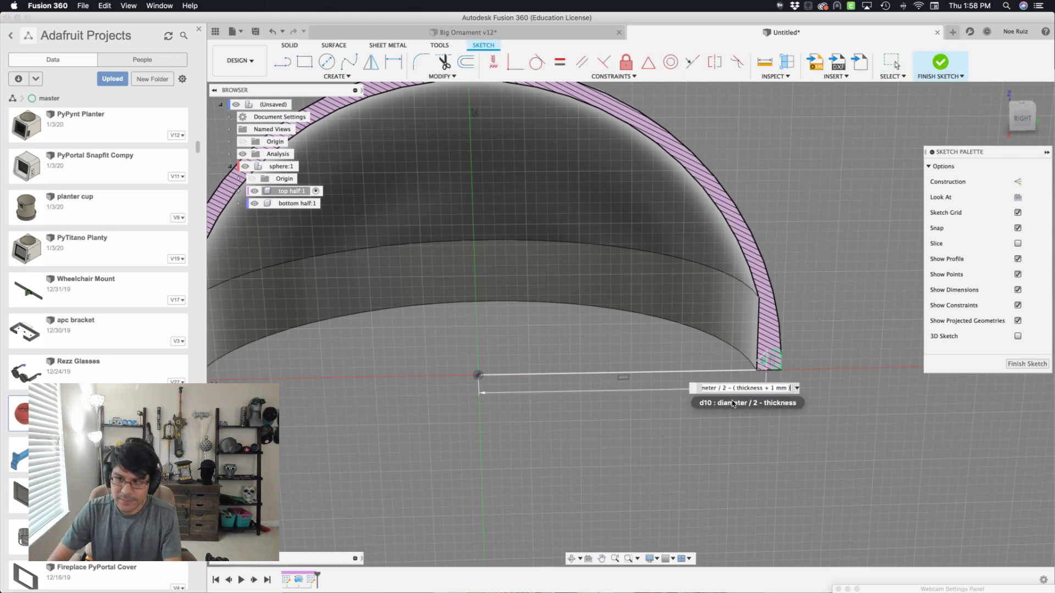
pyautogui.press('Return')
pyautogui.scroll(1, 758, 370)
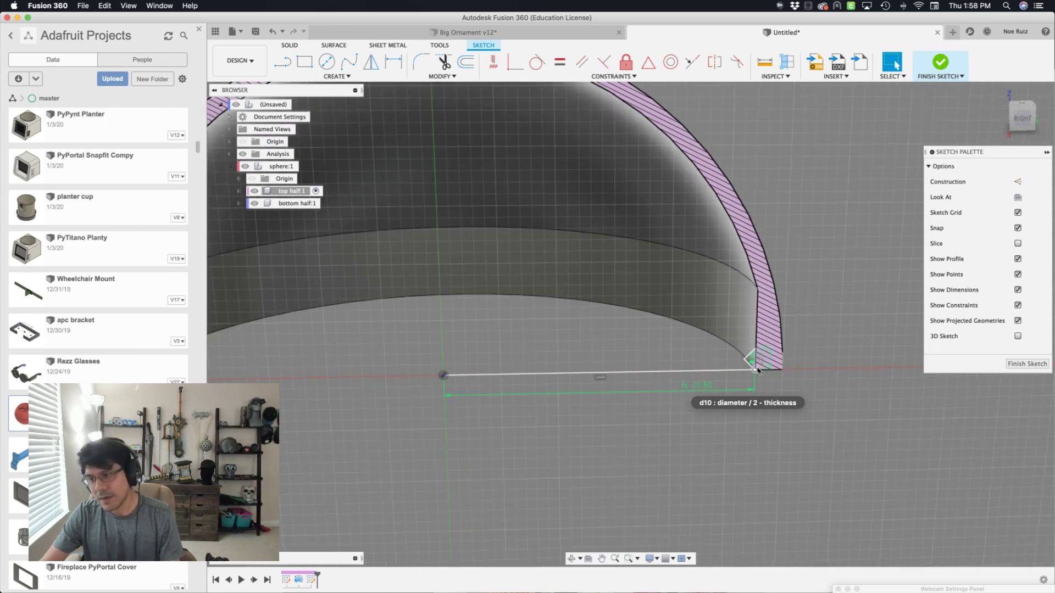
pyautogui.scroll(5, 757, 370)
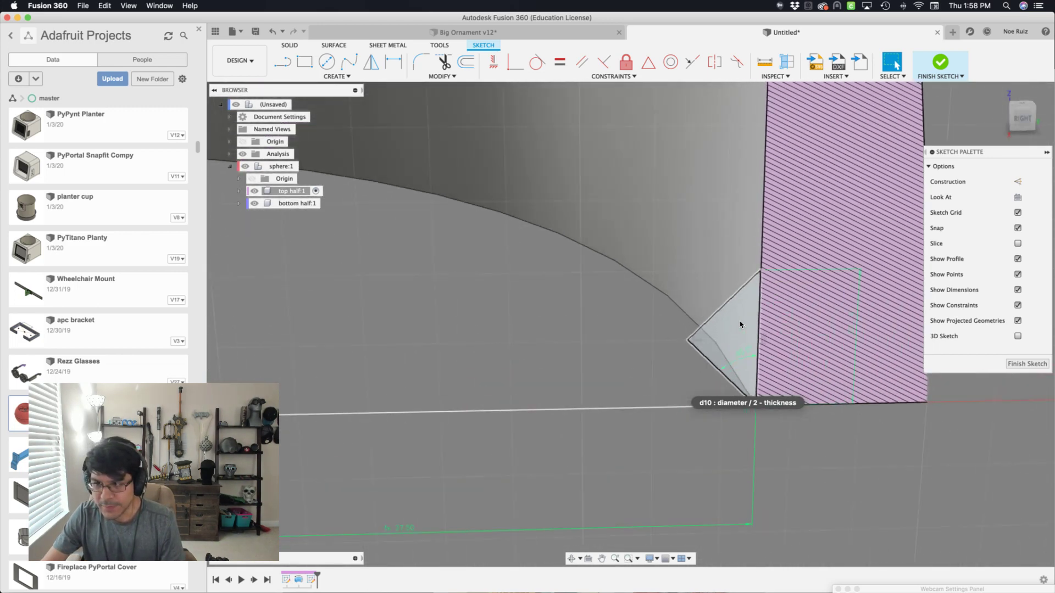
# - Finish the triangle snap sketch and hide the section analysis
pyautogui.scroll(-5, 737, 241)
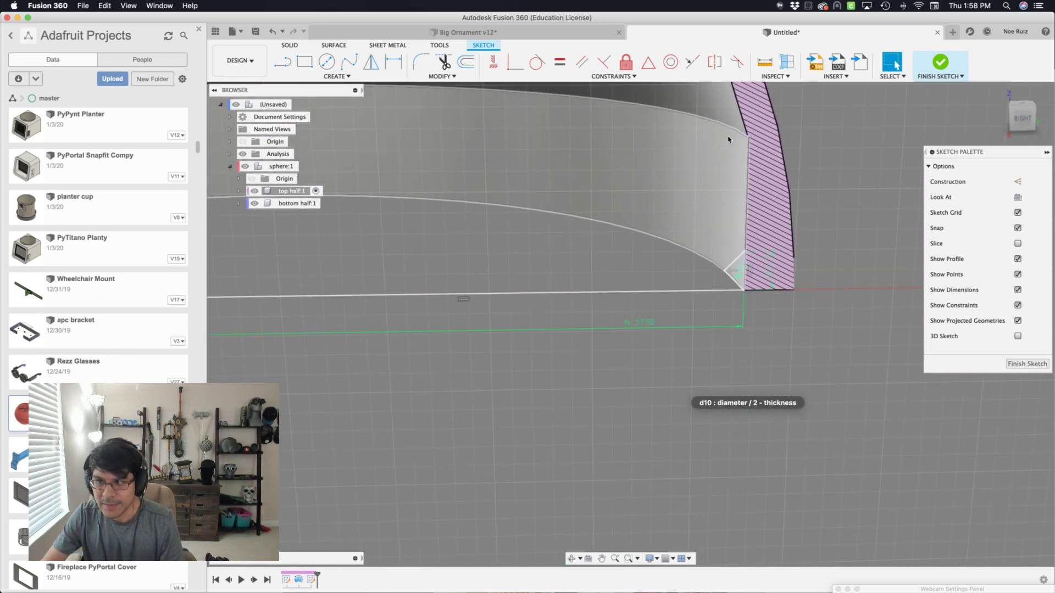
pyautogui.scroll(1, 728, 239)
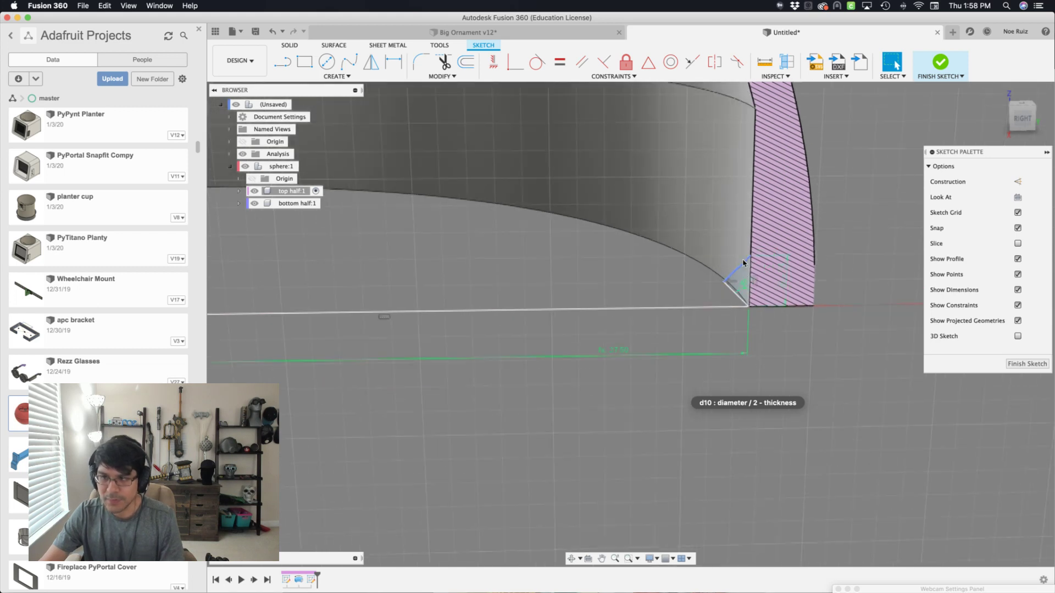
pyautogui.click(941, 63)
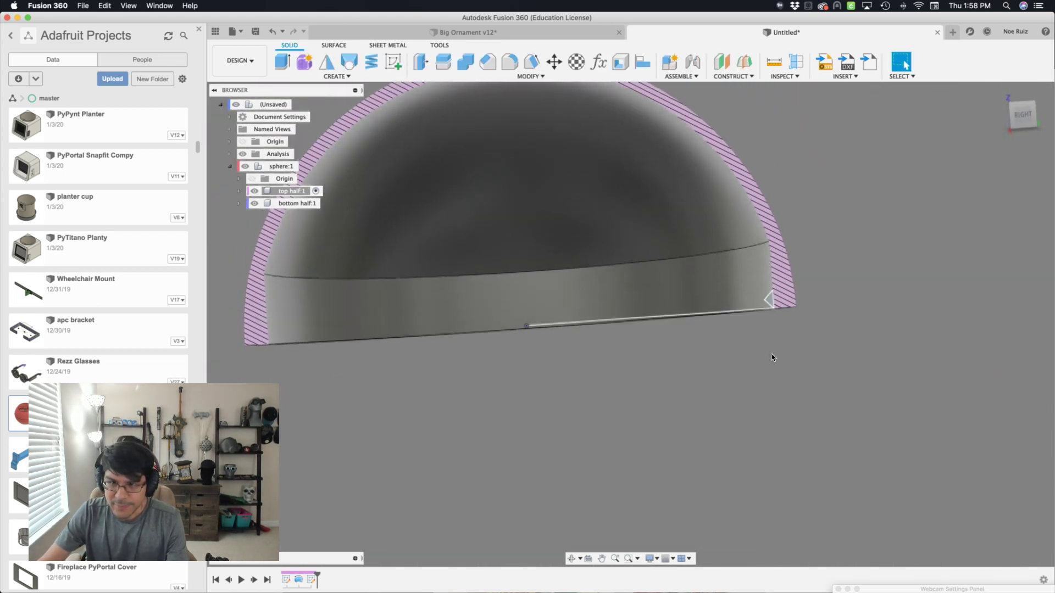
pyautogui.click(242, 155)
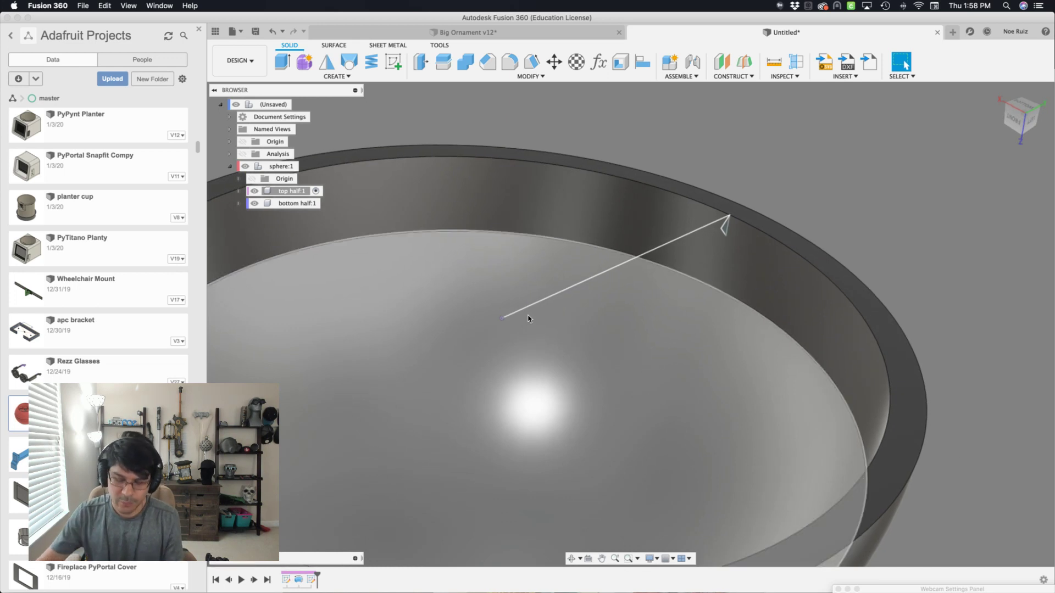
# - Start a single-path sweep with the triangle as profile and the inner circular edge of the top half's rim as path
pyautogui.write('sswe')
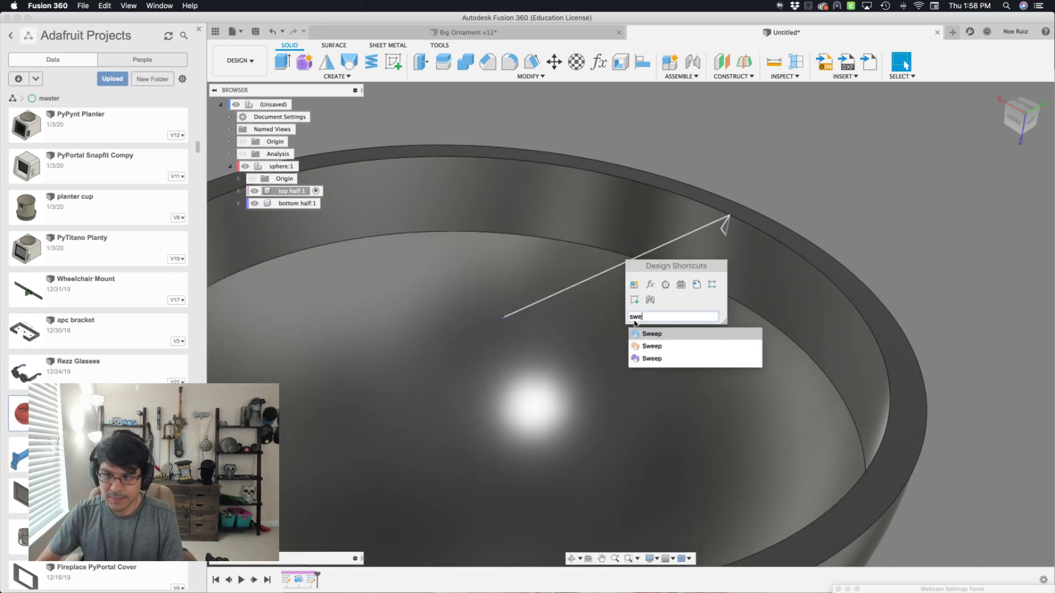
pyautogui.press('Return')
pyautogui.scroll(4, 767, 224)
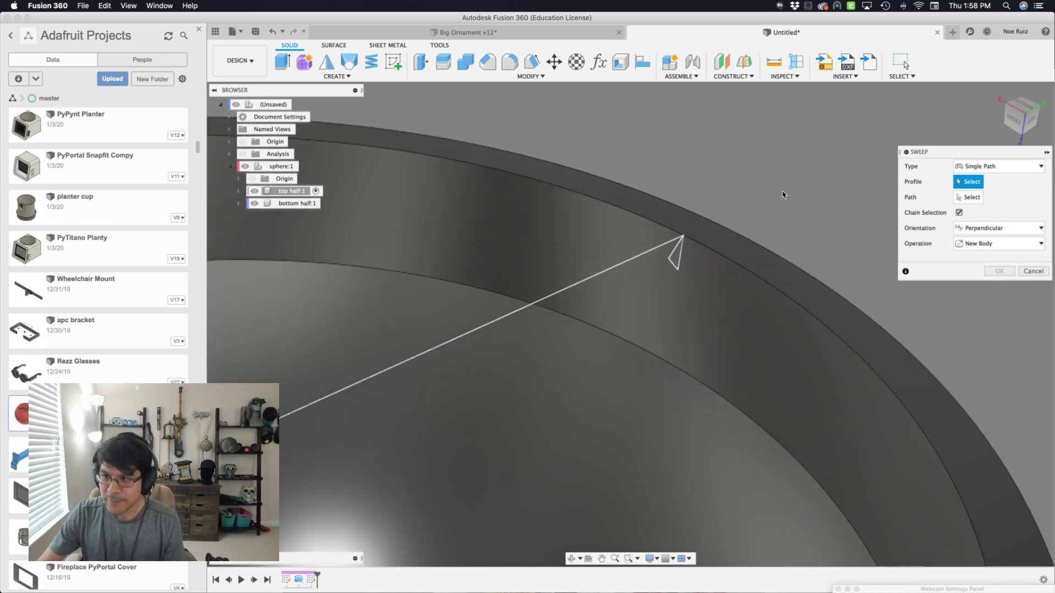
pyautogui.scroll(-2, 659, 276)
pyautogui.click(675, 235)
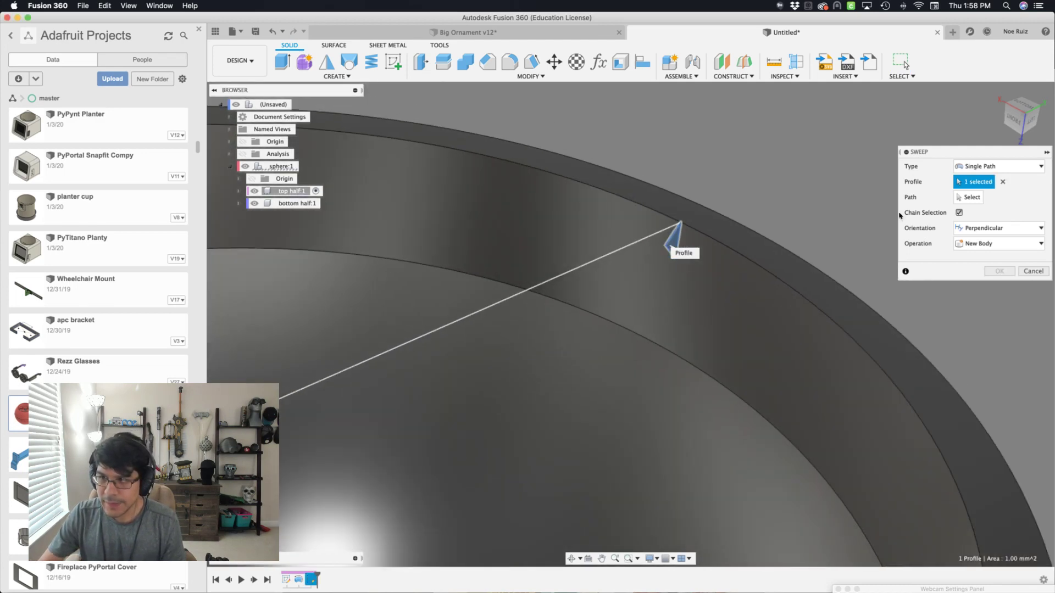
pyautogui.click(968, 198)
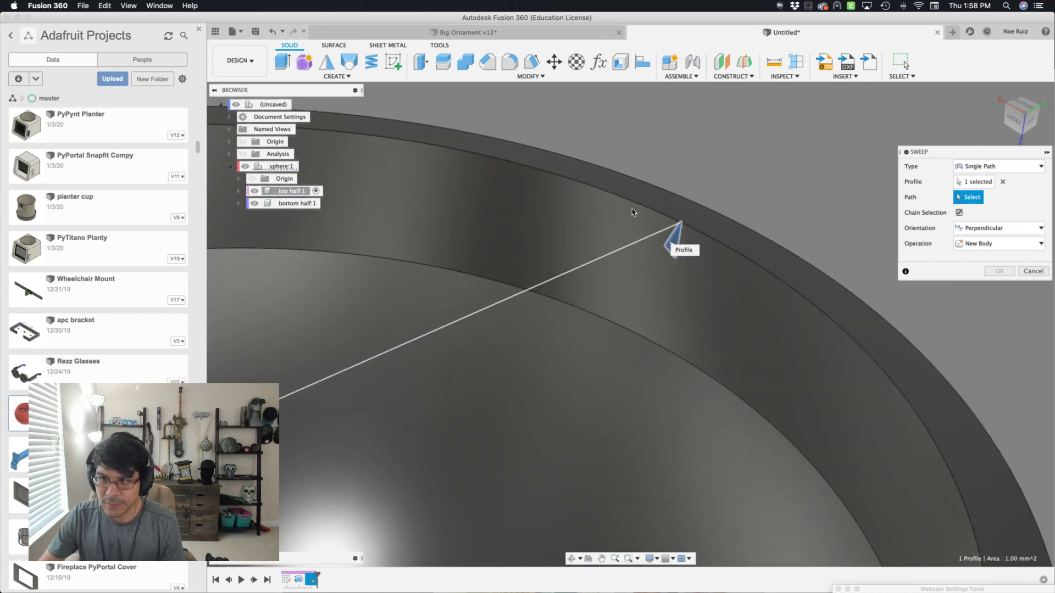
pyautogui.click(638, 206)
pyautogui.scroll(-3, 638, 206)
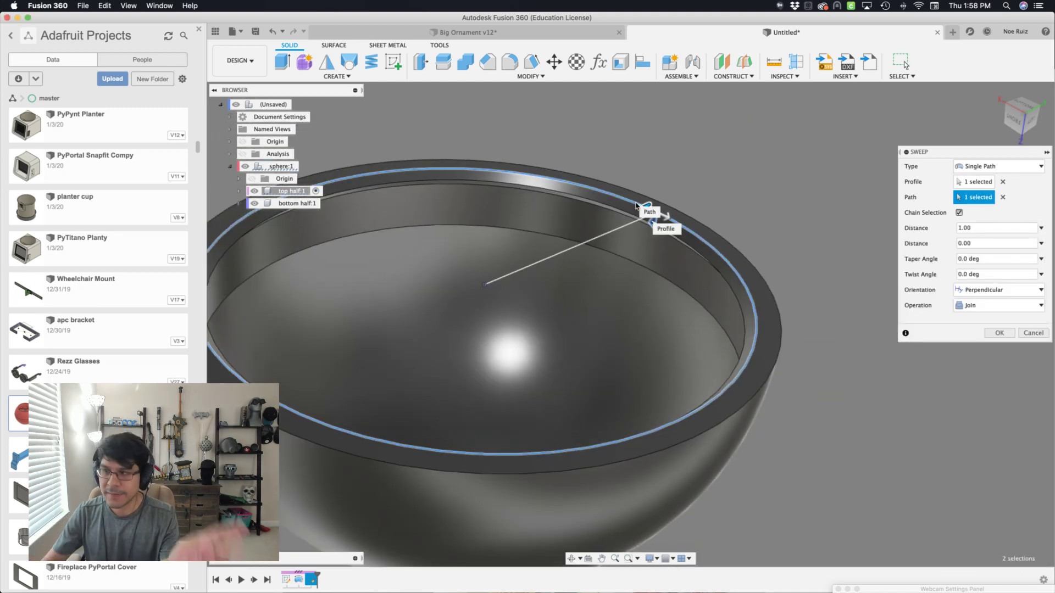
# - Set both sweep distances to 0.02
pyautogui.moveTo(993, 231); pyautogui.dragTo(942, 221)
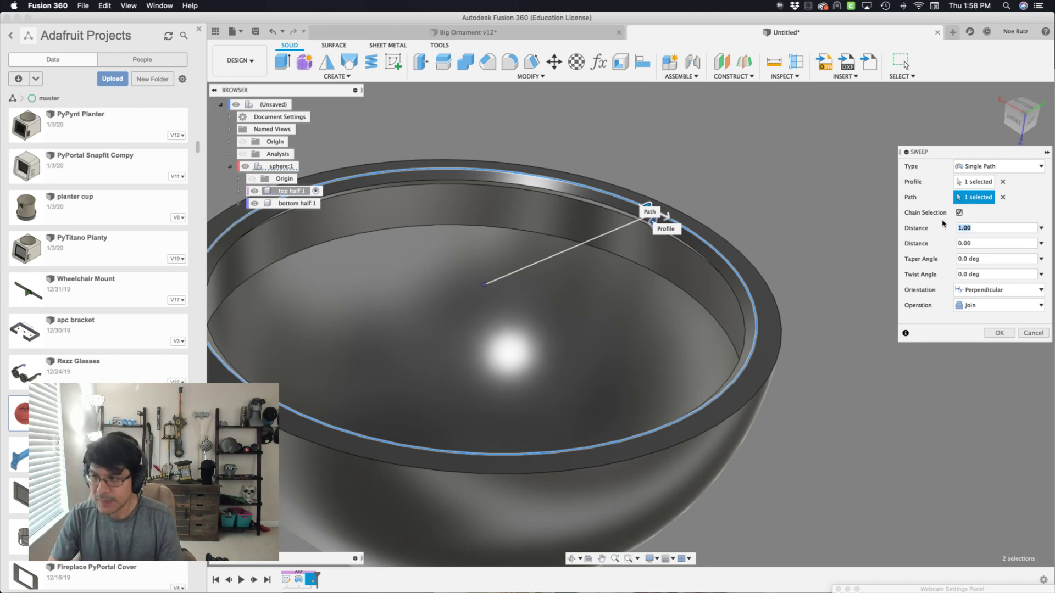
pyautogui.write('0')
pyautogui.click(997, 228)
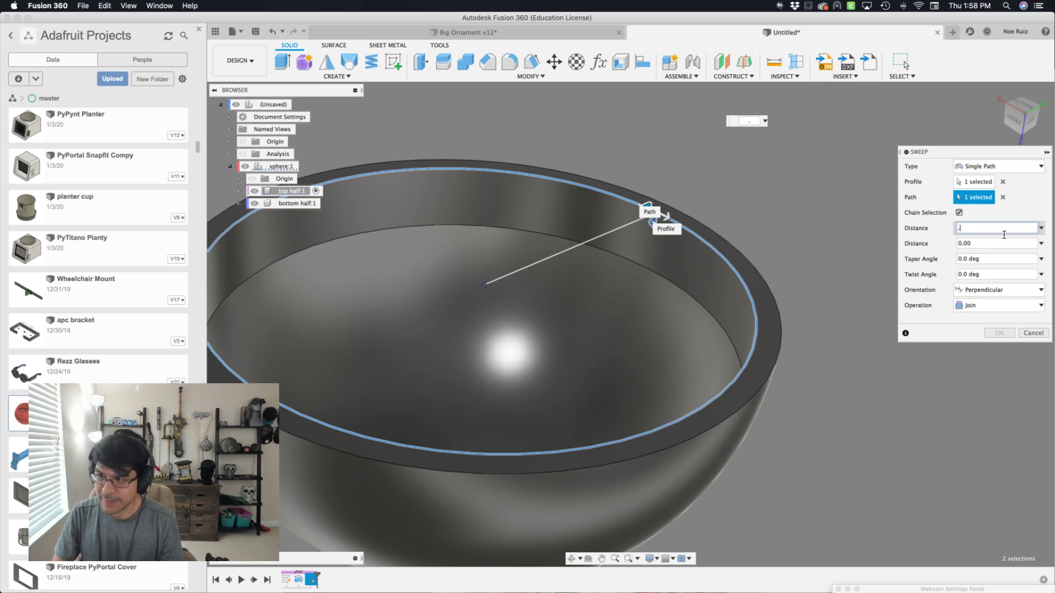
pyautogui.write('2')
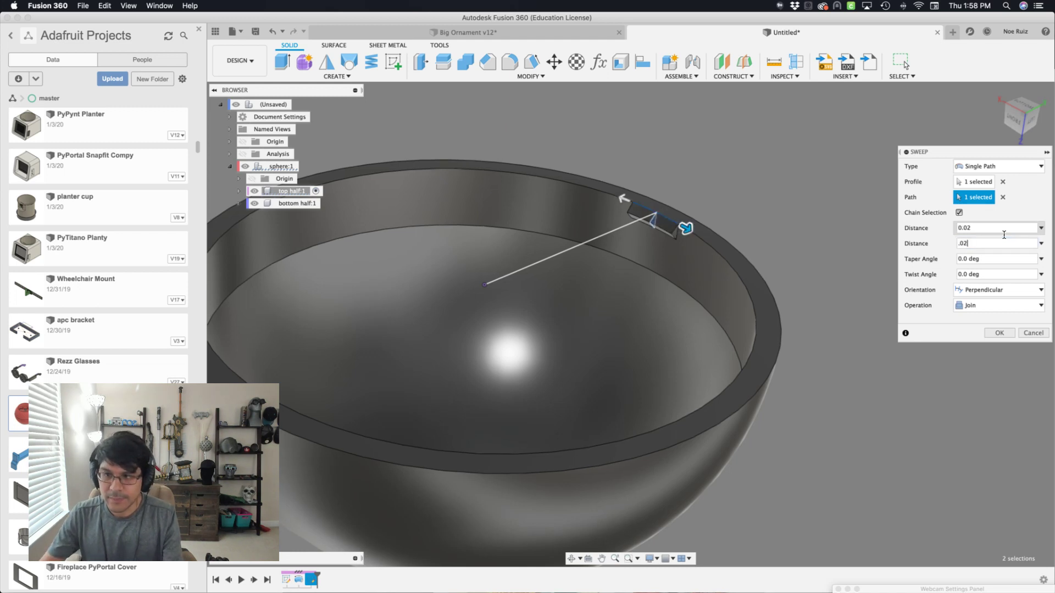
pyautogui.scroll(5, 620, 211)
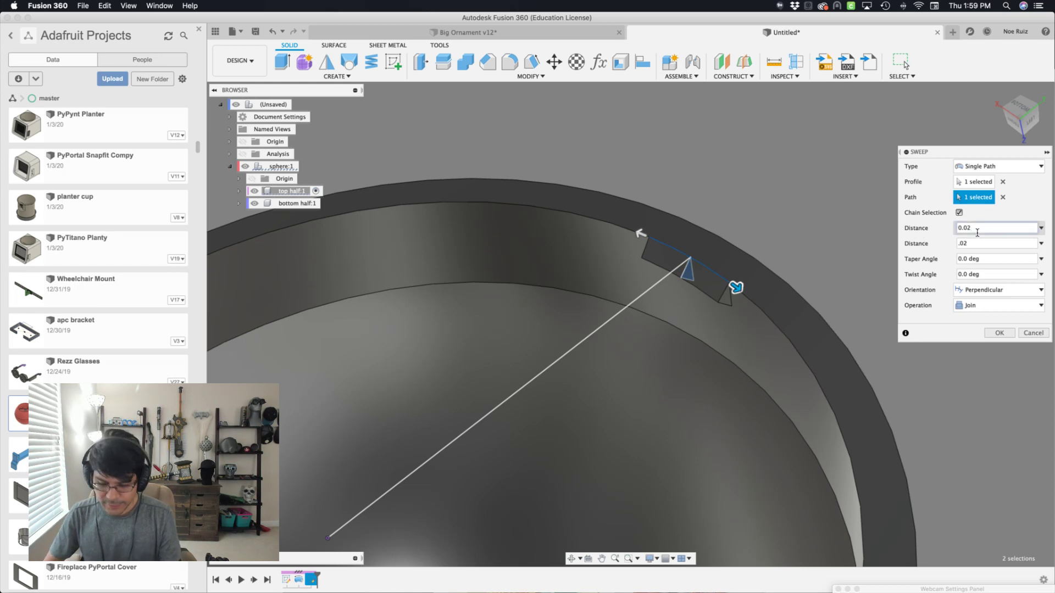
# - Set both sweep distances to 0.03 and join the swept triangle snap to the top half
pyautogui.press('BackSpace')
pyautogui.write('3')
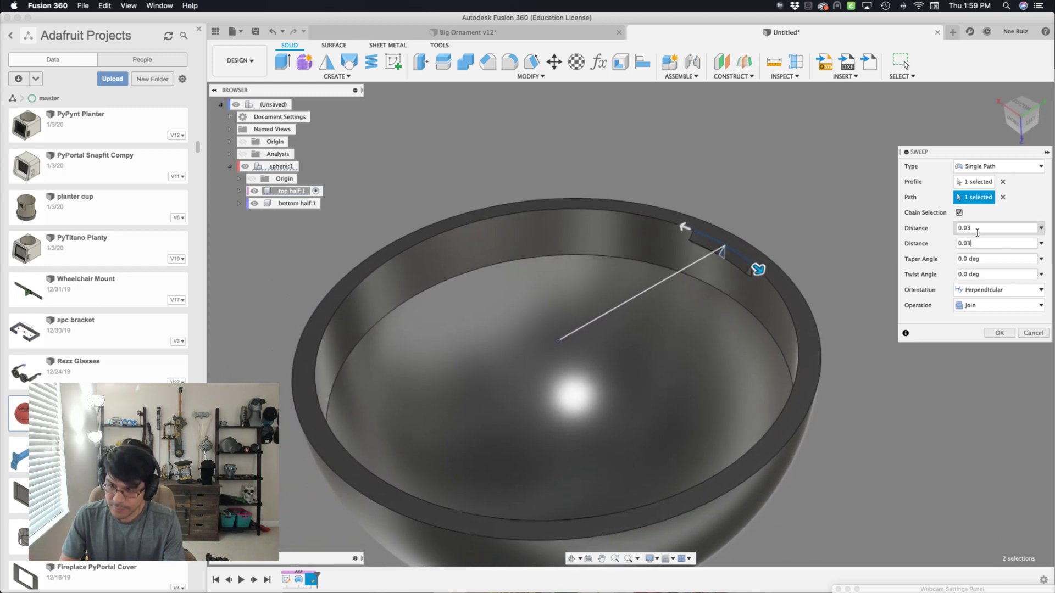
pyautogui.press('Return')
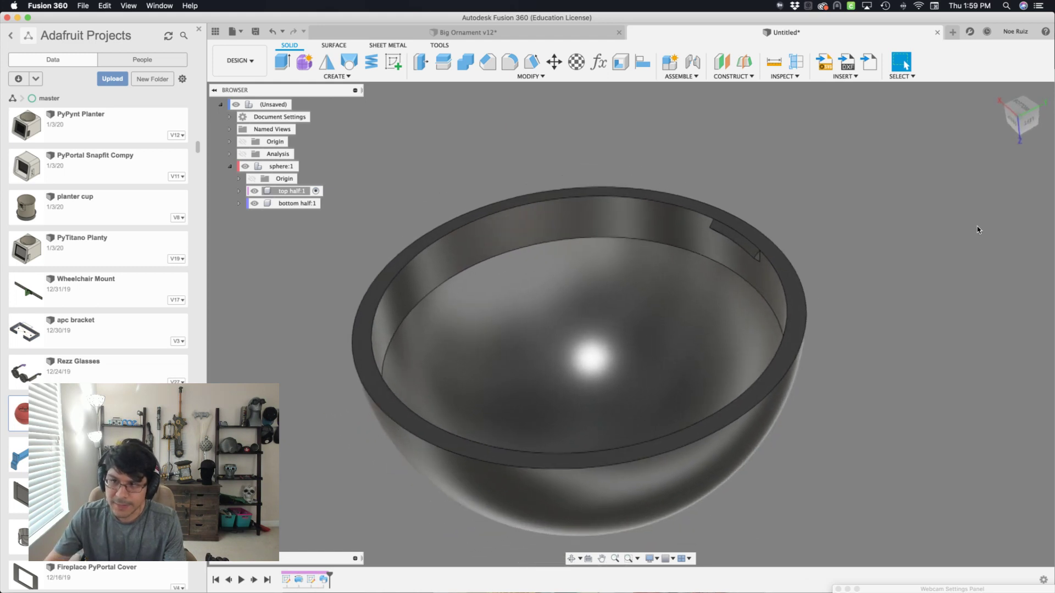
pyautogui.scroll(3, 762, 230)
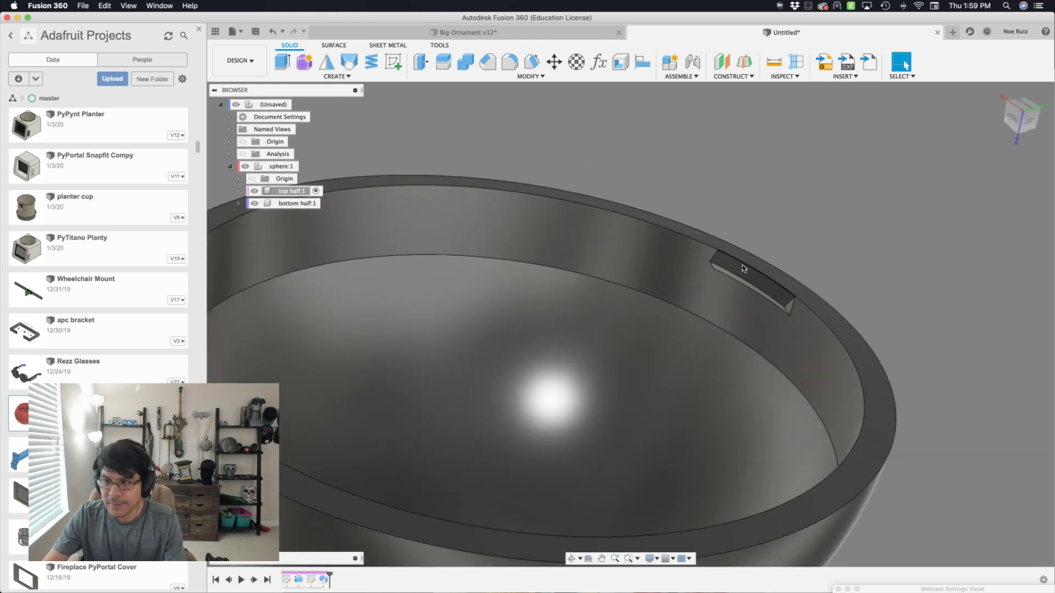
pyautogui.scroll(-3, 775, 286)
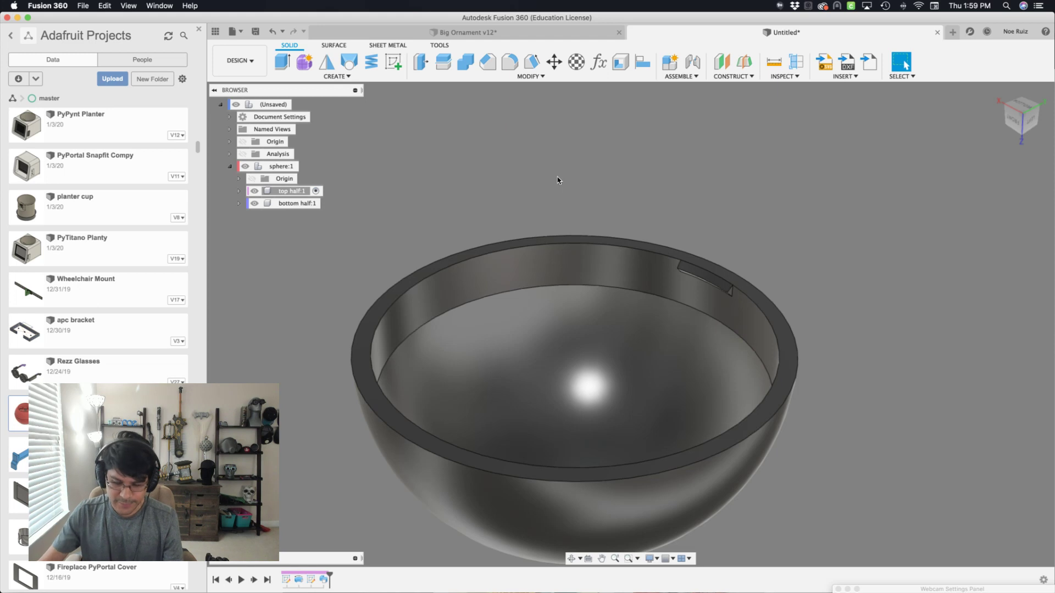
# - Start a circular pattern of type Features with the triangle snap sweep as its object
pyautogui.keyDown('shift'); pyautogui.moveTo(557, 181); pyautogui.dragTo(557, 180, button='middle'); pyautogui.keyUp('shift')
pyautogui.keyDown('shift'); pyautogui.scroll(5, 558, 180); pyautogui.keyUp('shift')
pyautogui.write('s')
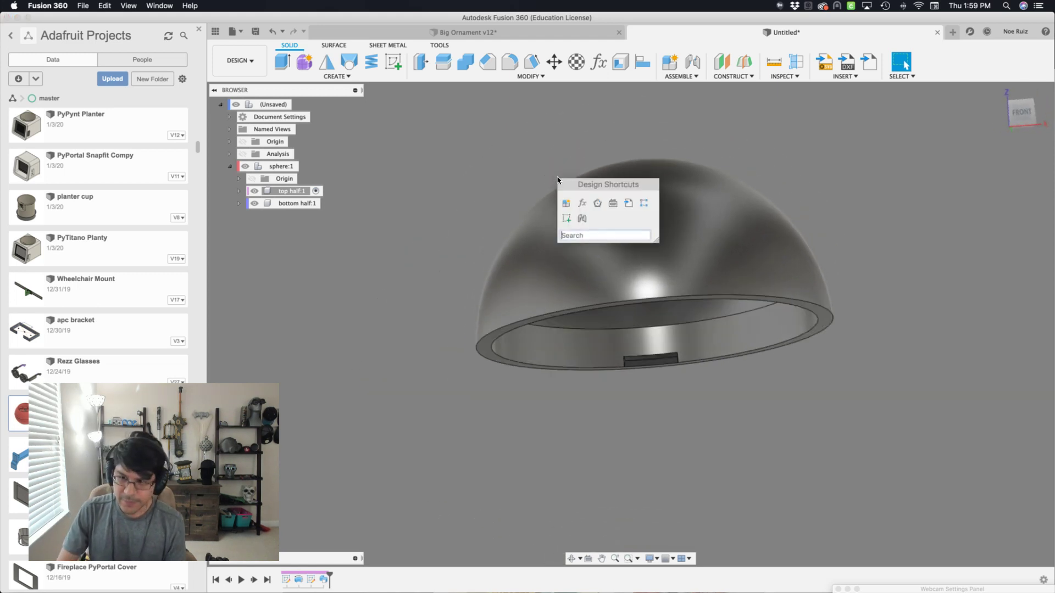
pyautogui.write('cir')
pyautogui.press('Down')
pyautogui.press('Down')
pyautogui.press('Return')
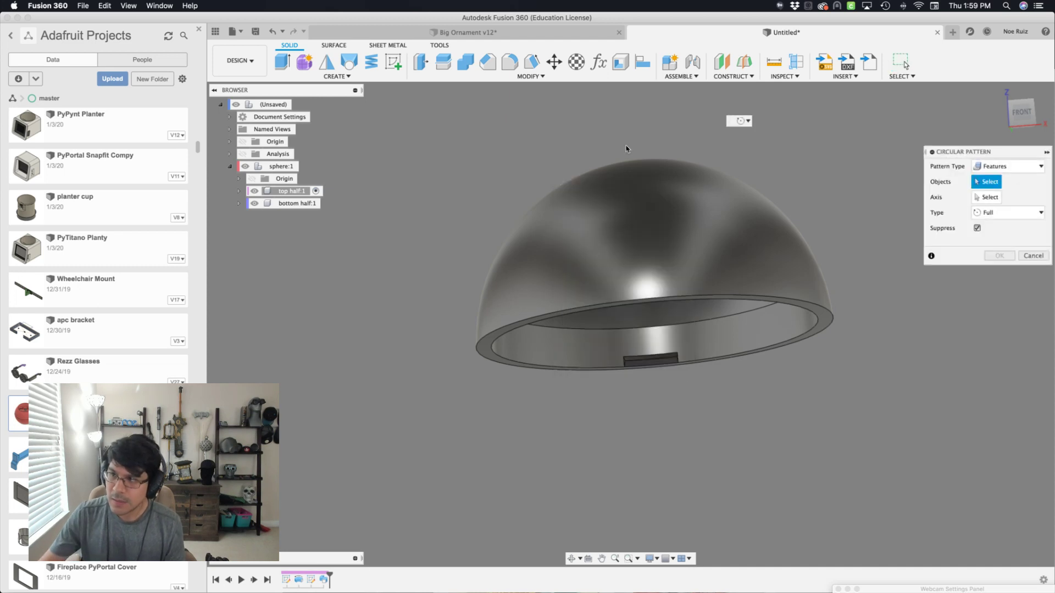
pyautogui.click(987, 167)
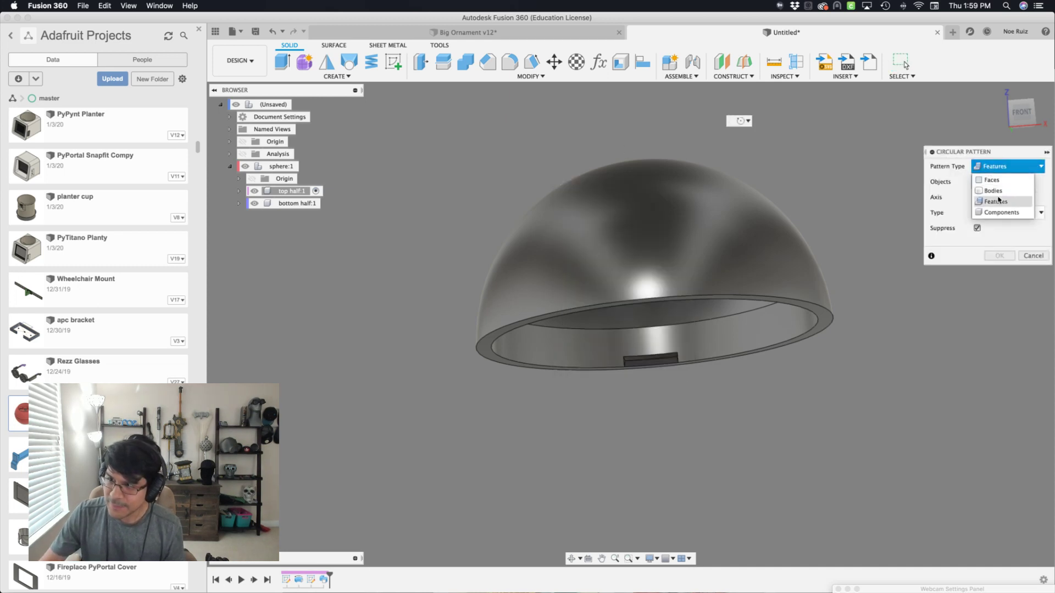
pyautogui.click(998, 200)
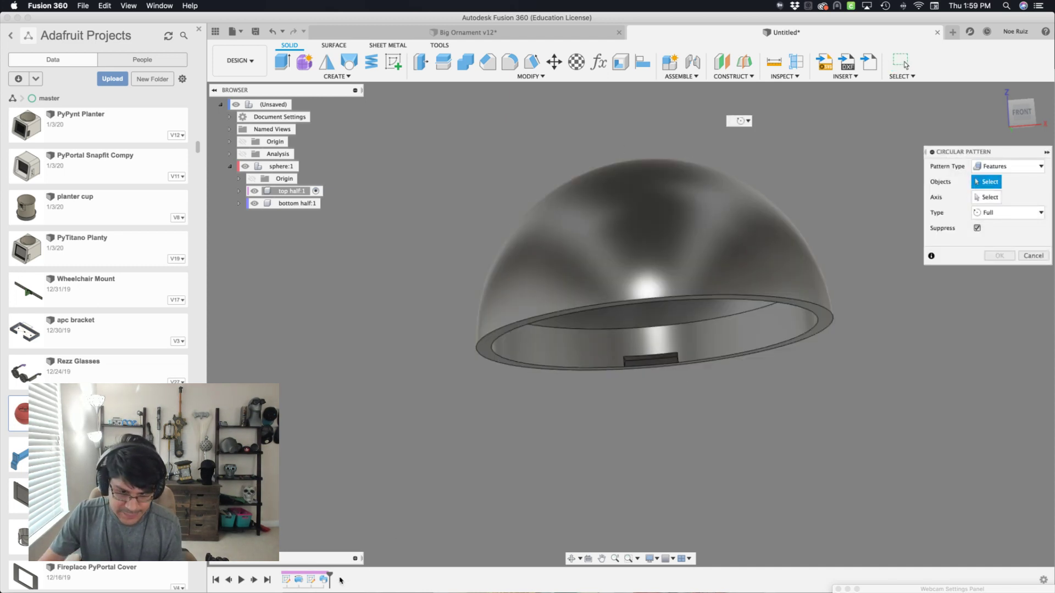
pyautogui.click(325, 579)
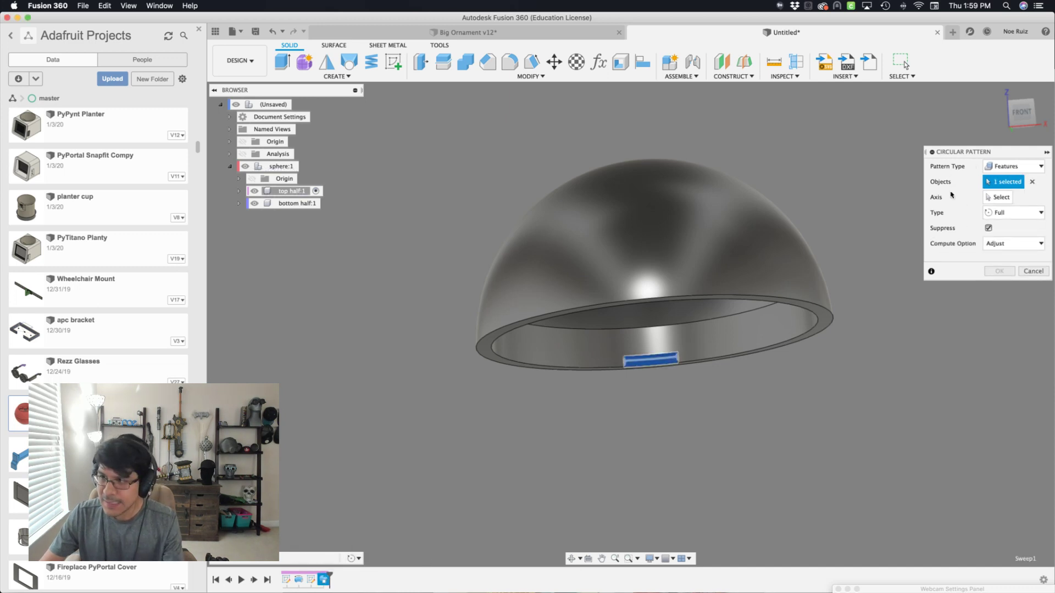
# - Pattern the snap fully around the vertical Z axis with a quantity of 4
pyautogui.click(1001, 199)
pyautogui.keyDown('shift'); pyautogui.moveTo(562, 333); pyautogui.dragTo(609, 331, button='middle'); pyautogui.keyUp('shift')
pyautogui.scroll(3, 680, 329)
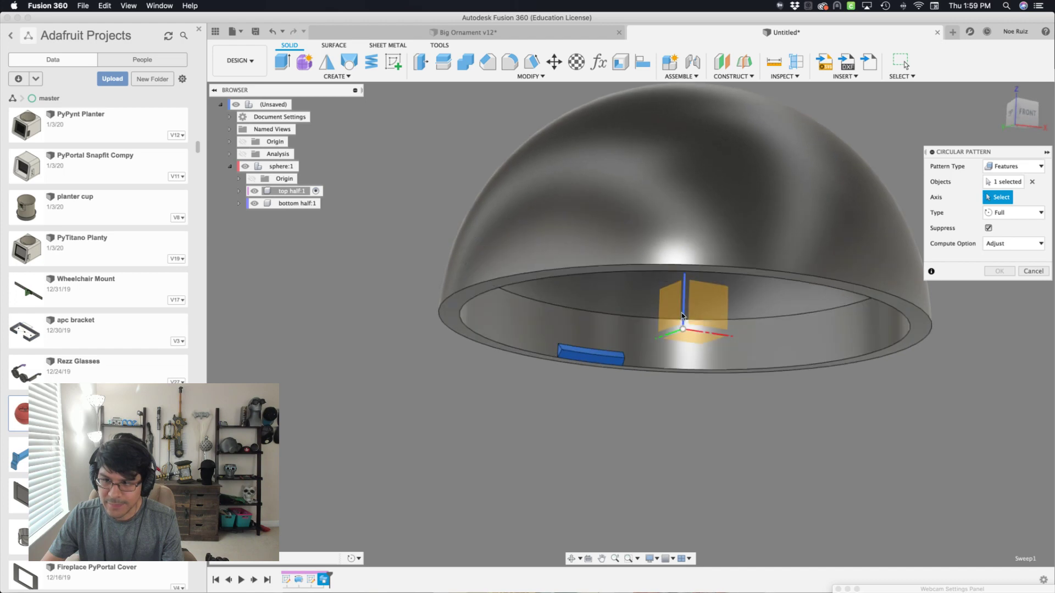
pyautogui.click(683, 315)
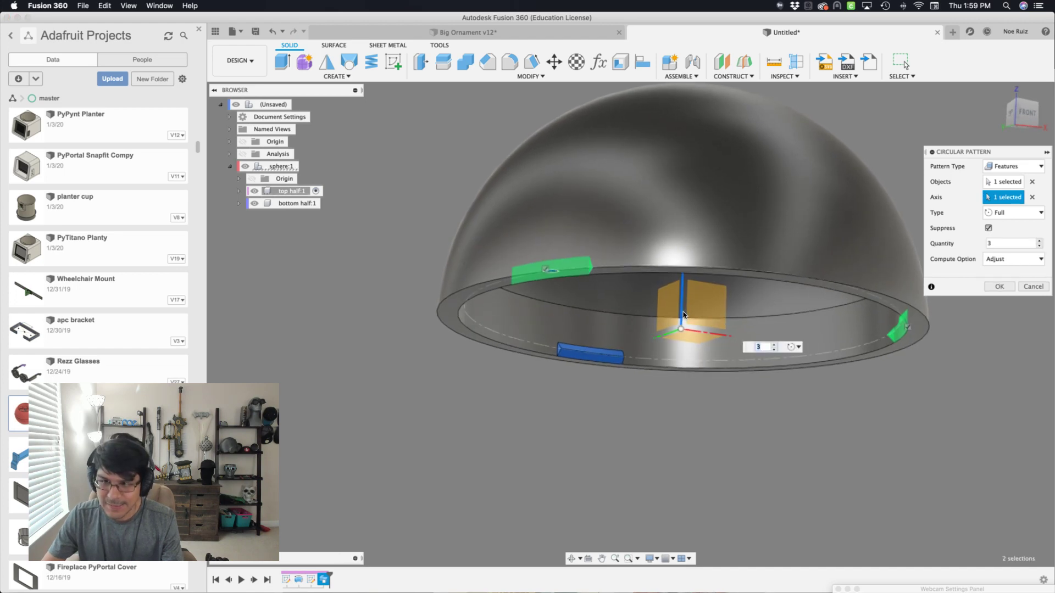
pyautogui.keyDown('shift'); pyautogui.moveTo(683, 314); pyautogui.dragTo(751, 324, button='middle'); pyautogui.keyUp('shift')
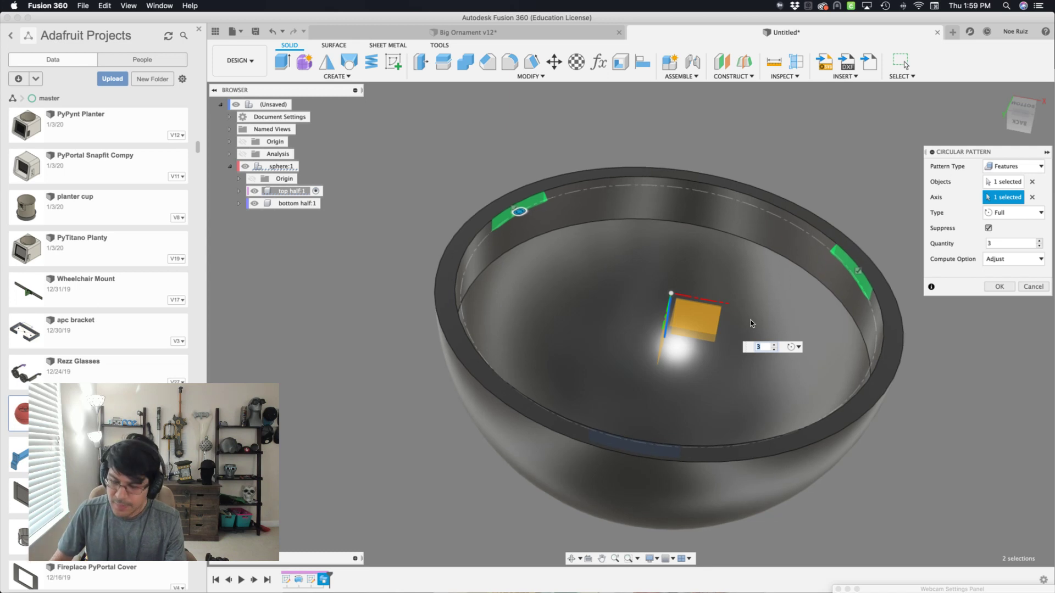
pyautogui.write('2')
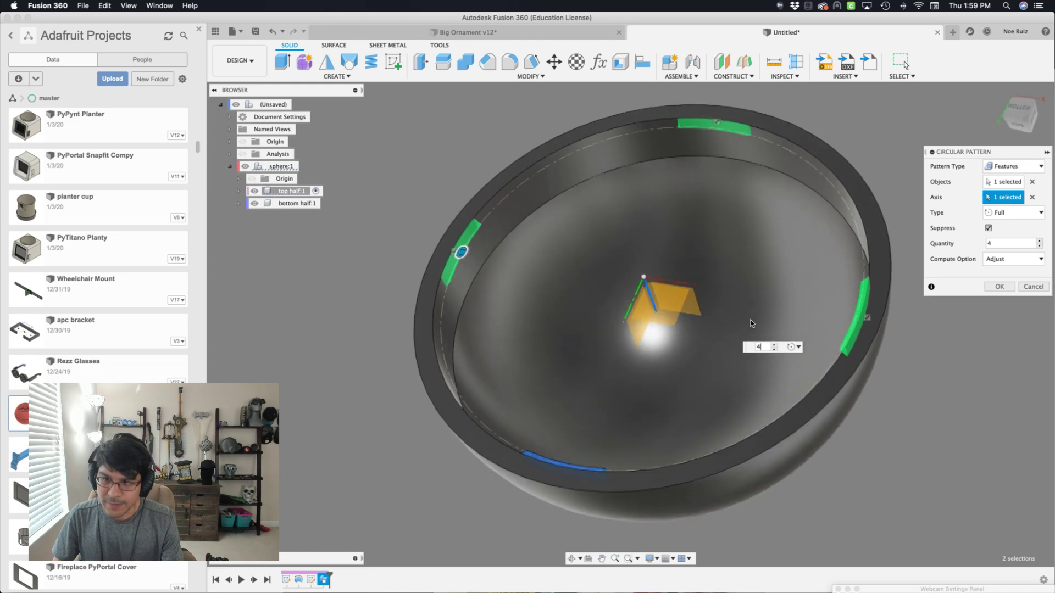
pyautogui.press('Return')
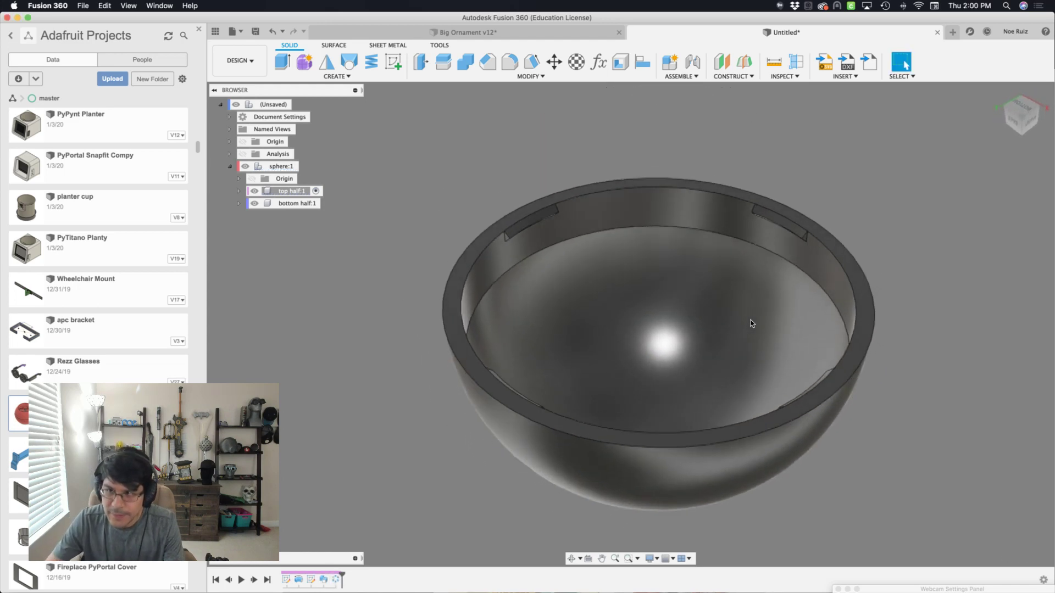
# - Show the section analysis again and examine the cross-section of the snaps on the top half's rim
pyautogui.keyDown('shift'); pyautogui.moveTo(631, 291); pyautogui.dragTo(577, 231, button='middle'); pyautogui.keyUp('shift')
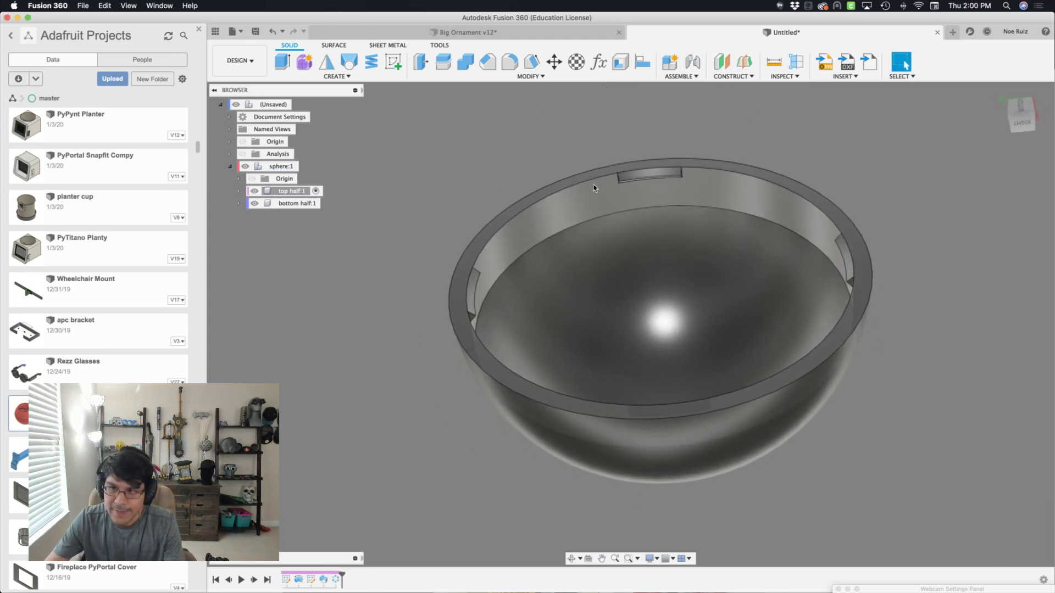
pyautogui.keyDown('shift'); pyautogui.moveTo(466, 313); pyautogui.dragTo(423, 264, button='middle'); pyautogui.keyUp('shift')
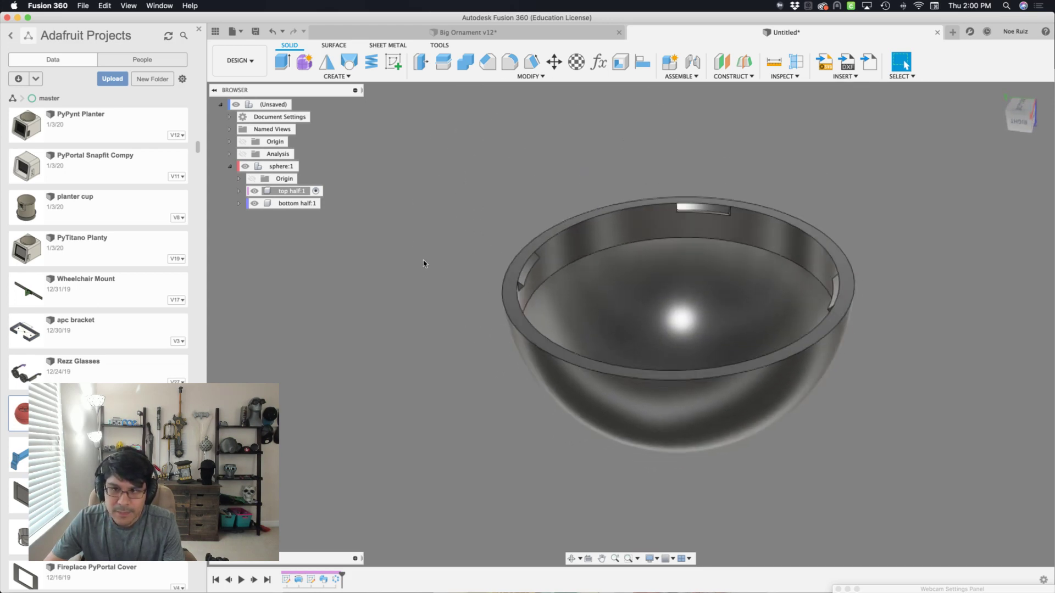
pyautogui.click(242, 154)
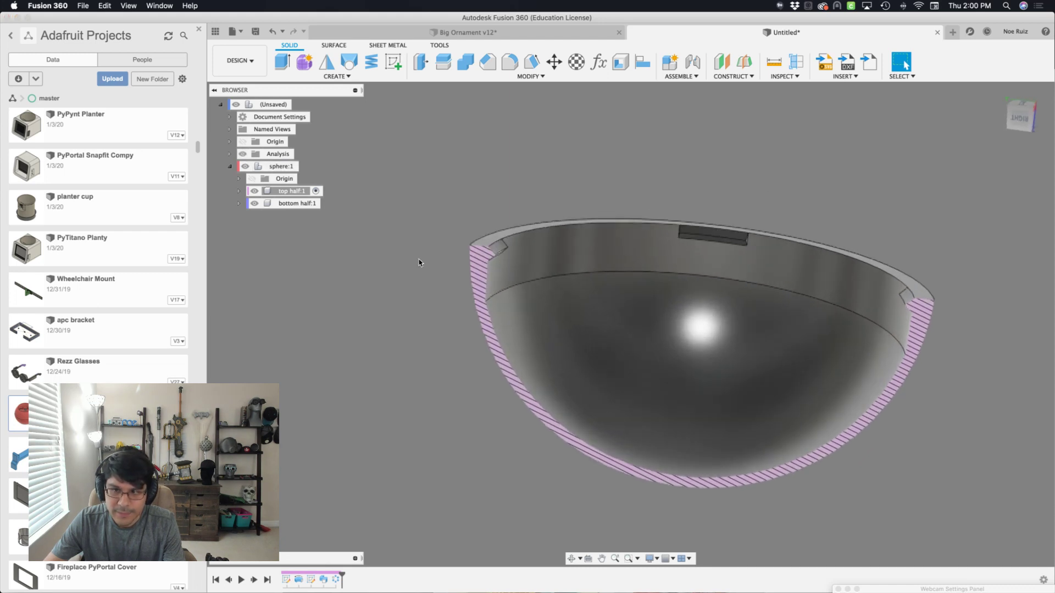
pyautogui.scroll(5, 419, 258)
pyautogui.scroll(3, 605, 220)
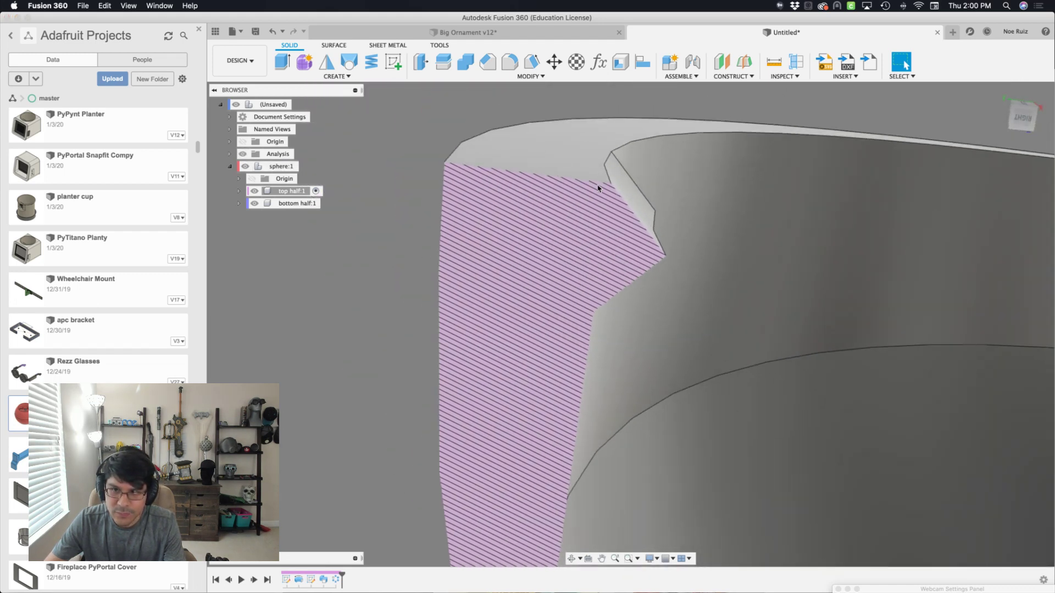
pyautogui.scroll(-2, 599, 190)
pyautogui.scroll(-10, 552, 246)
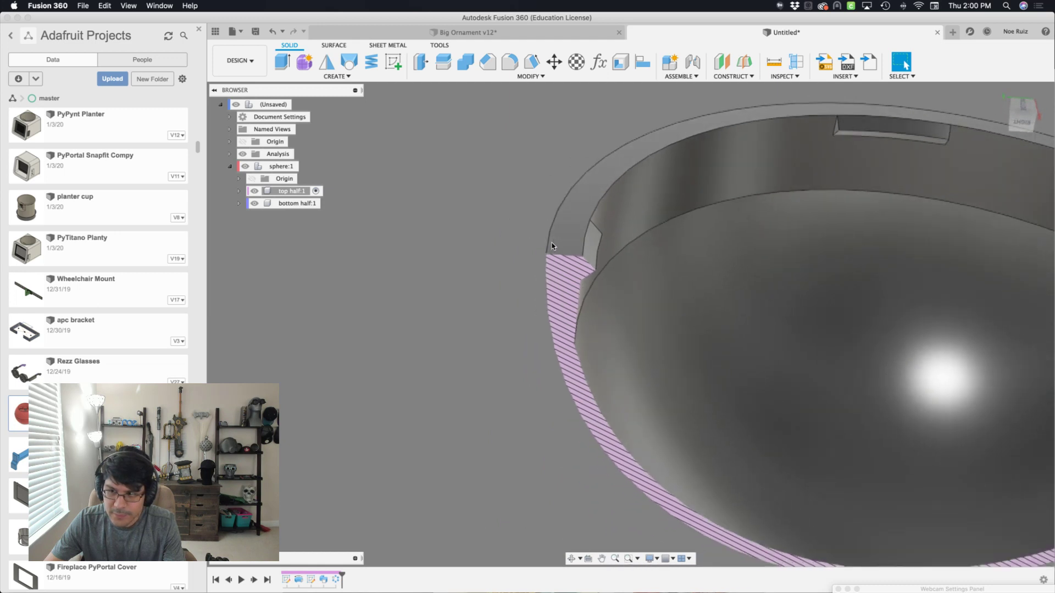
# - Activate the bottom half component for editing
pyautogui.click(325, 204)
pyautogui.keyDown('shift'); pyautogui.scroll(-5, 372, 206); pyautogui.keyUp('shift')
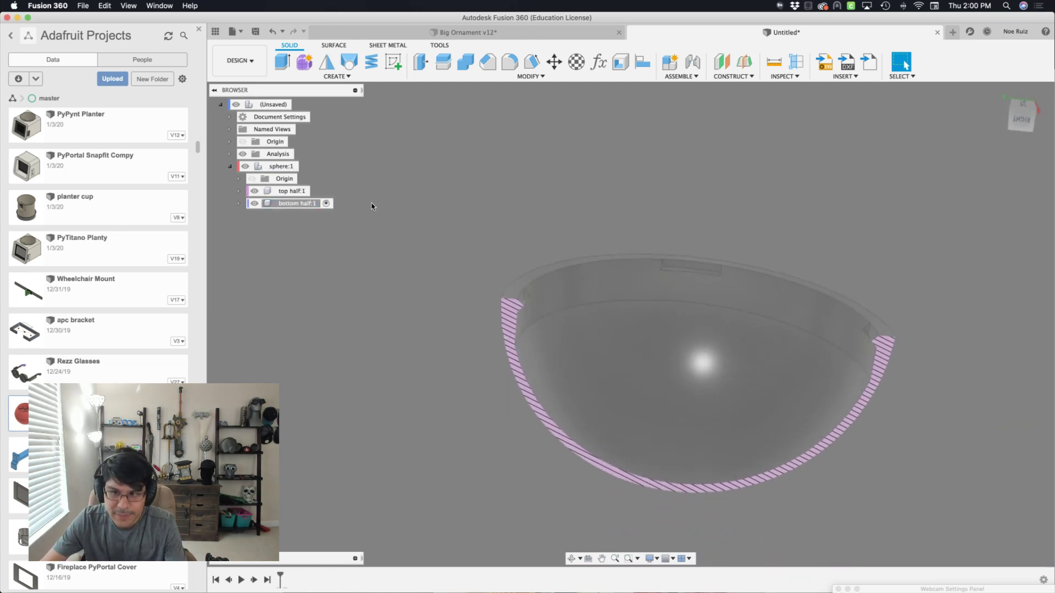
pyautogui.keyDown('shift'); pyautogui.scroll(-10, 372, 207); pyautogui.keyUp('shift')
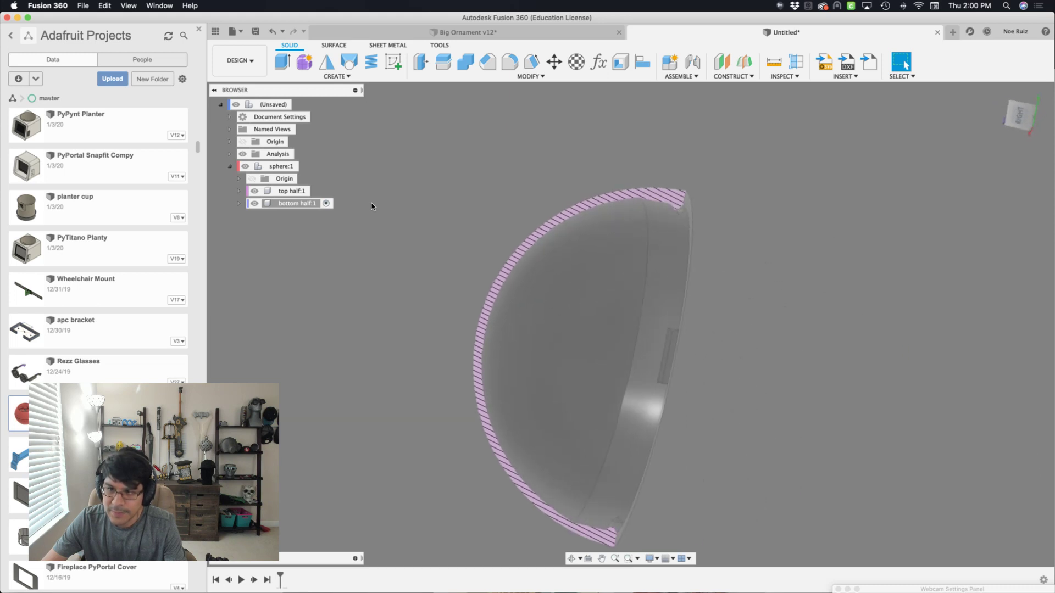
pyautogui.keyDown('shift'); pyautogui.scroll(-5, 372, 207); pyautogui.keyUp('shift')
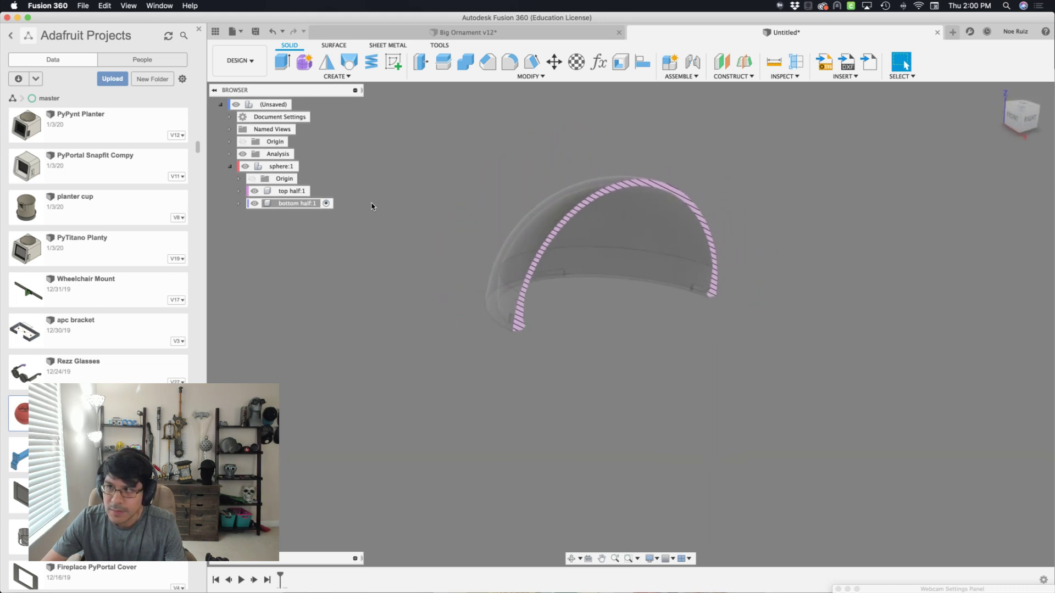
# - Start a sketch on the vertical section plane for the bottom half and draw a 60 mm diameter circle around the origin
pyautogui.moveTo(1016, 117); pyautogui.dragTo(994, 117)
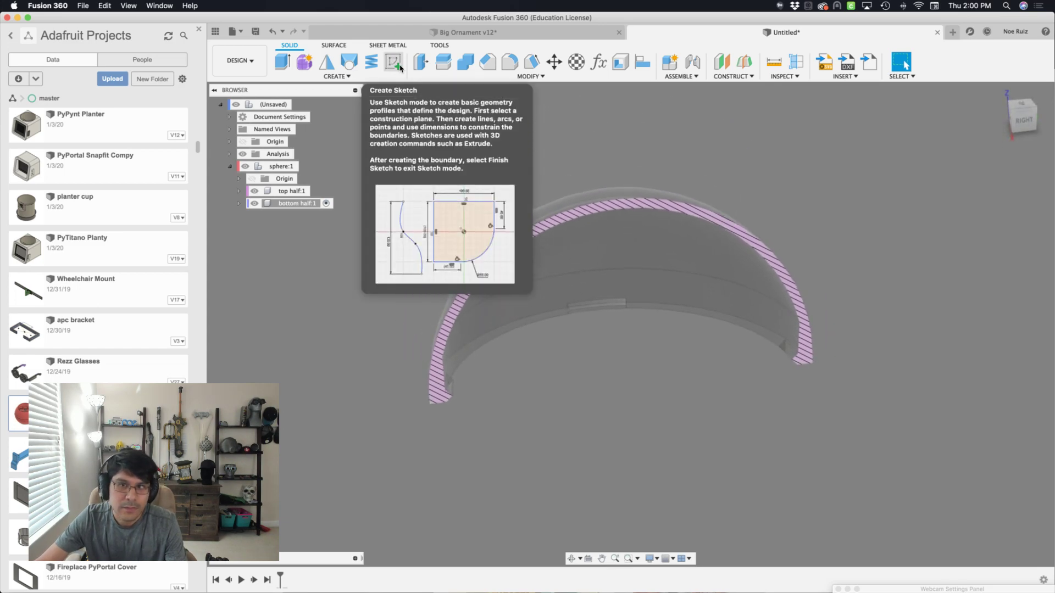
pyautogui.click(400, 67)
pyautogui.click(648, 349)
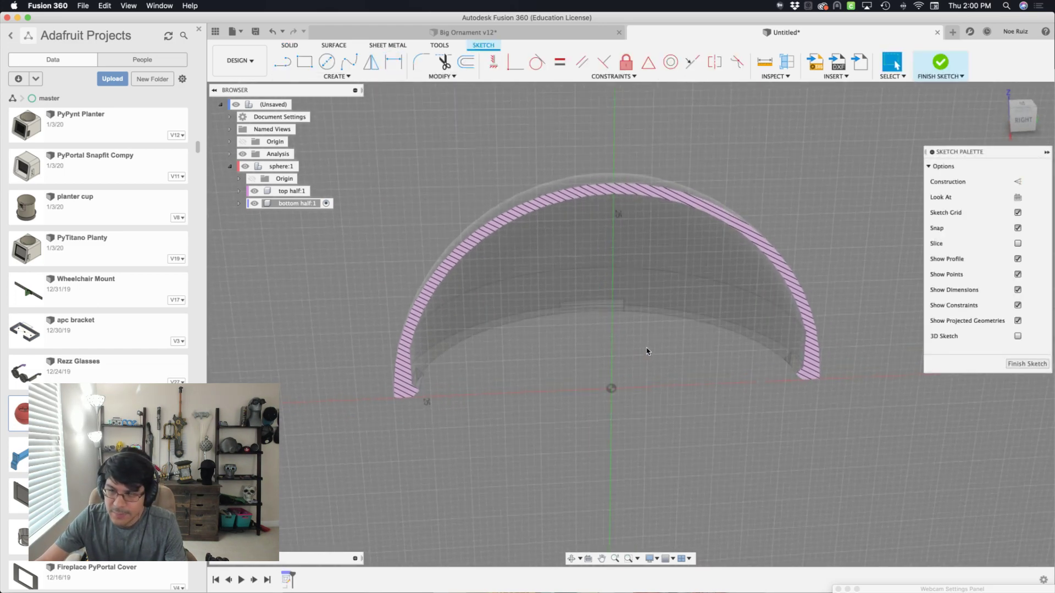
pyautogui.press('c')
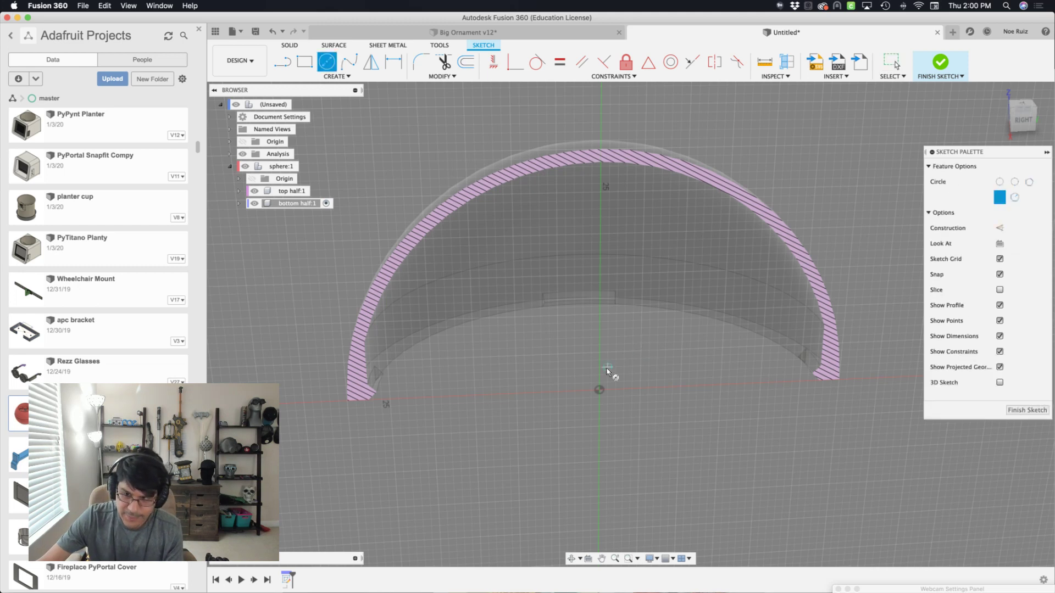
pyautogui.click(601, 387)
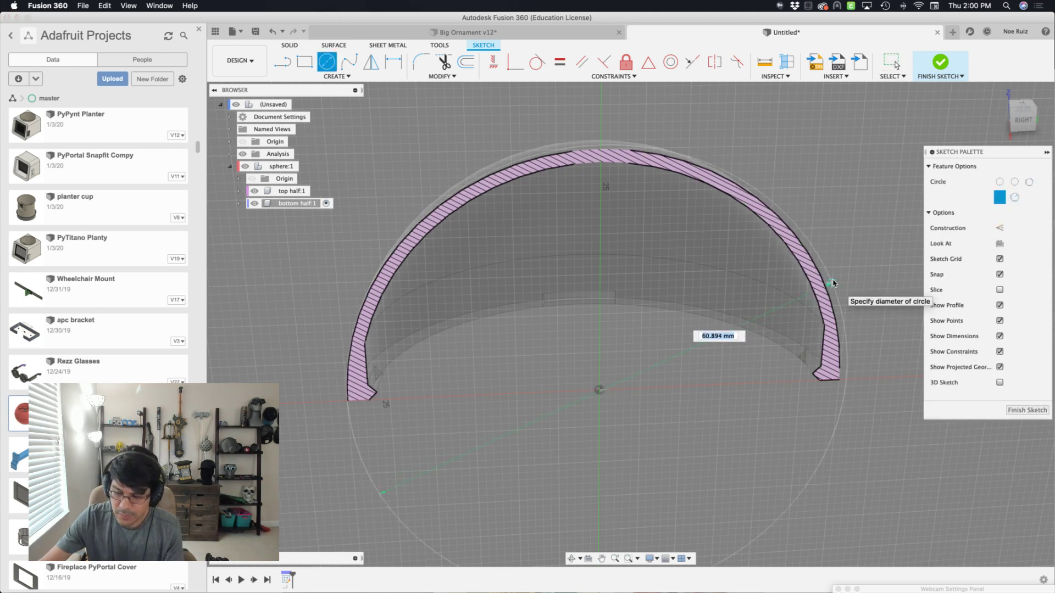
pyautogui.click(833, 283)
pyautogui.press('Escape')
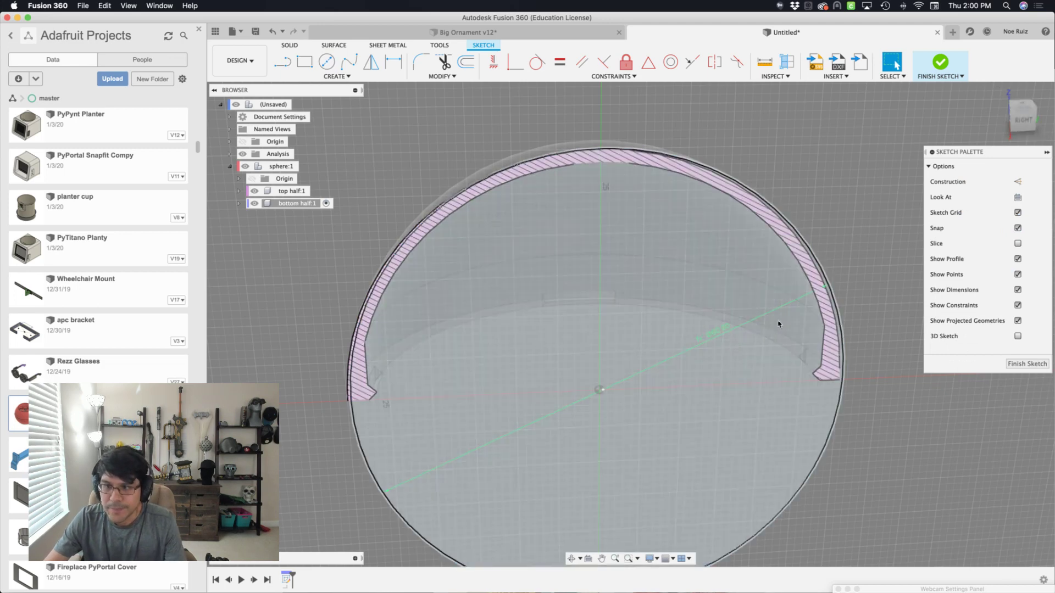
# - Constrain the circle's centre point coincident with the sketch origin
pyautogui.scroll(5, 632, 418)
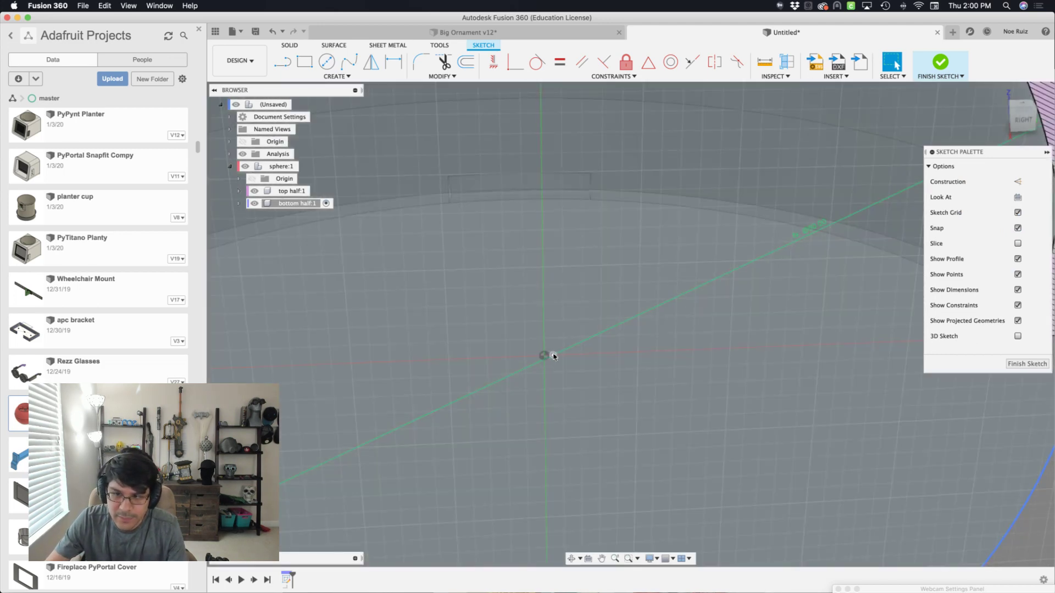
pyautogui.moveTo(554, 356); pyautogui.dragTo(557, 380)
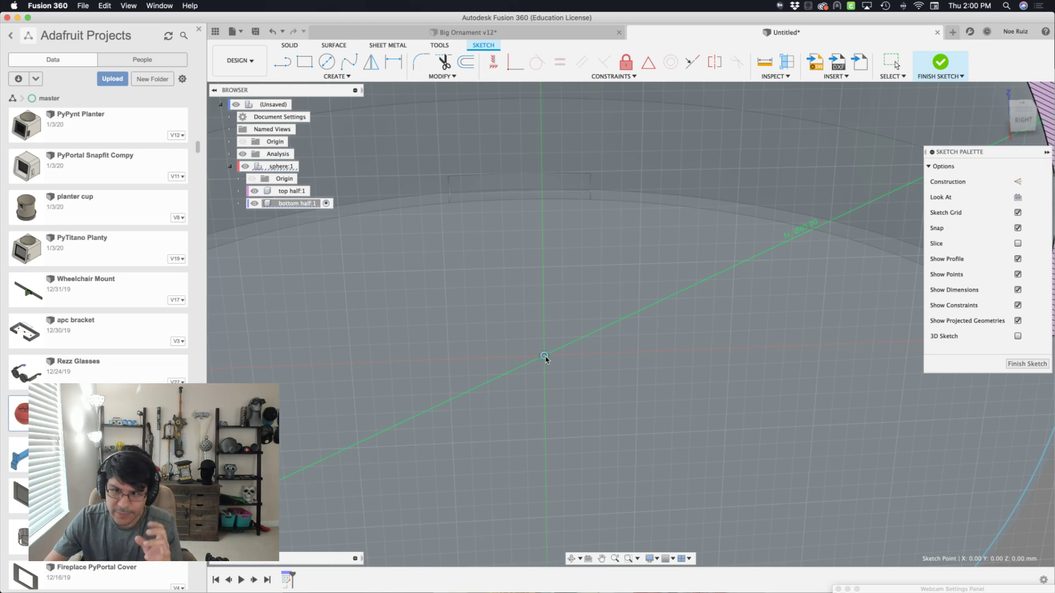
pyautogui.scroll(1, 546, 359)
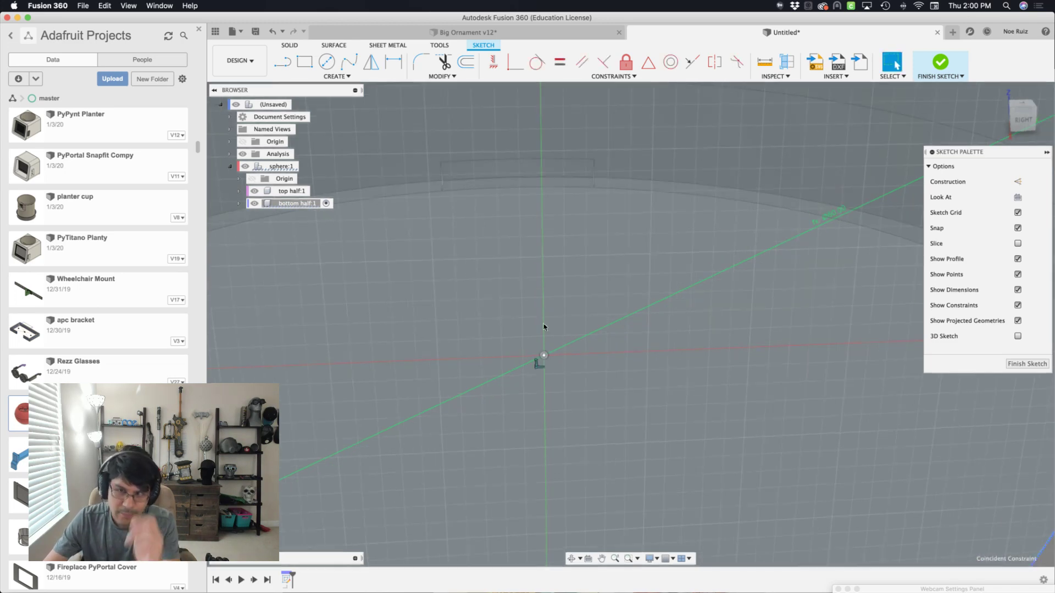
pyautogui.scroll(-3, 524, 127)
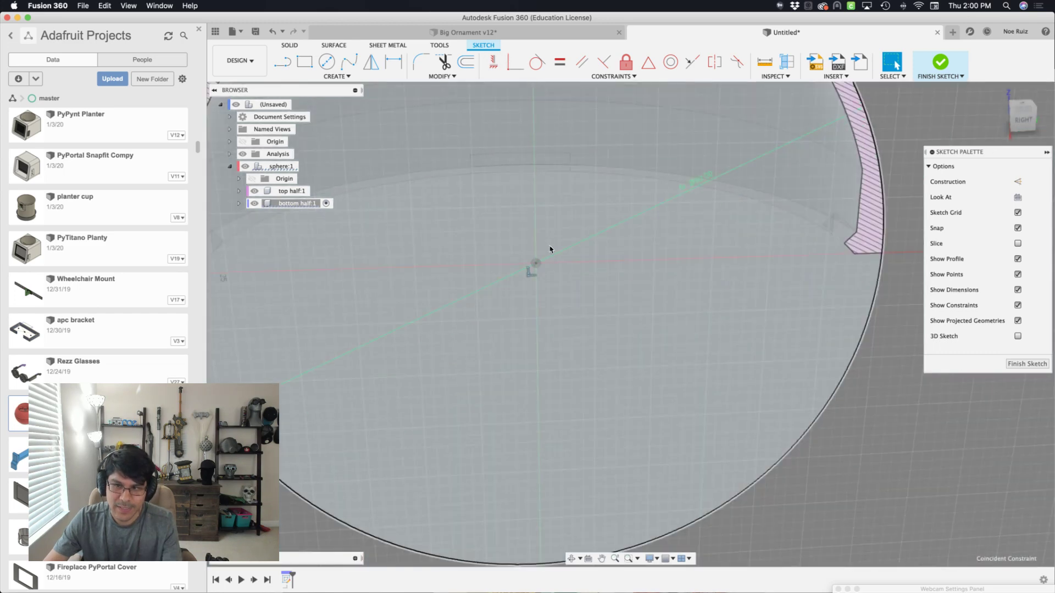
pyautogui.scroll(-1, 550, 249)
pyautogui.scroll(-2, 873, 307)
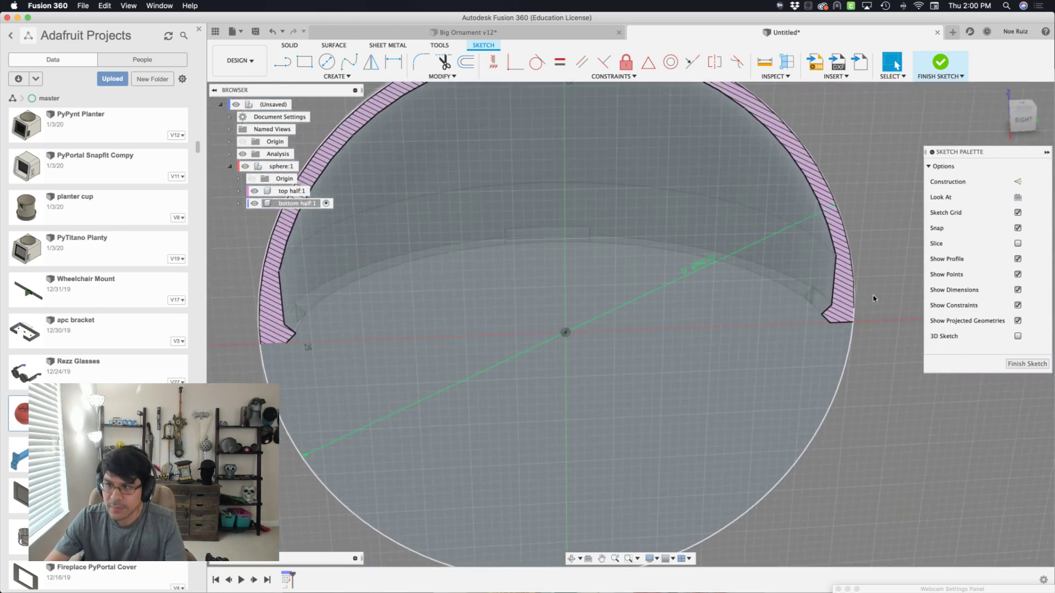
# - Offset the circle inward by 1.5 mm to form the shell wall
pyautogui.press('o')
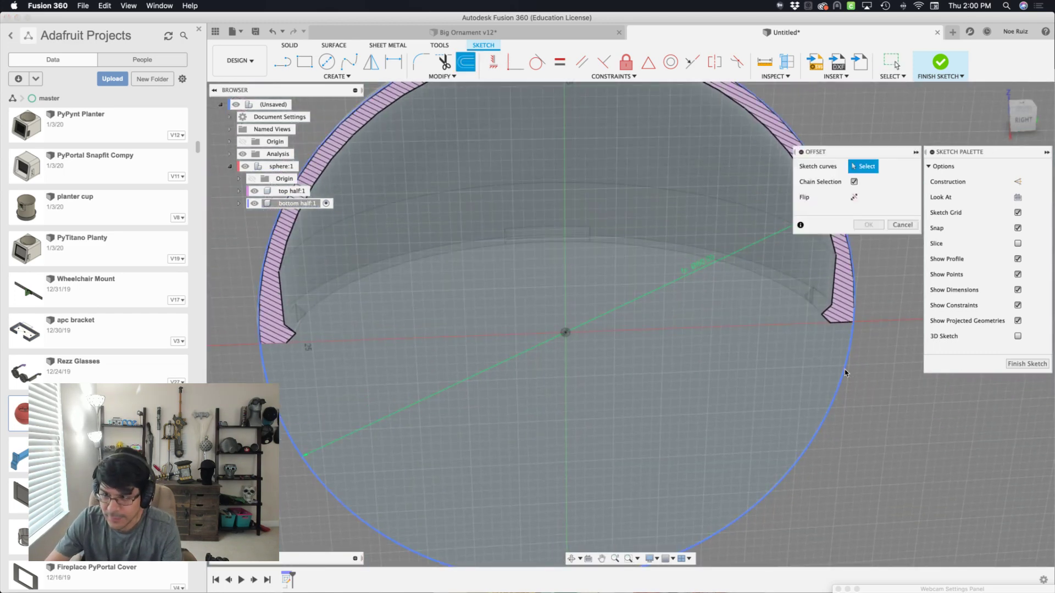
pyautogui.click(855, 377)
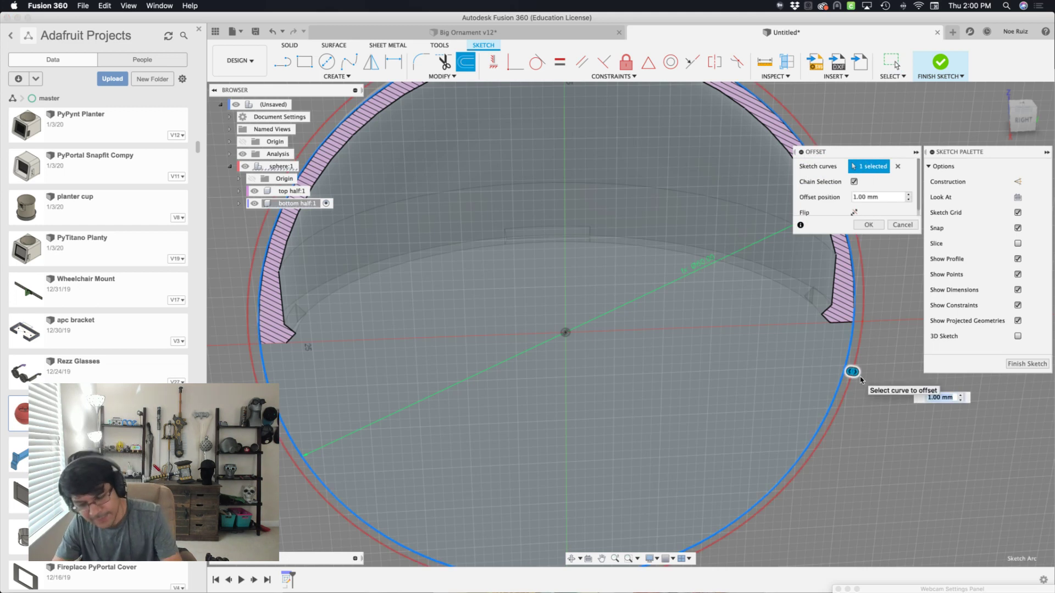
pyautogui.press('Return')
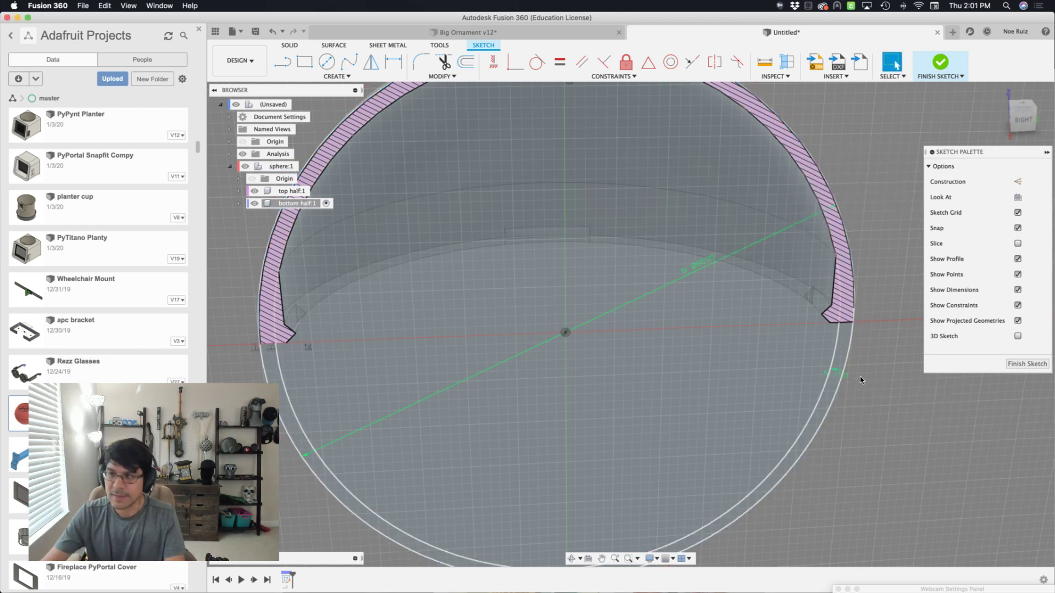
# - Draw two lines about 30 mm long from the origin to the outer circle, one nearly horizontal and one nearly vertical downward
pyautogui.click(1022, 120)
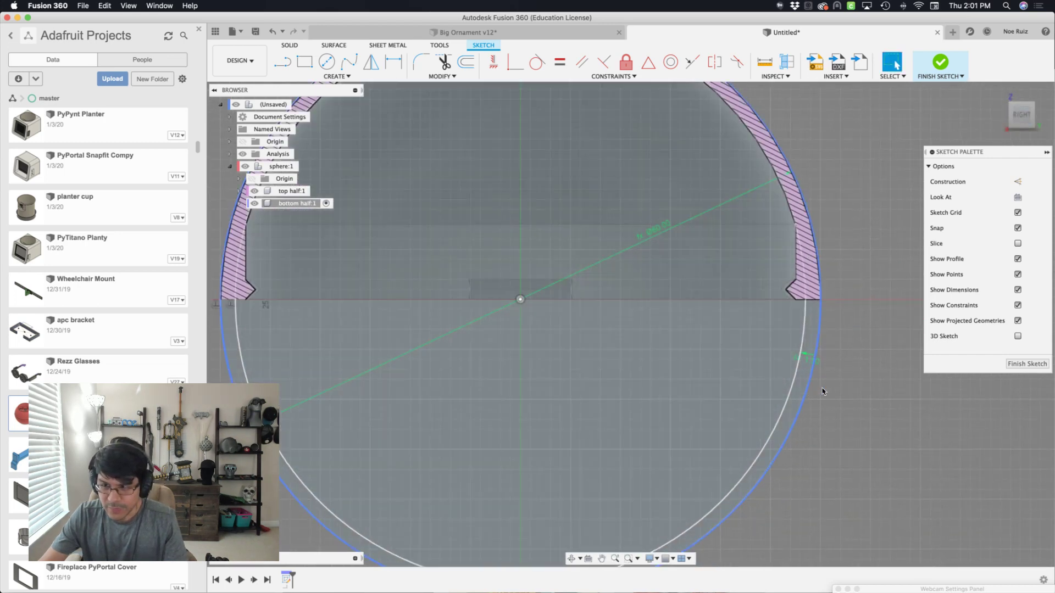
pyautogui.click(880, 421)
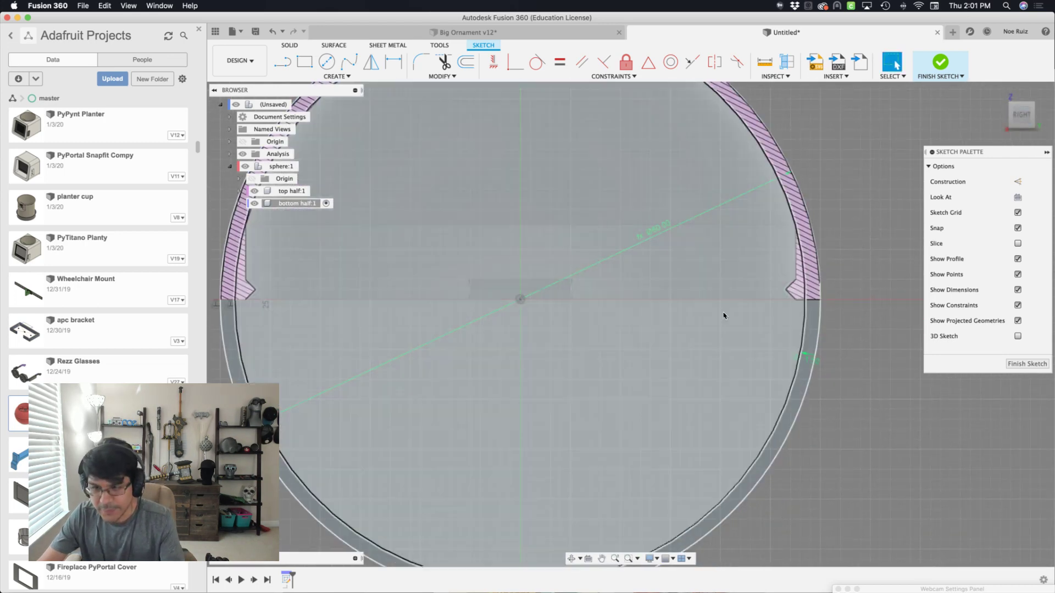
pyautogui.press('l')
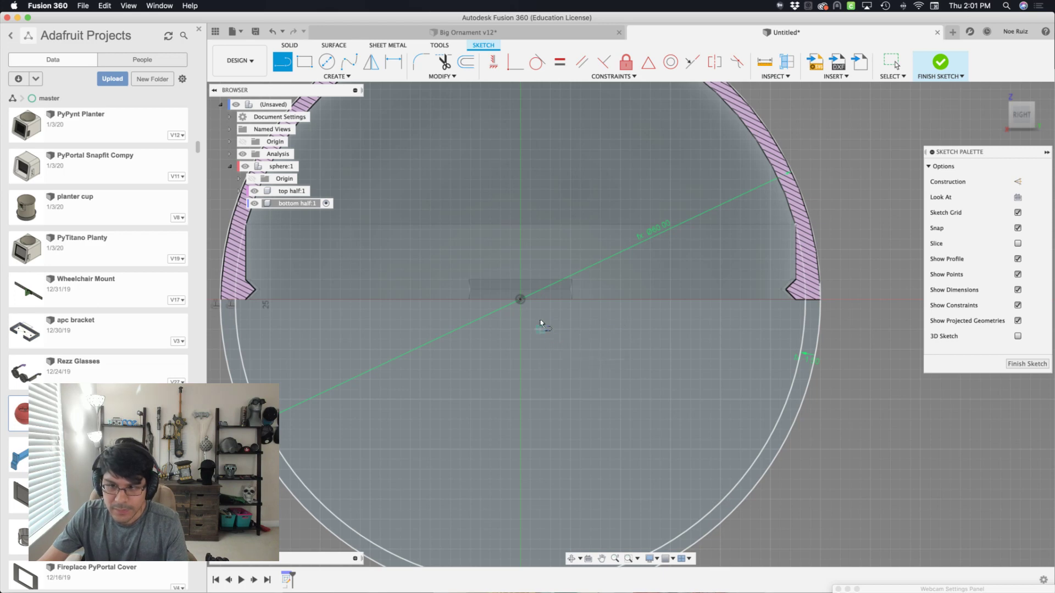
pyautogui.click(522, 299)
pyautogui.scroll(3, 829, 313)
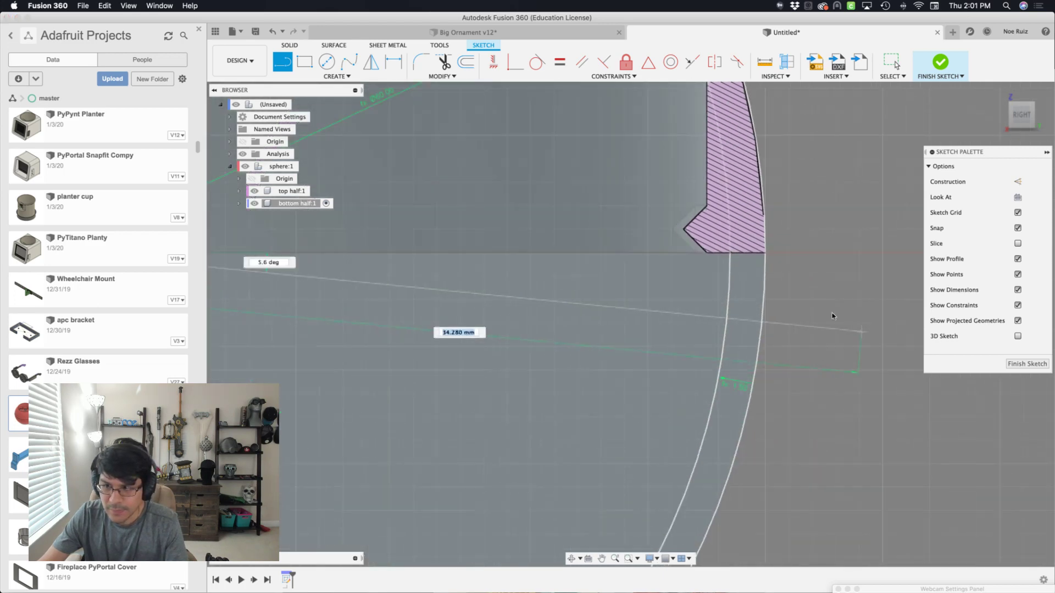
pyautogui.doubleClick(765, 312)
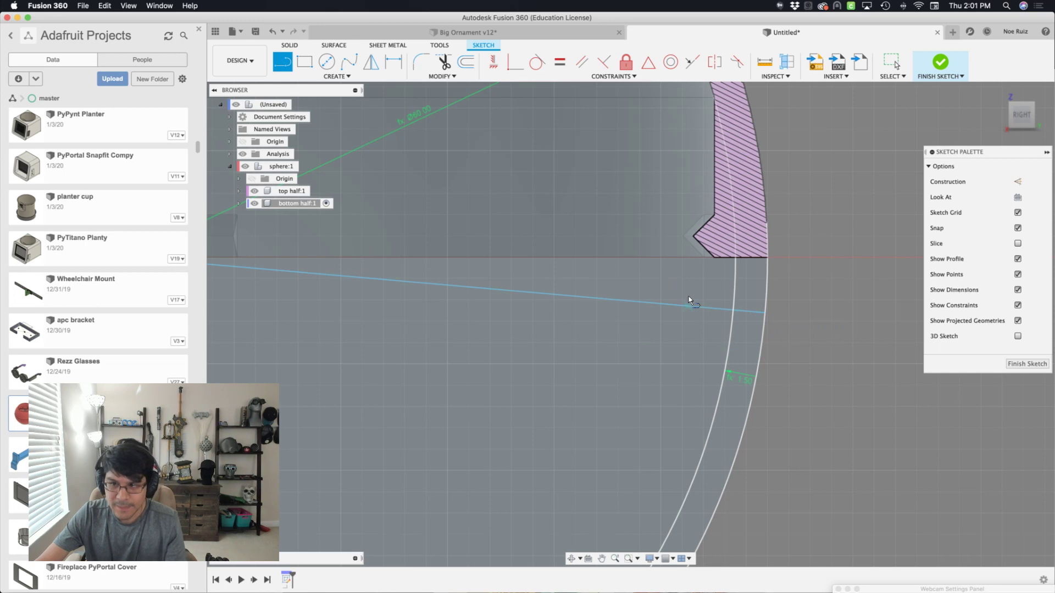
pyautogui.scroll(-3, 689, 300)
pyautogui.moveTo(547, 333); pyautogui.dragTo(618, 300, button='middle')
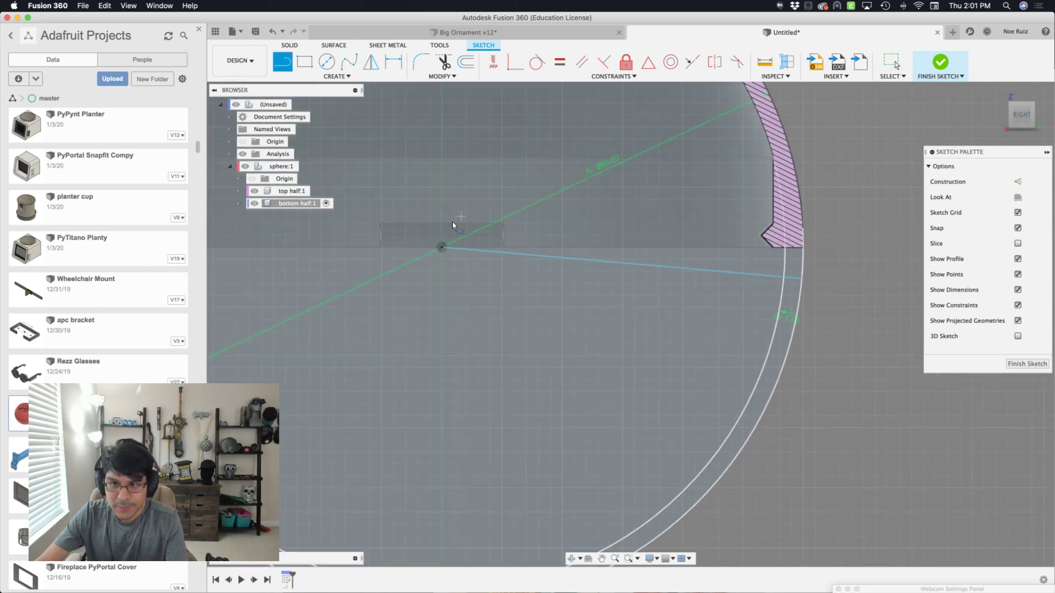
pyautogui.click(443, 246)
pyautogui.scroll(-3, 566, 207)
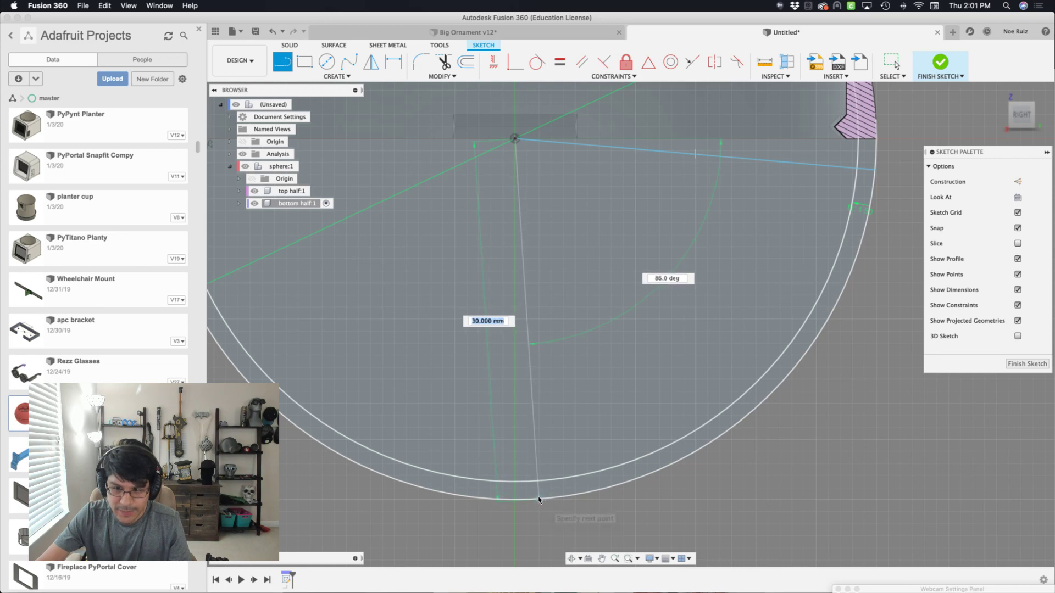
pyautogui.click(535, 495)
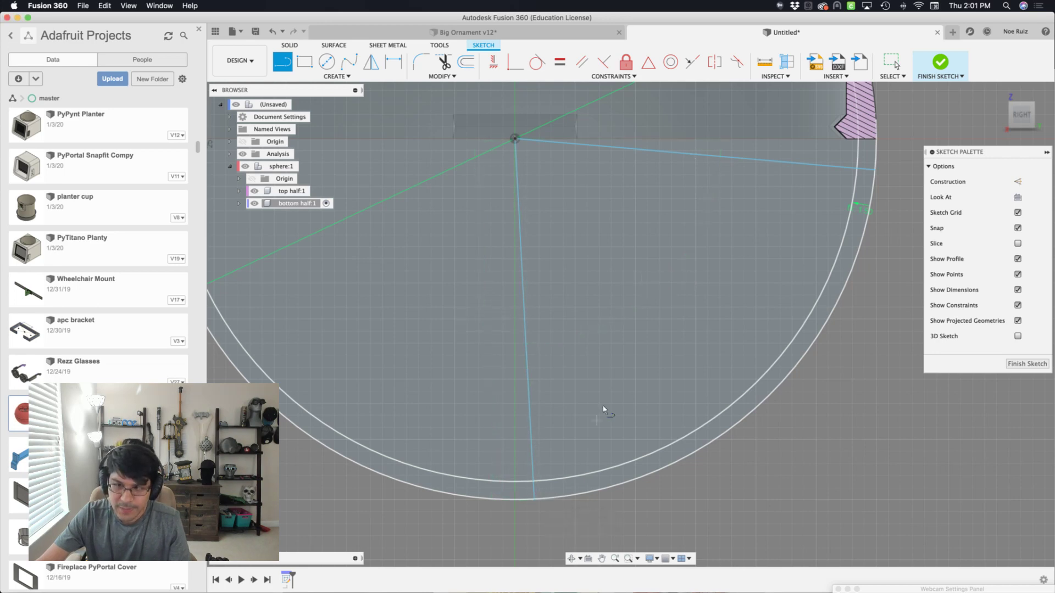
pyautogui.press('Escape')
# - Constrain the two radial lines to be exactly horizontal and vertical
pyautogui.scroll(3, 667, 193)
pyautogui.click(677, 169)
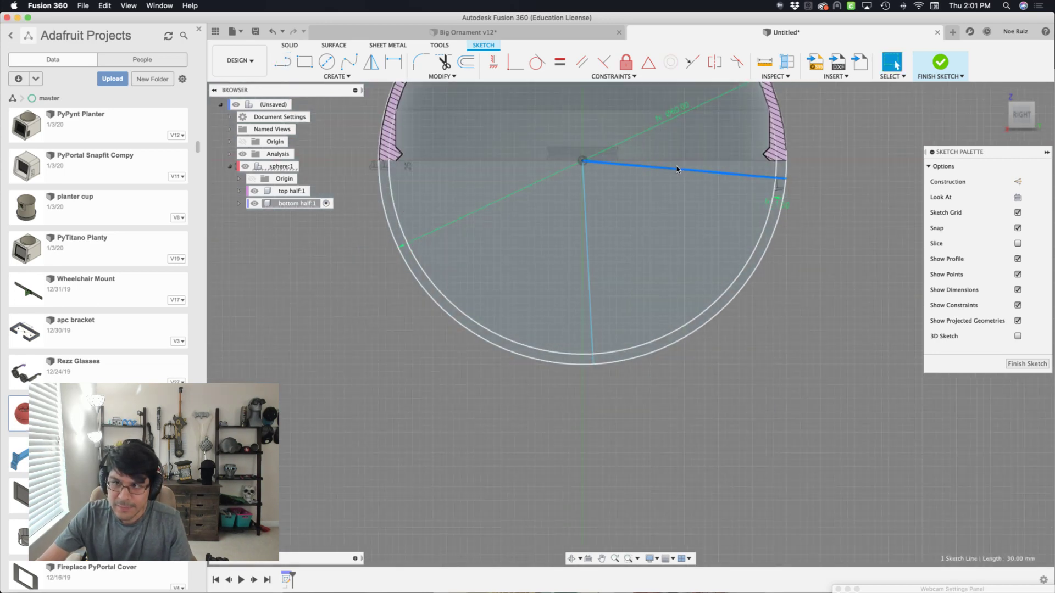
pyautogui.click(491, 65)
pyautogui.scroll(3, 781, 269)
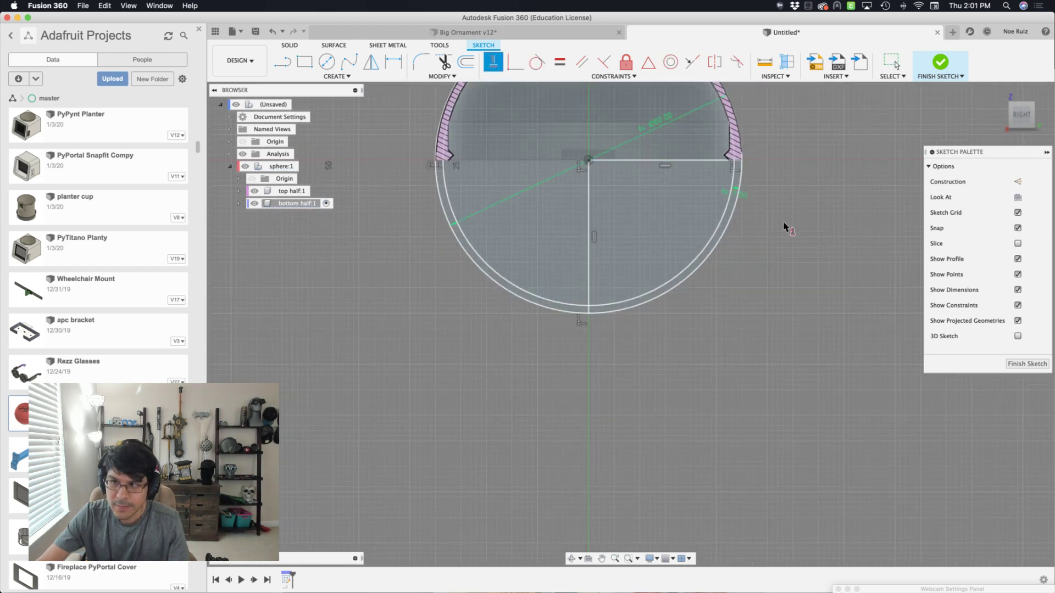
pyautogui.press('Escape')
# - Revolve the lower quarter-ring wall profile around the vertical centre line as a new body
pyautogui.scroll(-3, 758, 256)
pyautogui.click(742, 269)
pyautogui.scroll(3, 742, 269)
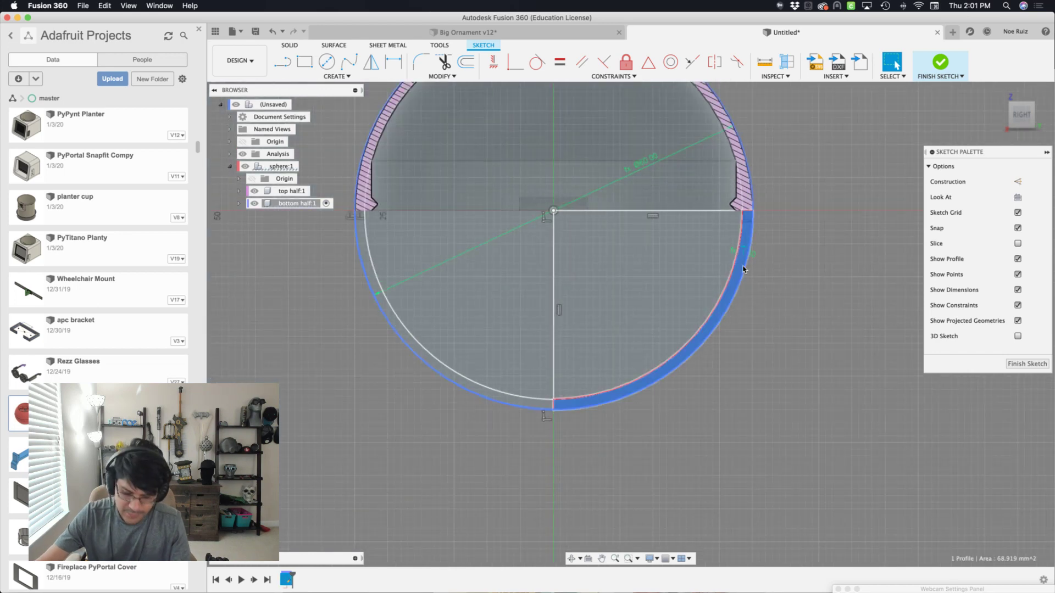
pyautogui.write('srev')
pyautogui.press('Down')
pyautogui.press('Down')
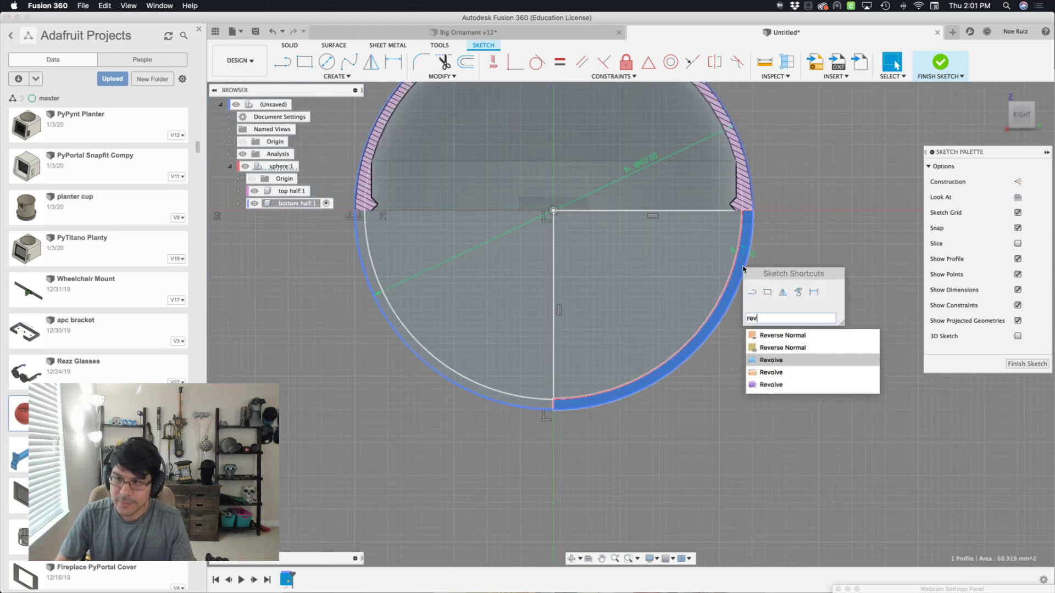
pyautogui.press('Return')
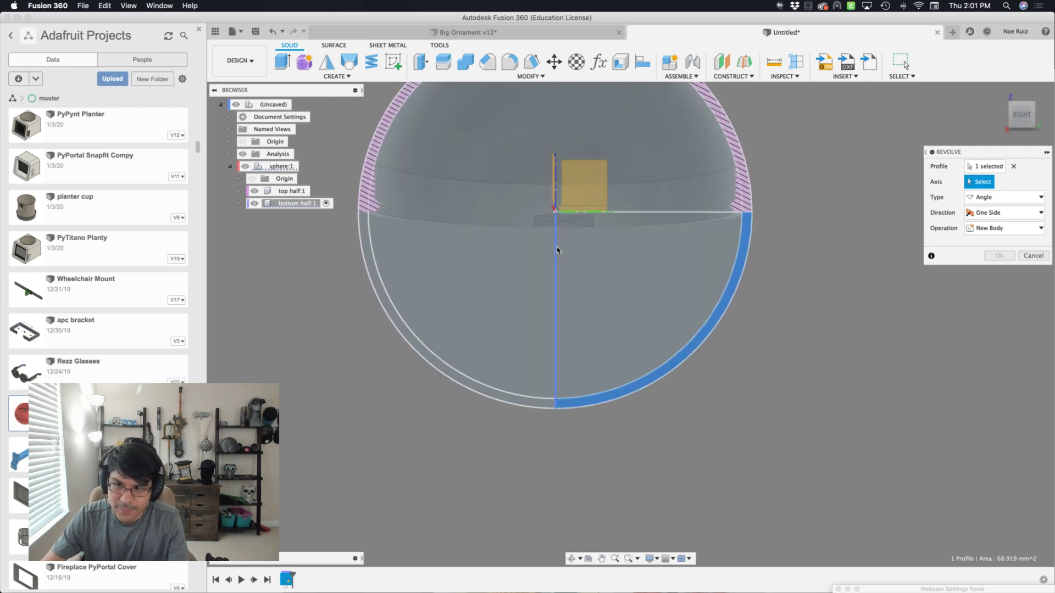
pyautogui.moveTo(559, 250)
pyautogui.keyDown('shift'); pyautogui.mouseDown(button='middle')
pyautogui.moveTo(548, 249)
pyautogui.moveTo(807, 213)
pyautogui.moveTo(786, 261)
pyautogui.moveTo(829, 225)
pyautogui.moveTo(815, 262)
pyautogui.moveTo(743, 314)
pyautogui.mouseUp(button='middle'); pyautogui.keyUp('shift')
pyautogui.click(548, 249)
pyautogui.press('Return')
pyautogui.scroll(10, 807, 213)
pyautogui.scroll(-3, 743, 313)
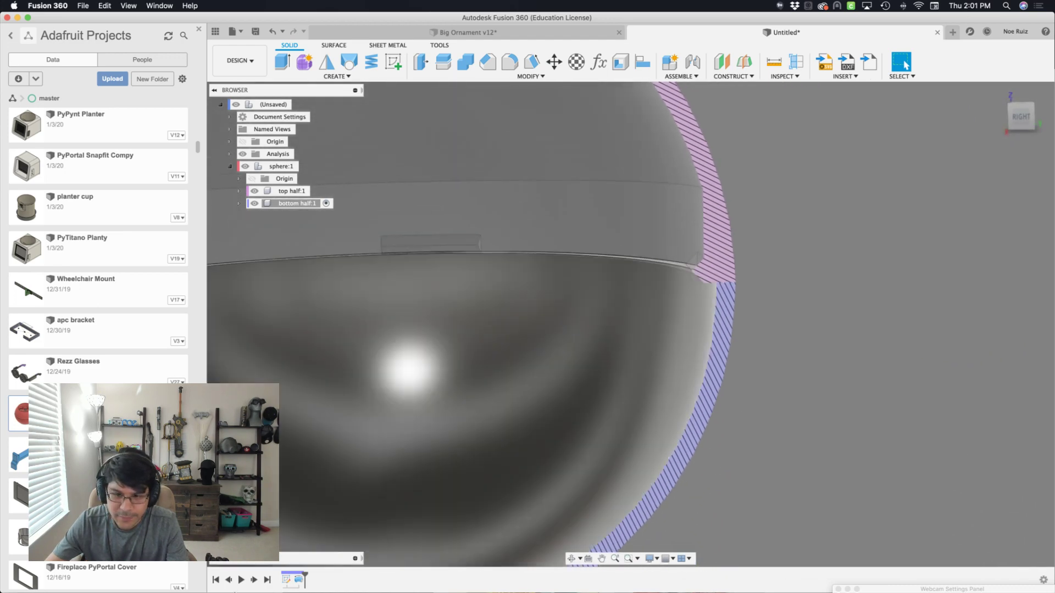
# - Reopen the bottom half's sketch and draw a line about 13.3 mm long from the horizontal line down to the outer circle
pyautogui.doubleClick(287, 580)
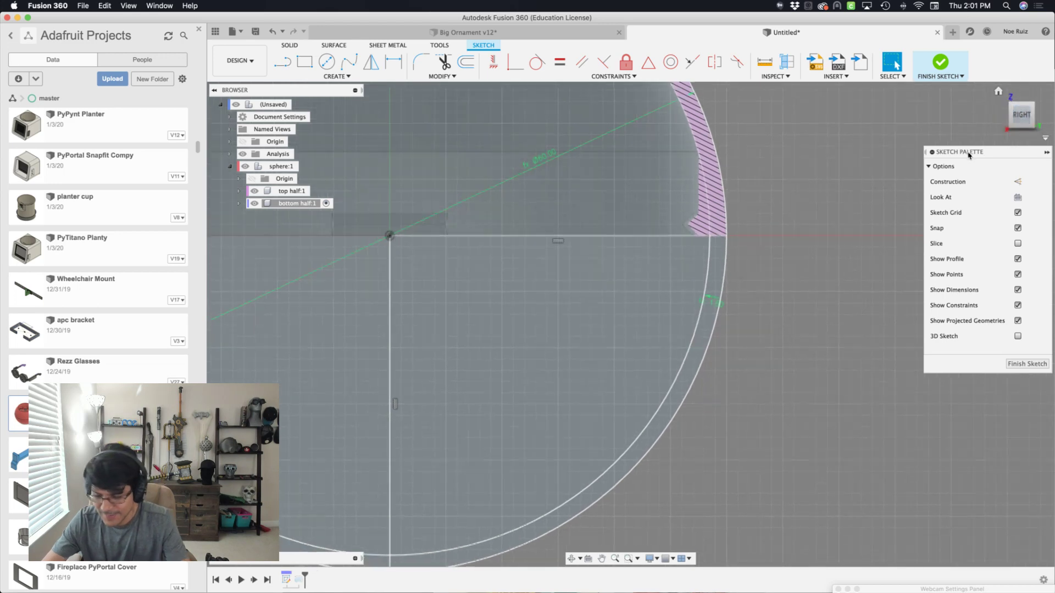
pyautogui.scroll(3, 657, 252)
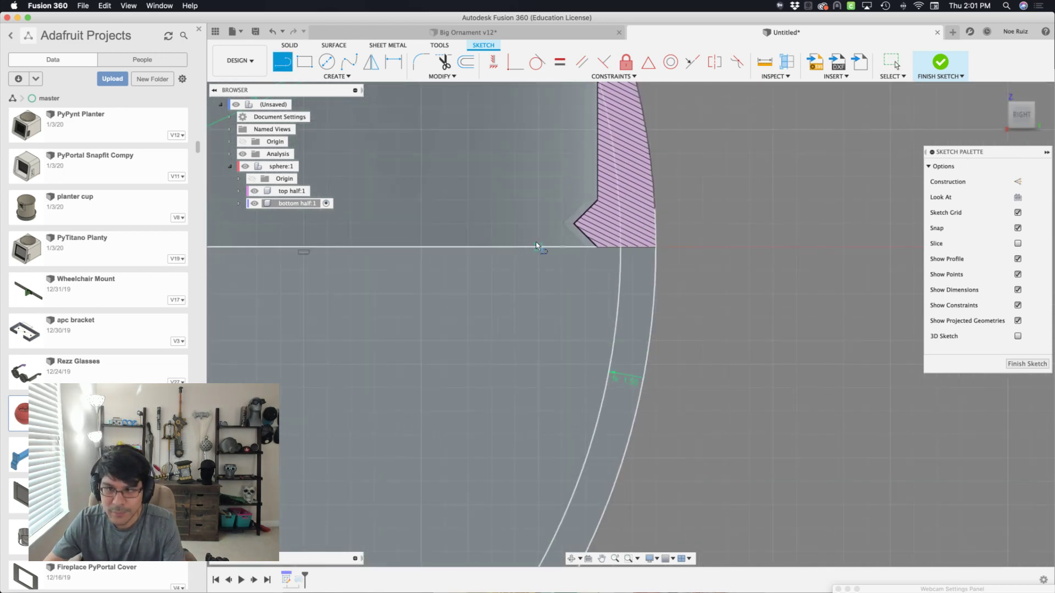
pyautogui.click(552, 246)
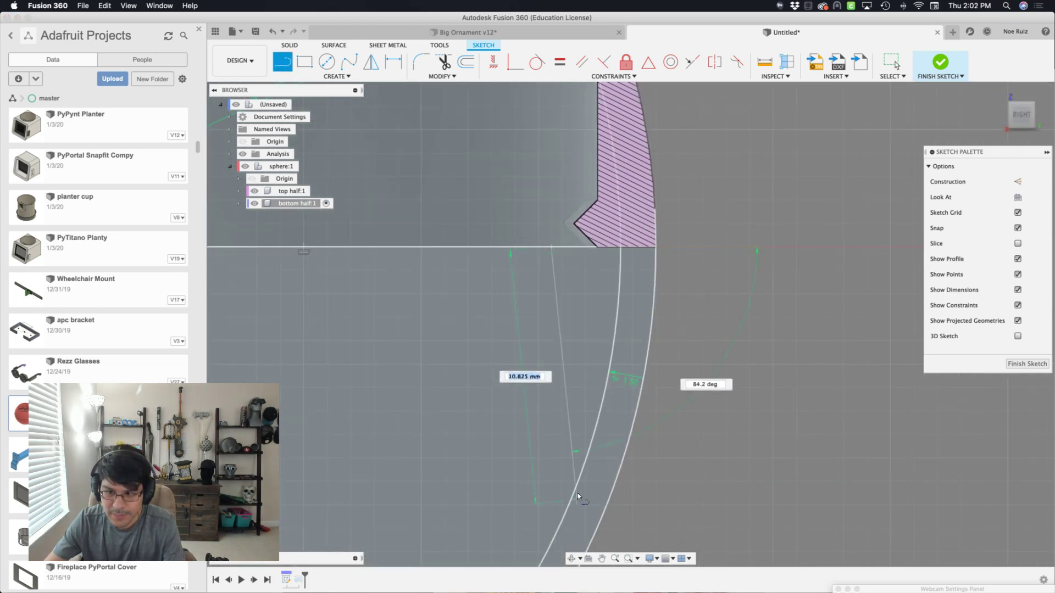
pyautogui.moveTo(573, 494); pyautogui.dragTo(594, 397, button='middle')
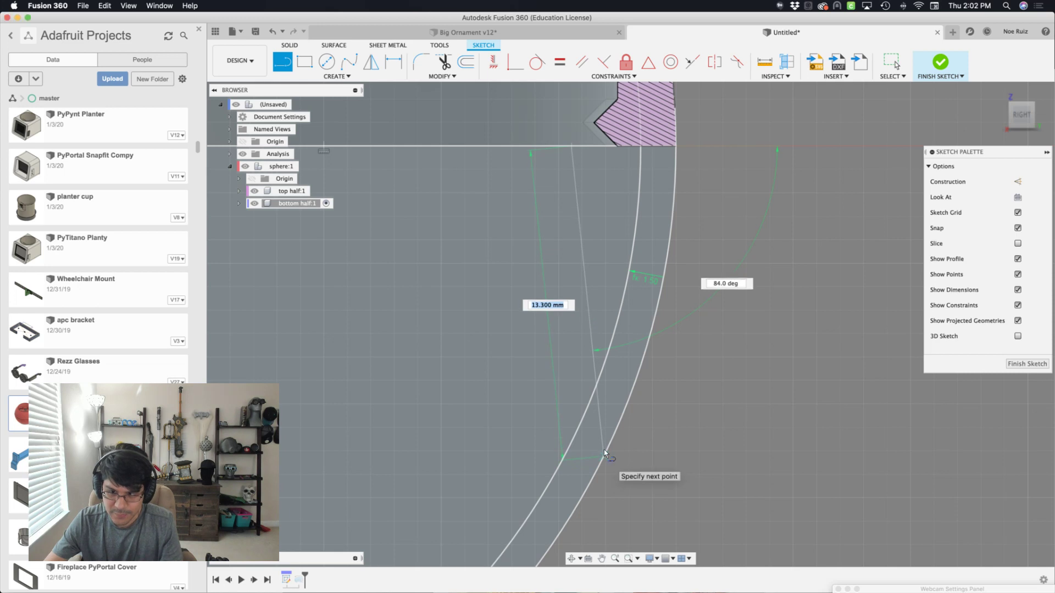
pyautogui.click(605, 451)
pyautogui.press('Escape')
# - Constrain the new line inside the bottom half's wall to be vertical
pyautogui.scroll(-2, 630, 284)
pyautogui.moveTo(631, 285); pyautogui.dragTo(662, 288, button='middle')
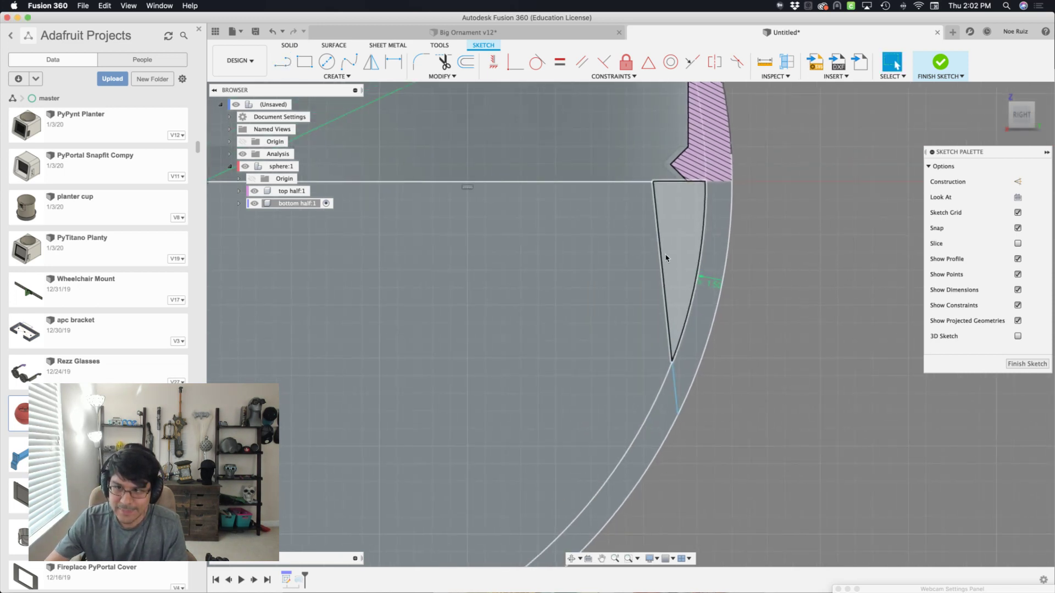
pyautogui.click(663, 257)
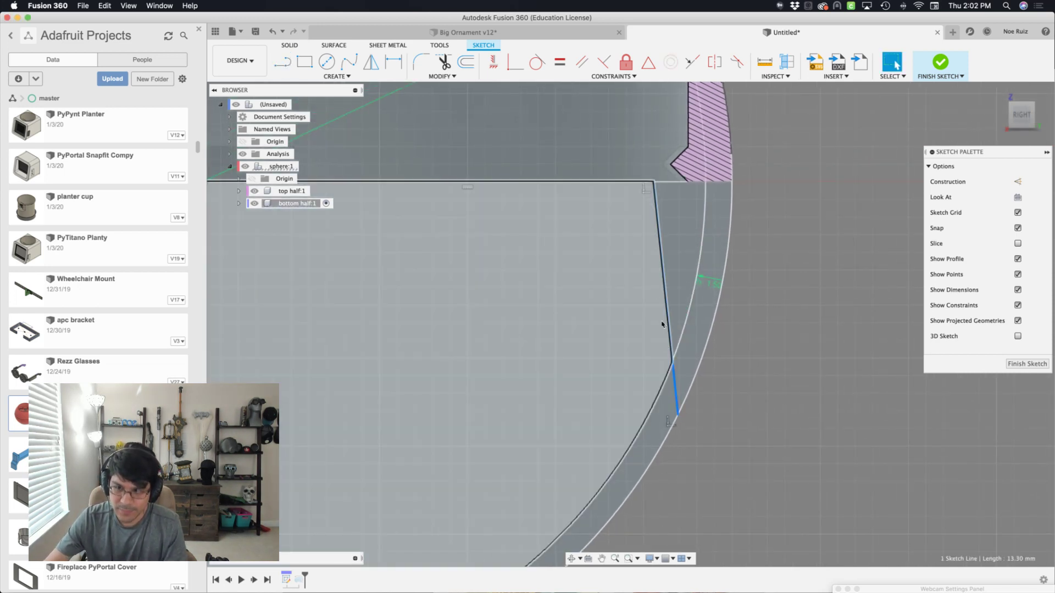
pyautogui.click(493, 62)
pyautogui.scroll(-1, 692, 239)
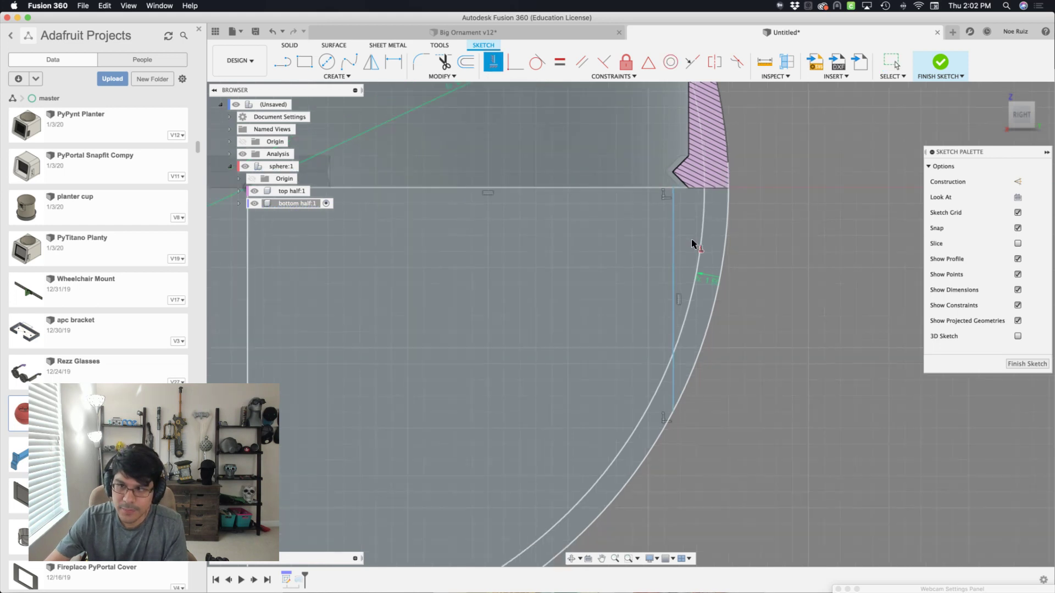
pyautogui.press('Escape')
pyautogui.moveTo(691, 246); pyautogui.dragTo(749, 254, button='middle')
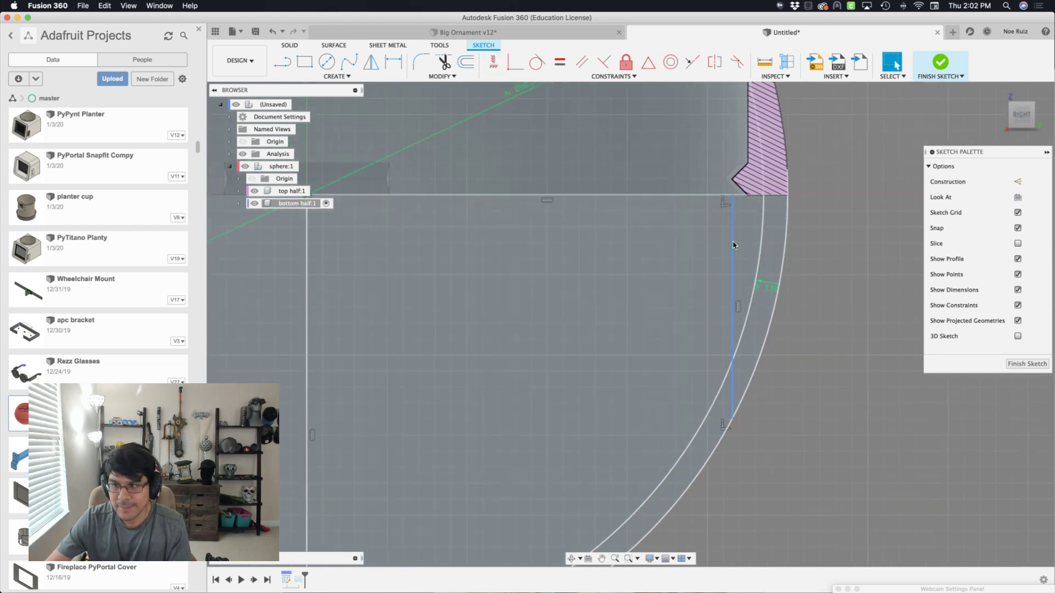
# - Dimension the vertical rim line from the sphere's centre with the copied expression ending in "thickness + 1 mm )" and finish the sketch
pyautogui.press('d')
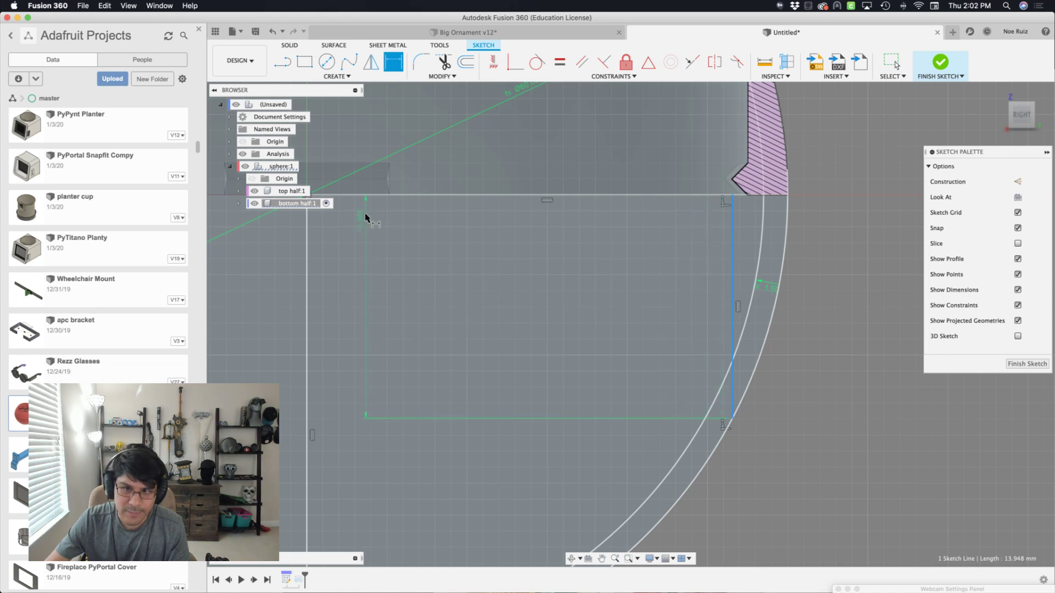
pyautogui.moveTo(365, 217); pyautogui.dragTo(501, 243, button='middle')
pyautogui.click(422, 205)
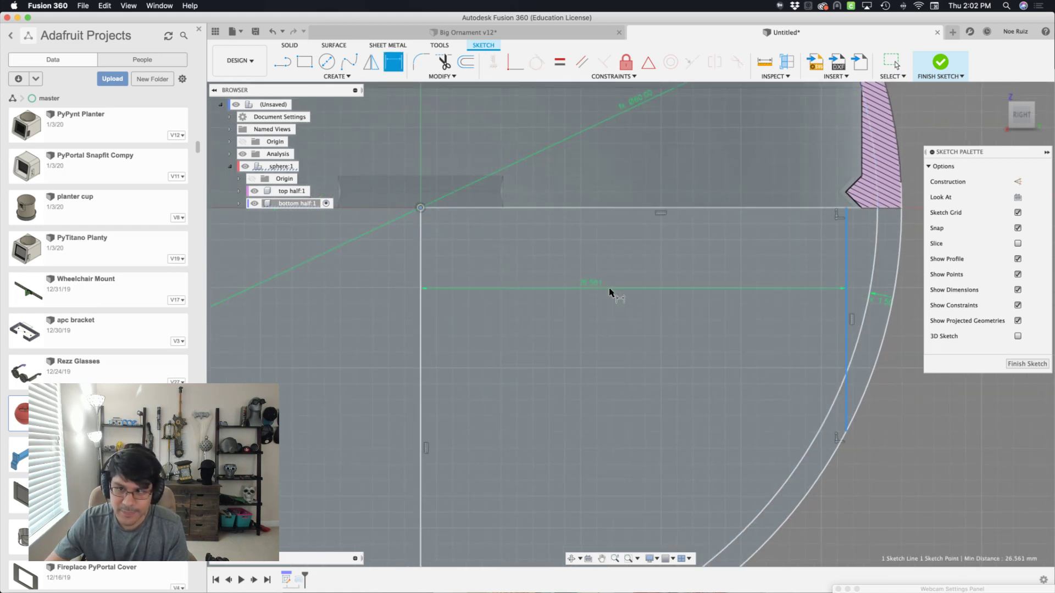
pyautogui.click(611, 294)
pyautogui.press('super+v')
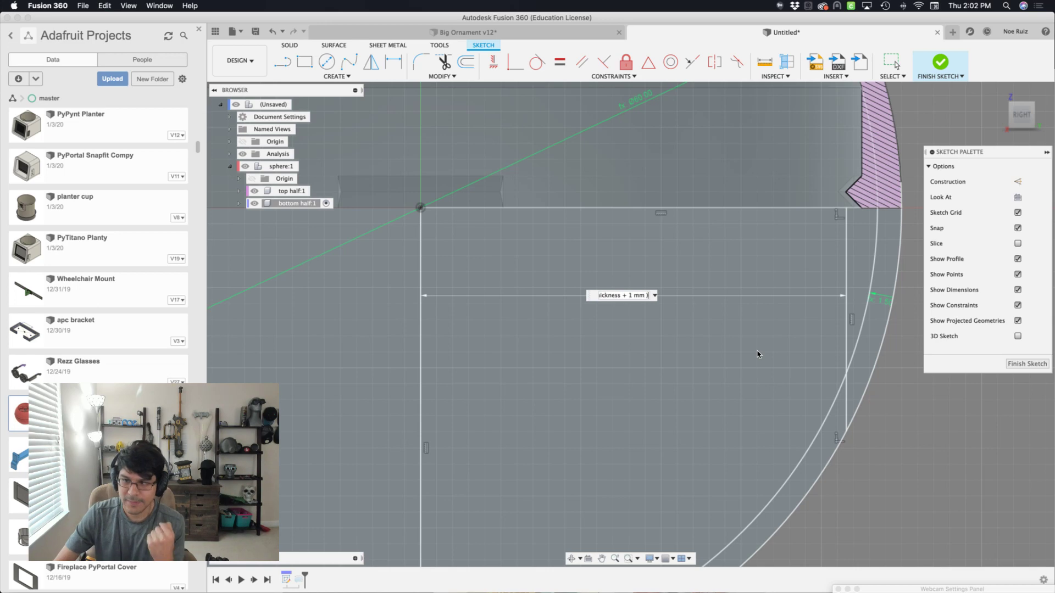
pyautogui.press('Return')
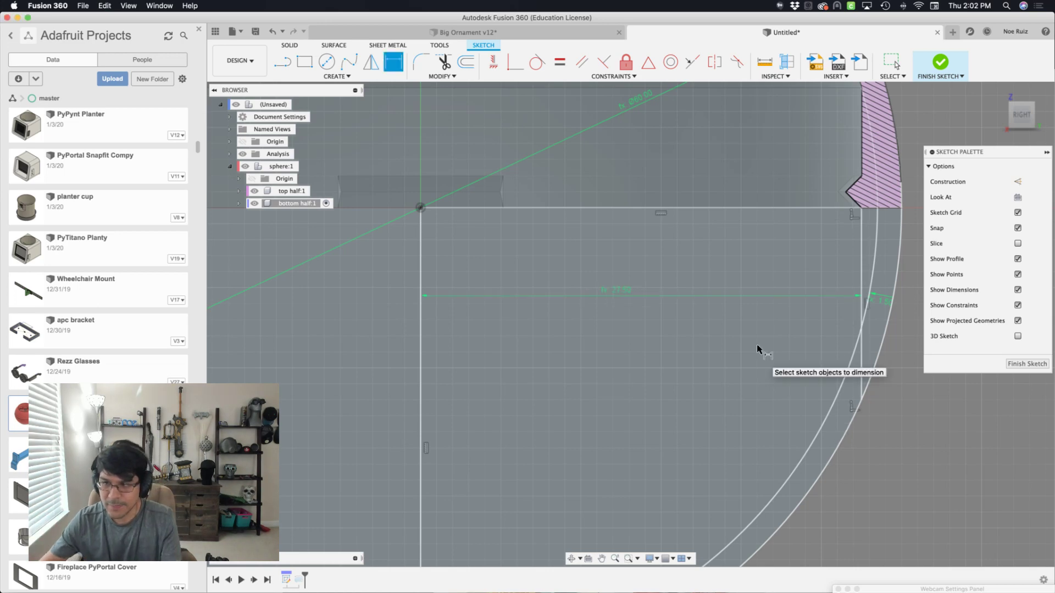
pyautogui.scroll(-3, 756, 344)
pyautogui.click(927, 69)
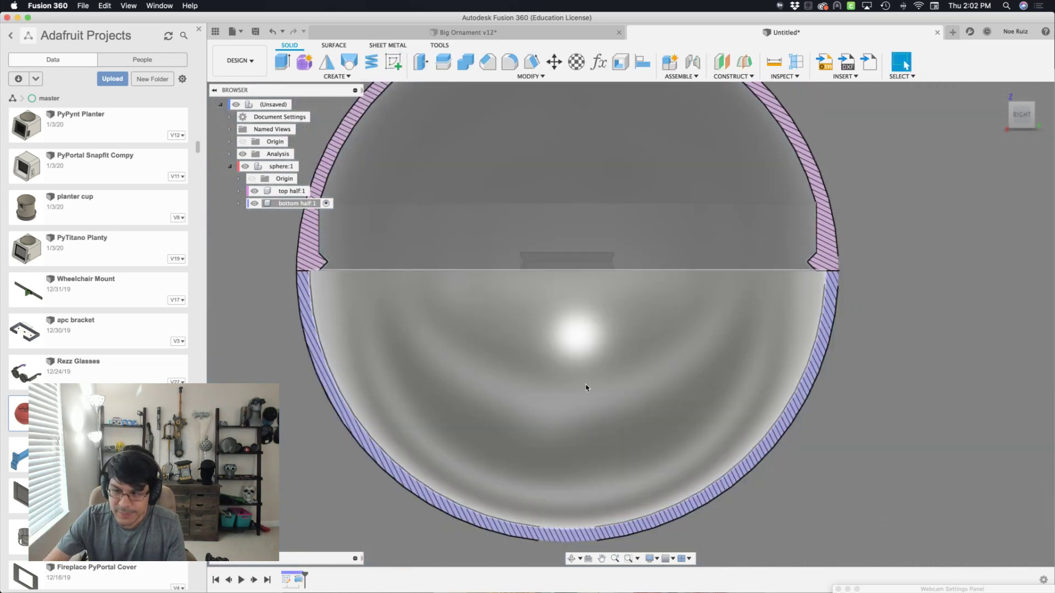
# - Edit the bottom half's revolve to include the thin profile between the vertical rim line and the inner arc
pyautogui.doubleClick(297, 576)
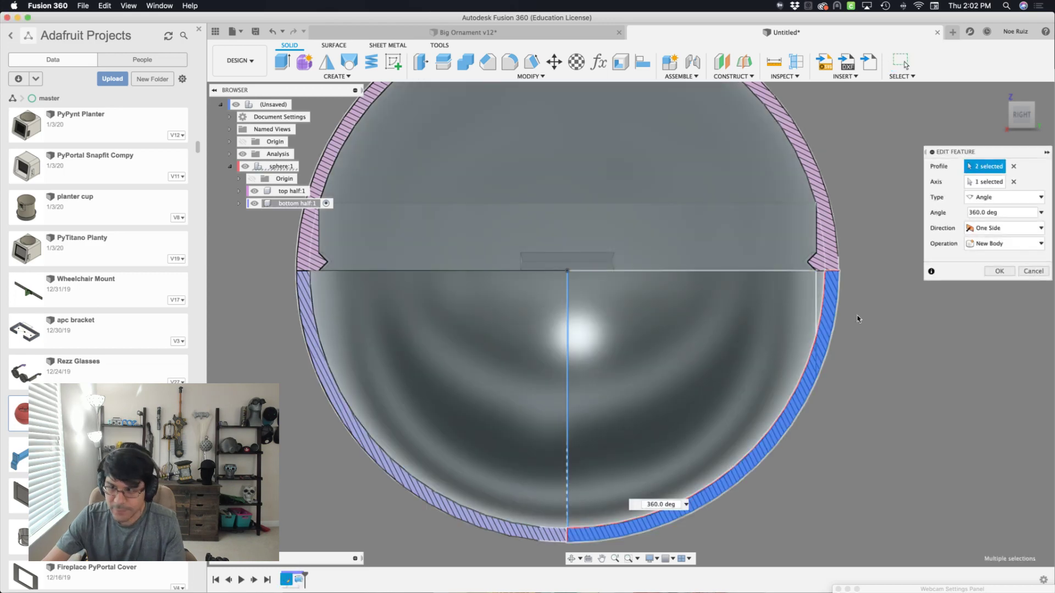
pyautogui.scroll(5, 833, 273)
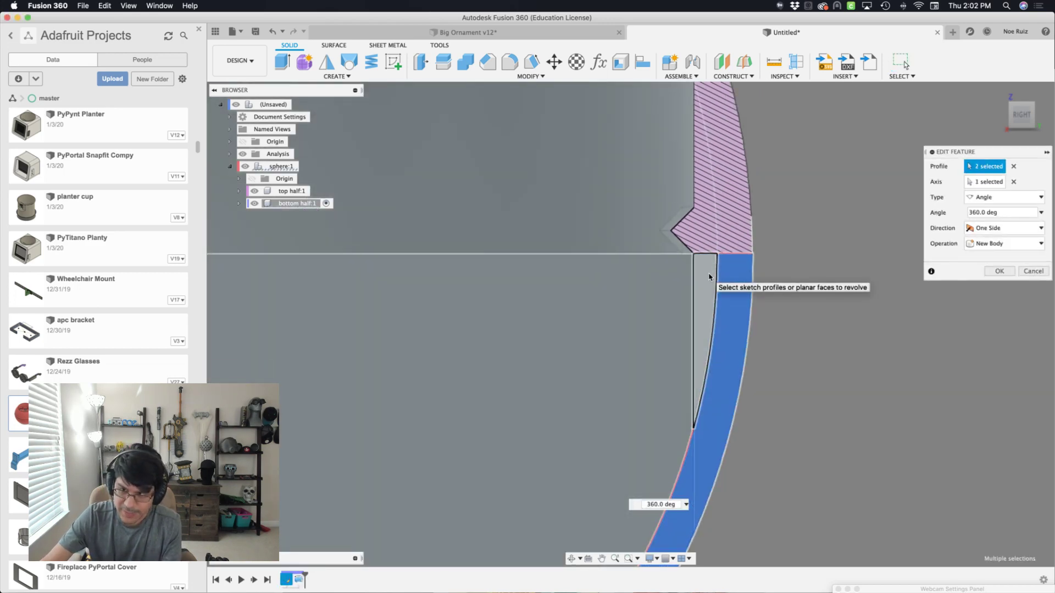
pyautogui.click(709, 277)
pyautogui.scroll(-5, 811, 224)
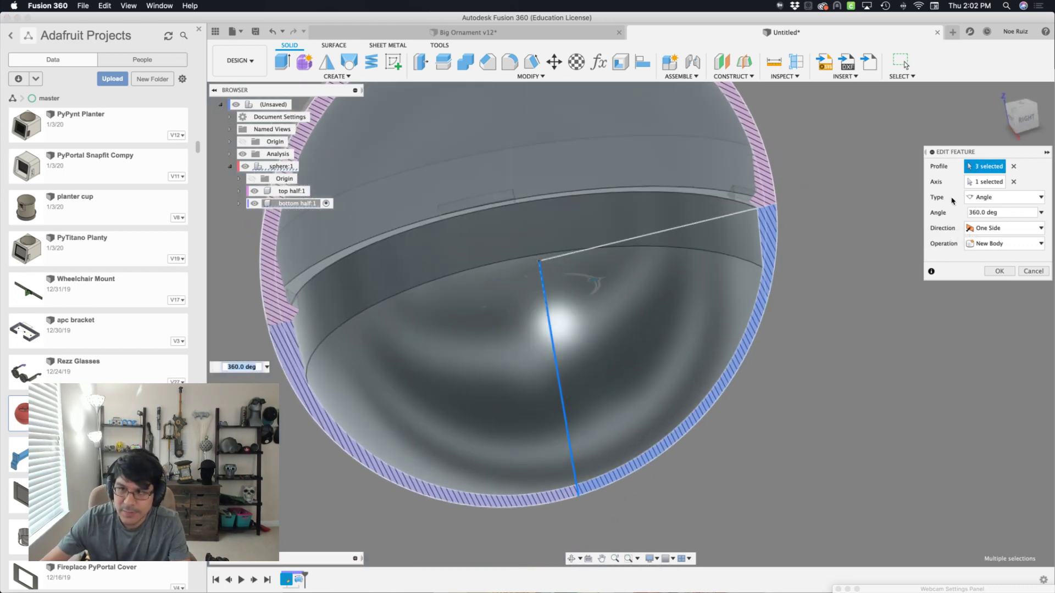
pyautogui.press('Return')
pyautogui.press('Return')
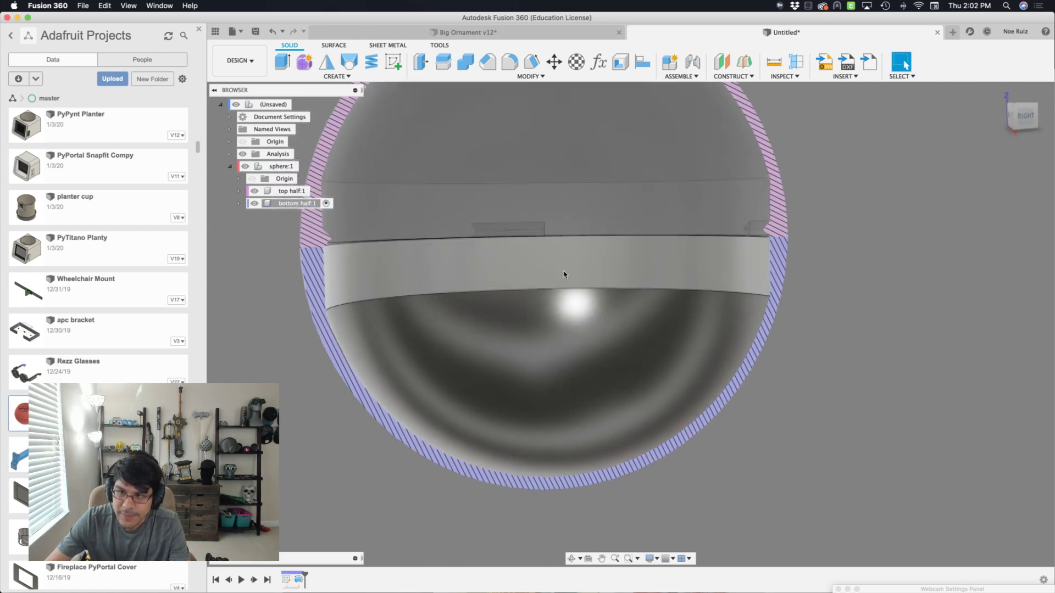
pyautogui.click(390, 257)
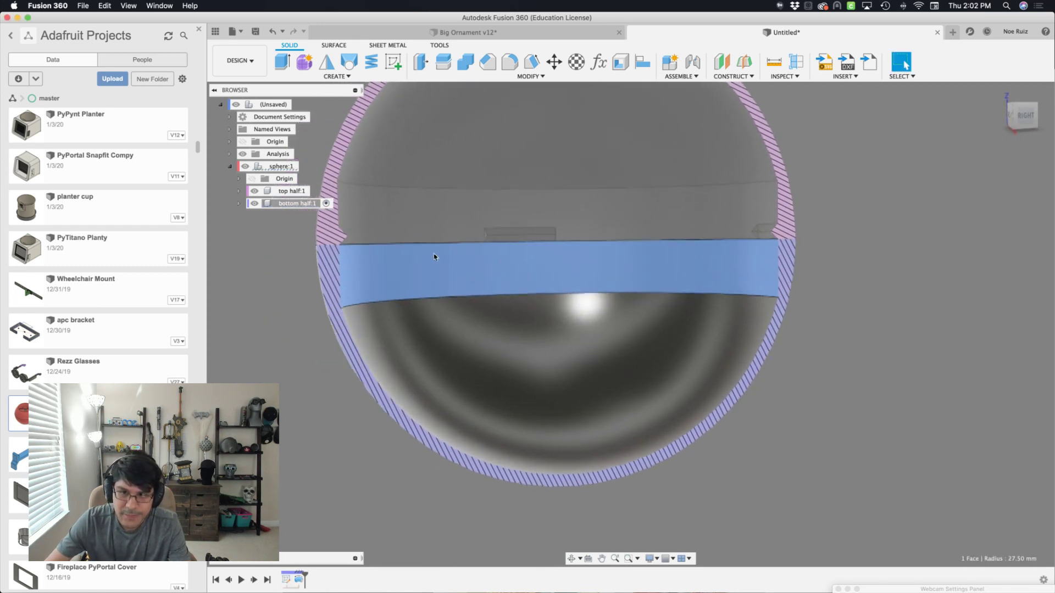
pyautogui.scroll(5, 852, 220)
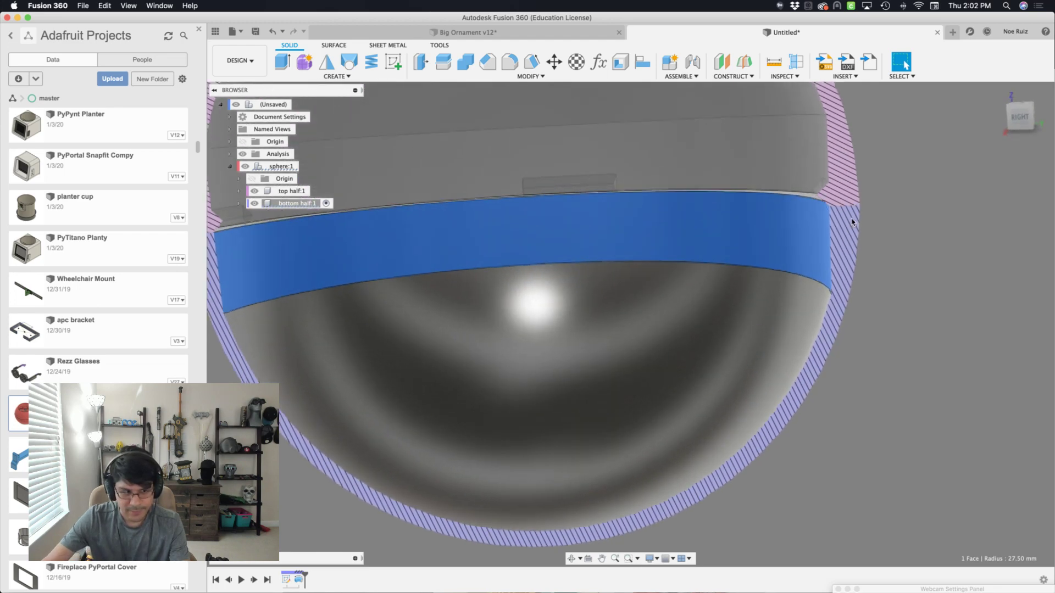
pyautogui.scroll(-5, 851, 221)
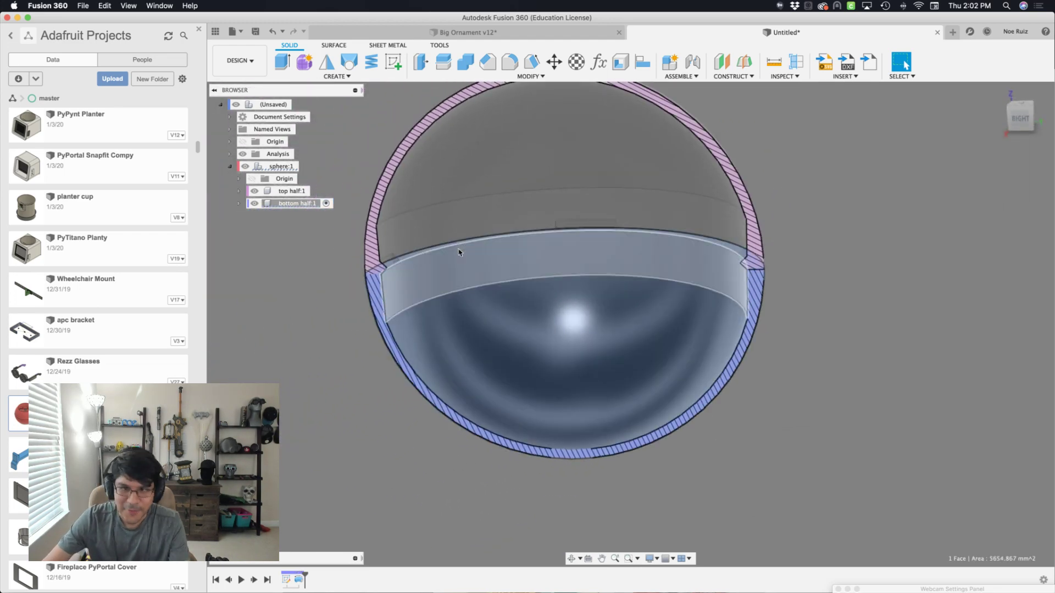
pyautogui.click(326, 294)
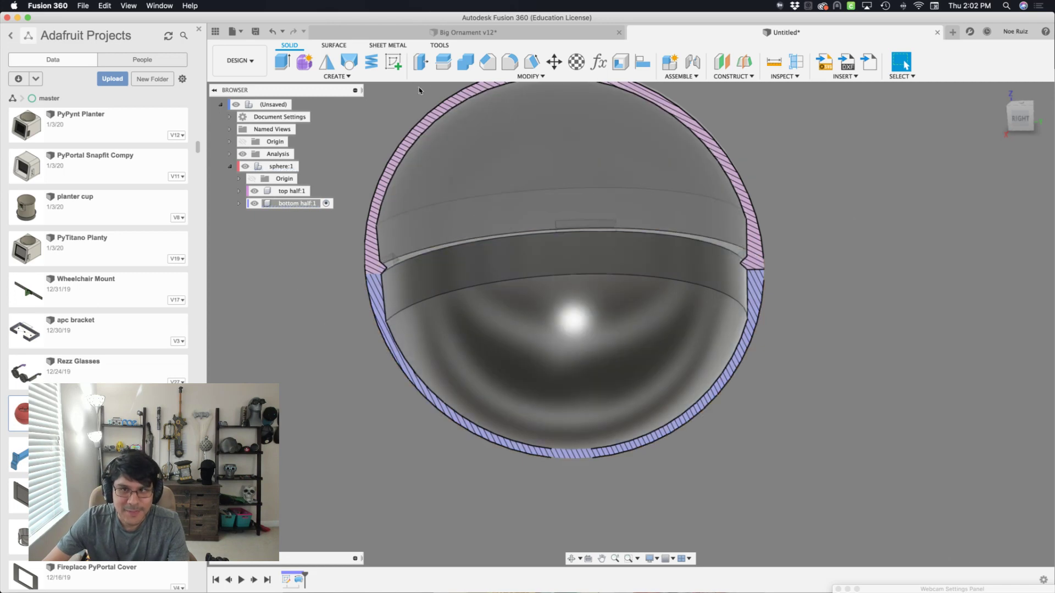
# - Start a new sketch for the bottom half on the vertical section plane, facing the V-shaped lip at the rim
pyautogui.click(393, 62)
pyautogui.click(602, 242)
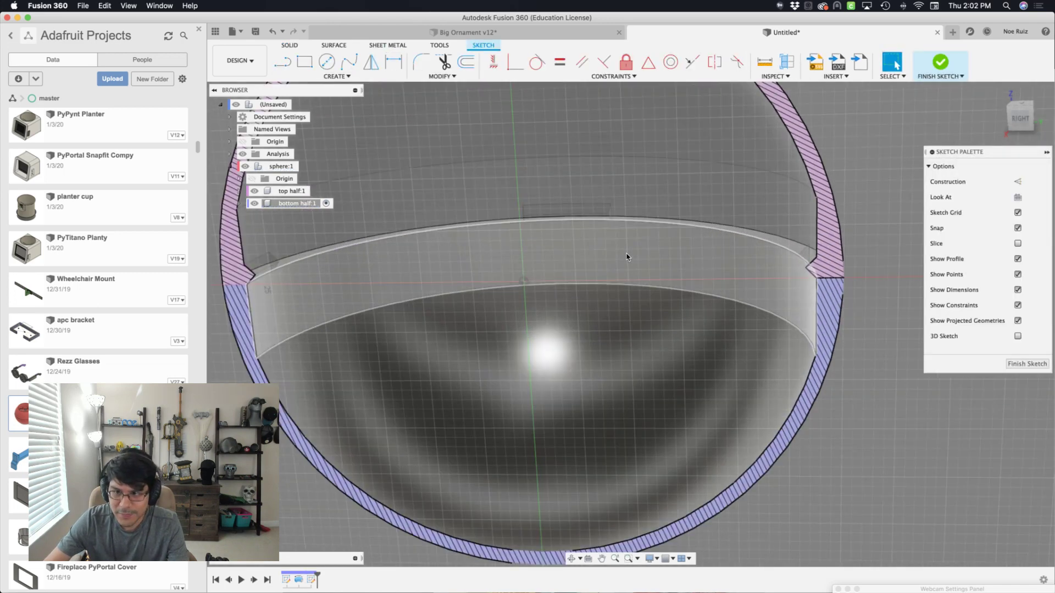
pyautogui.click(1017, 117)
pyautogui.scroll(6, 809, 266)
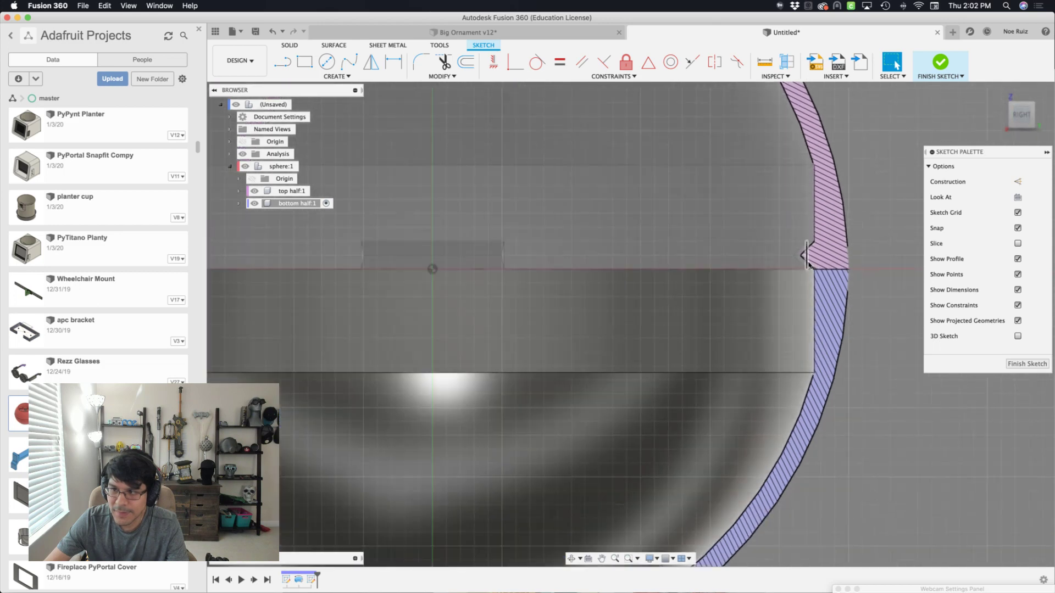
pyautogui.moveTo(741, 273)
pyautogui.mouseDown(button='middle')
pyautogui.moveTo(589, 299)
pyautogui.moveTo(575, 312)
pyautogui.mouseUp(button='middle')
# - Draw a closed six-sided chevron inside the top half's lip, with an upper inner edge about 2.3 mm and a lower outer edge about 4.9 mm
pyautogui.press('l')
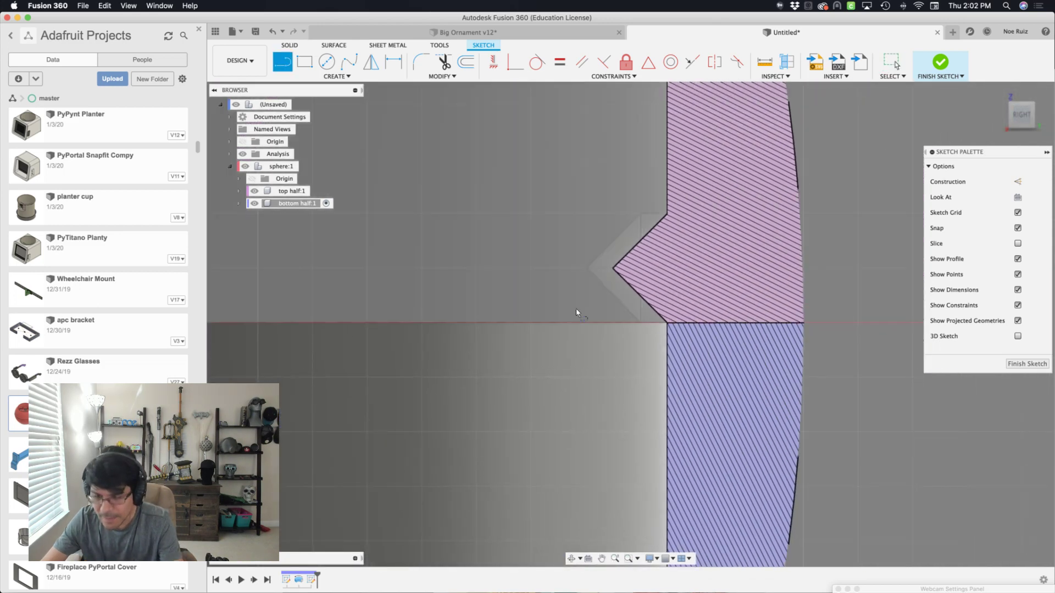
pyautogui.click(638, 373)
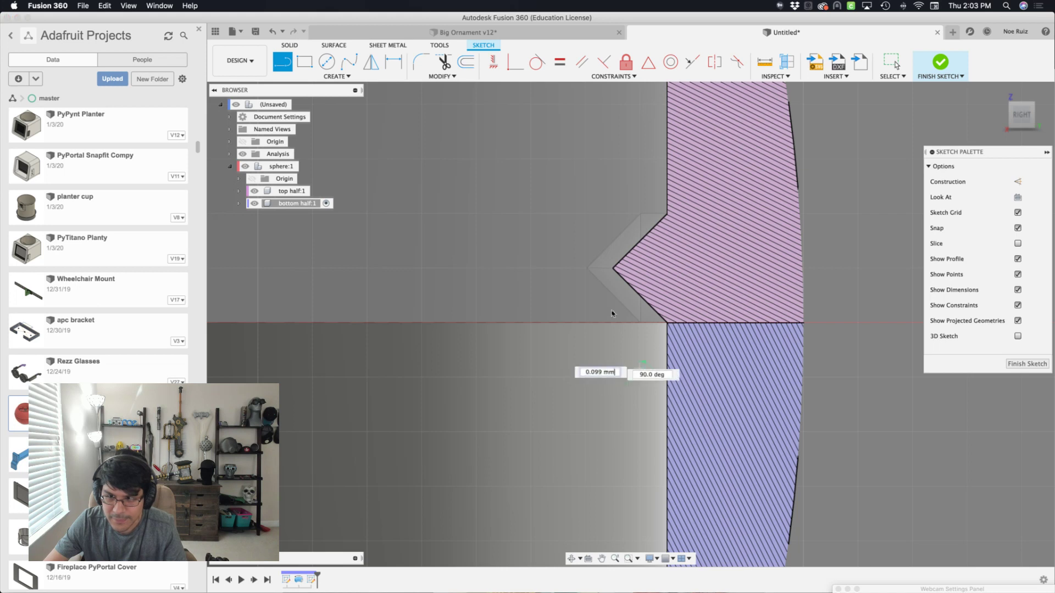
pyautogui.click(557, 268)
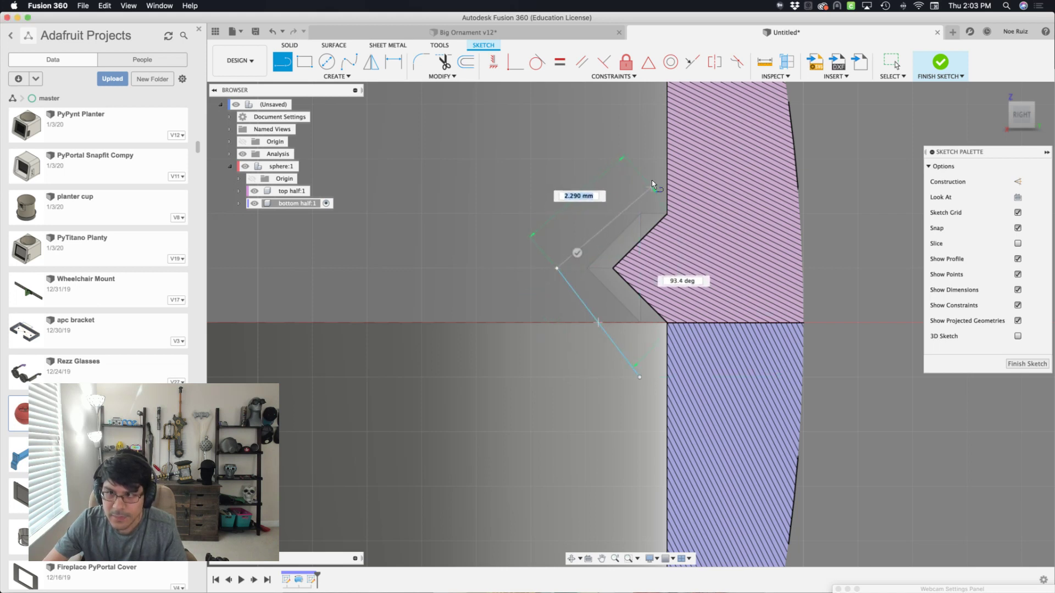
pyautogui.click(652, 186)
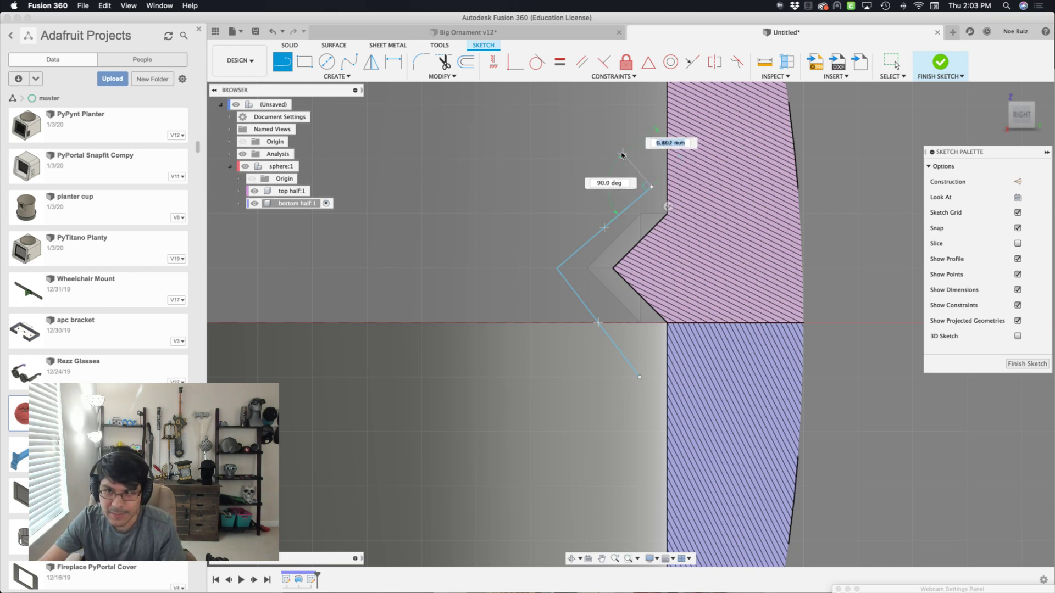
pyautogui.click(621, 150)
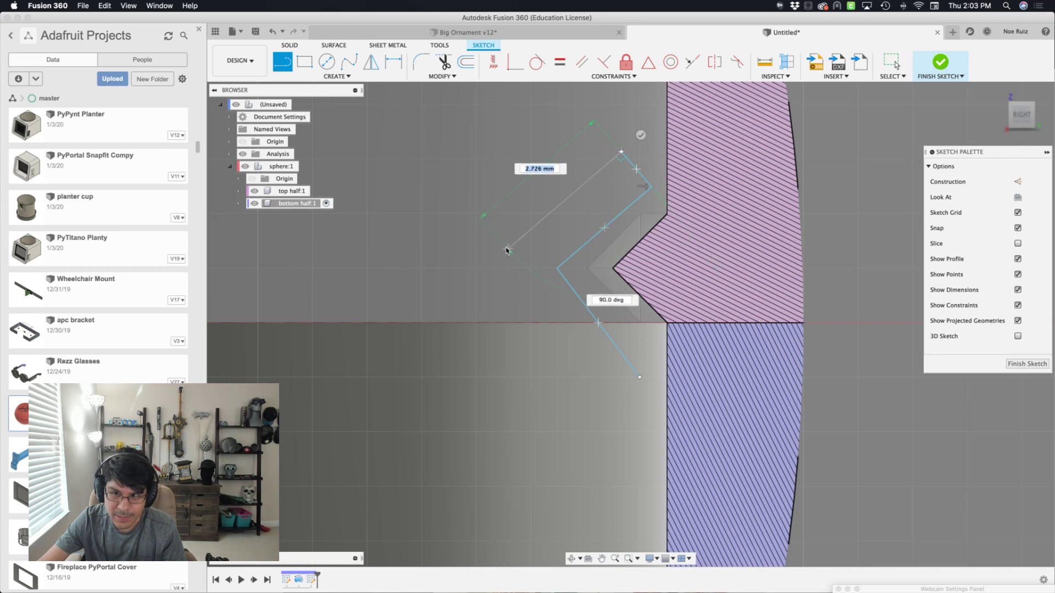
pyautogui.click(490, 263)
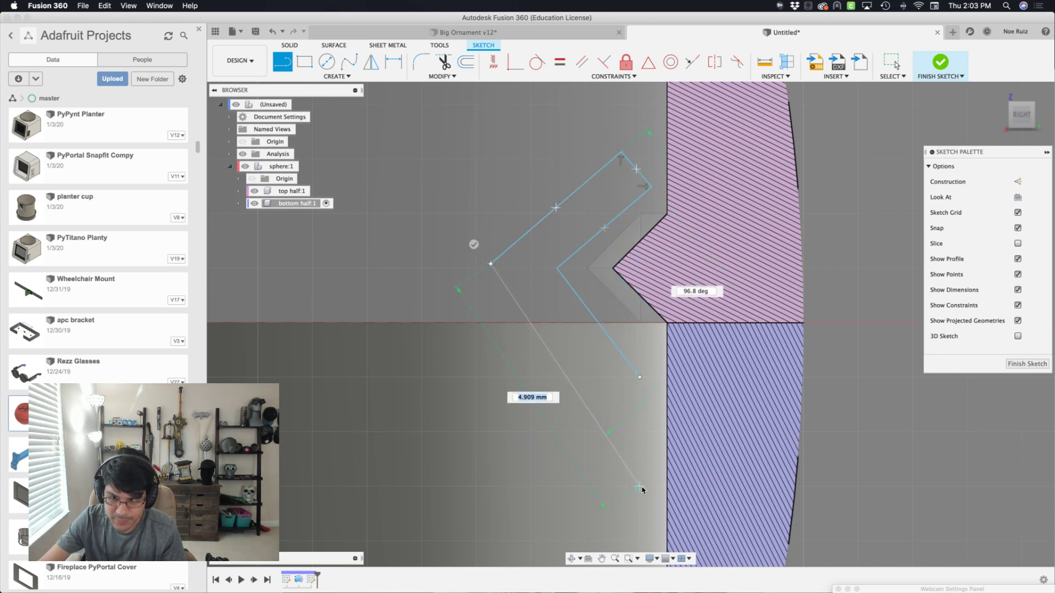
pyautogui.click(640, 486)
pyautogui.click(640, 378)
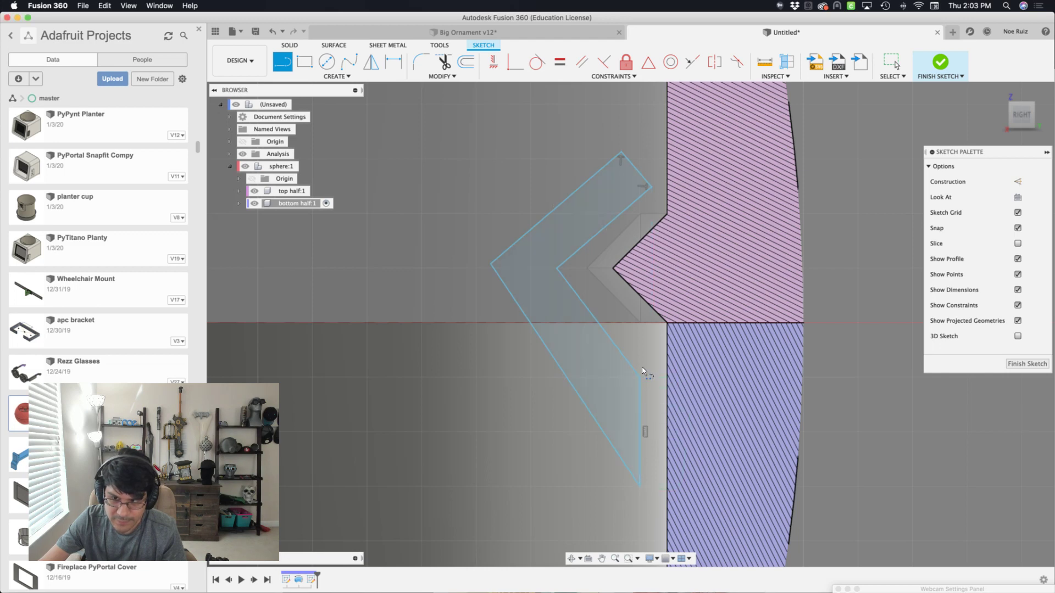
pyautogui.scroll(2, 632, 341)
pyautogui.press('Escape')
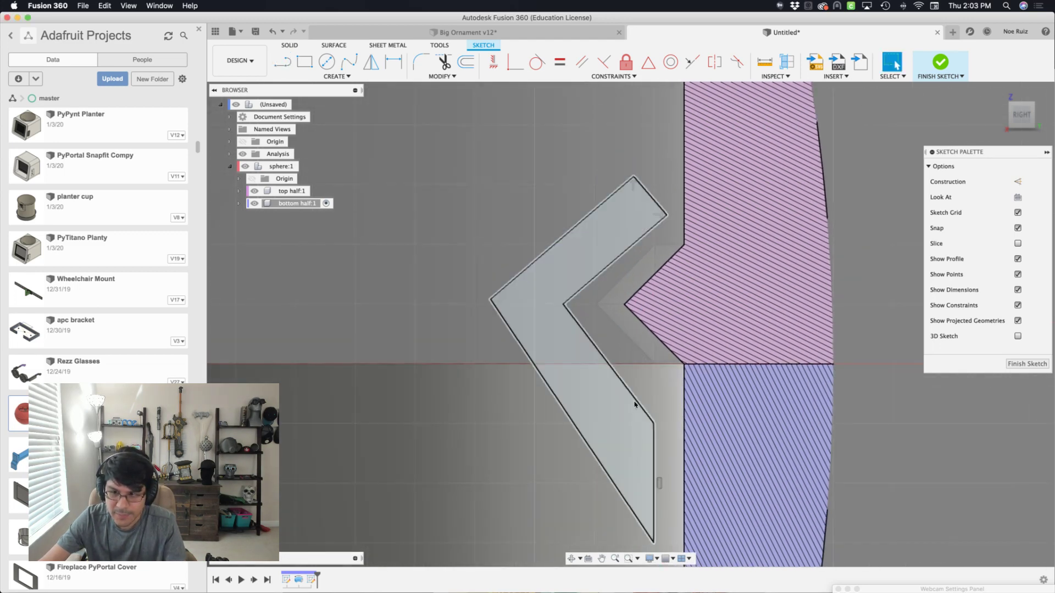
# - Constrain the chevron's two outer edges to be perpendicular to each other
pyautogui.moveTo(637, 394); pyautogui.dragTo(662, 341, button='middle')
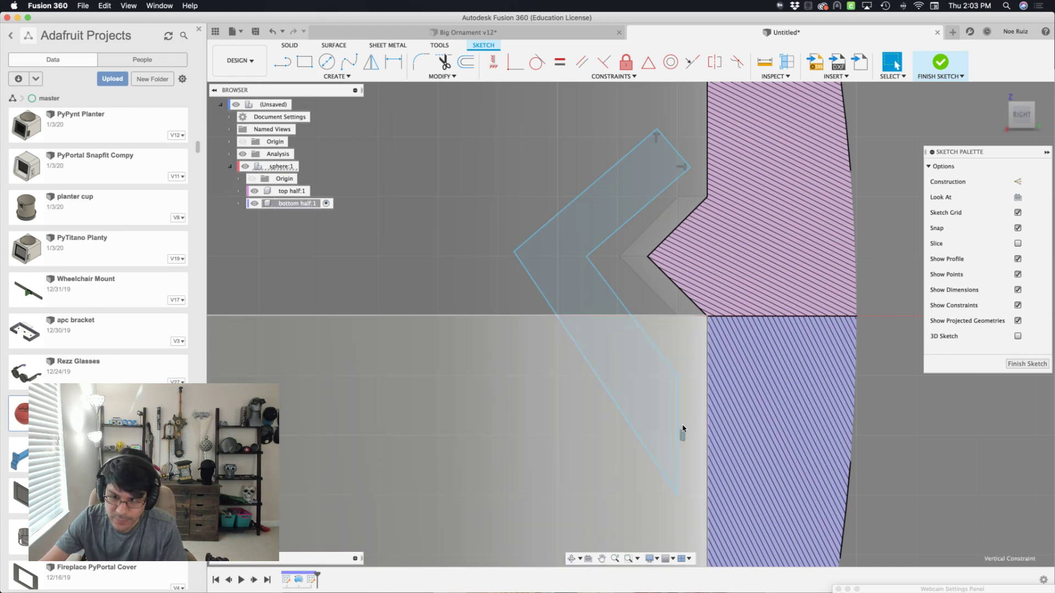
pyautogui.moveTo(681, 426); pyautogui.dragTo(653, 396)
pyautogui.press('Escape')
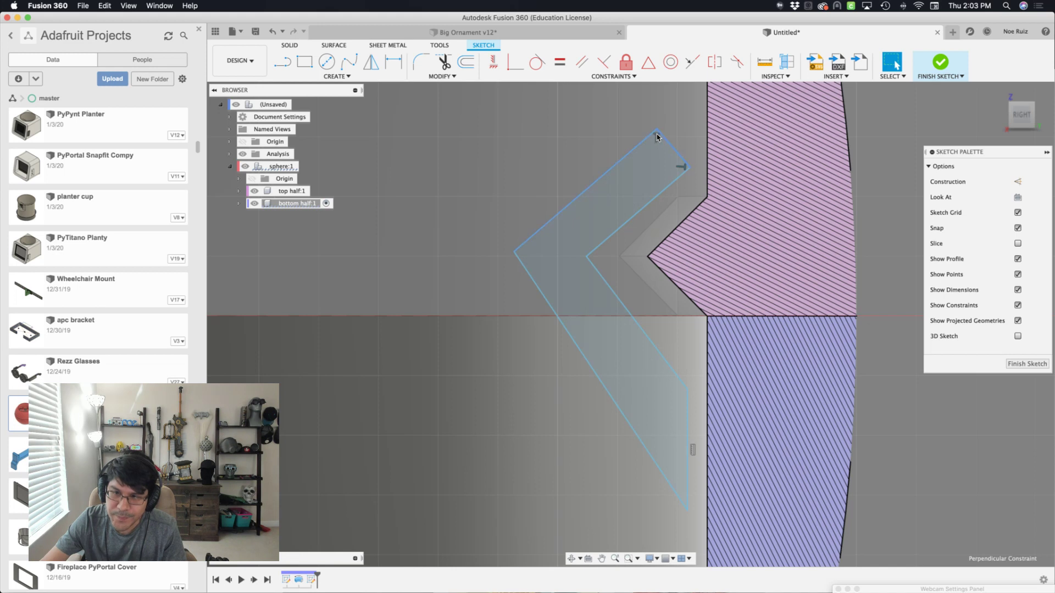
pyautogui.click(520, 247)
pyautogui.keyDown('shift'); pyautogui.click(529, 275); pyautogui.keyUp('shift')
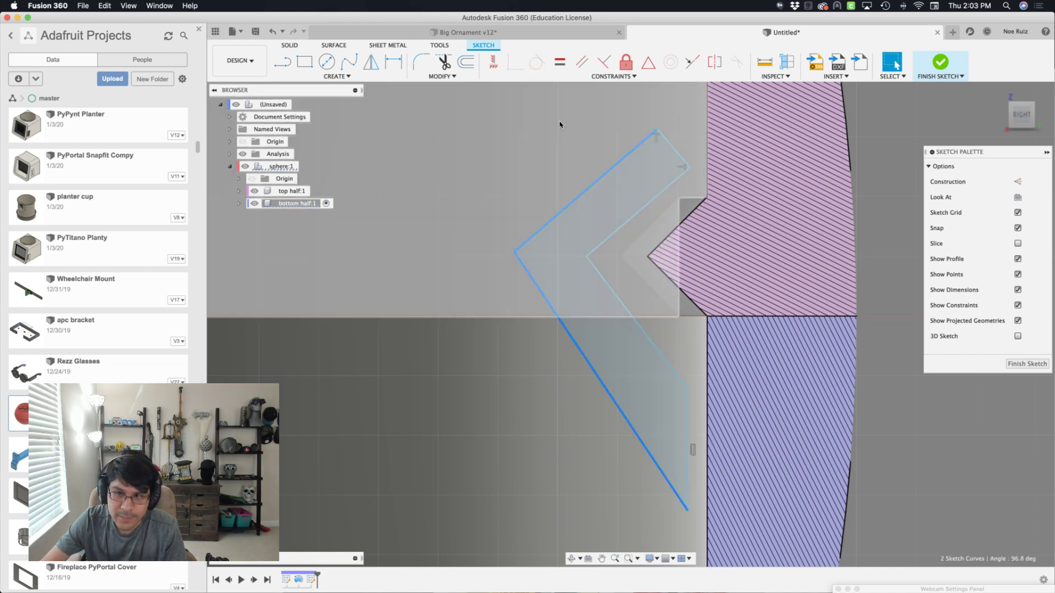
pyautogui.click(604, 62)
pyautogui.press('Escape')
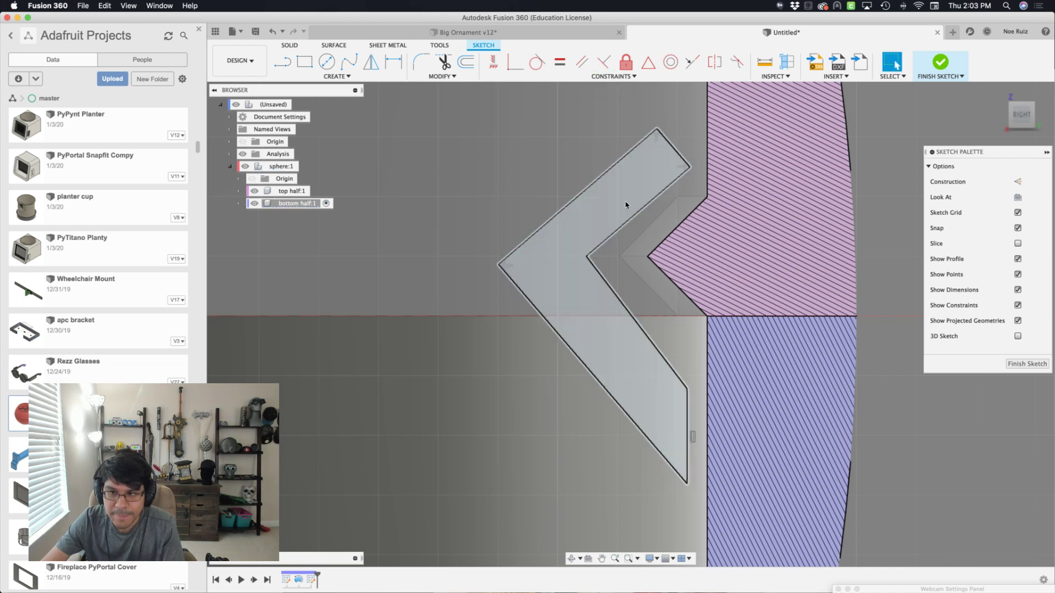
# - Constrain the chevron's lower inner and lower outer edges to be parallel, then test-move the profile and undo the last move
pyautogui.moveTo(609, 235)
pyautogui.mouseDown()
pyautogui.moveTo(603, 230)
pyautogui.moveTo(615, 243)
pyautogui.mouseUp()
pyautogui.moveTo(626, 307); pyautogui.dragTo(622, 309)
pyautogui.keyDown('shift'); pyautogui.click(541, 309); pyautogui.keyUp('shift')
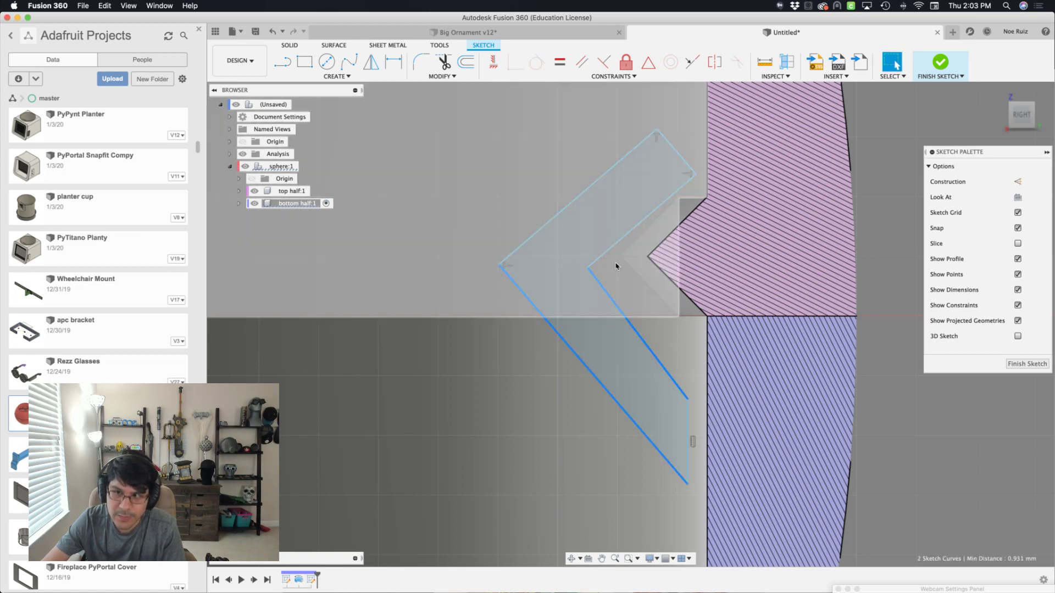
pyautogui.click(583, 60)
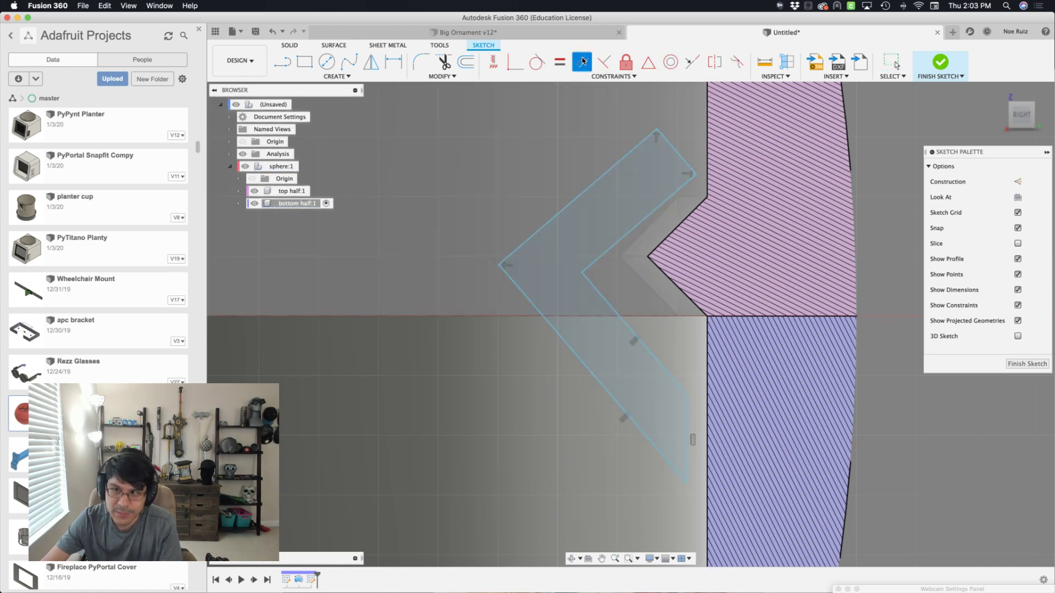
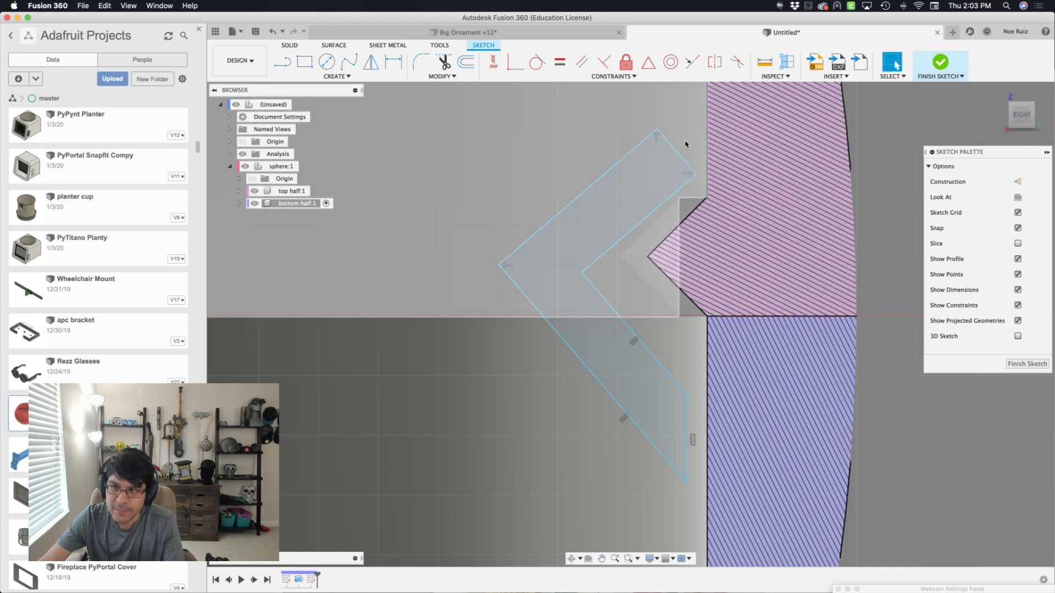
pyautogui.moveTo(684, 159); pyautogui.dragTo(648, 195)
pyautogui.press('super+z')
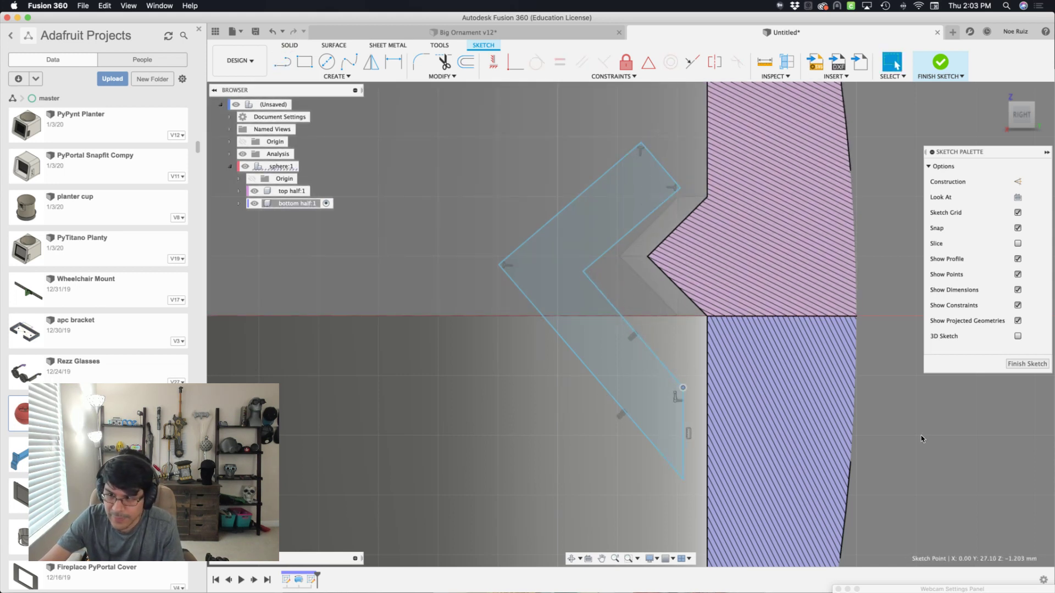
# - Add a construction line about 3.3 mm long across the chevron's opening, joining the free ends of its two inner edges
pyautogui.press('l')
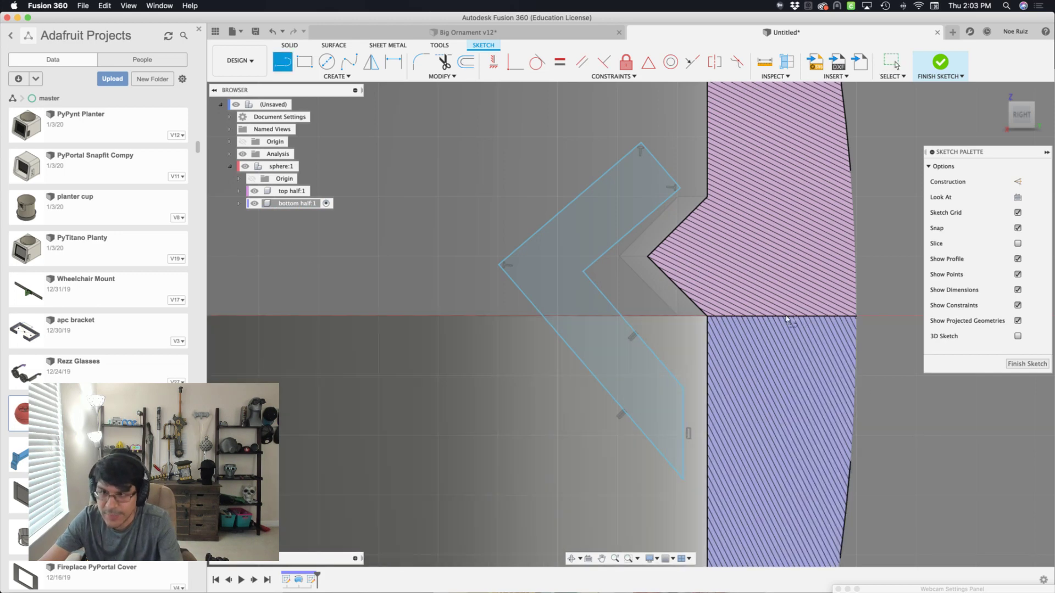
pyautogui.scroll(2, 685, 387)
pyautogui.click(683, 372)
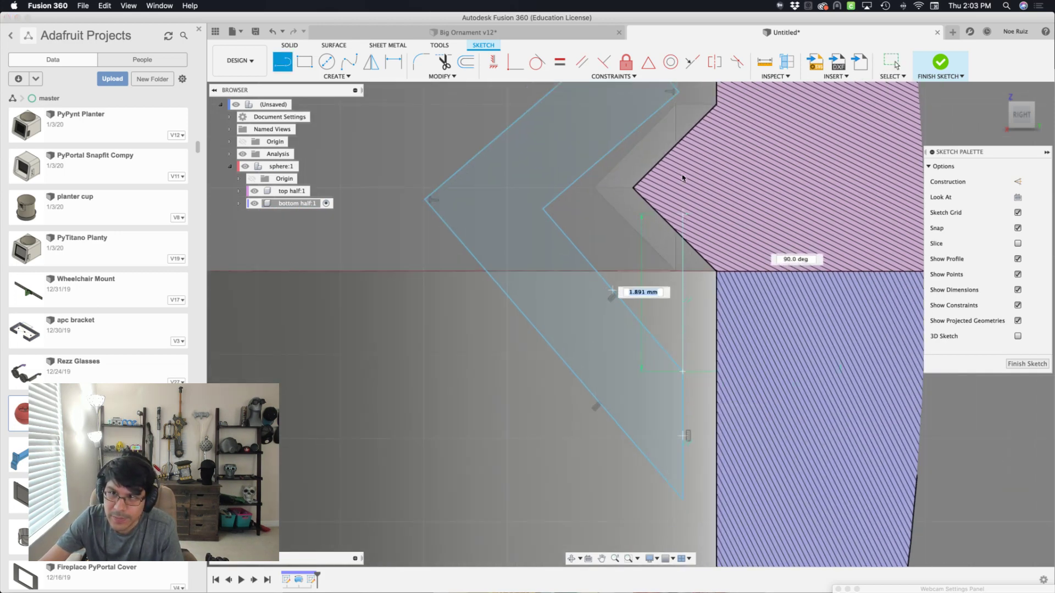
pyautogui.click(679, 95)
pyautogui.press('Escape')
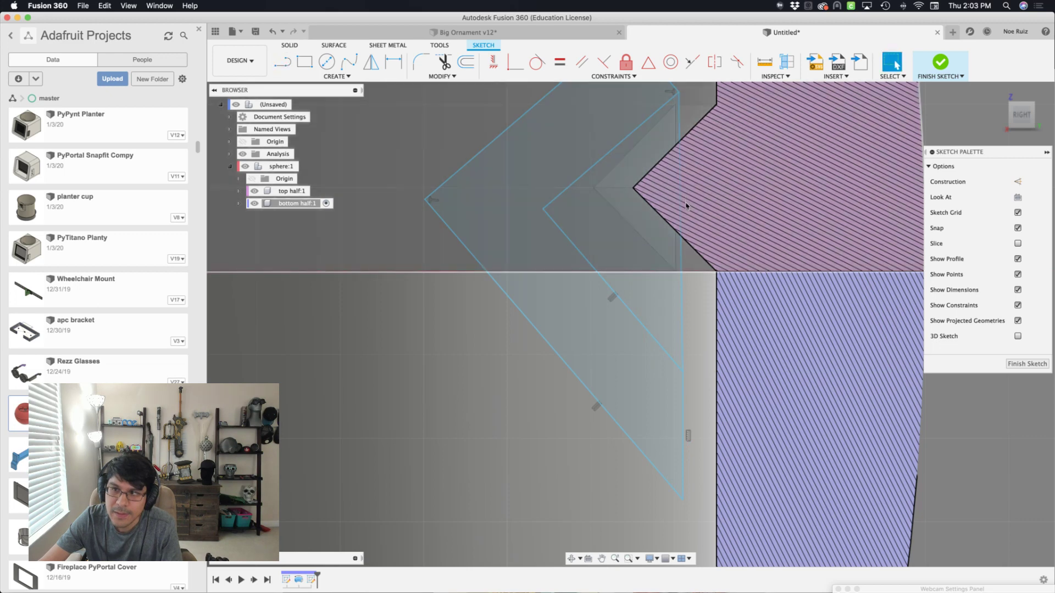
pyautogui.scroll(-2, 685, 194)
pyautogui.moveTo(680, 268); pyautogui.dragTo(694, 334, button='middle')
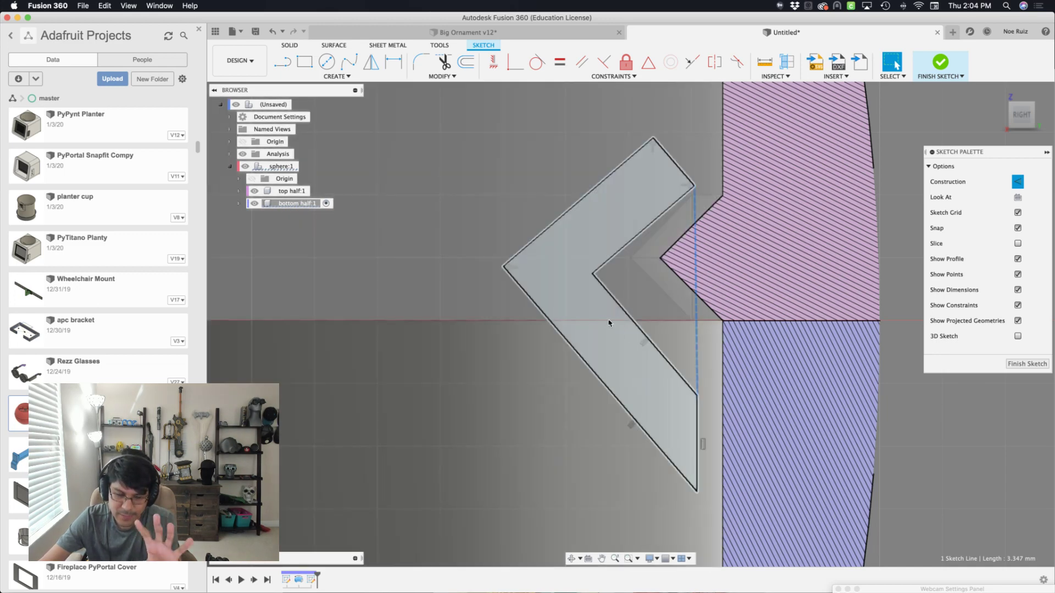
# - Dimension the construction line across the chevron's opening to a vertical length of 2 mm
pyautogui.click(609, 323)
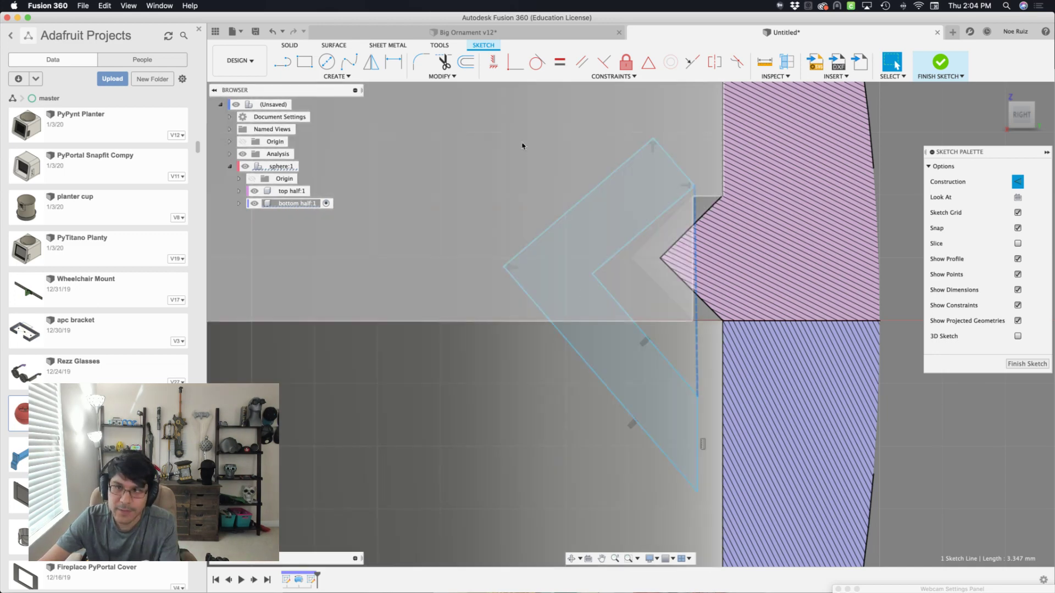
pyautogui.click(494, 69)
pyautogui.click(907, 381)
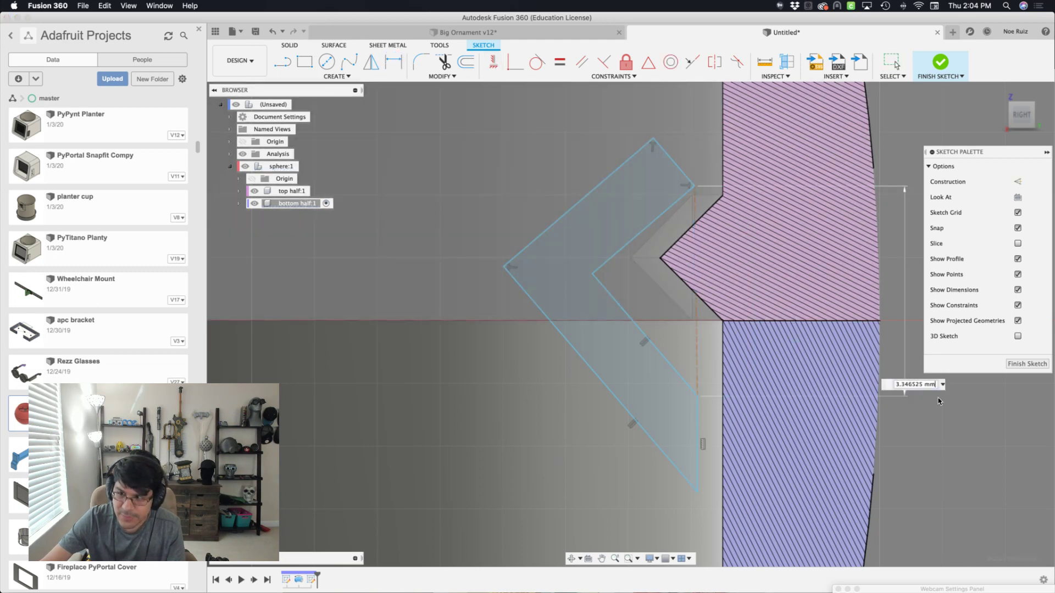
pyautogui.write('2')
pyautogui.press('Return')
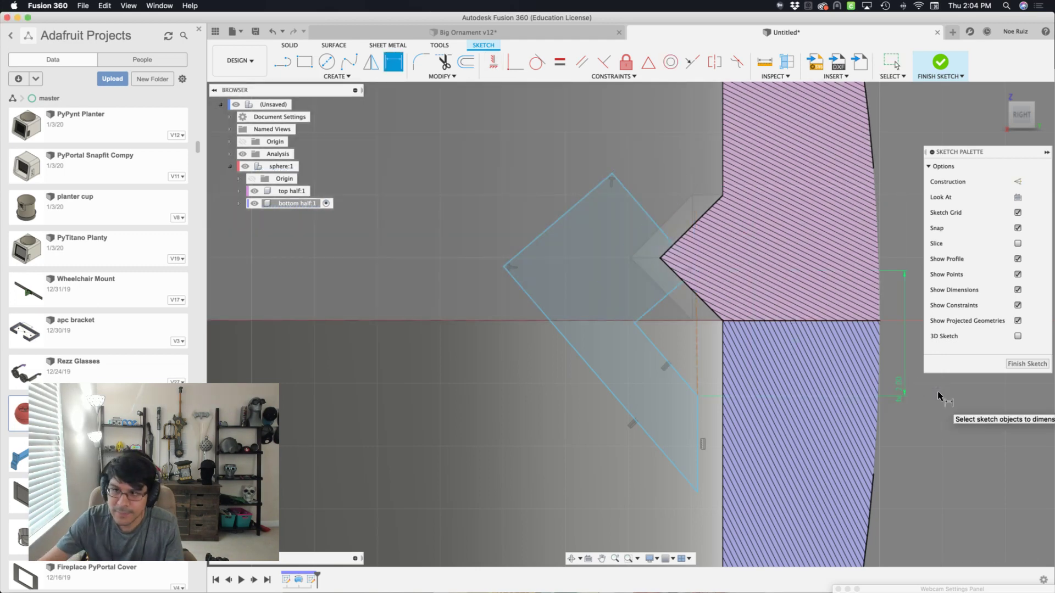
pyautogui.press('Escape')
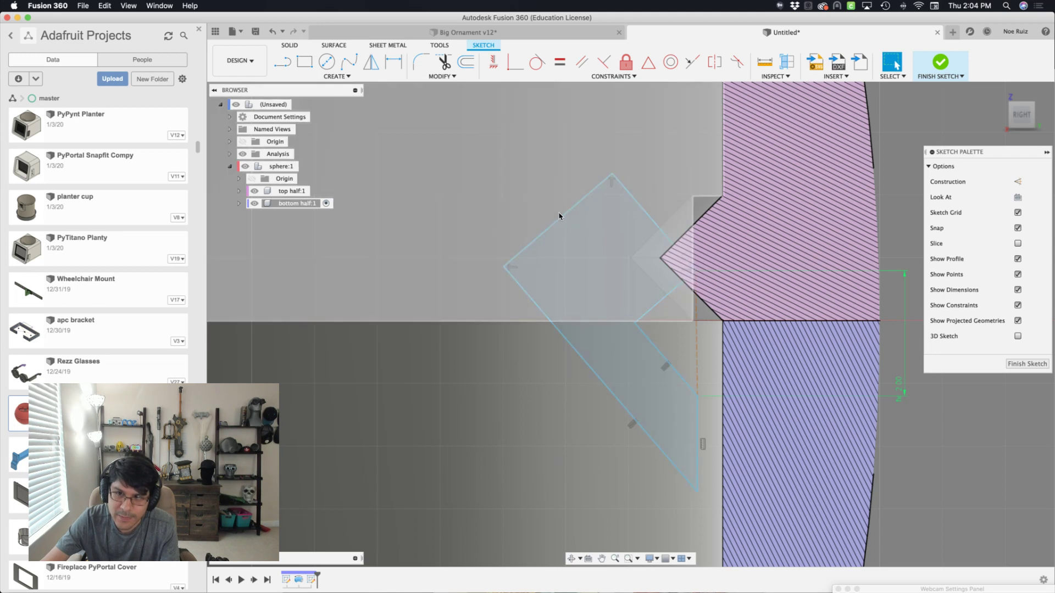
# - Move the chevron's upper outer edge closer to the lip and dimension its short upper end edge to 1.5 mm
pyautogui.click(613, 275)
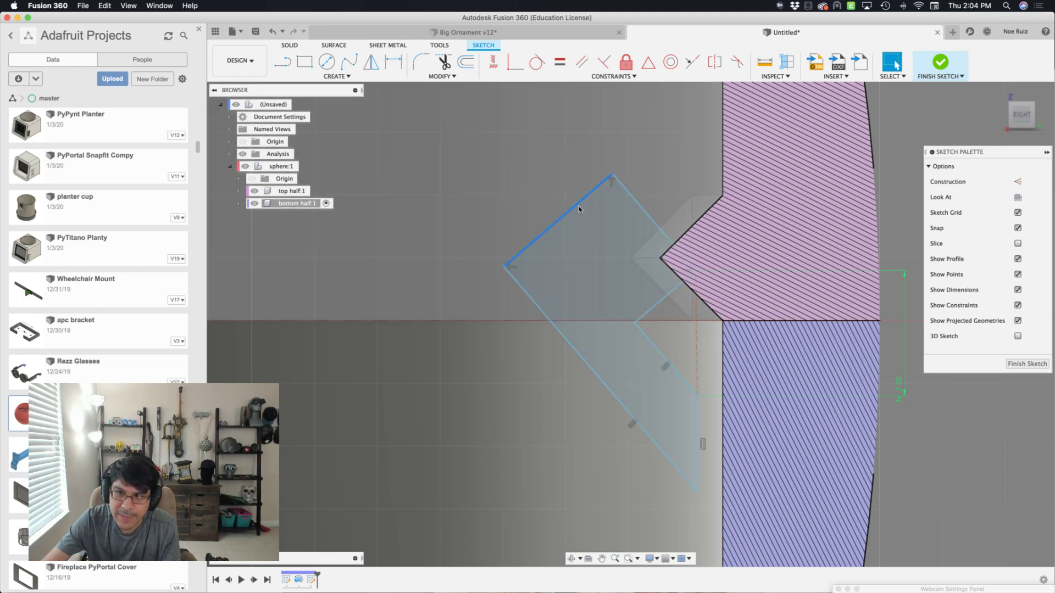
pyautogui.moveTo(579, 209); pyautogui.dragTo(656, 217)
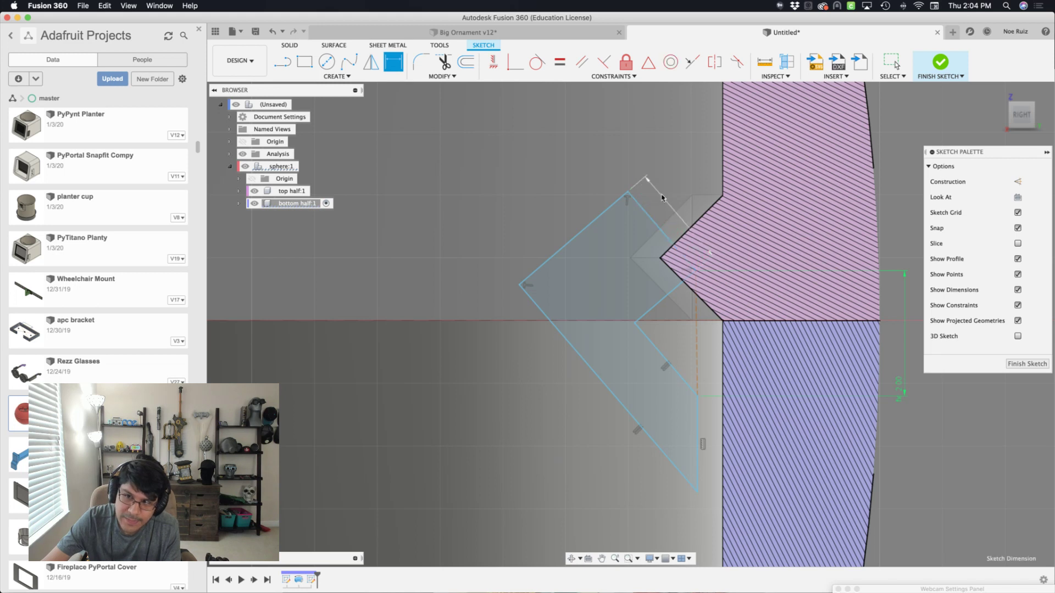
pyautogui.click(663, 198)
pyautogui.press('Return')
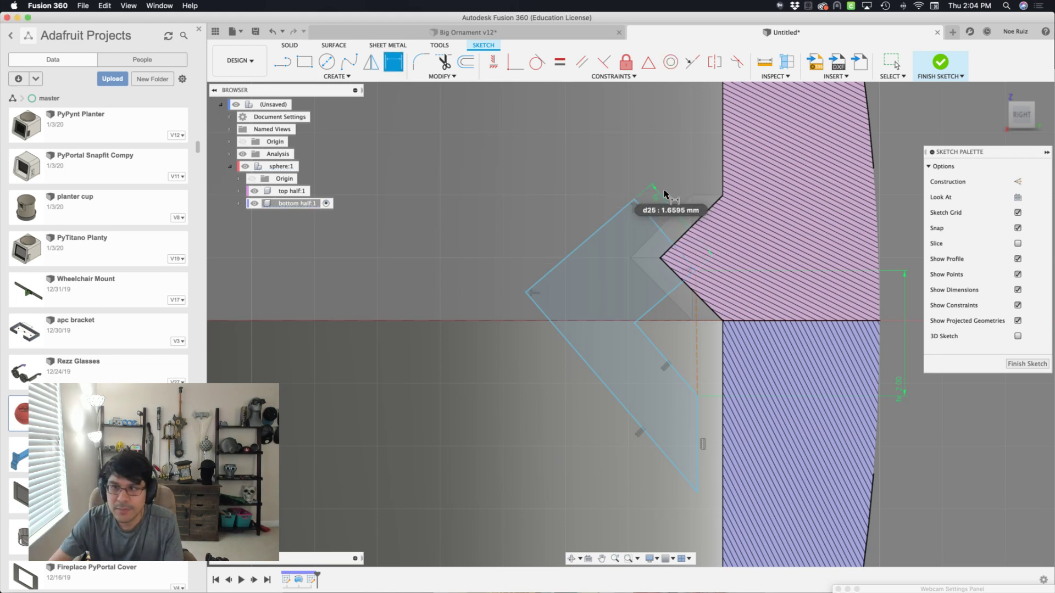
pyautogui.press('Escape')
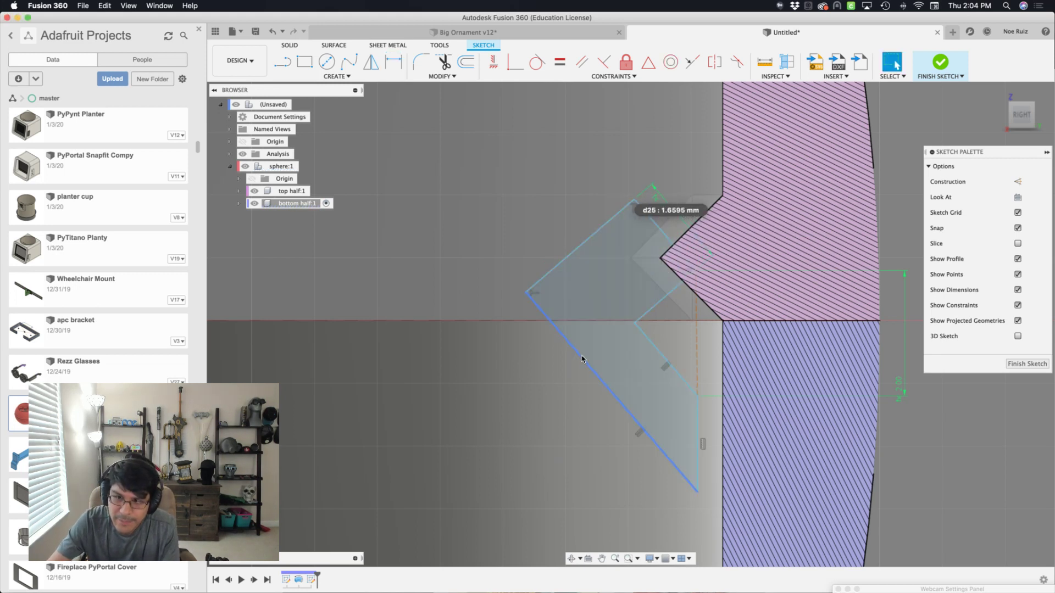
# - Dimension the distance between the chevron's lower inner and lower outer edges to 1.5 mm
pyautogui.moveTo(581, 358)
pyautogui.mouseDown()
pyautogui.moveTo(619, 353)
pyautogui.moveTo(577, 367)
pyautogui.mouseUp()
pyautogui.click(659, 351)
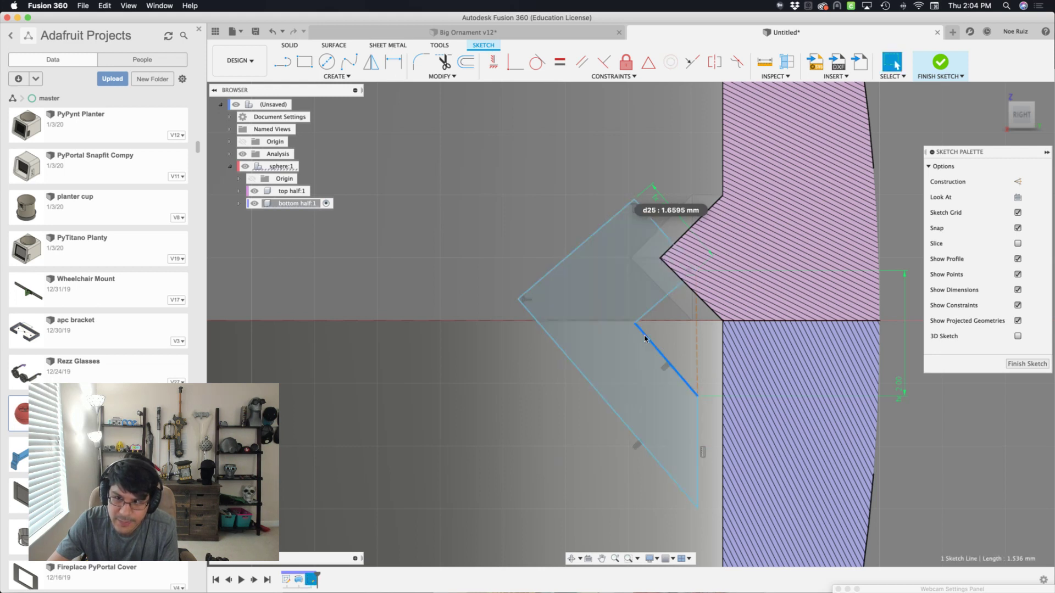
pyautogui.keyDown('shift'); pyautogui.click(601, 391); pyautogui.keyUp('shift')
pyautogui.press('d')
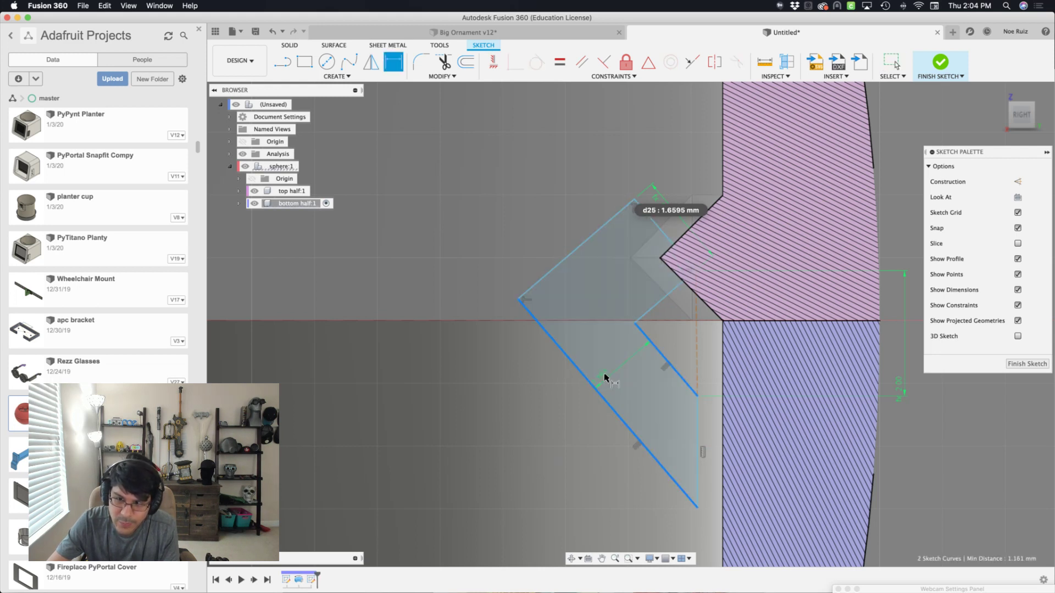
pyautogui.click(632, 374)
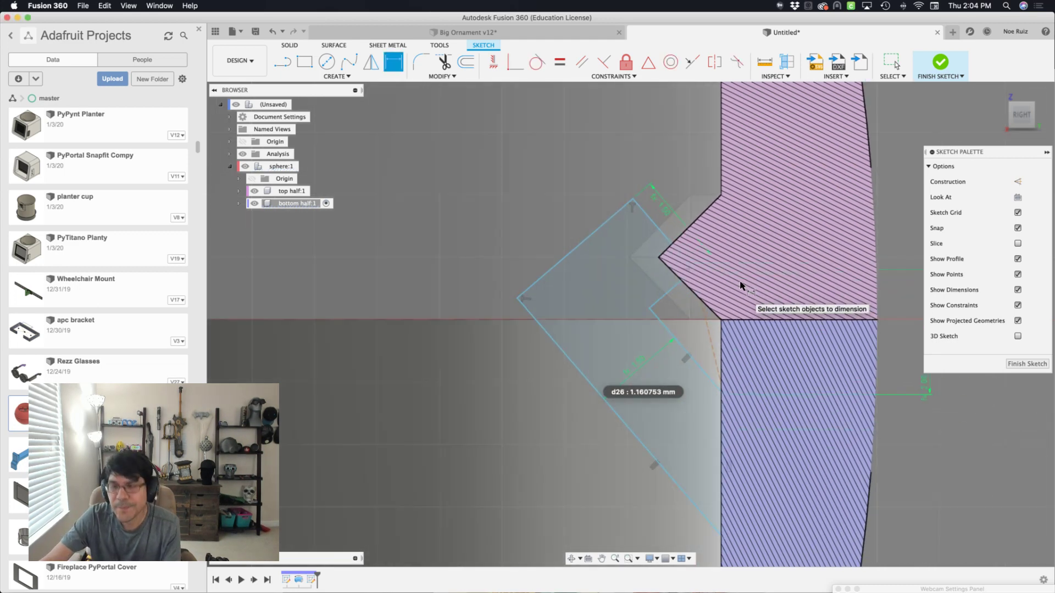
pyautogui.press('Escape')
# - Move the chevron away from the lip and constrain its slanted construction line to be vertical
pyautogui.moveTo(657, 303)
pyautogui.mouseDown()
pyautogui.moveTo(637, 299)
pyautogui.moveTo(608, 229)
pyautogui.moveTo(520, 226)
pyautogui.moveTo(558, 184)
pyautogui.moveTo(528, 187)
pyautogui.mouseUp()
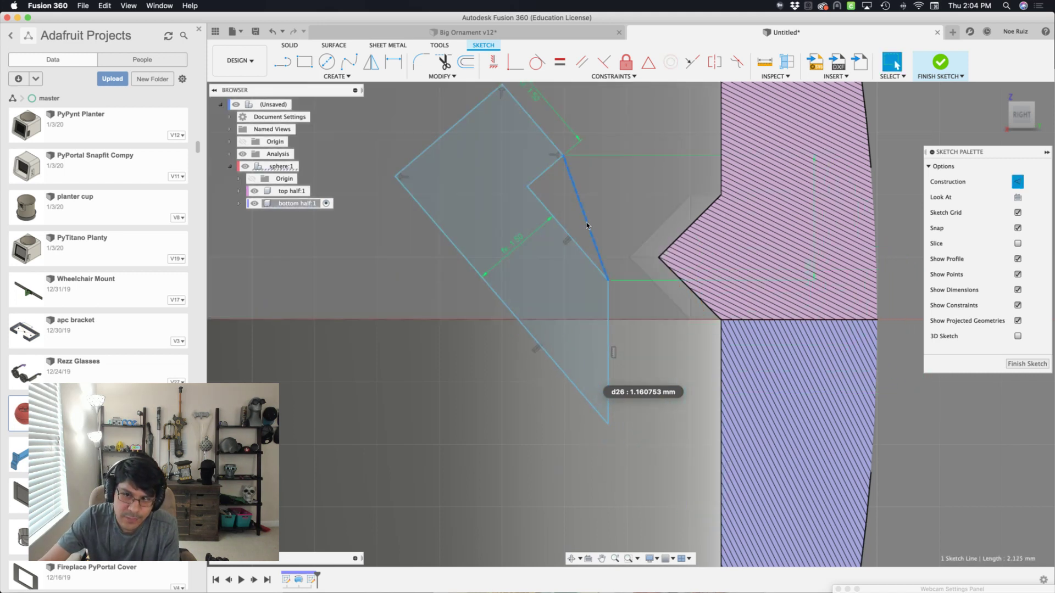
pyautogui.click(492, 63)
pyautogui.scroll(-3, 580, 212)
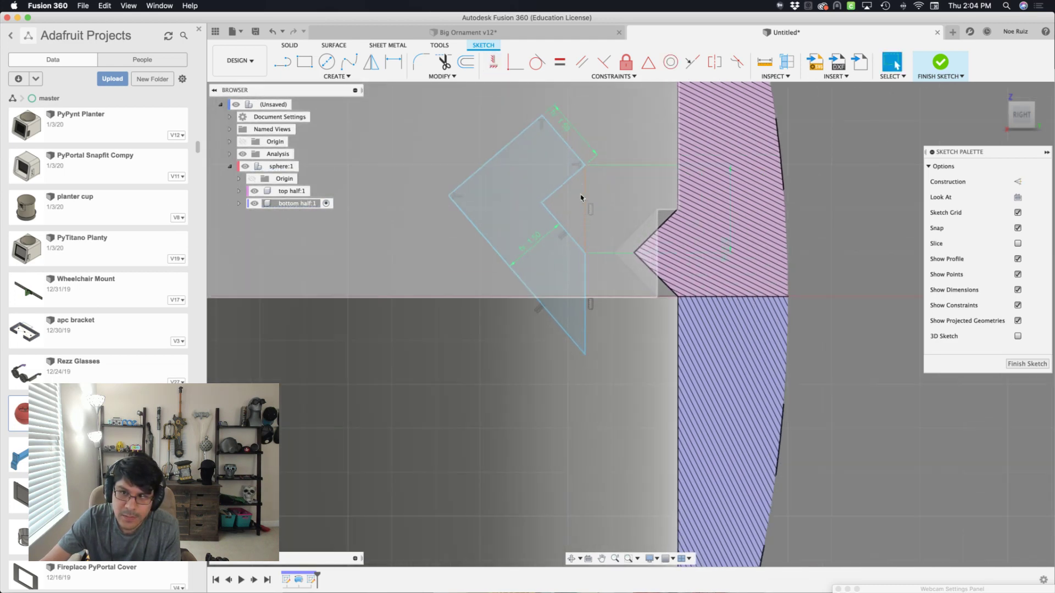
pyautogui.moveTo(581, 200)
pyautogui.mouseDown()
pyautogui.moveTo(591, 295)
pyautogui.moveTo(653, 237)
pyautogui.moveTo(673, 240)
pyautogui.moveTo(638, 237)
pyautogui.moveTo(566, 273)
pyautogui.moveTo(563, 223)
pyautogui.mouseUp()
pyautogui.scroll(3, 639, 245)
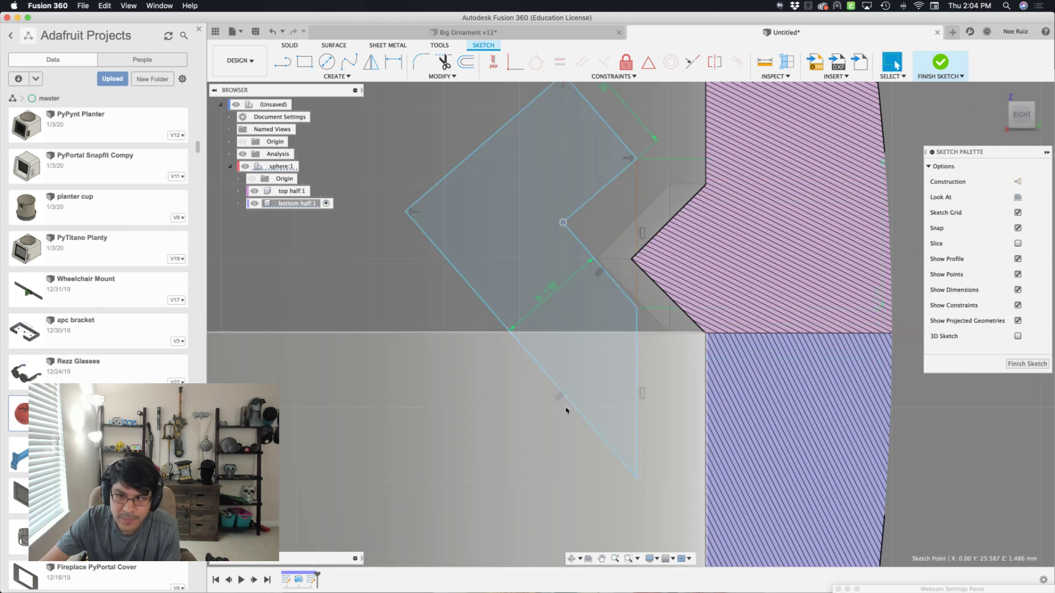
# - Set a 45° angle between the chevron's lower outer edge and its short vertical end edge, then move the profile slightly away from the lip
pyautogui.click(582, 419)
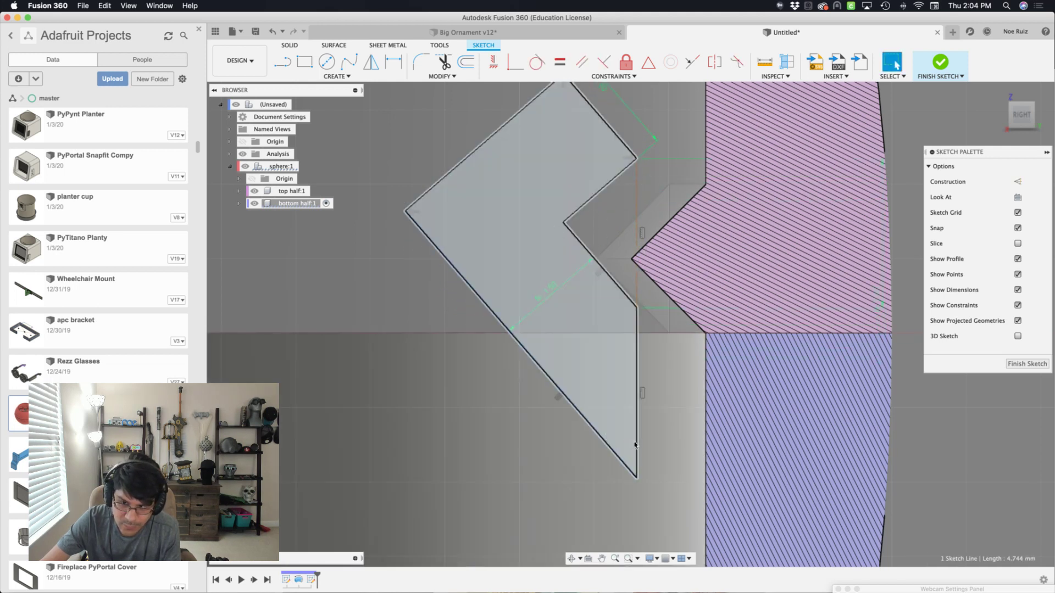
pyautogui.keyDown('shift'); pyautogui.click(636, 445); pyautogui.keyUp('shift')
pyautogui.press('d')
pyautogui.click(620, 421)
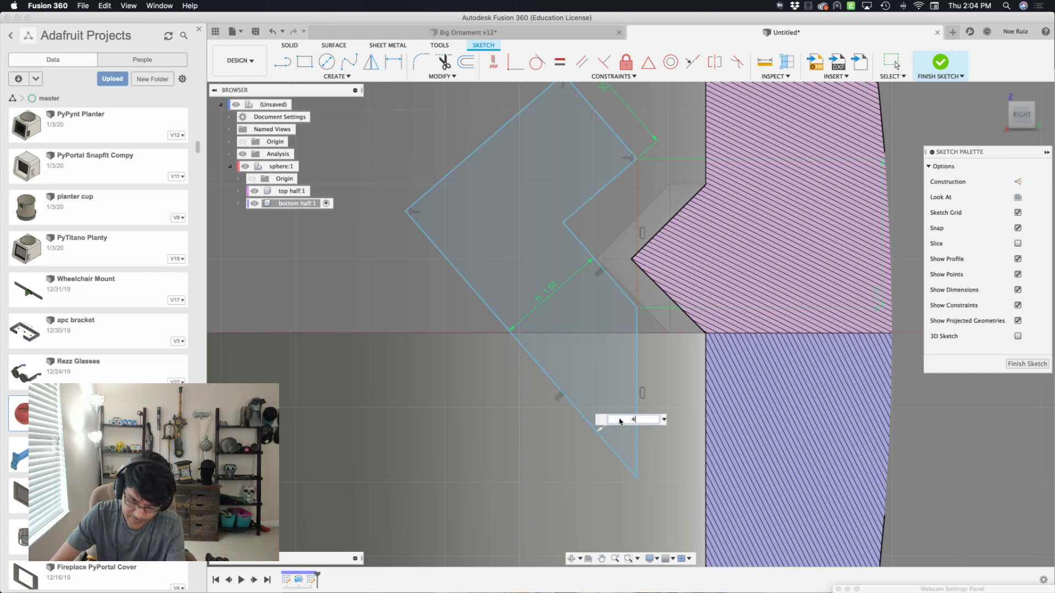
pyautogui.write('45')
pyautogui.press('Return')
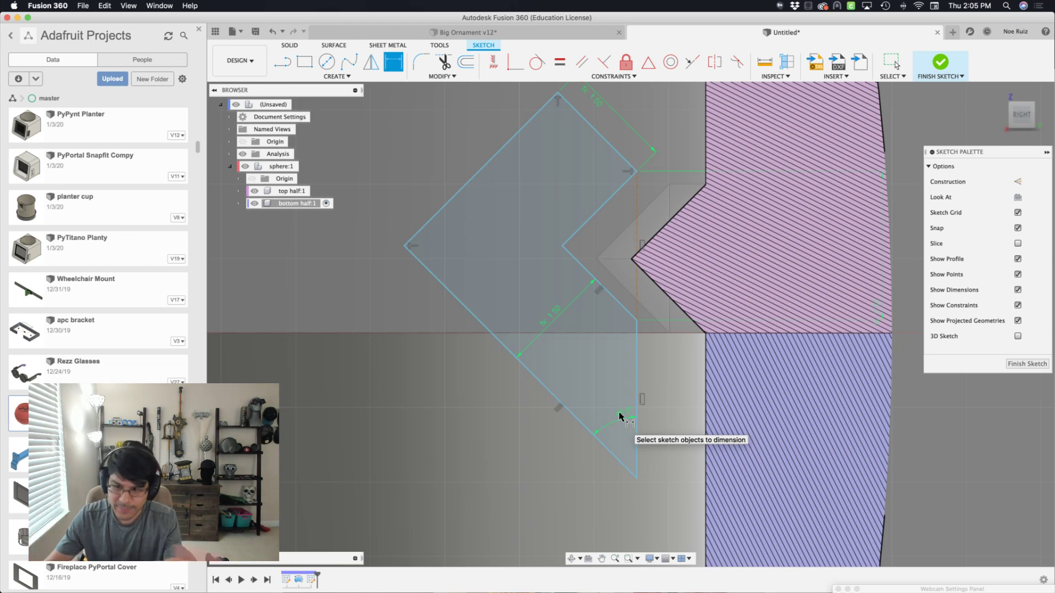
pyautogui.scroll(-3, 566, 338)
pyautogui.scroll(2, 620, 403)
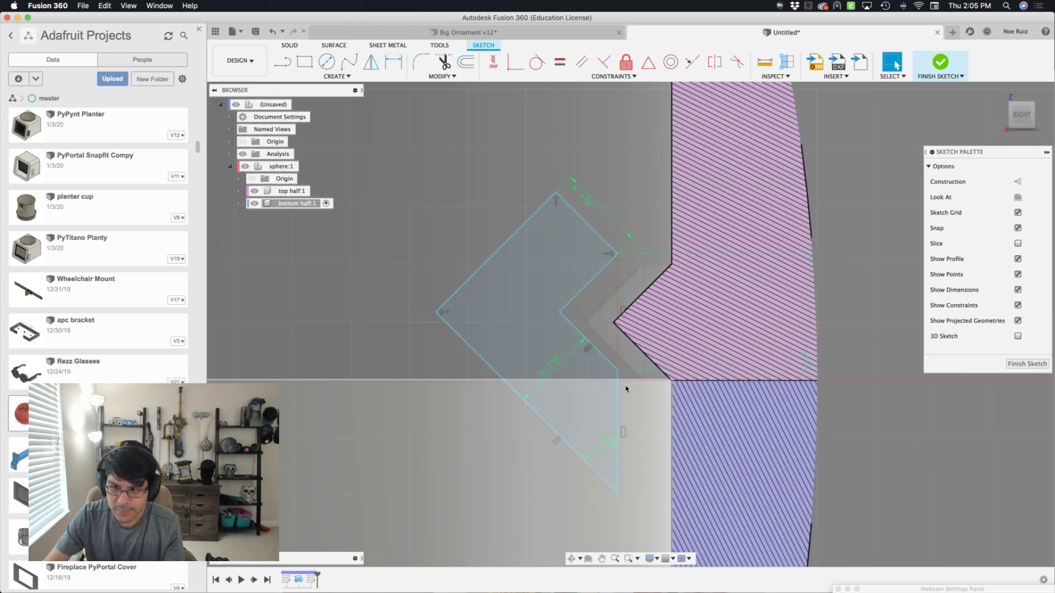
pyautogui.press('Escape')
pyautogui.moveTo(620, 403)
pyautogui.mouseDown()
pyautogui.moveTo(577, 428)
pyautogui.moveTo(584, 358)
pyautogui.moveTo(608, 429)
pyautogui.moveTo(584, 354)
pyautogui.moveTo(626, 399)
pyautogui.moveTo(586, 437)
pyautogui.moveTo(620, 443)
pyautogui.moveTo(594, 465)
pyautogui.mouseUp()
pyautogui.scroll(-2, 638, 310)
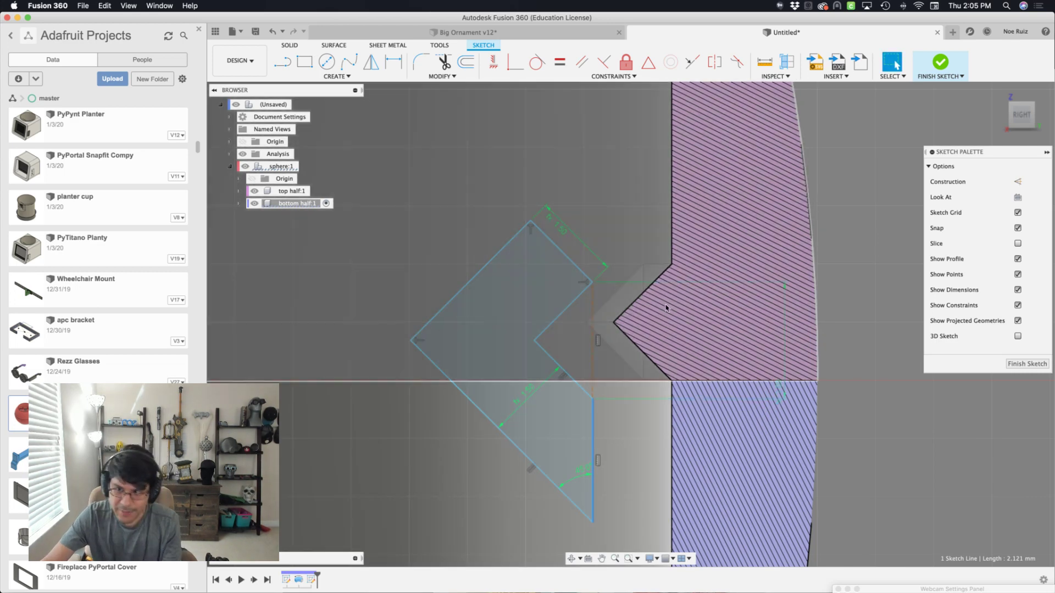
# - Move the vertical height dimension outside the sphere wall and draw a line from the profile's lower notch corner to the origin
pyautogui.moveTo(755, 383); pyautogui.dragTo(864, 374)
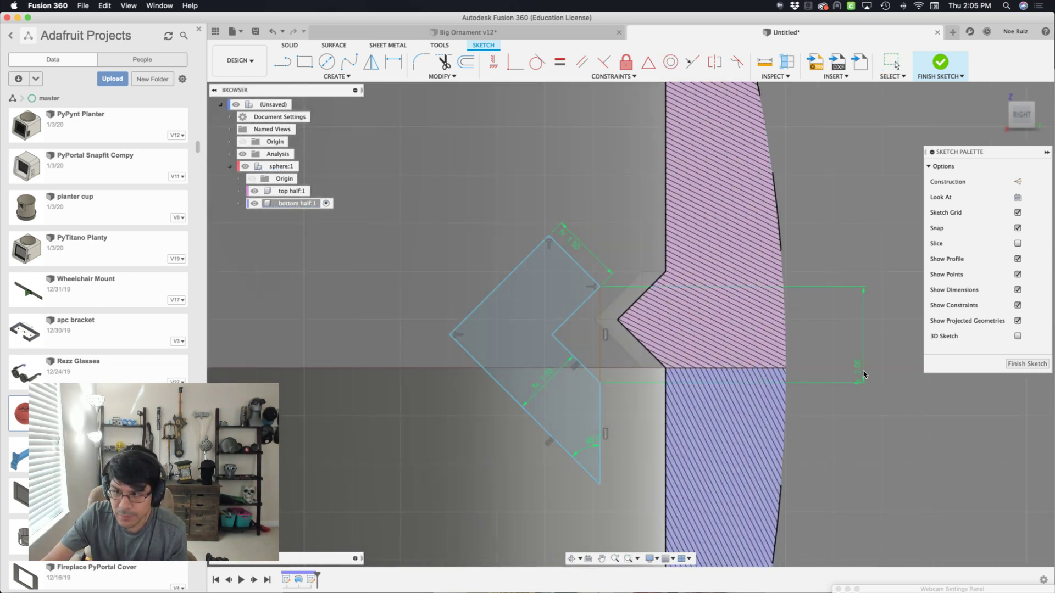
pyautogui.press('l')
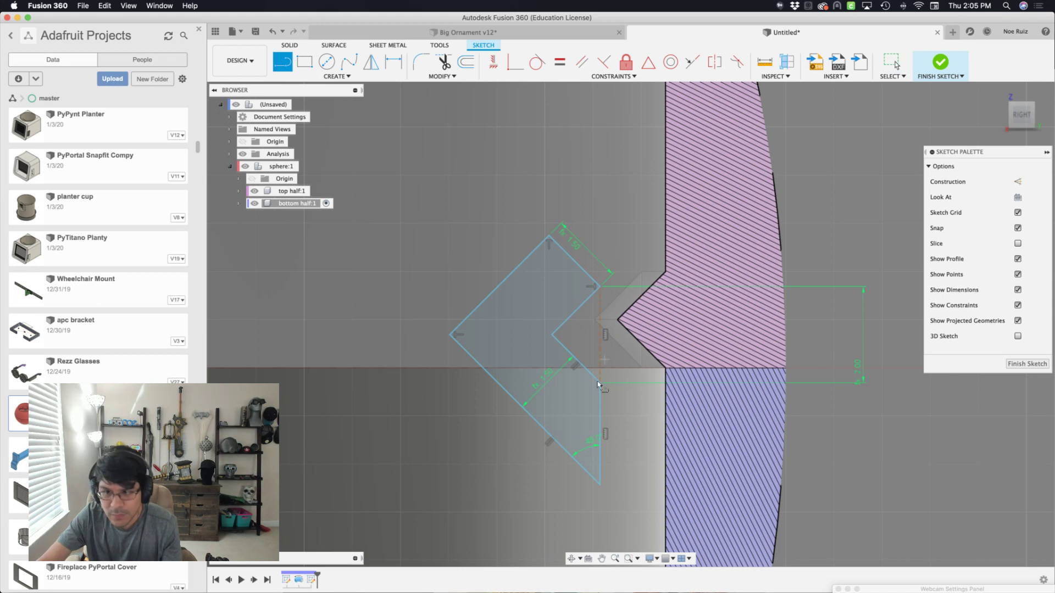
pyautogui.scroll(2, 597, 400)
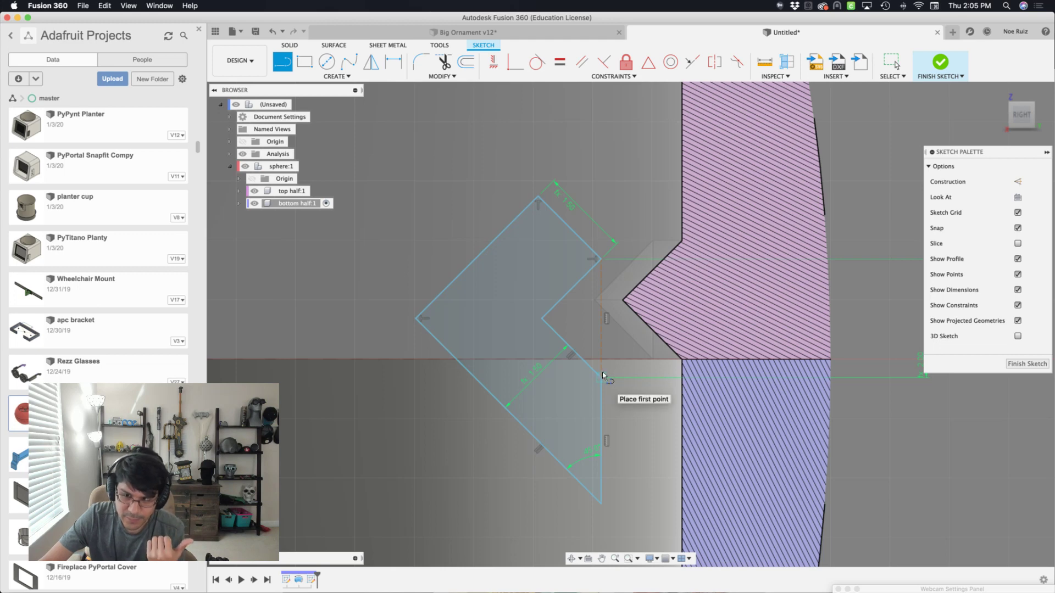
pyautogui.click(602, 377)
pyautogui.scroll(10, 440, 460)
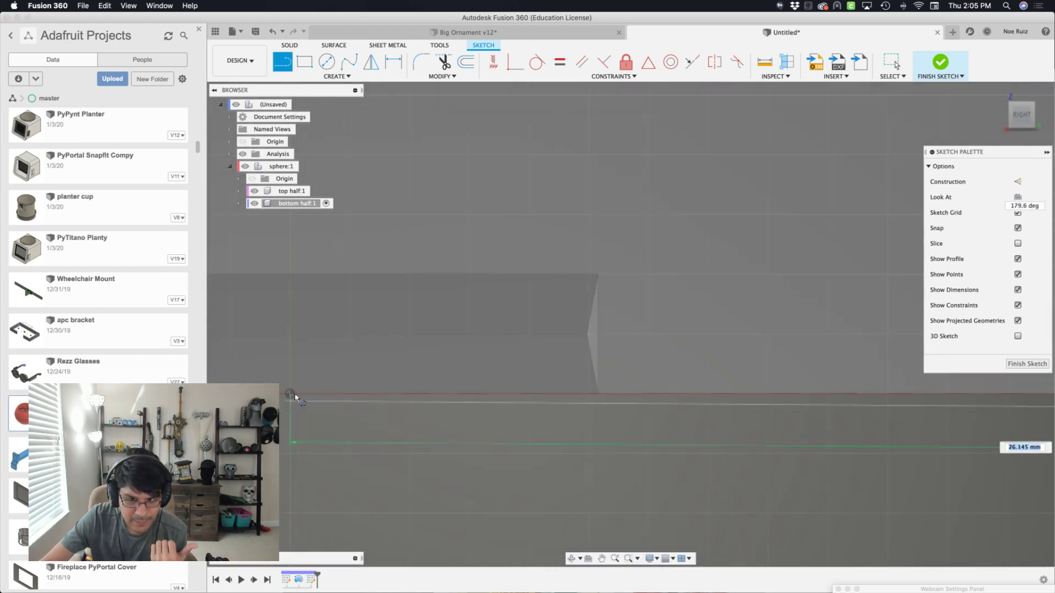
pyautogui.scroll(-4, 314, 398)
pyautogui.scroll(-4, 563, 450)
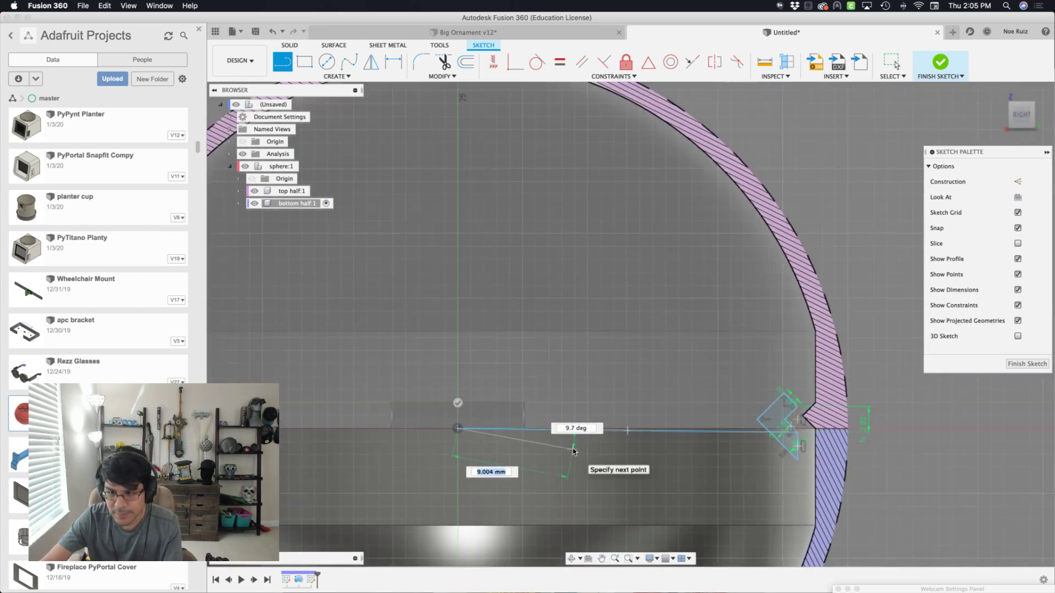
pyautogui.press('Escape')
pyautogui.scroll(3, 714, 423)
pyautogui.moveTo(740, 453); pyautogui.dragTo(739, 427, button='middle')
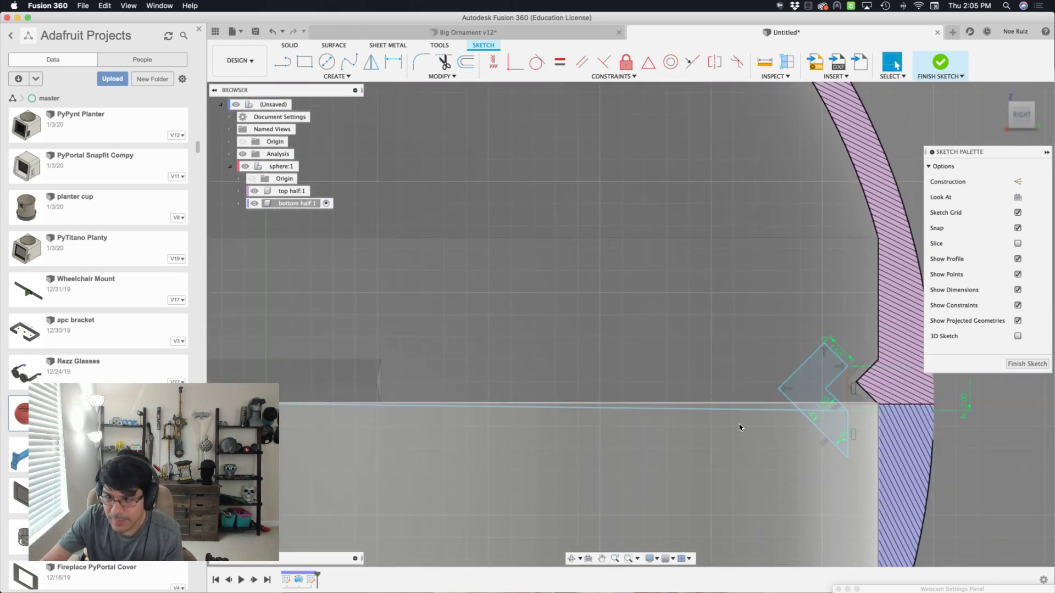
# - Apply a Horizontal/Vertical constraint to the line between the origin and the profile corner
pyautogui.click(740, 410)
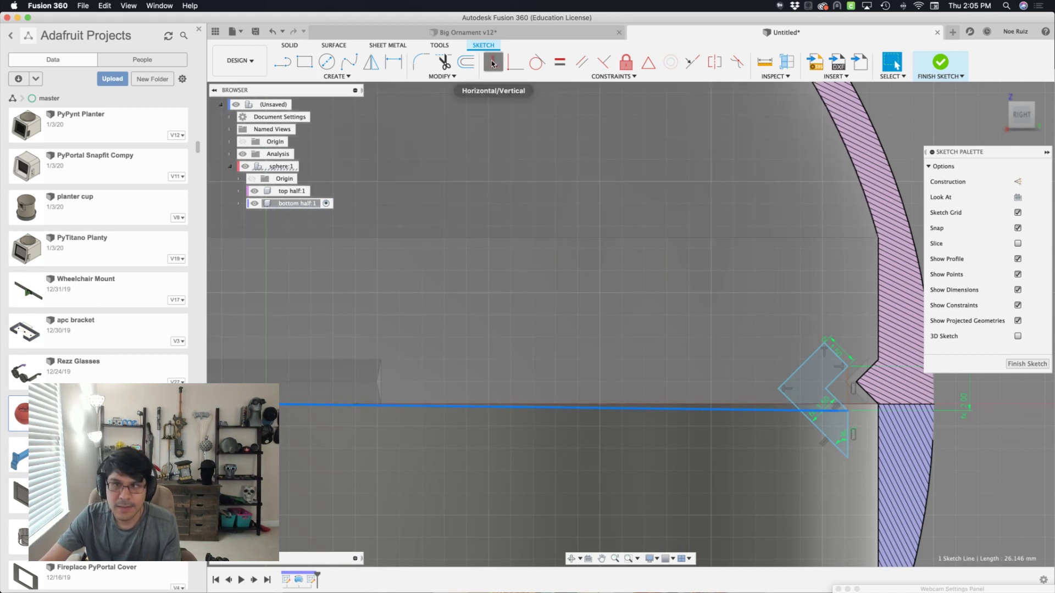
pyautogui.click(493, 63)
pyautogui.scroll(1, 683, 329)
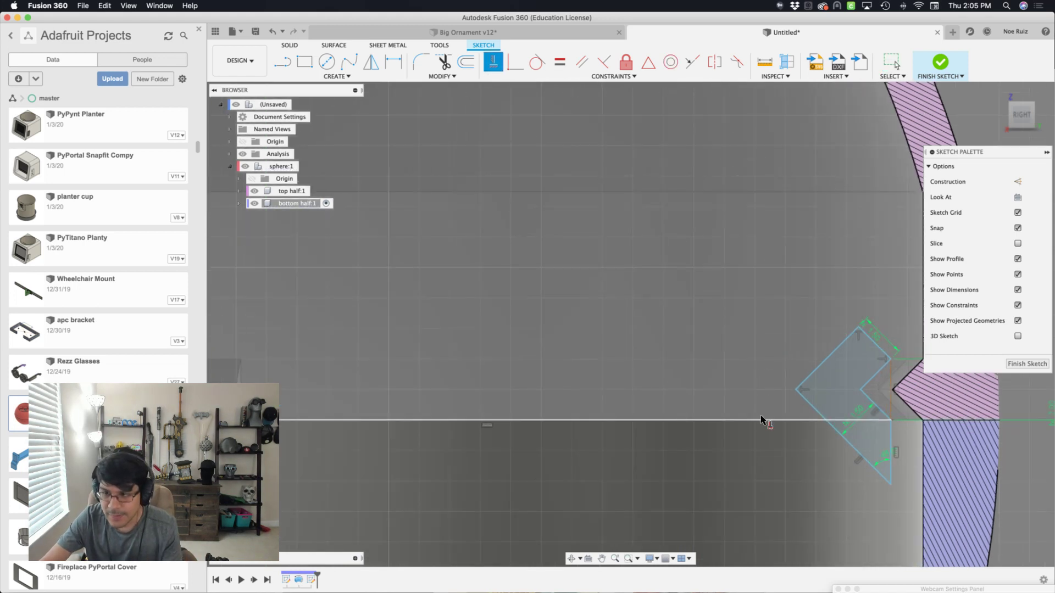
# - Dimension the horizontal line to 27.50 mm with a parametric thickness expression that includes + 1 mm
pyautogui.press('d')
pyautogui.click(761, 422)
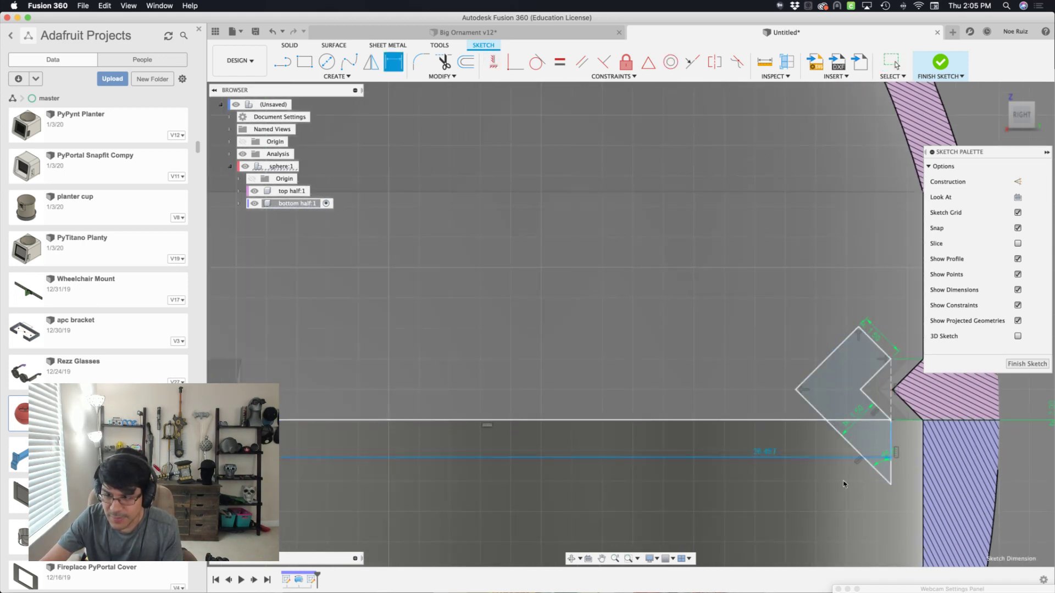
pyautogui.click(843, 483)
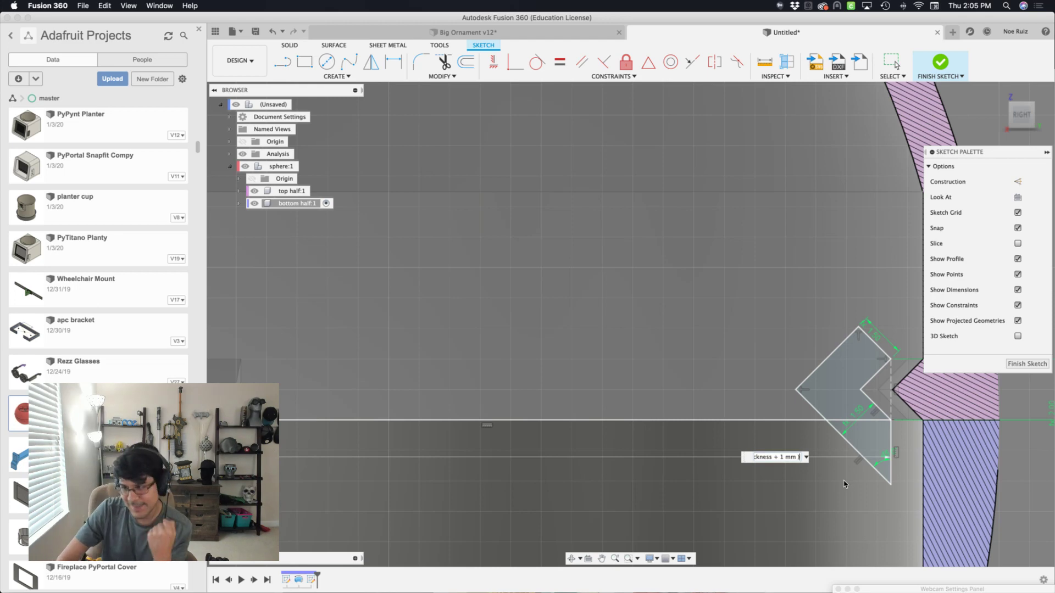
pyautogui.press('Return')
pyautogui.scroll(-2, 857, 472)
pyautogui.moveTo(858, 471); pyautogui.dragTo(752, 457, button='middle')
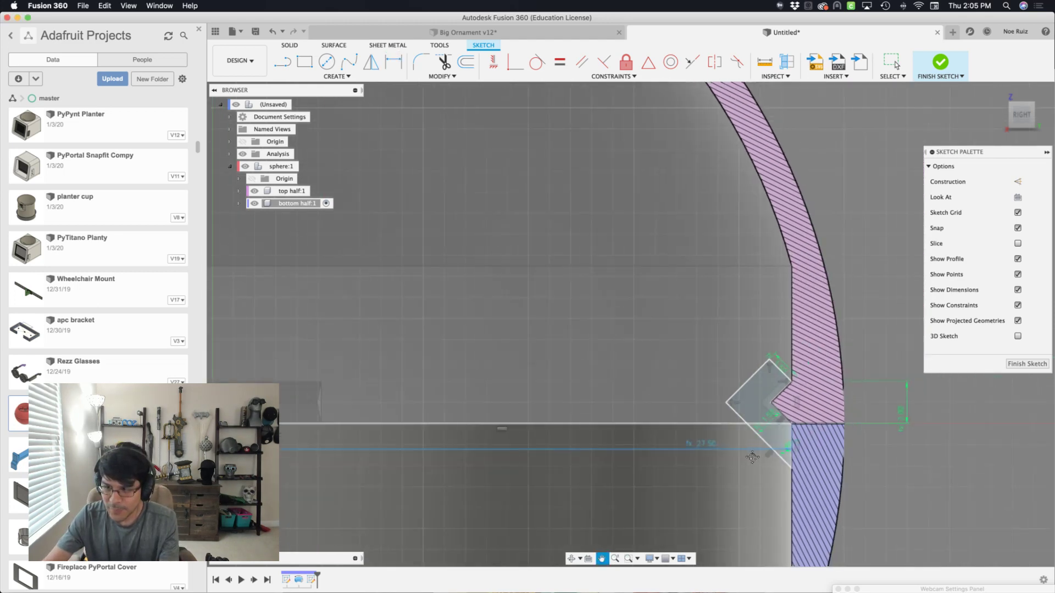
pyautogui.scroll(5, 753, 457)
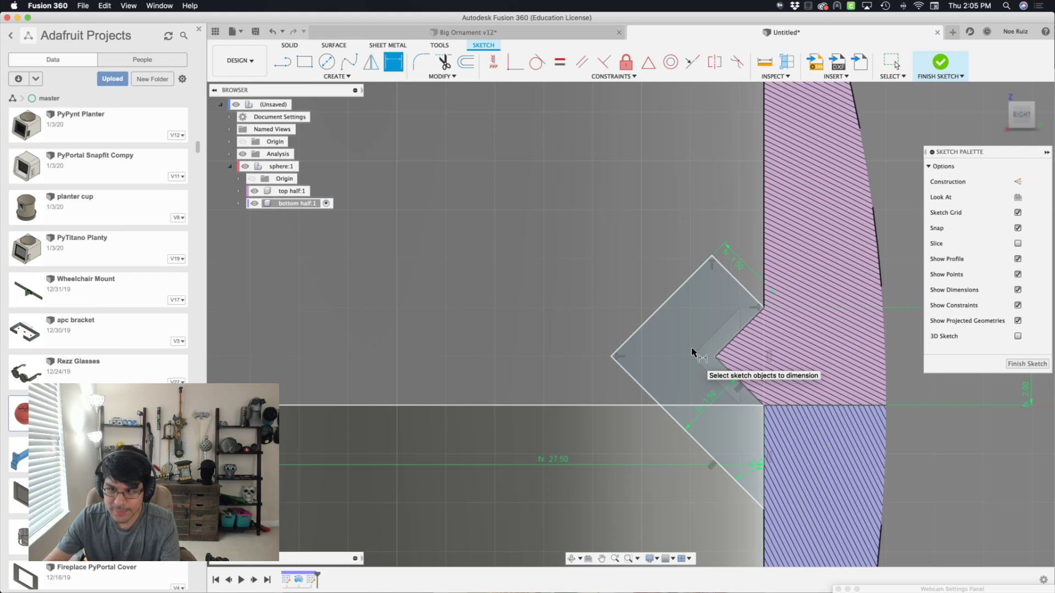
pyautogui.press('Escape')
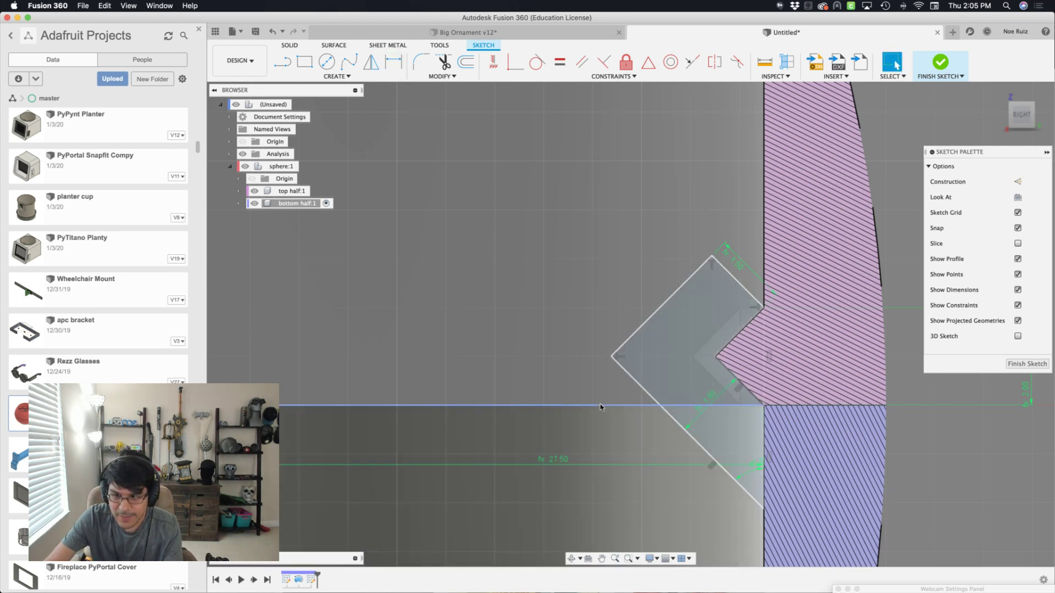
# - Convert the horizontal line crossing the clip profile into construction geometry
pyautogui.click(673, 358)
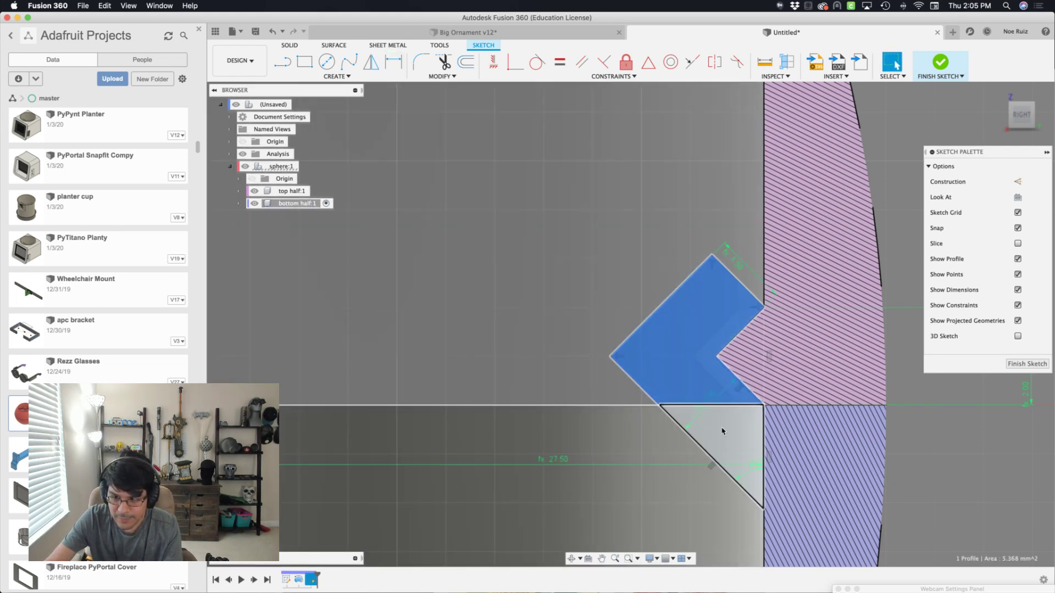
pyautogui.click(731, 433)
pyautogui.click(699, 353)
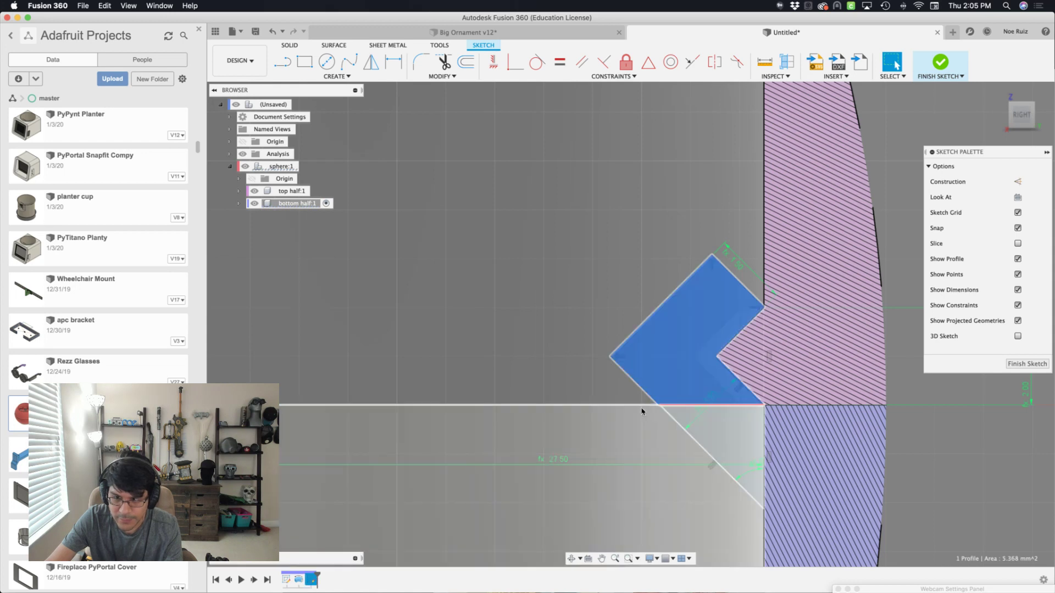
pyautogui.click(641, 407)
pyautogui.press('x')
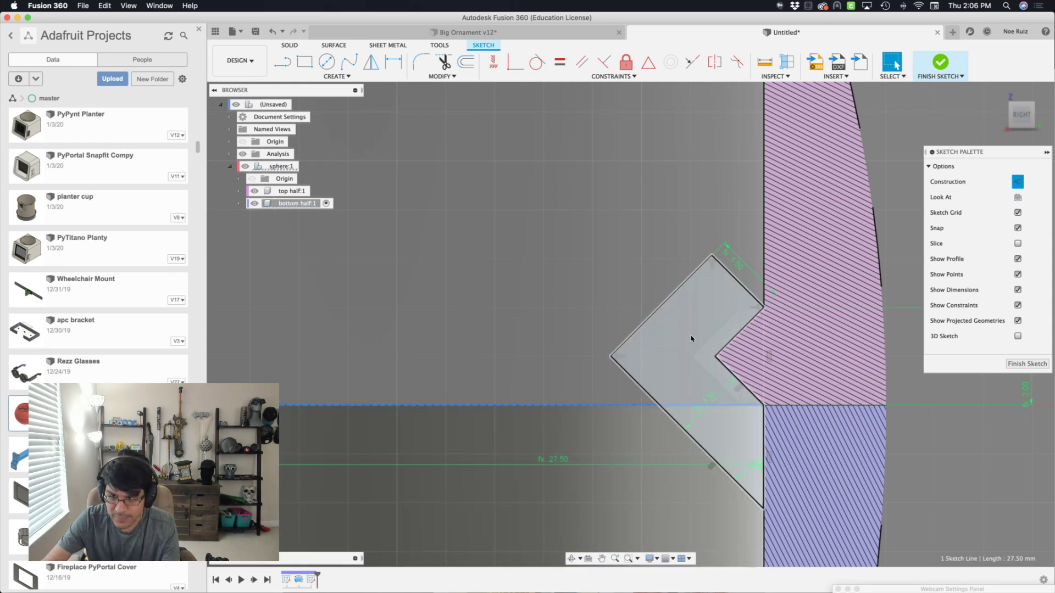
# - Check that the notched clip profile selects as a single region, and finish the sketch
pyautogui.click(681, 352)
pyautogui.scroll(-5, 684, 353)
pyautogui.moveTo(759, 311)
pyautogui.keyDown('shift'); pyautogui.mouseDown(button='middle')
pyautogui.moveTo(782, 337)
pyautogui.moveTo(758, 325)
pyautogui.mouseUp(button='middle'); pyautogui.keyUp('shift')
pyautogui.click(758, 325)
pyautogui.scroll(5, 683, 353)
pyautogui.click(684, 353)
pyautogui.scroll(-5, 683, 354)
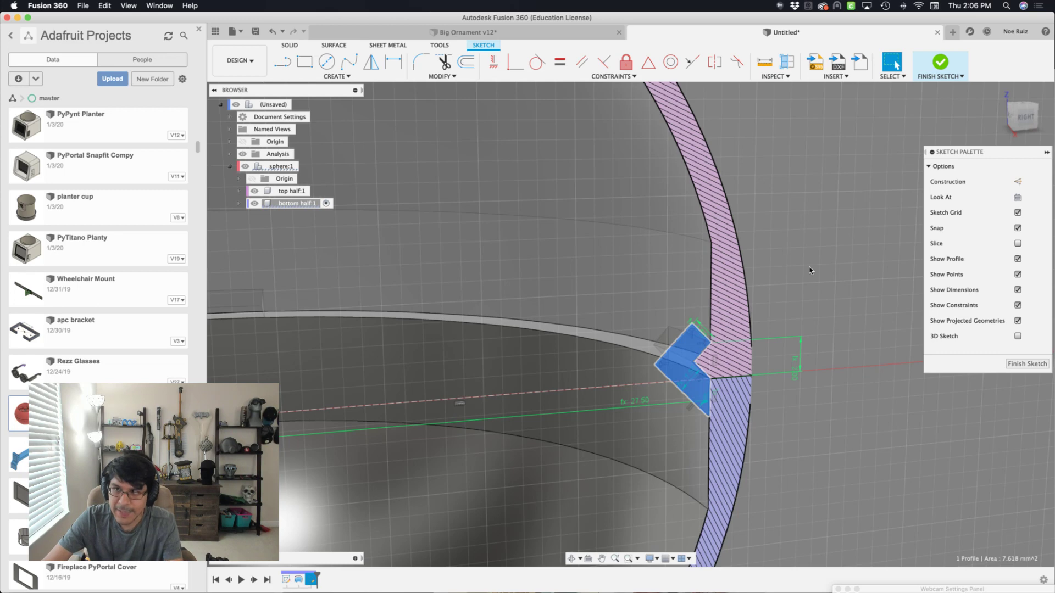
pyautogui.click(940, 63)
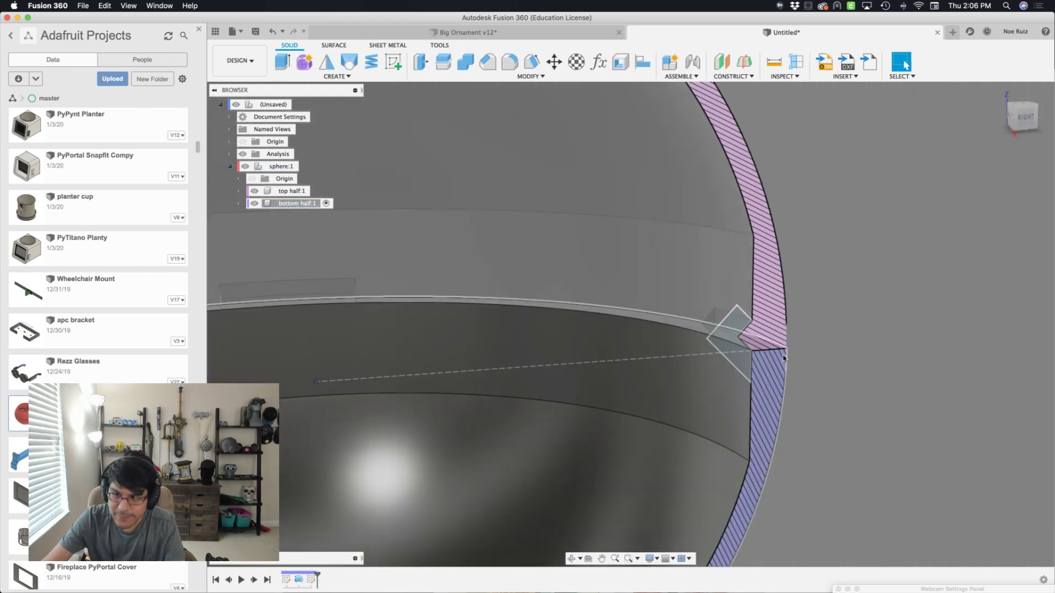
# - Start a Sweep of the clip profile, hiding the top half and using the bottom half's inner circular rim edge as path
pyautogui.click(692, 321)
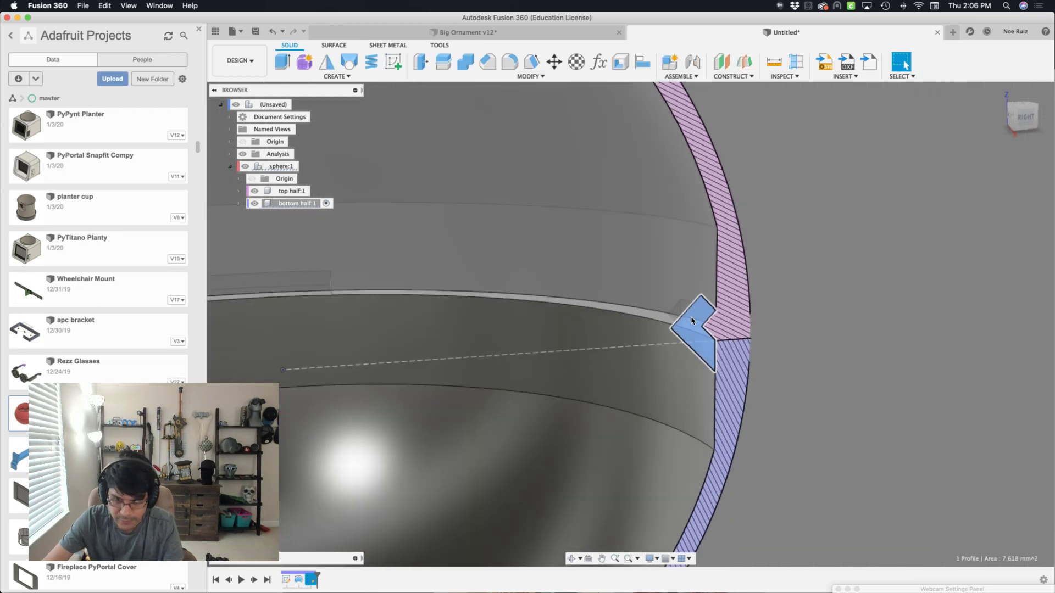
pyautogui.scroll(-3, 692, 321)
pyautogui.keyDown('shift'); pyautogui.moveTo(784, 423); pyautogui.dragTo(791, 437, button='middle'); pyautogui.keyUp('shift')
pyautogui.scroll(5, 673, 303)
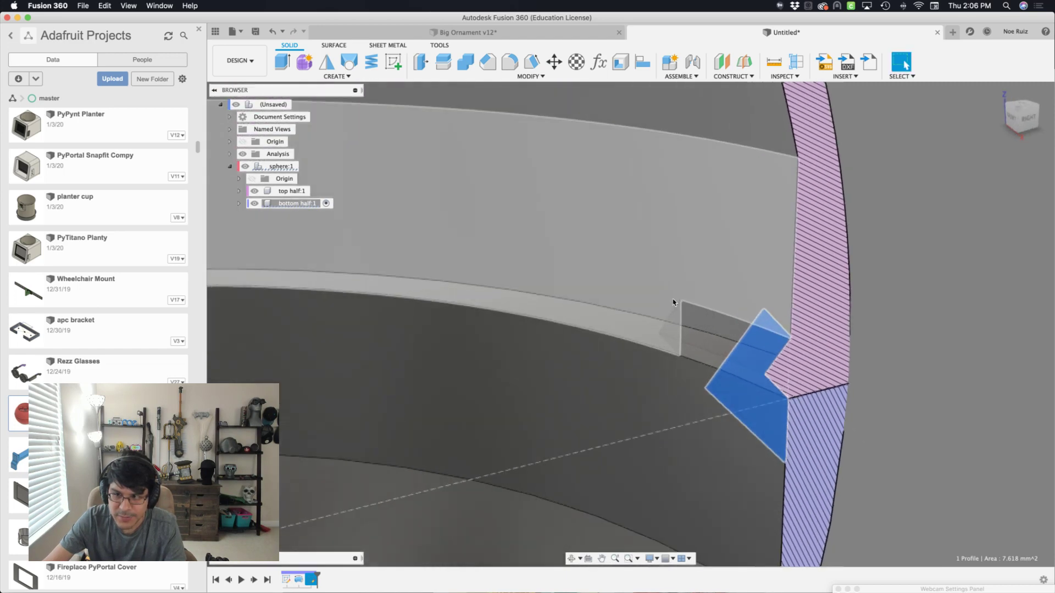
pyautogui.scroll(2, 673, 302)
pyautogui.scroll(-4, 696, 344)
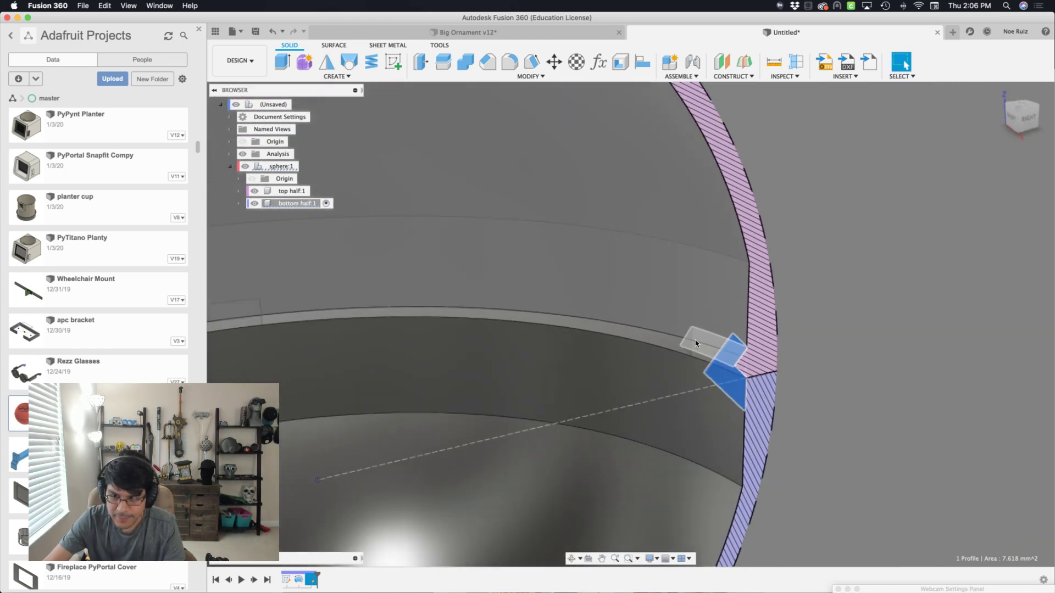
pyautogui.scroll(-5, 696, 343)
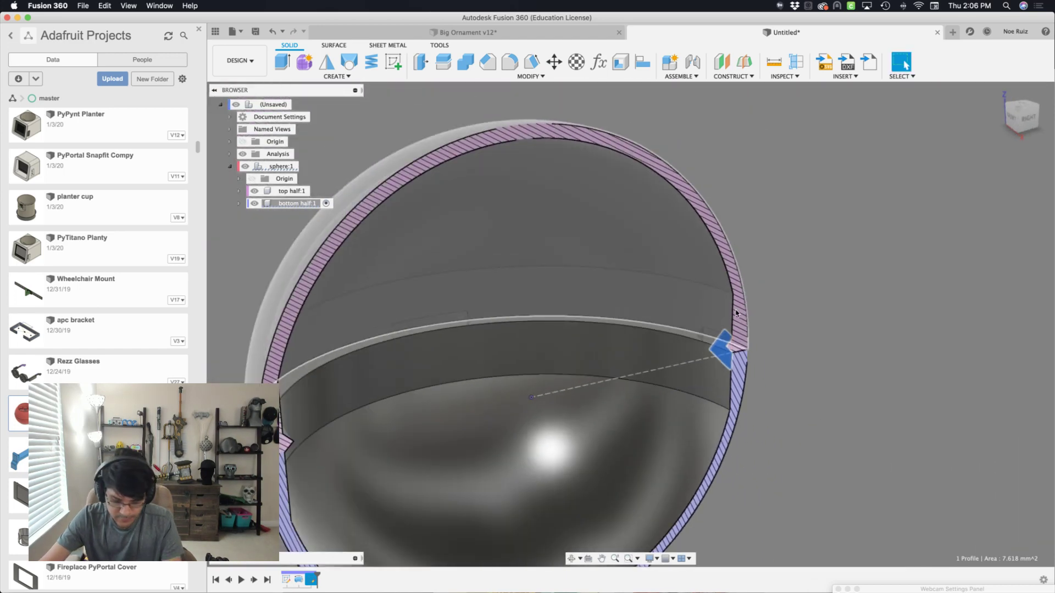
pyautogui.write('sswe')
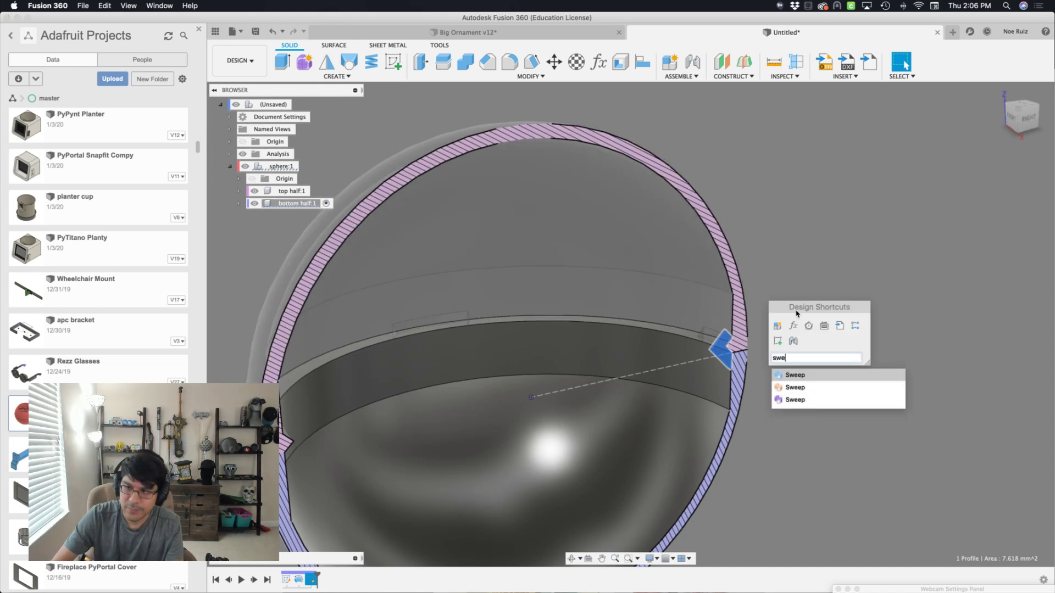
pyautogui.press('Return')
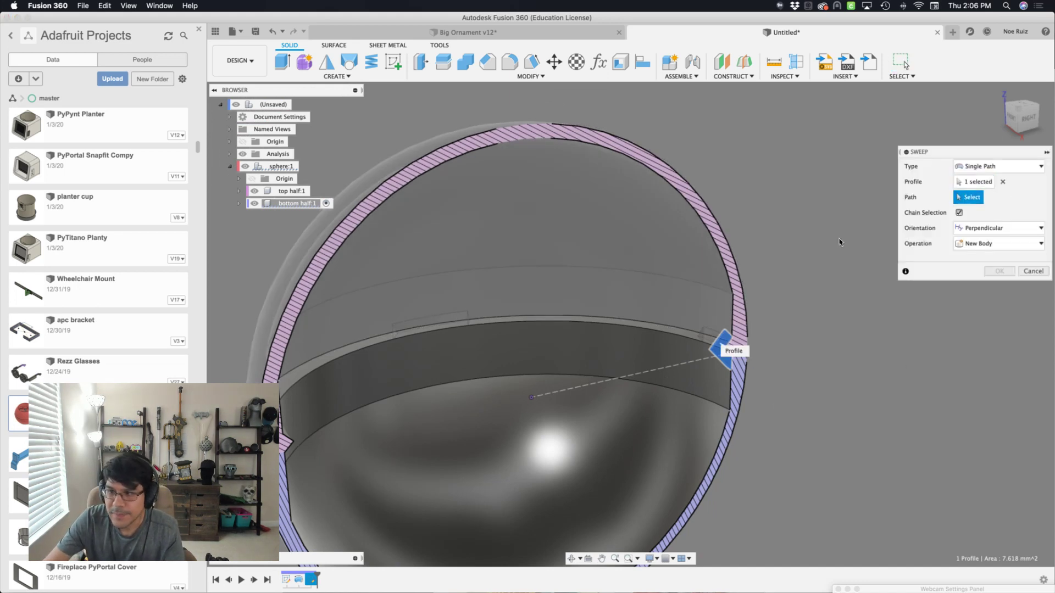
pyautogui.click(255, 191)
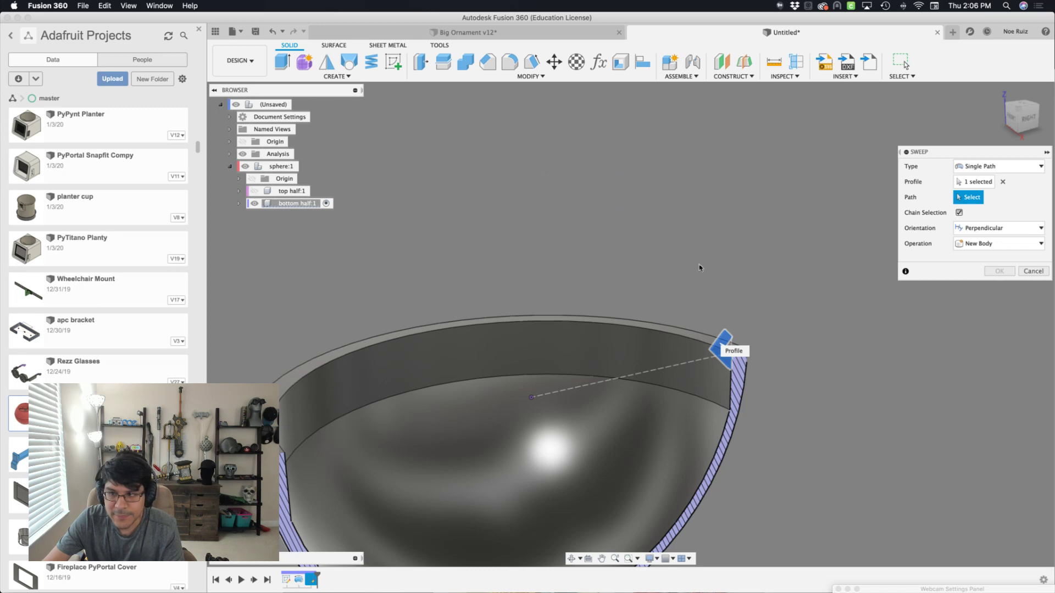
pyautogui.scroll(5, 737, 307)
pyautogui.click(590, 384)
pyautogui.scroll(-5, 647, 267)
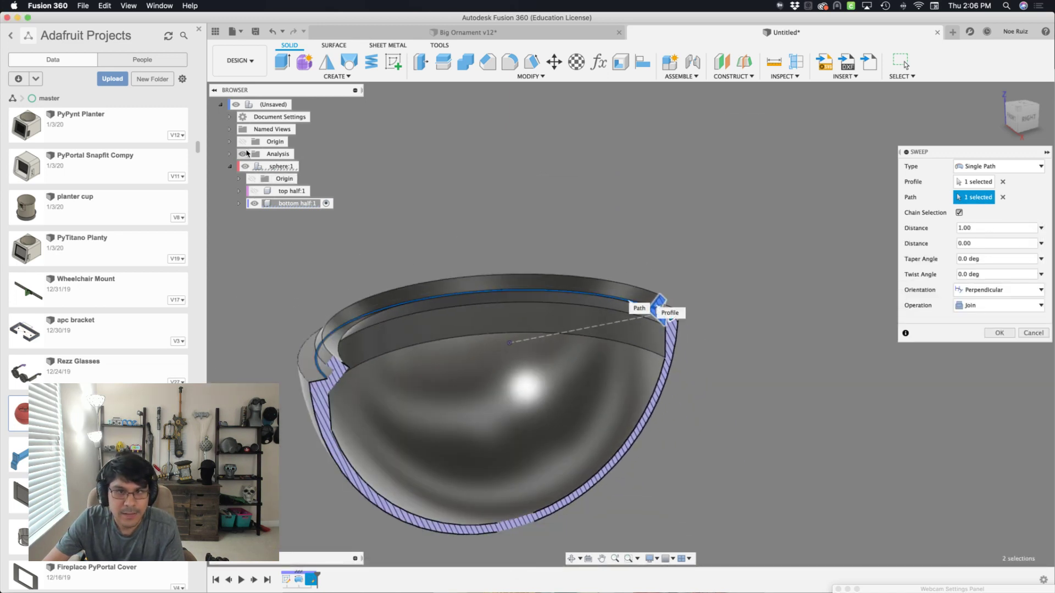
# - Turn off the section analysis to view the sweep on the complete bottom half
pyautogui.click(244, 154)
pyautogui.keyDown('shift'); pyautogui.moveTo(659, 213); pyautogui.dragTo(695, 212, button='middle'); pyautogui.keyUp('shift')
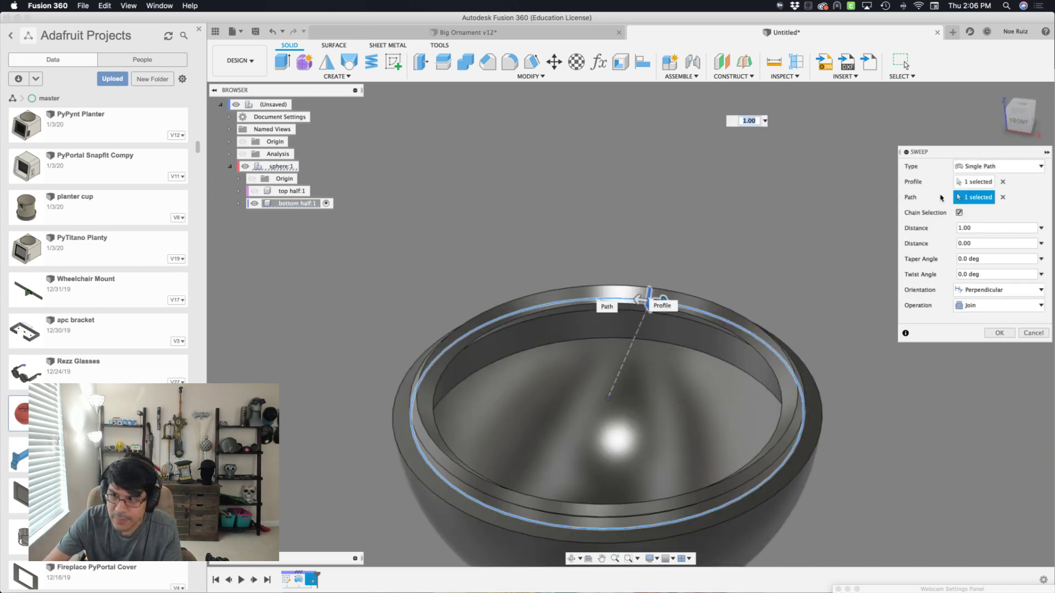
pyautogui.keyDown('shift'); pyautogui.moveTo(792, 261); pyautogui.dragTo(740, 244, button='middle'); pyautogui.keyUp('shift')
pyautogui.scroll(3, 705, 291)
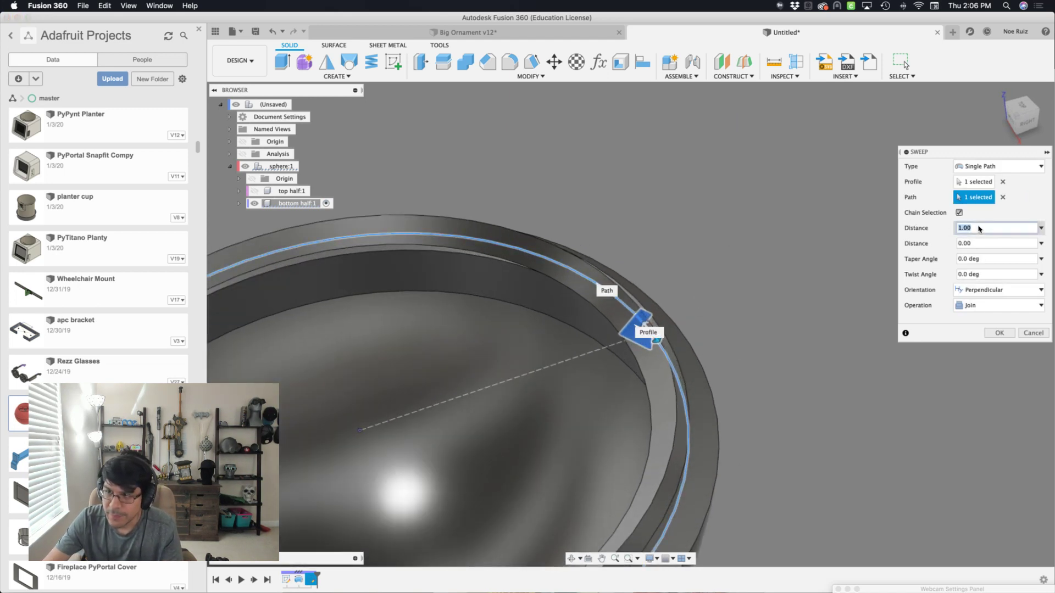
# - Set both Sweep distances to 0.028 so the clip extends equally along the rim on either side of the profile
pyautogui.click(1042, 228)
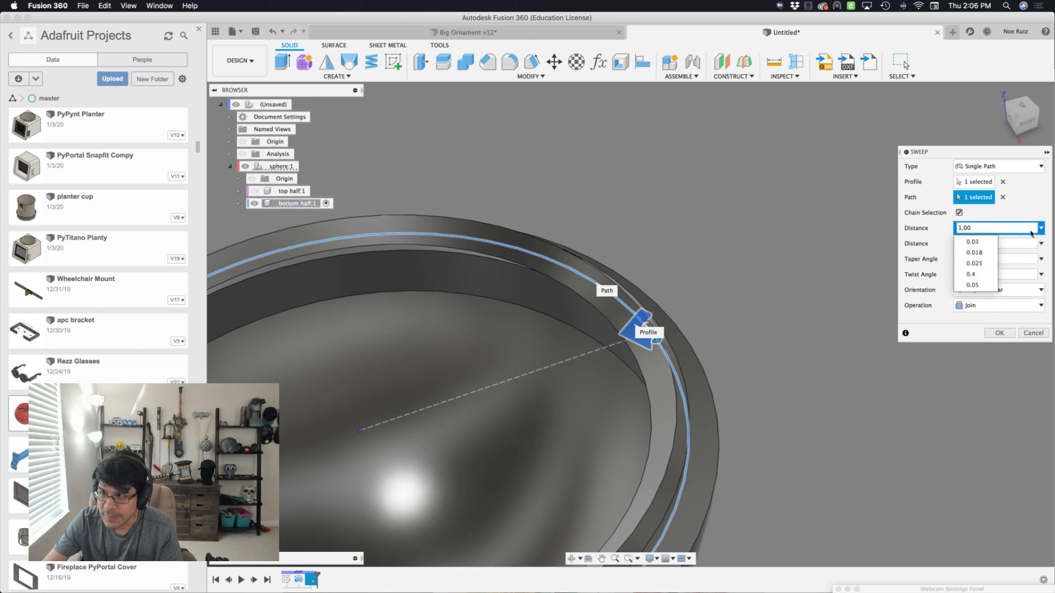
pyautogui.click(972, 242)
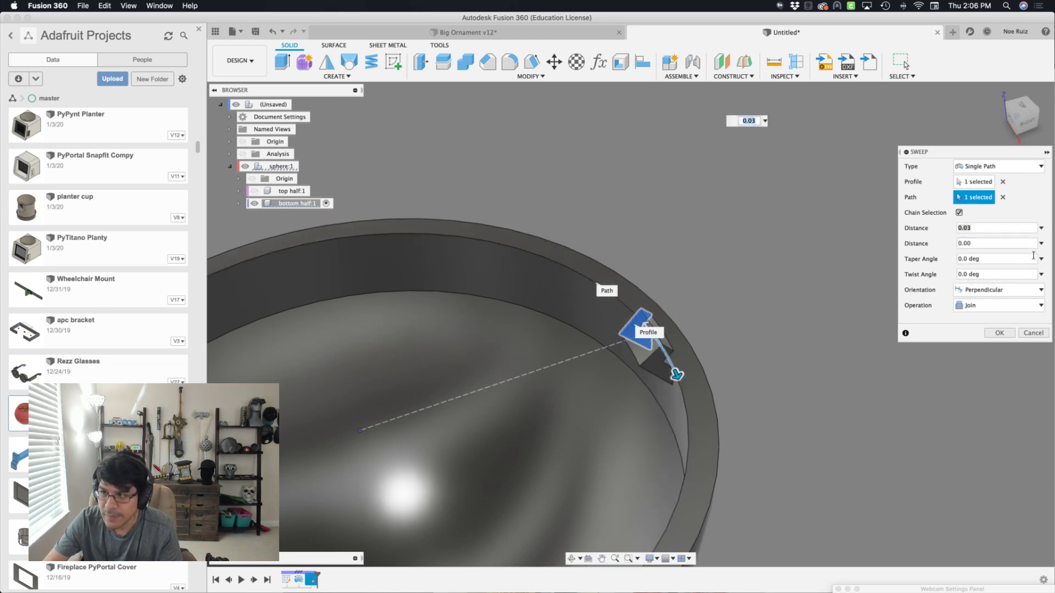
pyautogui.click(1041, 243)
pyautogui.click(972, 257)
pyautogui.keyDown('shift'); pyautogui.moveTo(731, 251); pyautogui.dragTo(753, 258, button='middle'); pyautogui.keyUp('shift')
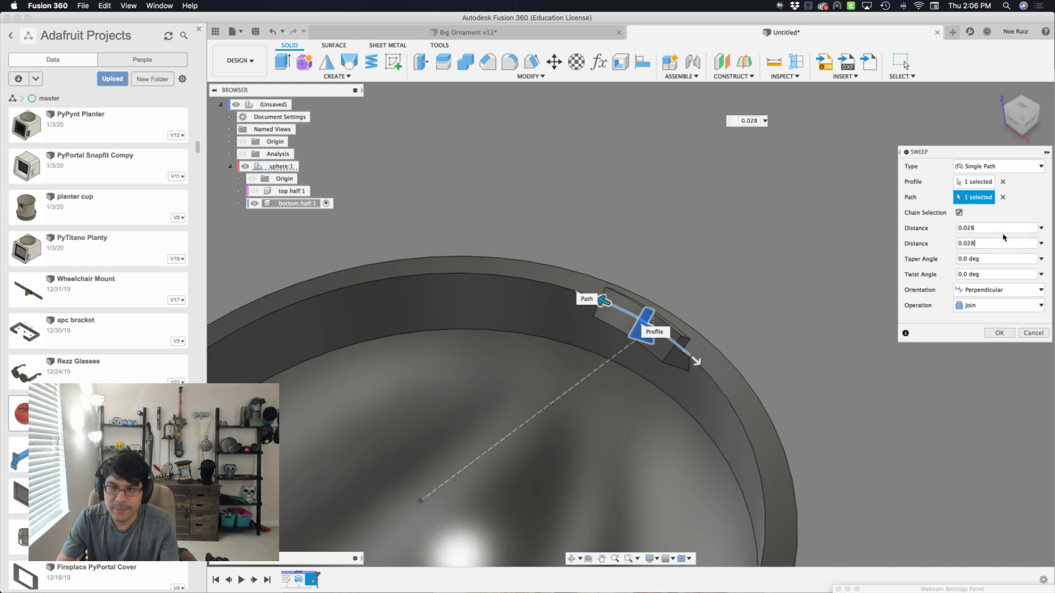
# - Show the top half, inspect the clip's fit against it and complete the Sweep as a Join on the bottom half
pyautogui.click(255, 191)
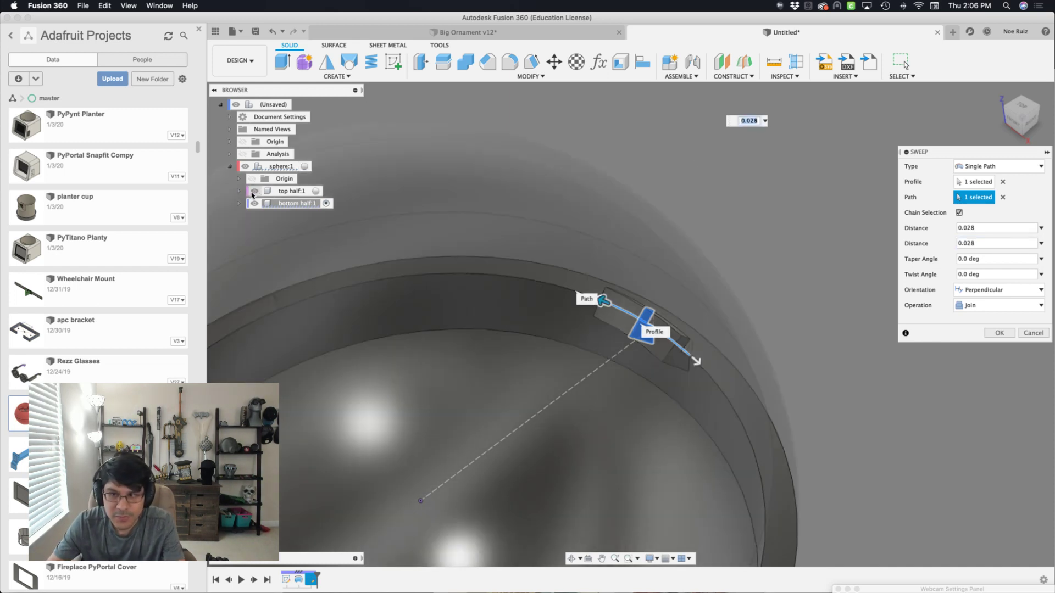
pyautogui.scroll(8, 619, 326)
pyautogui.scroll(-4, 593, 299)
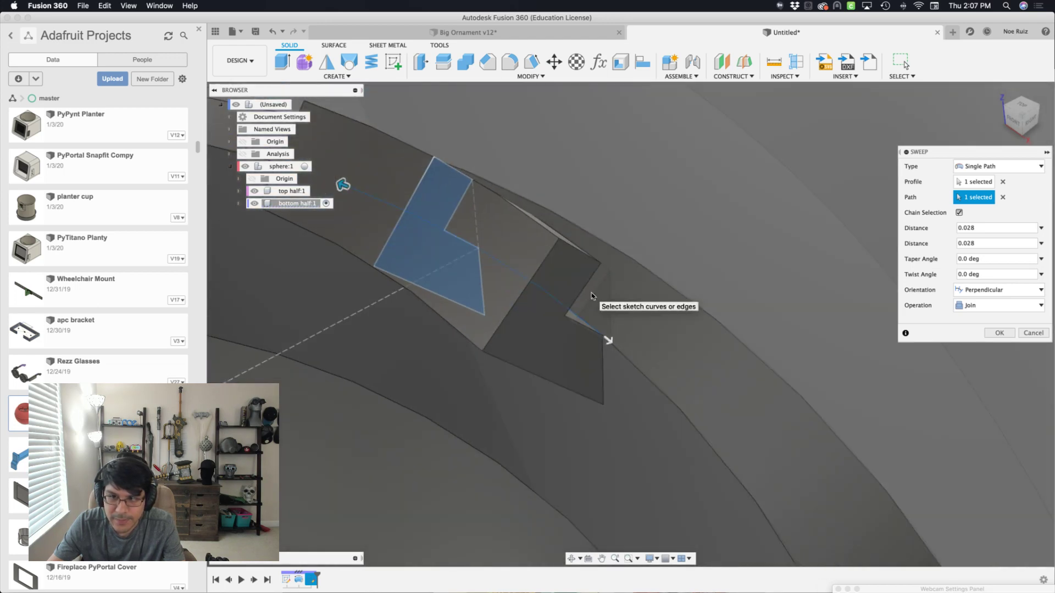
pyautogui.keyDown('shift'); pyautogui.moveTo(593, 298); pyautogui.dragTo(734, 286, button='middle'); pyautogui.keyUp('shift')
pyautogui.scroll(-10, 736, 287)
pyautogui.scroll(-1, 733, 287)
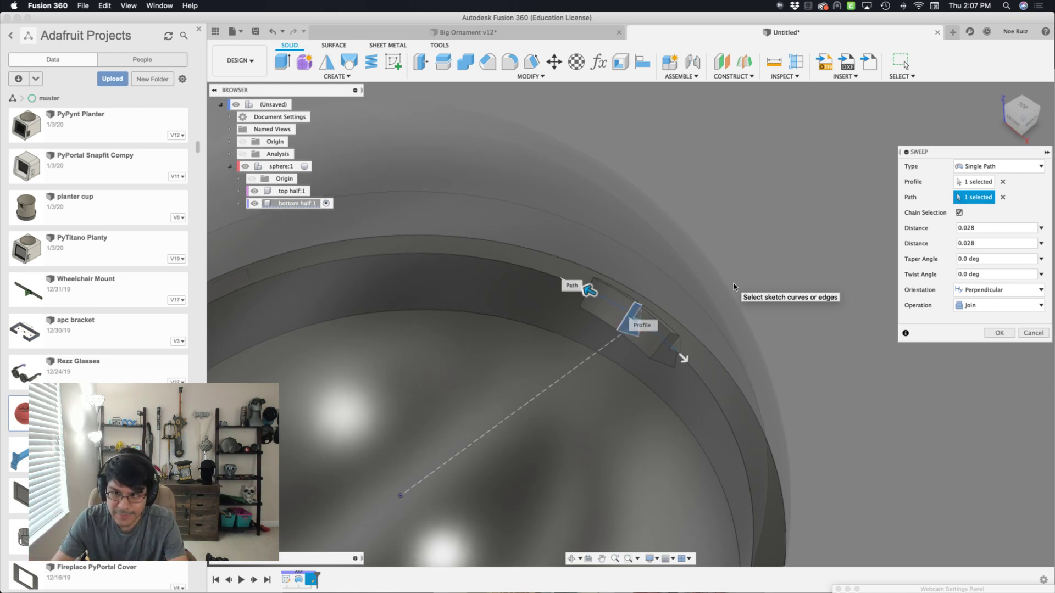
pyautogui.scroll(-3, 734, 287)
pyautogui.keyDown('shift'); pyautogui.moveTo(734, 287); pyautogui.dragTo(625, 276, button='middle'); pyautogui.keyUp('shift')
pyautogui.press('Return')
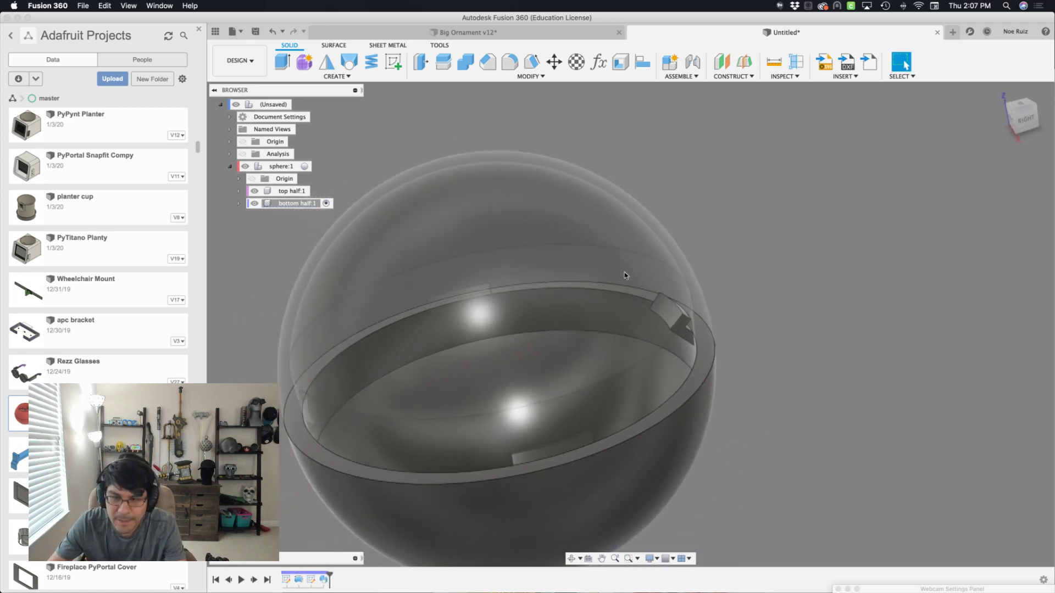
# - Turn the section analysis back on to expose the clip's cross-section against the top half
pyautogui.click(243, 154)
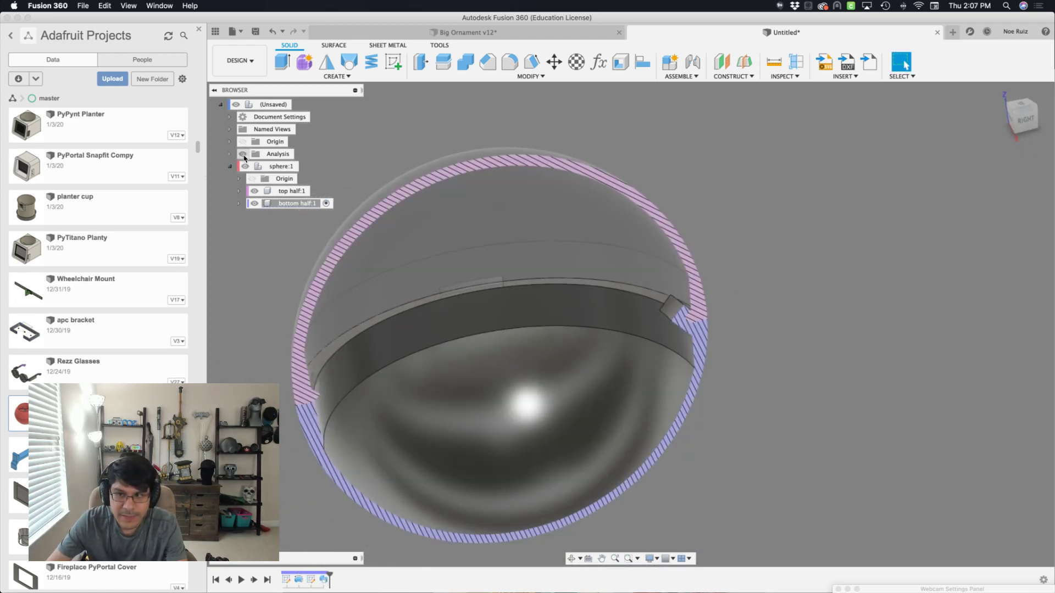
pyautogui.scroll(8, 684, 324)
pyautogui.moveTo(769, 318)
pyautogui.keyDown('shift'); pyautogui.mouseDown(button='middle')
pyautogui.moveTo(608, 247)
pyautogui.moveTo(725, 276)
pyautogui.moveTo(594, 379)
pyautogui.mouseUp(button='middle'); pyautogui.keyUp('shift')
pyautogui.scroll(-3, 690, 263)
pyautogui.keyDown('shift'); pyautogui.moveTo(340, 528); pyautogui.dragTo(418, 516, button='middle'); pyautogui.keyUp('shift')
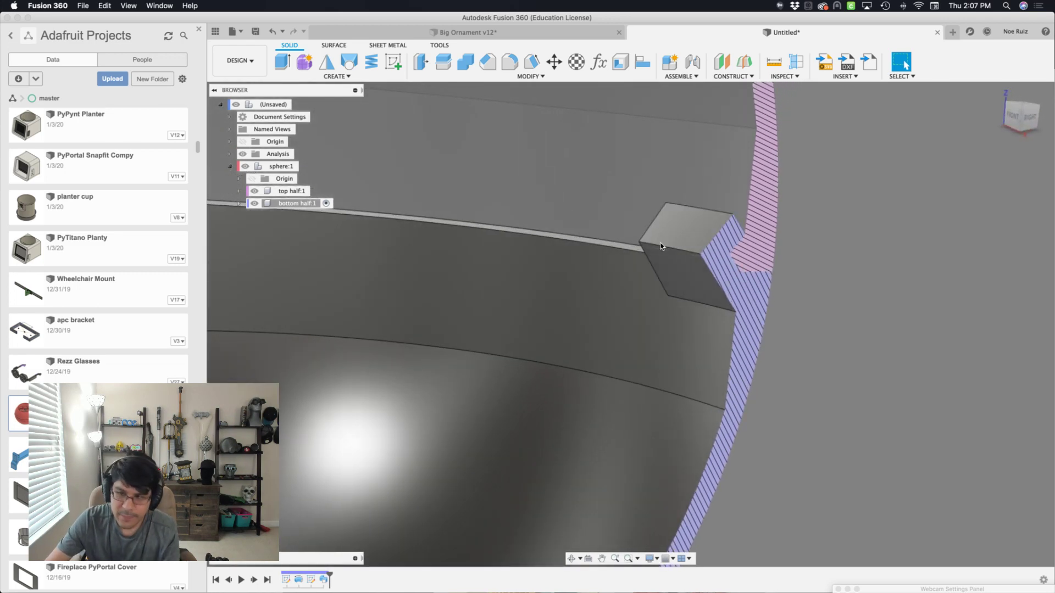
# - Offset the clip's two inward-facing faces by the gap parameter, using the New Offset type
pyautogui.click(686, 272)
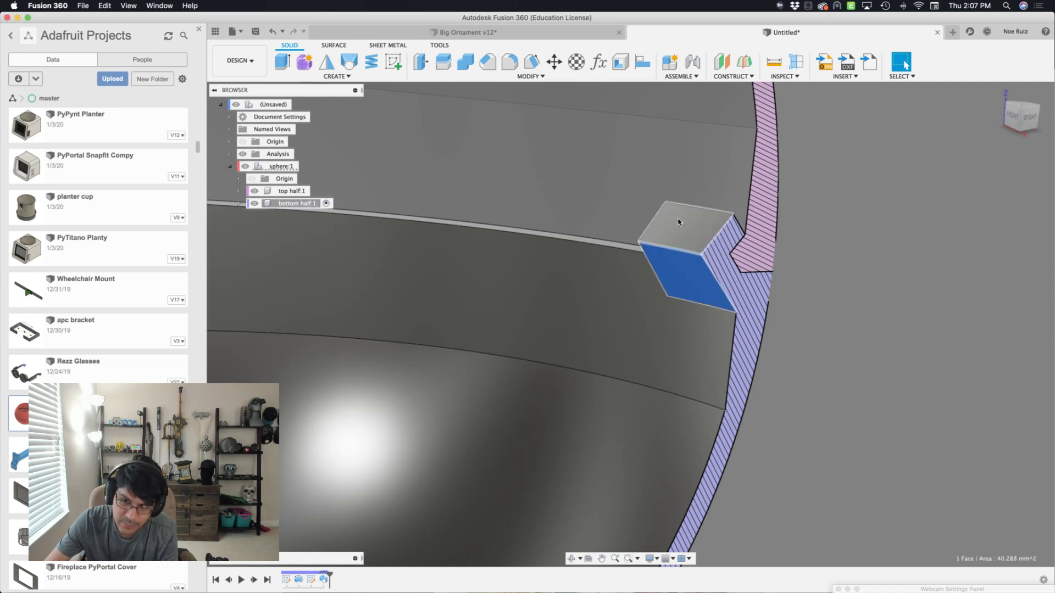
pyautogui.click(679, 222)
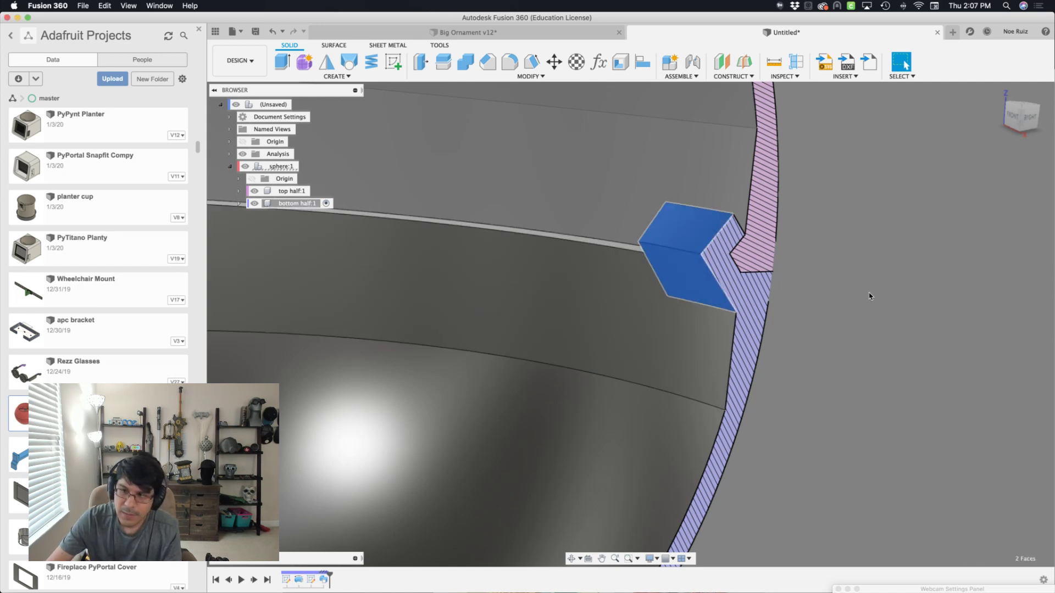
pyautogui.press('q')
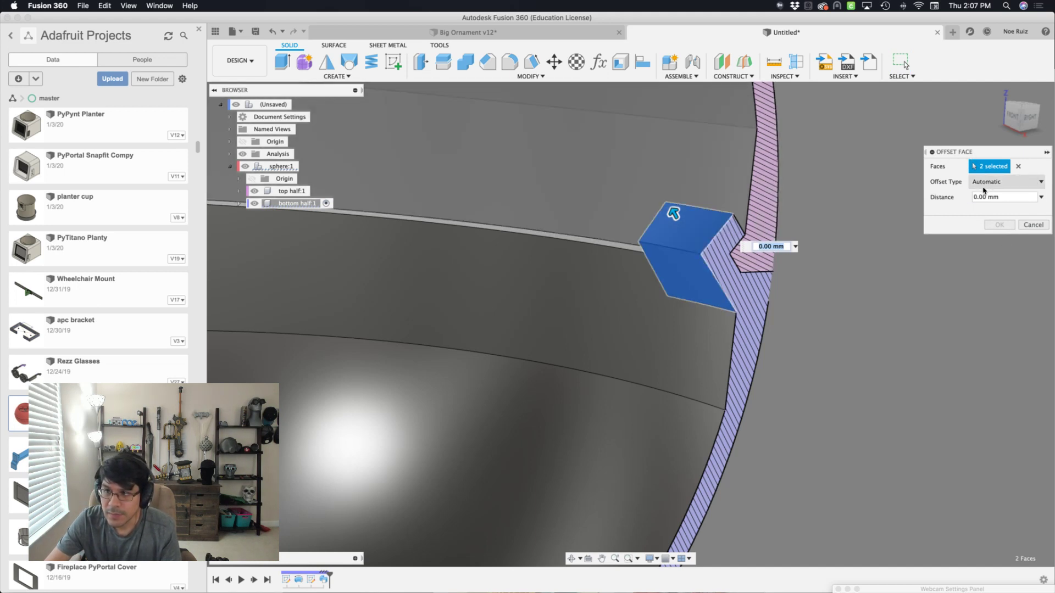
pyautogui.click(984, 185)
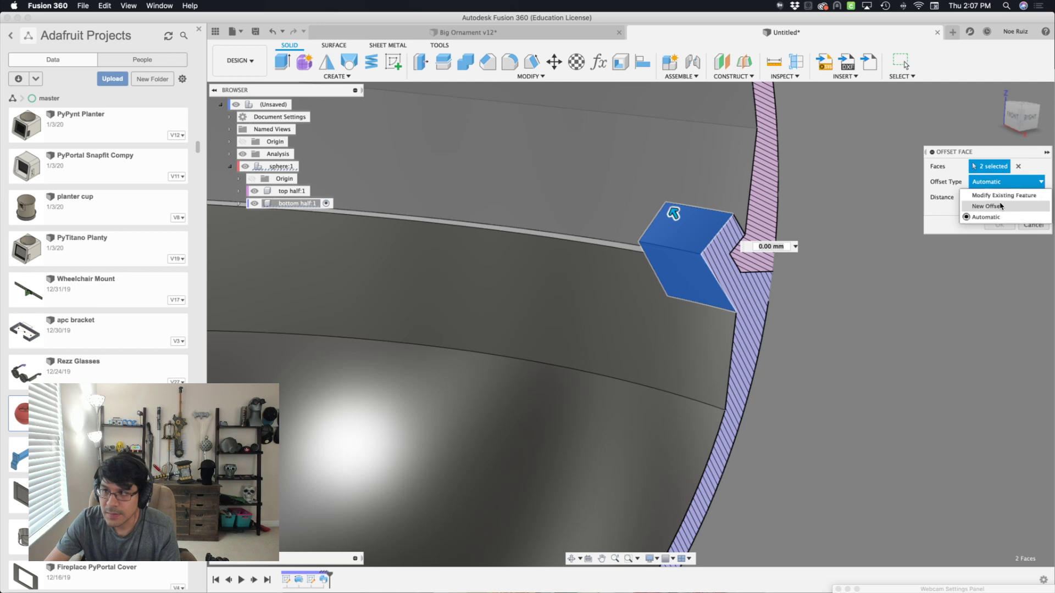
pyautogui.click(1002, 206)
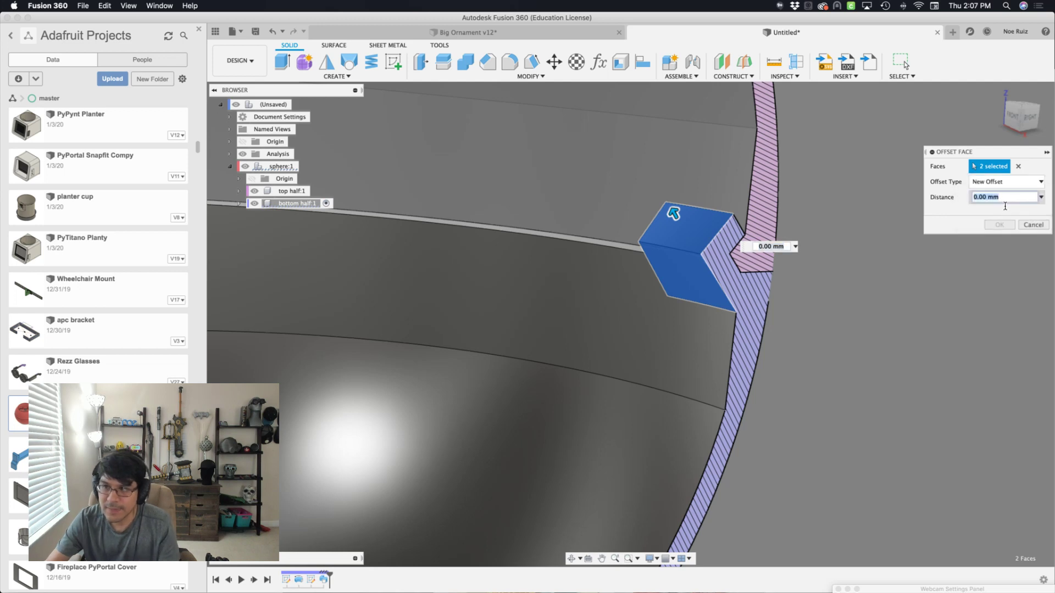
pyautogui.write('gap')
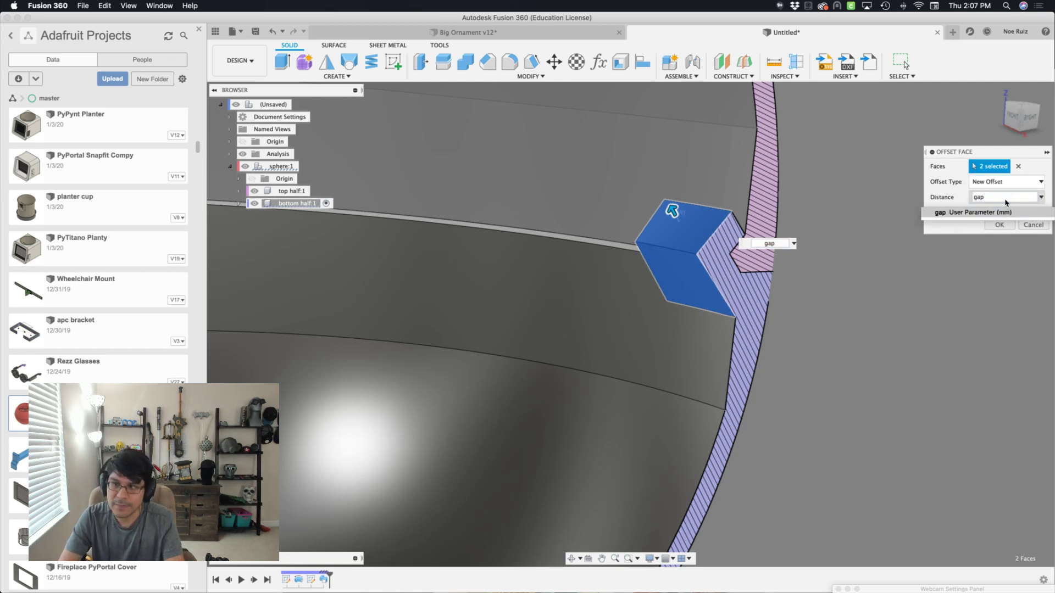
pyautogui.press('Return')
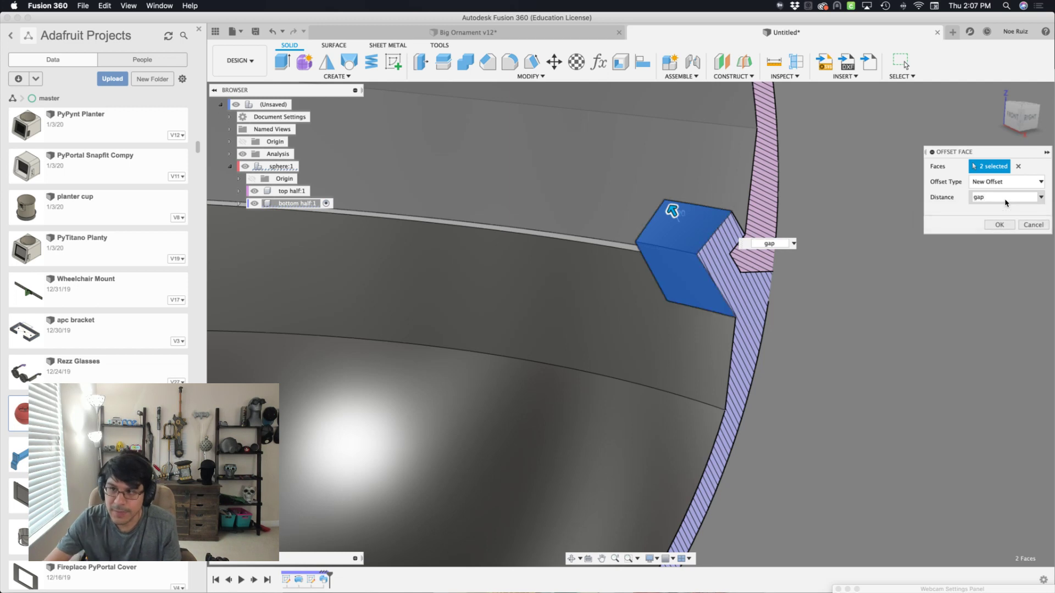
pyautogui.click(1000, 224)
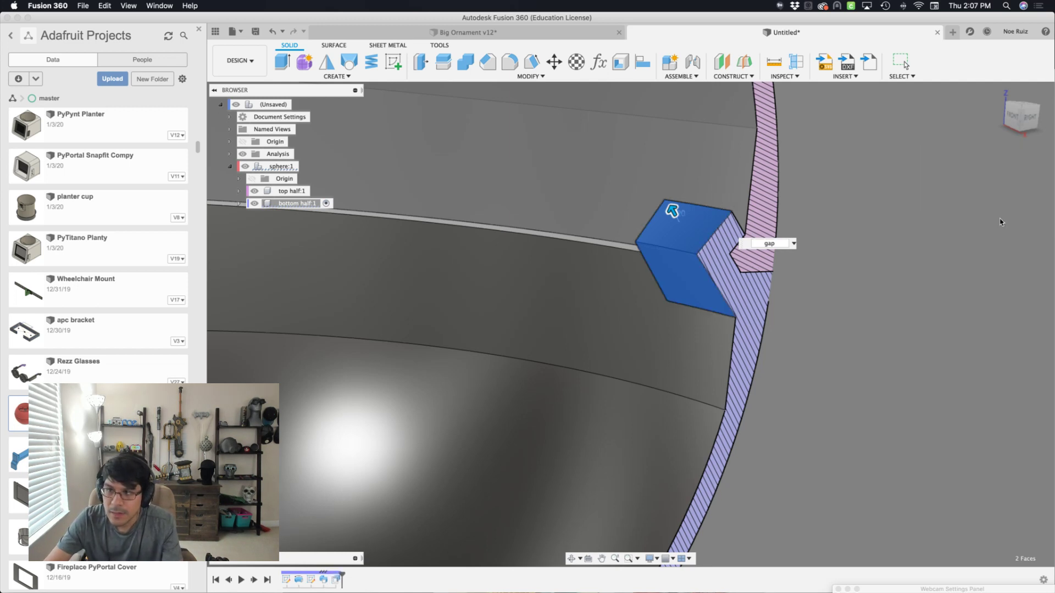
# - Hide the top half and offset the two faces of the clip's V-shaped groove by -tol
pyautogui.keyDown('shift'); pyautogui.moveTo(776, 244); pyautogui.dragTo(457, 205, button='middle'); pyautogui.keyUp('shift')
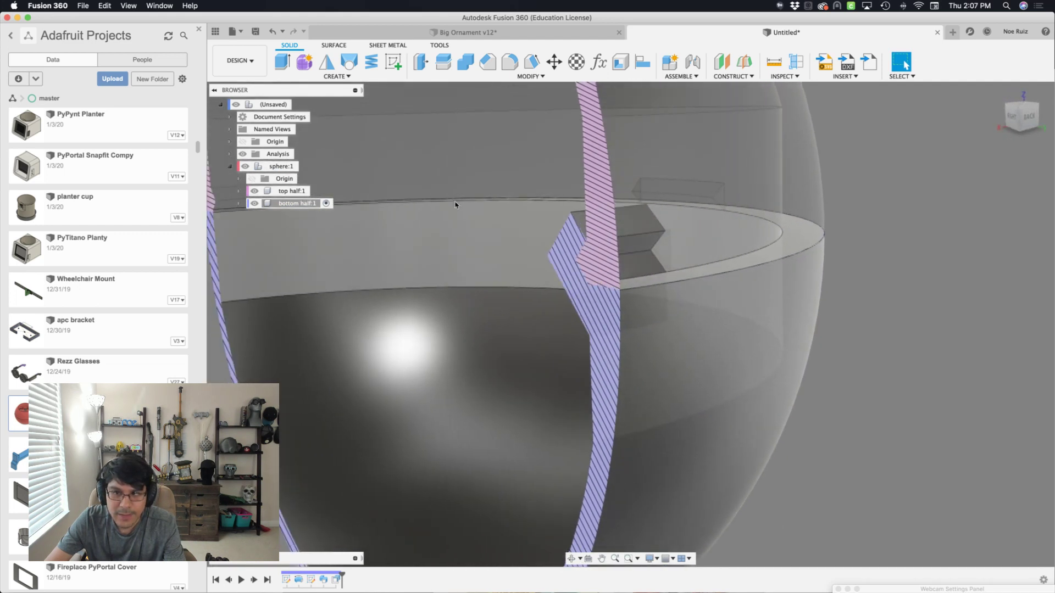
pyautogui.click(255, 191)
pyautogui.scroll(5, 591, 249)
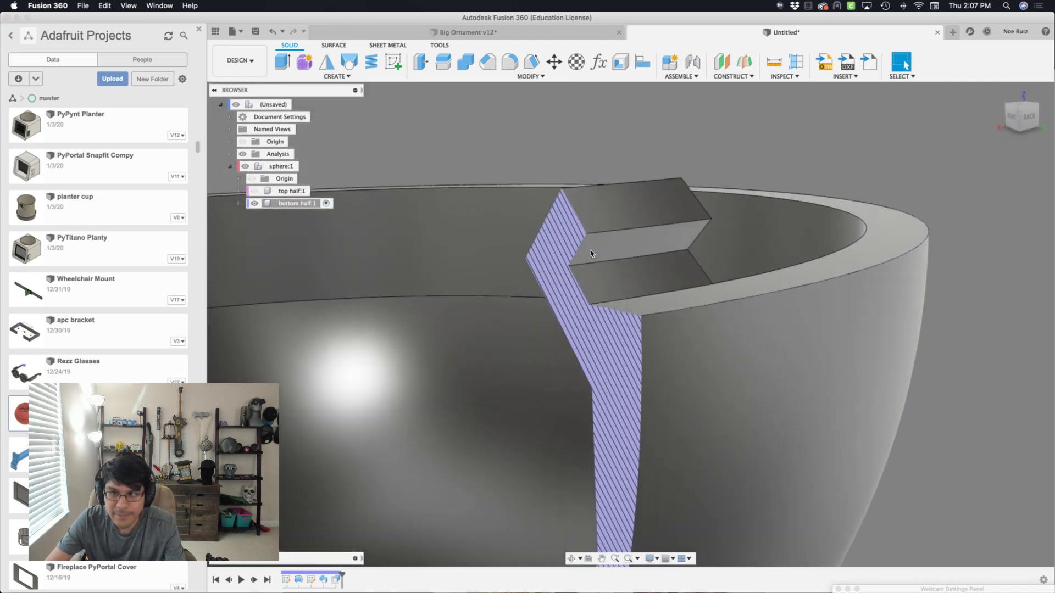
pyautogui.click(593, 244)
pyautogui.keyDown('shift'); pyautogui.click(603, 271); pyautogui.keyUp('shift')
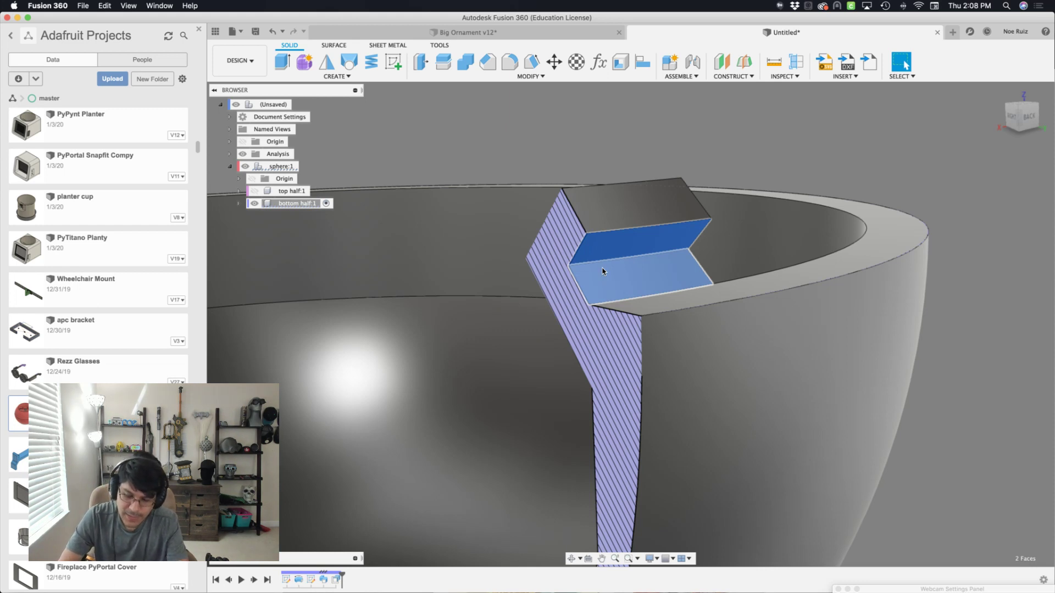
pyautogui.press('q')
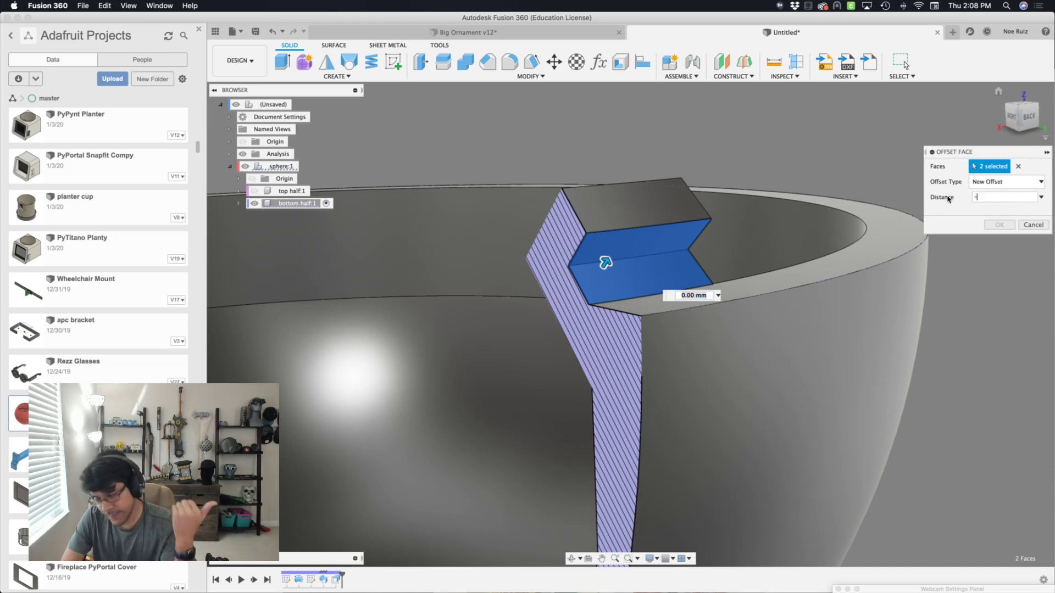
pyautogui.write('-tol')
pyautogui.press('Return')
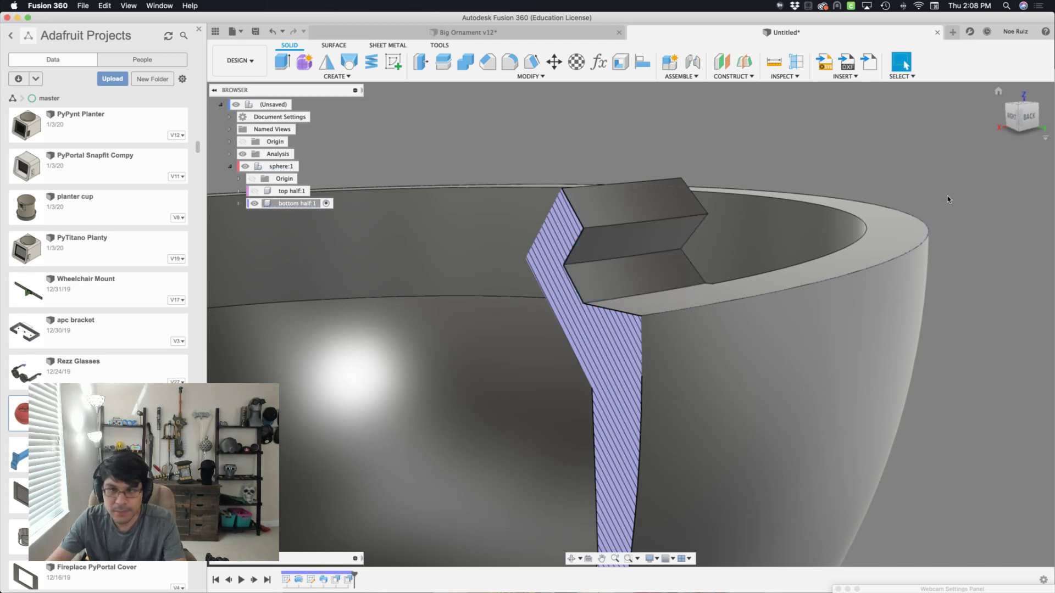
# - Show the top half, measure the clearance between its ridge and the clip's groove, and inspect the clip's end face
pyautogui.click(254, 191)
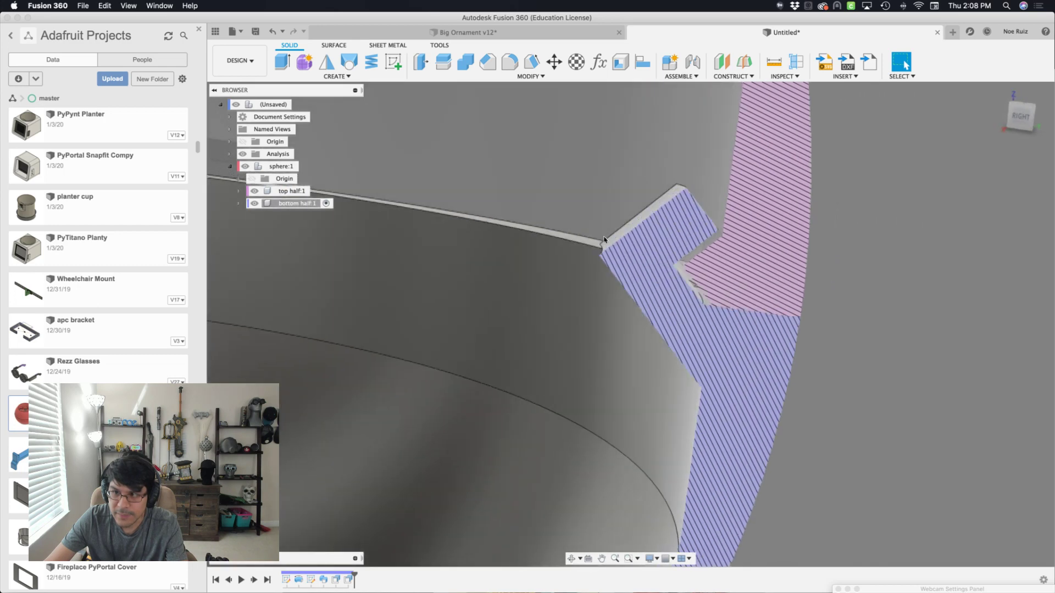
pyautogui.moveTo(787, 268)
pyautogui.keyDown('shift'); pyautogui.mouseDown(button='middle')
pyautogui.moveTo(749, 264)
pyautogui.moveTo(678, 218)
pyautogui.mouseUp(button='middle'); pyautogui.keyUp('shift')
pyautogui.scroll(4, 677, 218)
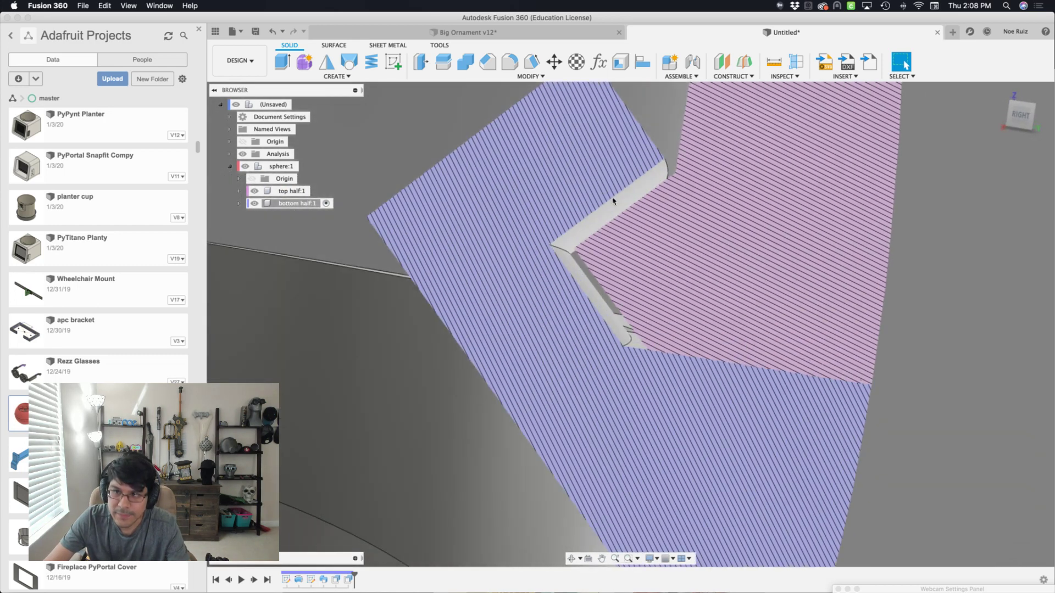
pyautogui.click(614, 203)
pyautogui.keyDown('shift'); pyautogui.moveTo(617, 205); pyautogui.dragTo(676, 242, button='middle'); pyautogui.keyUp('shift')
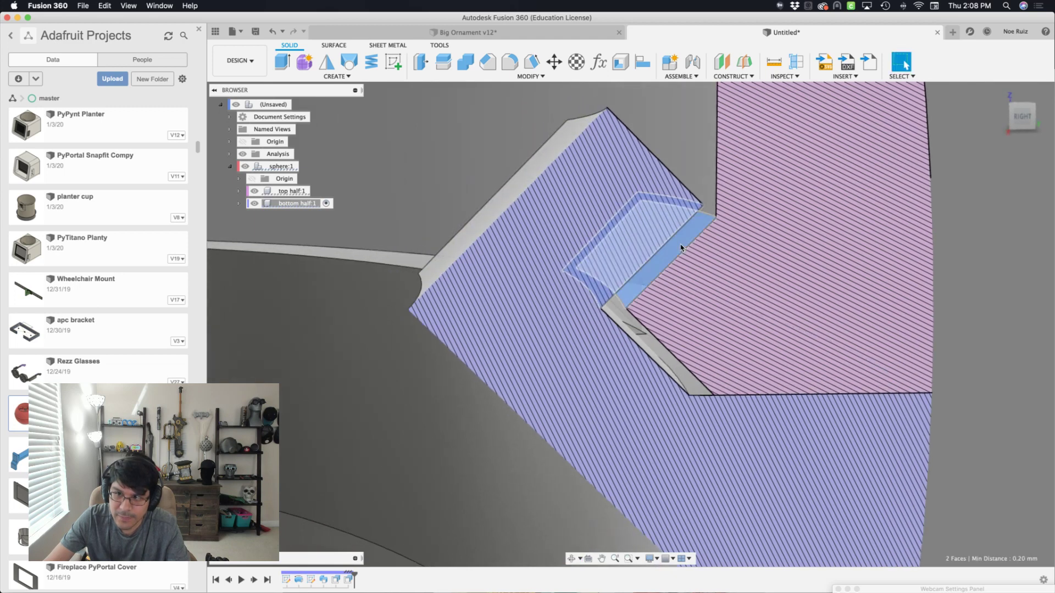
pyautogui.scroll(-3, 685, 252)
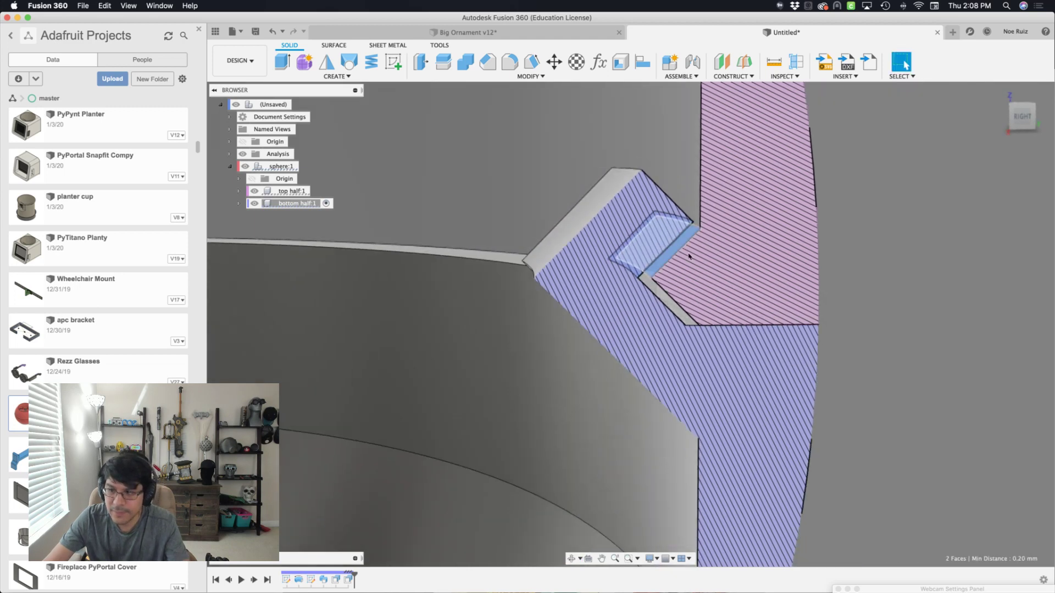
pyautogui.click(929, 423)
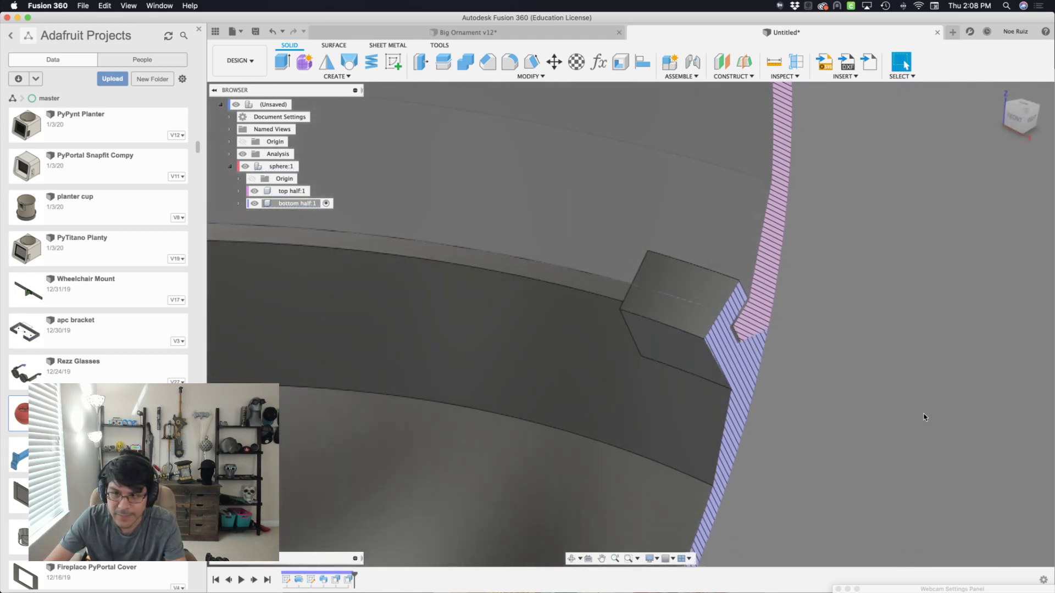
pyautogui.moveTo(923, 418)
pyautogui.keyDown('shift'); pyautogui.mouseDown(button='middle')
pyautogui.moveTo(737, 355)
pyautogui.moveTo(593, 192)
pyautogui.moveTo(608, 246)
pyautogui.moveTo(603, 226)
pyautogui.moveTo(643, 185)
pyautogui.mouseUp(button='middle'); pyautogui.keyUp('shift')
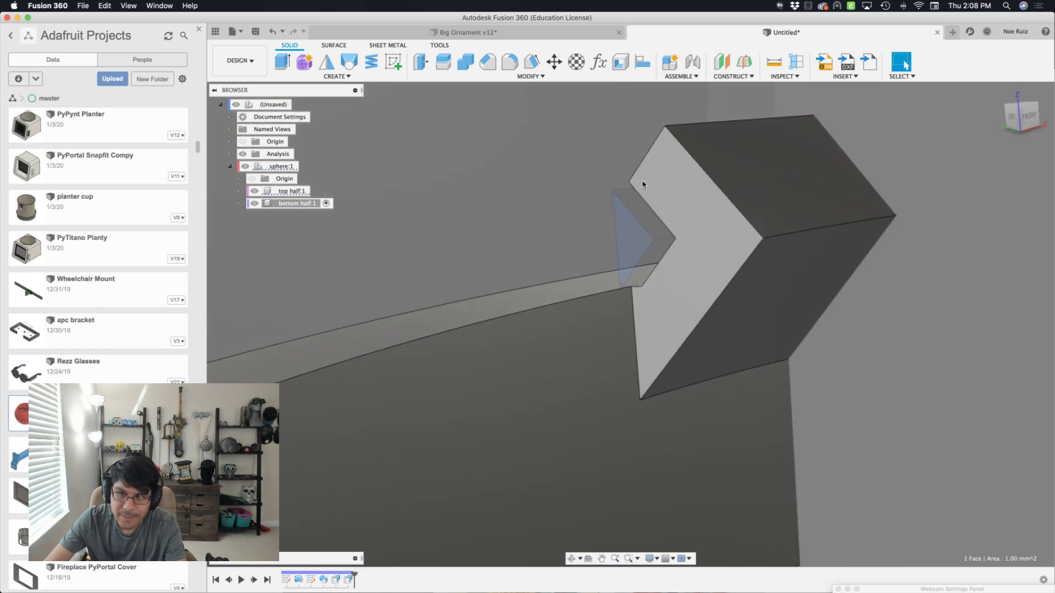
pyautogui.moveTo(704, 212)
pyautogui.keyDown('shift'); pyautogui.mouseDown(button='middle')
pyautogui.moveTo(690, 228)
pyautogui.moveTo(681, 224)
pyautogui.moveTo(729, 237)
pyautogui.mouseUp(button='middle'); pyautogui.keyUp('shift')
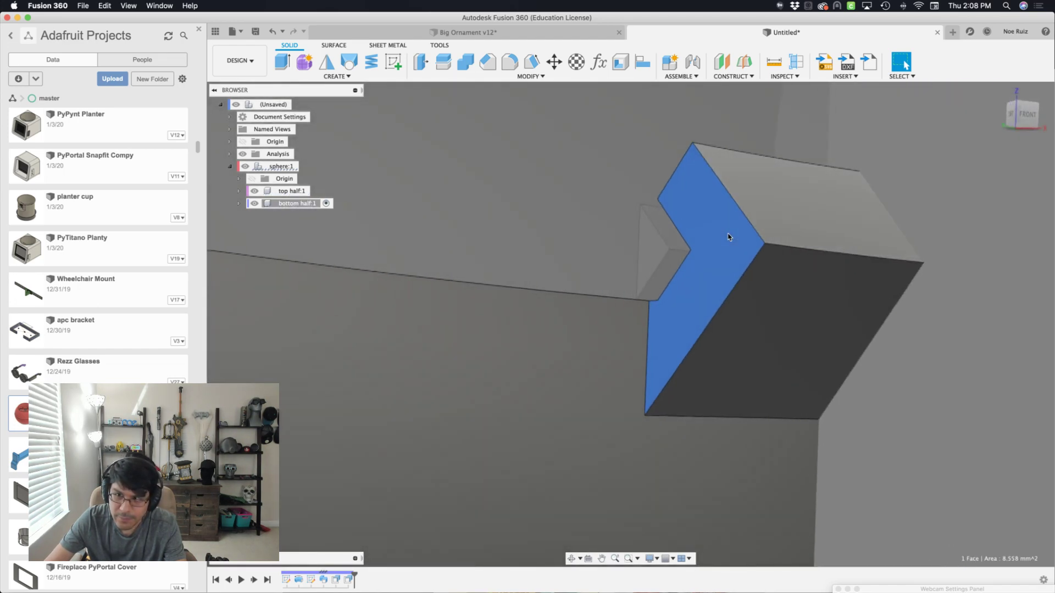
pyautogui.click(919, 311)
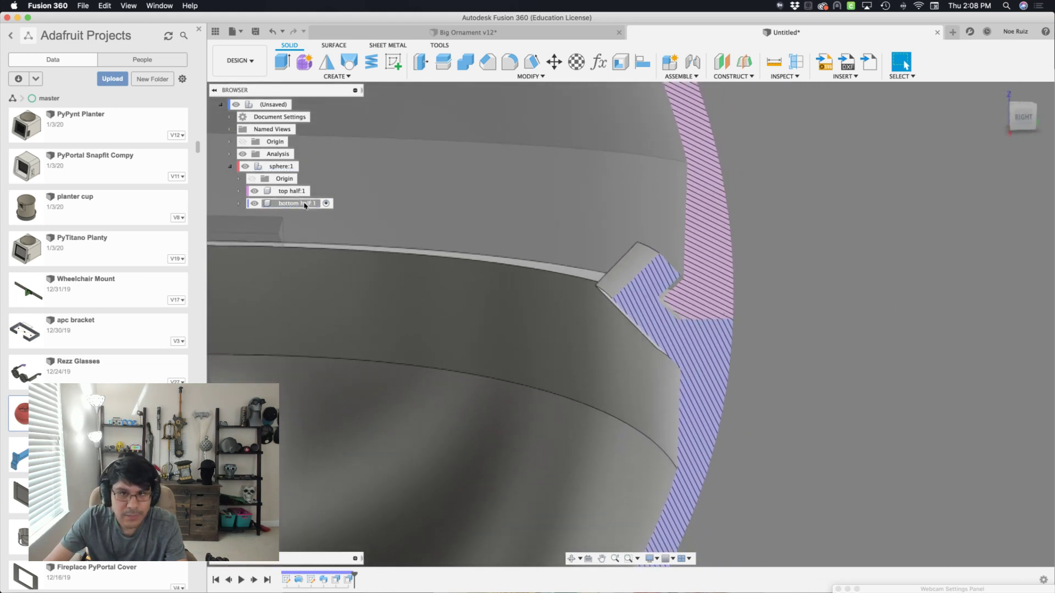
# - Activate the top half component and open its triangular ridge profile sketch for editing
pyautogui.click(314, 191)
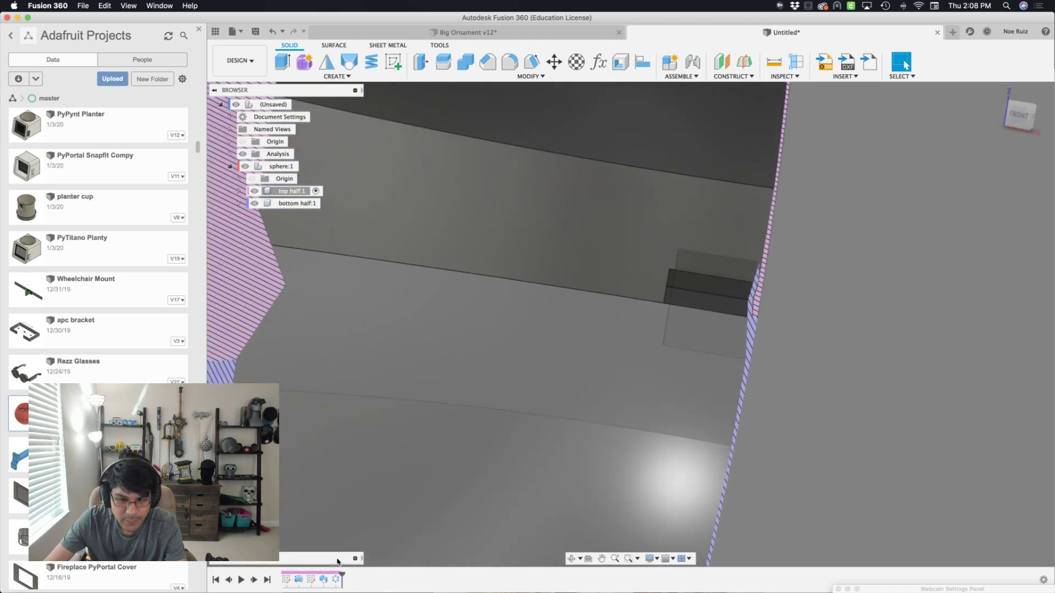
pyautogui.click(311, 580)
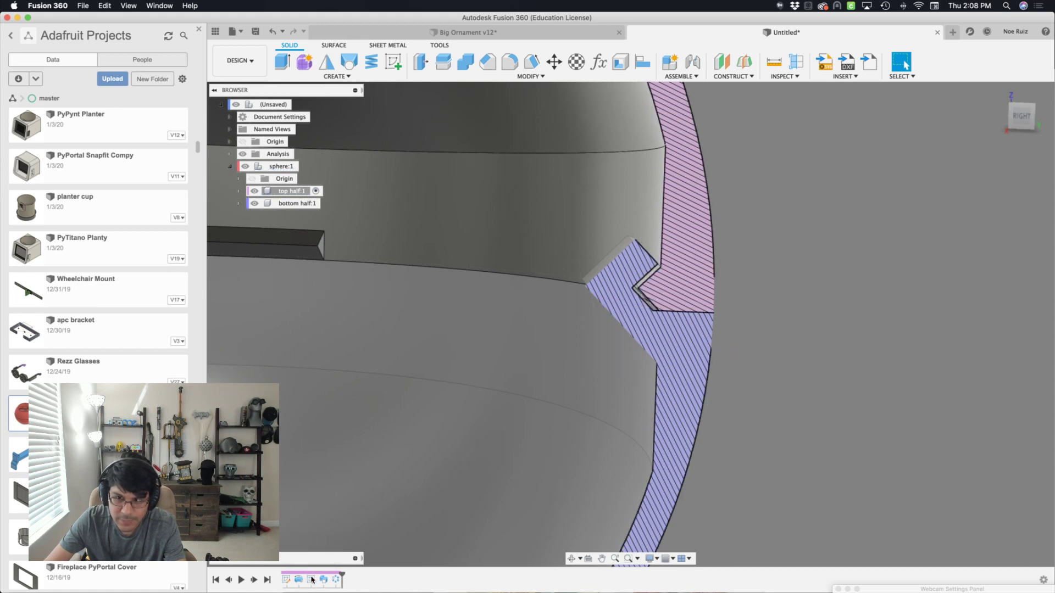
pyautogui.doubleClick(311, 580)
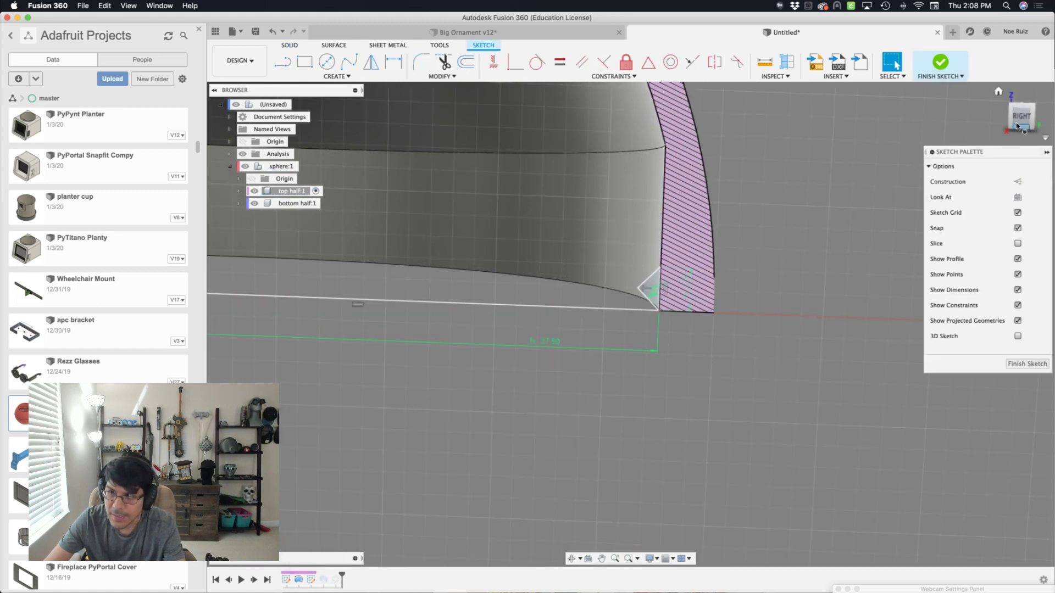
pyautogui.click(1019, 117)
pyautogui.scroll(-3, 582, 273)
pyautogui.scroll(5, 605, 256)
pyautogui.scroll(-2, 603, 256)
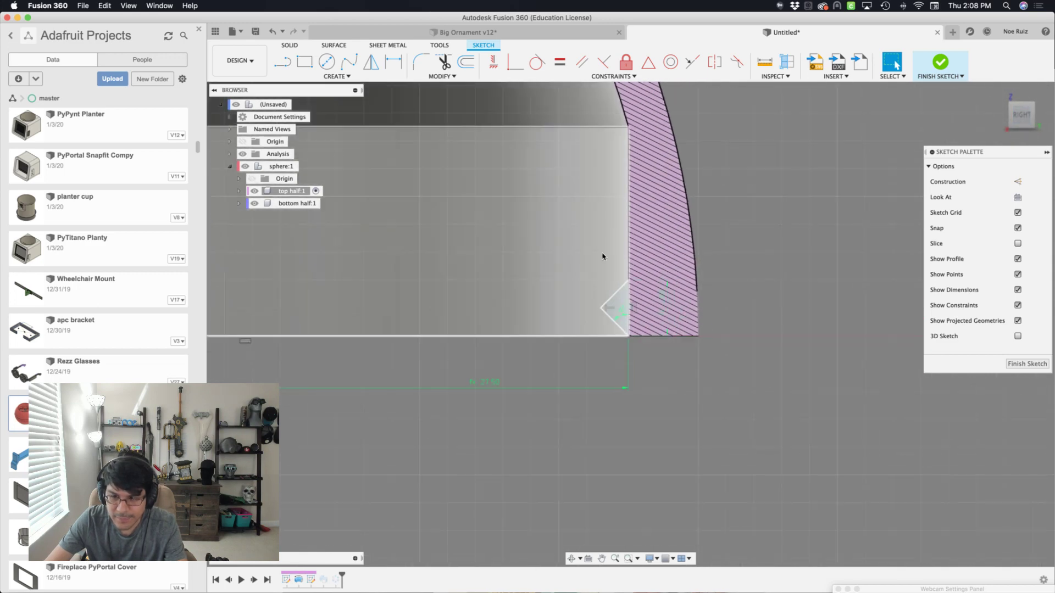
pyautogui.moveTo(603, 257)
pyautogui.keyDown('shift'); pyautogui.mouseDown(button='middle')
pyautogui.moveTo(671, 329)
pyautogui.moveTo(665, 346)
pyautogui.moveTo(714, 288)
pyautogui.moveTo(670, 271)
pyautogui.mouseUp(button='middle'); pyautogui.keyUp('shift')
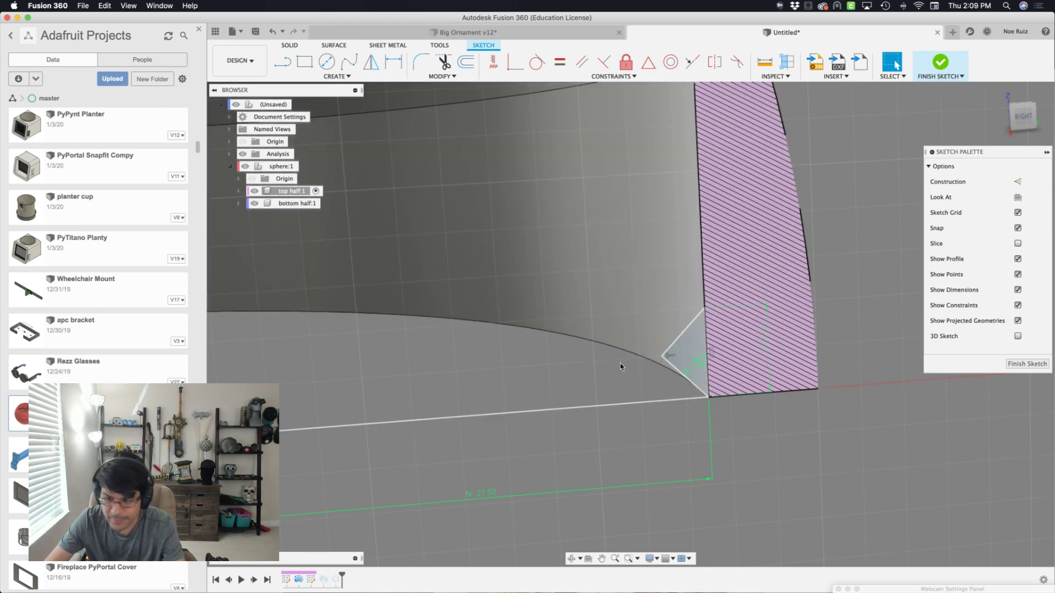
# - Sketch a three-line chain around the triangular profile, from the rim line out to a point, up to the inner wall and down near the triangle's upper corner
pyautogui.press('l')
pyautogui.scroll(3, 663, 418)
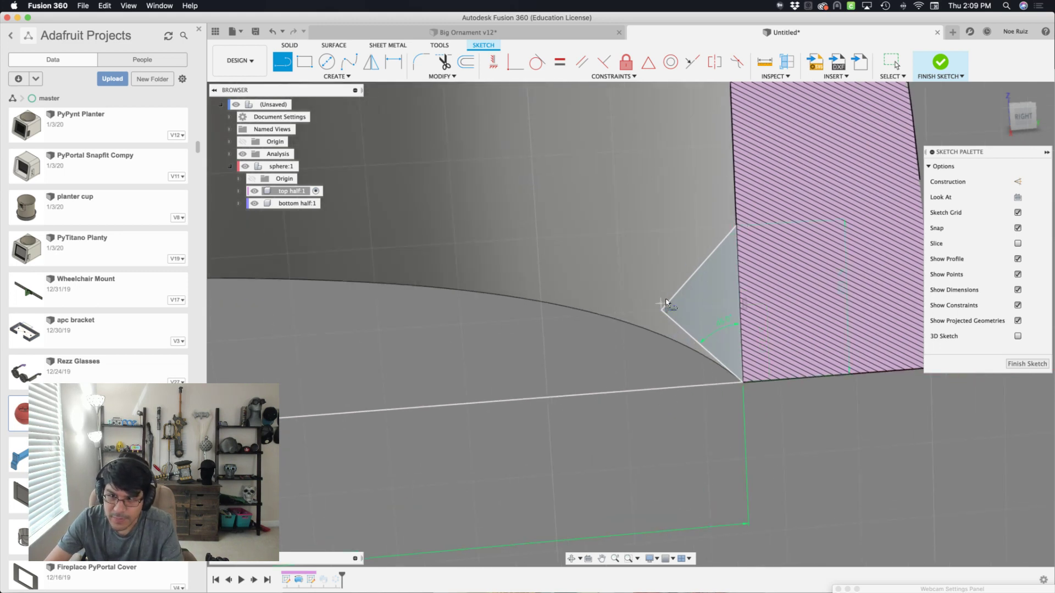
pyautogui.click(615, 390)
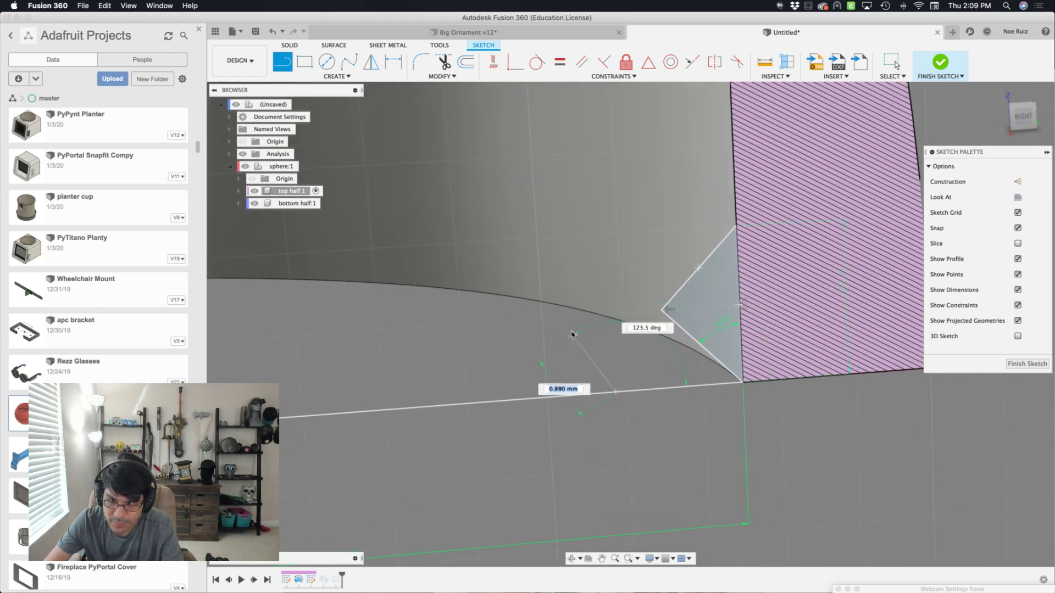
pyautogui.click(542, 319)
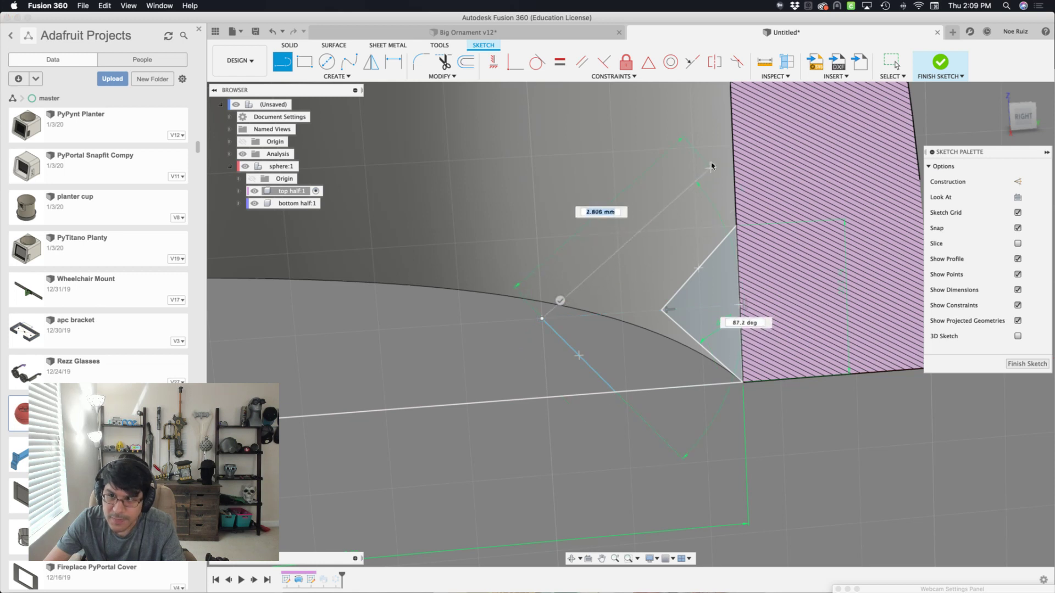
pyautogui.click(729, 128)
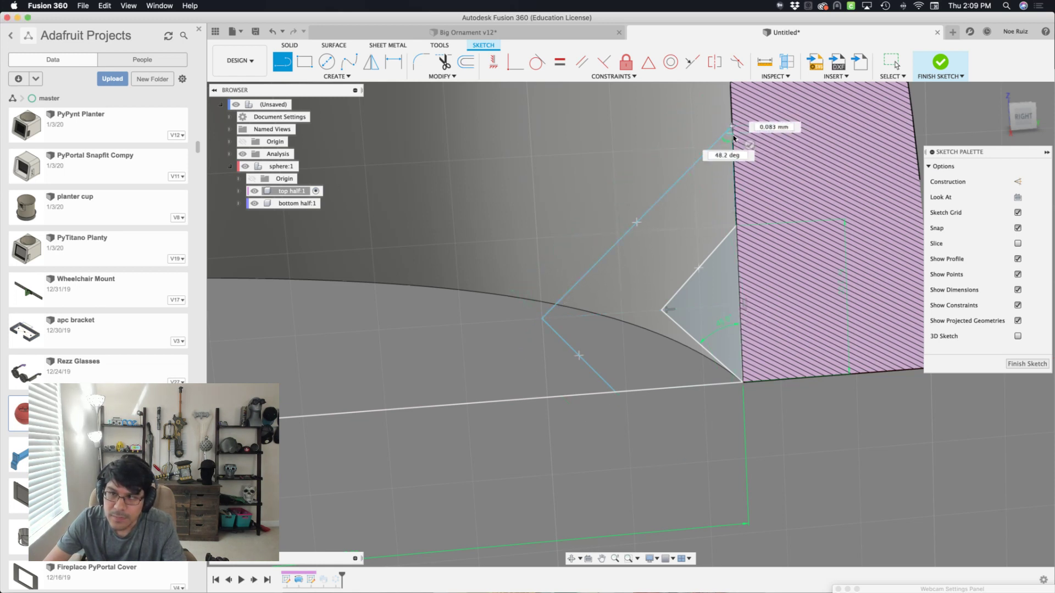
pyautogui.click(736, 218)
pyautogui.press('Escape')
# - Hide the top half's bodies to expose the gap between the new line's endpoint and the triangle's upper corner
pyautogui.scroll(-3, 678, 239)
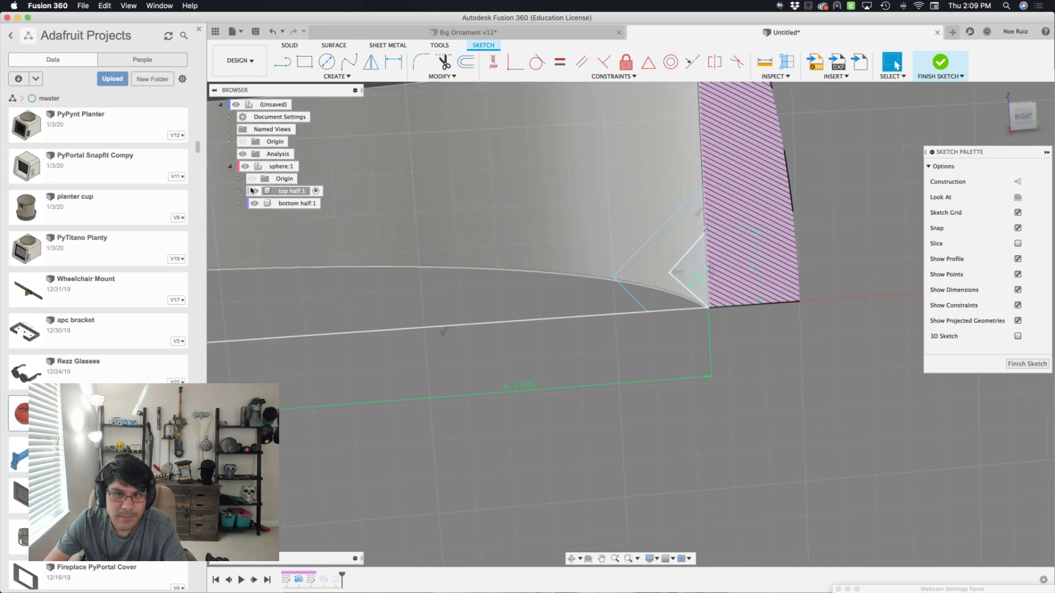
pyautogui.click(239, 190)
pyautogui.click(261, 216)
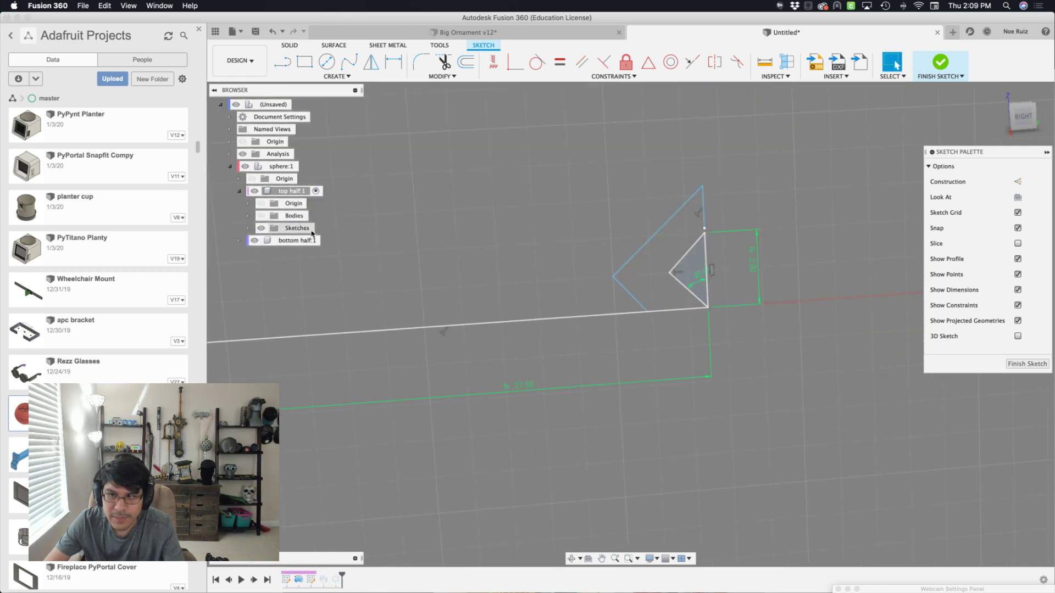
pyautogui.scroll(5, 714, 220)
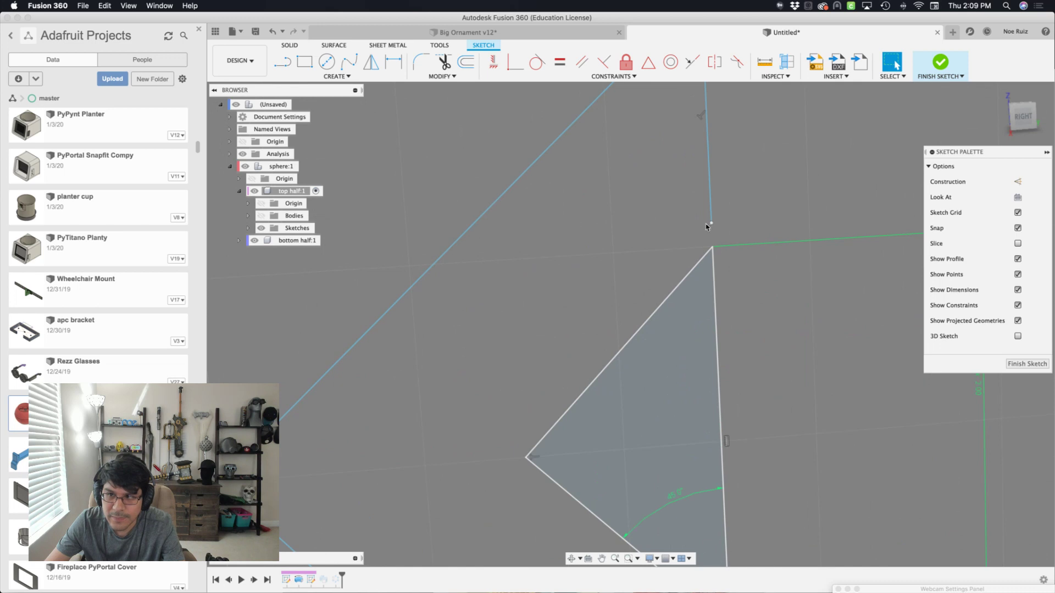
# - Join the new line's loose endpoint to the triangle's upper corner and make the chain's lower line parallel to the triangle's lower edge
pyautogui.moveTo(714, 227); pyautogui.dragTo(713, 247)
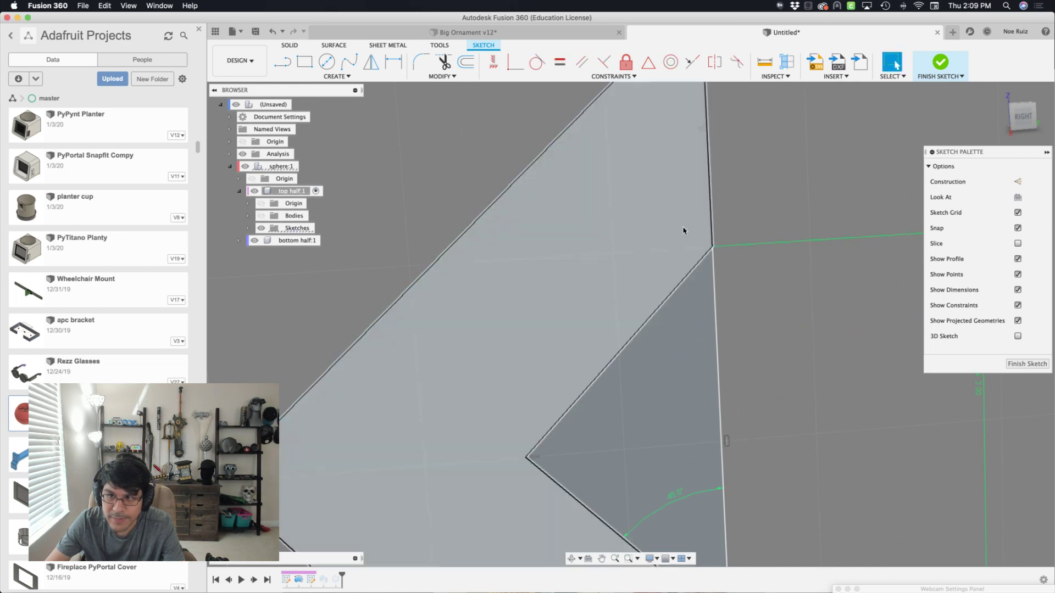
pyautogui.scroll(-4, 678, 242)
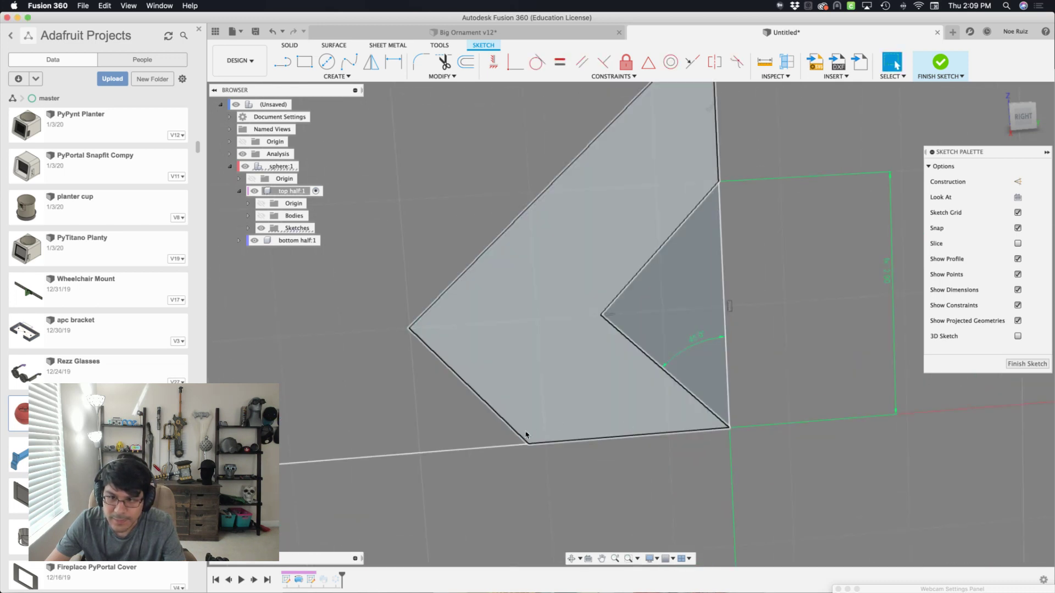
pyautogui.moveTo(526, 435)
pyautogui.mouseDown()
pyautogui.moveTo(551, 435)
pyautogui.moveTo(532, 427)
pyautogui.mouseUp()
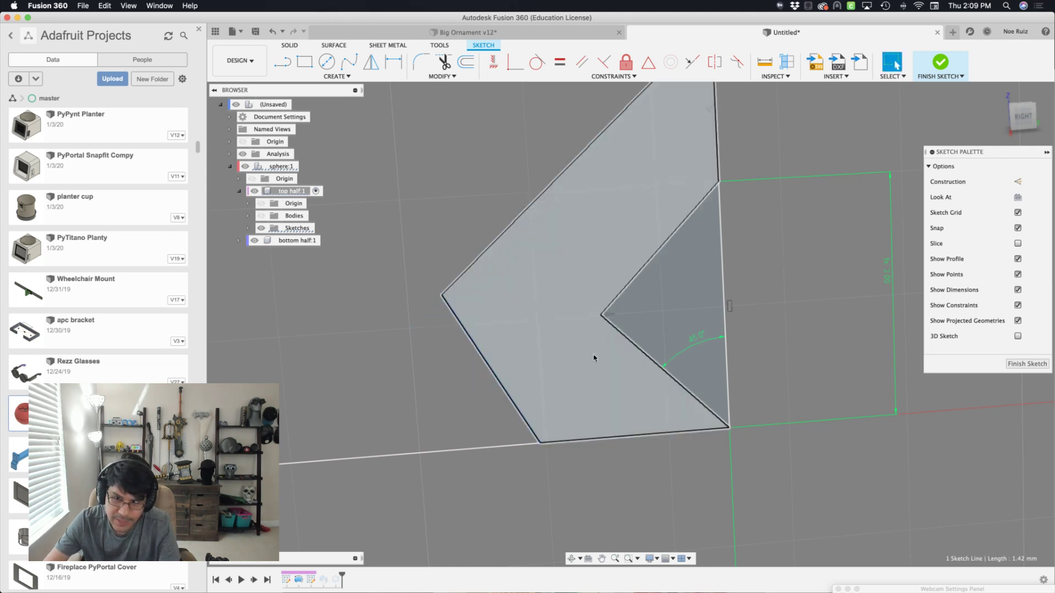
pyautogui.keyDown('shift'); pyautogui.click(638, 349); pyautogui.keyUp('shift')
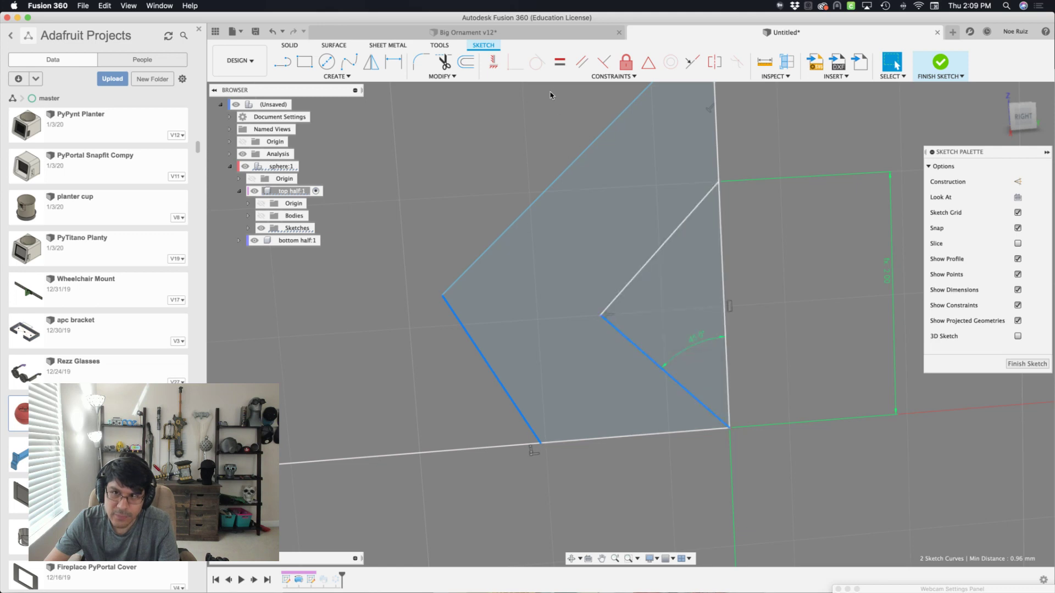
pyautogui.click(583, 57)
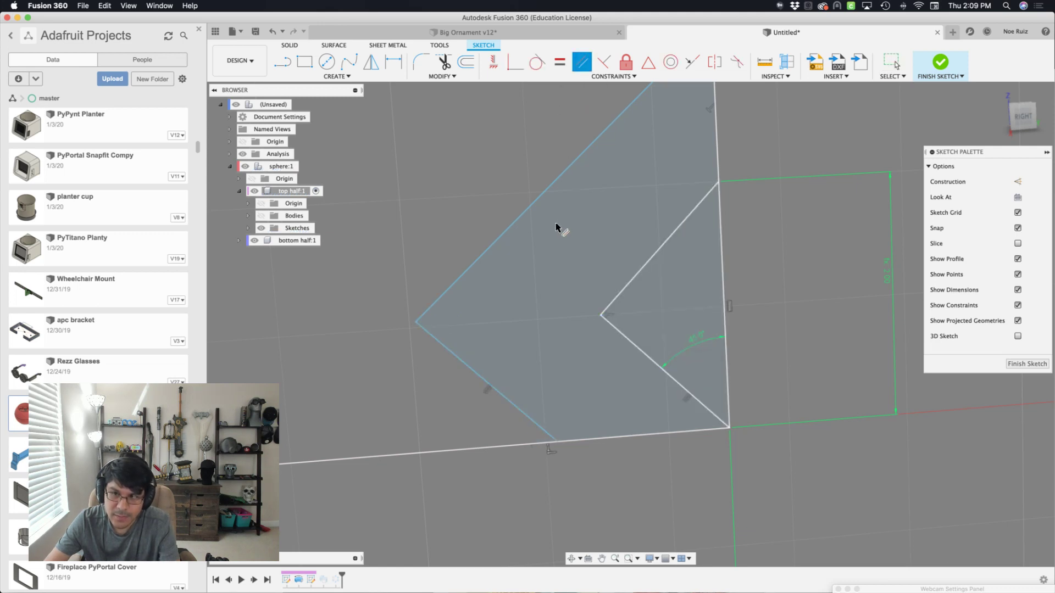
# - Make the chain's long upper line perpendicular to its lower line
pyautogui.click(426, 311)
pyautogui.keyDown('shift'); pyautogui.click(421, 325); pyautogui.keyUp('shift')
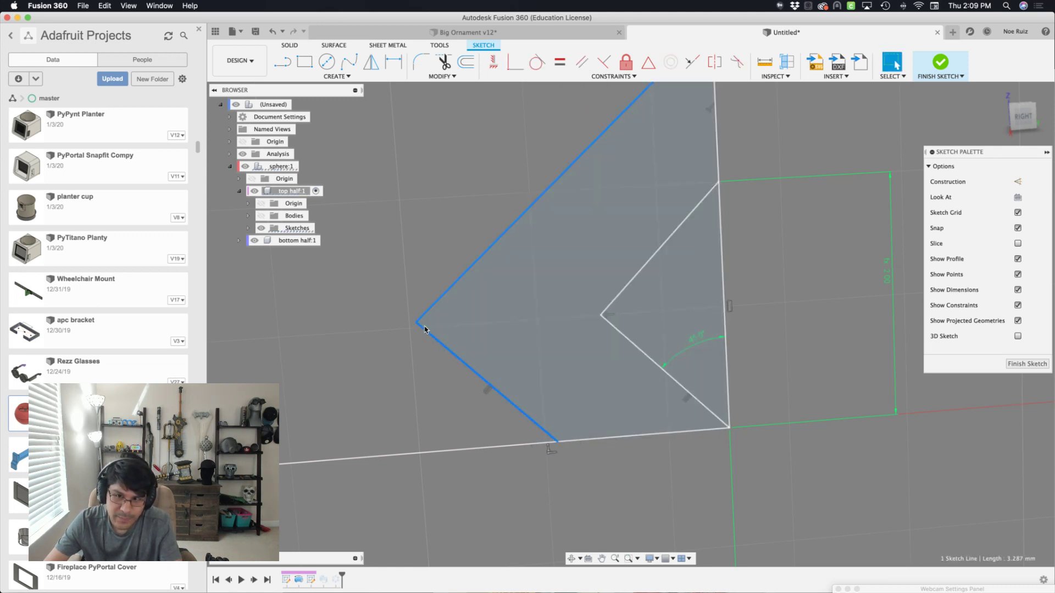
pyautogui.click(604, 61)
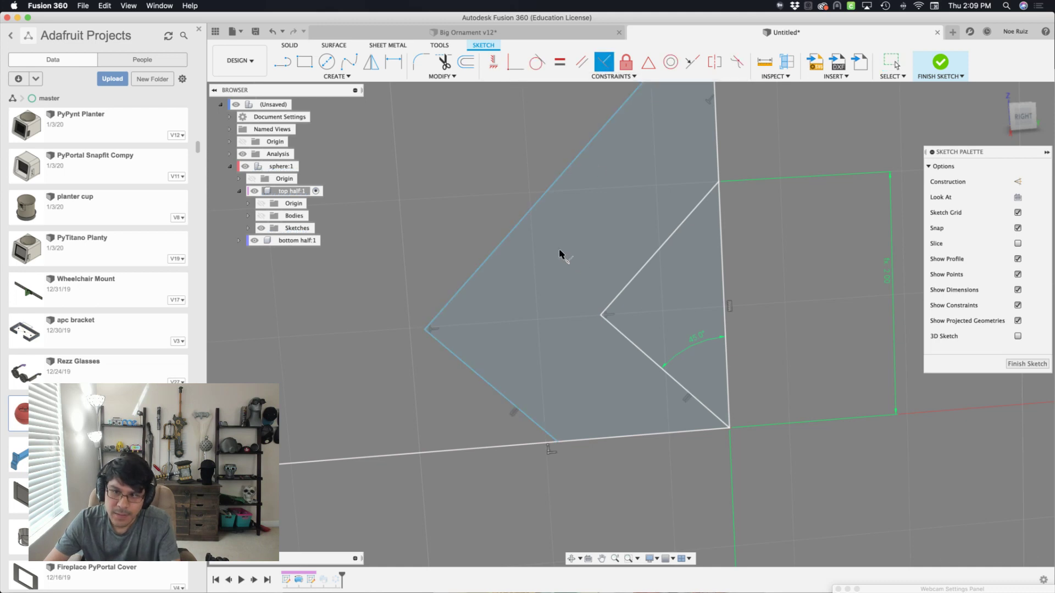
# - Dimension the distance between the chain's long upper line and the triangle's upper edge as 1 mm
pyautogui.moveTo(557, 212); pyautogui.dragTo(558, 238, button='middle')
pyautogui.press('d')
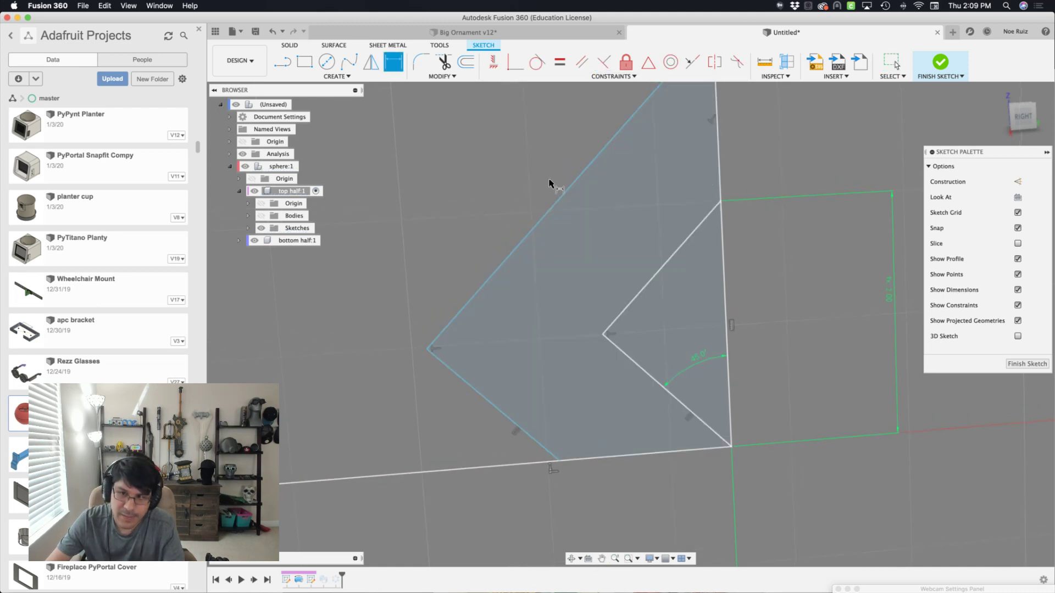
pyautogui.click(567, 192)
pyautogui.click(659, 275)
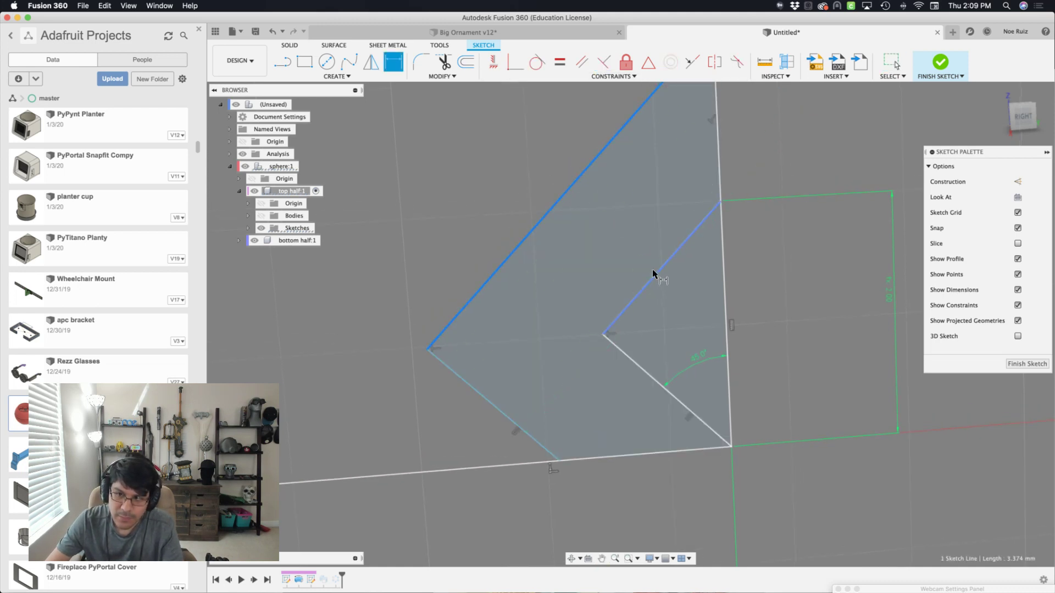
pyautogui.click(619, 229)
pyautogui.press('Return')
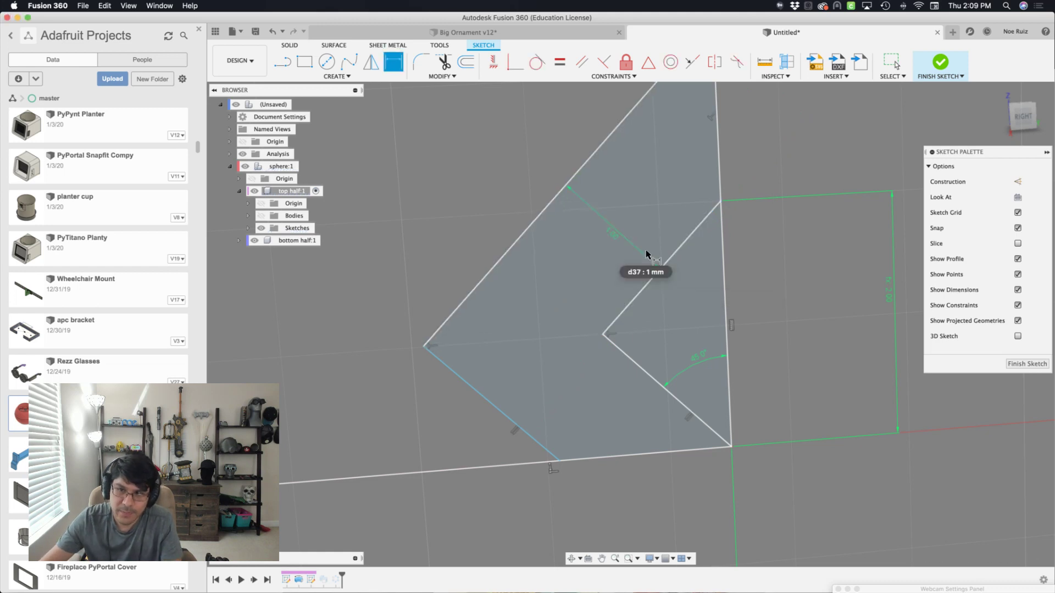
# - Dimension the distance between the chain's lower line and the triangle's lower edge as 1 mm
pyautogui.click(462, 376)
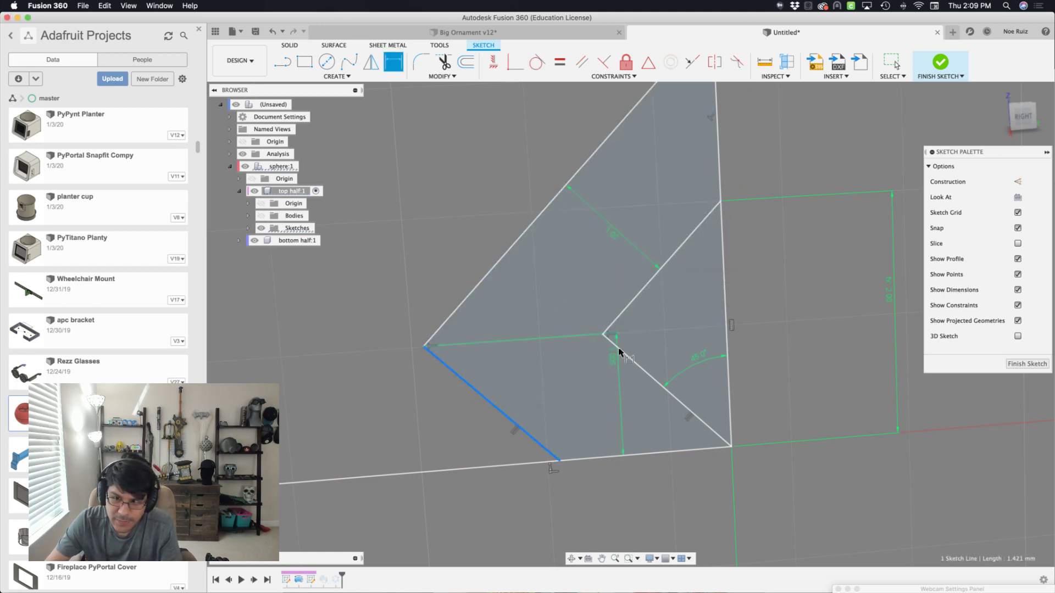
pyautogui.click(619, 349)
pyautogui.click(588, 357)
pyautogui.press('Return')
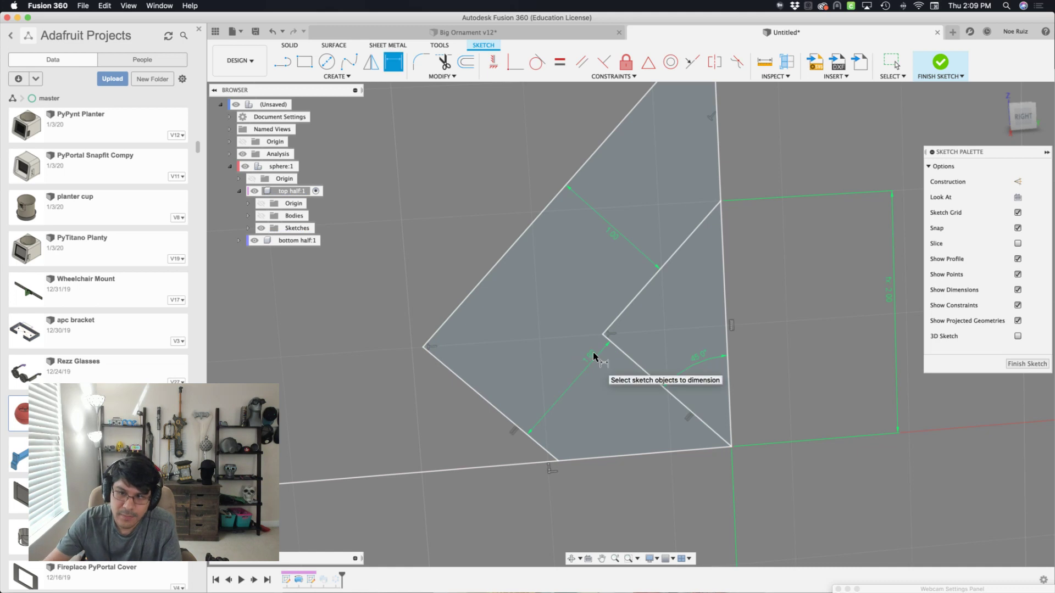
pyautogui.scroll(-3, 594, 357)
pyautogui.press('Escape')
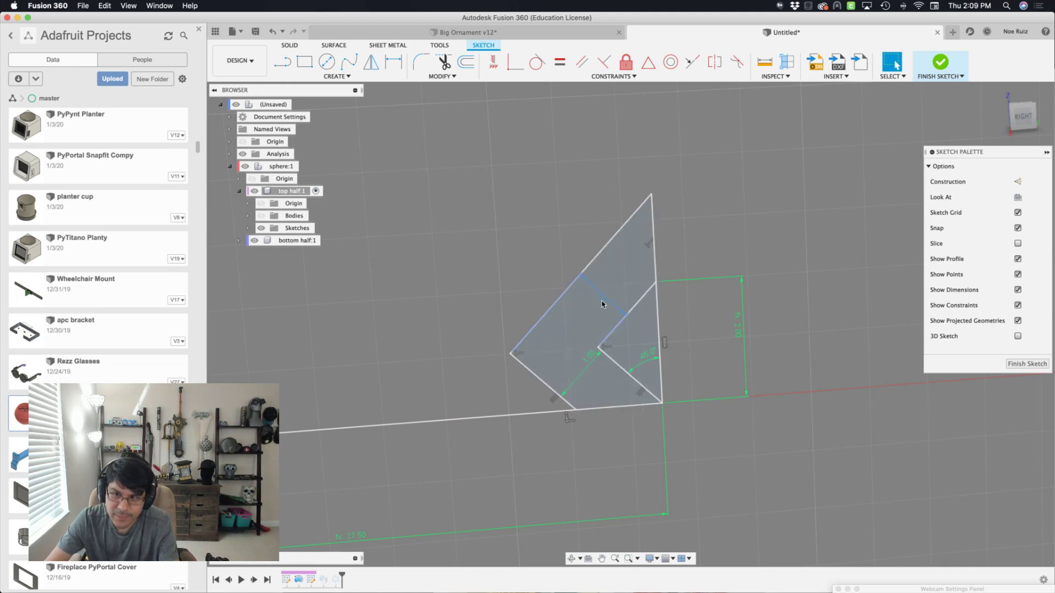
# - Show the top half's bodies again and finish the ridge sketch
pyautogui.scroll(3, 602, 304)
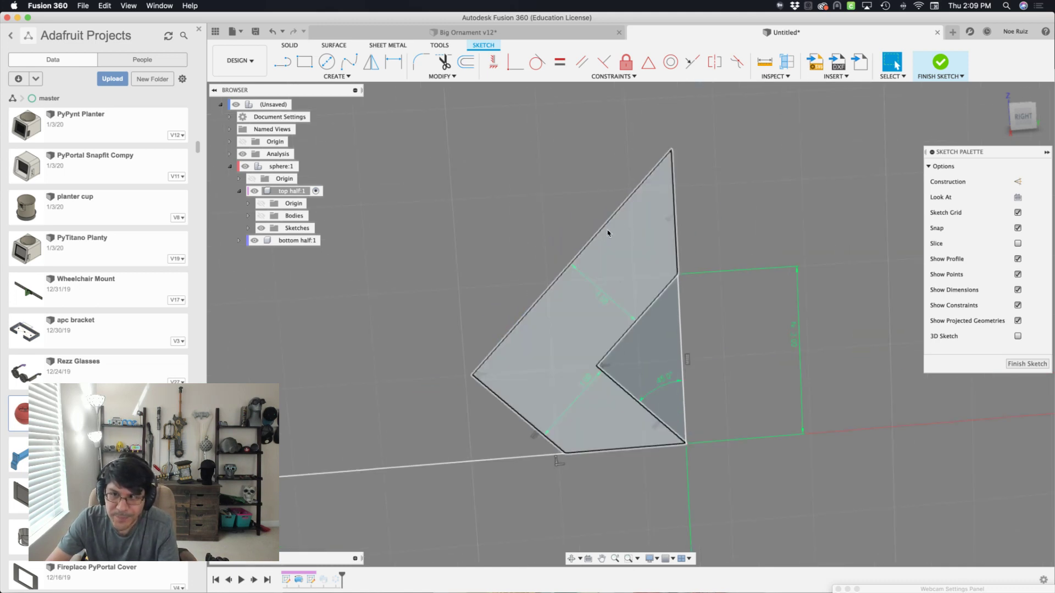
pyautogui.scroll(-2, 605, 306)
pyautogui.scroll(3, 604, 307)
pyautogui.scroll(-2, 604, 306)
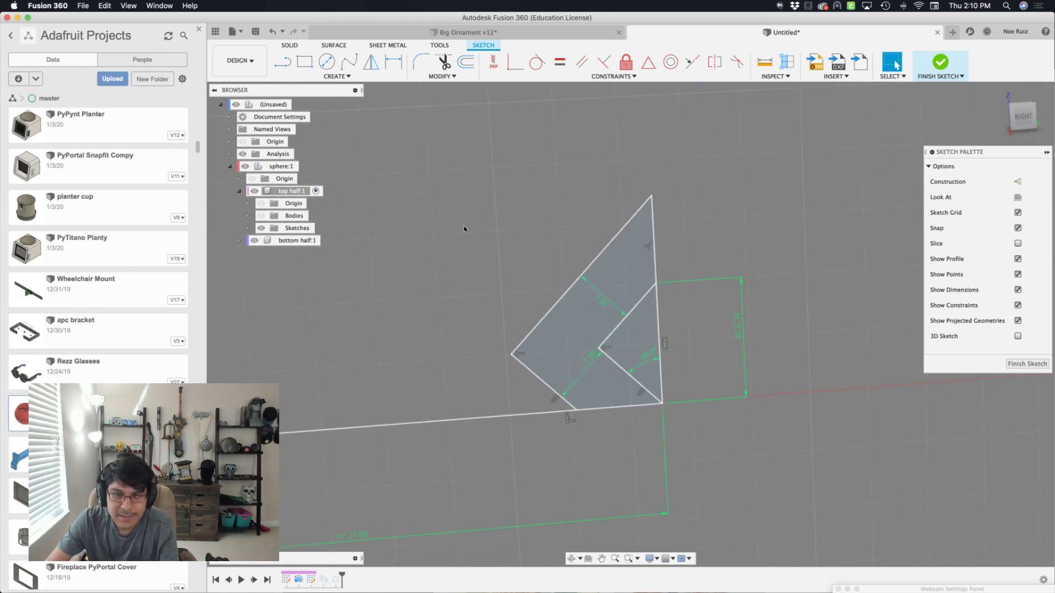
pyautogui.click(262, 214)
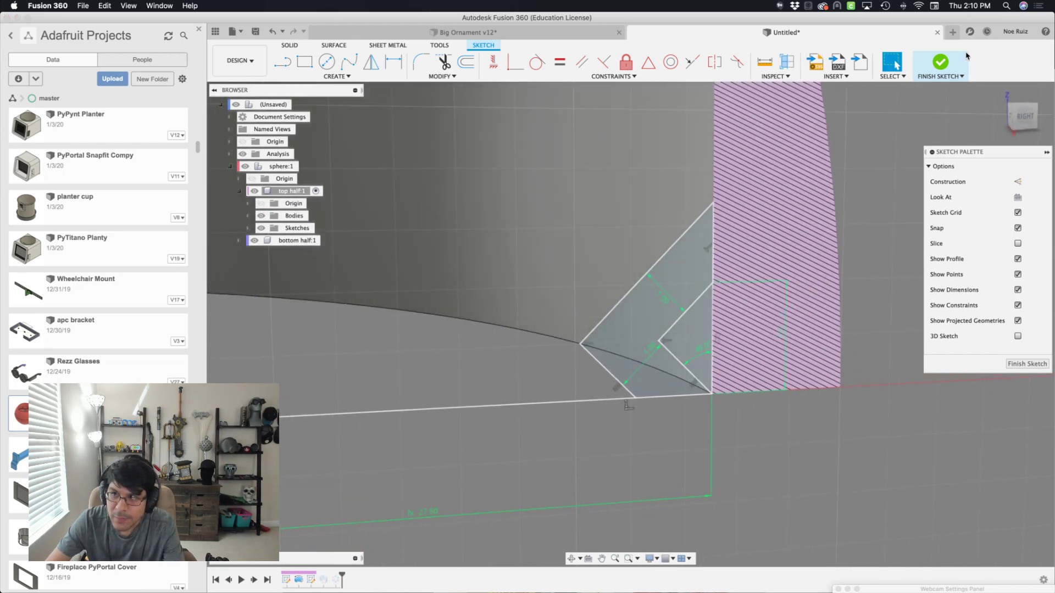
pyautogui.click(941, 62)
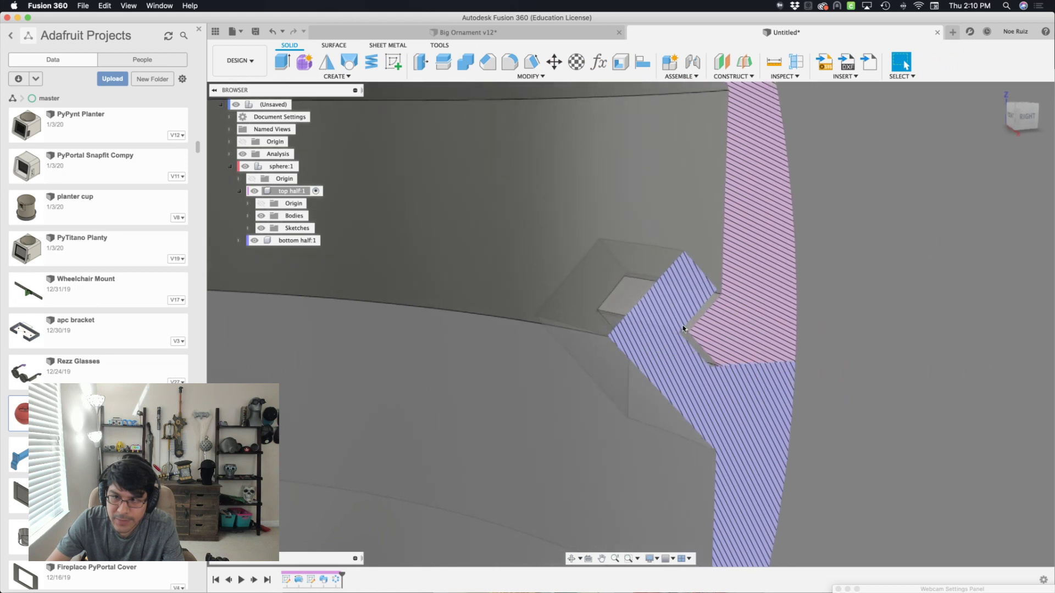
# - Hide the bottom half and turn off the section analysis to expose the top half's ridges
pyautogui.moveTo(655, 352)
pyautogui.keyDown('shift'); pyautogui.mouseDown(button='middle')
pyautogui.moveTo(694, 343)
pyautogui.moveTo(654, 336)
pyautogui.mouseUp(button='middle'); pyautogui.keyUp('shift')
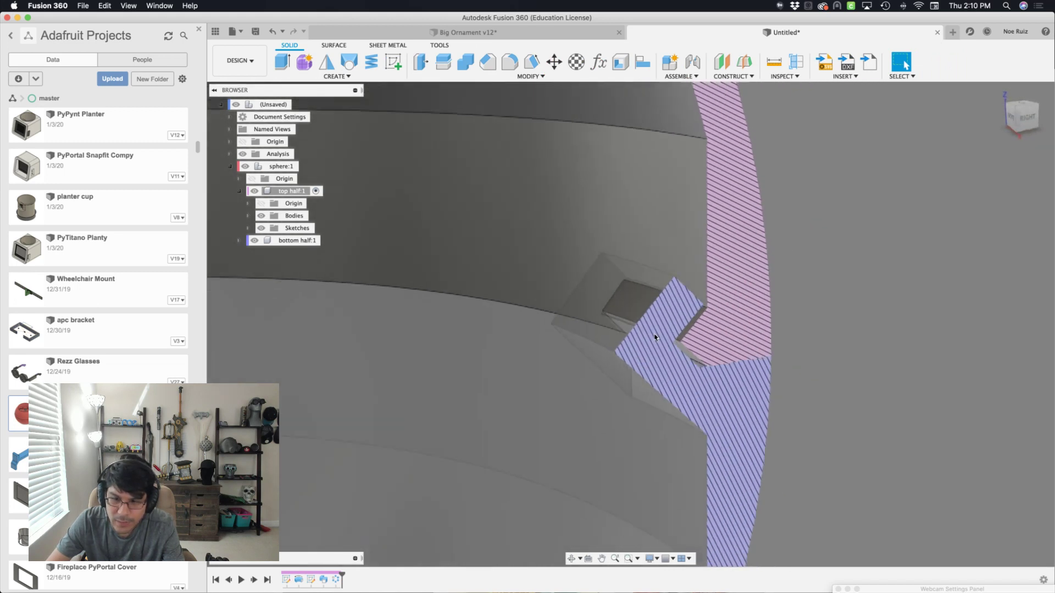
pyautogui.scroll(-3, 654, 337)
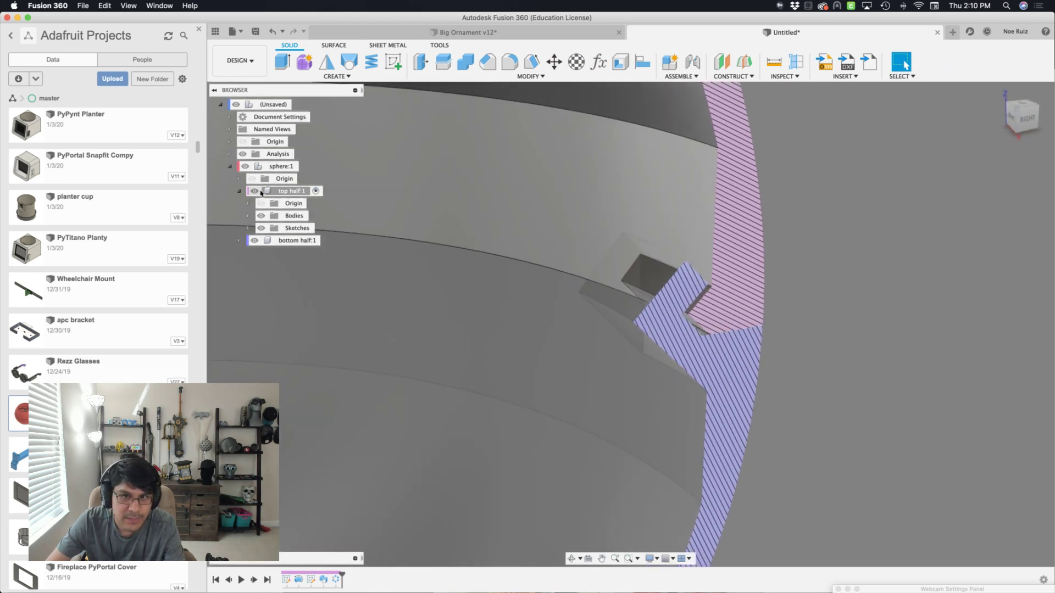
pyautogui.click(256, 242)
pyautogui.click(255, 241)
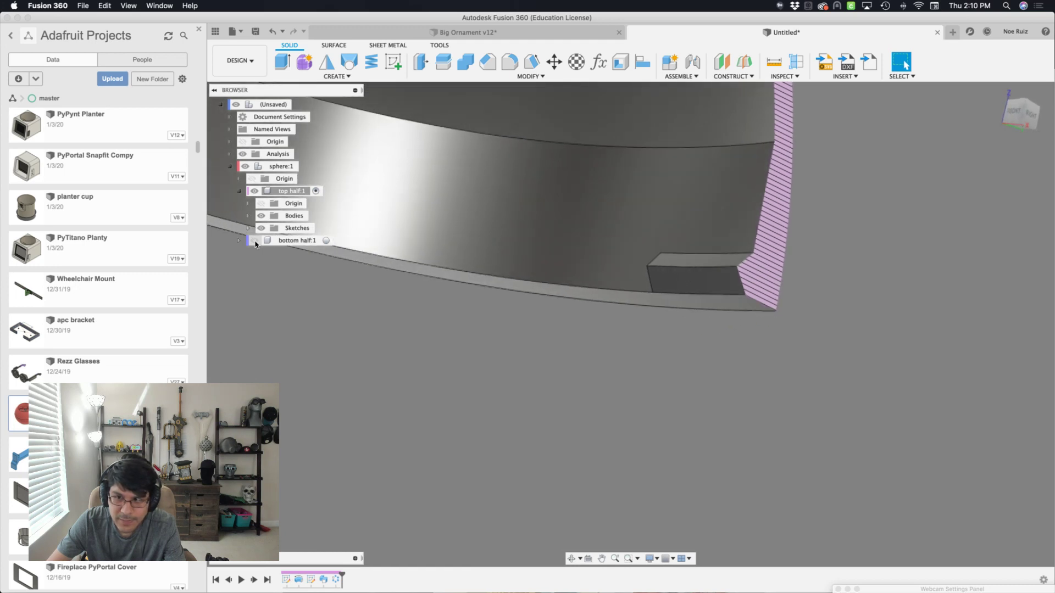
pyautogui.click(244, 154)
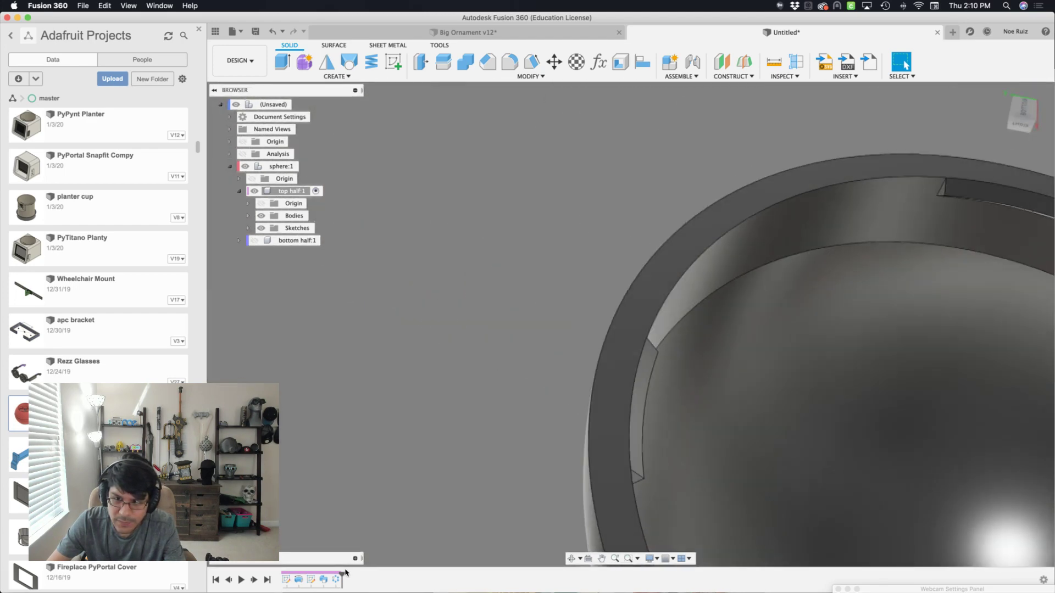
pyautogui.keyDown('shift'); pyautogui.moveTo(345, 573); pyautogui.dragTo(324, 590, button='middle'); pyautogui.keyUp('shift')
pyautogui.doubleClick(311, 579)
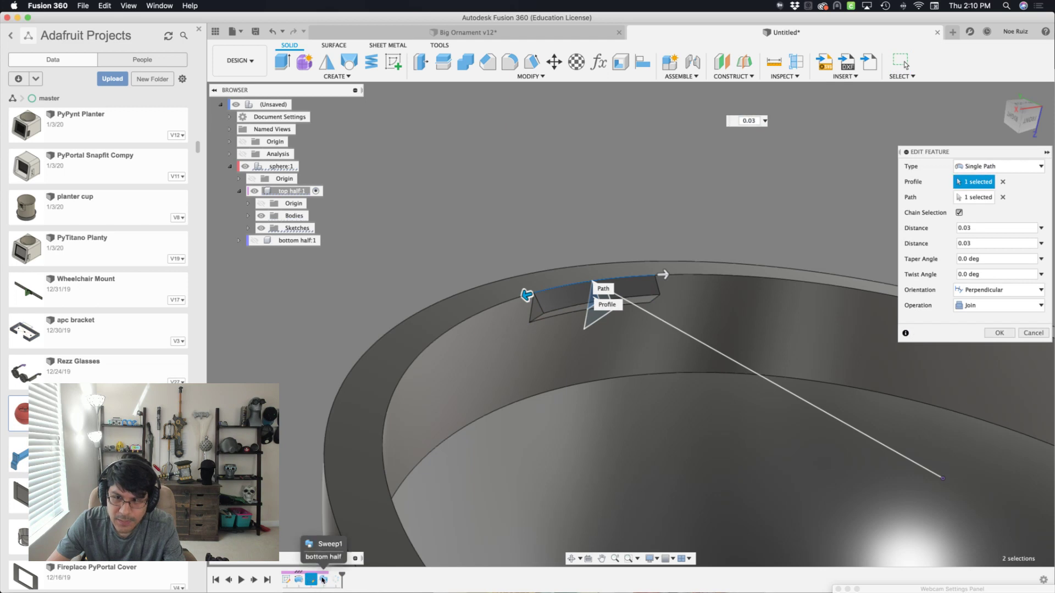
pyautogui.scroll(2, 512, 291)
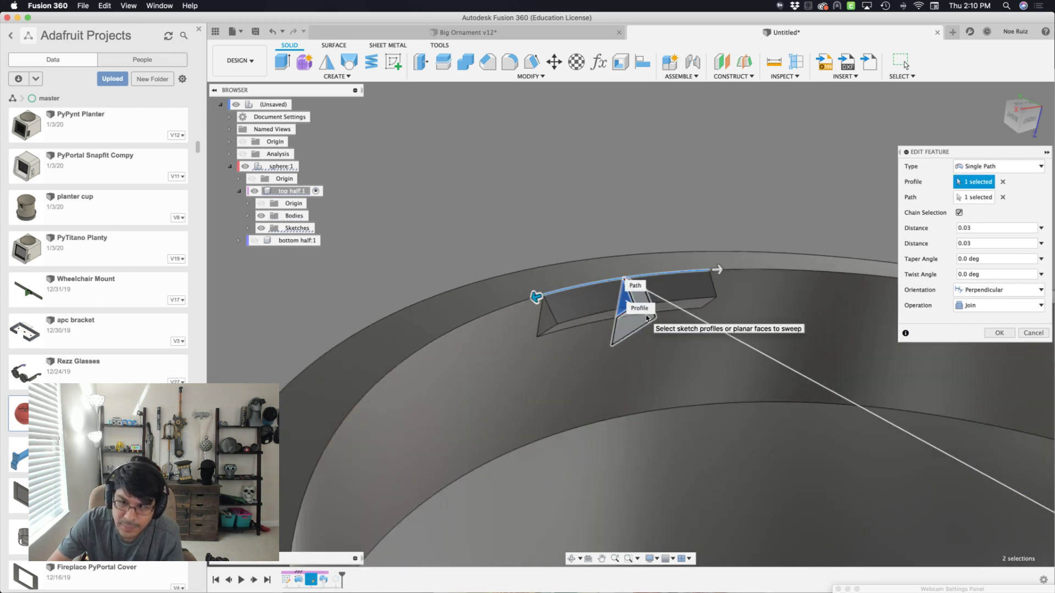
pyautogui.click(626, 334)
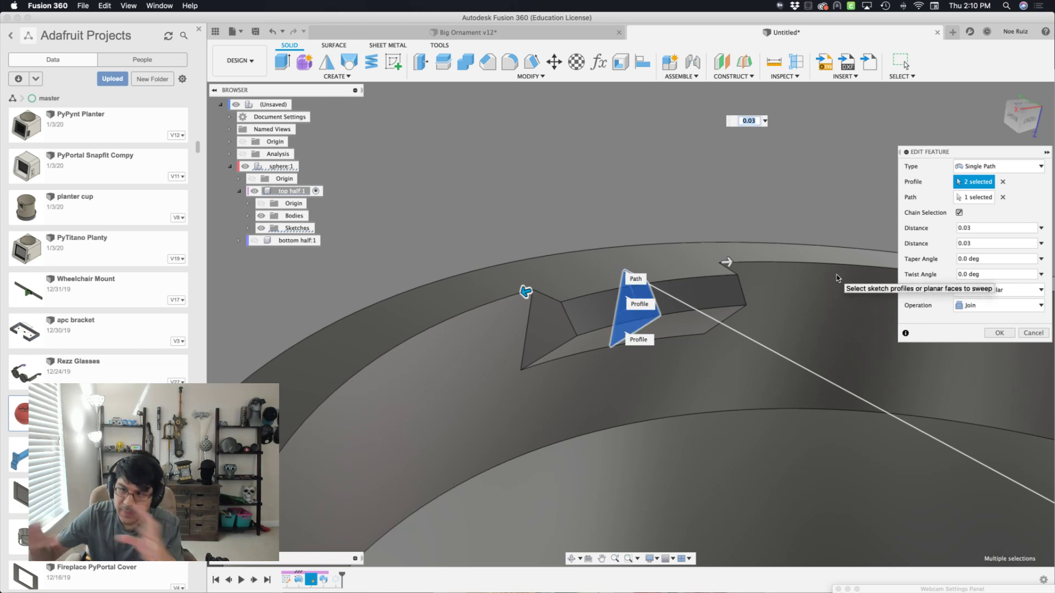
pyautogui.press('Escape')
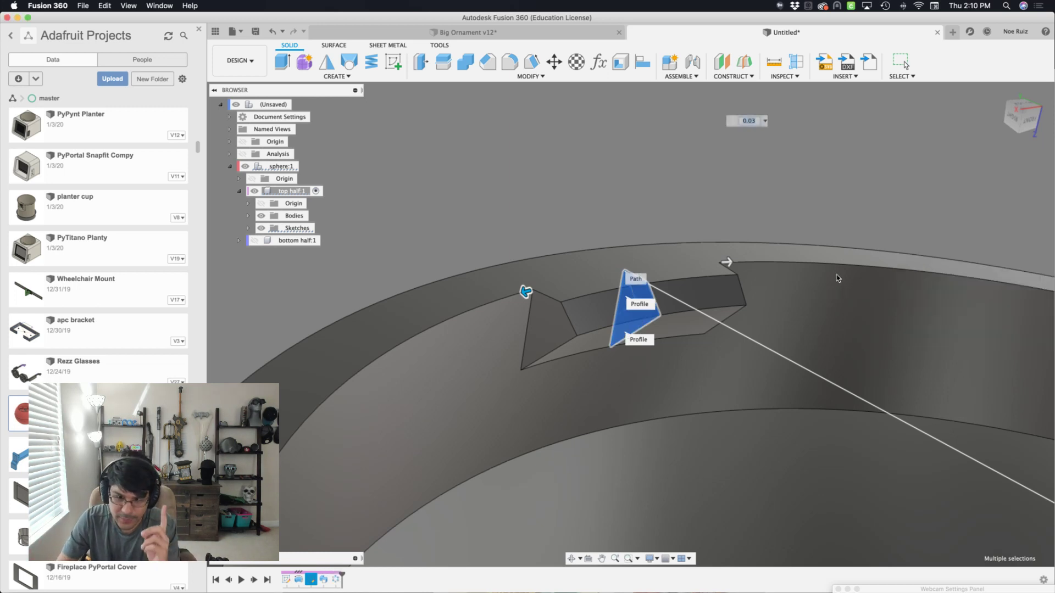
# - Roll the top half's timeline back to just before the circular pattern, after the ridge sweep
pyautogui.scroll(-5, 768, 274)
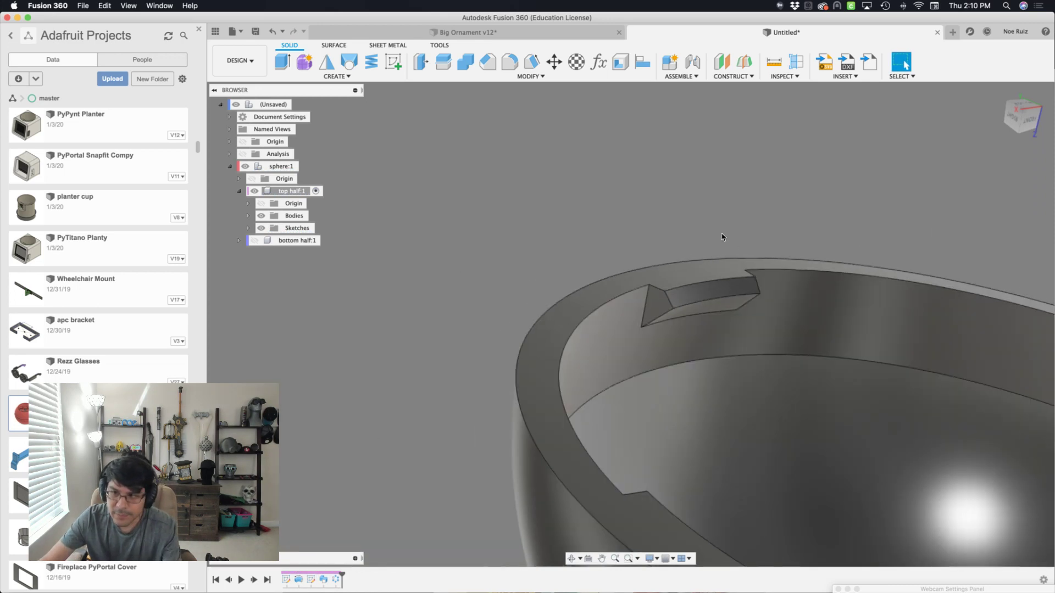
pyautogui.moveTo(769, 216); pyautogui.dragTo(617, 203, button='middle')
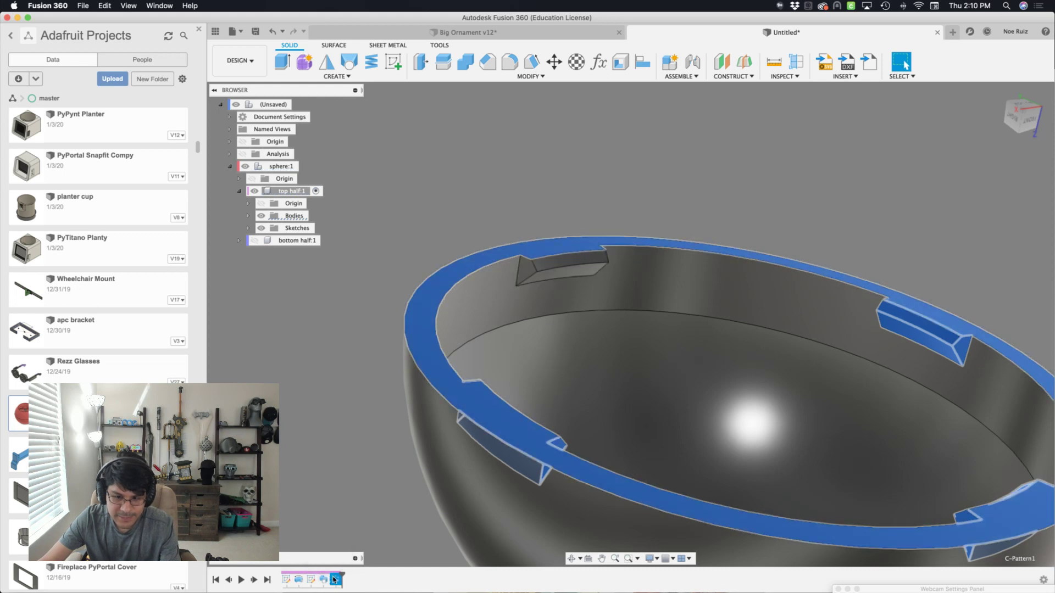
pyautogui.click(229, 580)
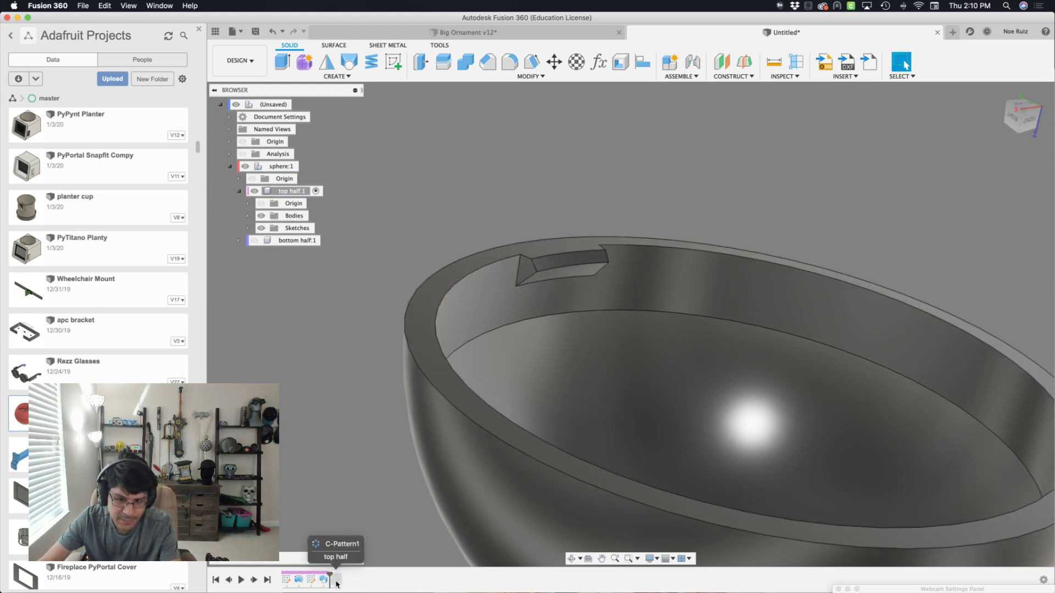
pyautogui.moveTo(331, 582); pyautogui.dragTo(328, 582)
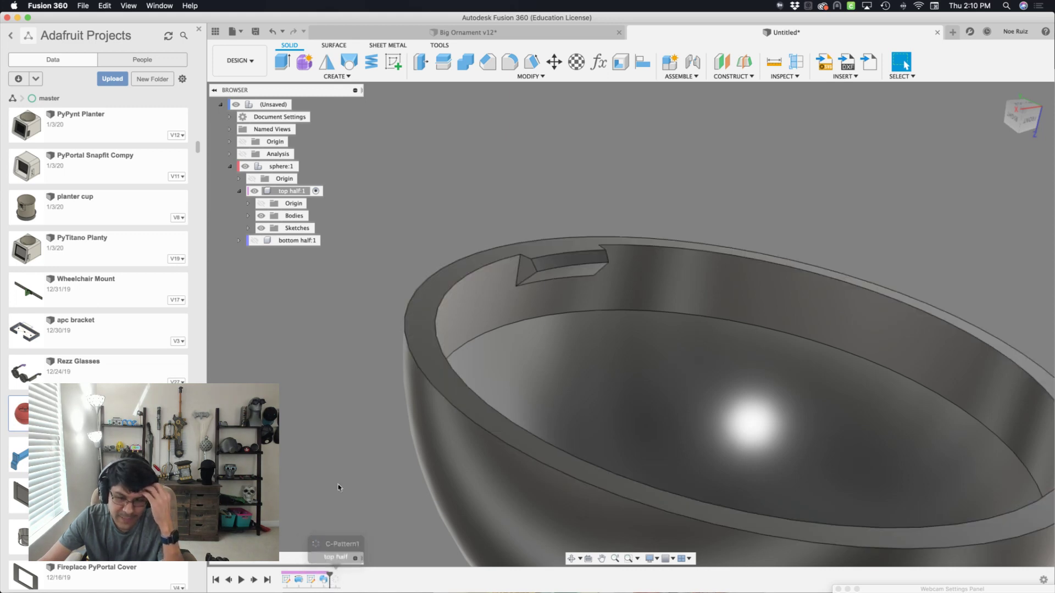
# - Show the top half's ridge profile sketch, Sketch2
pyautogui.keyDown('shift'); pyautogui.moveTo(343, 444); pyautogui.dragTo(357, 537, button='middle'); pyautogui.keyUp('shift')
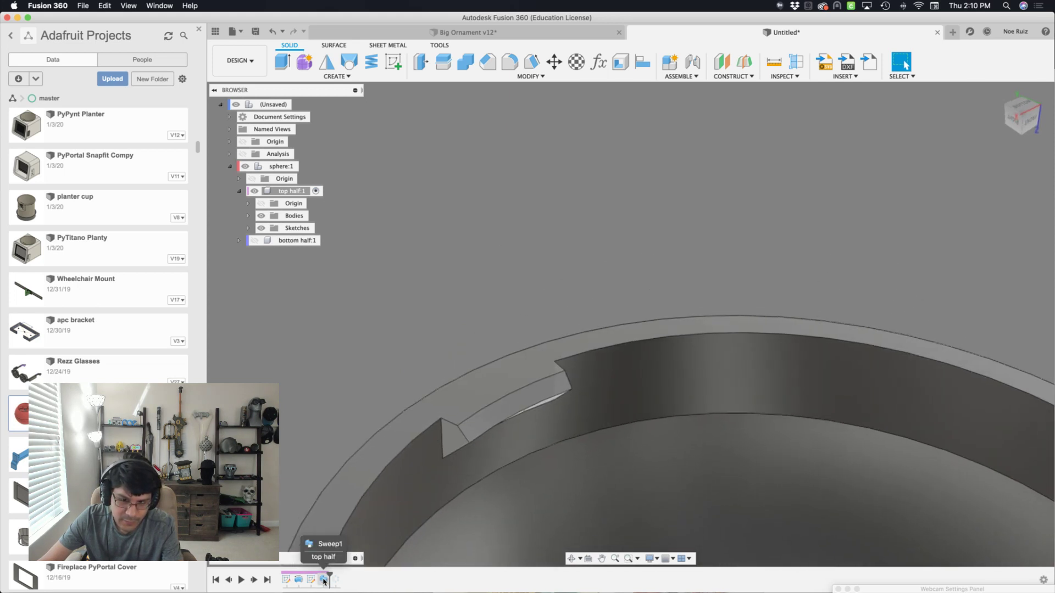
pyautogui.keyDown('shift'); pyautogui.moveTo(367, 387); pyautogui.dragTo(380, 368, button='middle'); pyautogui.keyUp('shift')
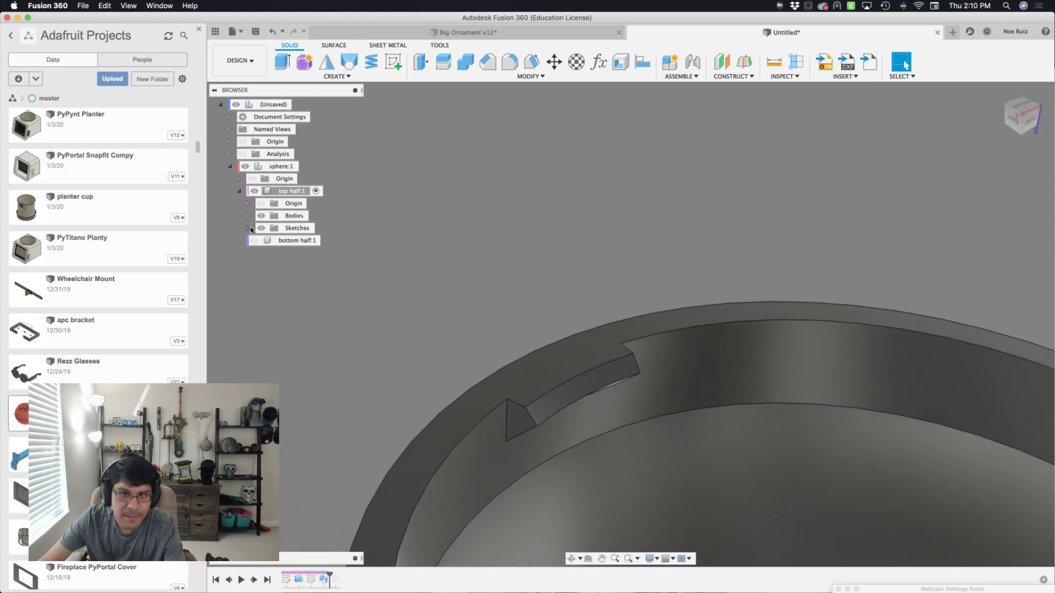
pyautogui.click(248, 228)
pyautogui.click(270, 253)
pyautogui.keyDown('shift'); pyautogui.moveTo(476, 293); pyautogui.dragTo(550, 401, button='middle'); pyautogui.keyUp('shift')
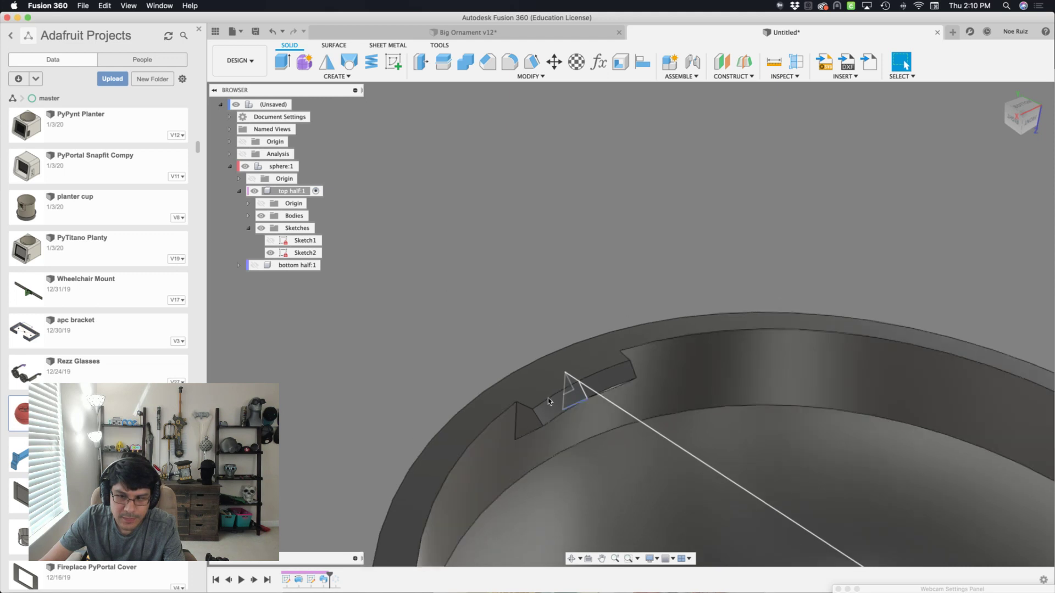
# - Start a sweep using the larger L-shaped region of Sketch2 on the top half's ridge as the profile
pyautogui.write('sswe')
pyautogui.press('Return')
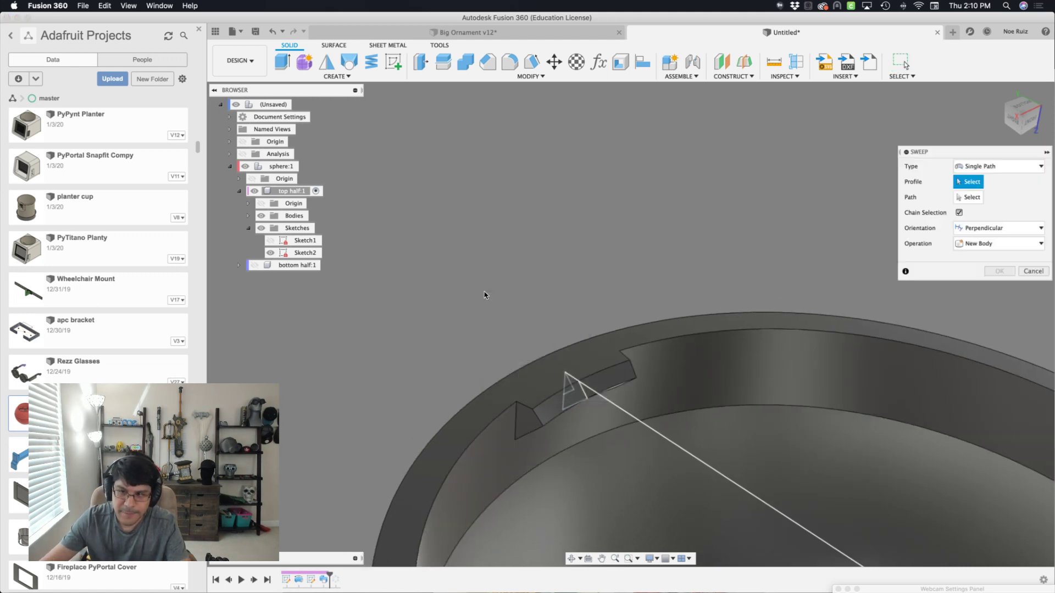
pyautogui.scroll(4, 585, 358)
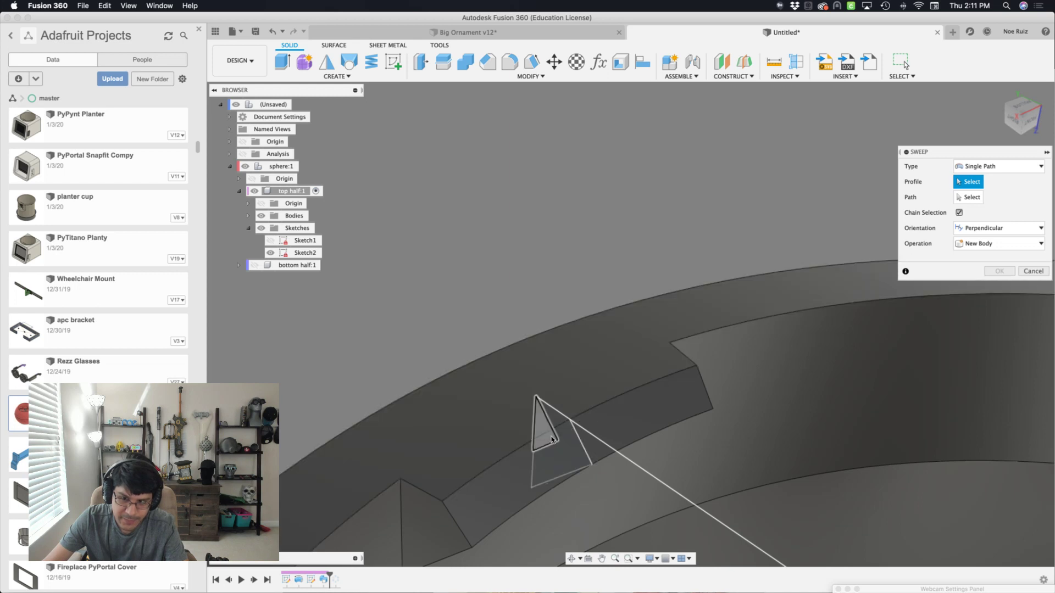
pyautogui.click(572, 446)
pyautogui.scroll(-4, 879, 231)
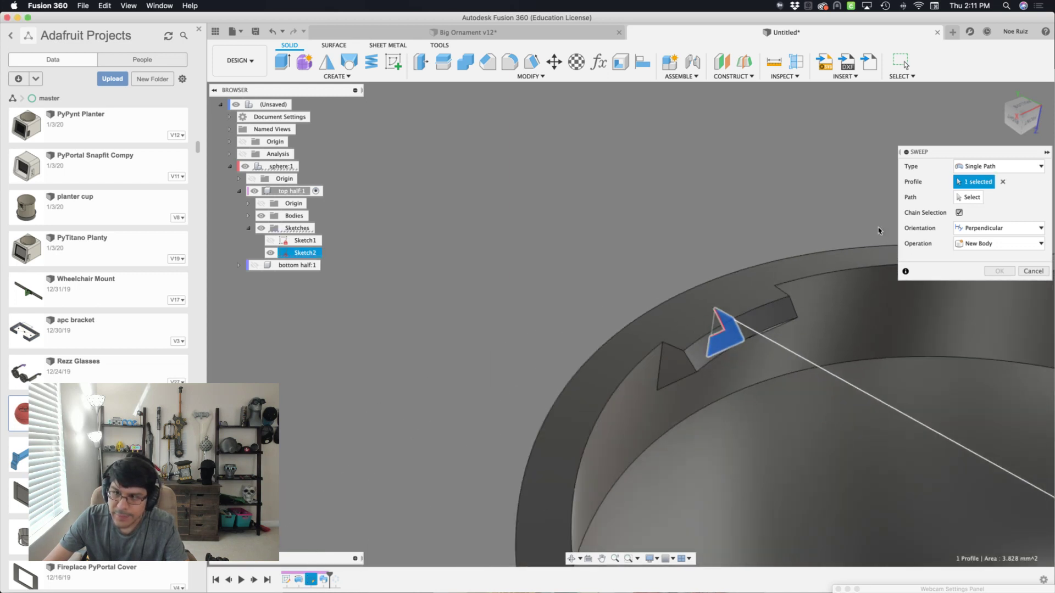
# - Try the top half's inner rim edge as the sweep path with both distances at 0.02
pyautogui.click(972, 198)
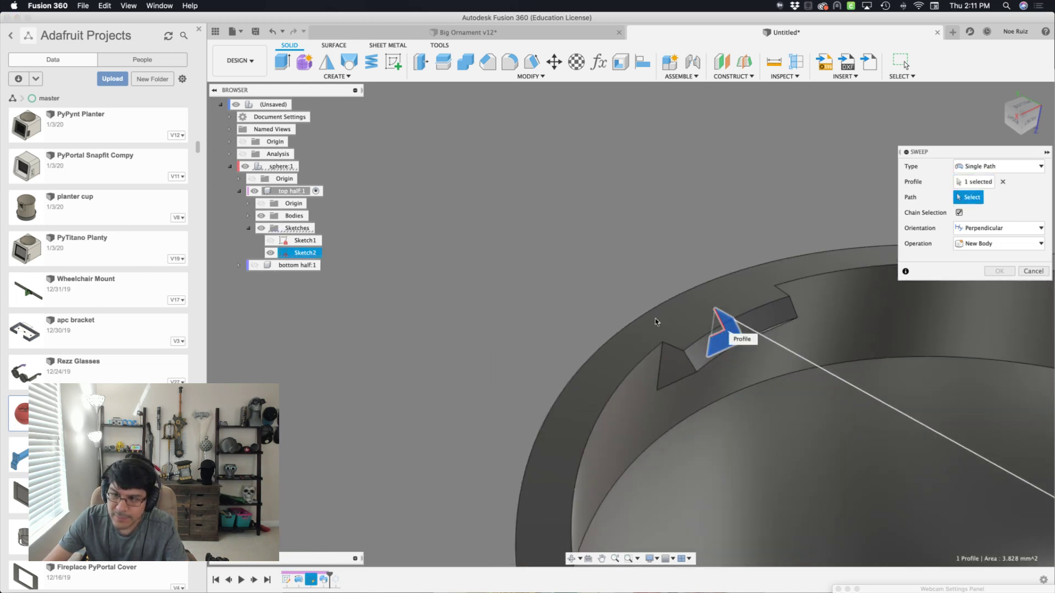
pyautogui.click(648, 357)
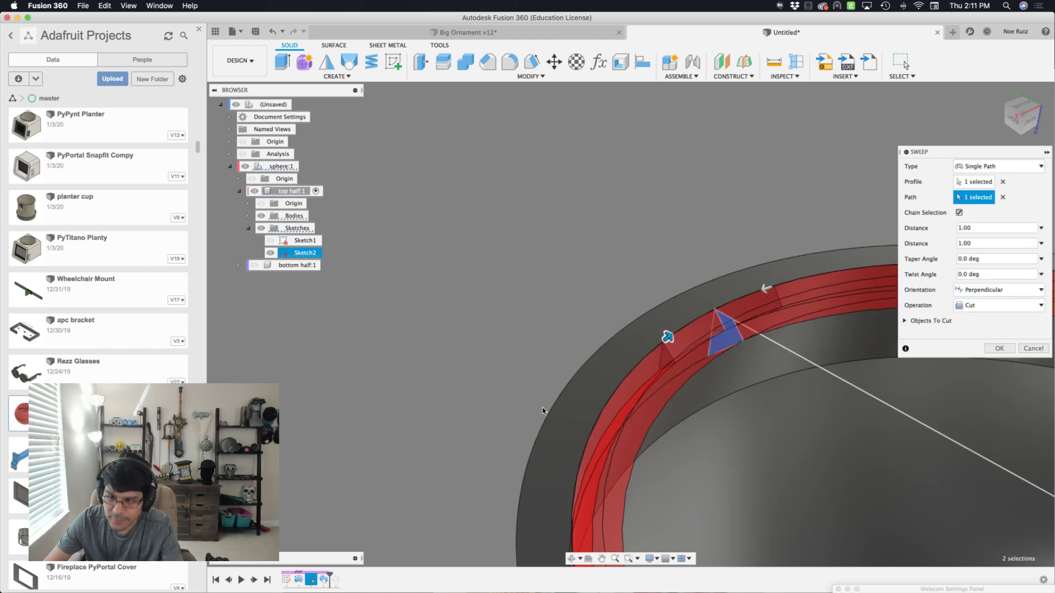
pyautogui.scroll(5, 592, 411)
pyautogui.keyDown('shift'); pyautogui.moveTo(599, 413); pyautogui.dragTo(659, 354, button='middle'); pyautogui.keyUp('shift')
pyautogui.click(989, 228)
pyautogui.moveTo(934, 218); pyautogui.dragTo(915, 214)
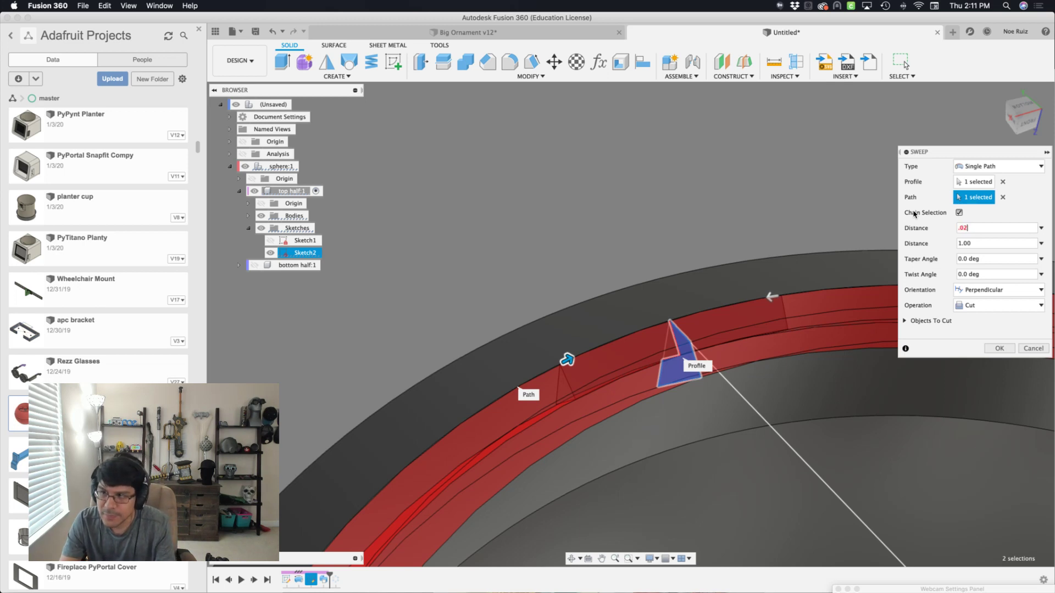
pyautogui.press('Return')
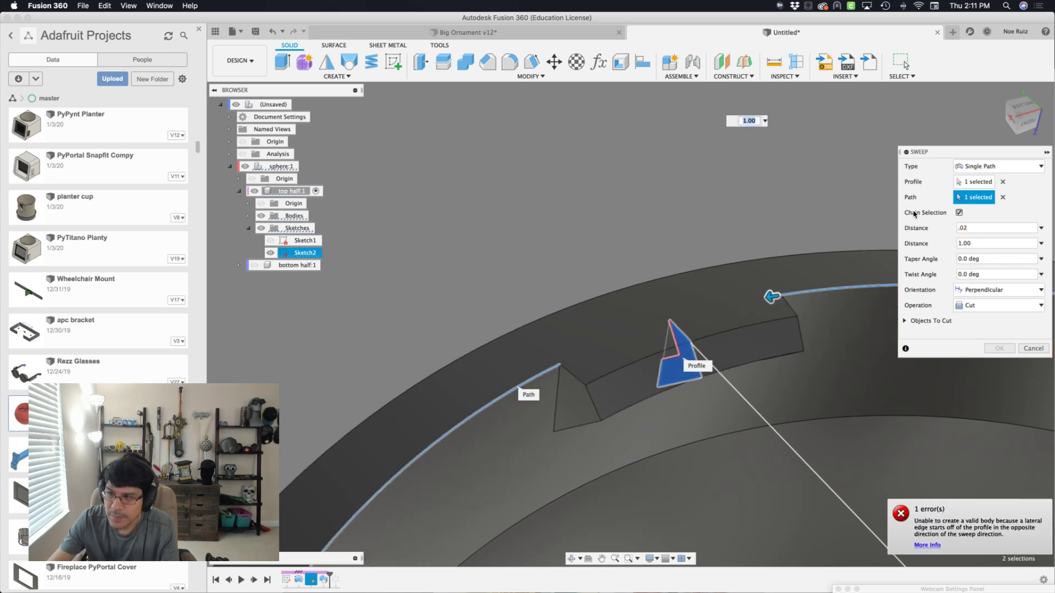
pyautogui.moveTo(987, 243); pyautogui.dragTo(929, 240)
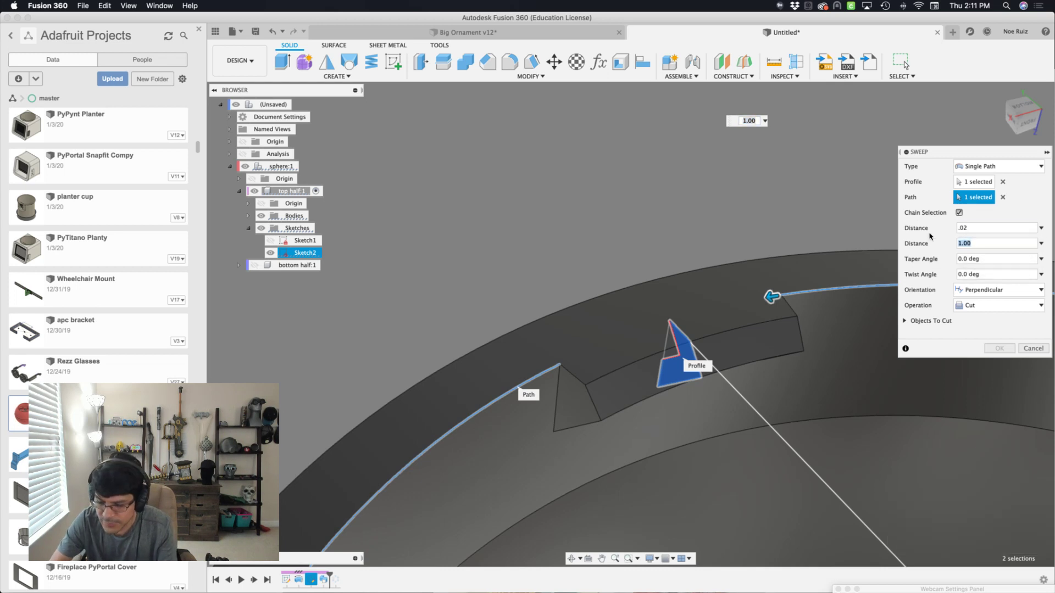
pyautogui.write('.02')
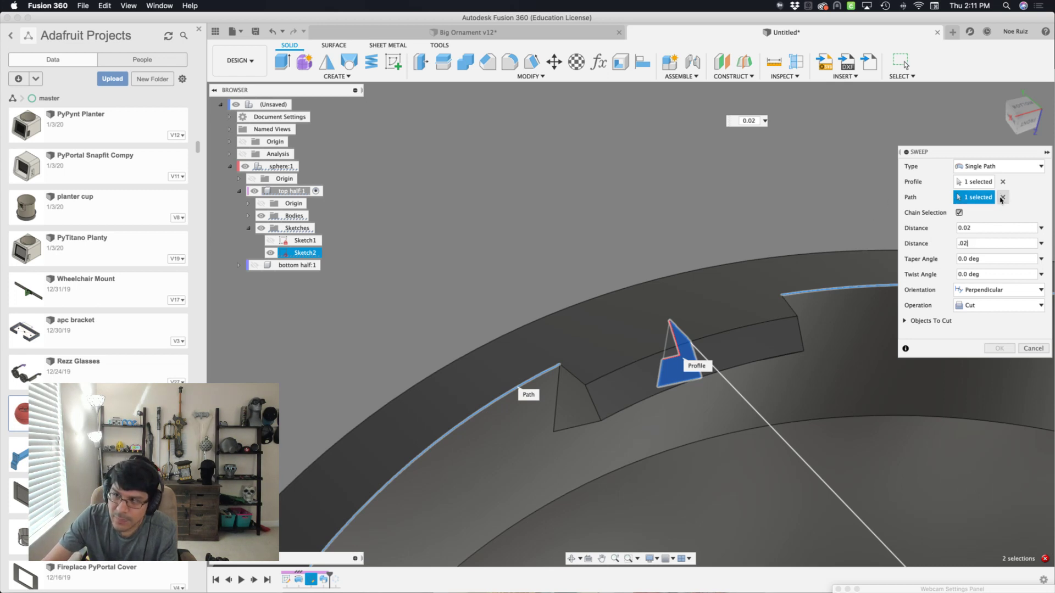
# - Replace the sweep path with the lower inner circular edge of the top half and set both distances to 0.02
pyautogui.click(1002, 198)
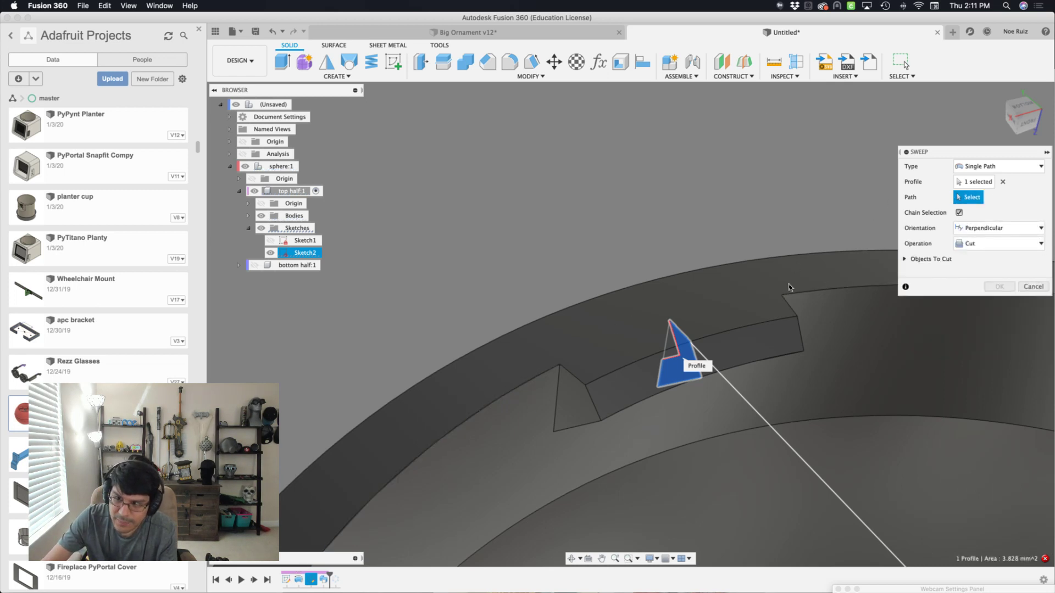
pyautogui.click(643, 460)
pyautogui.scroll(-3, 582, 416)
pyautogui.scroll(2, 535, 320)
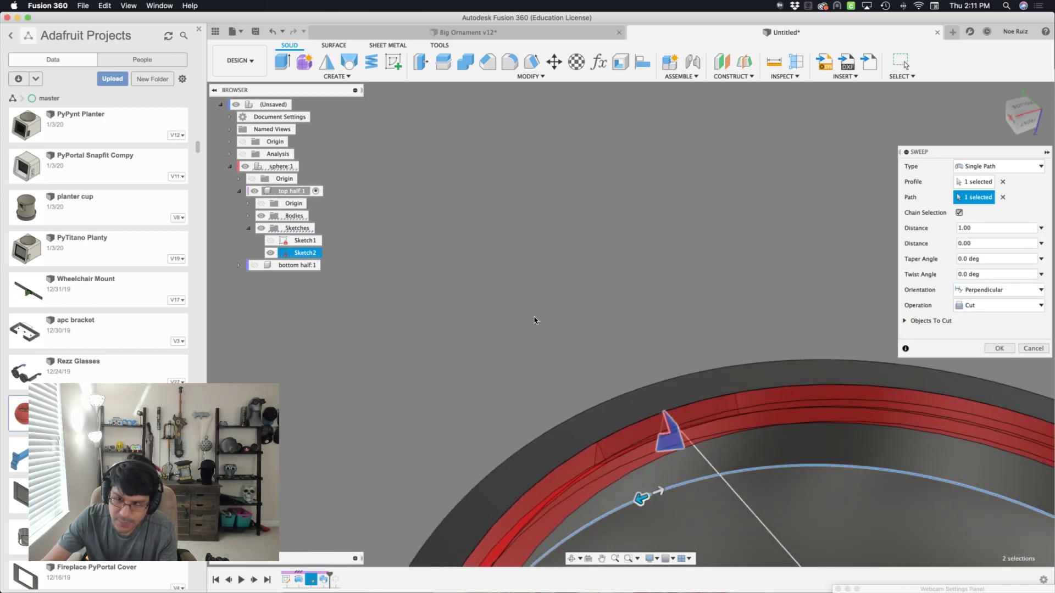
pyautogui.keyDown('shift'); pyautogui.moveTo(534, 321); pyautogui.dragTo(534, 297, button='middle'); pyautogui.keyUp('shift')
pyautogui.click(945, 232)
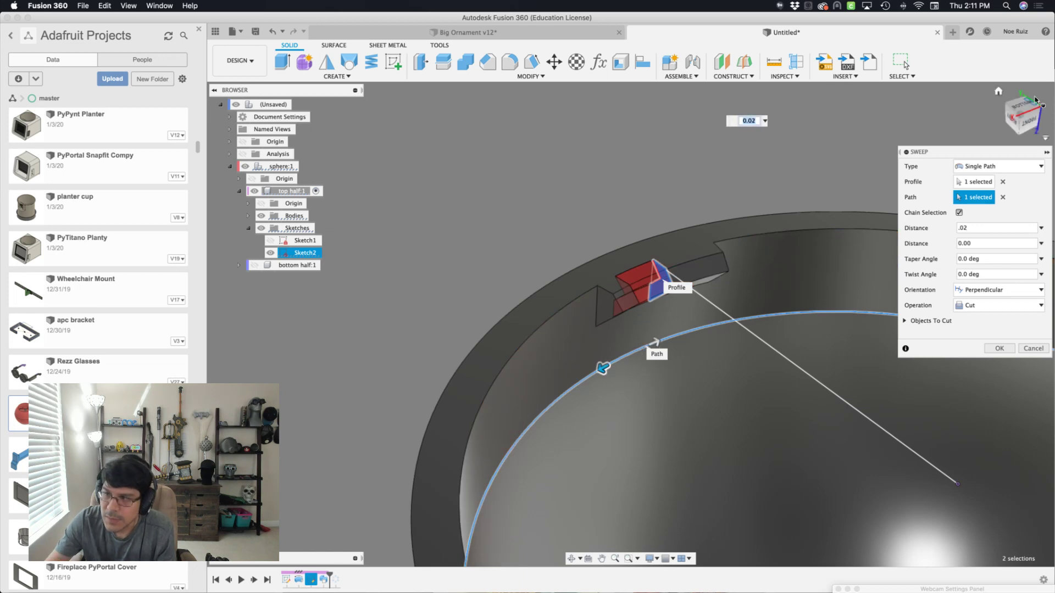
pyautogui.click(981, 244)
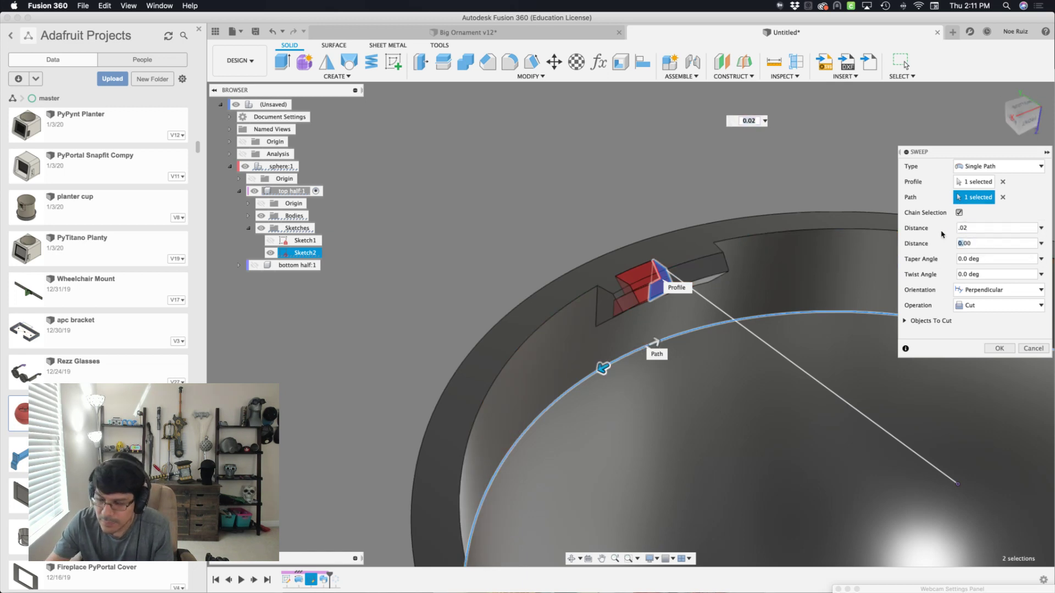
pyautogui.press('BackSpace')
pyautogui.write('2')
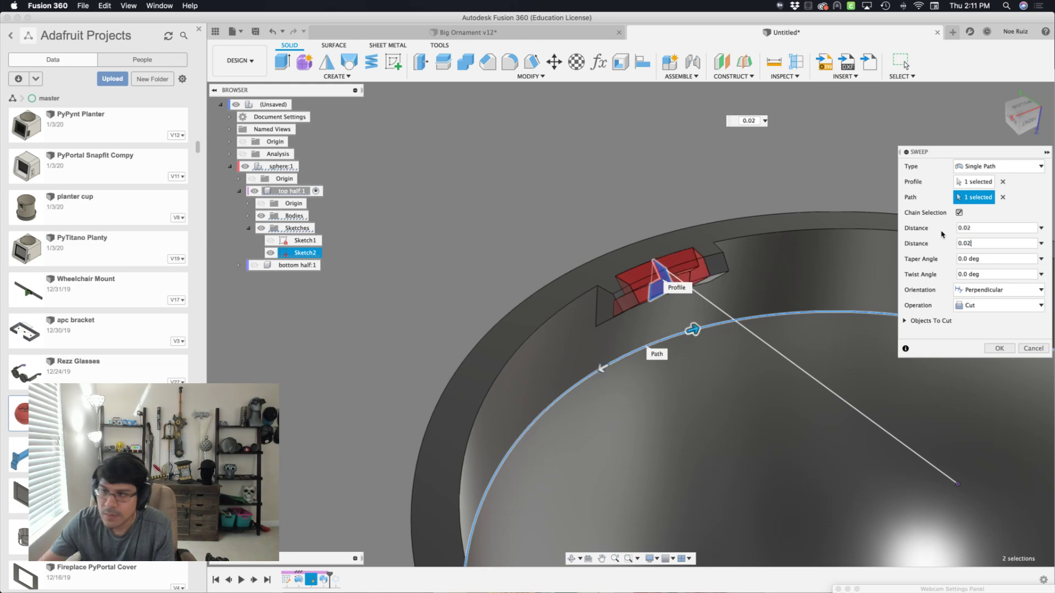
# - Complete the sweep as a cut through the middle of the ridge, and hide Sketch2
pyautogui.scroll(5, 746, 225)
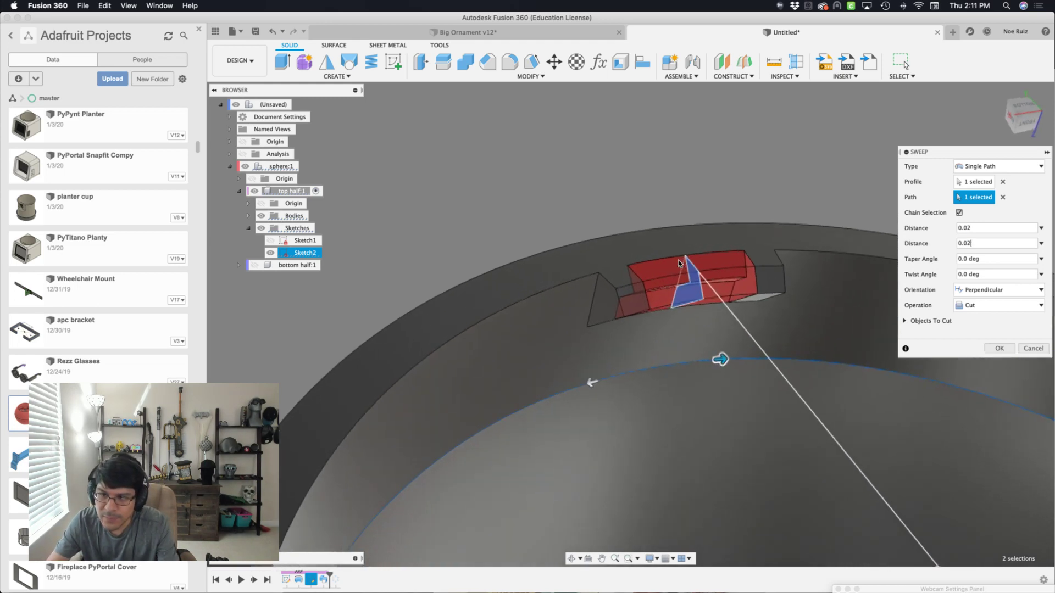
pyautogui.keyDown('shift'); pyautogui.moveTo(680, 265); pyautogui.dragTo(483, 208, button='middle'); pyautogui.keyUp('shift')
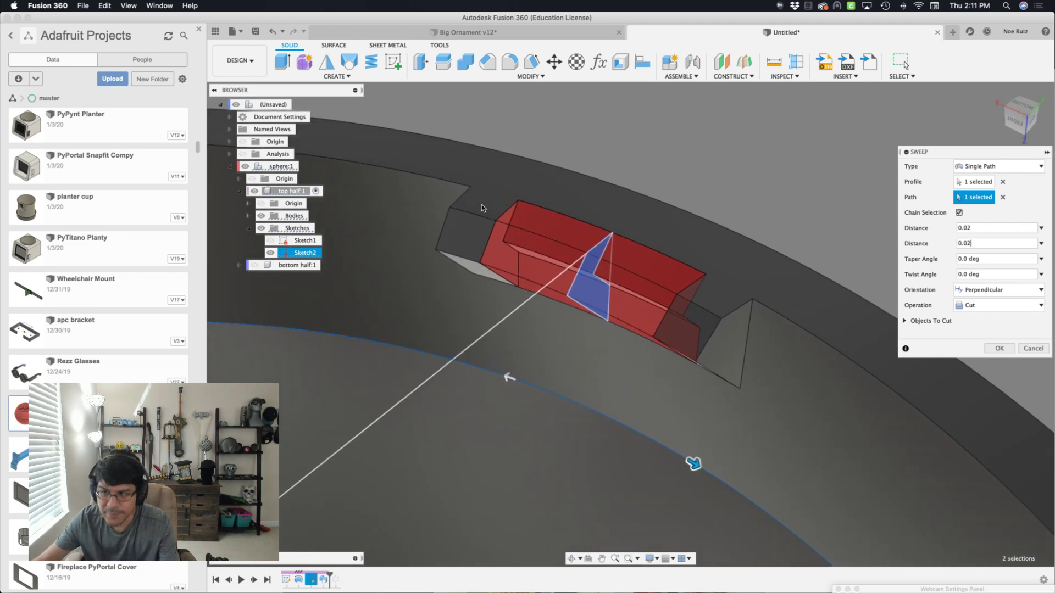
pyautogui.keyDown('shift'); pyautogui.hscroll(8, 482, 207); pyautogui.keyUp('shift')
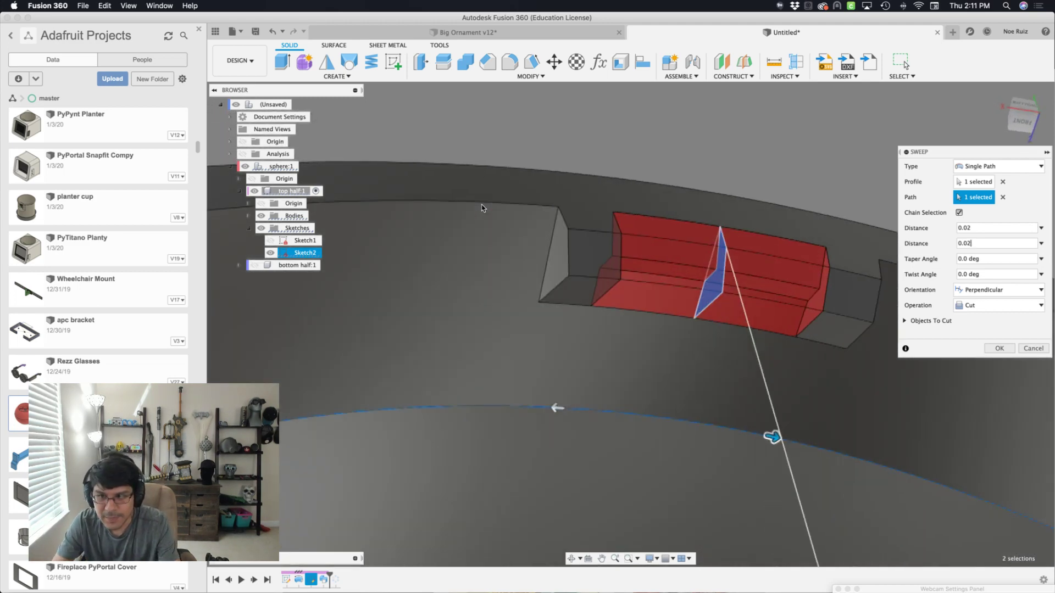
pyautogui.keyDown('shift'); pyautogui.scroll(-5, 482, 208); pyautogui.keyUp('shift')
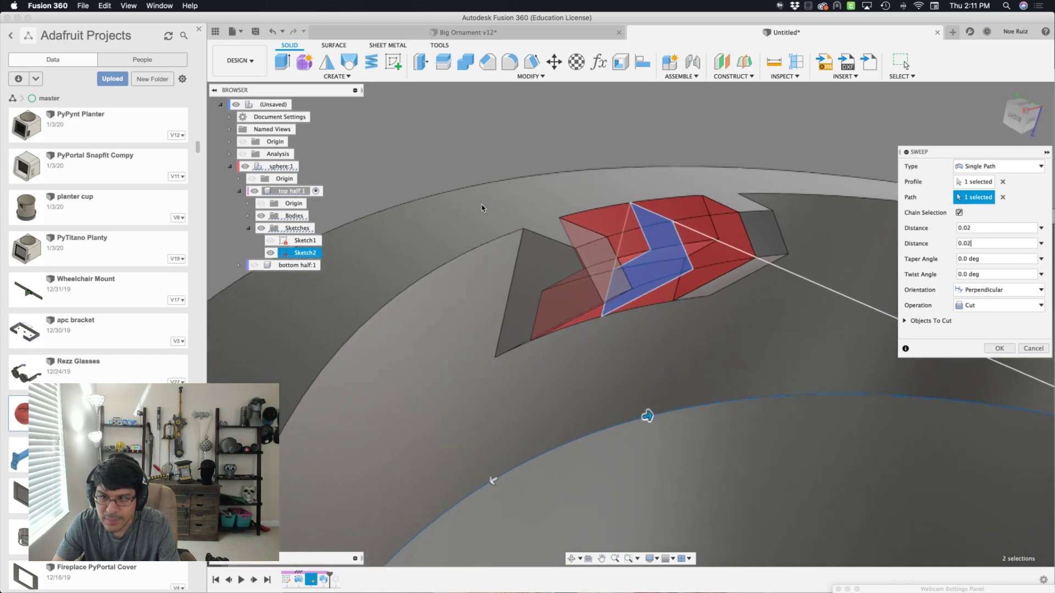
pyautogui.press('Return')
pyautogui.press('Return')
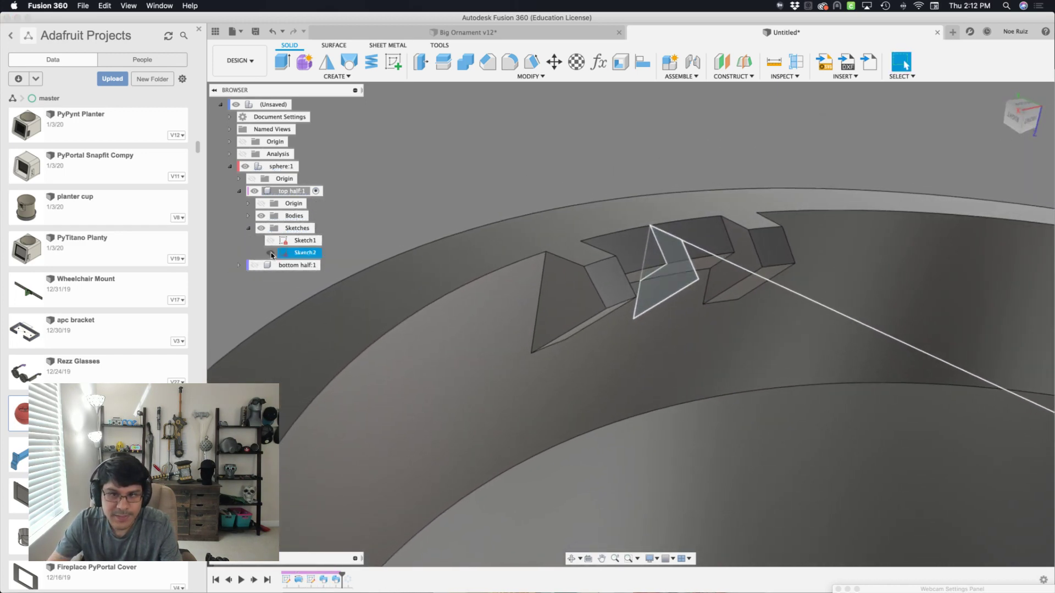
pyautogui.click(271, 253)
# - Fillet four edges on the two remaining end blocks of the ridge with a 1 mm radius
pyautogui.keyDown('shift'); pyautogui.moveTo(477, 172); pyautogui.dragTo(476, 173, button='middle'); pyautogui.keyUp('shift')
pyautogui.moveTo(476, 173)
pyautogui.keyDown('shift'); pyautogui.mouseDown(button='middle')
pyautogui.moveTo(523, 252)
pyautogui.moveTo(447, 193)
pyautogui.moveTo(292, 348)
pyautogui.moveTo(628, 277)
pyautogui.moveTo(558, 290)
pyautogui.moveTo(599, 276)
pyautogui.moveTo(605, 314)
pyautogui.moveTo(586, 306)
pyautogui.moveTo(584, 330)
pyautogui.moveTo(557, 303)
pyautogui.mouseUp(button='middle'); pyautogui.keyUp('shift')
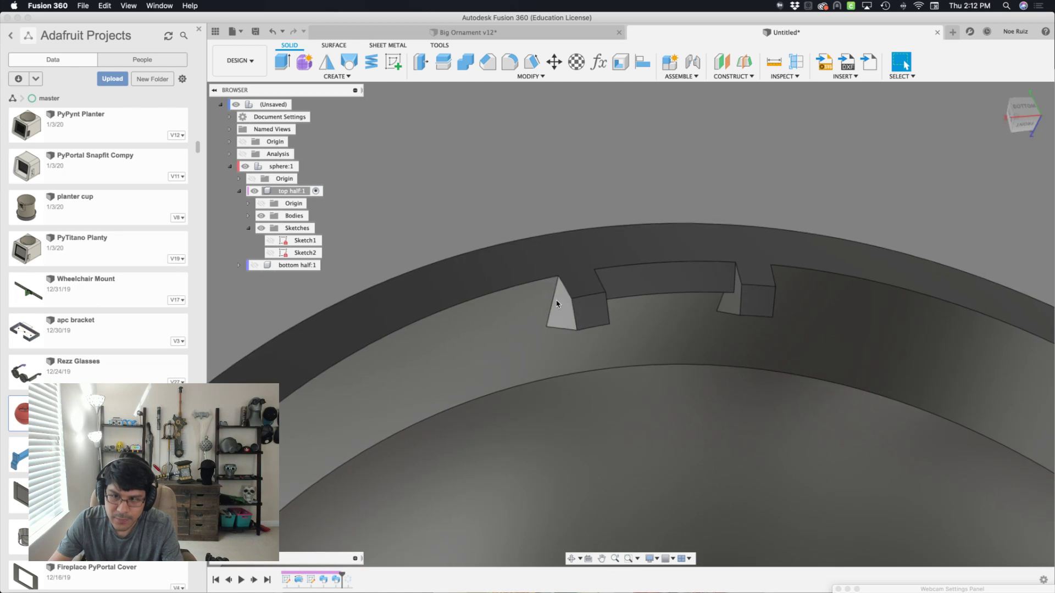
pyautogui.press('f')
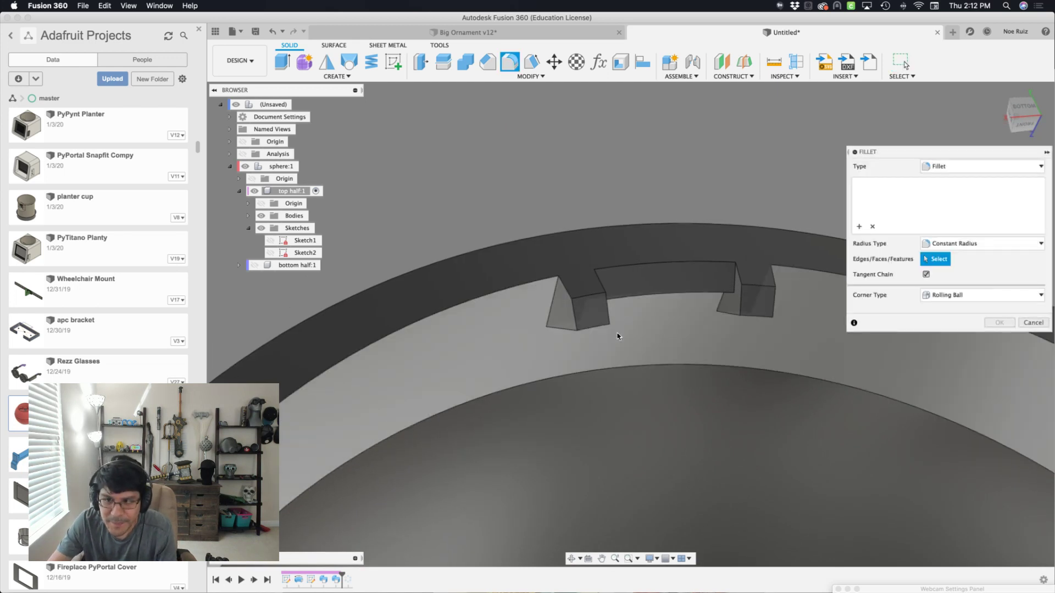
pyautogui.keyDown('shift'); pyautogui.moveTo(596, 334); pyautogui.dragTo(591, 405, button='middle'); pyautogui.keyUp('shift')
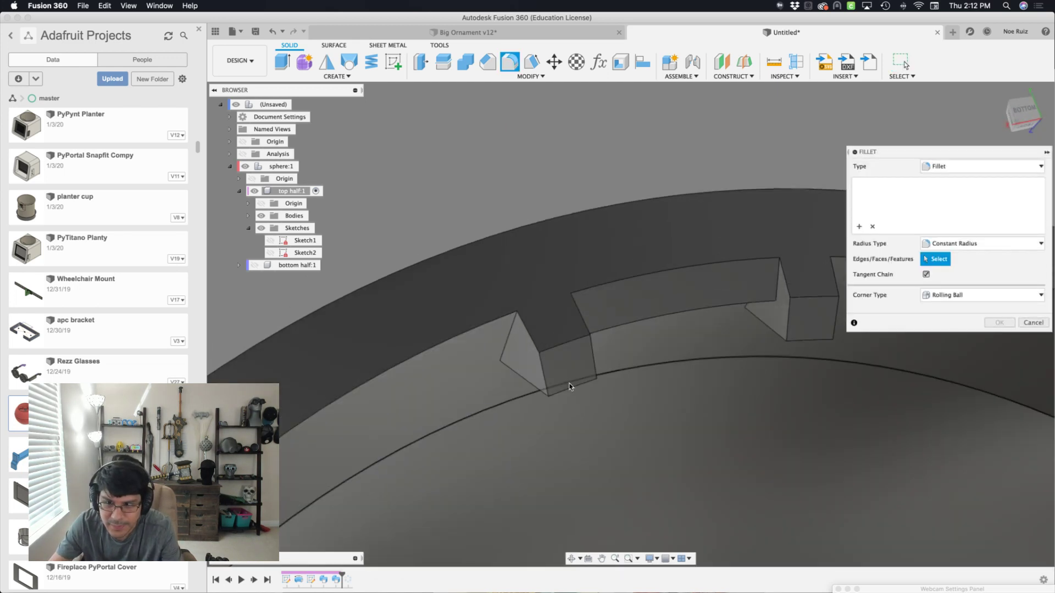
pyautogui.click(555, 391)
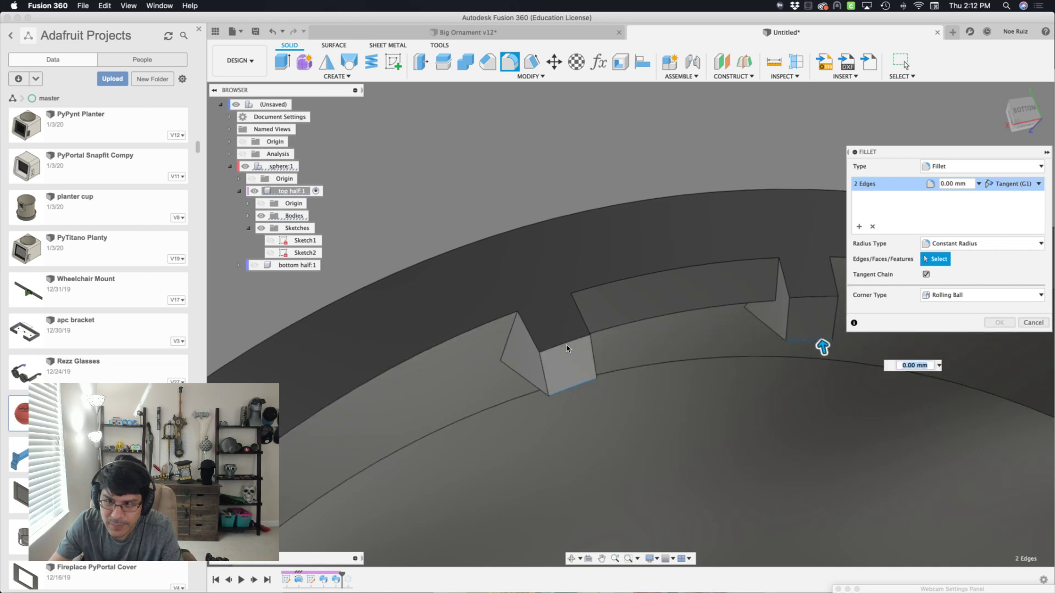
pyautogui.keyDown('shift'); pyautogui.moveTo(567, 348); pyautogui.dragTo(566, 244, button='middle'); pyautogui.keyUp('shift')
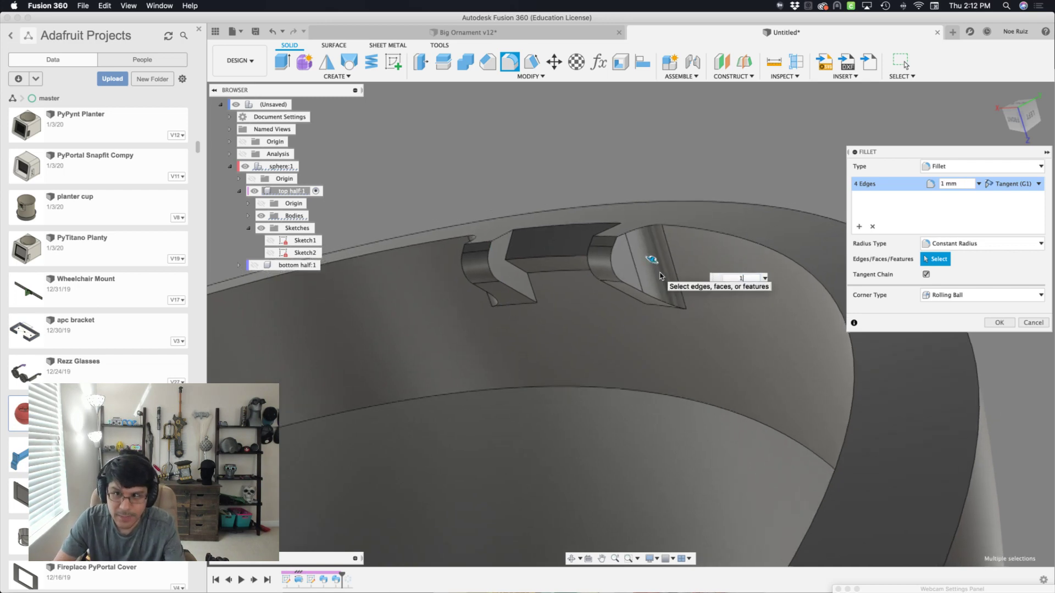
pyautogui.press('Return')
# - Roll the top half's timeline forward past the circular pattern
pyautogui.keyDown('shift'); pyautogui.moveTo(661, 276); pyautogui.dragTo(651, 317, button='middle'); pyautogui.keyUp('shift')
pyautogui.scroll(-10, 651, 317)
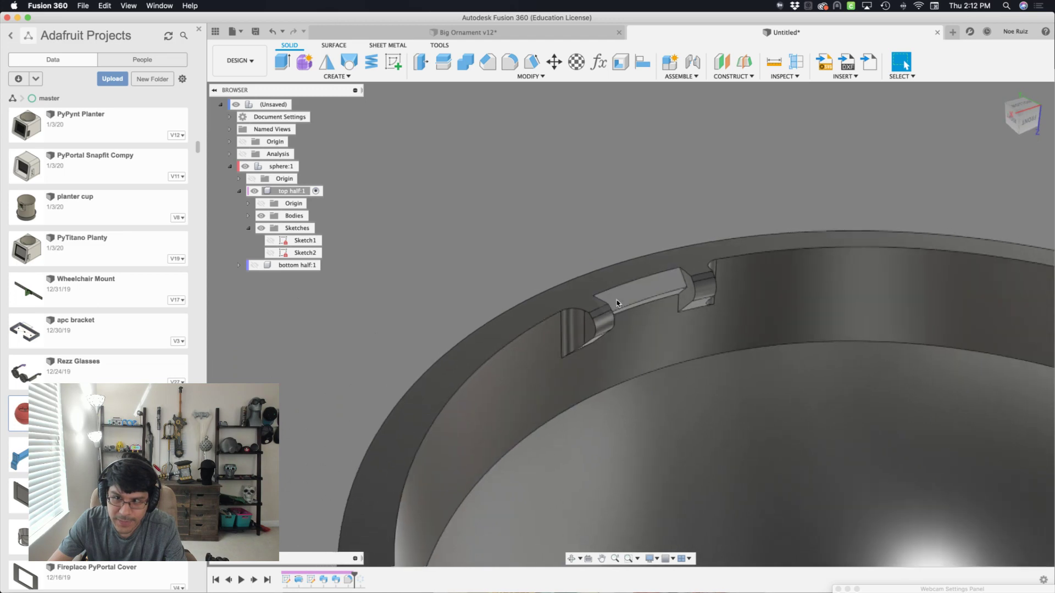
pyautogui.scroll(1, 644, 333)
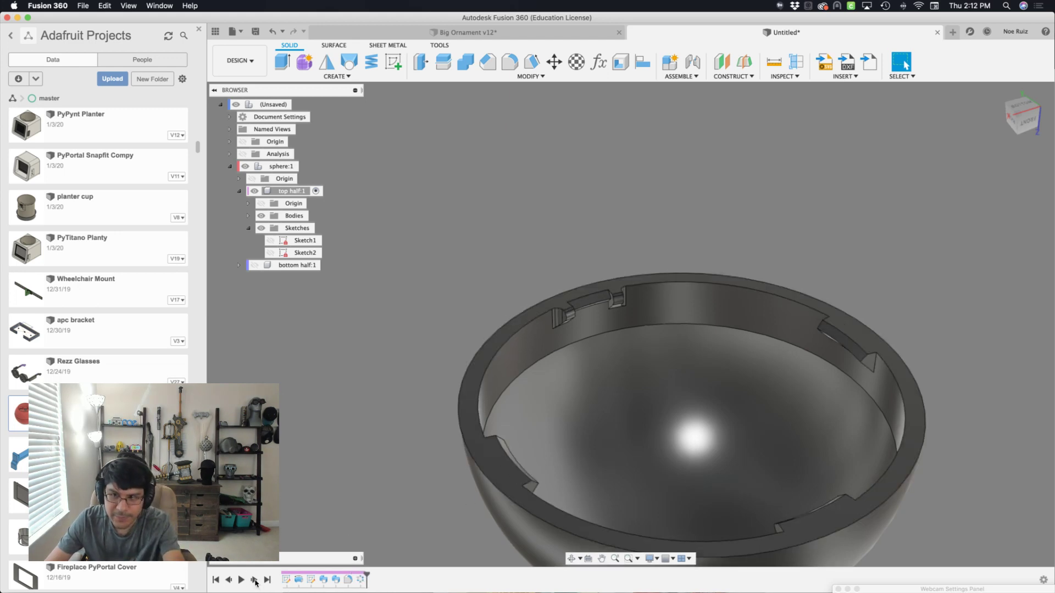
pyautogui.moveTo(663, 472); pyautogui.dragTo(650, 409, button='middle')
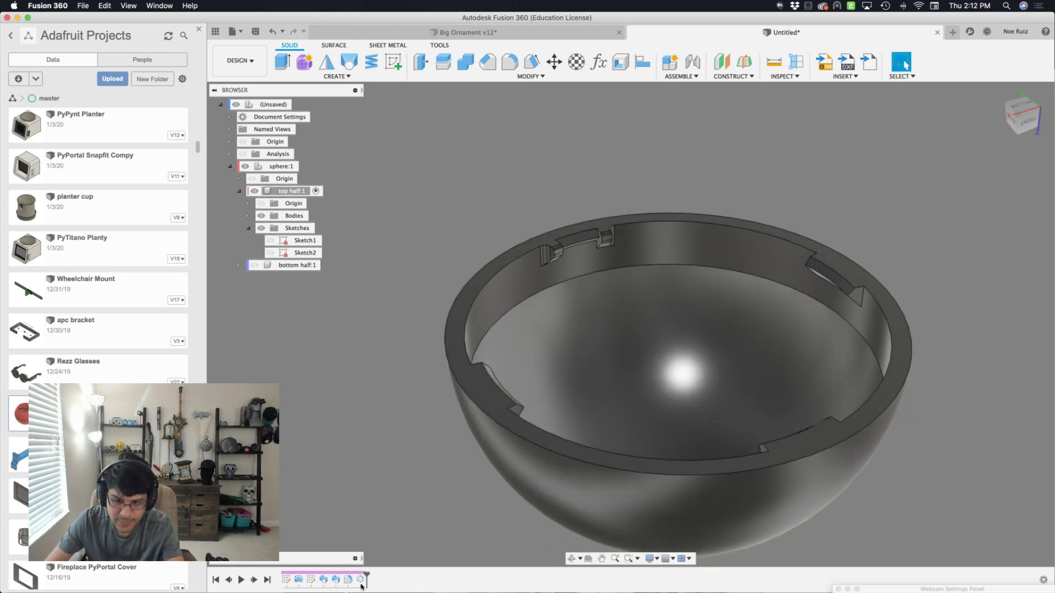
# - Try to redefine the objects of the existing circular pattern by clearing its selection and choosing the ridge sweep feature
pyautogui.click(359, 580)
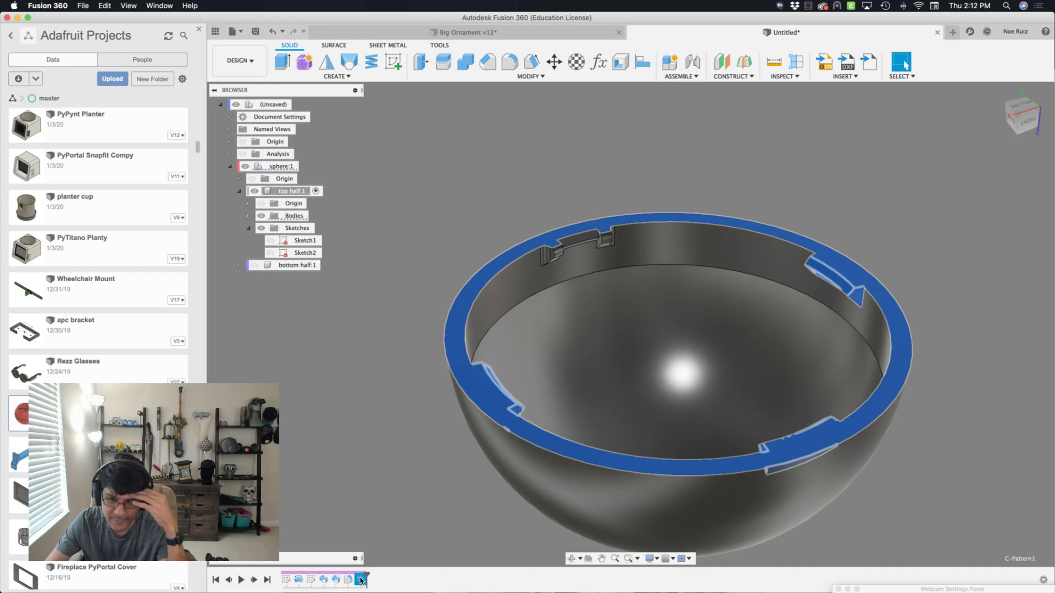
pyautogui.doubleClick(361, 579)
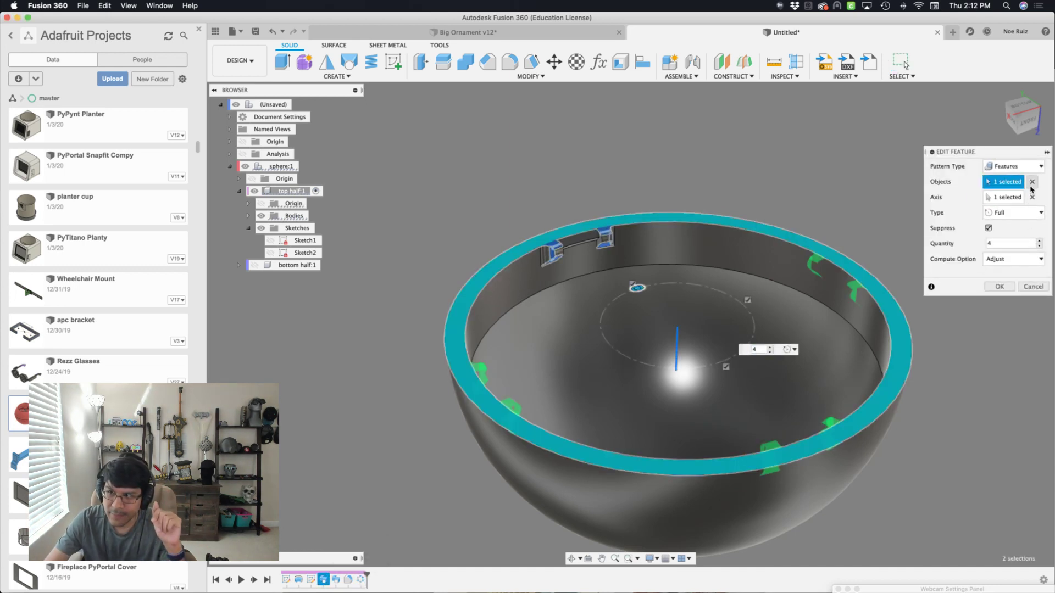
pyautogui.click(1032, 182)
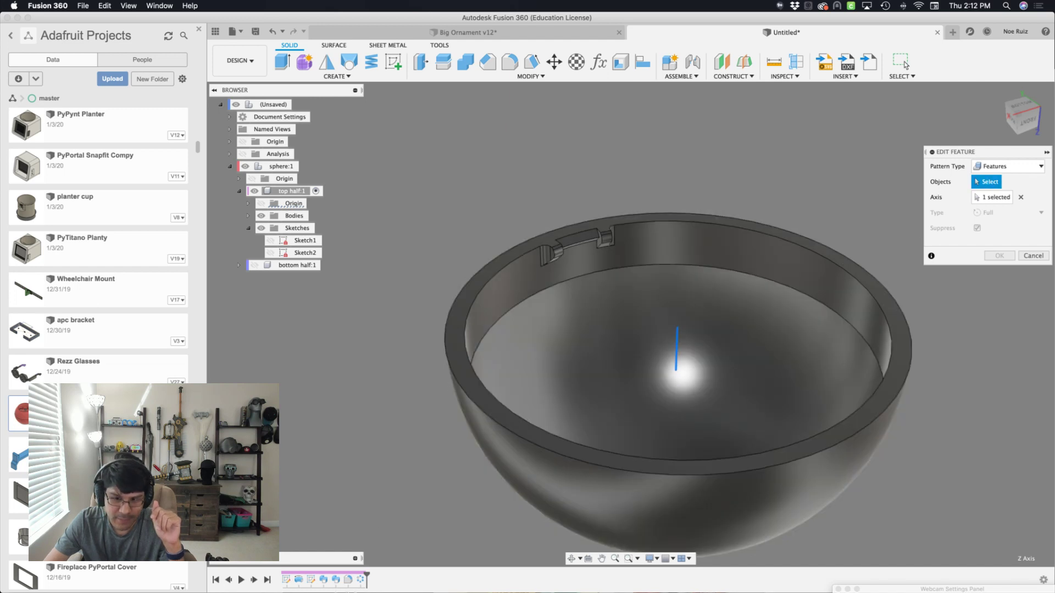
pyautogui.click(329, 581)
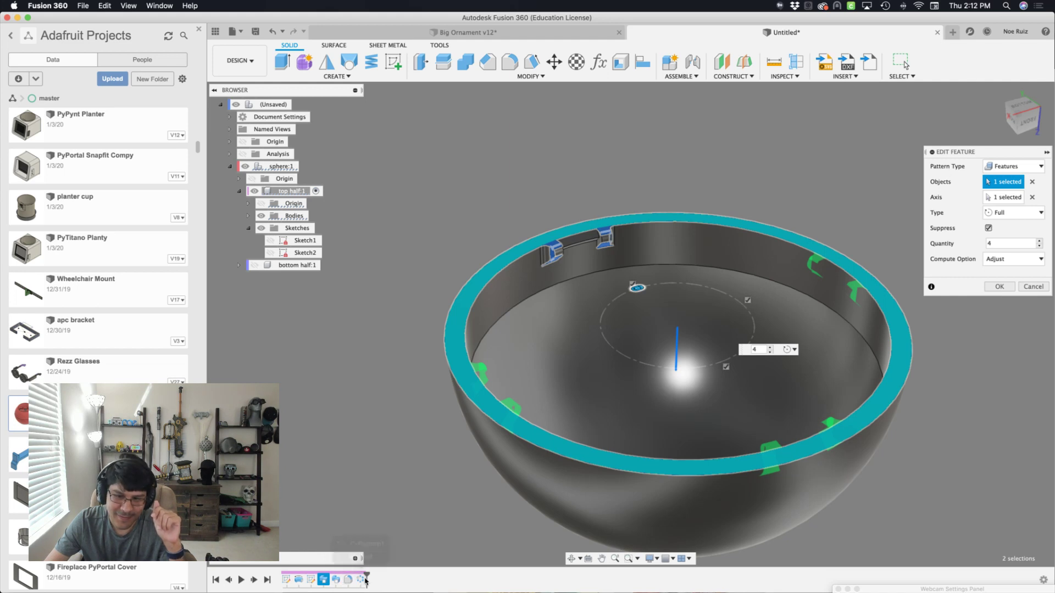
pyautogui.press('Return')
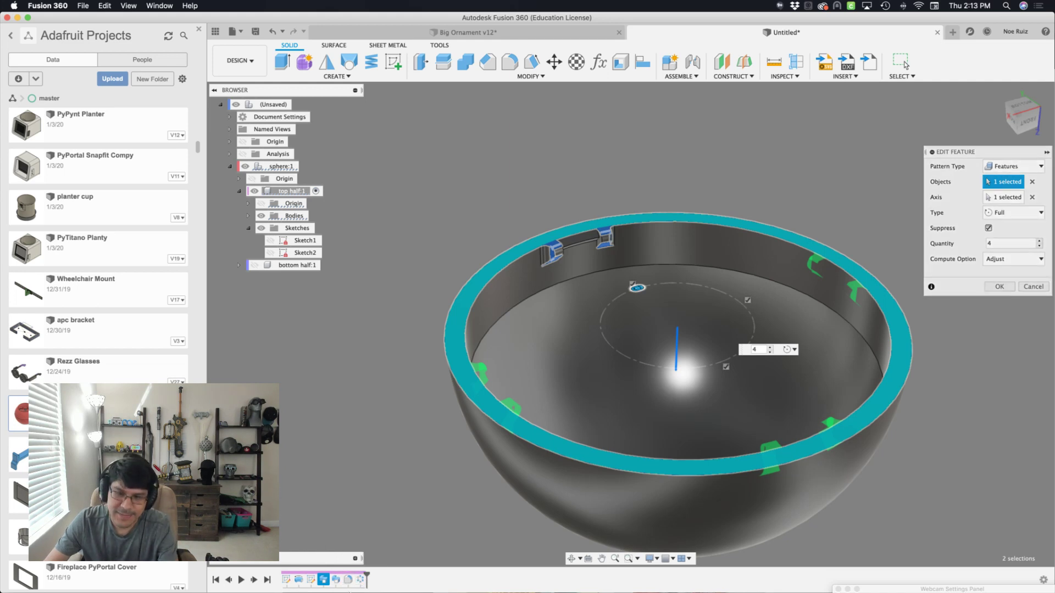
# - Replace the existing circular pattern with a new one repeating both ridge sweeps and the fillet 4 times around the vertical axis
pyautogui.click(361, 580)
pyautogui.press('Delete')
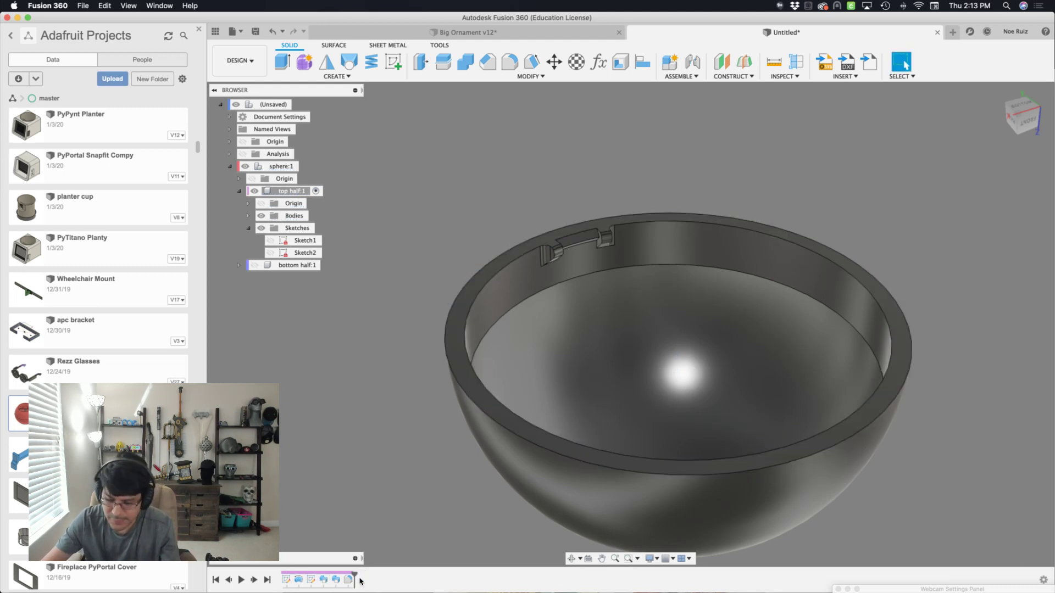
pyautogui.write('scirc')
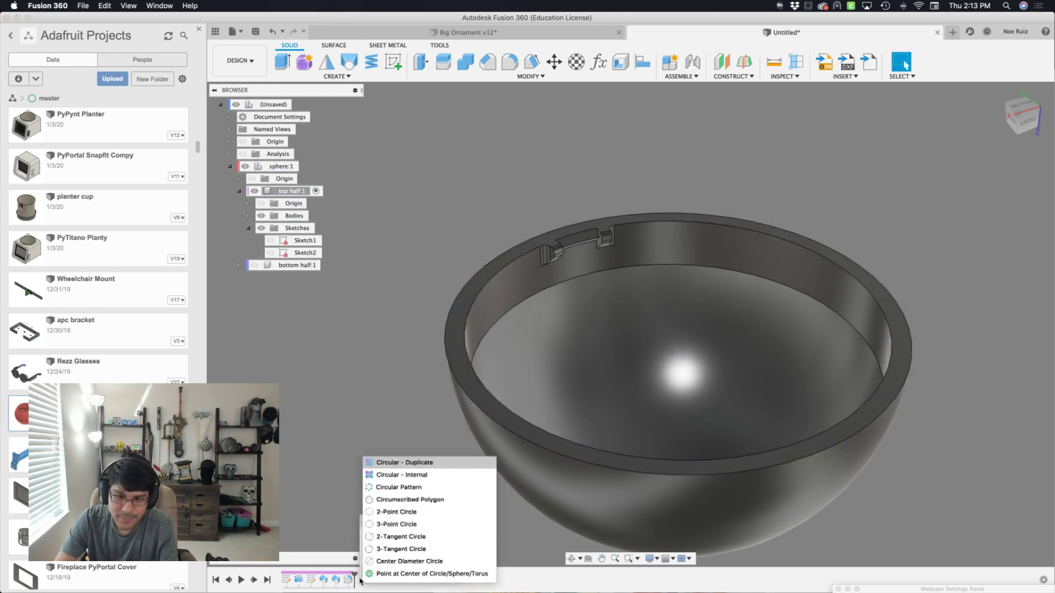
pyautogui.press('Return')
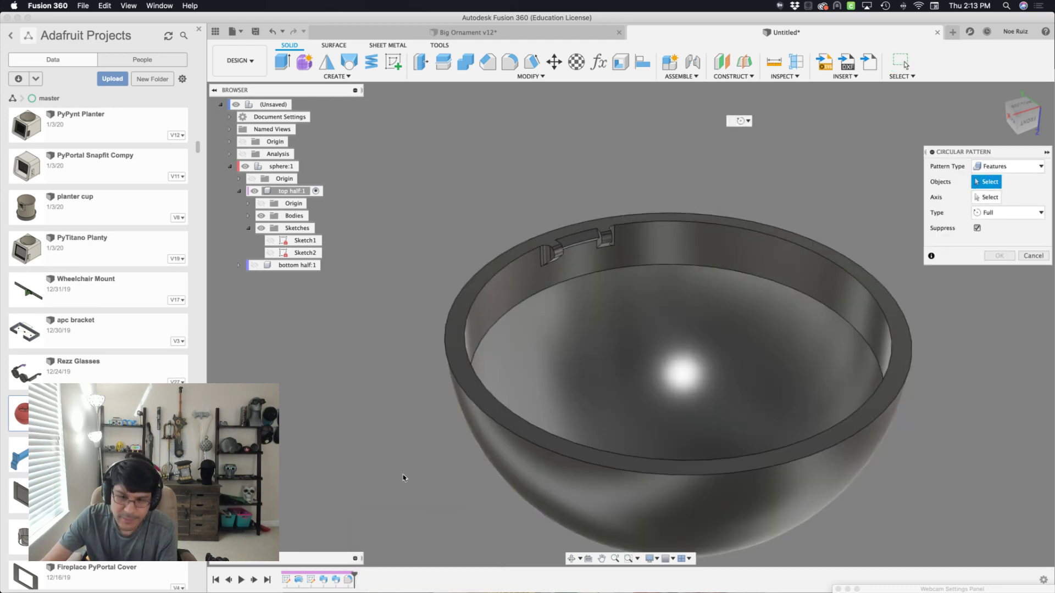
pyautogui.click(322, 579)
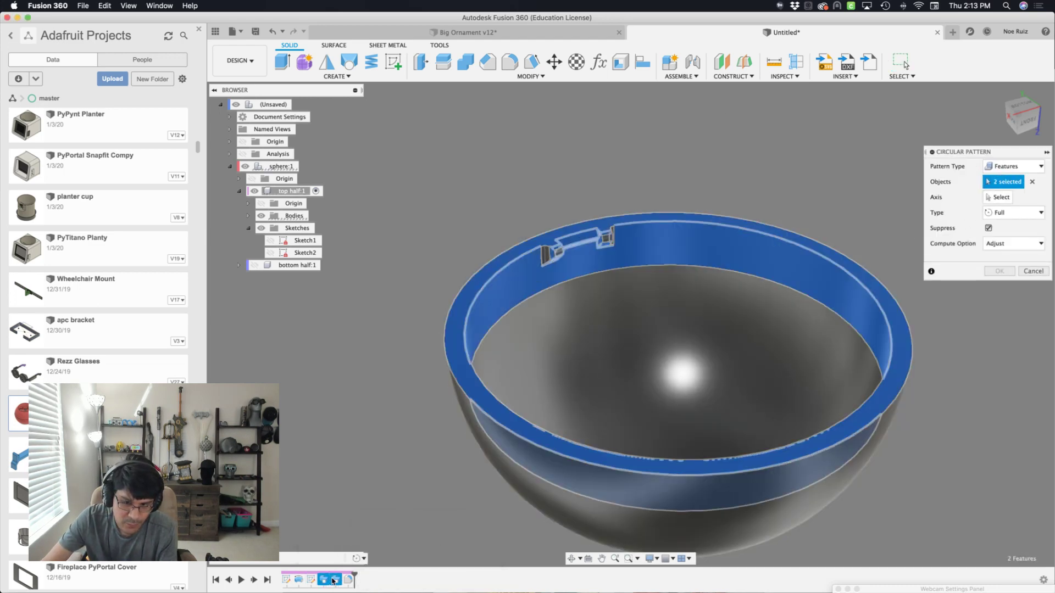
pyautogui.click(336, 580)
pyautogui.click(350, 580)
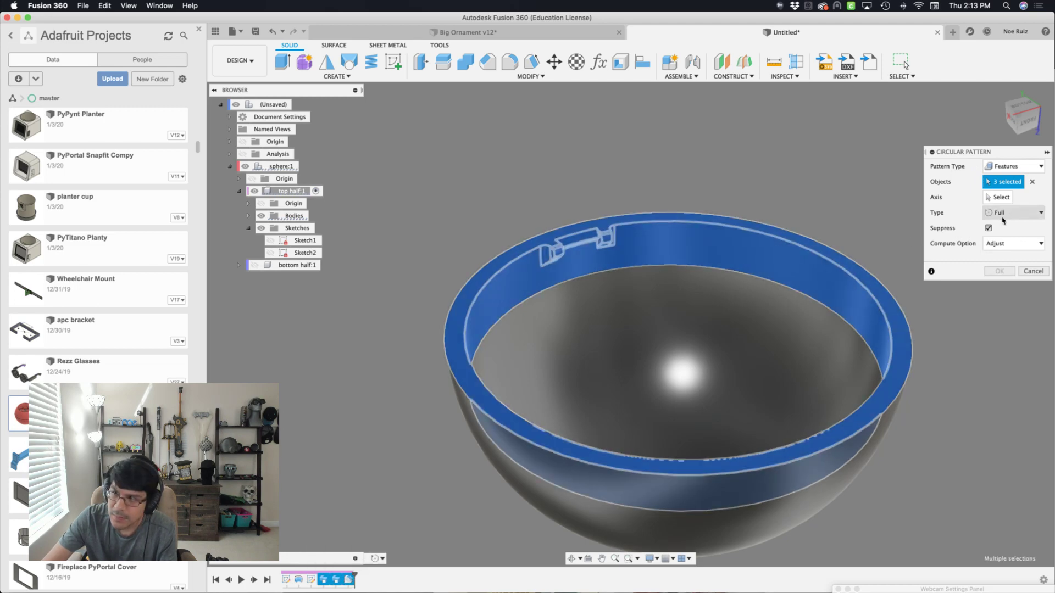
pyautogui.click(1006, 197)
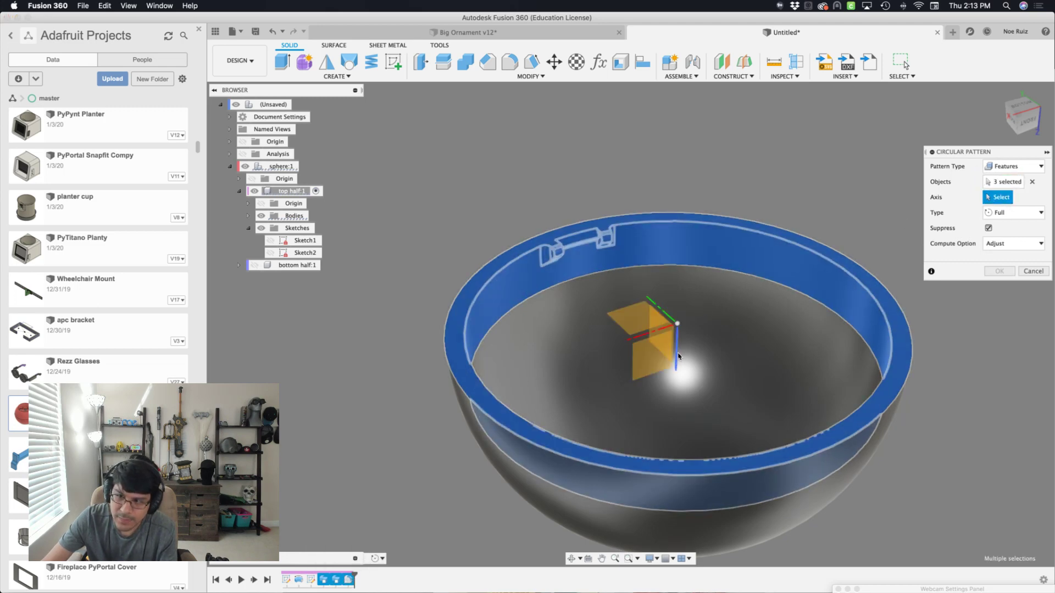
pyautogui.click(678, 354)
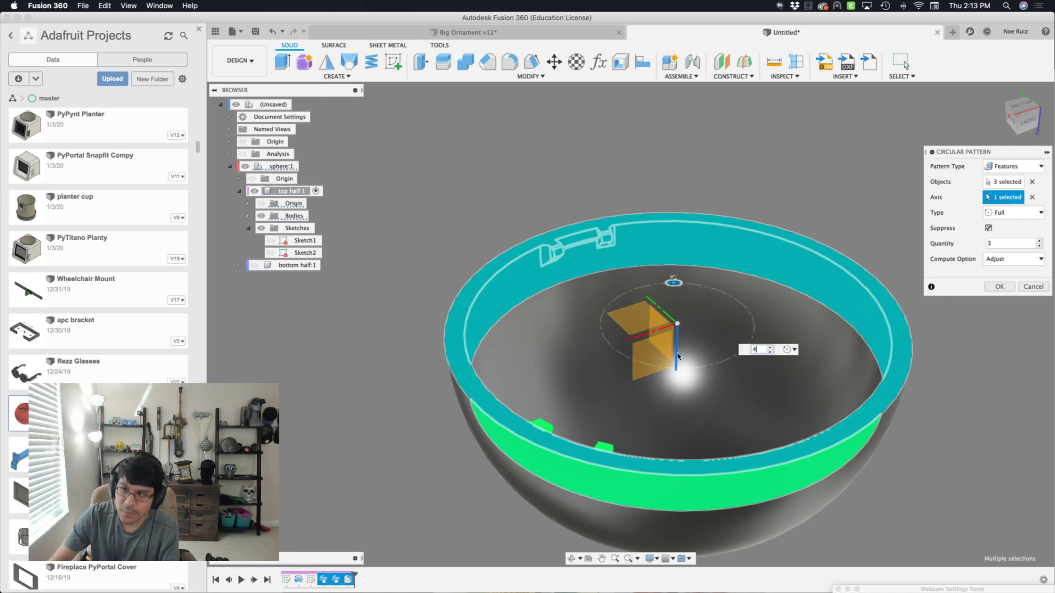
pyautogui.press('Return')
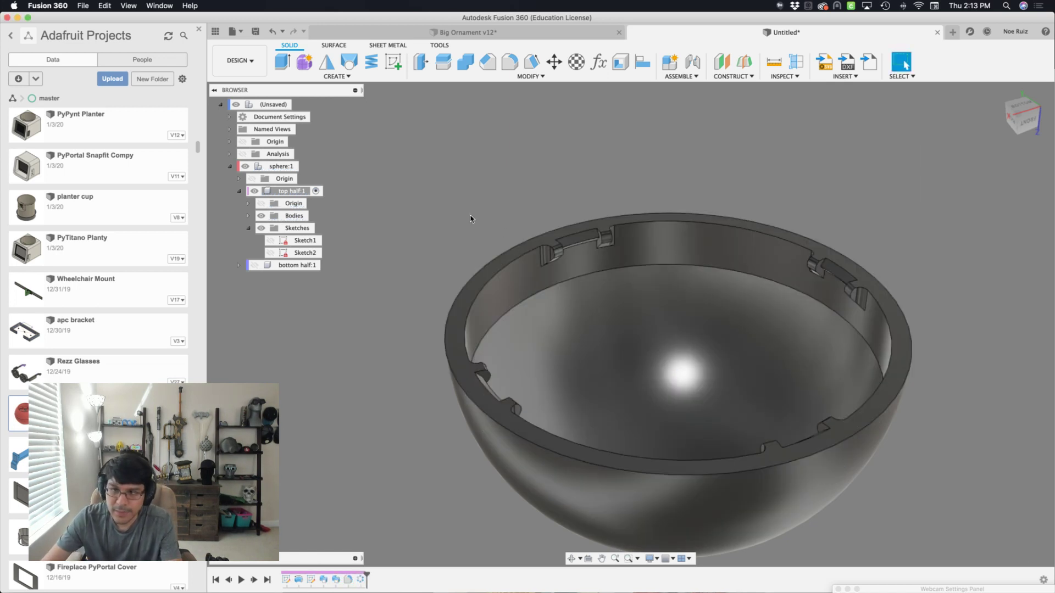
# - Examine the patterned ridge blocks around the inside rim of the top half from several angles
pyautogui.keyDown('shift'); pyautogui.scroll(2, 470, 219); pyautogui.keyUp('shift')
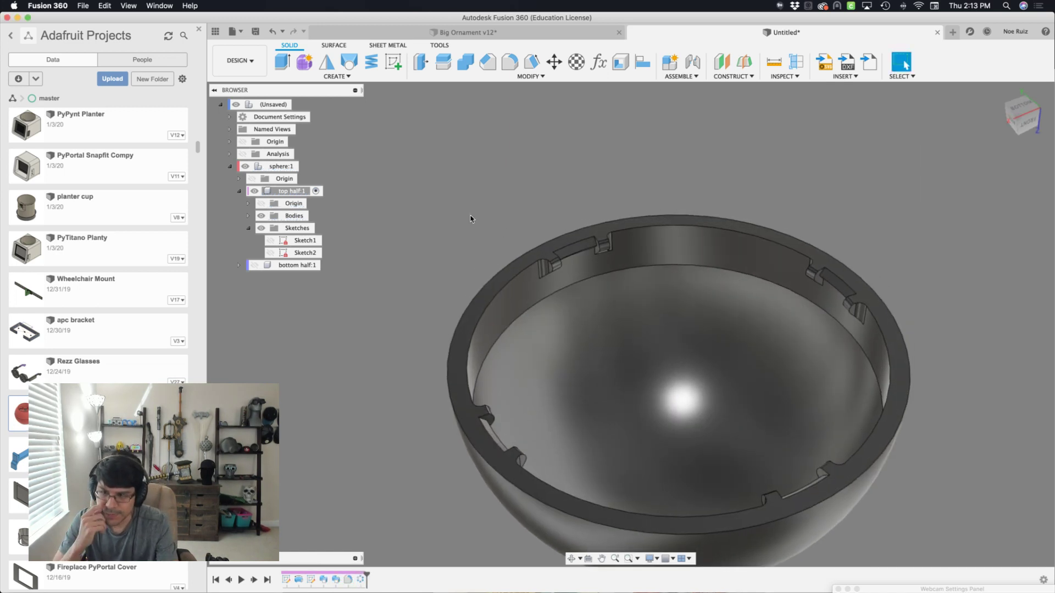
pyautogui.keyDown('shift'); pyautogui.scroll(4, 471, 219); pyautogui.keyUp('shift')
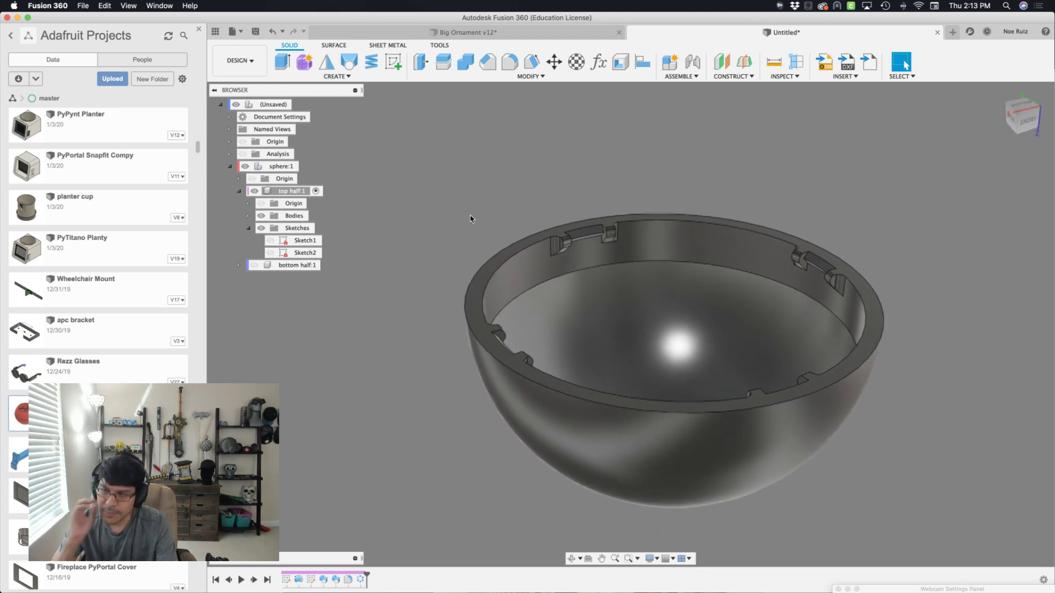
pyautogui.scroll(3, 470, 218)
pyautogui.scroll(1, 470, 219)
pyautogui.scroll(-4, 471, 218)
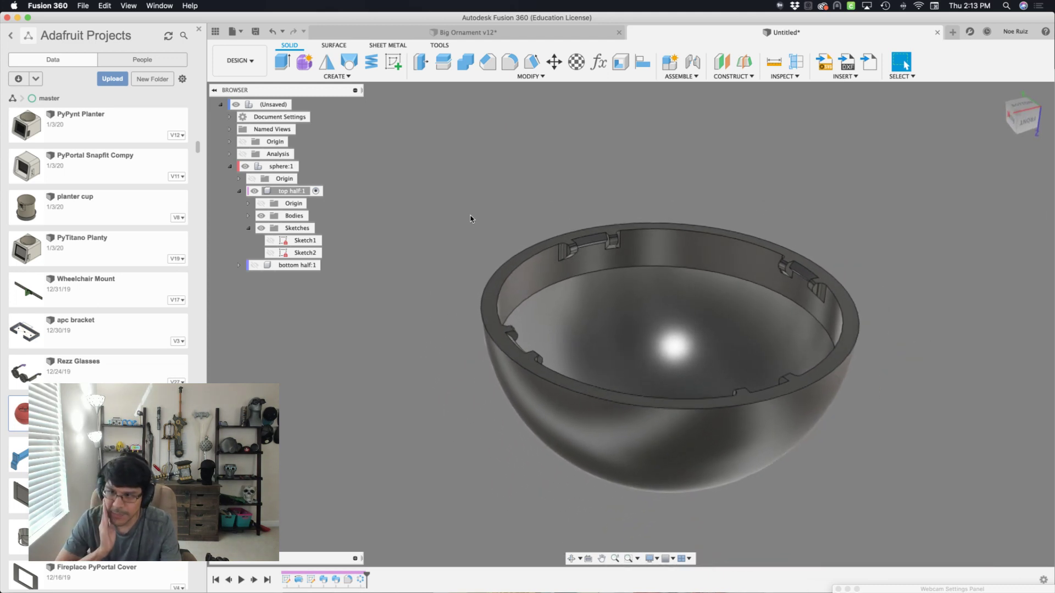
pyautogui.keyDown('shift'); pyautogui.scroll(-4, 470, 219); pyautogui.keyUp('shift')
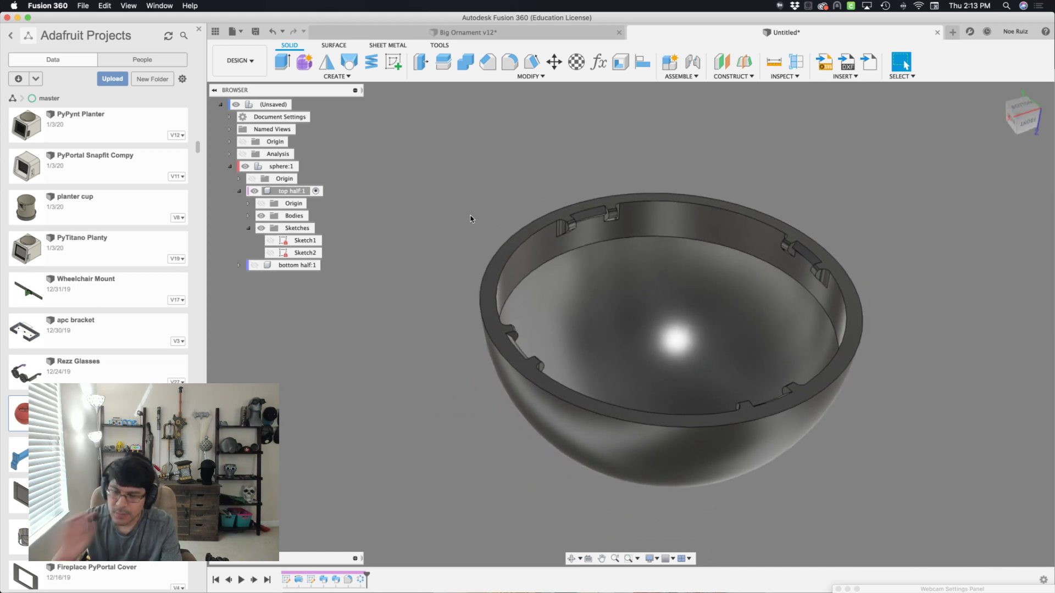
pyautogui.keyDown('shift'); pyautogui.scroll(-8, 471, 219); pyautogui.keyUp('shift')
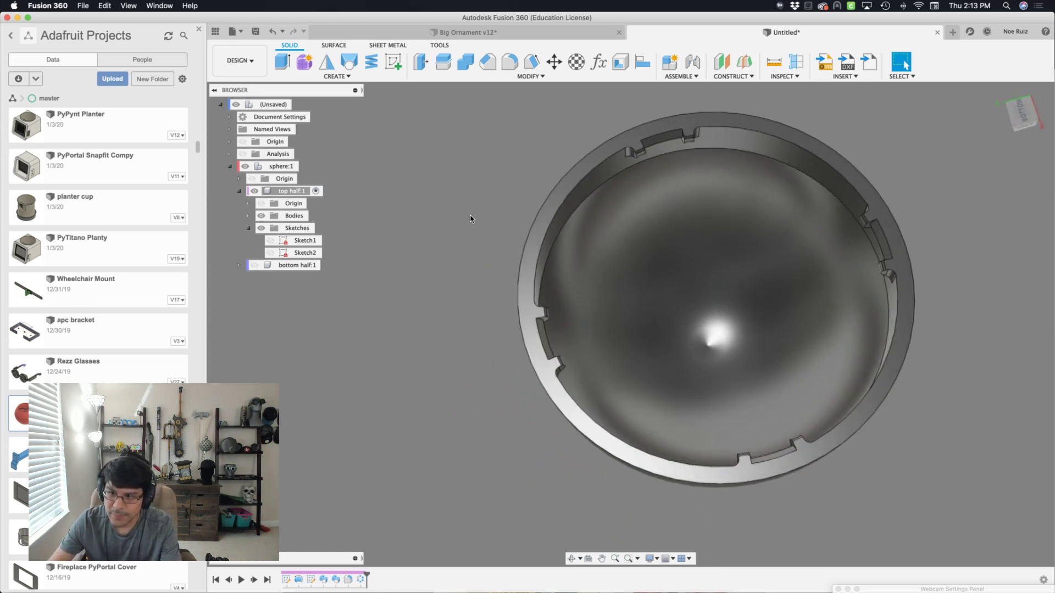
pyautogui.keyDown('shift'); pyautogui.scroll(10, 470, 218); pyautogui.keyUp('shift')
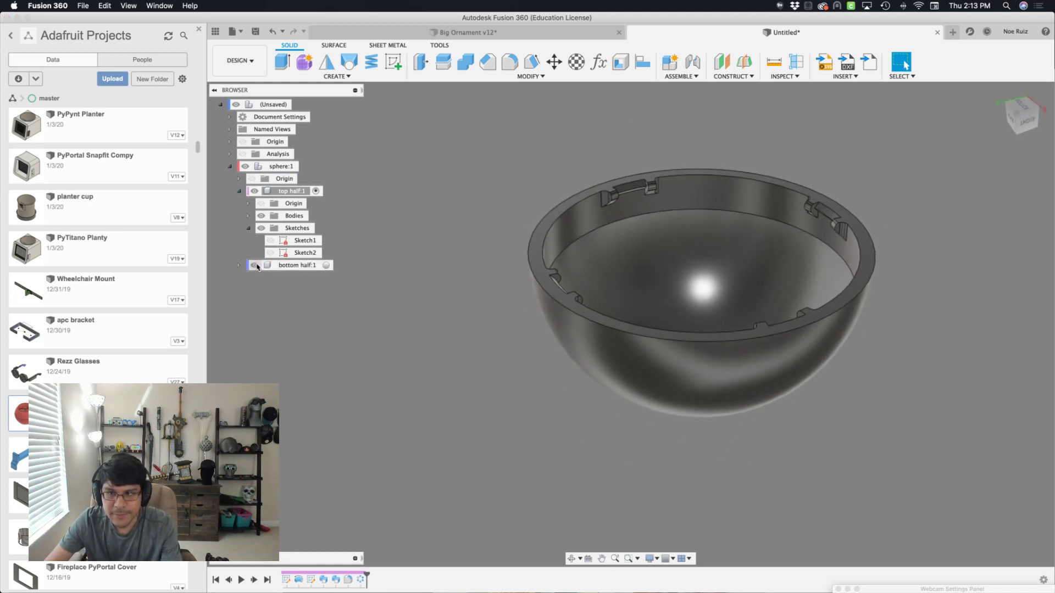
# - Show the bottom half, expand its contents and activate the root component
pyautogui.keyDown('shift'); pyautogui.scroll(-8, 257, 268); pyautogui.keyUp('shift')
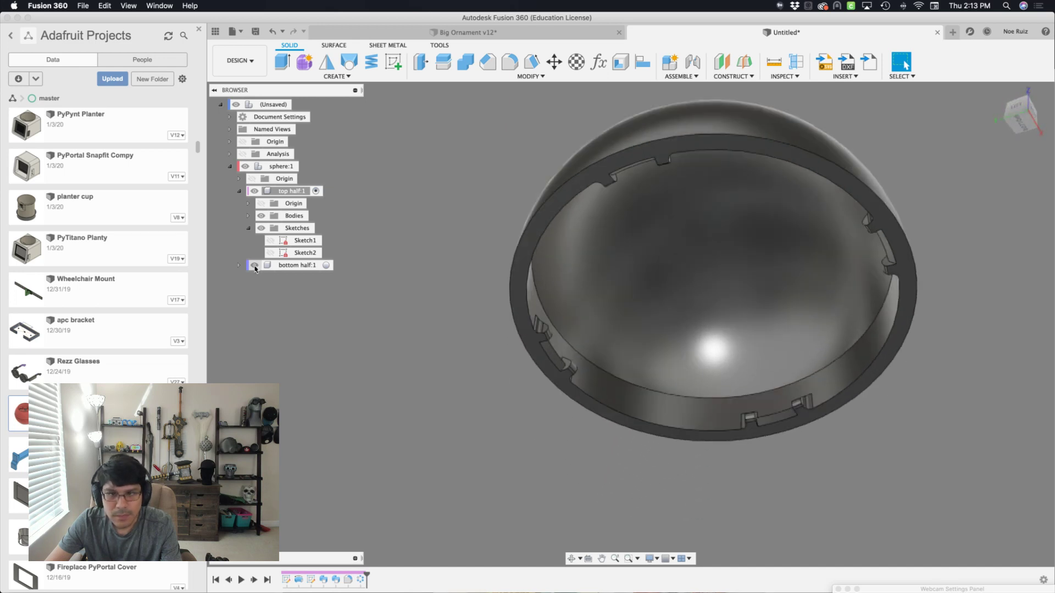
pyautogui.keyDown('shift'); pyautogui.scroll(6, 256, 269); pyautogui.keyUp('shift')
pyautogui.click(238, 264)
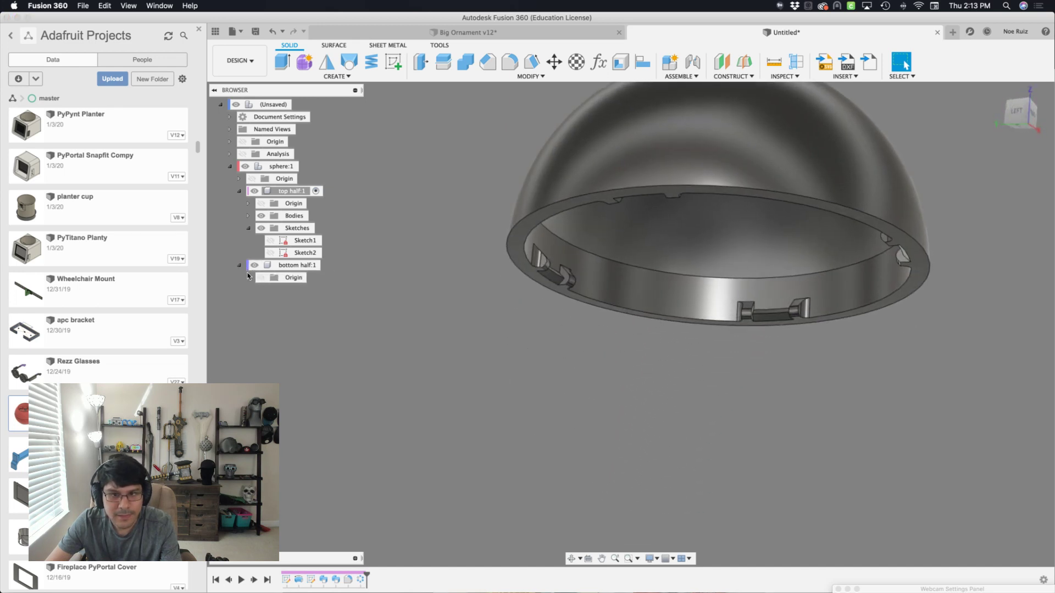
pyautogui.keyDown('shift'); pyautogui.scroll(4, 249, 276); pyautogui.keyUp('shift')
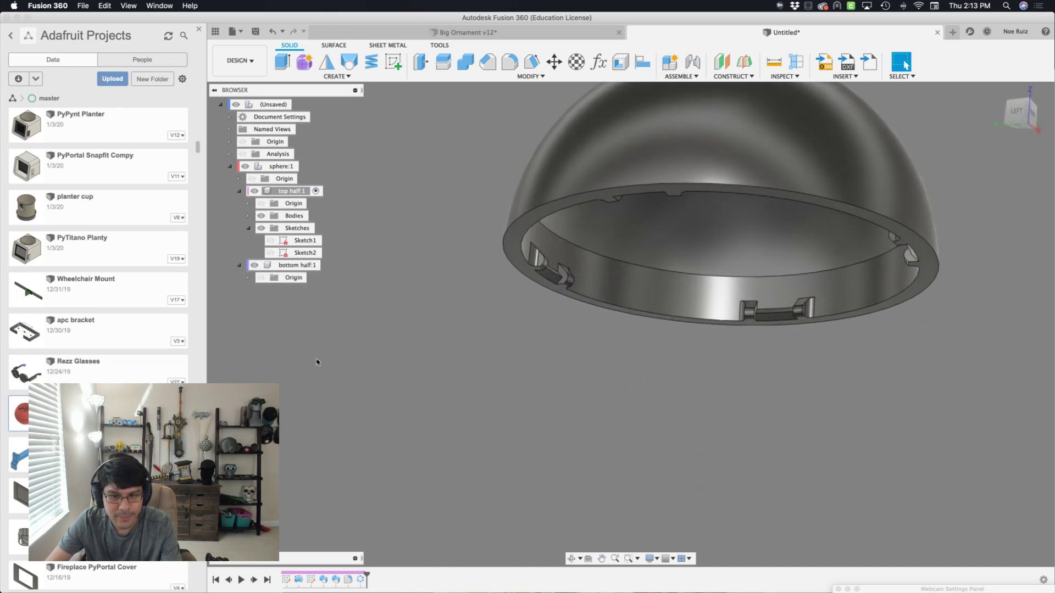
pyautogui.click(296, 106)
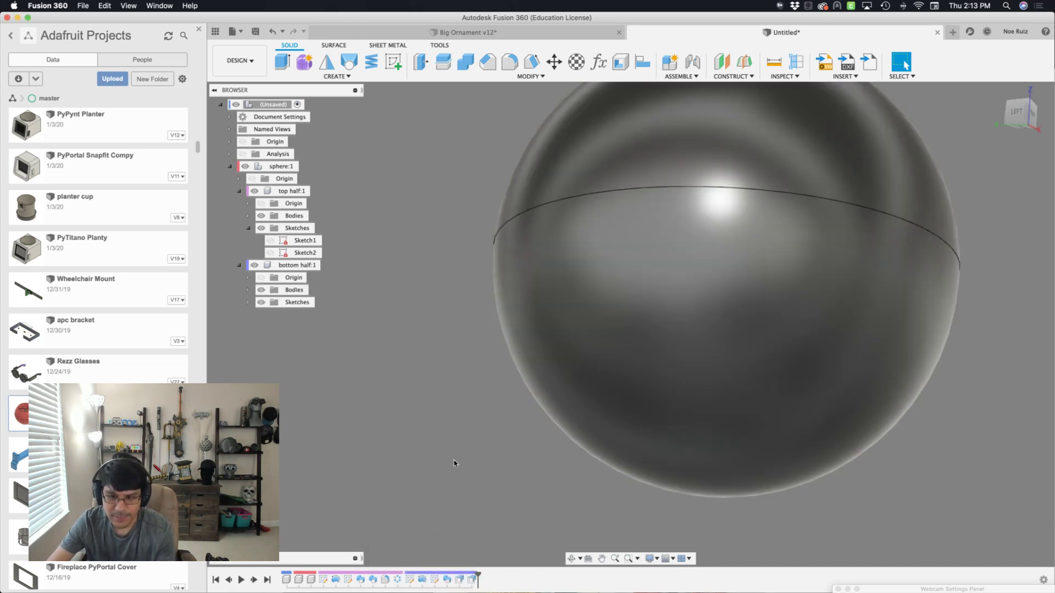
# - Turn on the section analysis and examine the clearance between the bottom half's tab and the top half's ridge blocks
pyautogui.scroll(-3, 466, 446)
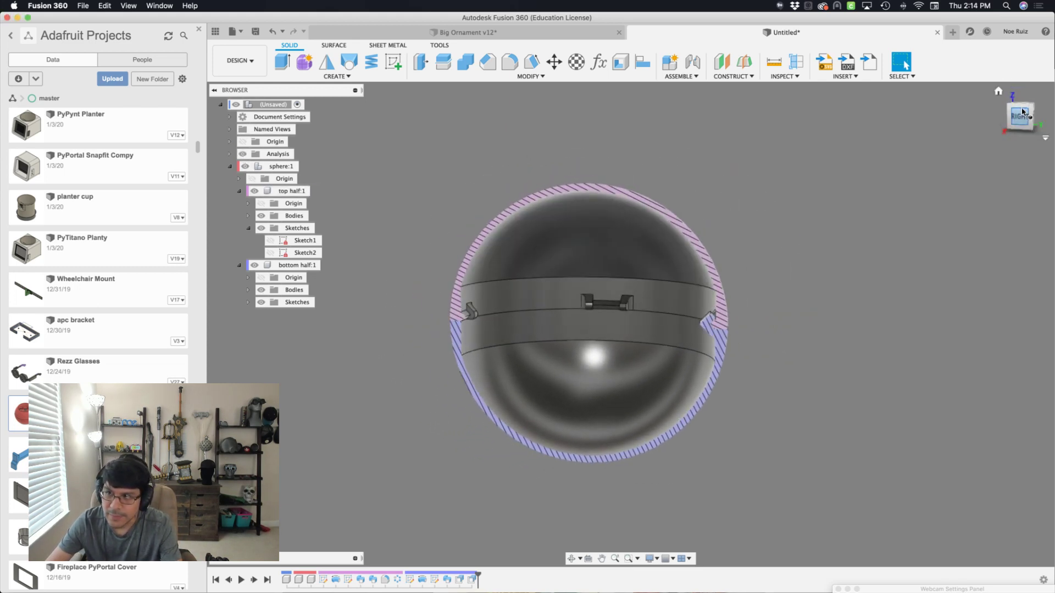
pyautogui.scroll(10, 768, 286)
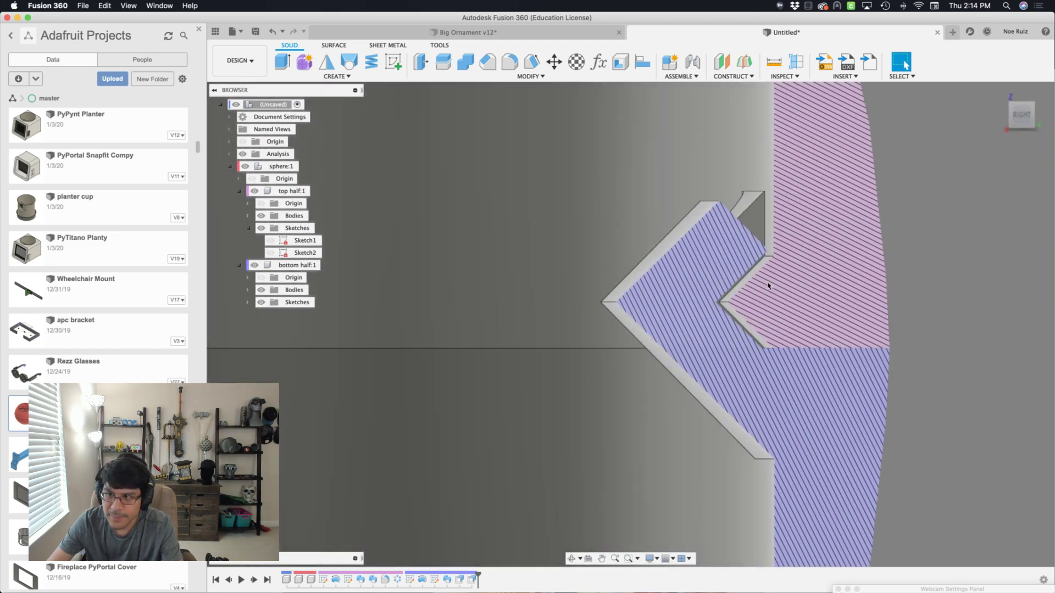
pyautogui.scroll(-8, 768, 285)
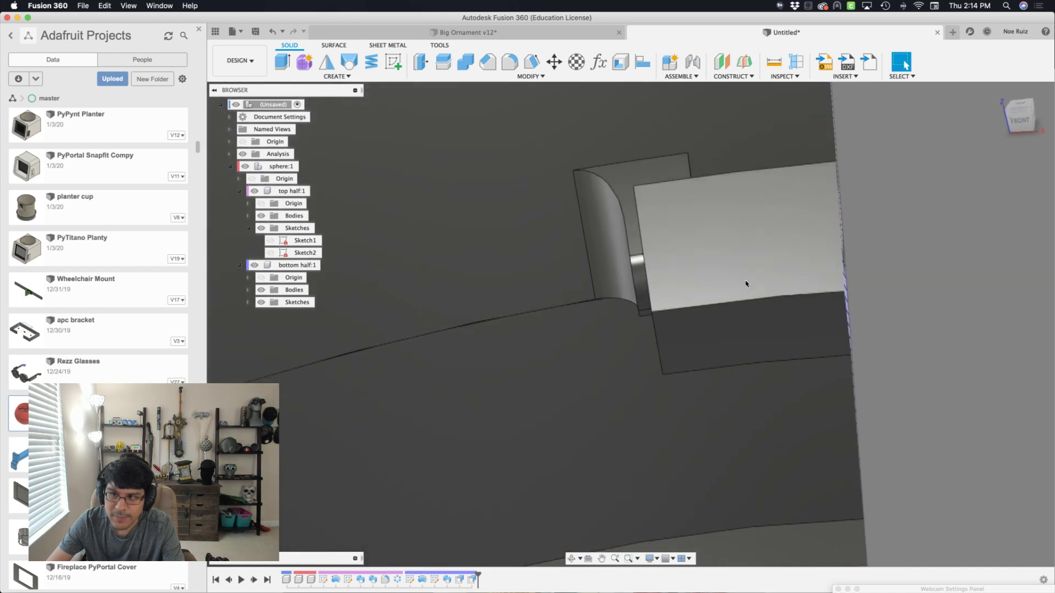
pyautogui.keyDown('shift'); pyautogui.moveTo(746, 284); pyautogui.dragTo(586, 349, button='middle'); pyautogui.keyUp('shift')
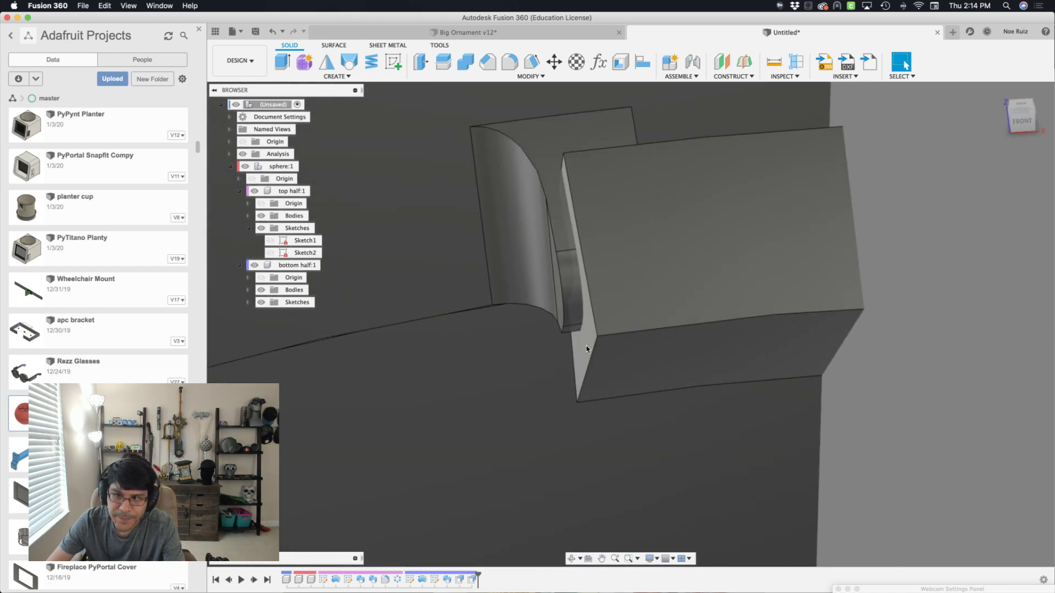
pyautogui.click(586, 349)
pyautogui.scroll(-5, 586, 349)
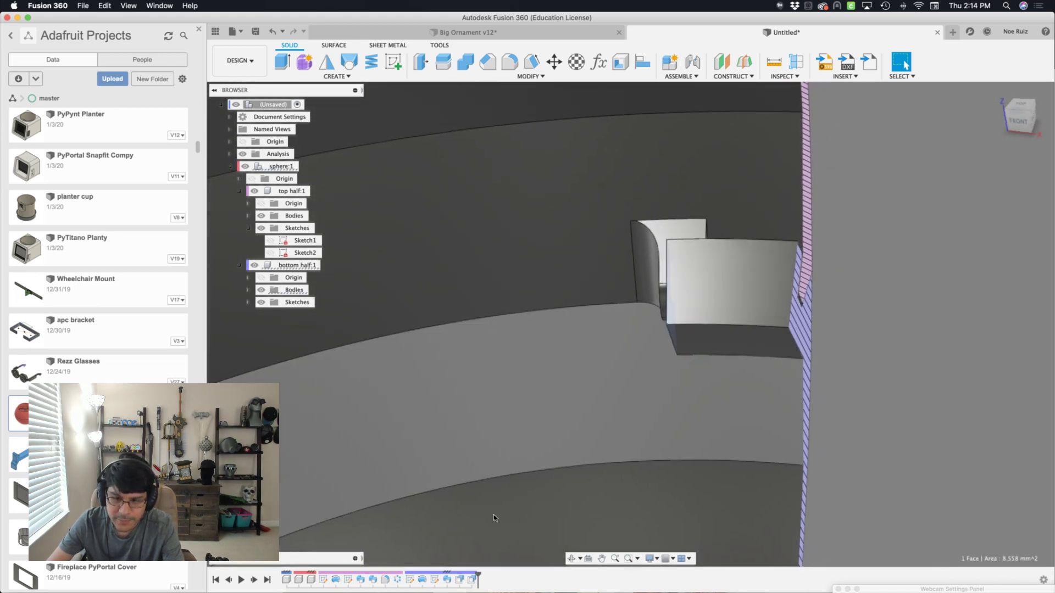
# - Edit the bottom half's tab sweep, setting both path distances to 0.018
pyautogui.doubleClick(446, 580)
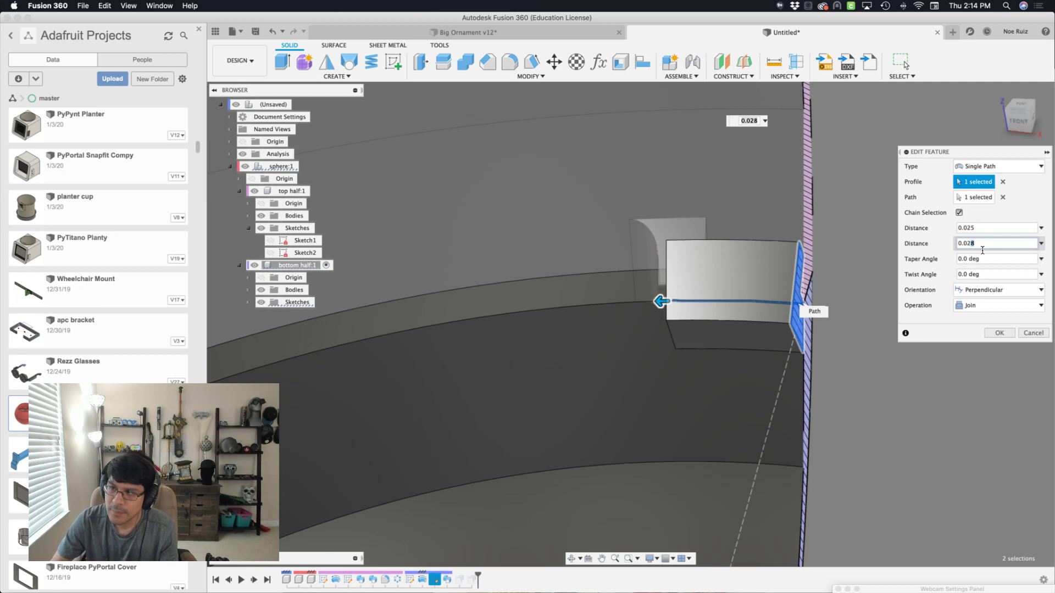
pyautogui.press('BackSpace')
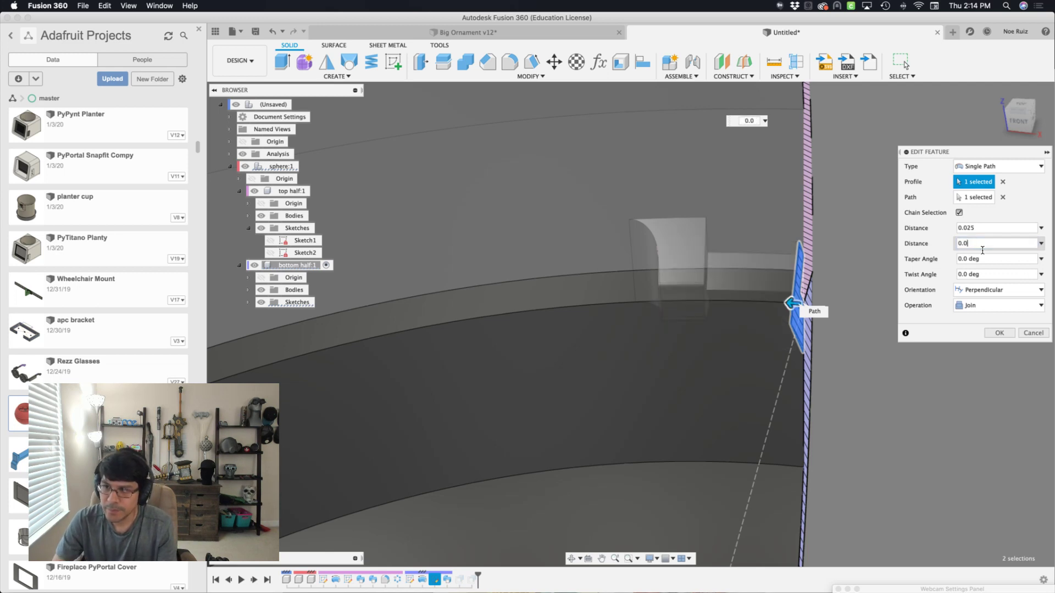
pyautogui.write('2')
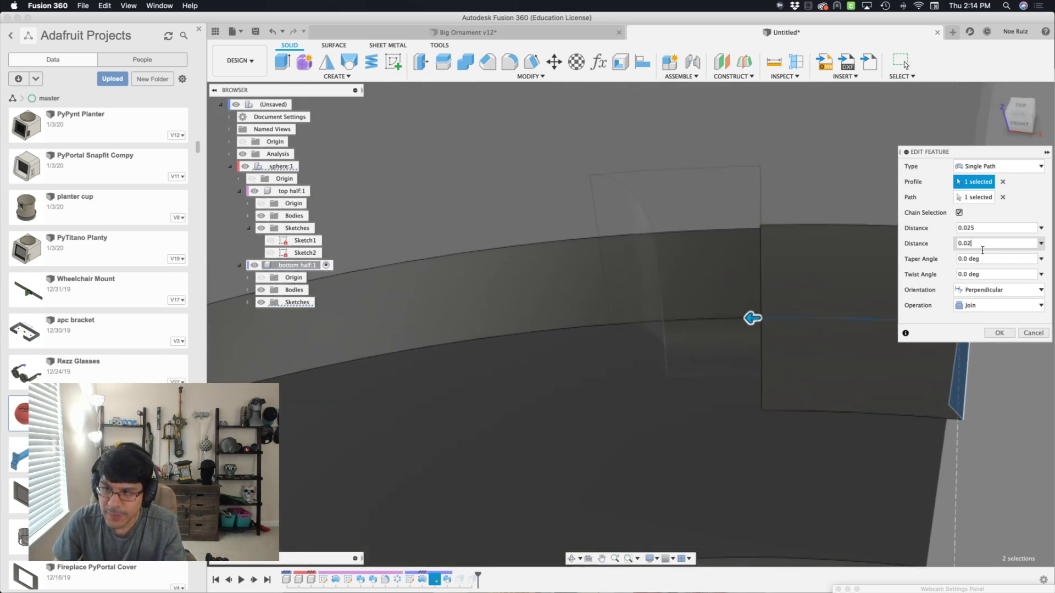
pyautogui.keyDown('shift'); pyautogui.moveTo(753, 318); pyautogui.dragTo(774, 376, button='middle'); pyautogui.keyUp('shift')
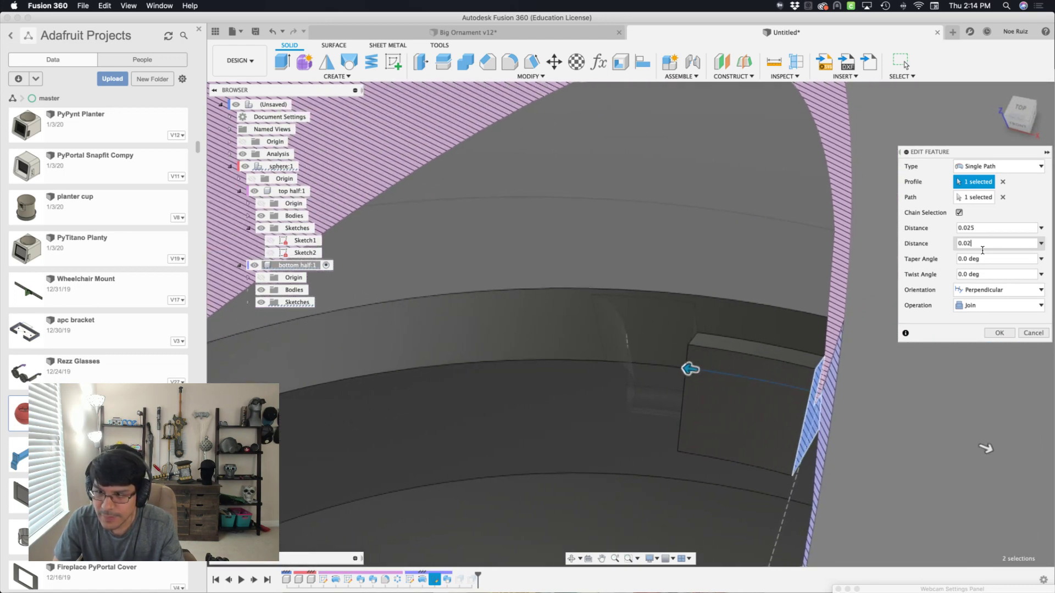
pyautogui.moveTo(986, 448)
pyautogui.keyDown('shift'); pyautogui.mouseDown(button='middle')
pyautogui.moveTo(824, 483)
pyautogui.moveTo(813, 471)
pyautogui.moveTo(855, 480)
pyautogui.moveTo(855, 464)
pyautogui.moveTo(1039, 477)
pyautogui.moveTo(851, 424)
pyautogui.mouseUp(button='middle'); pyautogui.keyUp('shift')
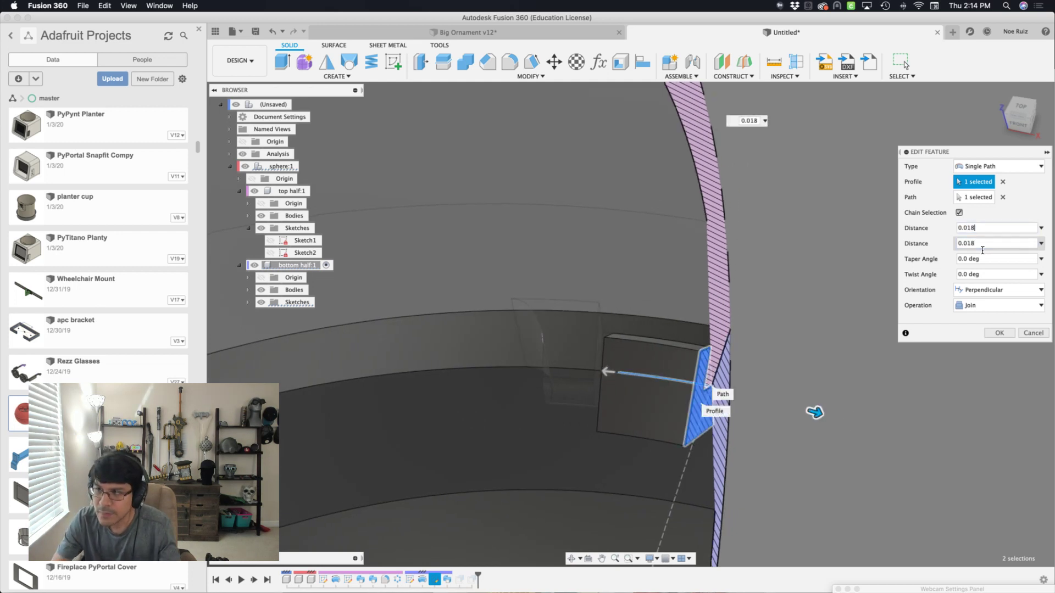
pyautogui.press('Return')
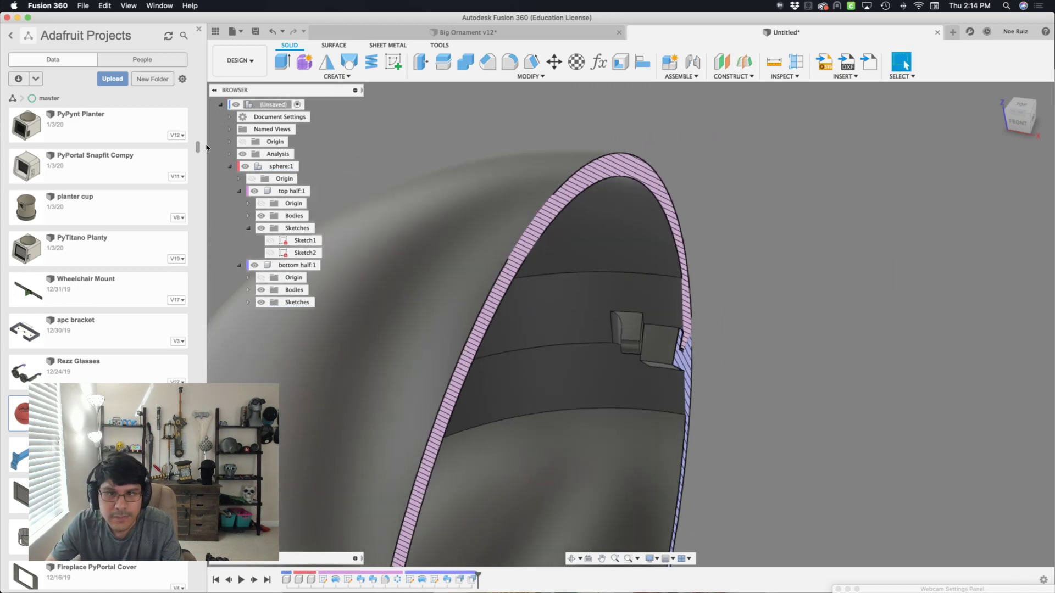
# - Measure the gap between the top half's ridge block edge and the adjacent side face of the bottom half's tab in the section view
pyautogui.click(243, 153)
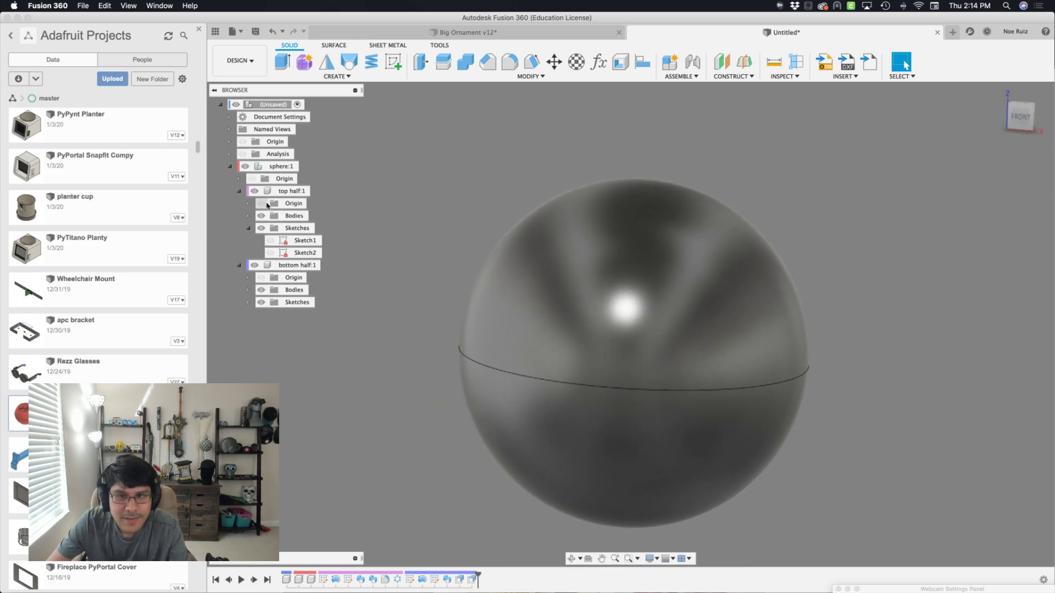
pyautogui.click(243, 154)
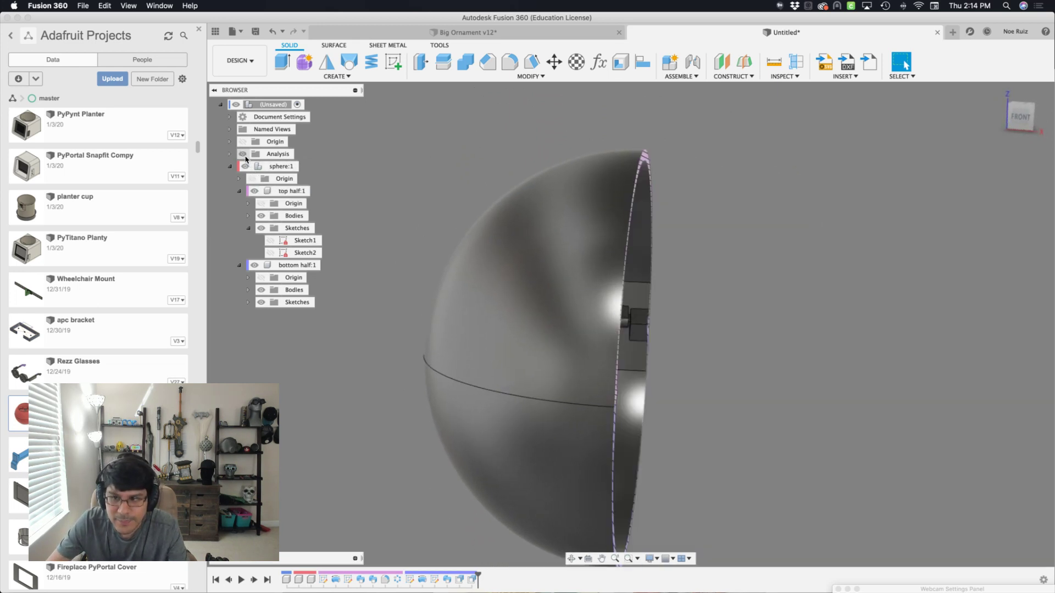
pyautogui.scroll(10, 413, 180)
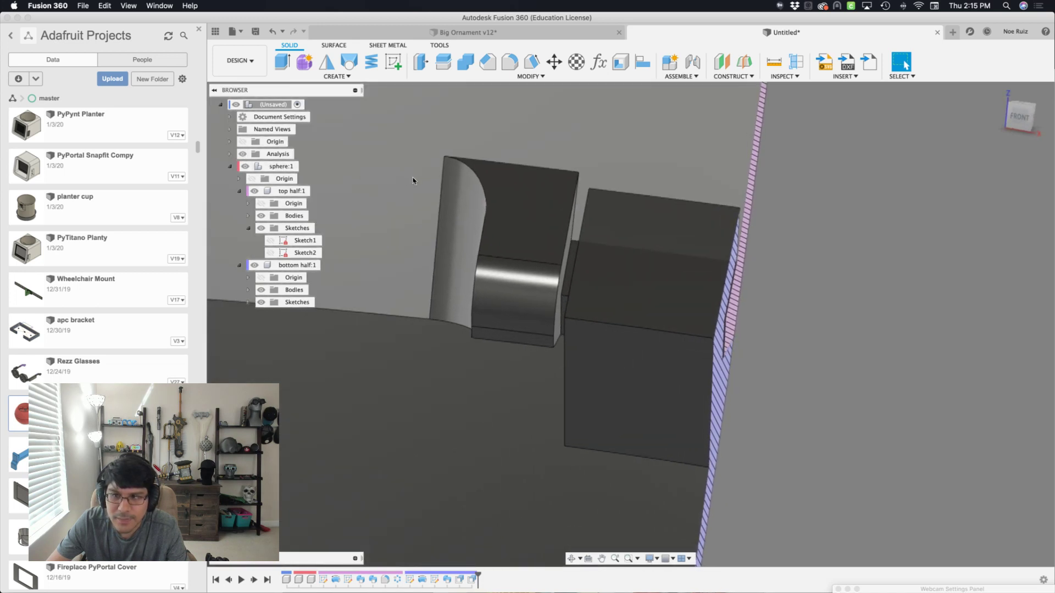
pyautogui.moveTo(413, 181)
pyautogui.keyDown('shift'); pyautogui.mouseDown(button='middle')
pyautogui.moveTo(480, 198)
pyautogui.moveTo(426, 200)
pyautogui.mouseUp(button='middle'); pyautogui.keyUp('shift')
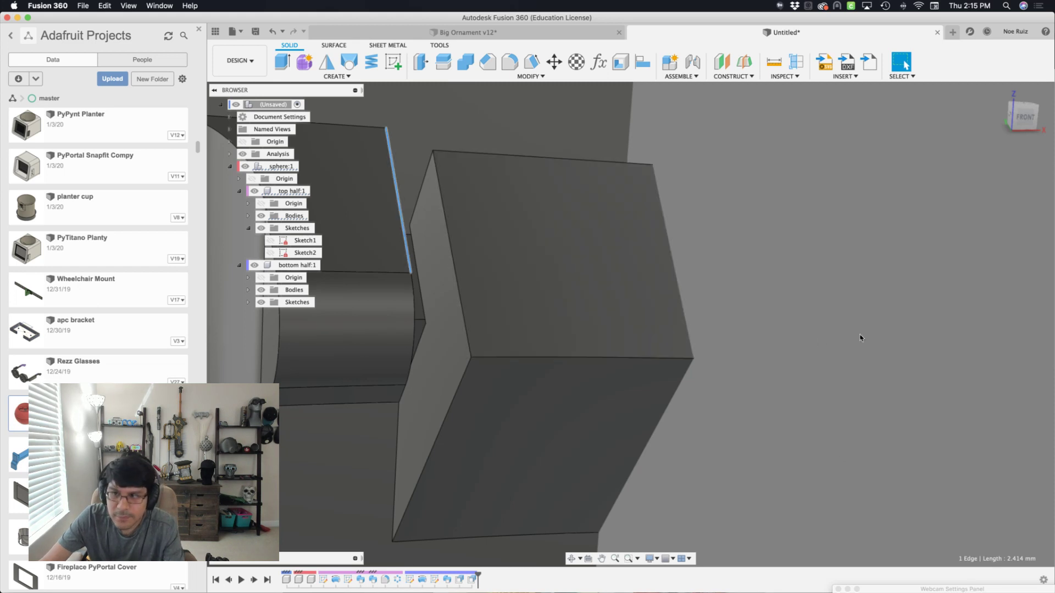
pyautogui.press('i')
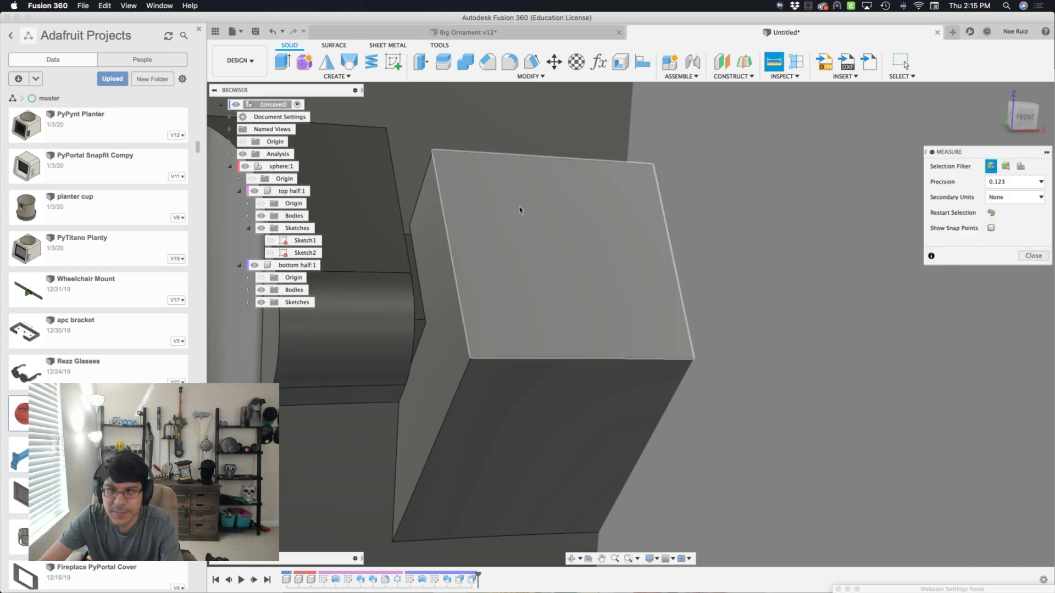
pyautogui.click(394, 179)
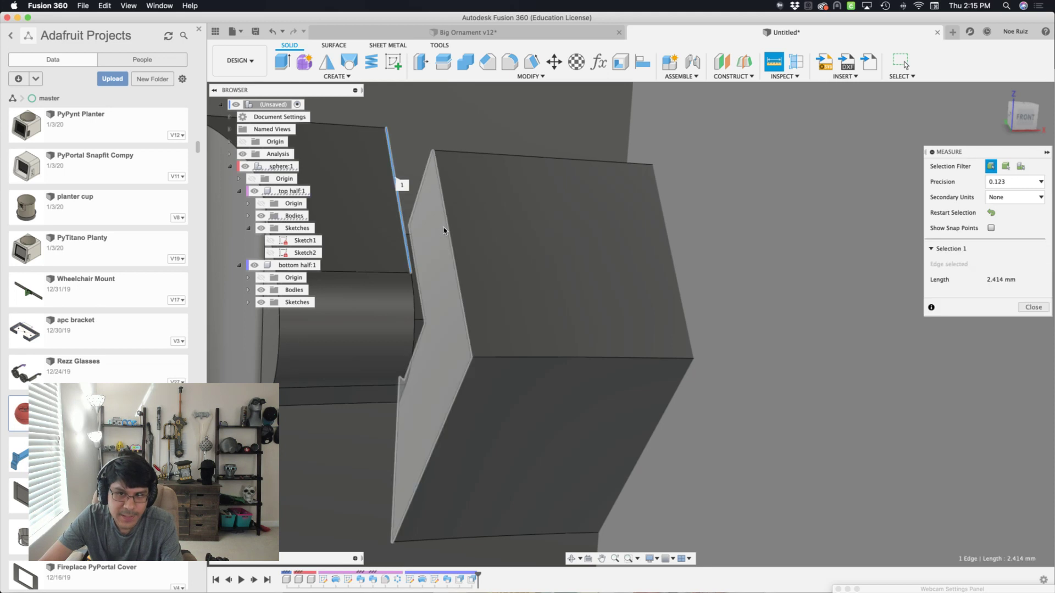
pyautogui.click(440, 225)
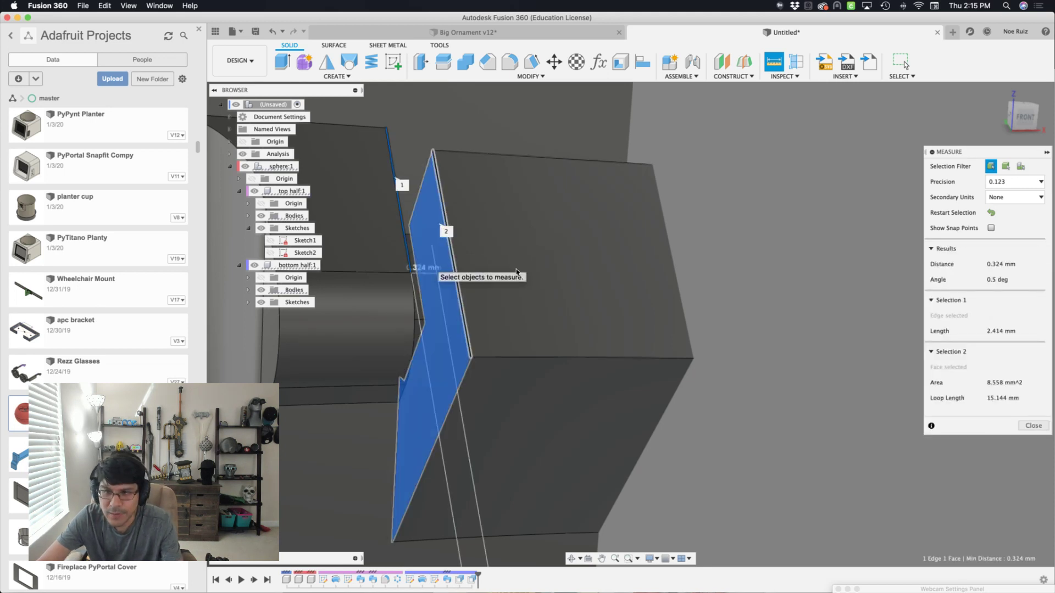
pyautogui.scroll(-3, 665, 286)
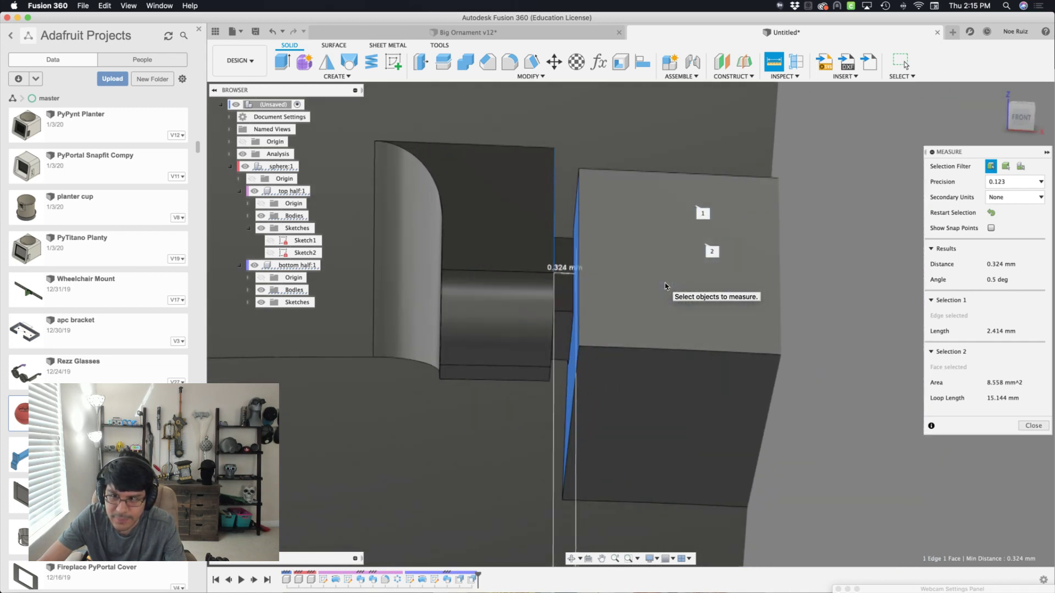
pyautogui.click(1029, 426)
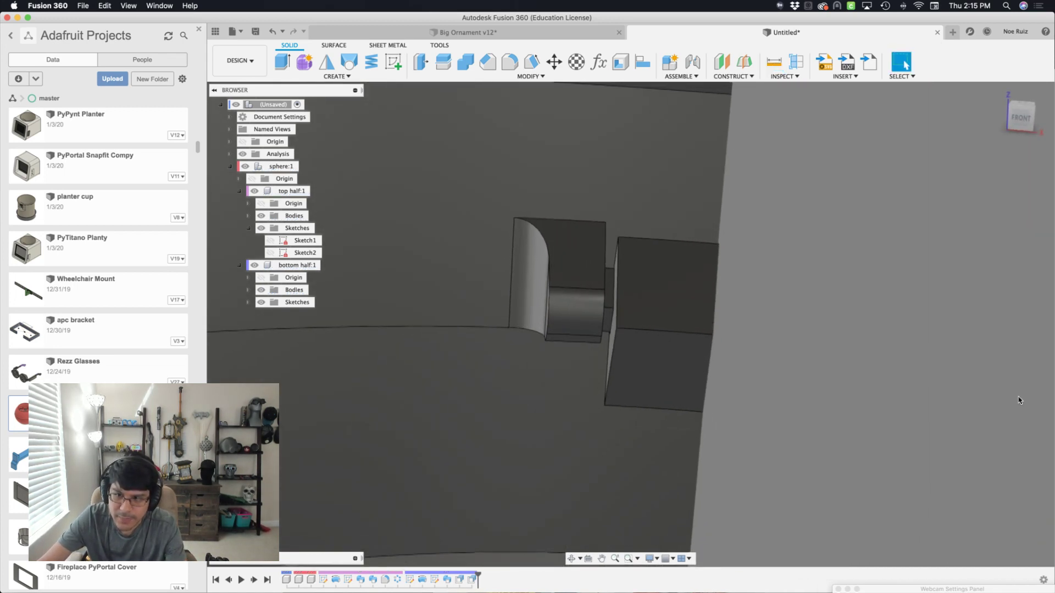
# - Turn off the section analysis, then collapse and hide the top half to expose the bottom half's tab
pyautogui.moveTo(1019, 401)
pyautogui.keyDown('shift'); pyautogui.mouseDown(button='middle')
pyautogui.moveTo(784, 292)
pyautogui.moveTo(626, 346)
pyautogui.moveTo(582, 303)
pyautogui.mouseUp(button='middle'); pyautogui.keyUp('shift')
pyautogui.scroll(-5, 582, 303)
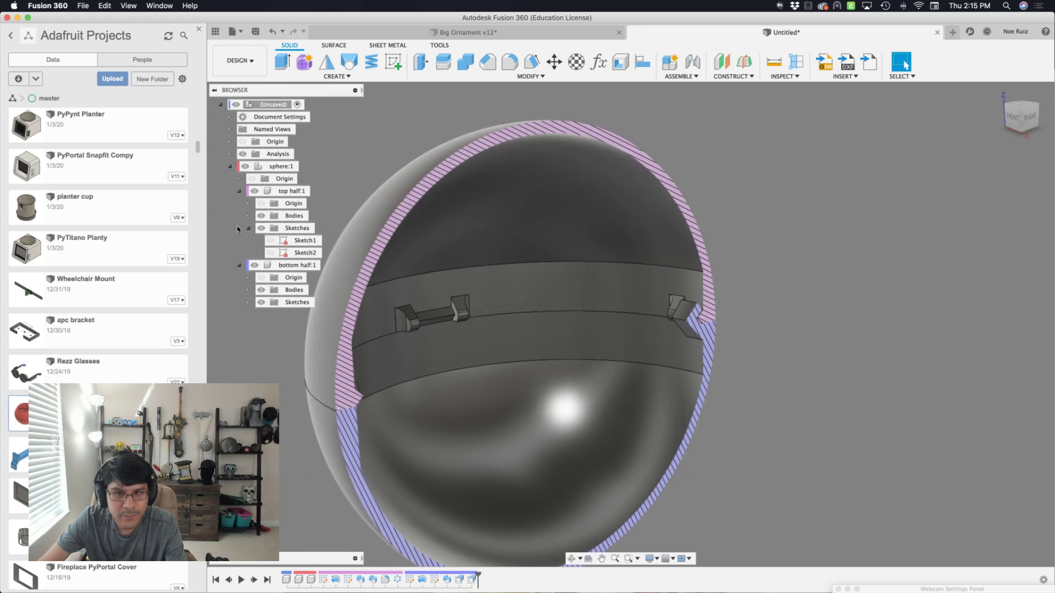
pyautogui.click(240, 191)
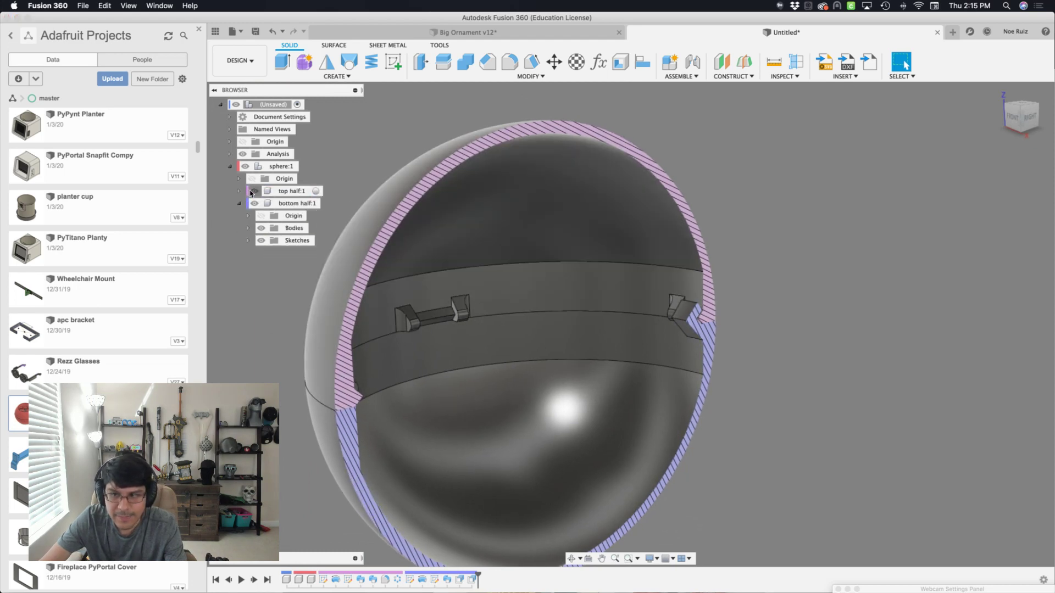
pyautogui.click(253, 191)
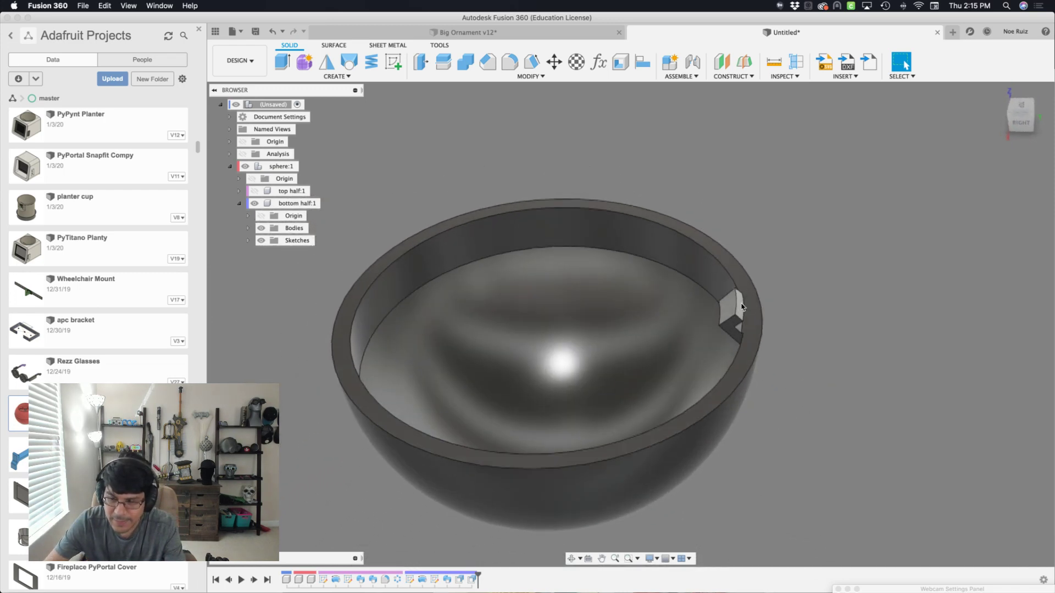
# - Chamfer the upper edge of the bottom half's tab with an equal distance of 0.5 mm
pyautogui.scroll(5, 742, 307)
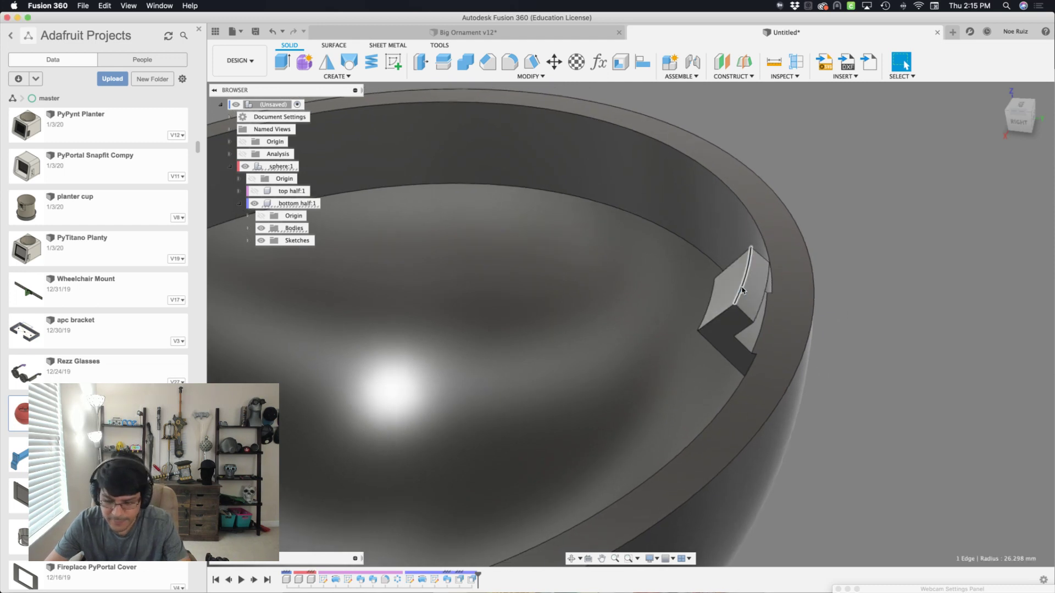
pyautogui.write('scham')
pyautogui.press('Return')
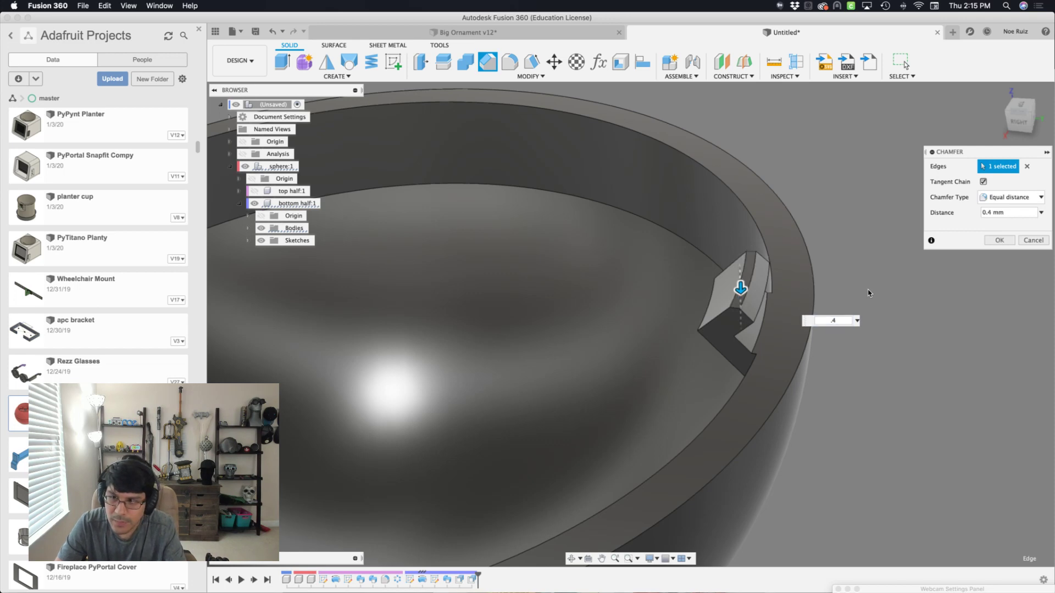
pyautogui.scroll(-5, 868, 293)
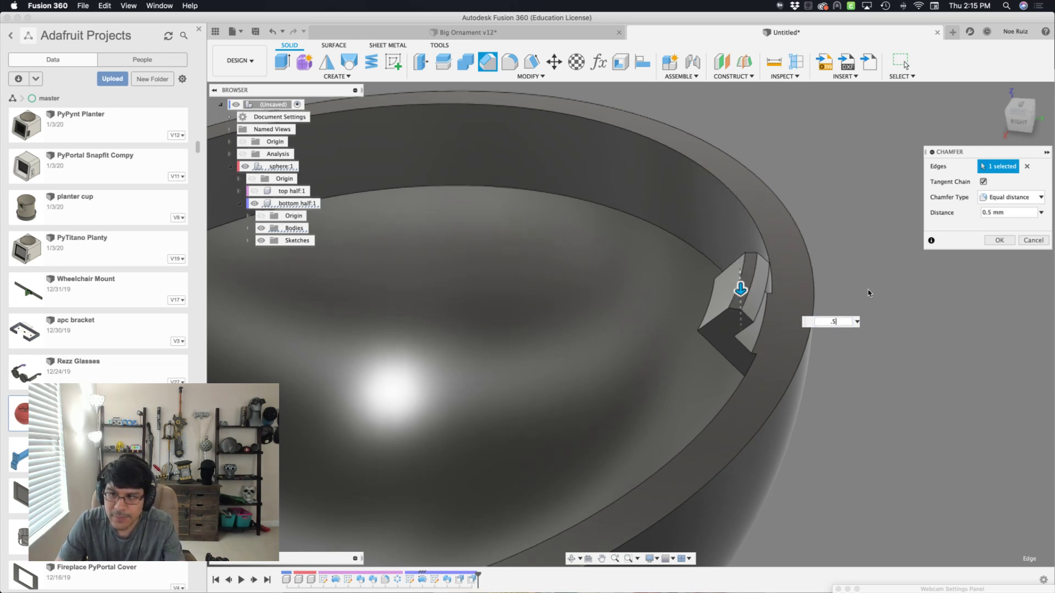
pyautogui.press('Return')
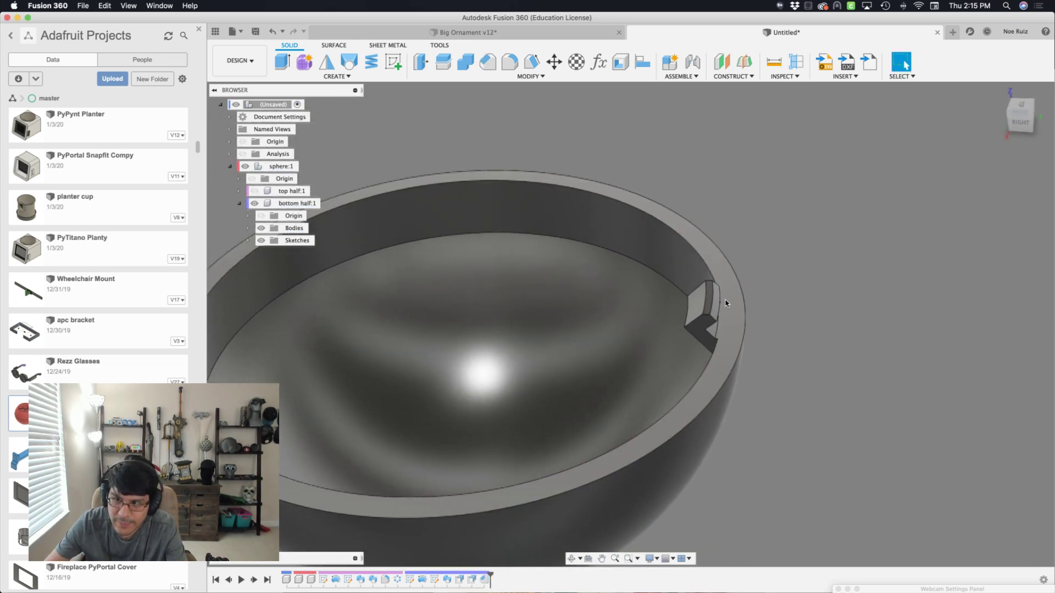
# - Circular-pattern the bottom half's tab features, from Sweep1 through Chamfer1, fully around the vertical axis for four tabs
pyautogui.scroll(3, 721, 308)
pyautogui.scroll(-3, 721, 308)
pyautogui.keyDown('shift'); pyautogui.moveTo(610, 402); pyautogui.dragTo(672, 387, button='middle'); pyautogui.keyUp('shift')
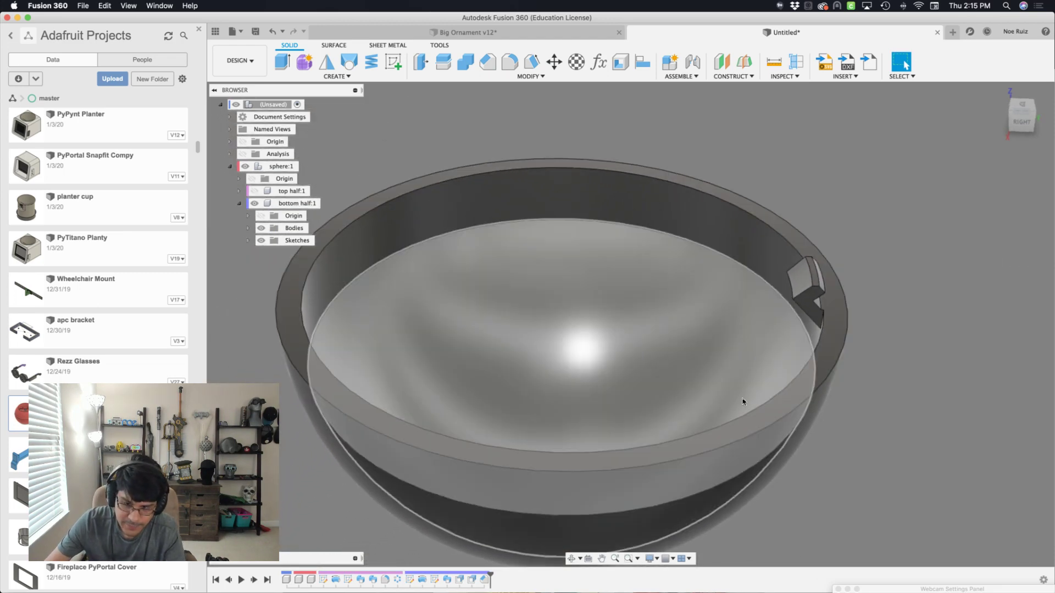
pyautogui.write('scircl')
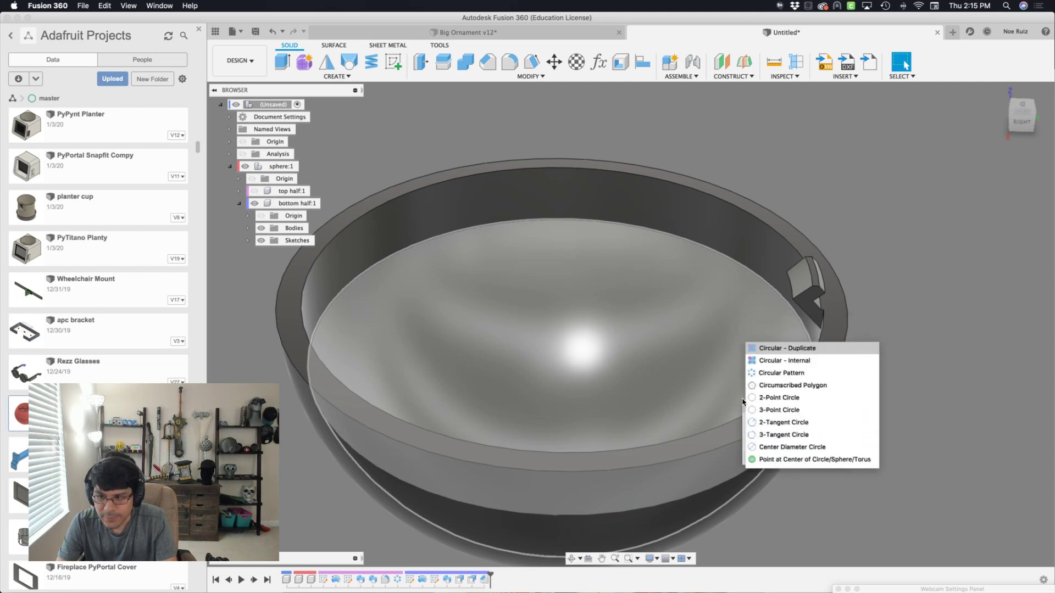
pyautogui.press('Down')
pyautogui.press('BackSpace')
pyautogui.press('BackSpace')
pyautogui.press('BackSpace')
pyautogui.press('BackSpace')
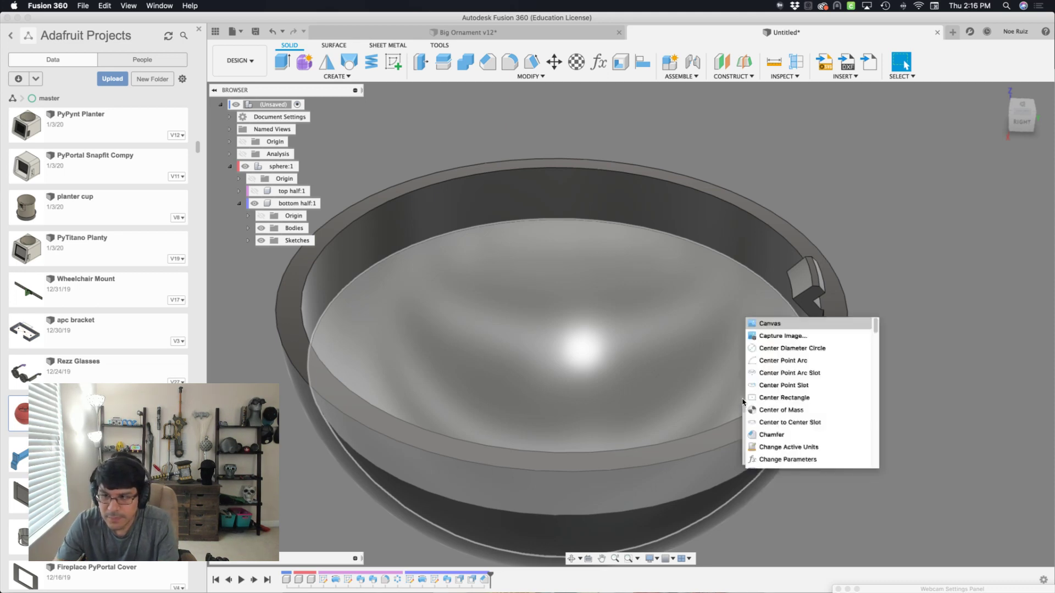
pyautogui.write('irc')
pyautogui.press('Down')
pyautogui.press('Down')
pyautogui.press('Return')
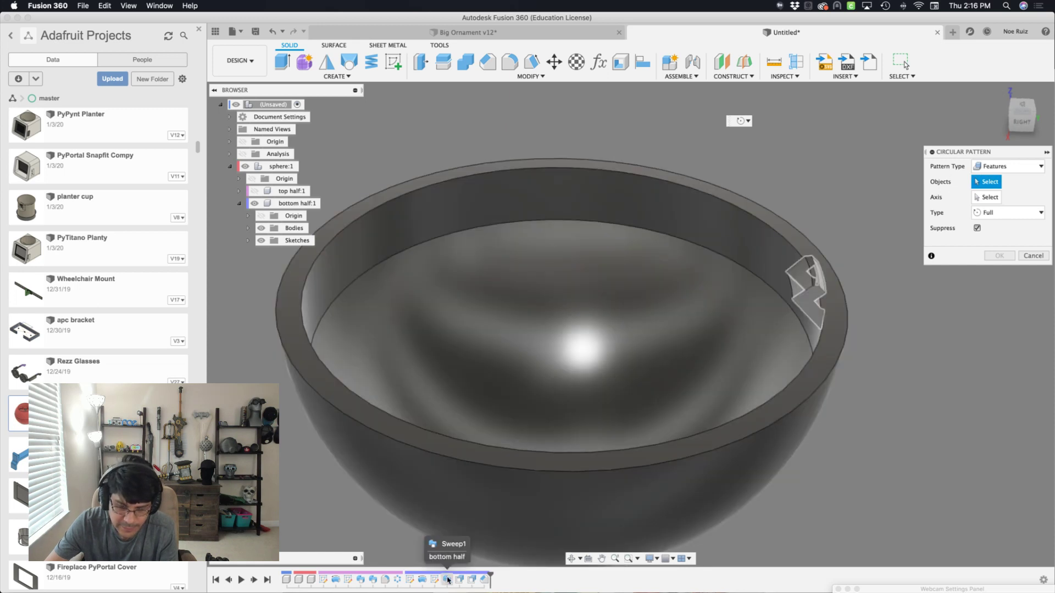
pyautogui.click(447, 580)
pyautogui.click(459, 579)
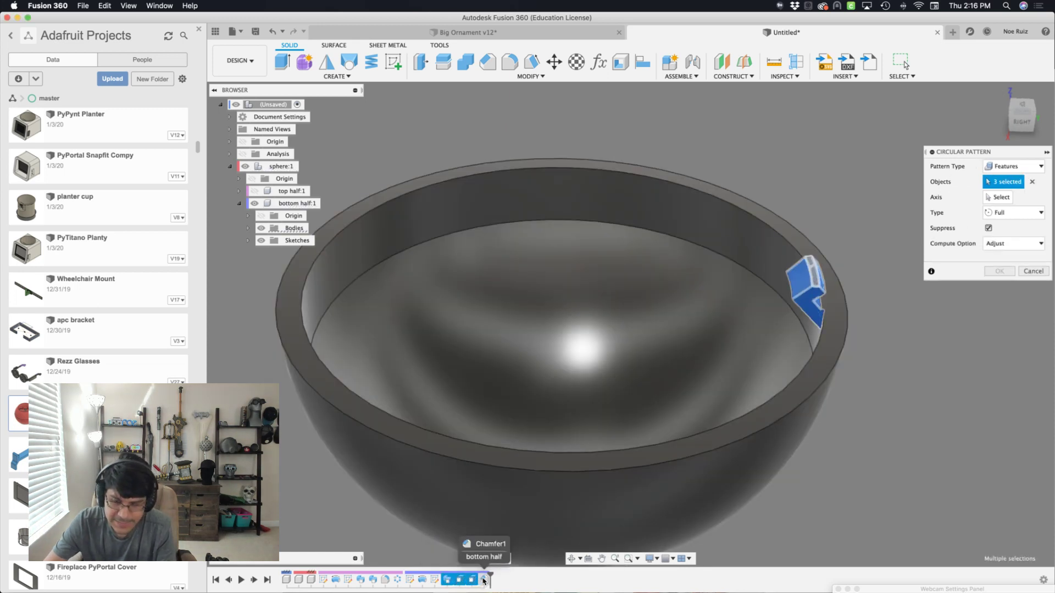
pyautogui.click(484, 580)
pyautogui.click(998, 198)
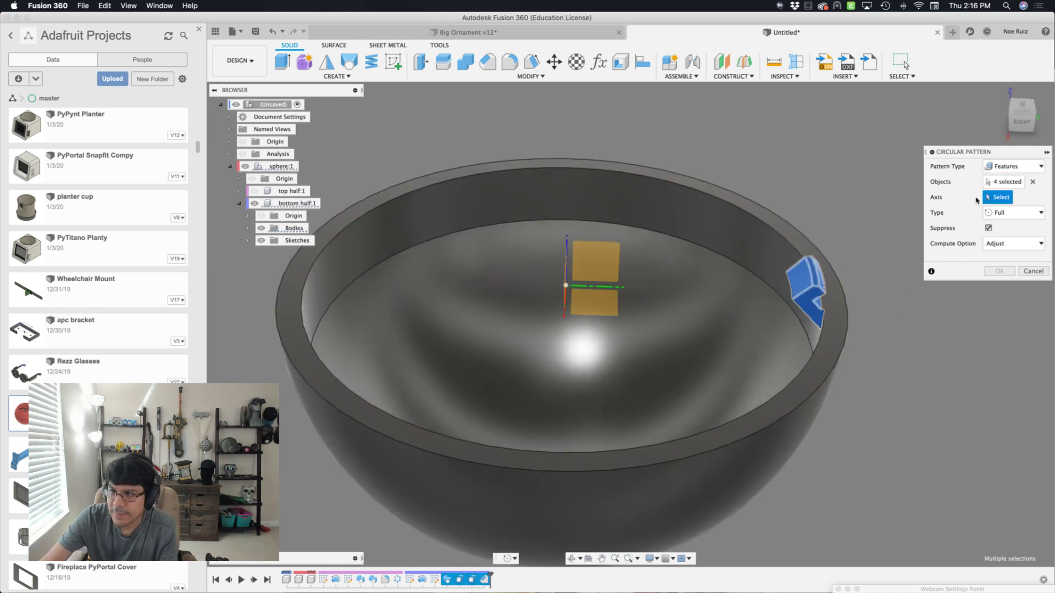
pyautogui.click(565, 244)
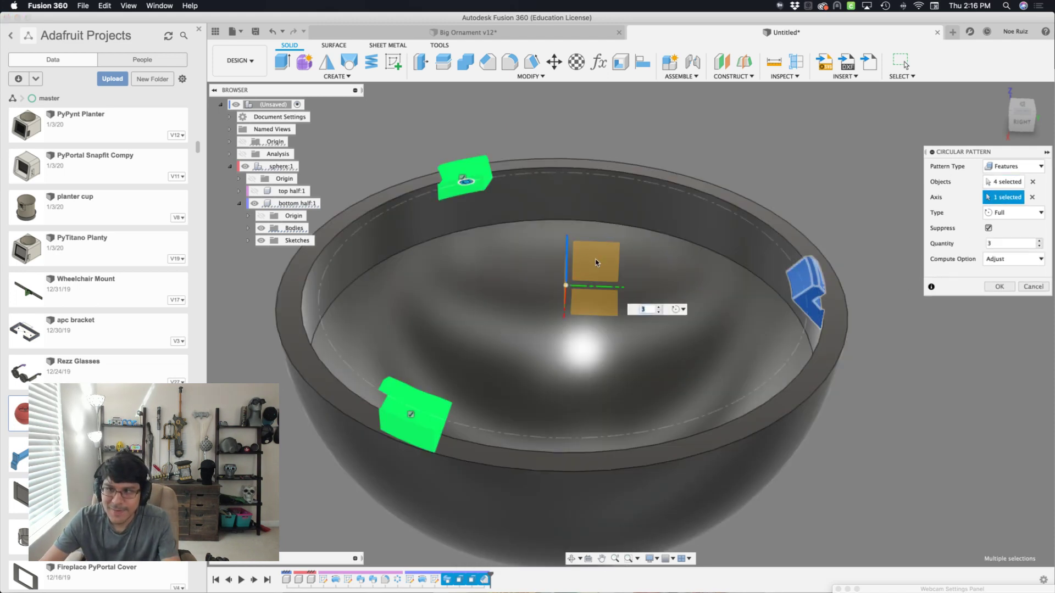
pyautogui.press('Return')
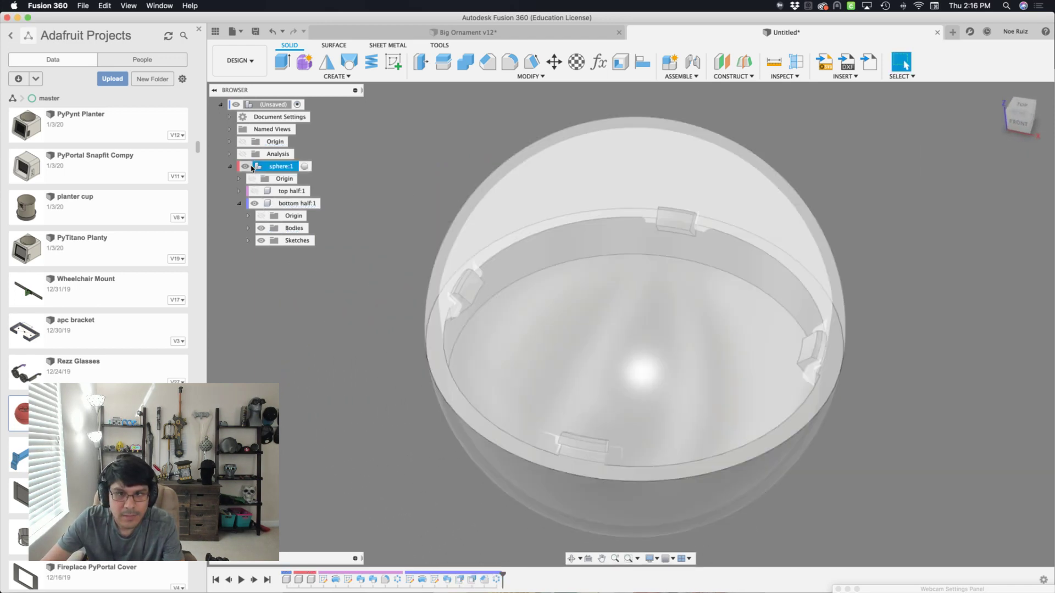
# - Show the top half, examine how the patterned tabs fit the ridge blocks in the section analysis, and turn the section off
pyautogui.click(255, 191)
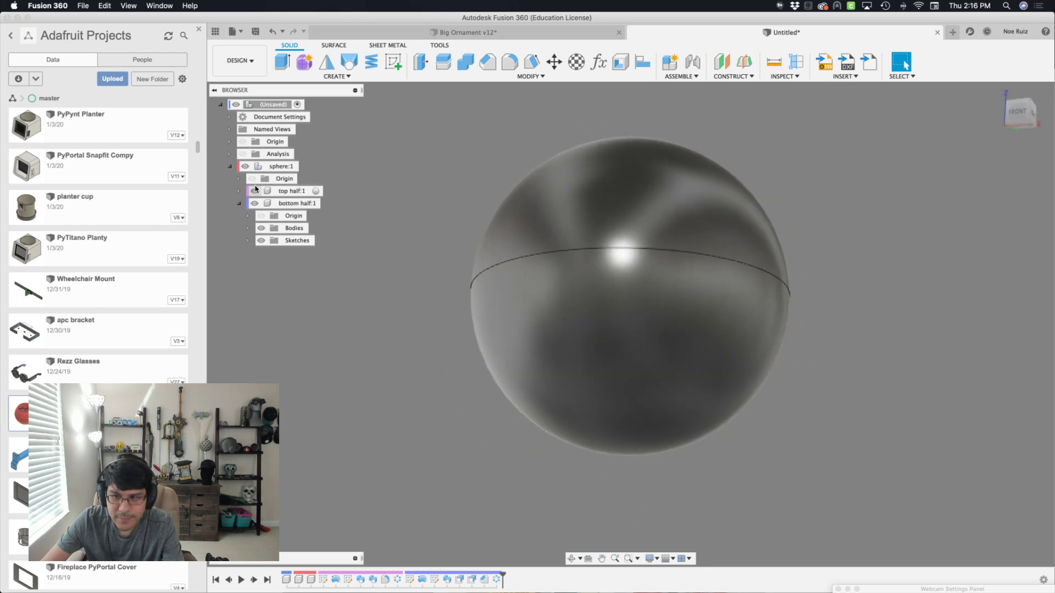
pyautogui.click(242, 154)
pyautogui.scroll(10, 753, 318)
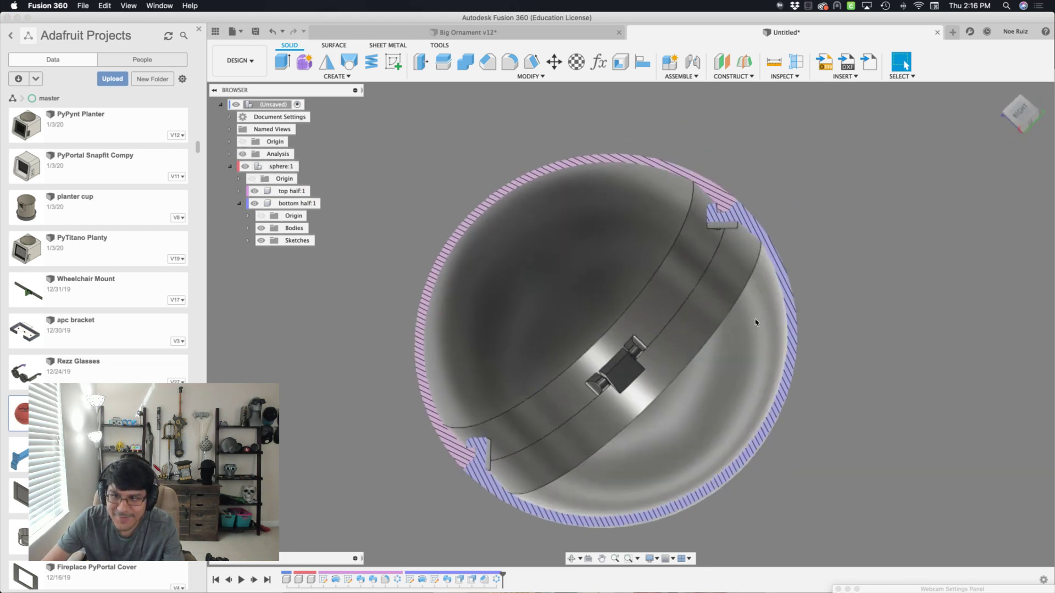
pyautogui.scroll(-10, 710, 233)
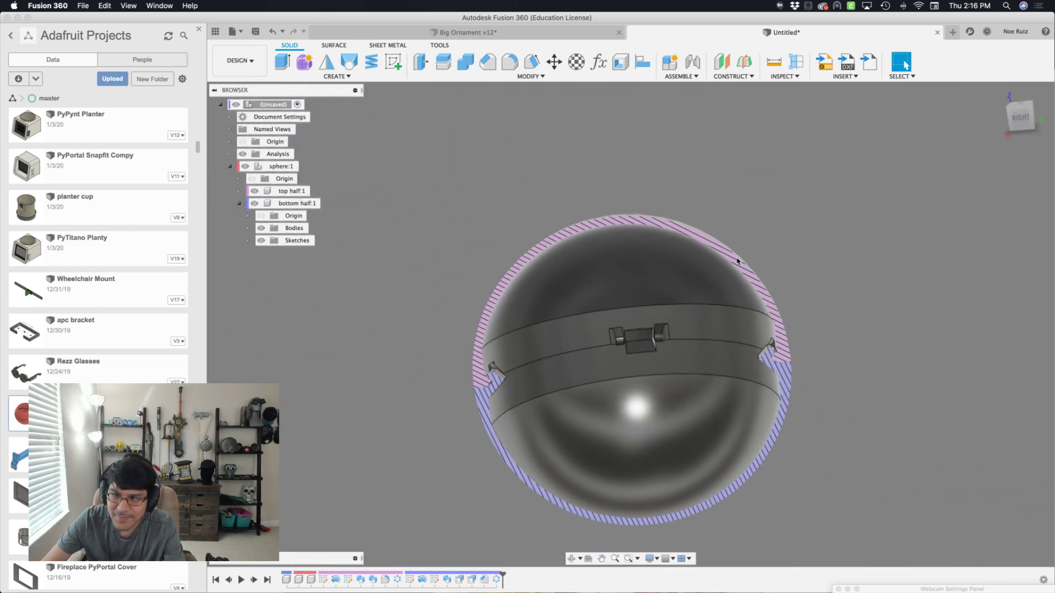
pyautogui.scroll(1, 737, 261)
pyautogui.scroll(-1, 726, 132)
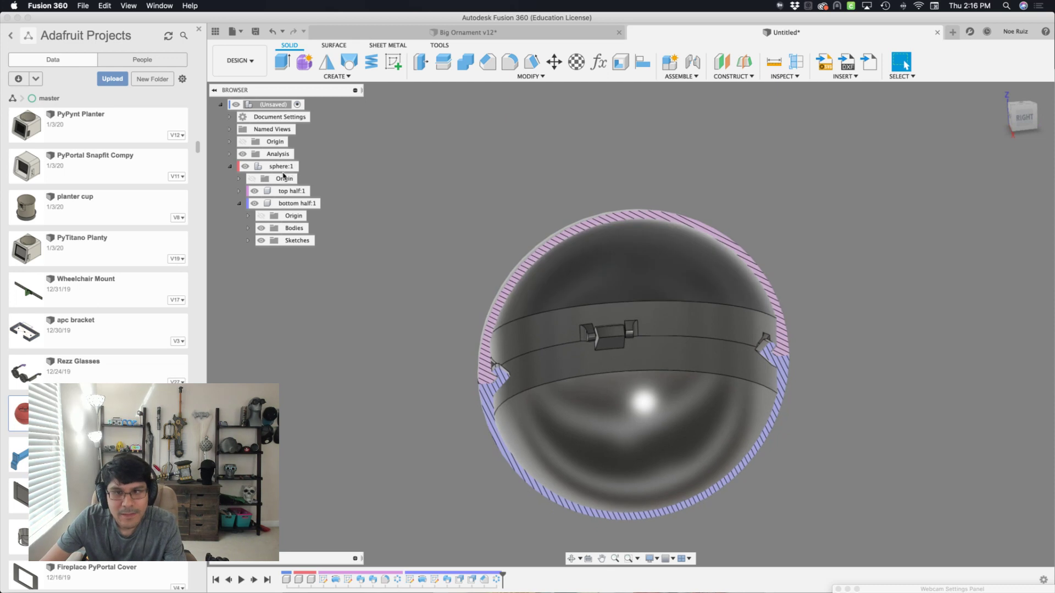
pyautogui.click(242, 155)
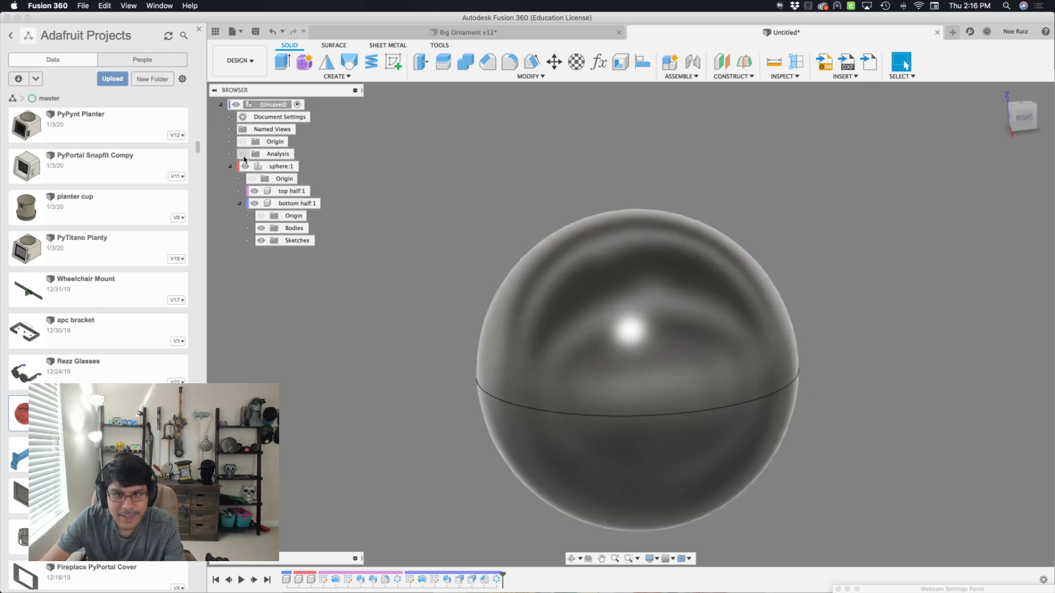
pyautogui.click(244, 155)
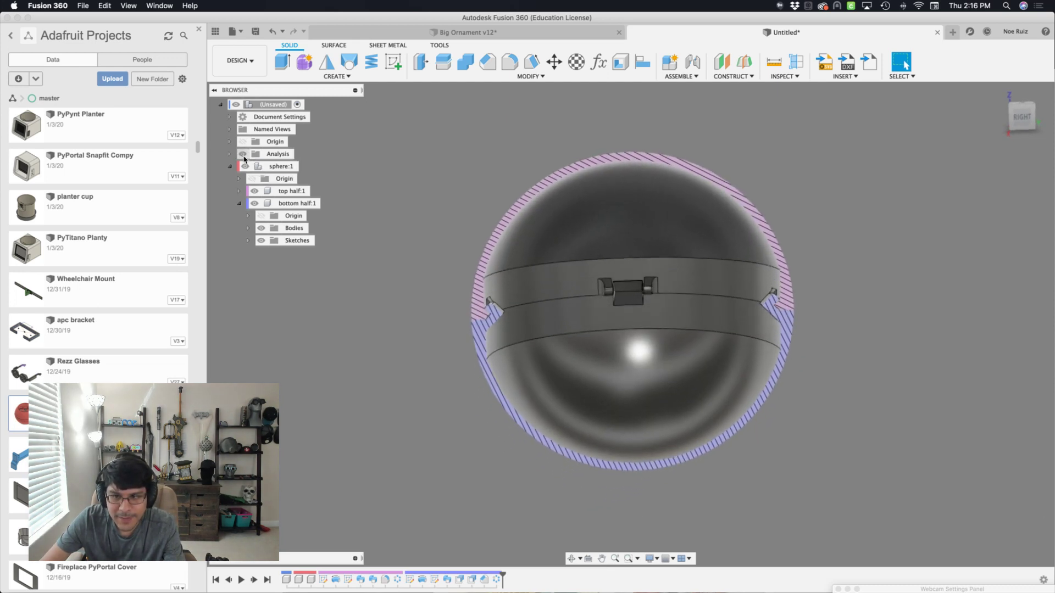
pyautogui.click(243, 156)
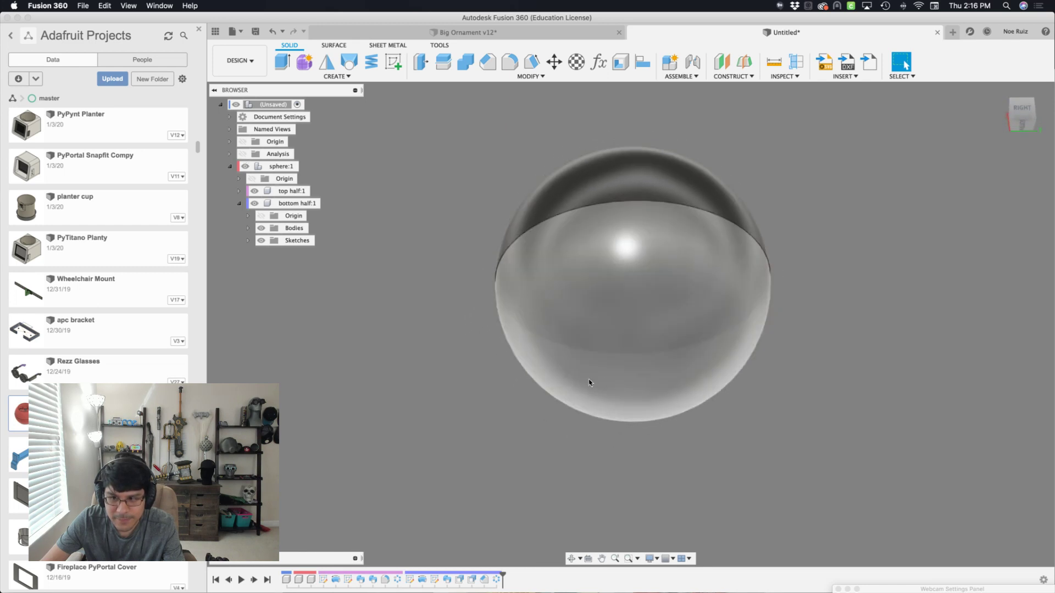
pyautogui.scroll(3, 555, 383)
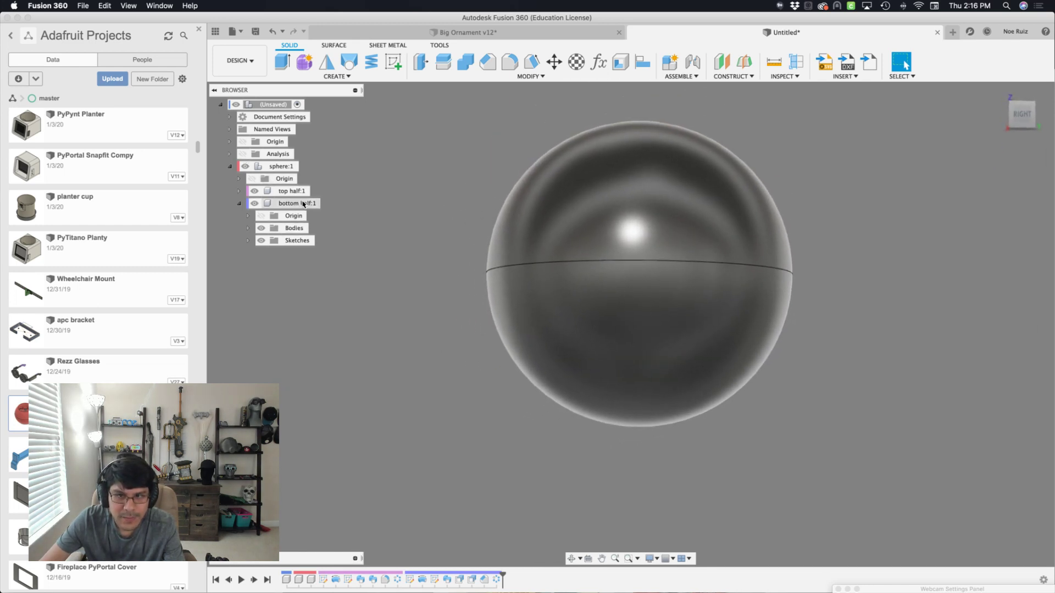
# - Switch to the Big Ornament v12 design, examine its snap-fit rim and bottom wall in section, and return to the untitled sphere design
pyautogui.click(517, 34)
pyautogui.keyDown('shift'); pyautogui.moveTo(562, 237); pyautogui.dragTo(508, 242, button='middle'); pyautogui.keyUp('shift')
pyautogui.scroll(5, 497, 230)
pyautogui.scroll(2, 505, 228)
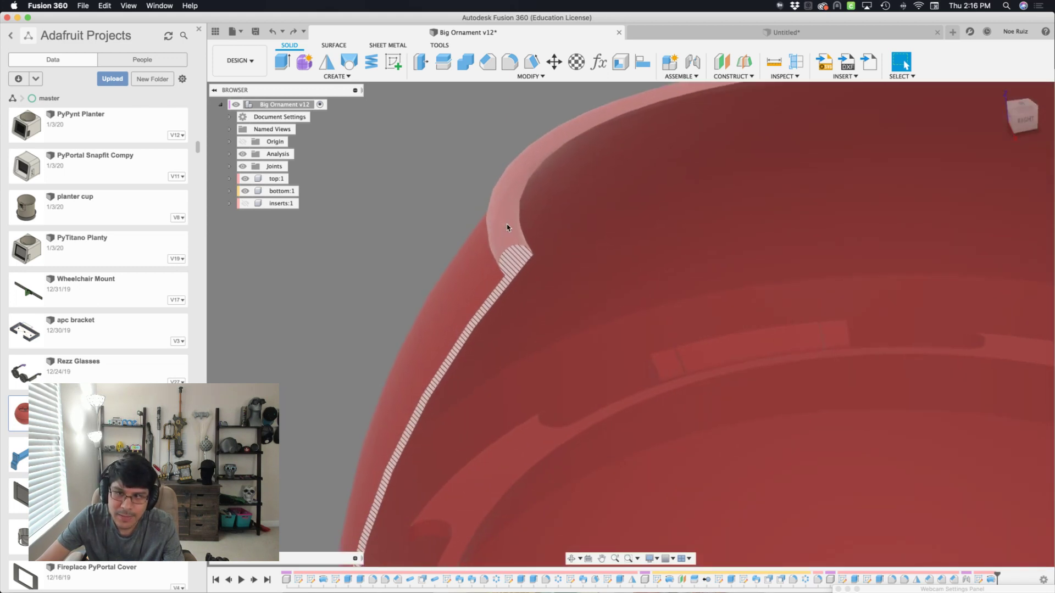
pyautogui.scroll(-5, 506, 229)
pyautogui.moveTo(573, 263)
pyautogui.keyDown('shift'); pyautogui.mouseDown(button='middle')
pyautogui.moveTo(575, 356)
pyautogui.moveTo(648, 353)
pyautogui.moveTo(622, 239)
pyautogui.moveTo(641, 299)
pyautogui.mouseUp(button='middle'); pyautogui.keyUp('shift')
pyautogui.click(622, 238)
pyautogui.scroll(-2, 637, 300)
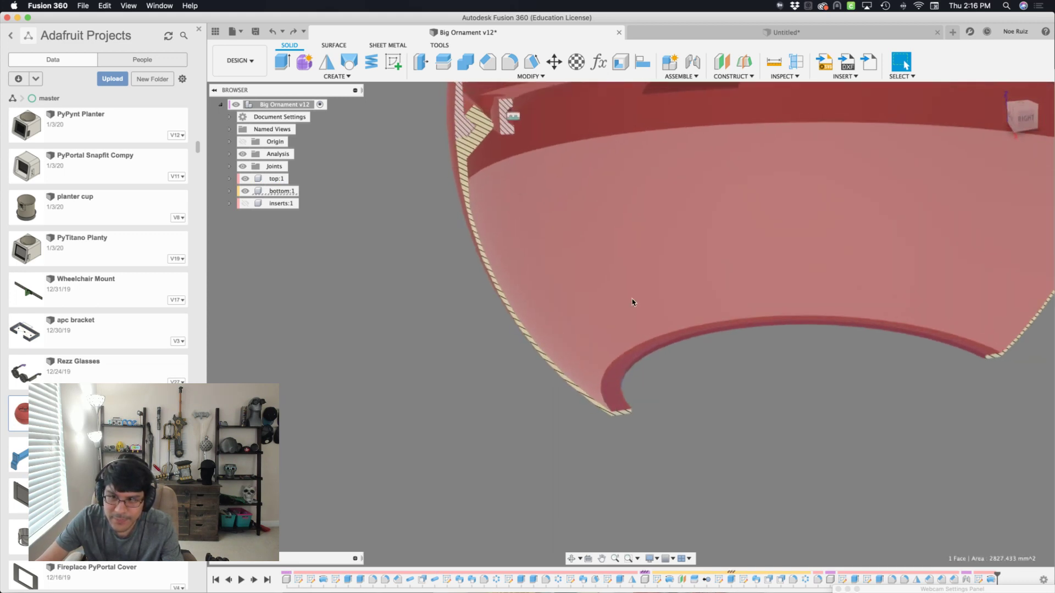
pyautogui.click(704, 31)
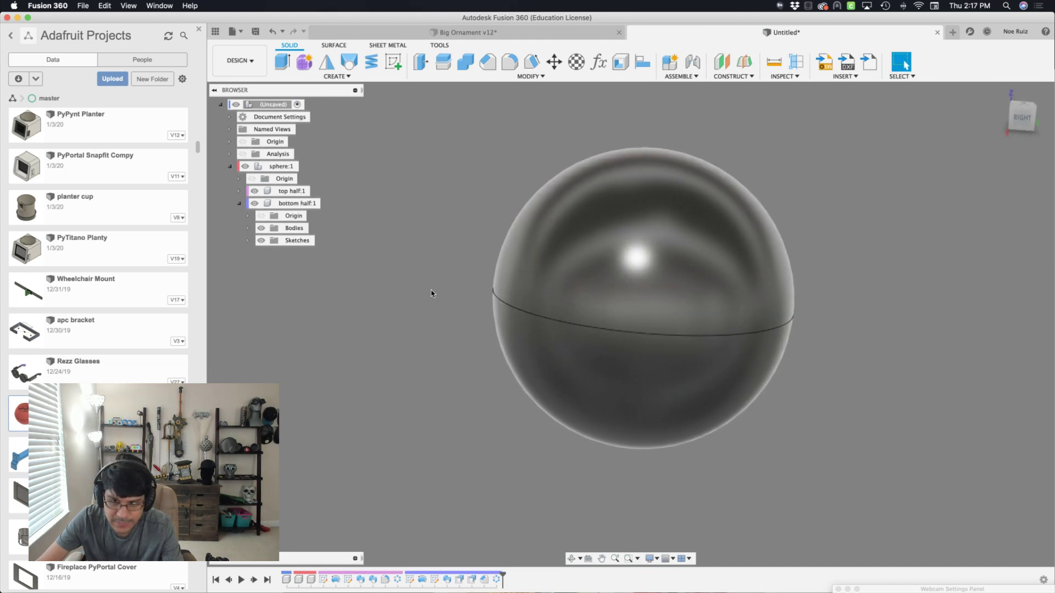
# - Turn on the section analysis and sketch a horizontal line about 42 mm long across the bottom half's Sketch1, ending on the outer circle
pyautogui.click(243, 155)
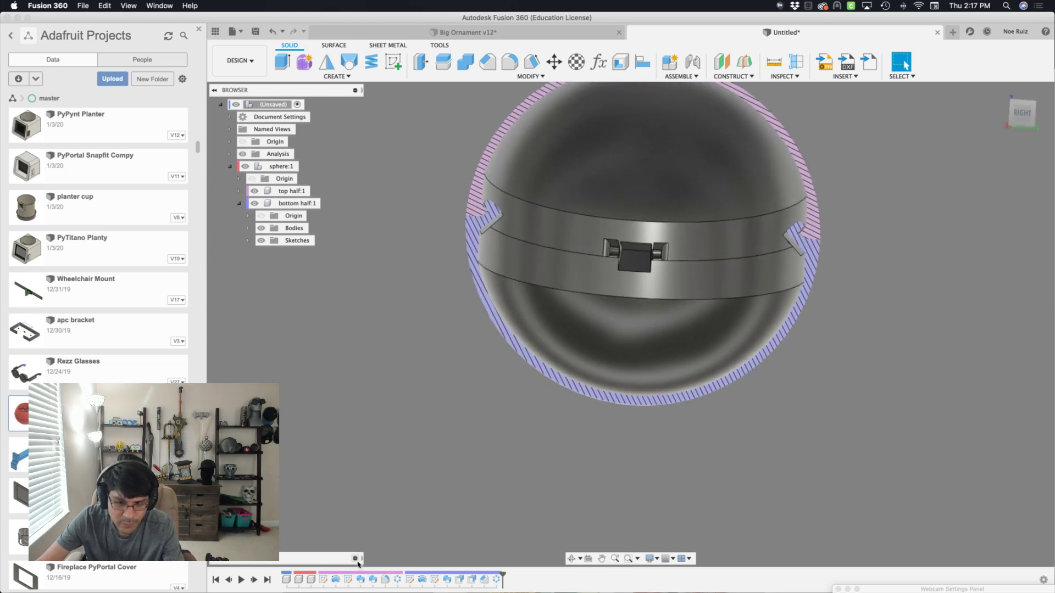
pyautogui.click(410, 579)
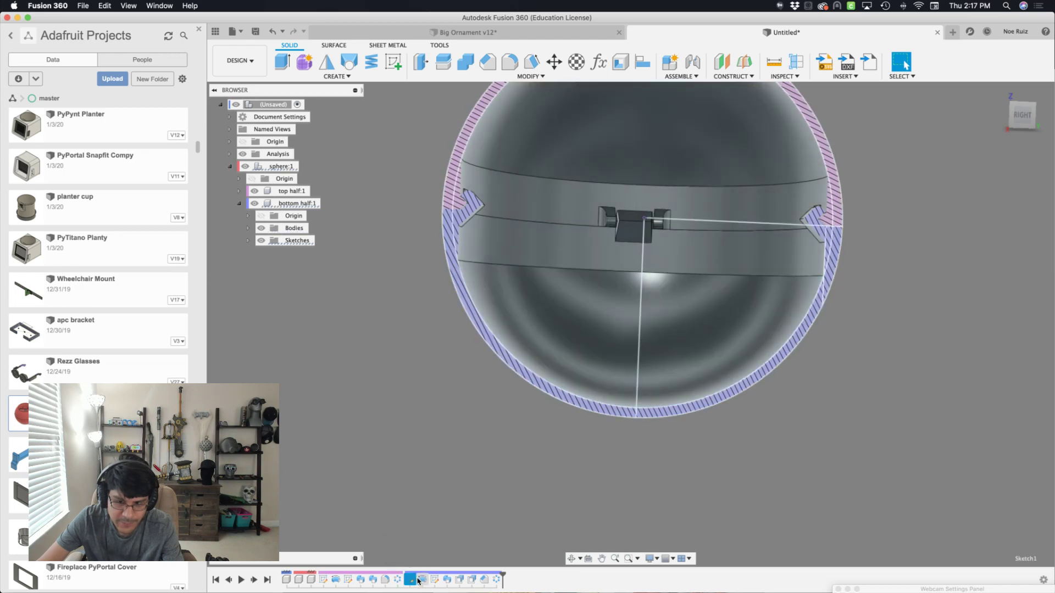
pyautogui.doubleClick(412, 580)
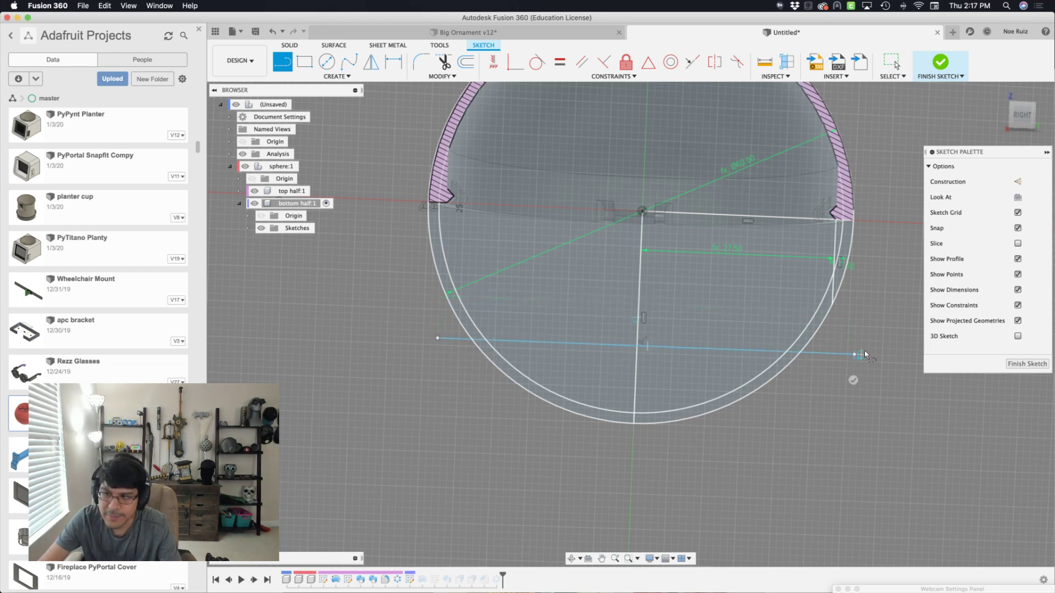
pyautogui.press('Escape')
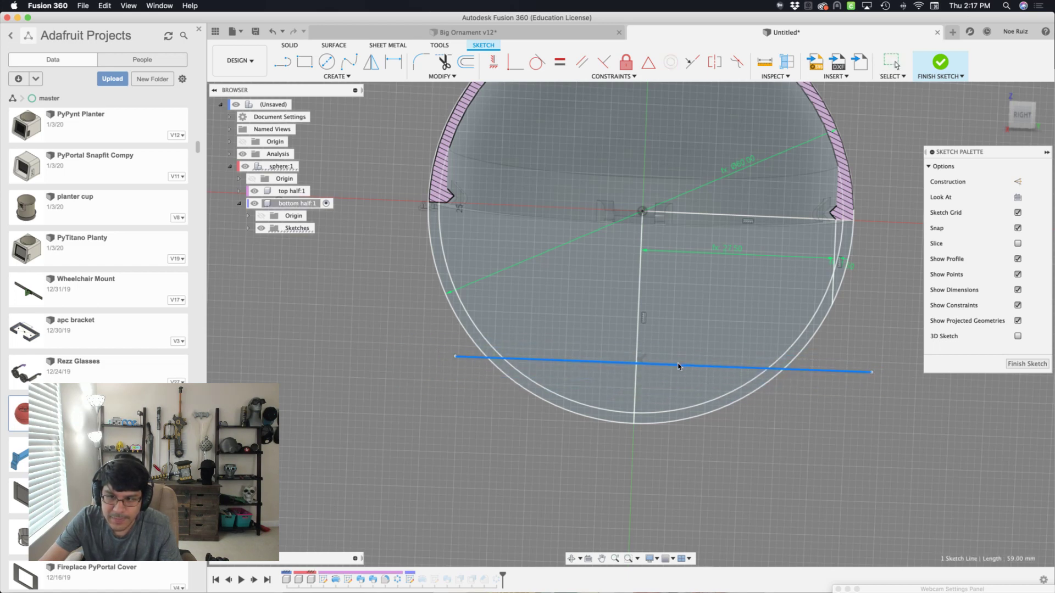
pyautogui.scroll(5, 448, 362)
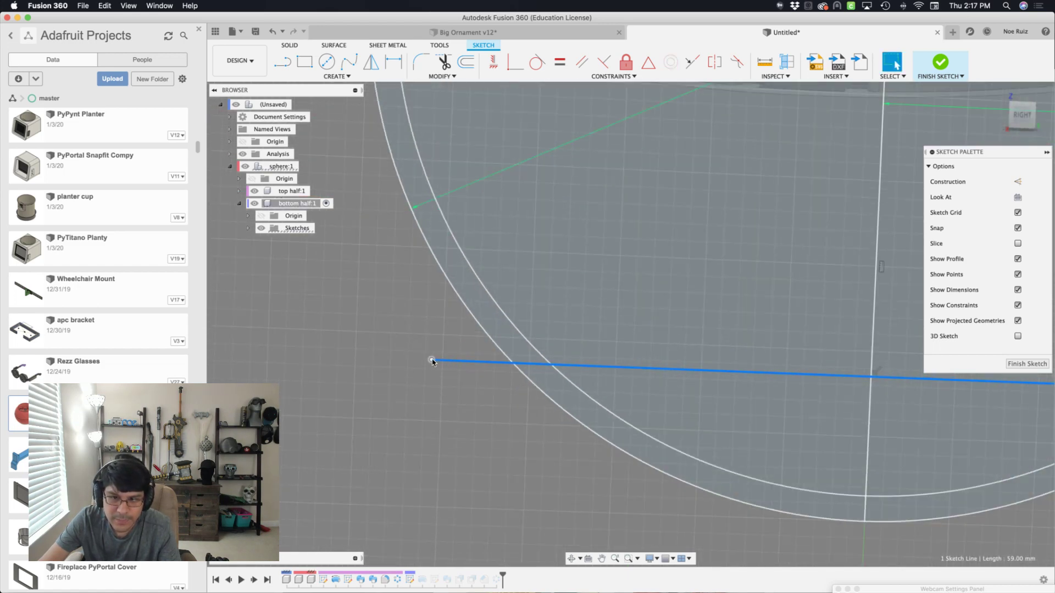
pyautogui.moveTo(432, 362); pyautogui.dragTo(491, 358)
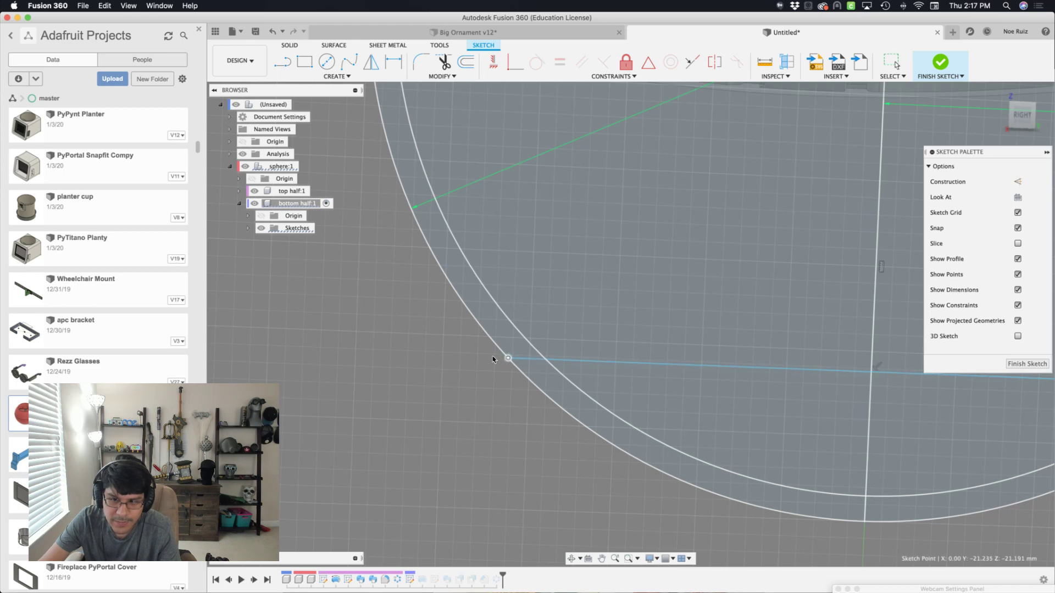
pyautogui.scroll(-5, 466, 354)
pyautogui.scroll(4, 692, 374)
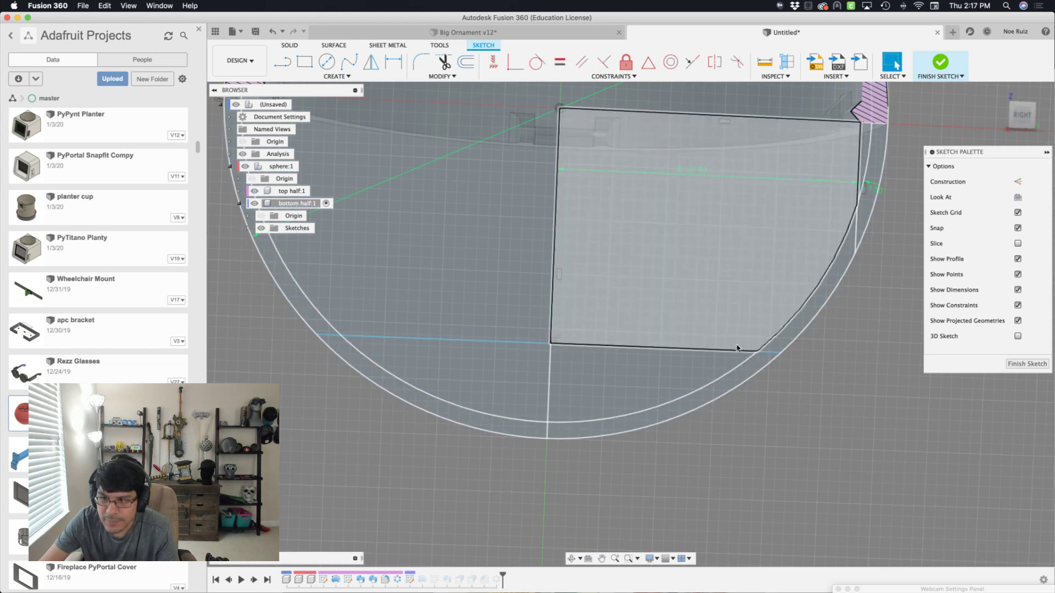
# - Dimension the horizontal line 4 mm above the lowest point of the sphere profile and finish the sketch
pyautogui.press('Escape')
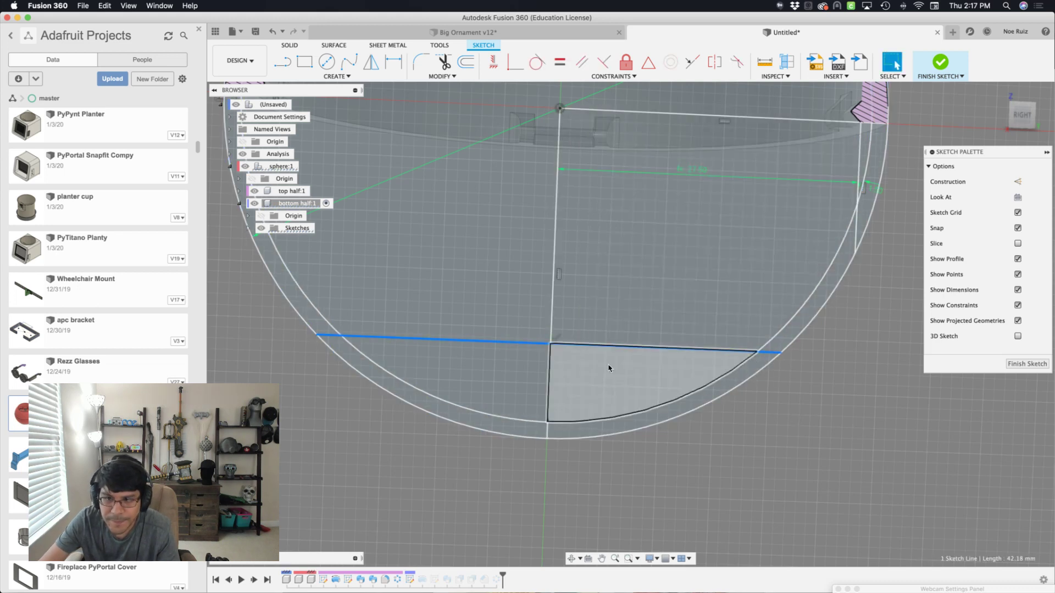
pyautogui.scroll(4, 522, 494)
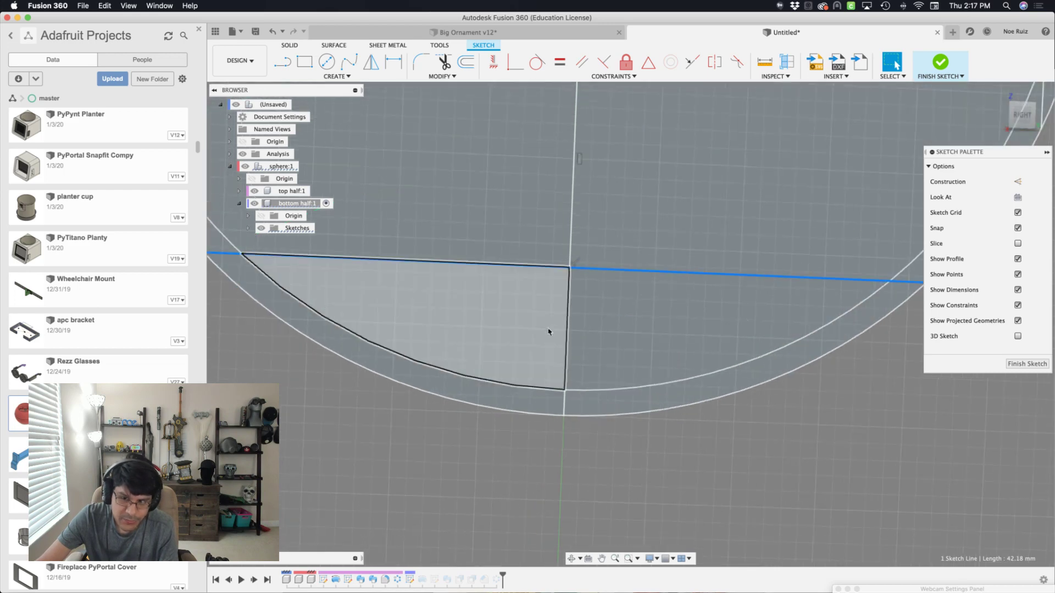
pyautogui.scroll(-4, 549, 332)
pyautogui.scroll(2, 488, 403)
pyautogui.moveTo(484, 427); pyautogui.dragTo(535, 457, button='middle')
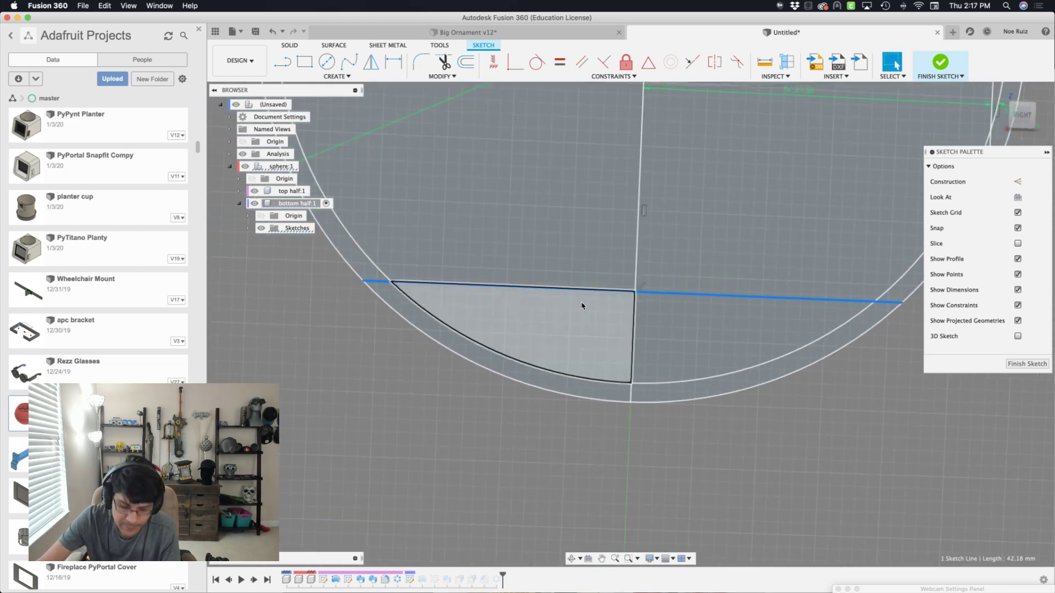
pyautogui.press('r')
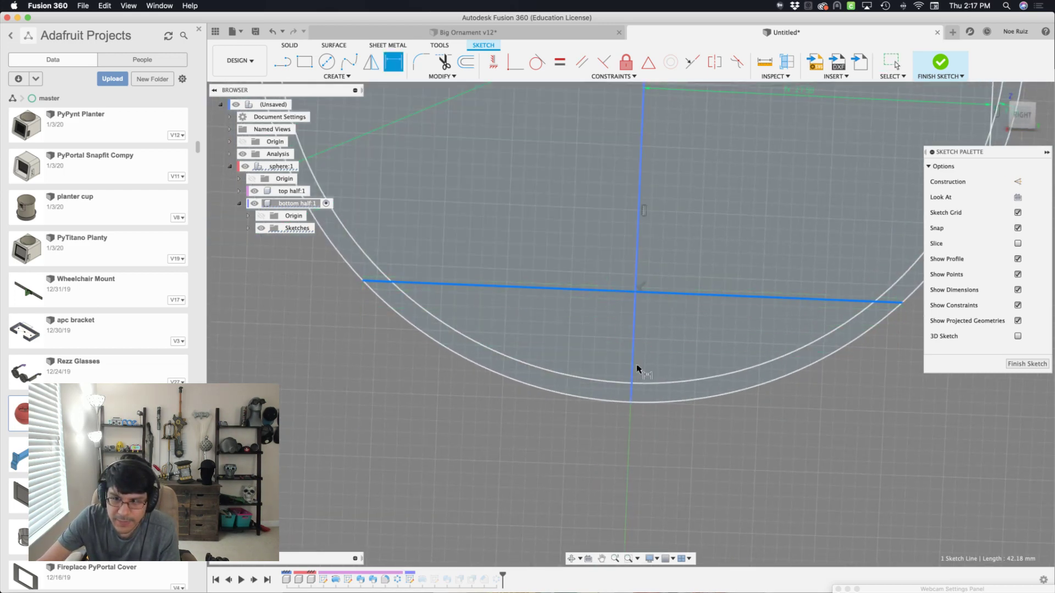
pyautogui.click(333, 370)
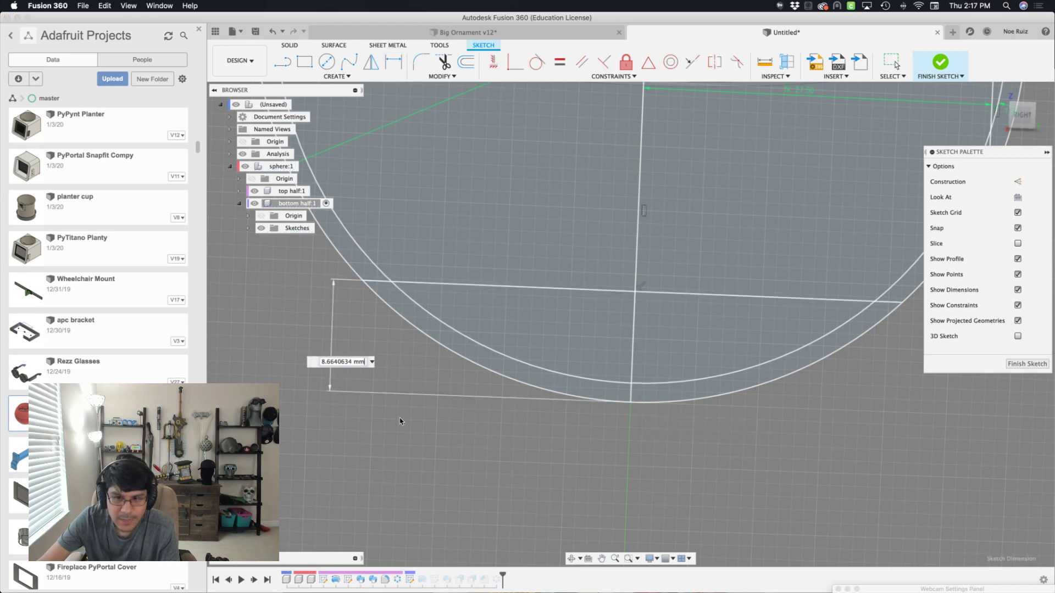
pyautogui.press('Return')
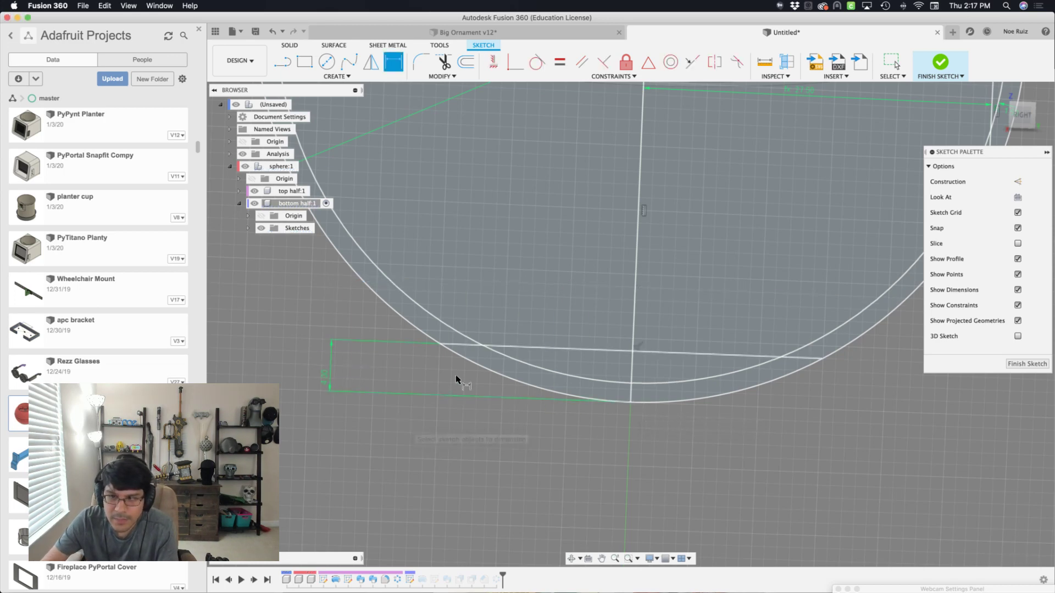
pyautogui.press('Escape')
pyautogui.scroll(-3, 456, 379)
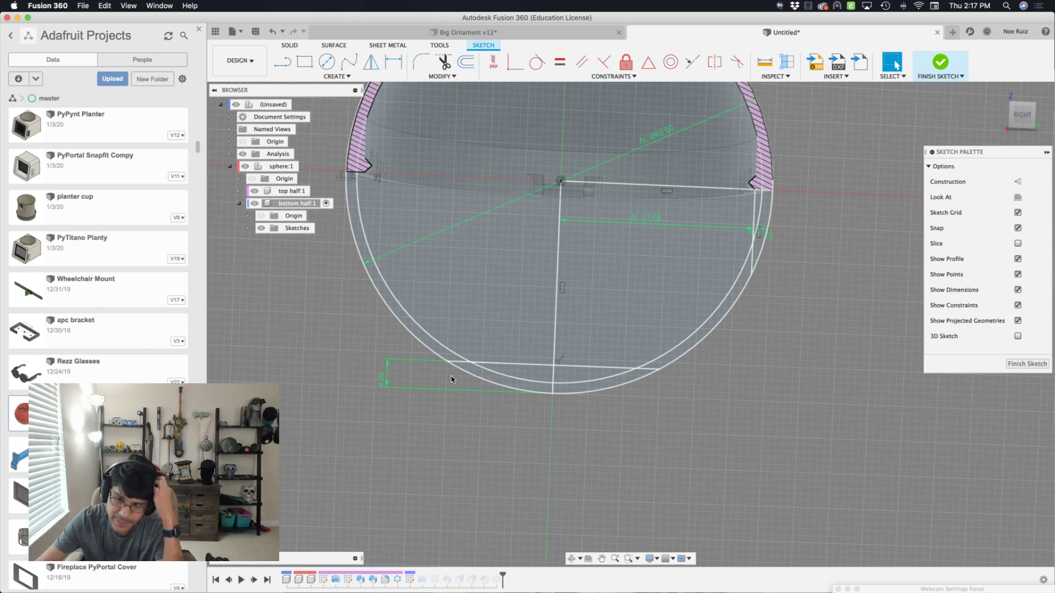
pyautogui.scroll(2, 550, 365)
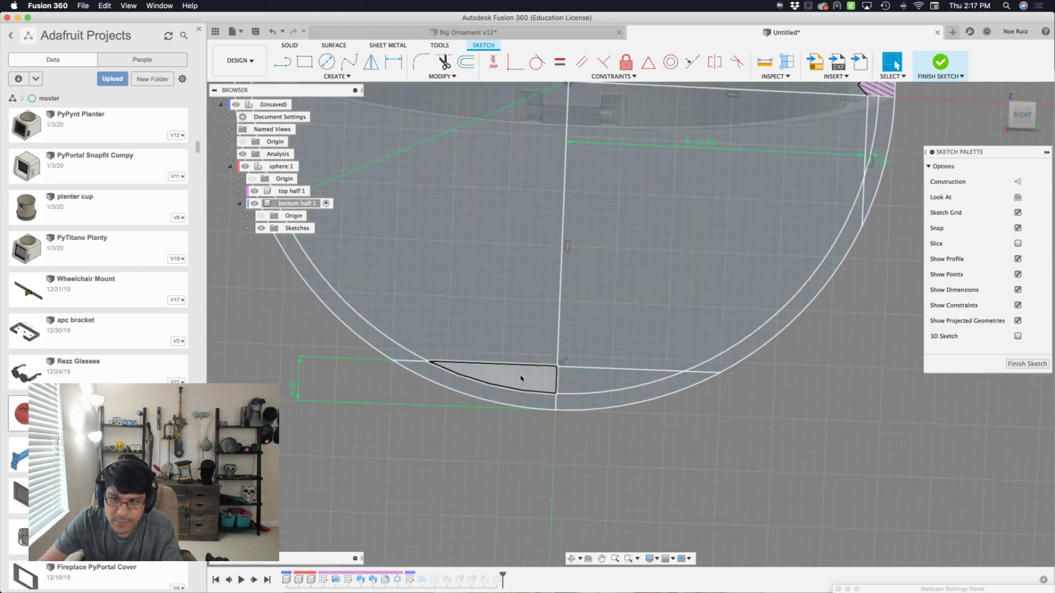
pyautogui.click(941, 64)
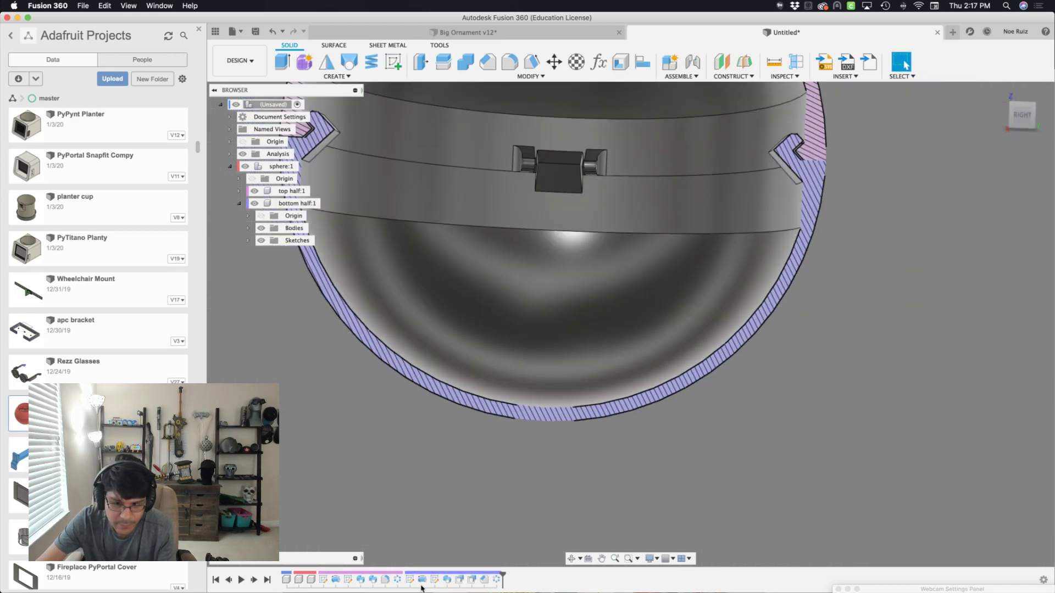
# - Edit the bottom half's revolve to remove the wall profile below the horizontal line, leaving an opening at the base
pyautogui.doubleClick(422, 580)
pyautogui.scroll(5, 589, 477)
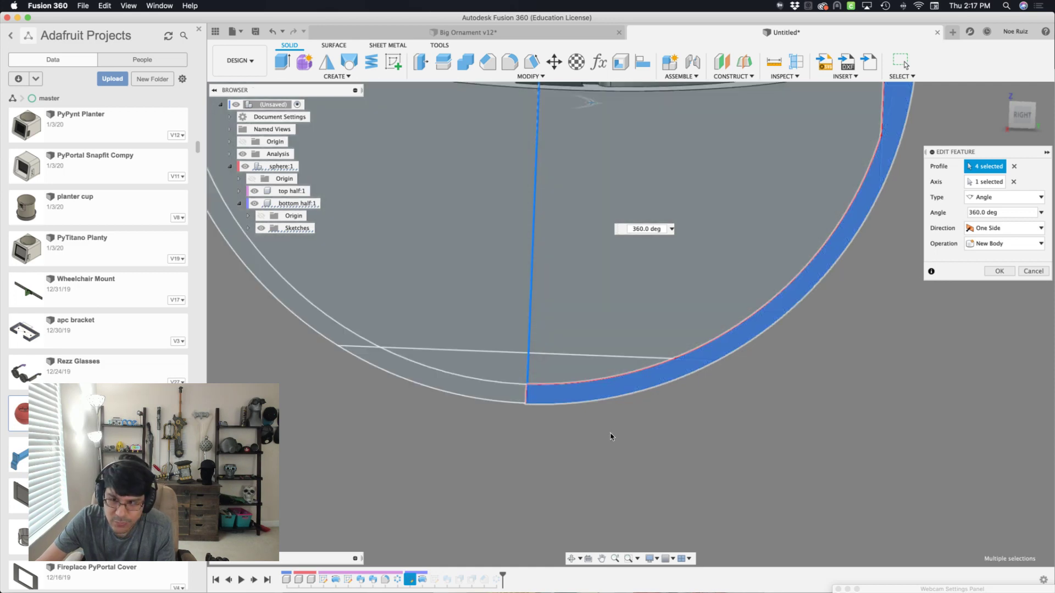
pyautogui.click(619, 388)
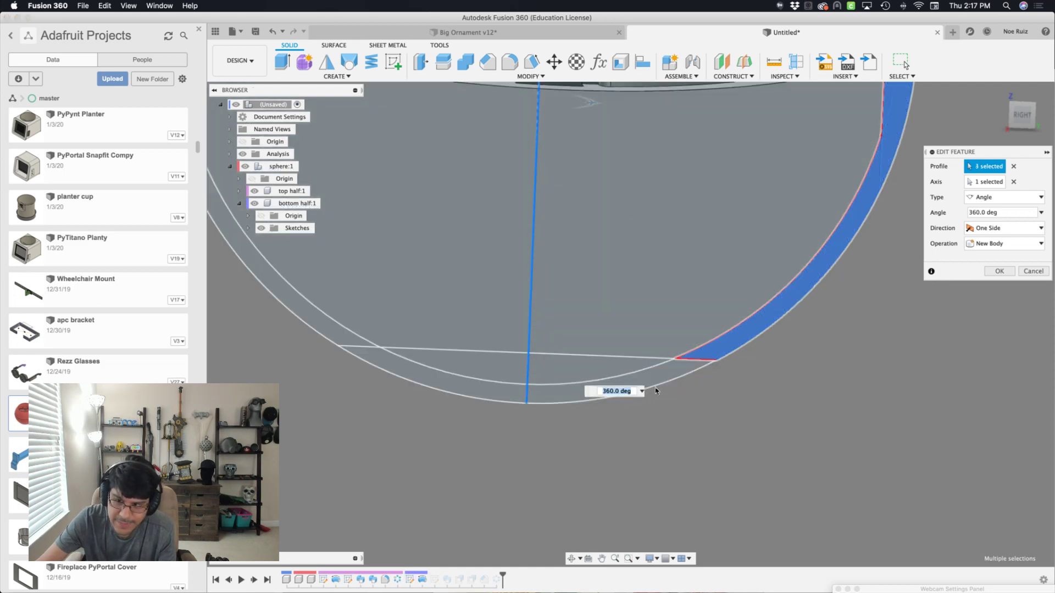
pyautogui.scroll(3, 701, 424)
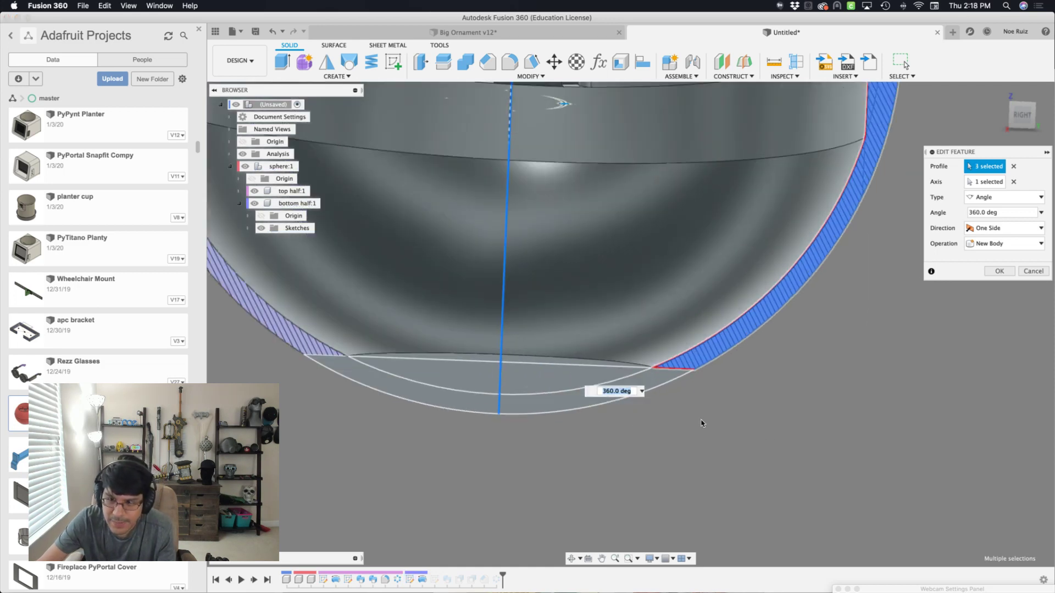
pyautogui.scroll(-3, 702, 423)
pyautogui.keyDown('shift'); pyautogui.scroll(-5, 701, 423); pyautogui.keyUp('shift')
pyautogui.keyDown('shift'); pyautogui.scroll(10, 701, 424); pyautogui.keyUp('shift')
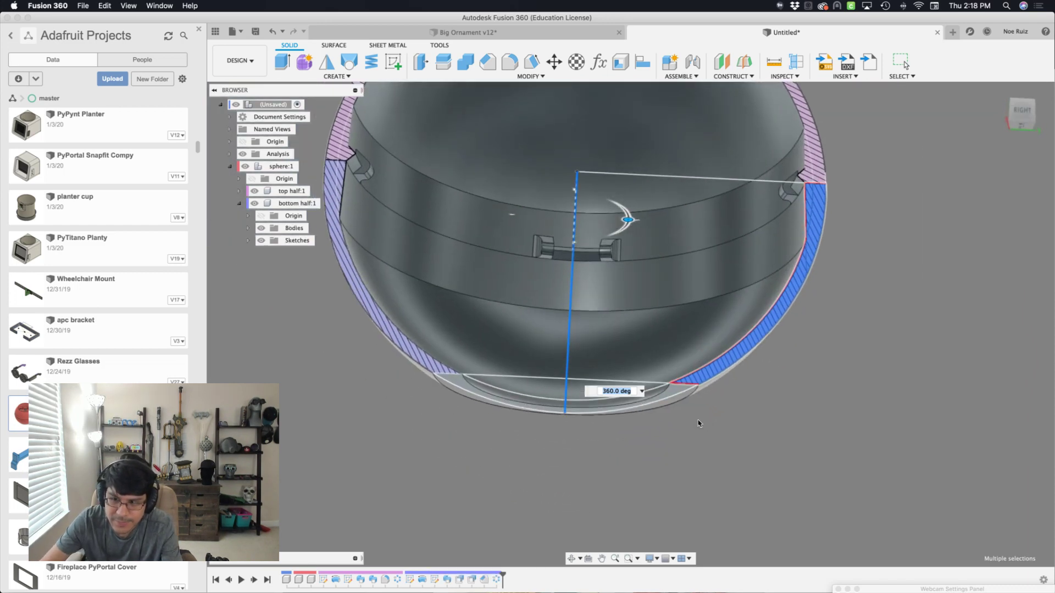
pyautogui.press('Return')
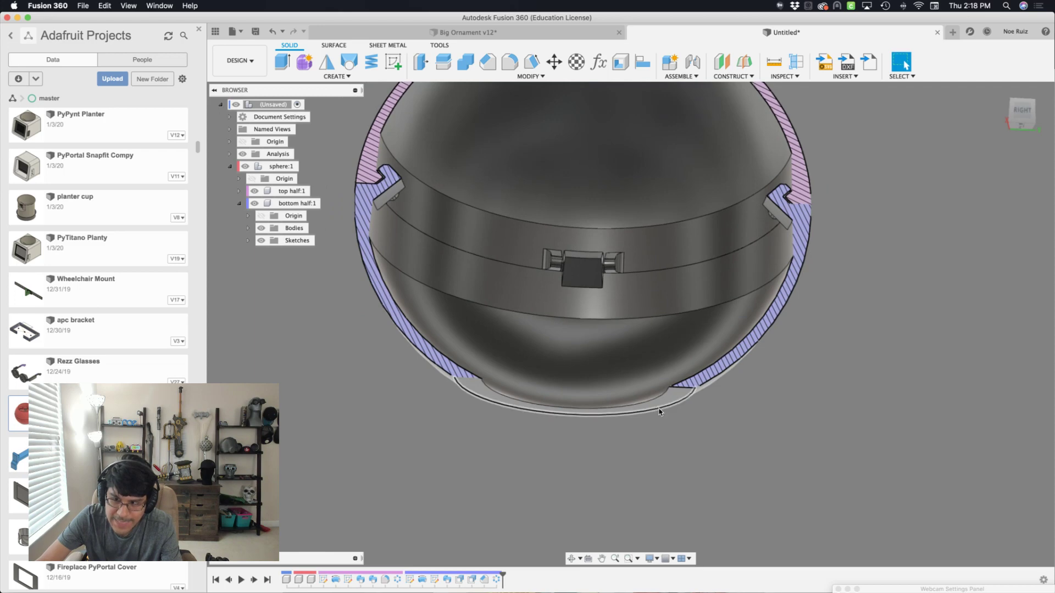
# - Inspect the base opening, then set the horizontal line's height above the sphere's lowest point to 8 mm in Sketch1 and finish the sketch
pyautogui.scroll(2, 659, 412)
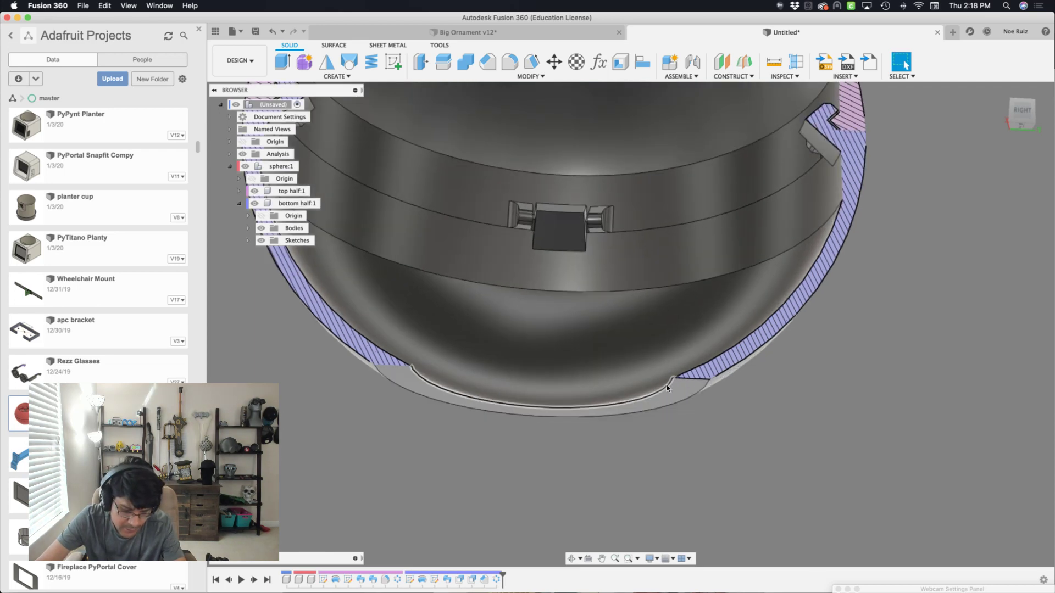
pyautogui.click(672, 386)
pyautogui.scroll(-5, 673, 390)
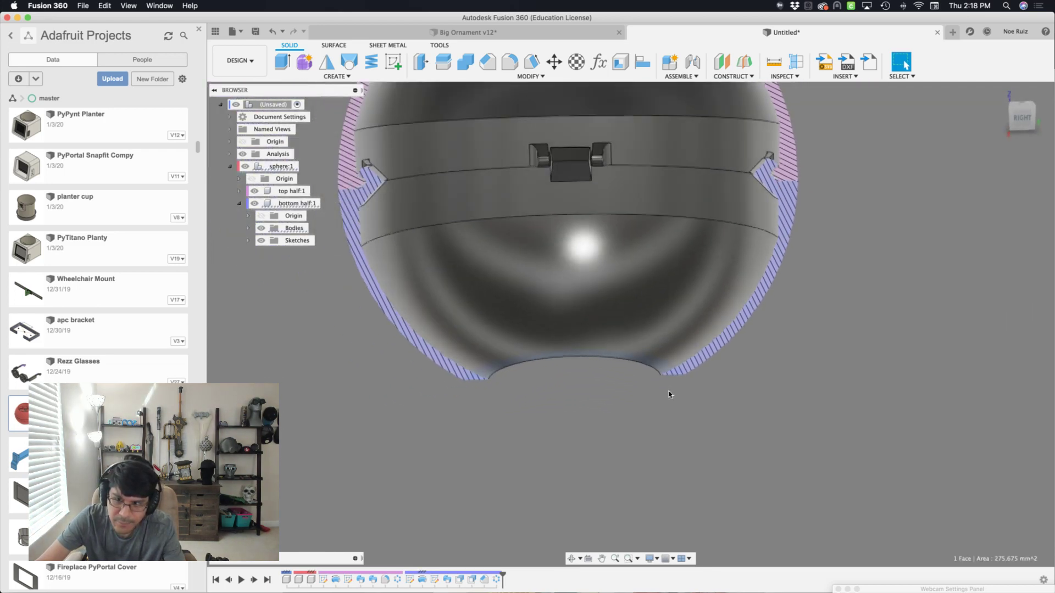
pyautogui.keyDown('shift'); pyautogui.moveTo(648, 407); pyautogui.dragTo(494, 504, button='middle'); pyautogui.keyUp('shift')
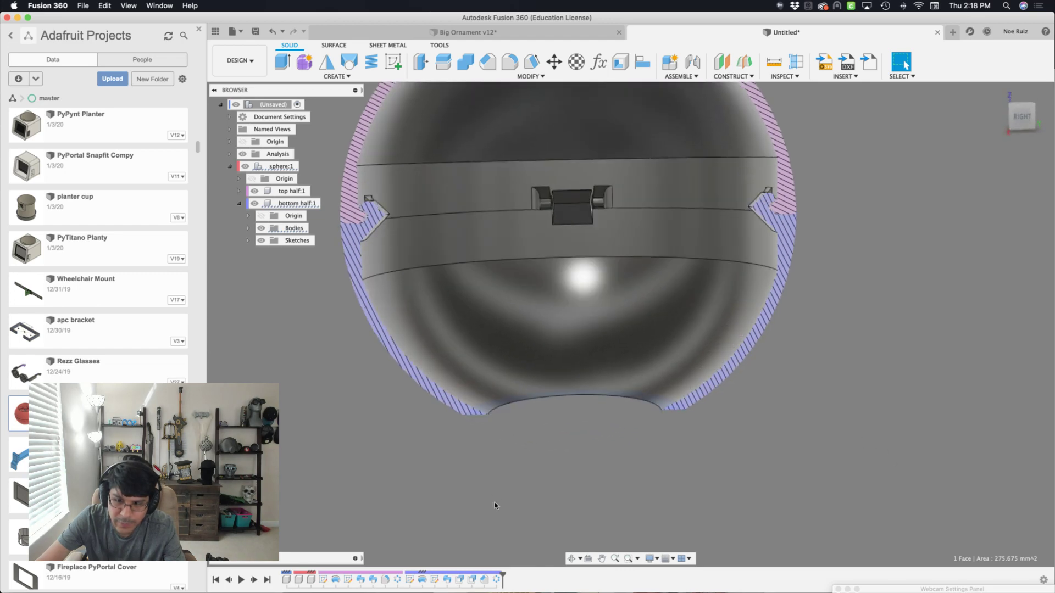
pyautogui.doubleClick(410, 579)
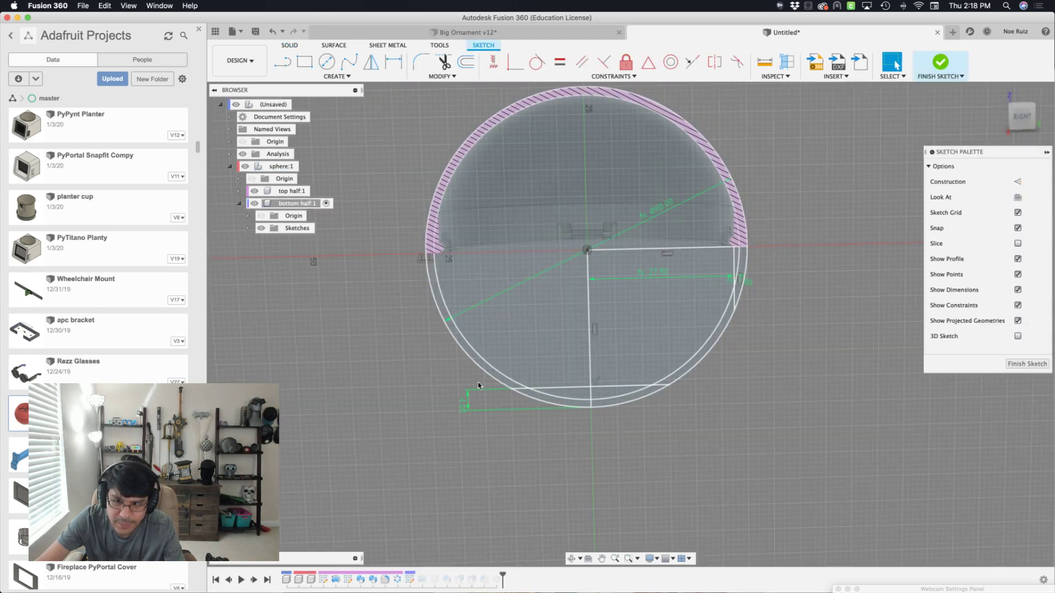
pyautogui.press('d')
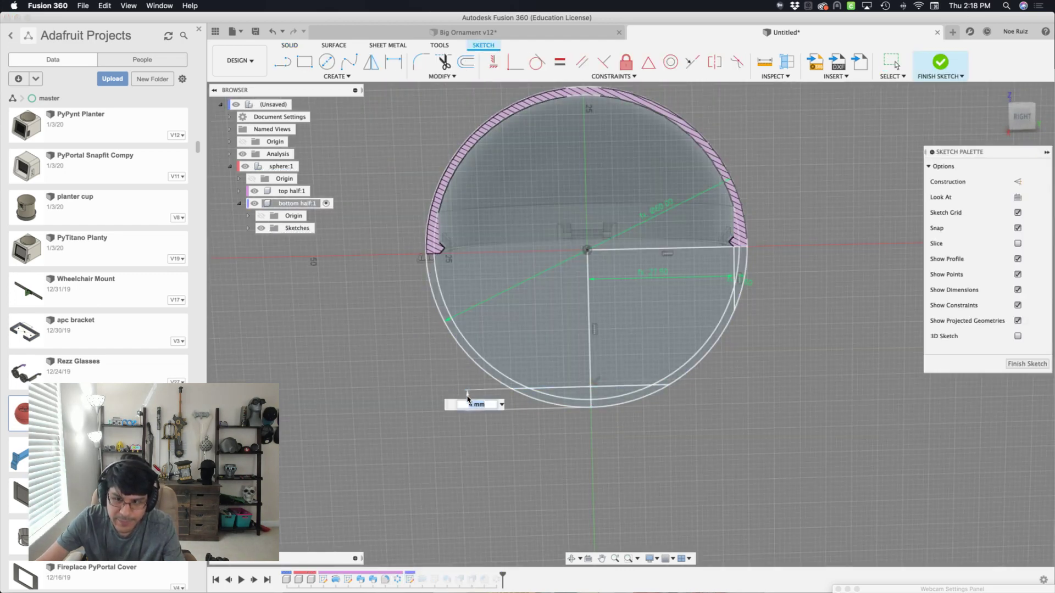
pyautogui.click(467, 400)
pyautogui.scroll(1, 469, 400)
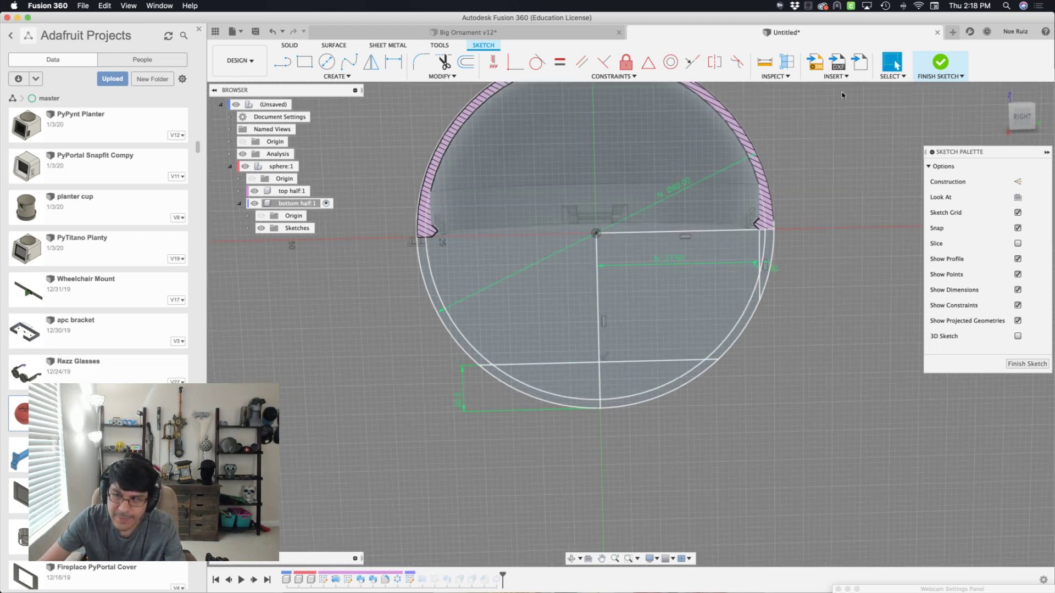
pyautogui.click(941, 62)
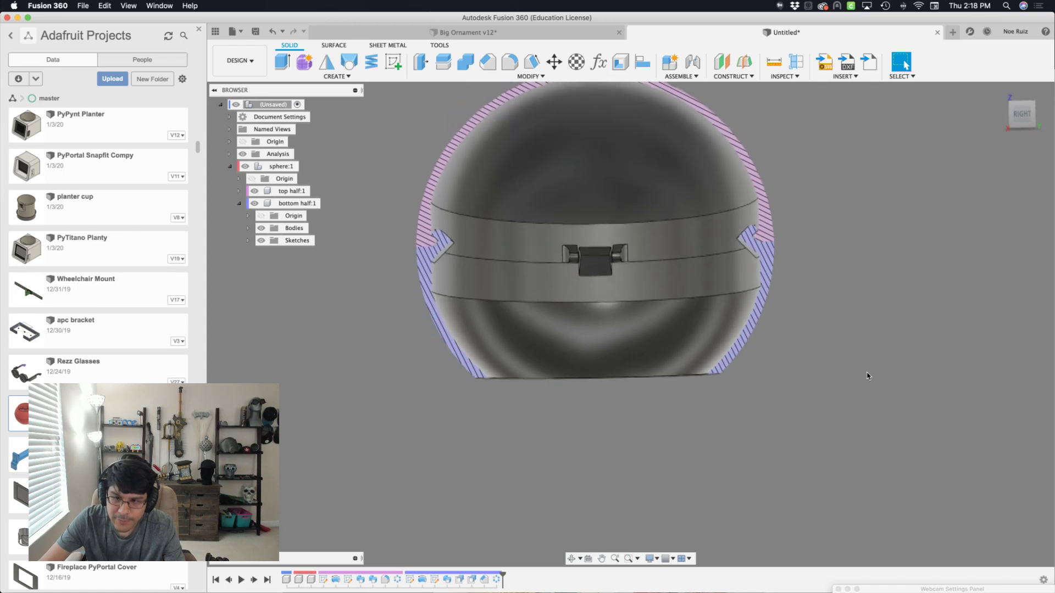
# - Activate the bottom half component, show its Sketch1 and hide its Sketch2
pyautogui.scroll(5, 626, 421)
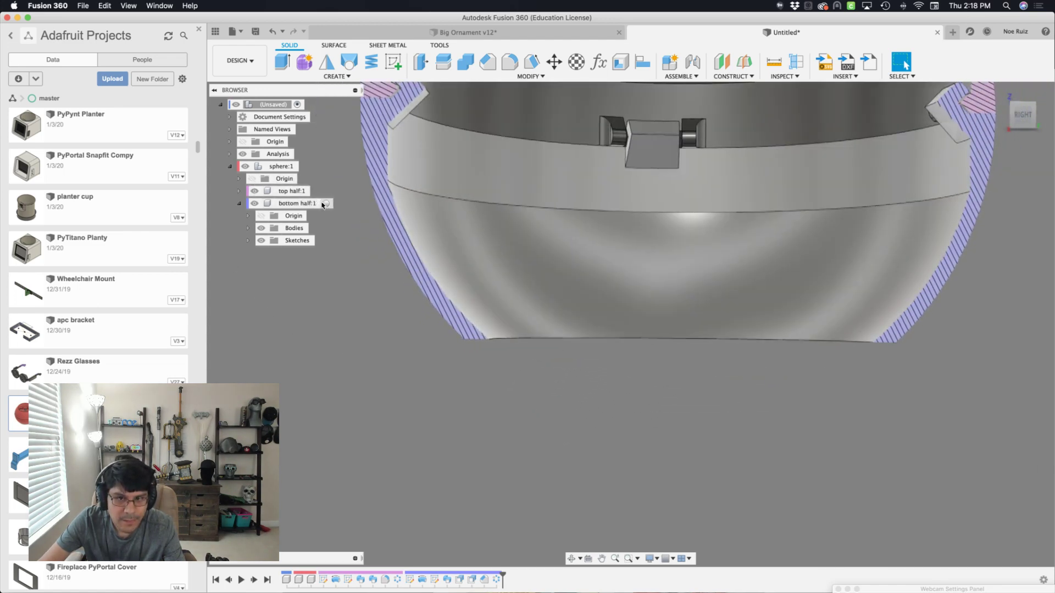
pyautogui.doubleClick(294, 203)
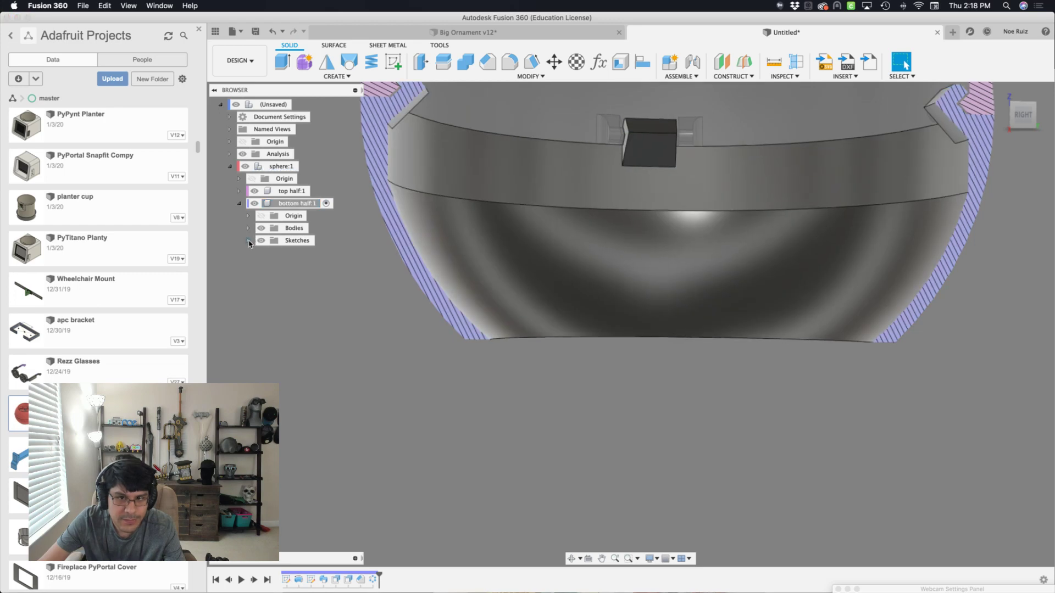
pyautogui.click(248, 240)
pyautogui.click(269, 264)
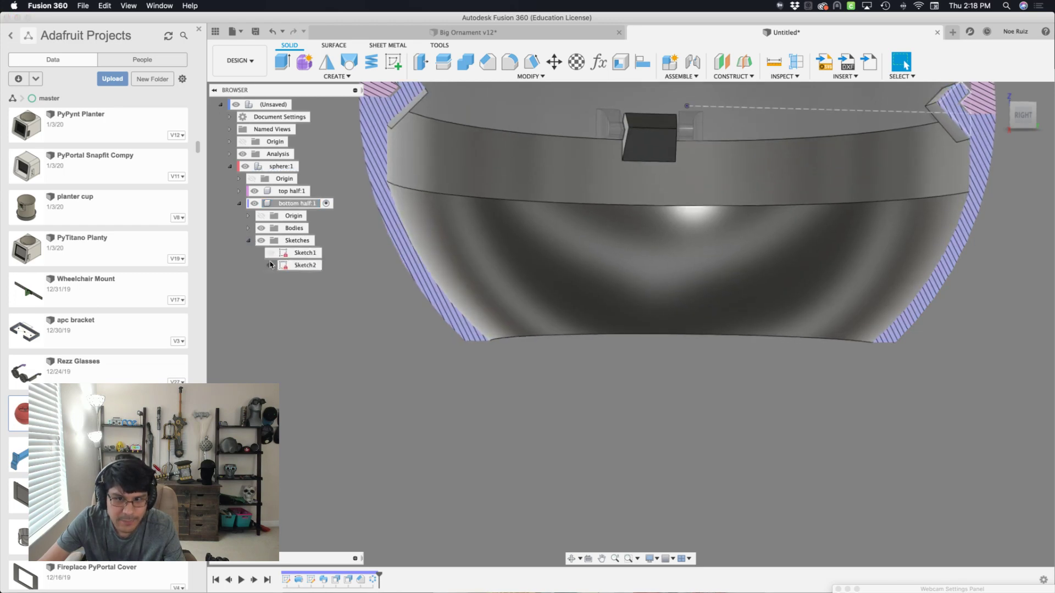
pyautogui.click(270, 264)
pyautogui.click(270, 253)
pyautogui.moveTo(447, 365); pyautogui.dragTo(445, 344, button='middle')
pyautogui.scroll(3, 587, 353)
pyautogui.scroll(-3, 575, 352)
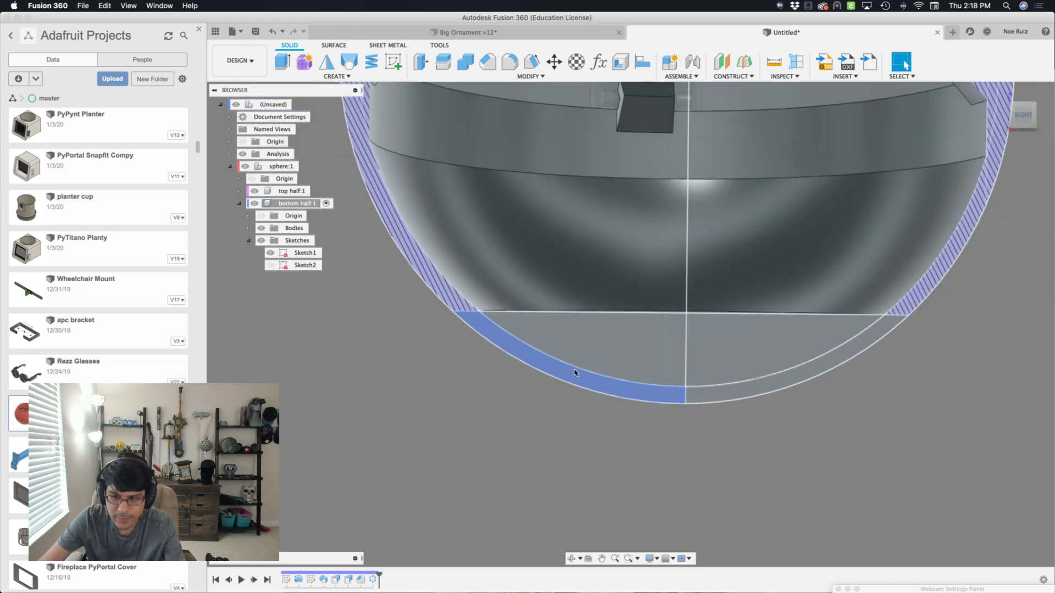
# - Revolve the two Sketch1 profiles below the horizontal line 360 degrees about the vertical centre line as a new body
pyautogui.click(632, 354)
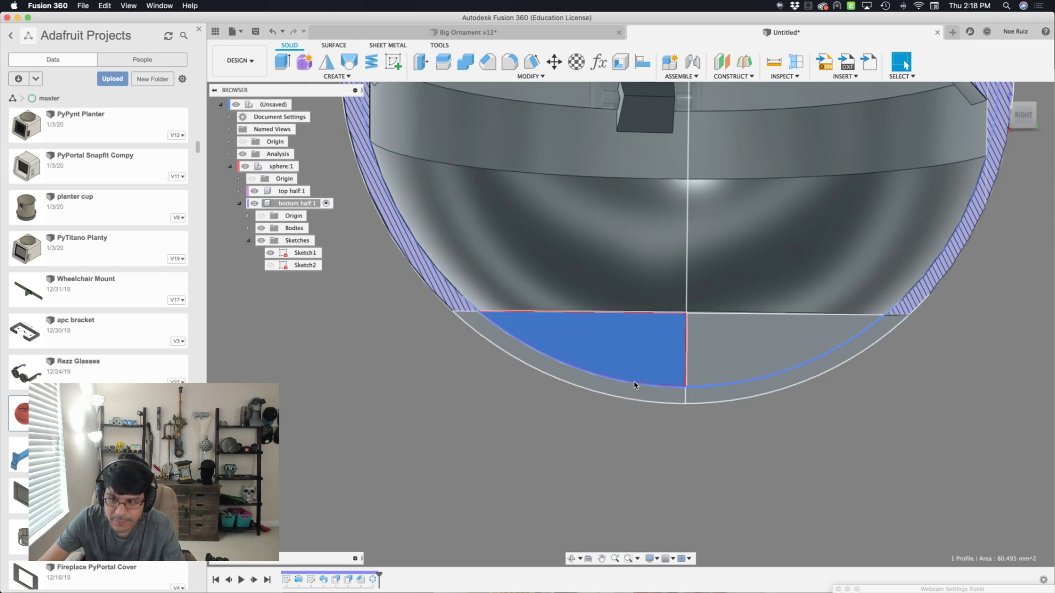
pyautogui.keyDown('shift'); pyautogui.click(636, 392); pyautogui.keyUp('shift')
pyautogui.write('ss')
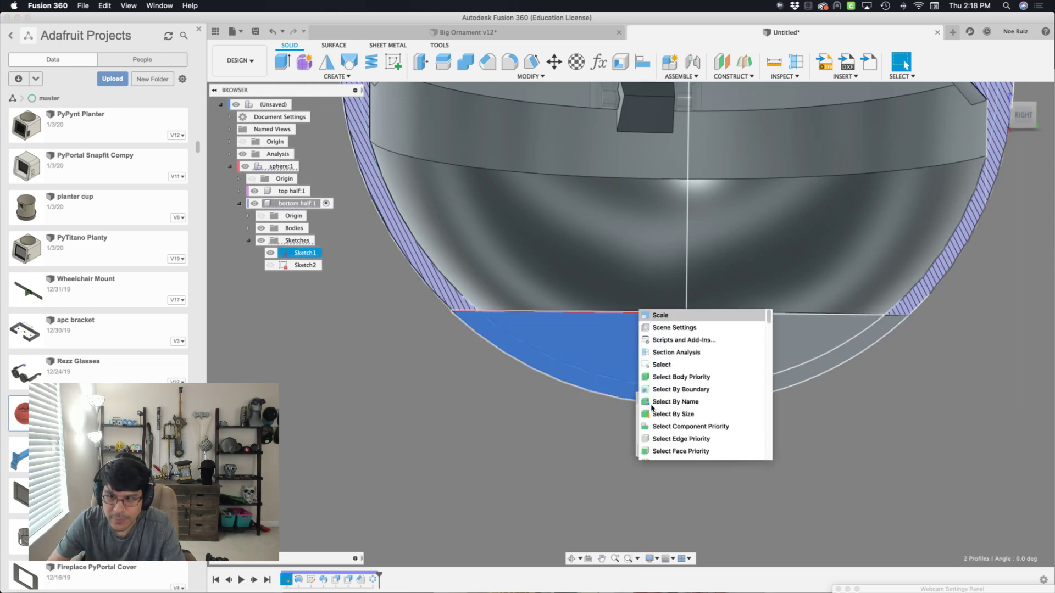
pyautogui.press('BackSpace')
pyautogui.write('rev')
pyautogui.press('Down')
pyautogui.press('Down')
pyautogui.press('Return')
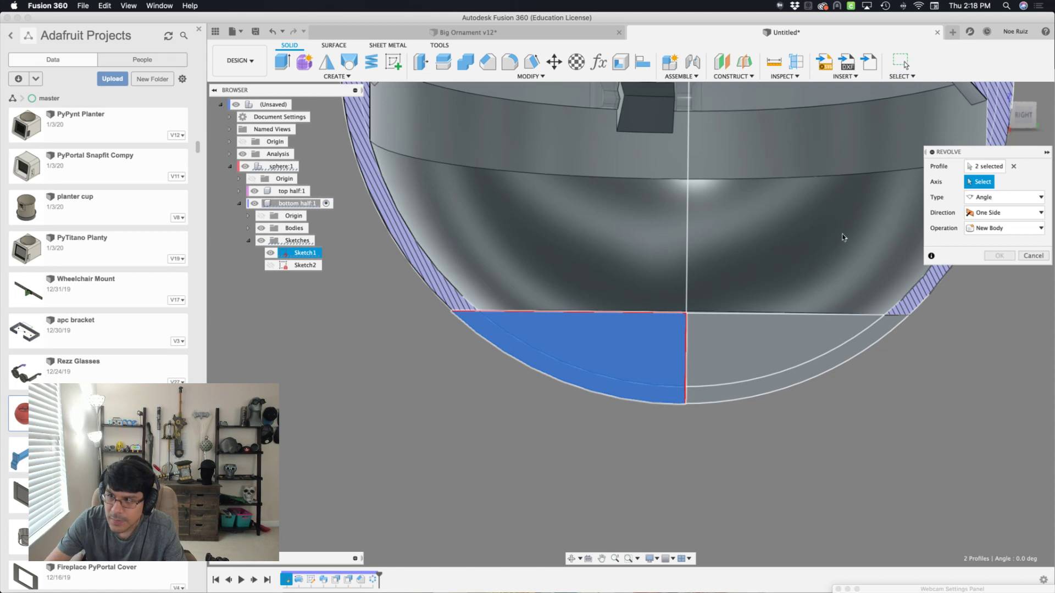
pyautogui.click(688, 244)
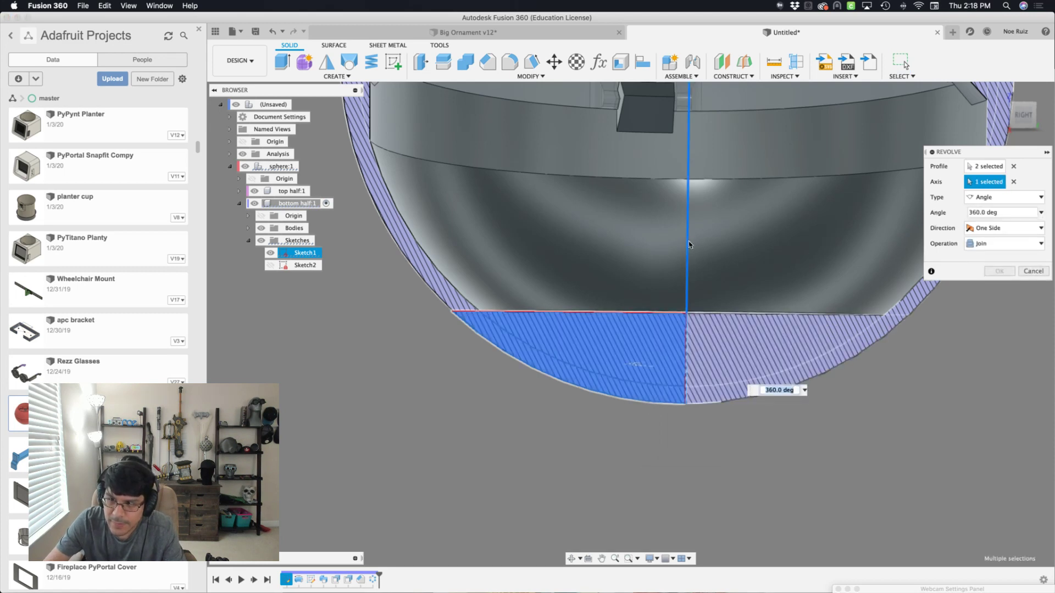
pyautogui.keyDown('shift'); pyautogui.moveTo(762, 388); pyautogui.dragTo(972, 312, button='middle'); pyautogui.keyUp('shift')
pyautogui.click(977, 245)
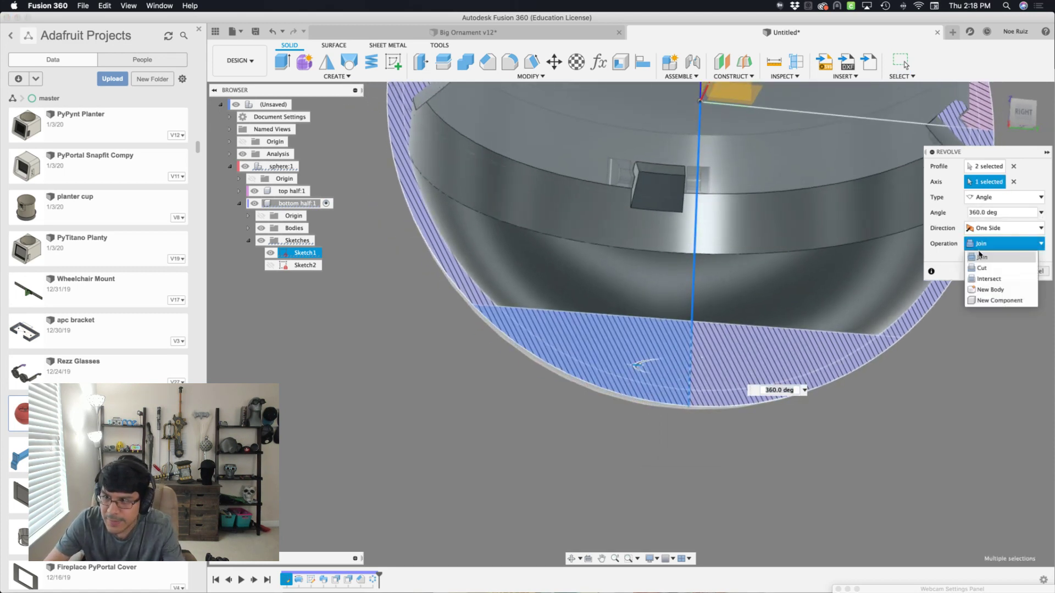
pyautogui.click(997, 289)
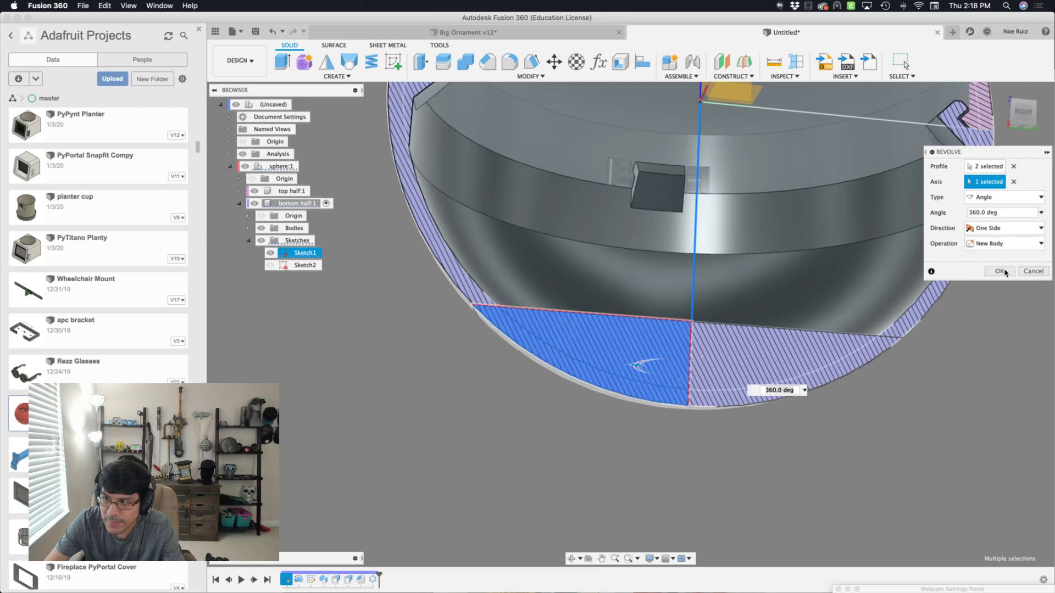
pyautogui.click(1003, 272)
pyautogui.keyDown('shift'); pyautogui.moveTo(913, 301); pyautogui.dragTo(601, 370, button='middle'); pyautogui.keyUp('shift')
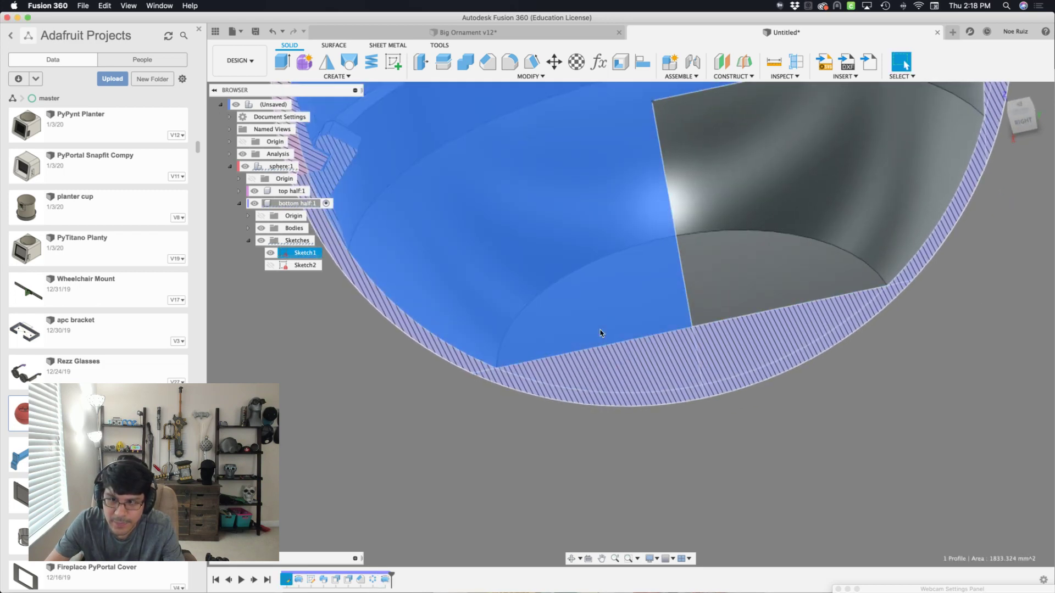
pyautogui.keyDown('shift'); pyautogui.moveTo(601, 333); pyautogui.dragTo(458, 270, button='middle'); pyautogui.keyUp('shift')
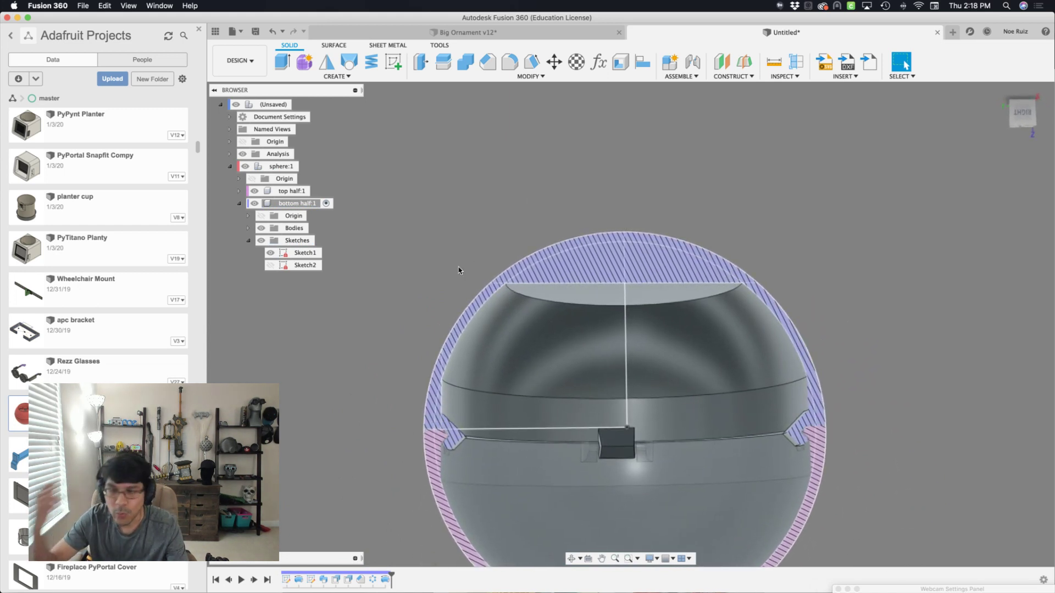
pyautogui.press('F6')
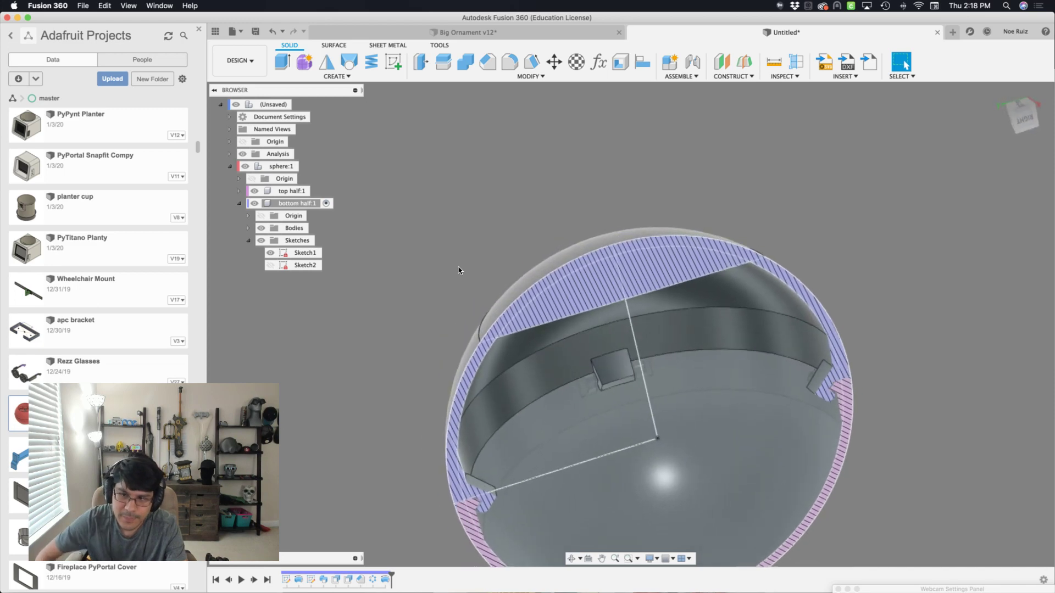
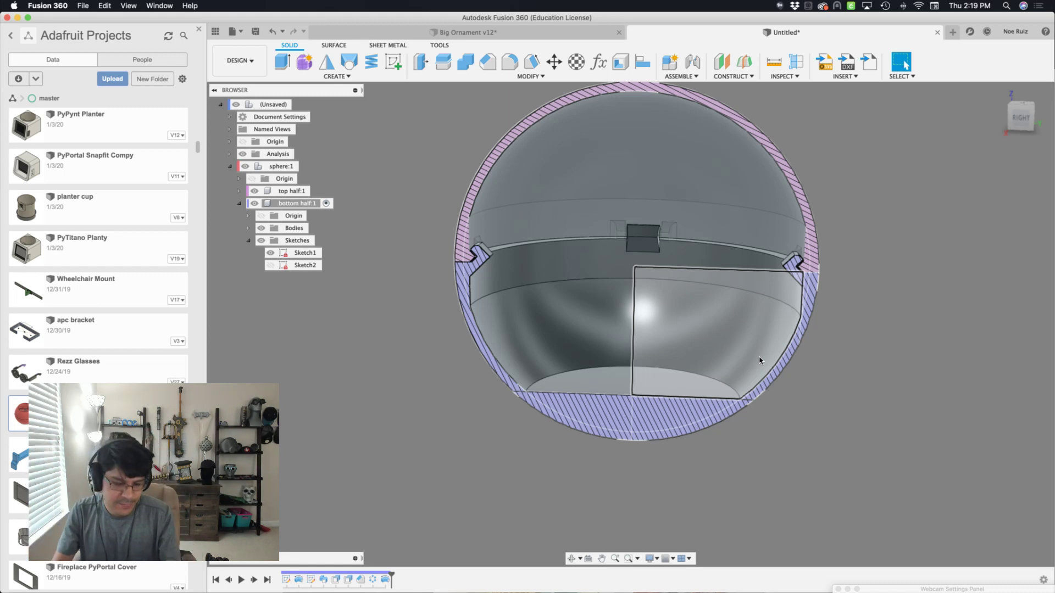
pyautogui.click(760, 361)
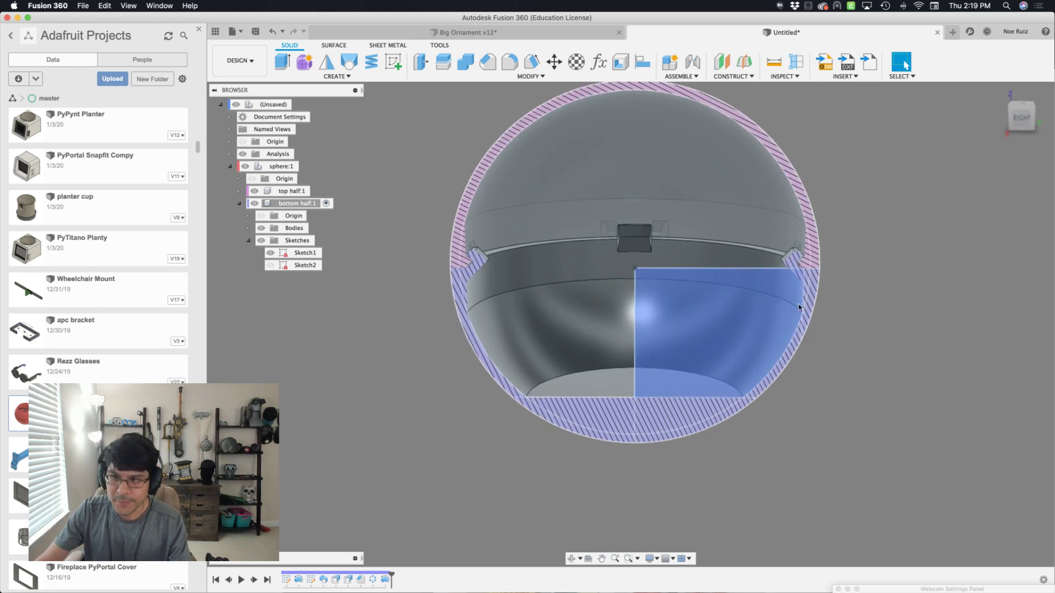
pyautogui.click(942, 374)
pyautogui.keyDown('shift'); pyautogui.moveTo(943, 336); pyautogui.dragTo(890, 344, button='middle'); pyautogui.keyUp('shift')
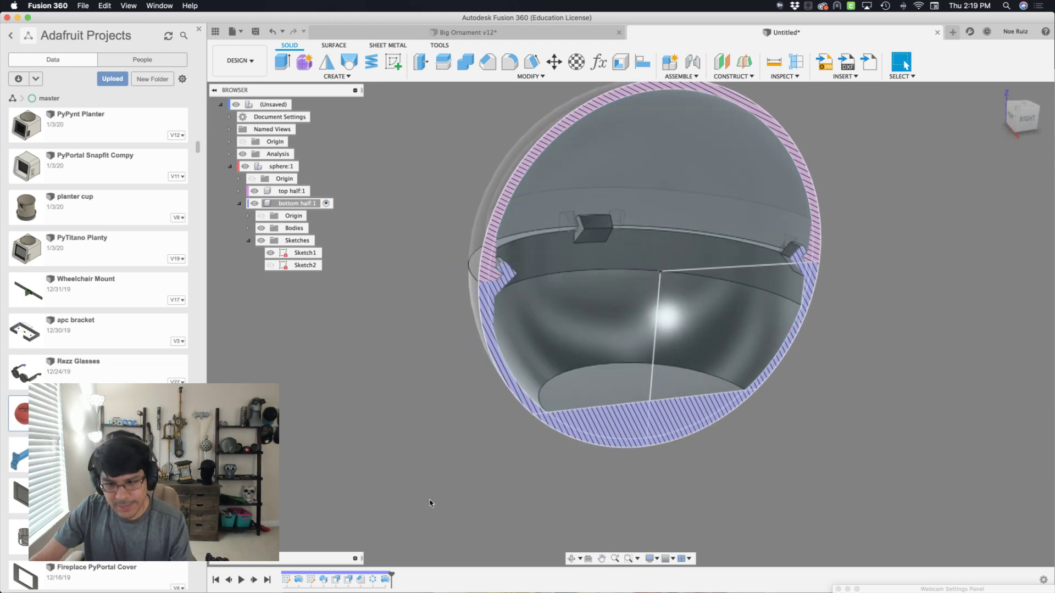
# - List the bottom half's bodies and hide Body2 to examine the base opening without the cap
pyautogui.click(391, 579)
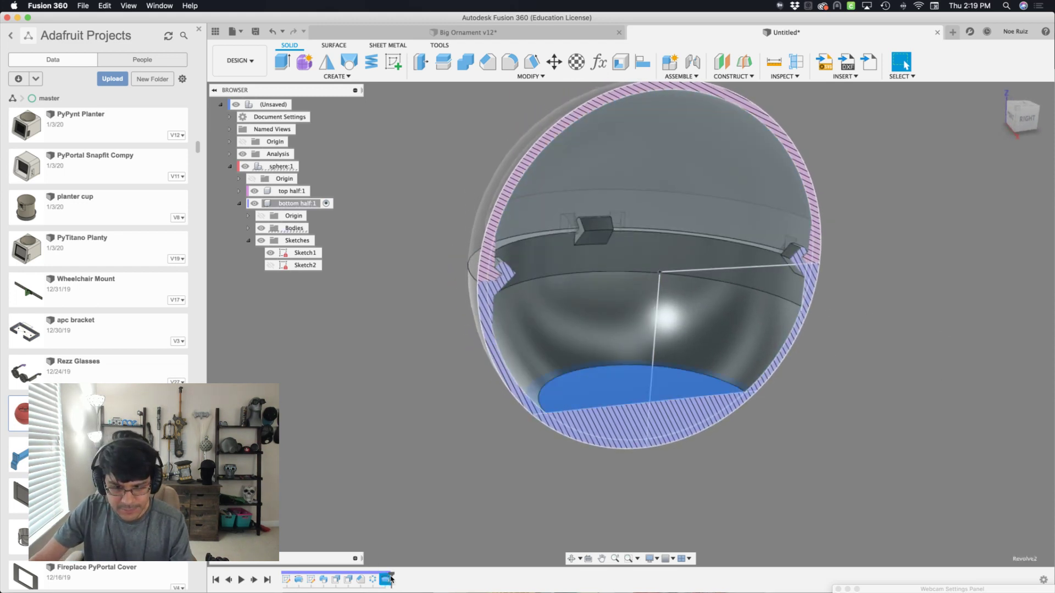
pyautogui.click(248, 228)
pyautogui.click(269, 241)
pyautogui.click(270, 241)
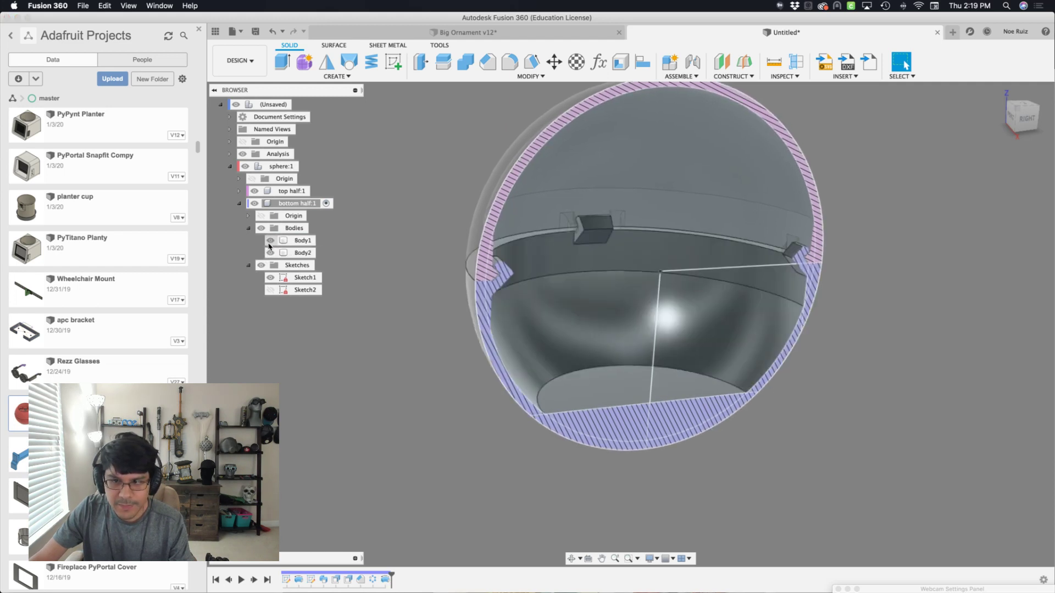
pyautogui.click(269, 252)
pyautogui.keyDown('shift'); pyautogui.moveTo(385, 290); pyautogui.dragTo(330, 308, button='middle'); pyautogui.keyUp('shift')
pyautogui.scroll(5, 532, 347)
pyautogui.click(534, 348)
# - Hide the bottom half component and toggle the top half's visibility to view the top half alone
pyautogui.click(250, 203)
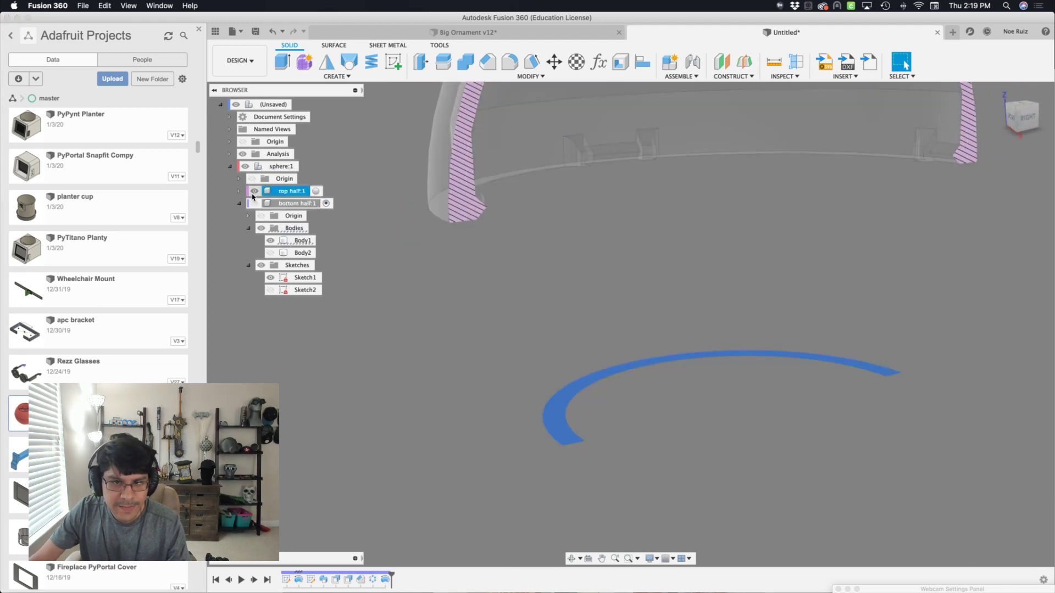
pyautogui.click(254, 191)
pyautogui.click(257, 196)
pyautogui.click(254, 192)
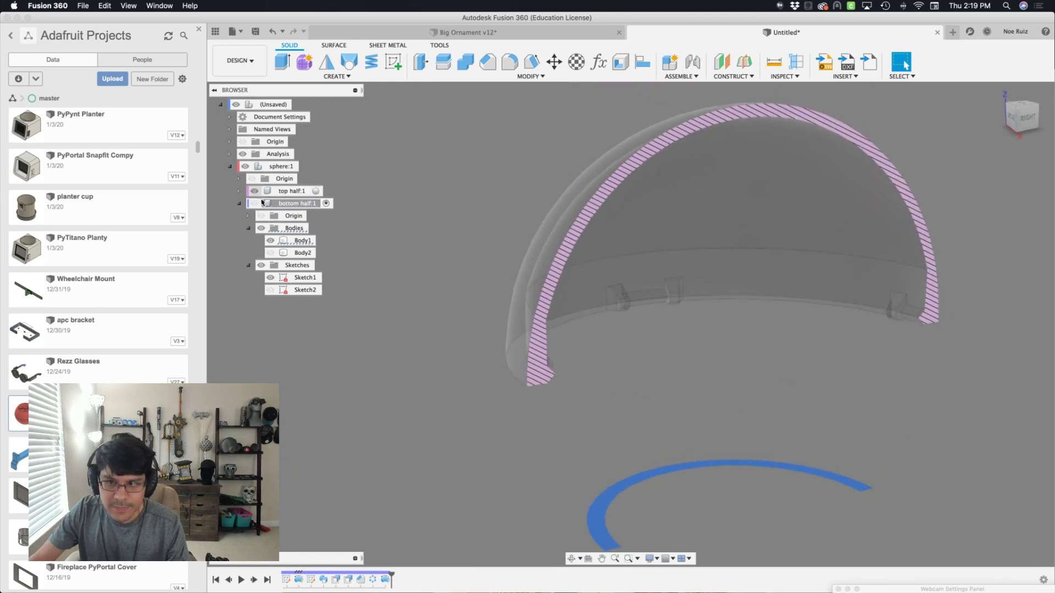
pyautogui.scroll(-3, 401, 162)
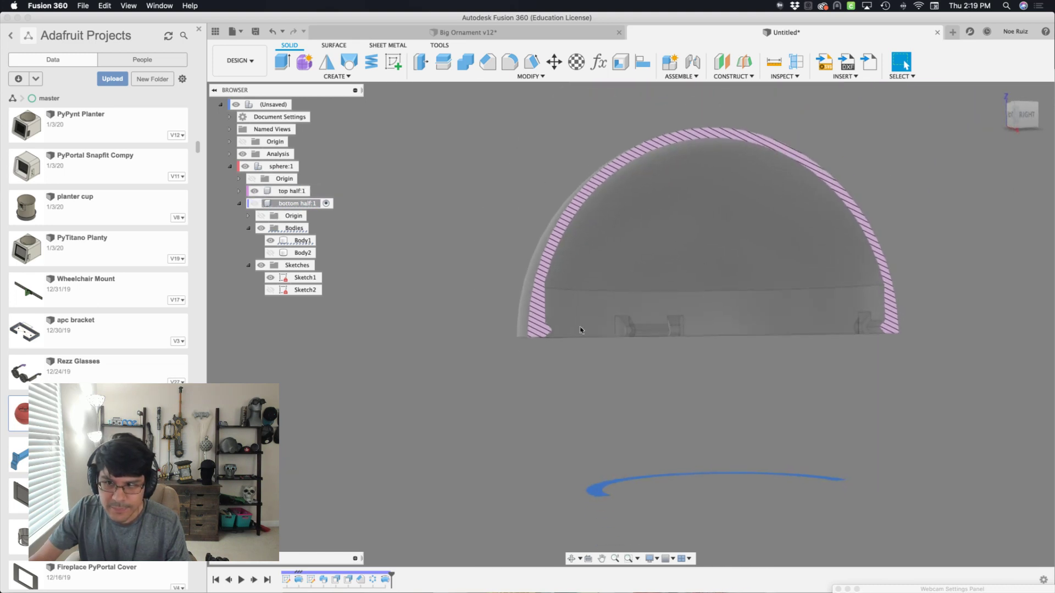
# - Activate the top-level assembly, then show the bottom half with its Body2 and hide its Sketch1
pyautogui.click(297, 105)
pyautogui.keyDown('shift'); pyautogui.moveTo(439, 148); pyautogui.dragTo(598, 214, button='middle'); pyautogui.keyUp('shift')
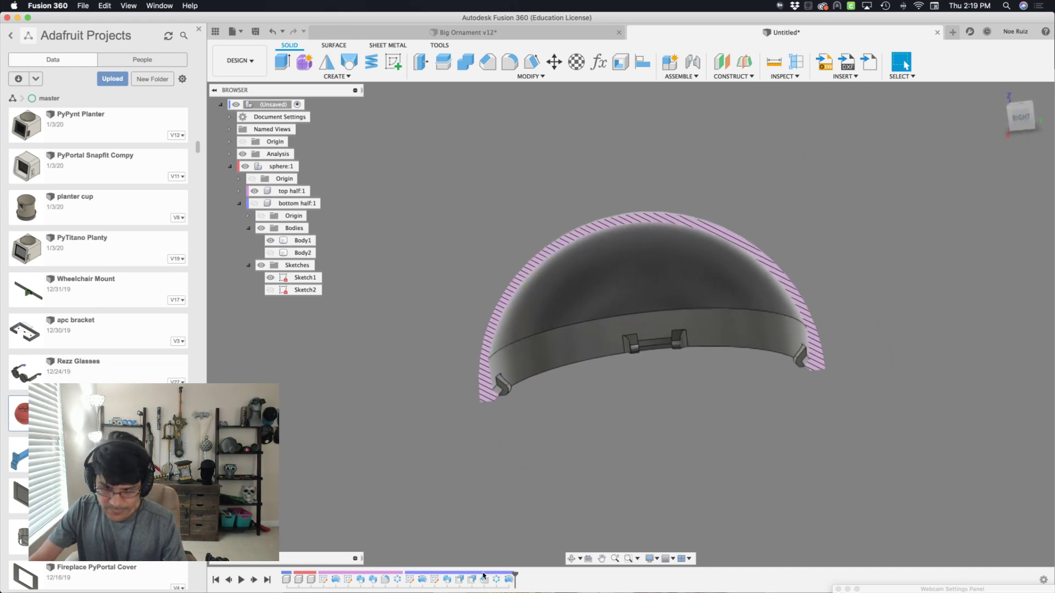
pyautogui.keyDown('shift'); pyautogui.moveTo(484, 576); pyautogui.dragTo(761, 233, button='middle'); pyautogui.keyUp('shift')
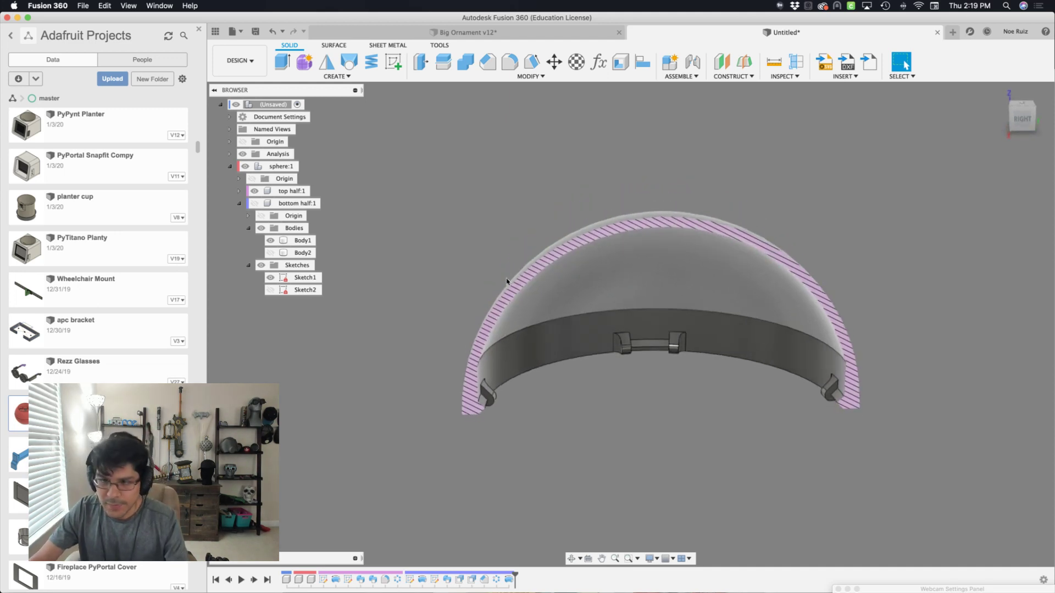
pyautogui.click(255, 203)
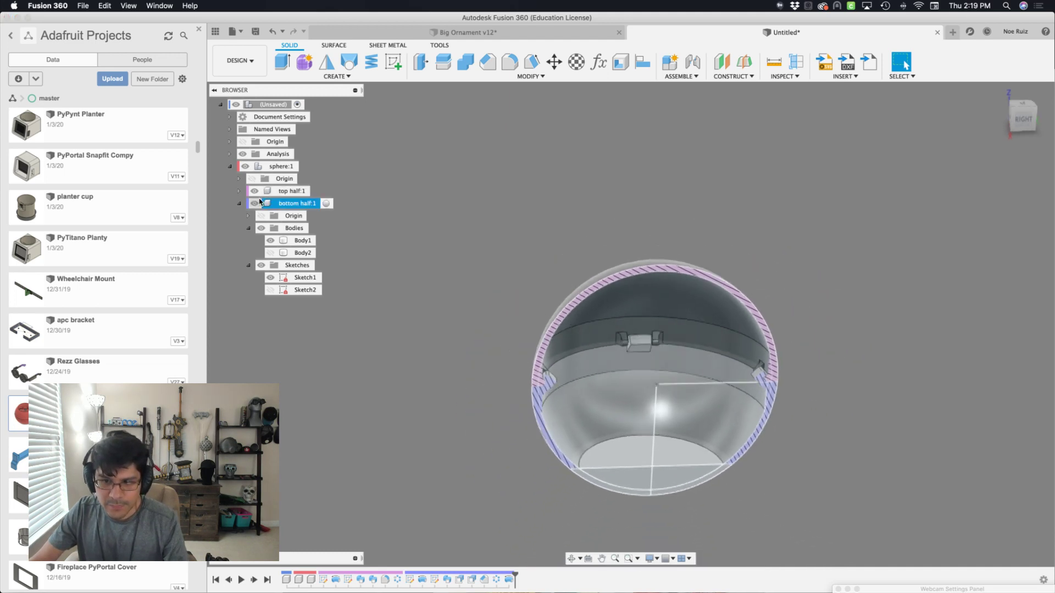
pyautogui.click(270, 278)
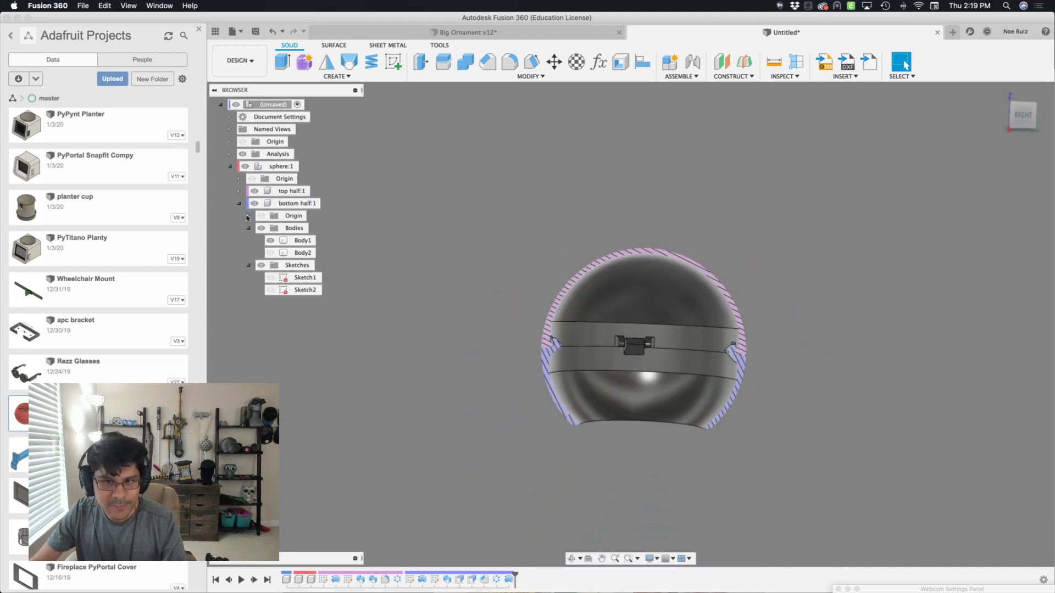
pyautogui.click(270, 253)
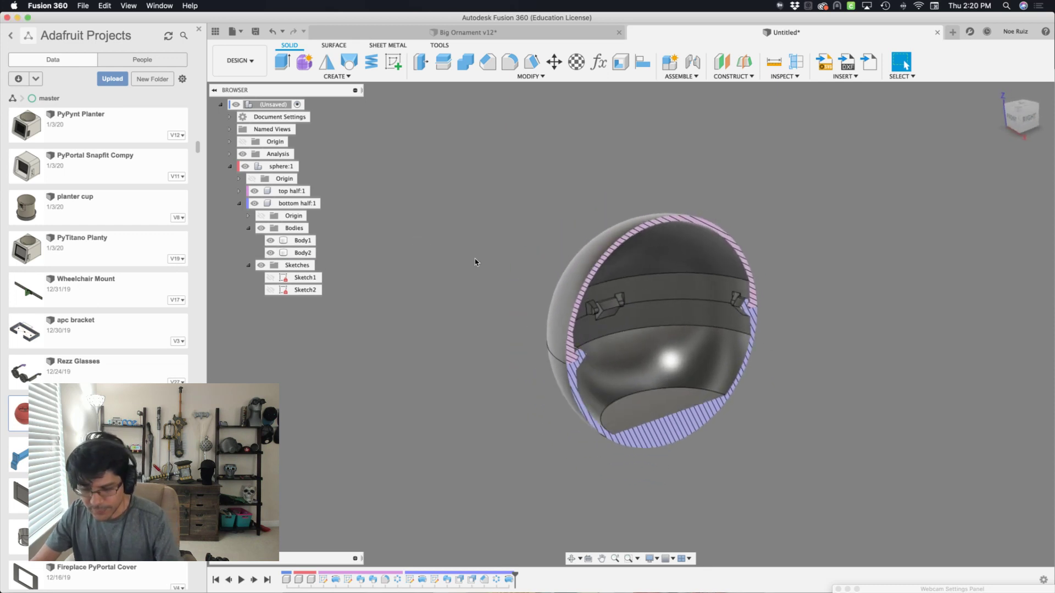
# - Test the diameter user parameter at 70, 80 and 90 mm, then set it to 300 mm
pyautogui.click(598, 61)
pyautogui.moveTo(586, 162); pyautogui.dragTo(785, 451)
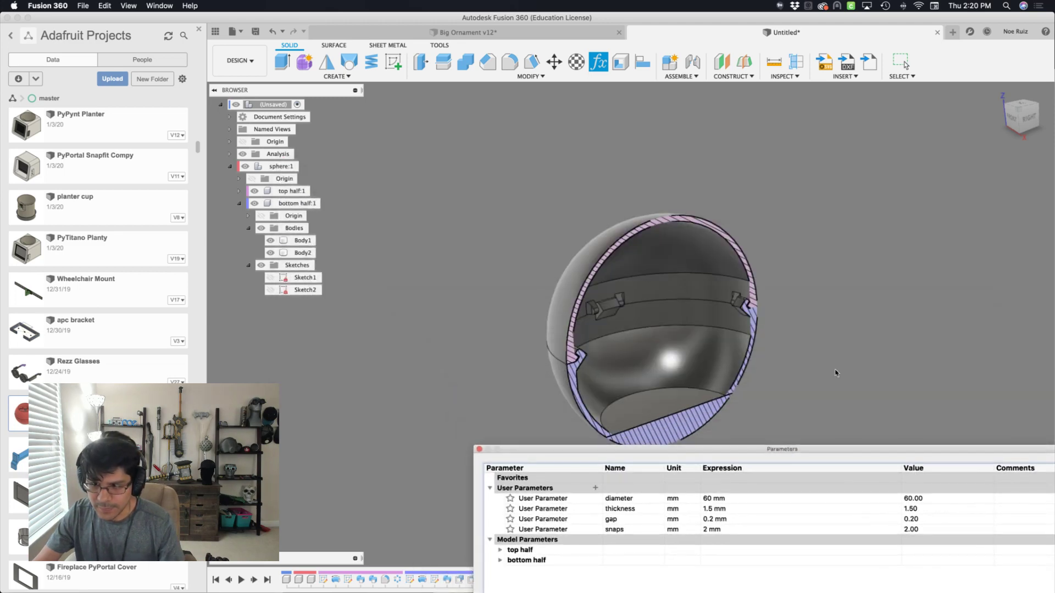
pyautogui.click(721, 498)
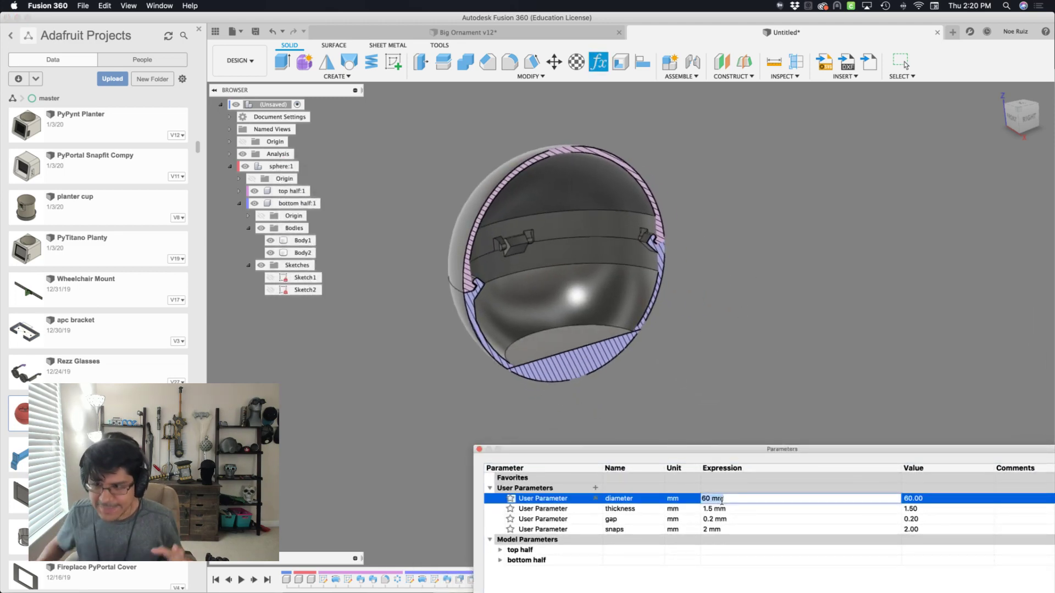
pyautogui.press('Return')
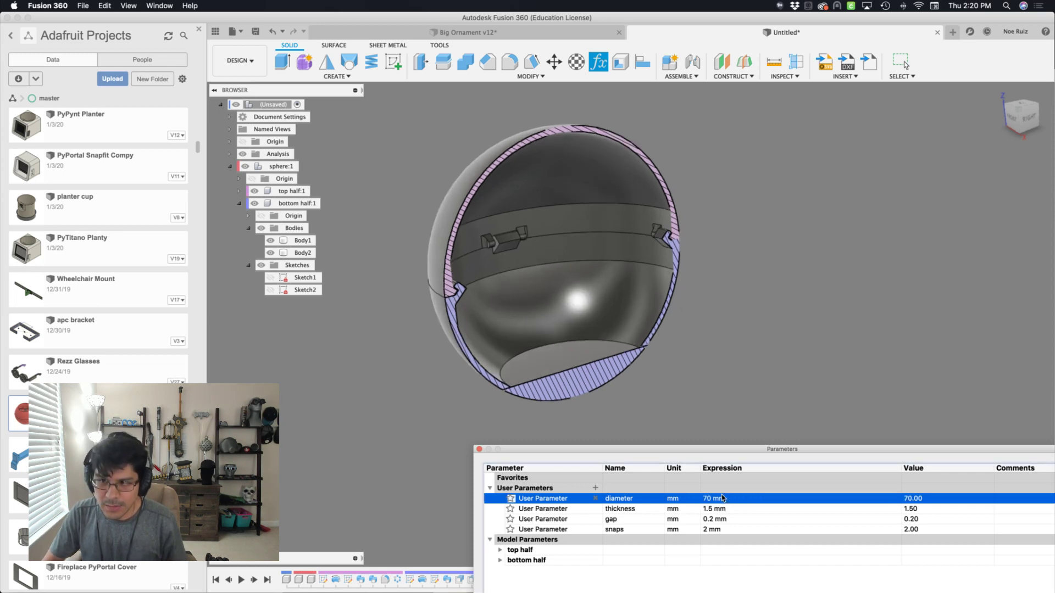
pyautogui.click(721, 499)
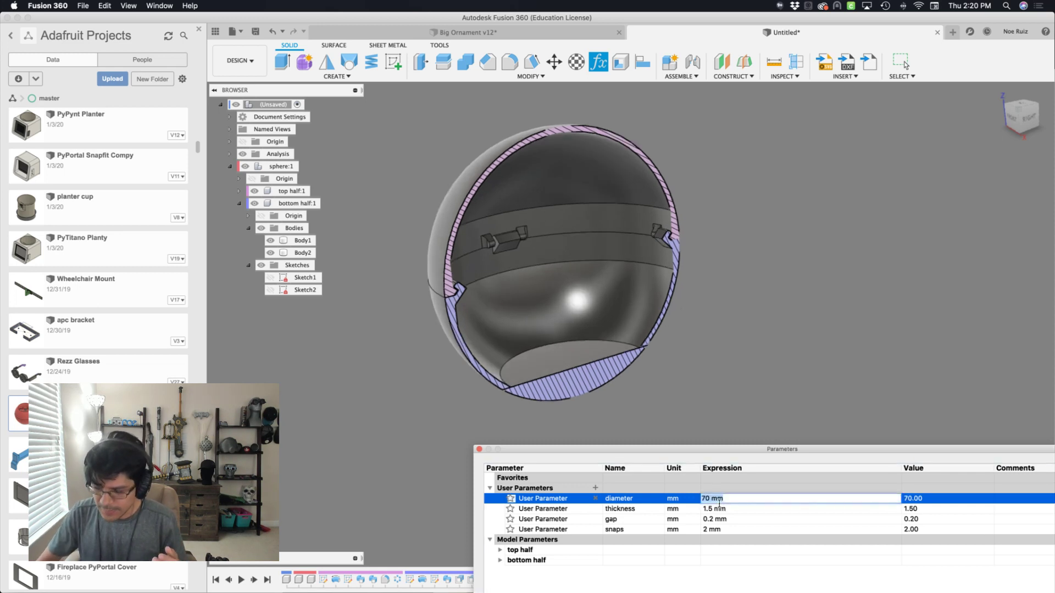
pyautogui.press('Return')
pyautogui.click(719, 501)
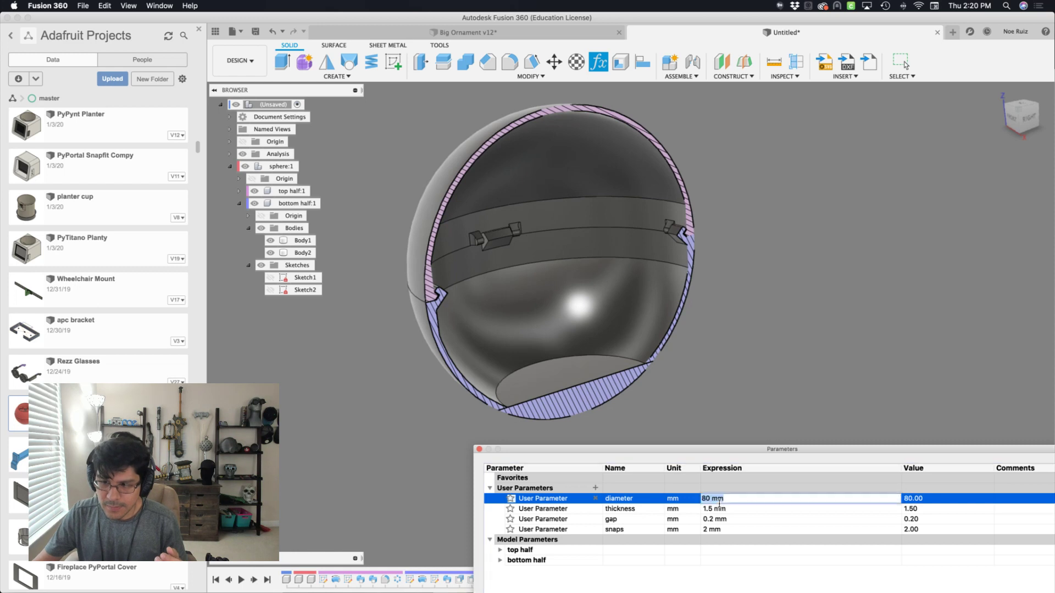
pyautogui.press('Return')
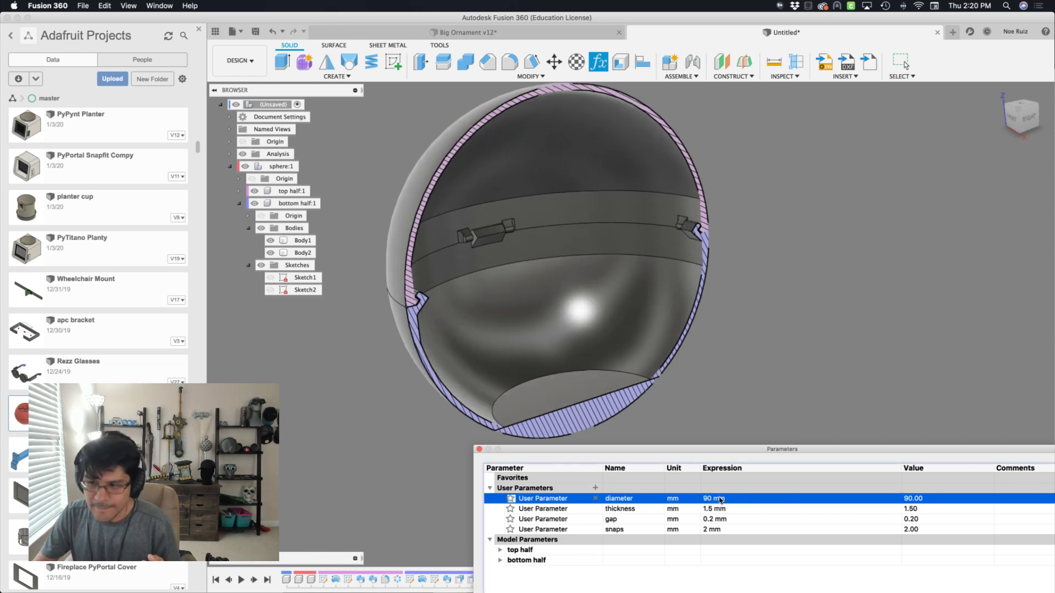
pyautogui.click(720, 499)
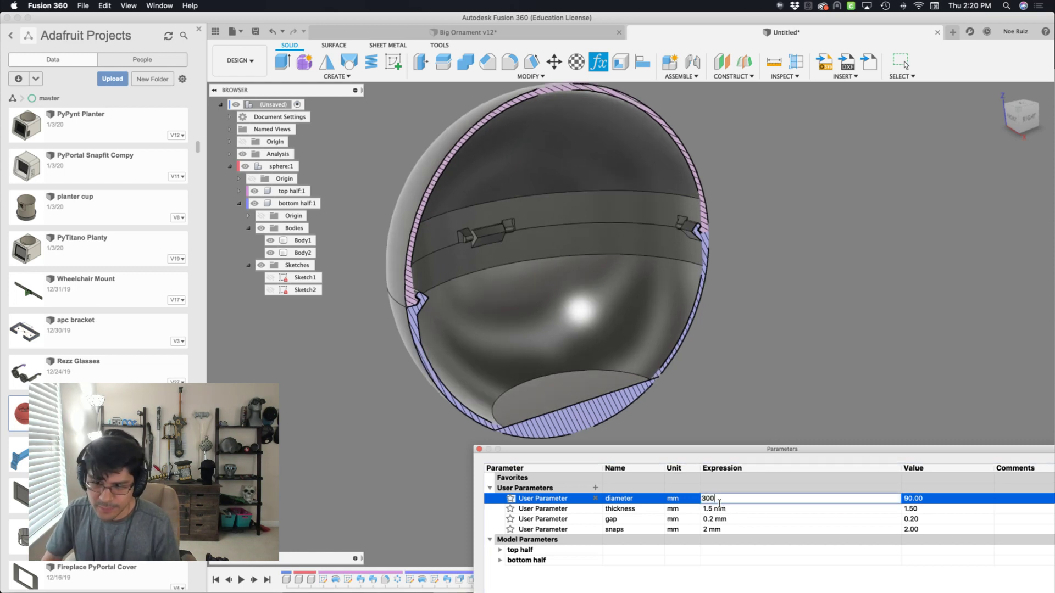
pyautogui.press('Return')
# - Try the snaps user parameter at 4 mm, then set it to 8 mm while viewing a snap tab up close
pyautogui.scroll(-5, 717, 404)
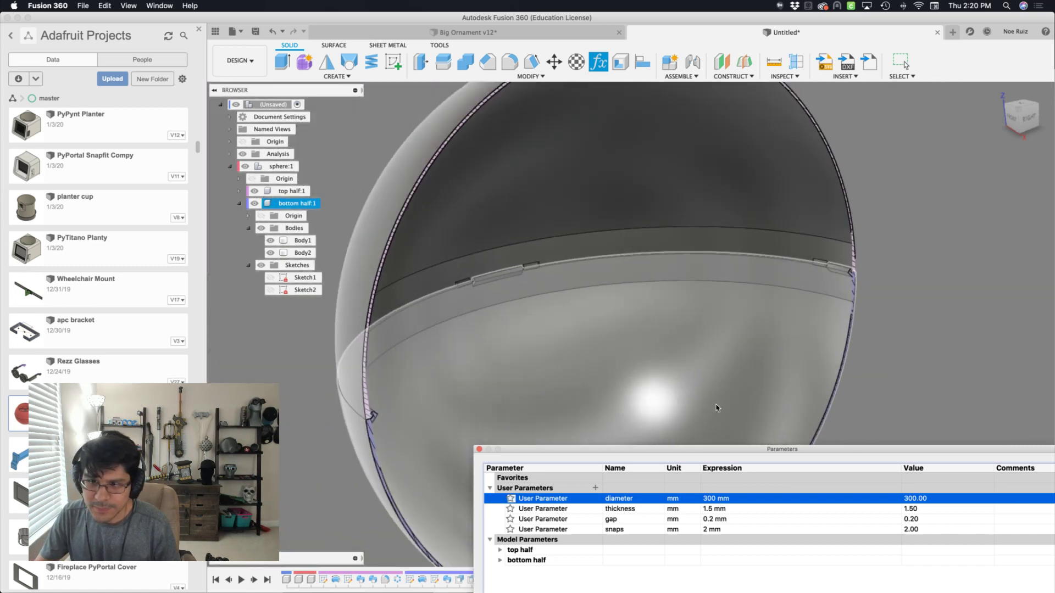
pyautogui.scroll(6, 876, 254)
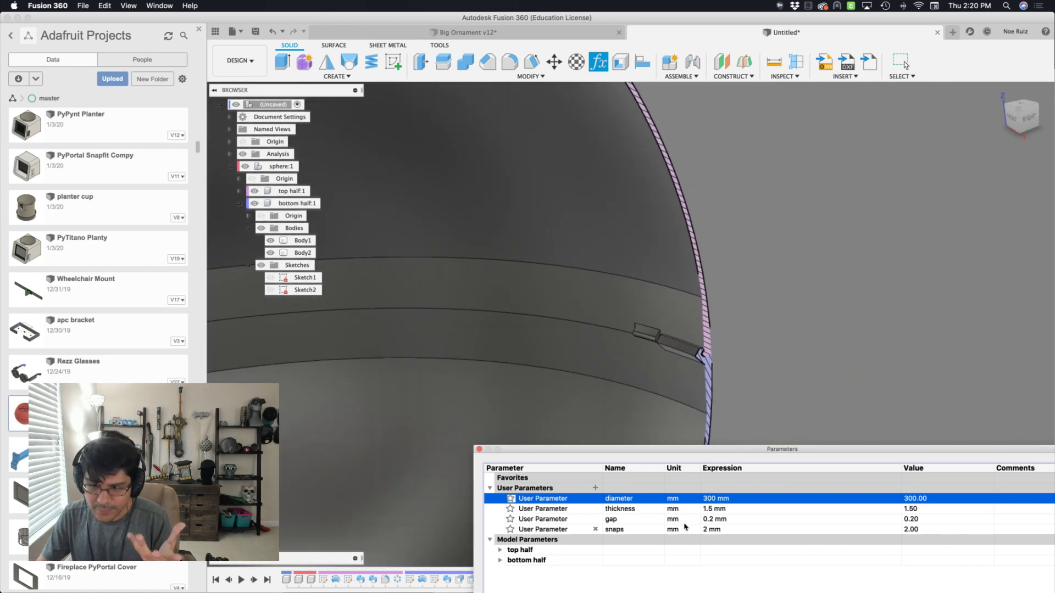
pyautogui.click(709, 530)
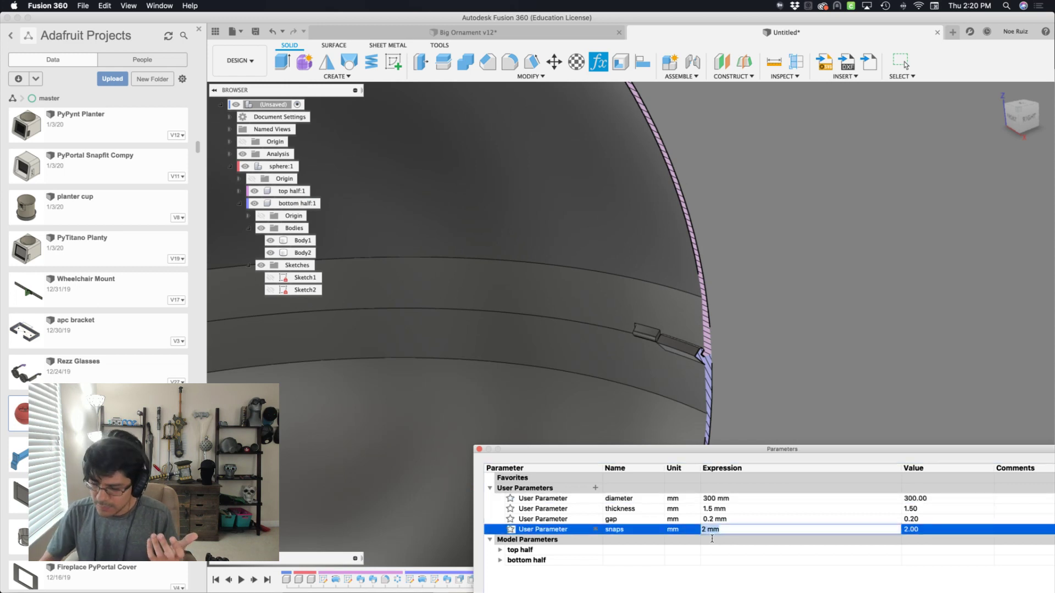
pyautogui.press('Return')
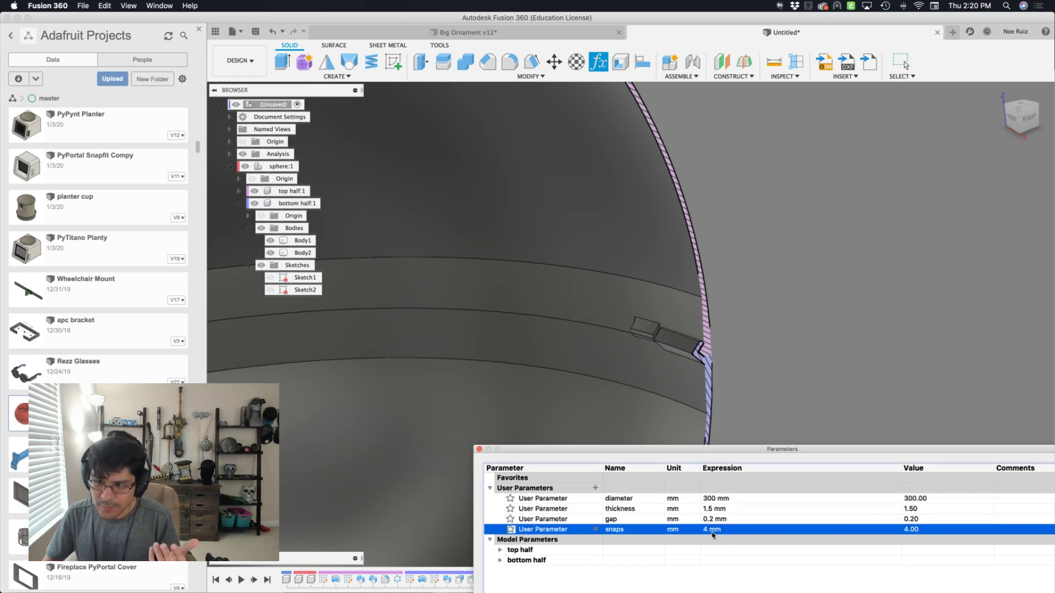
pyautogui.click(712, 533)
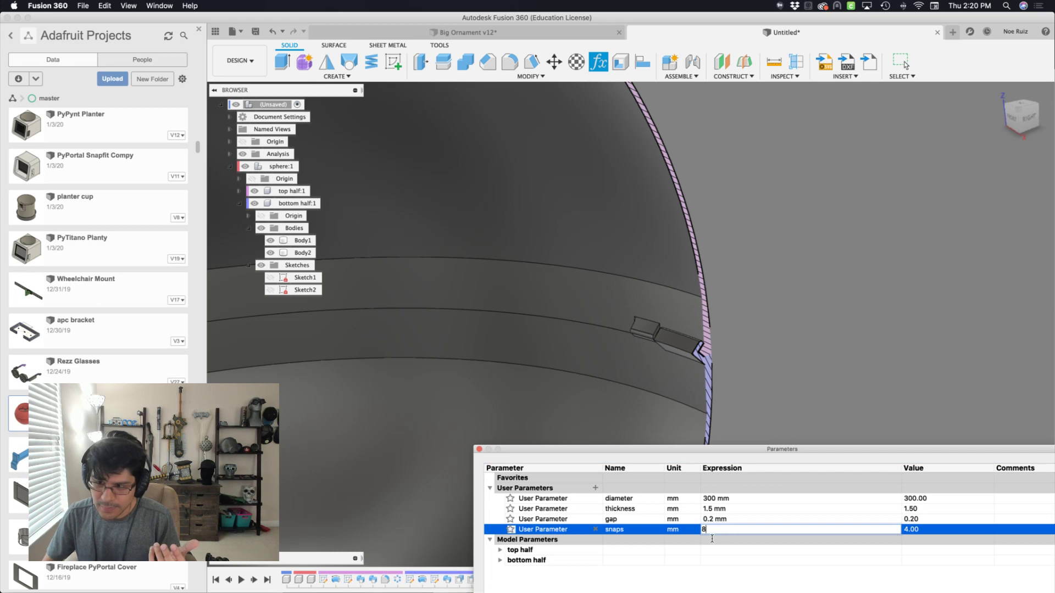
pyautogui.press('Return')
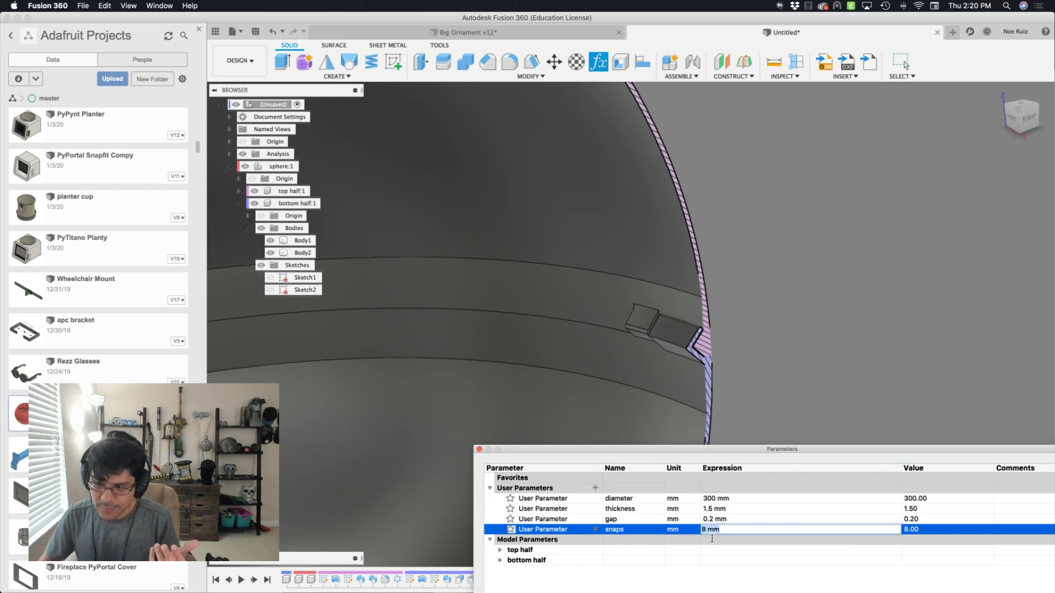
# - Set the snaps user parameter to 10 mm and inspect the enlarged snap tabs in the section view
pyautogui.write('10')
pyautogui.press('Return')
pyautogui.scroll(-3, 740, 352)
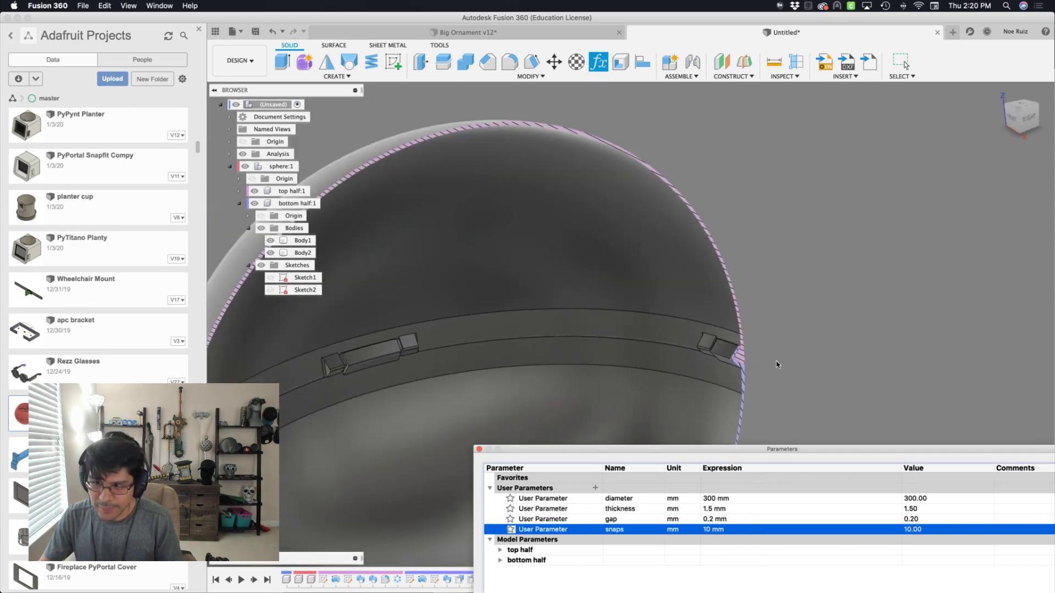
pyautogui.scroll(5, 708, 335)
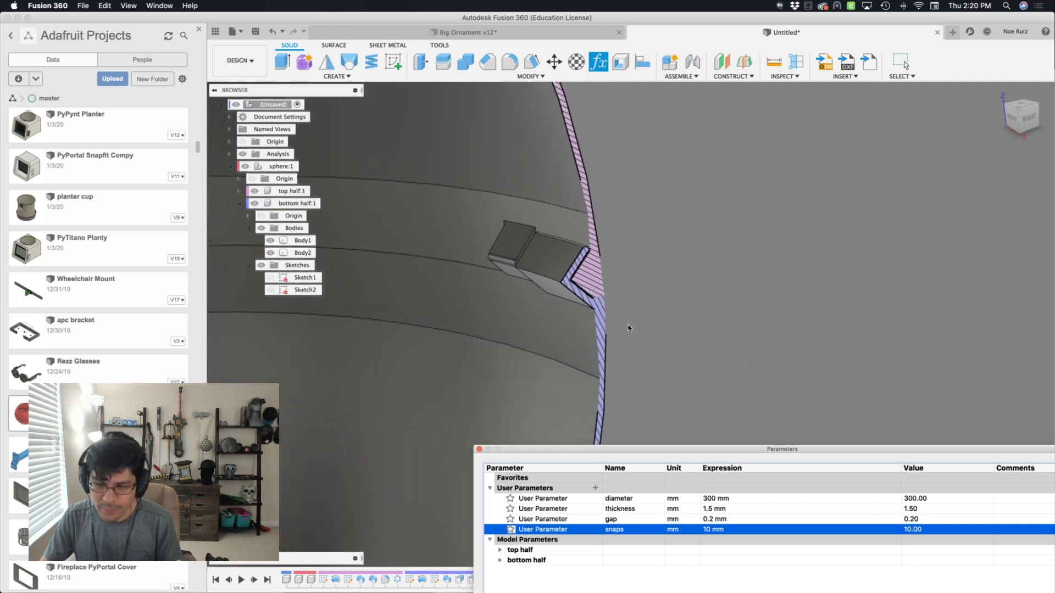
# - Set the thickness user parameter to 3 mm and check the wall of the sectioned sphere
pyautogui.doubleClick(704, 509)
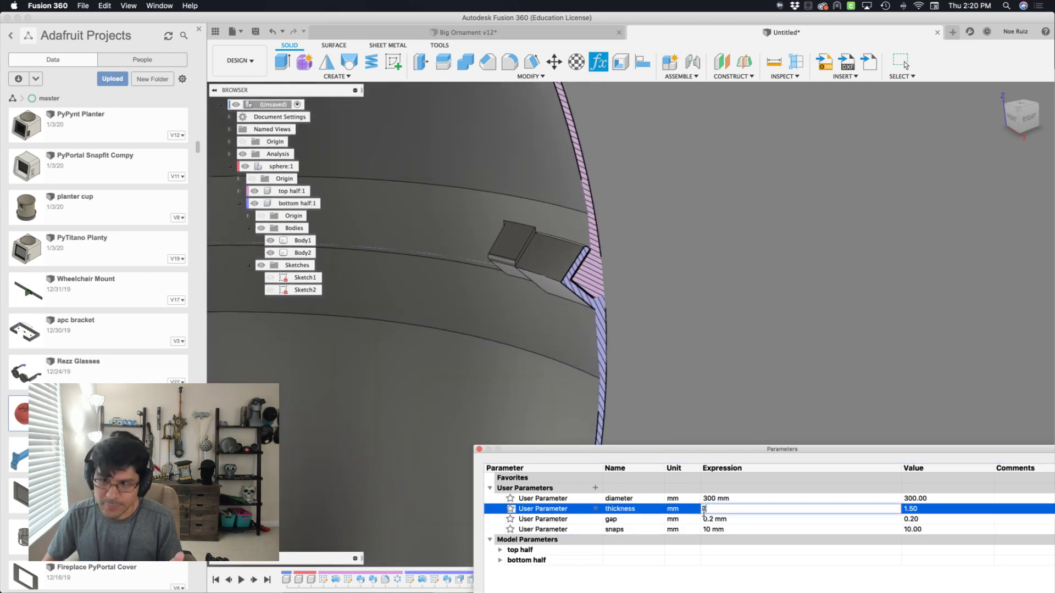
pyautogui.write('3')
pyautogui.press('Return')
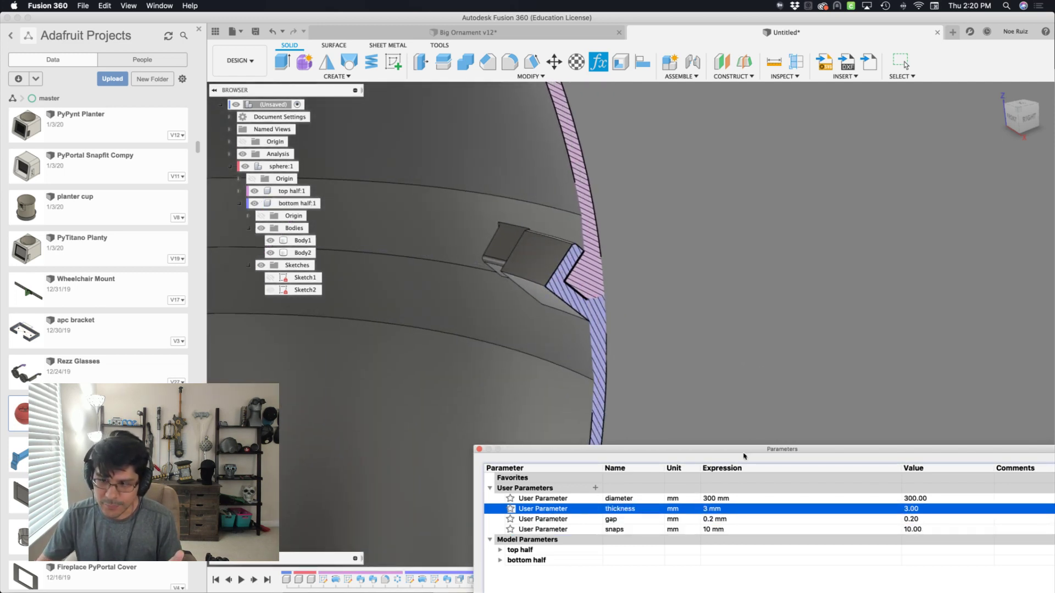
pyautogui.scroll(-5, 746, 401)
pyautogui.moveTo(777, 295); pyautogui.dragTo(799, 200, button='middle')
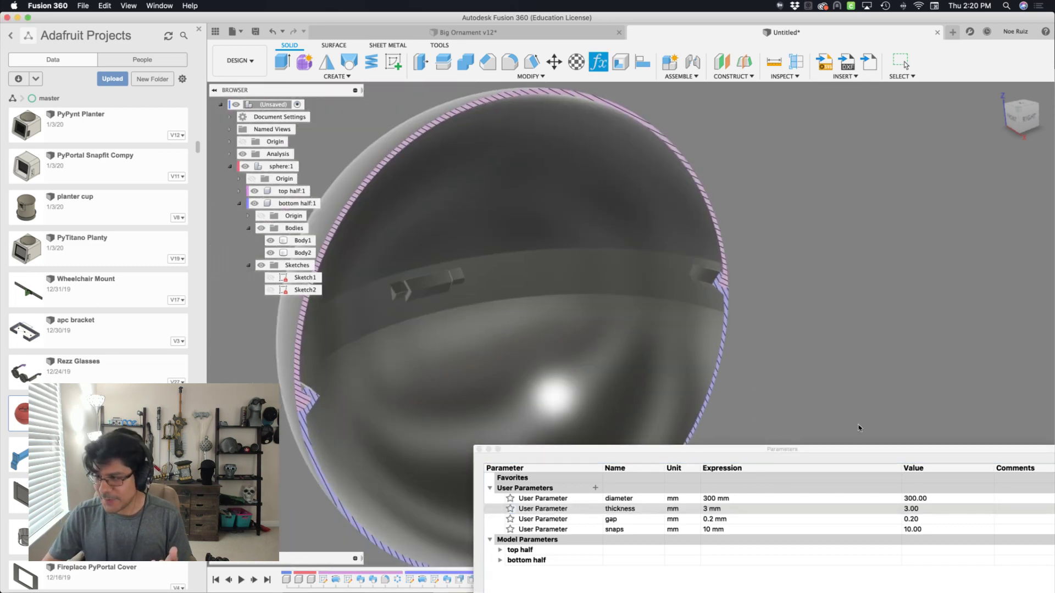
# - Try the gap user parameter at 0.4 mm, set it to 1 mm, and accept the parameter changes
pyautogui.moveTo(870, 450); pyautogui.dragTo(710, 360)
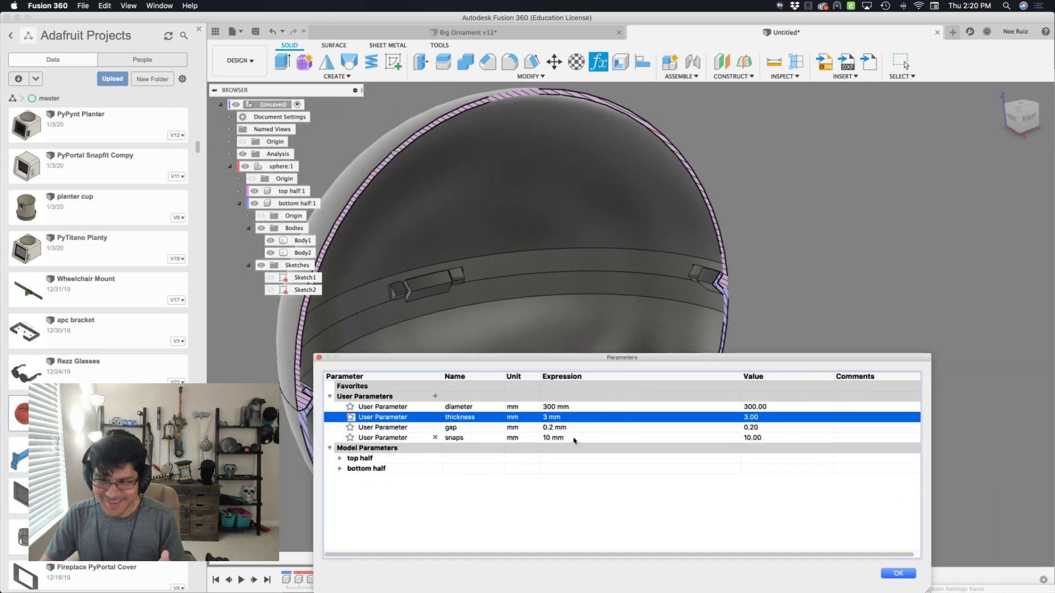
pyautogui.doubleClick(555, 427)
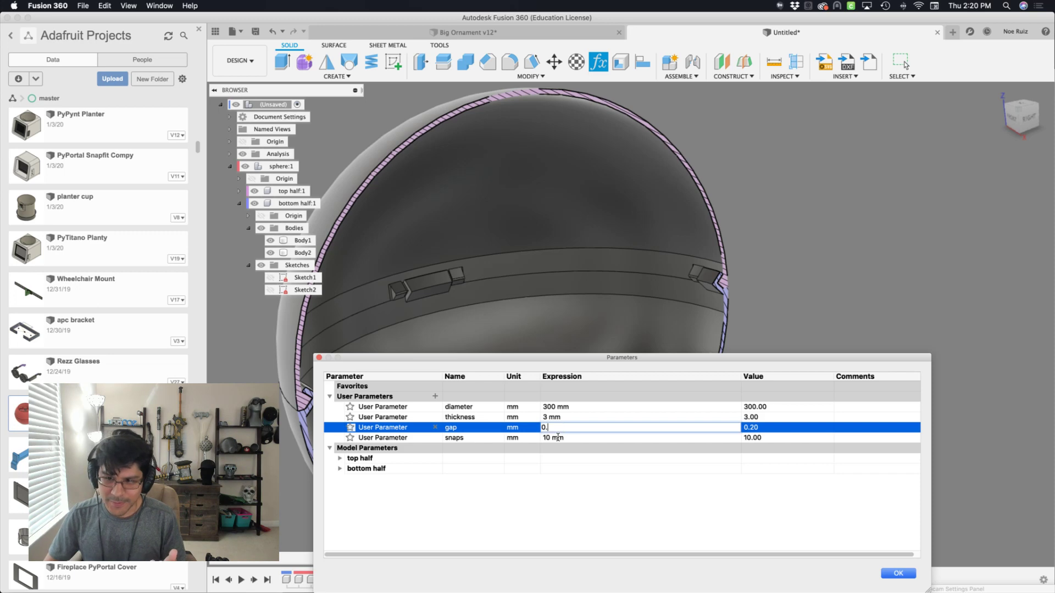
pyautogui.press('Return')
pyautogui.doubleClick(559, 432)
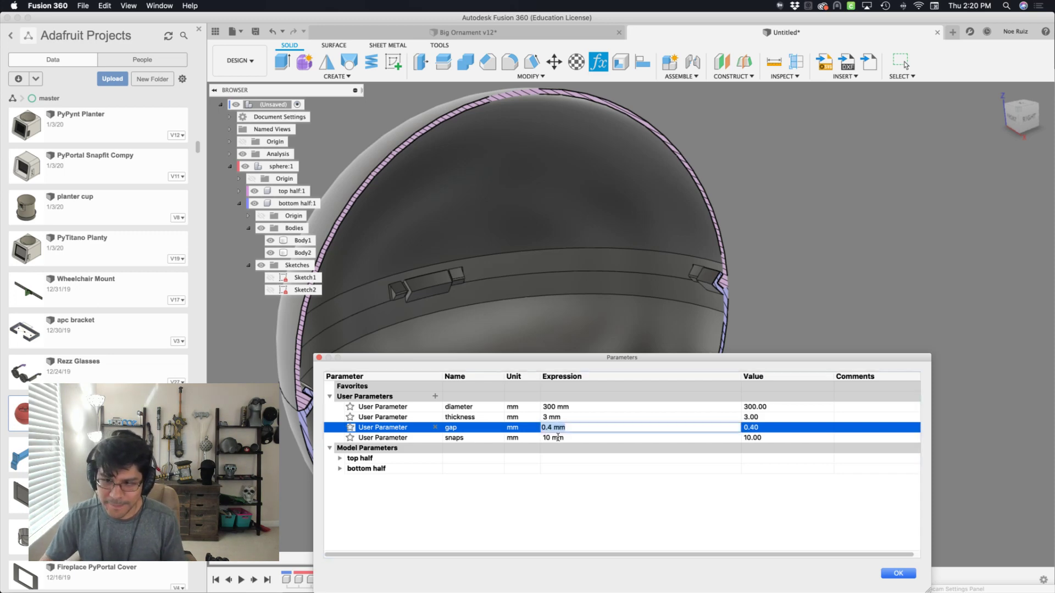
pyautogui.press('Return')
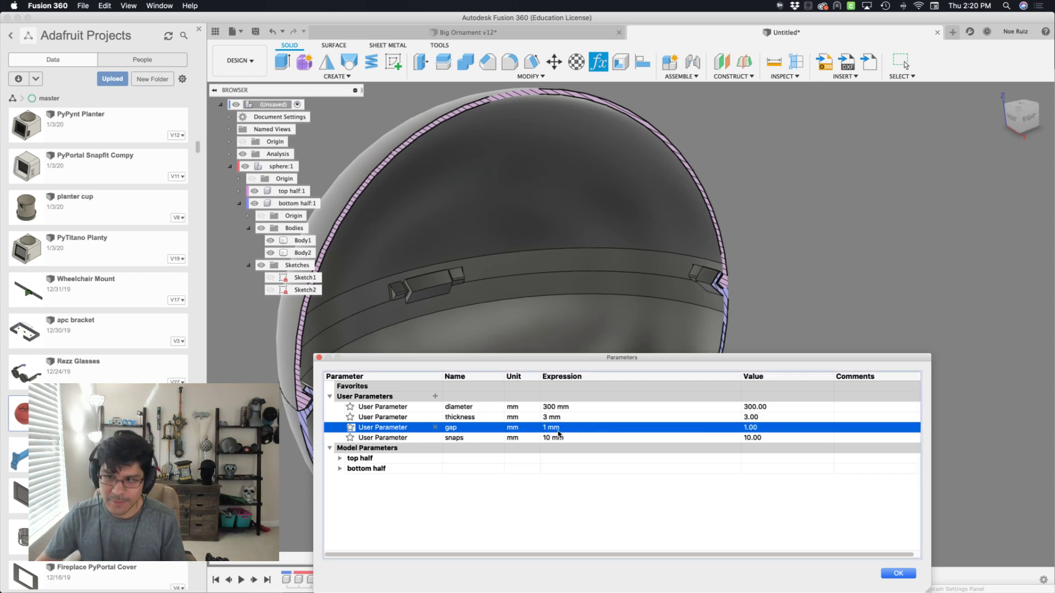
pyautogui.click(899, 573)
pyautogui.scroll(-3, 868, 419)
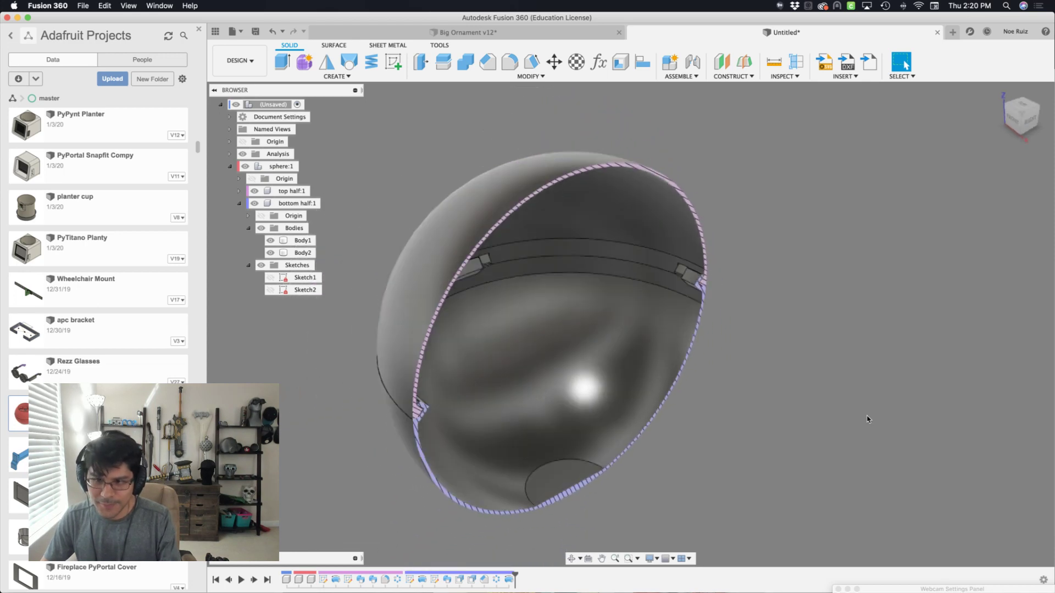
pyautogui.keyDown('shift'); pyautogui.hscroll(-3, 868, 419); pyautogui.keyUp('shift')
pyautogui.keyDown('shift'); pyautogui.hscroll(4, 867, 419); pyautogui.keyUp('shift')
pyautogui.scroll(2, 866, 420)
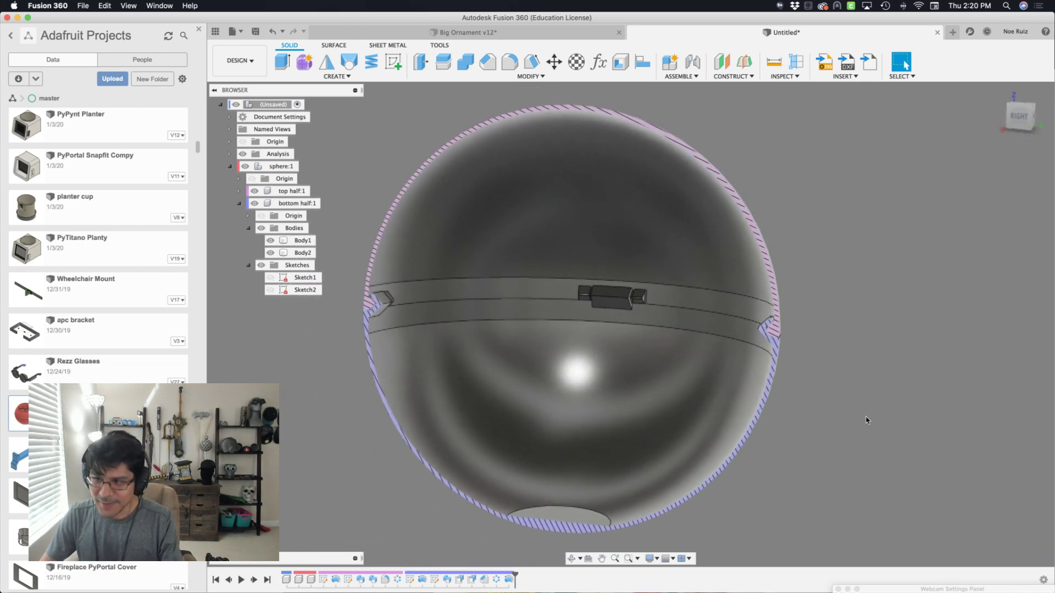
# - Switch to Chrome and open Adafruit's designs on Thingiverse from the Snap Fit Ornament with Spinner Inserts page
pyautogui.press('super+Tab')
pyautogui.press('super+Tab')
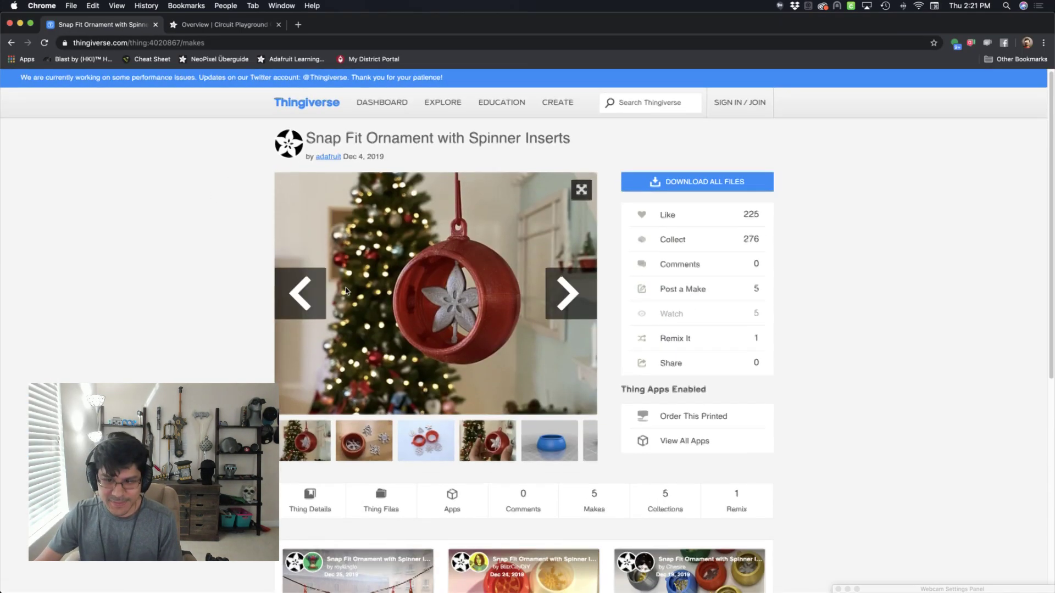
pyautogui.scroll(-3, 384, 262)
pyautogui.scroll(3, 385, 263)
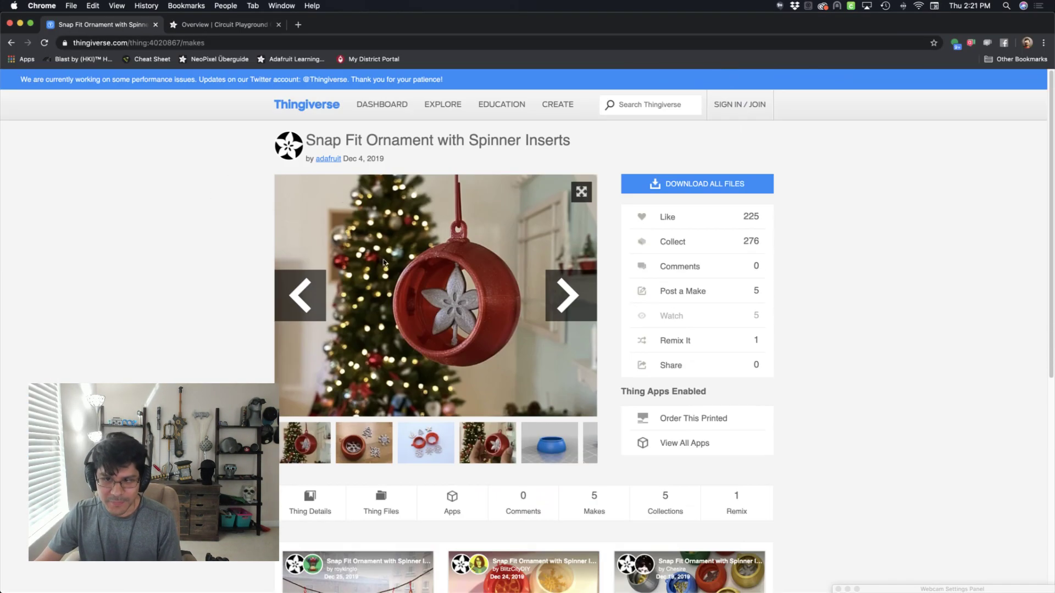
pyautogui.click(336, 161)
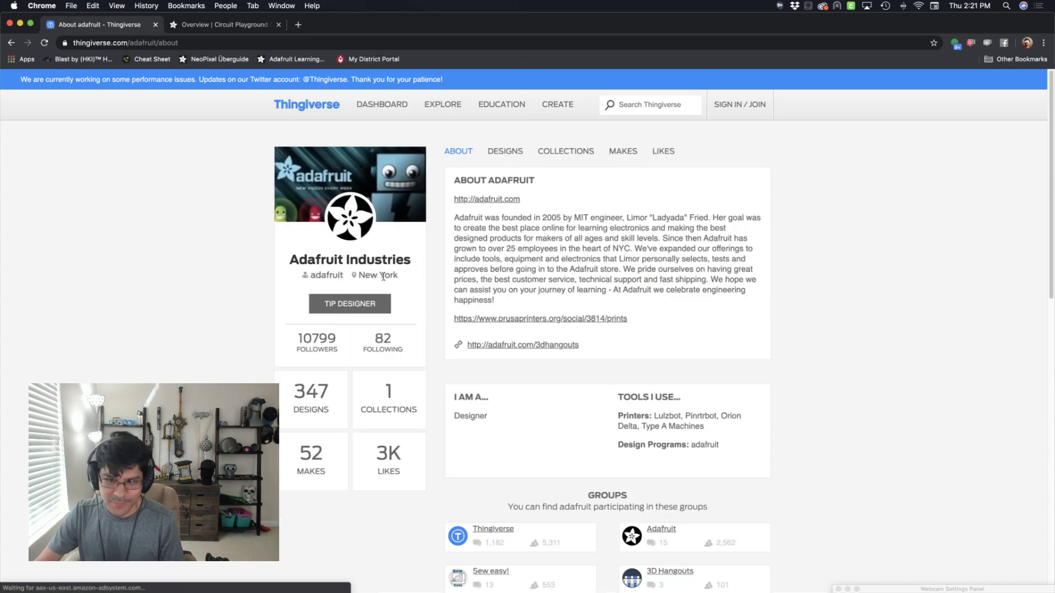
pyautogui.click(514, 155)
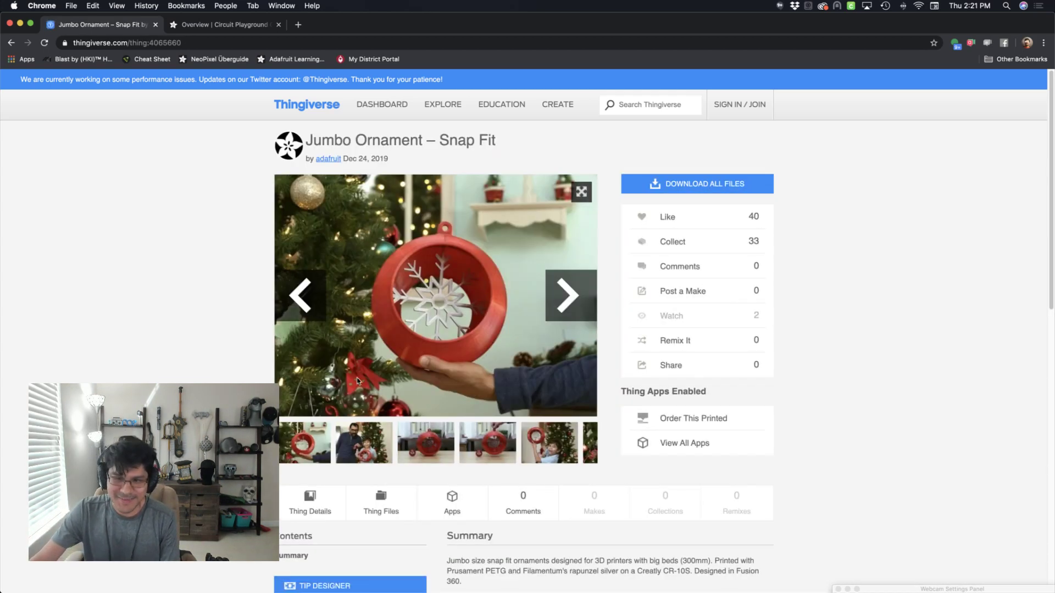
# - Browse the photos and read the summary of the Jumbo Ornament – Snap Fit design
pyautogui.click(570, 314)
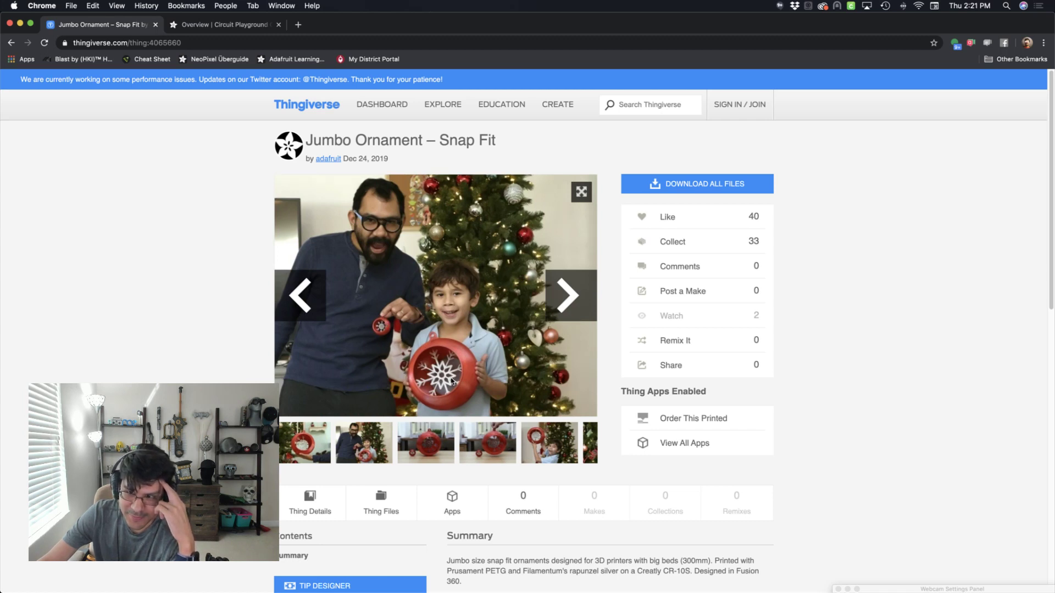
pyautogui.click(564, 306)
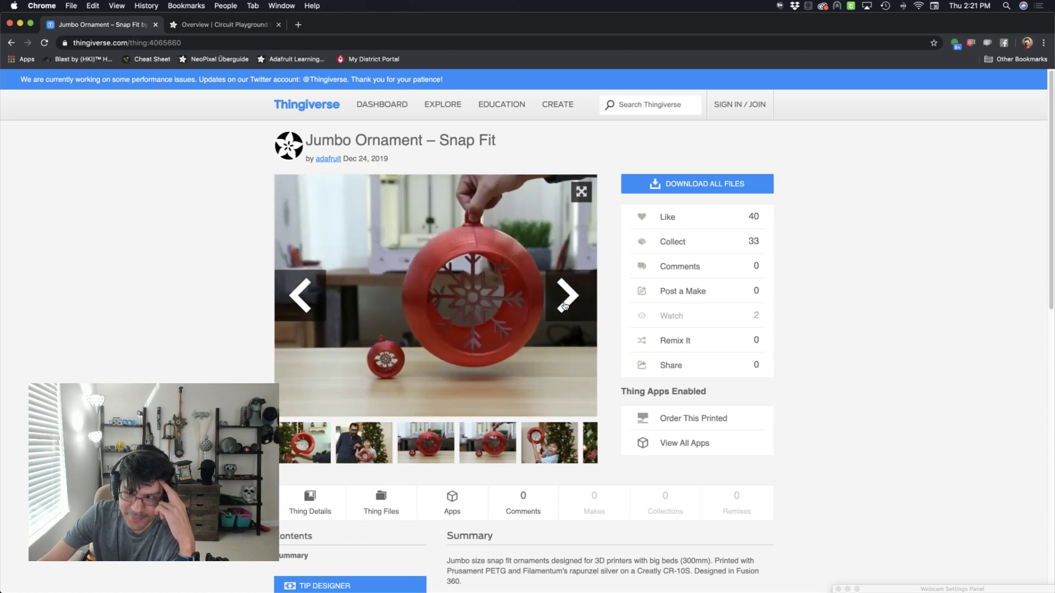
pyautogui.click(565, 307)
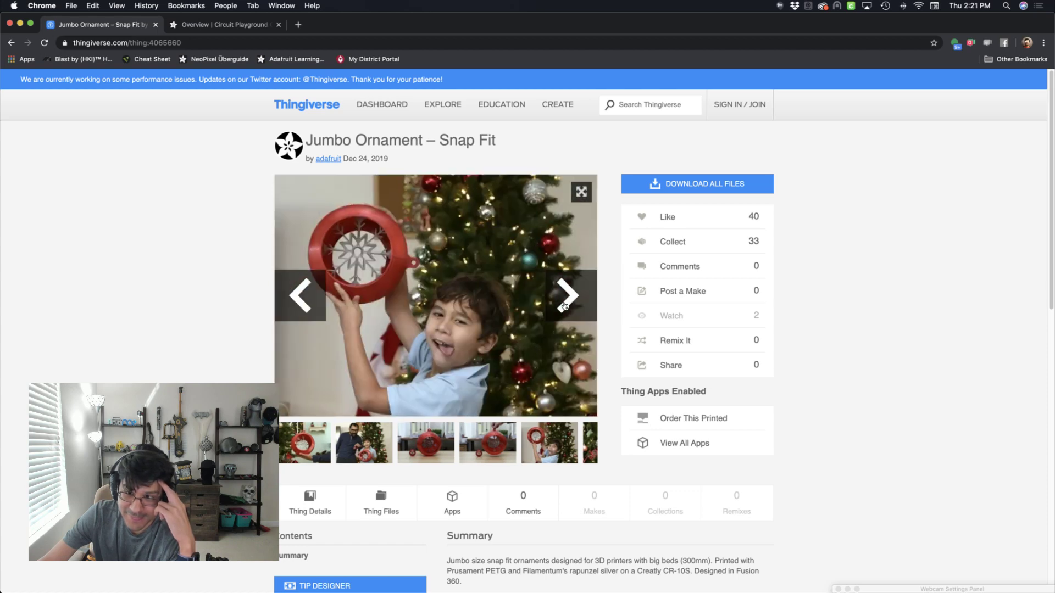
pyautogui.click(565, 306)
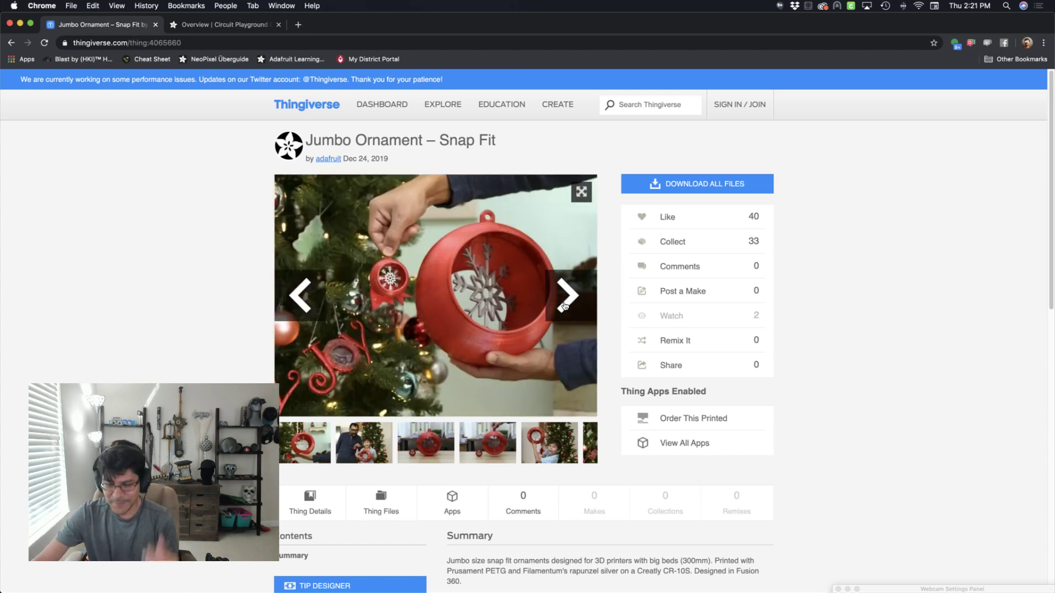
pyautogui.scroll(-5, 565, 306)
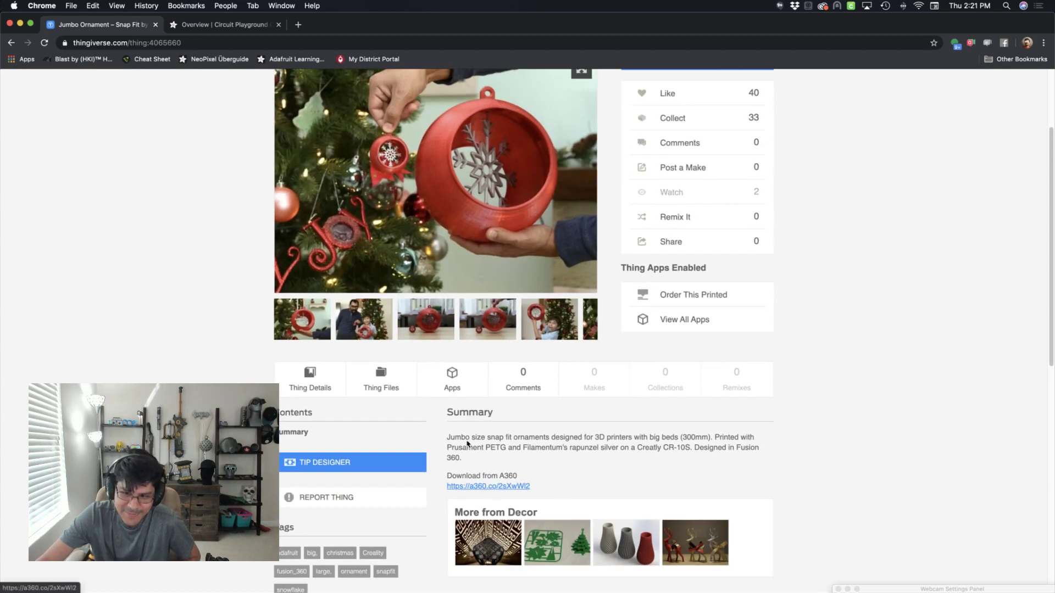
pyautogui.scroll(5, 542, 493)
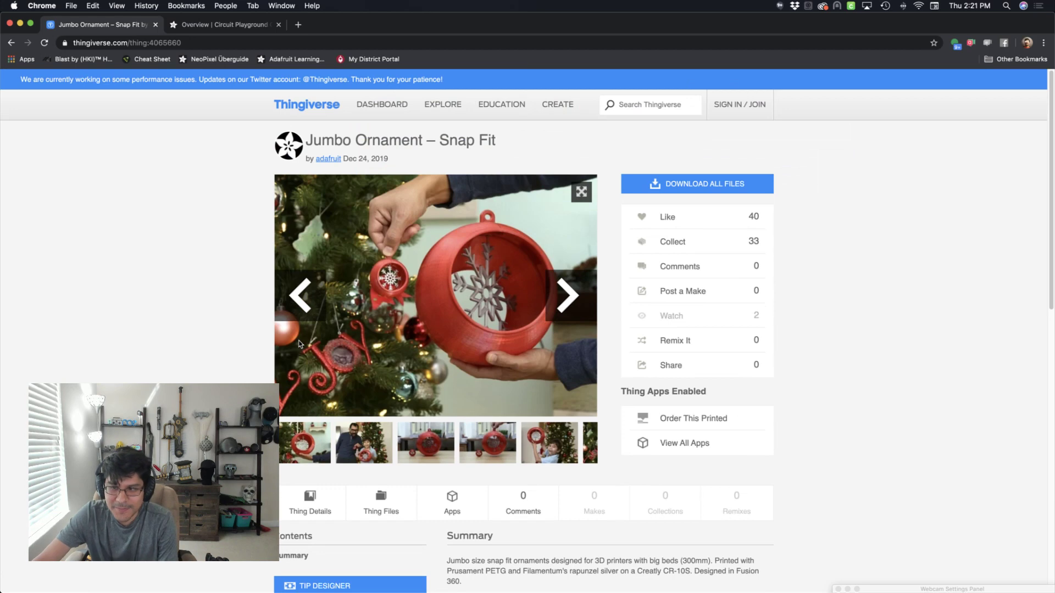
# - Switch back to Fusion 360, bring up the Big Ornament v12 design and hide its section analysis to view the whole ornament
pyautogui.press('super+Tab')
pyautogui.scroll(-5, 300, 344)
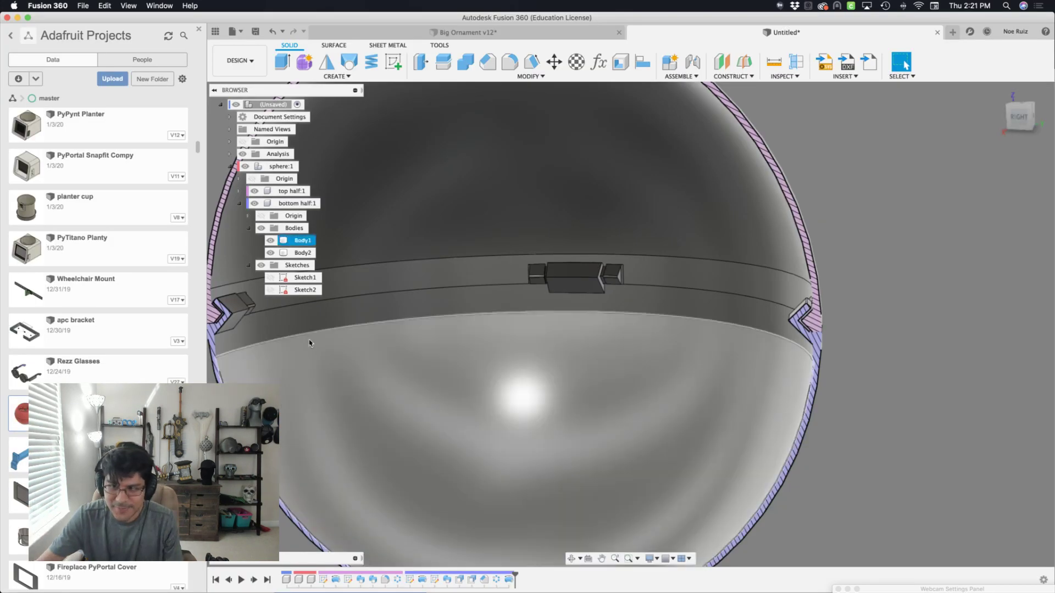
pyautogui.moveTo(412, 312); pyautogui.dragTo(541, 318, button='middle')
pyautogui.scroll(1, 541, 318)
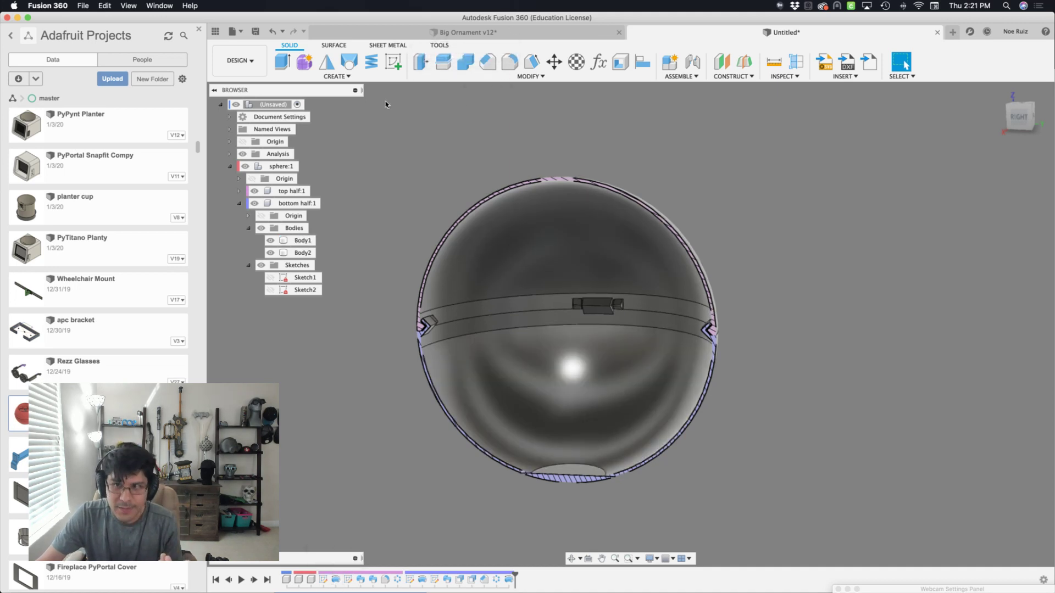
pyautogui.click(392, 33)
pyautogui.scroll(-5, 477, 241)
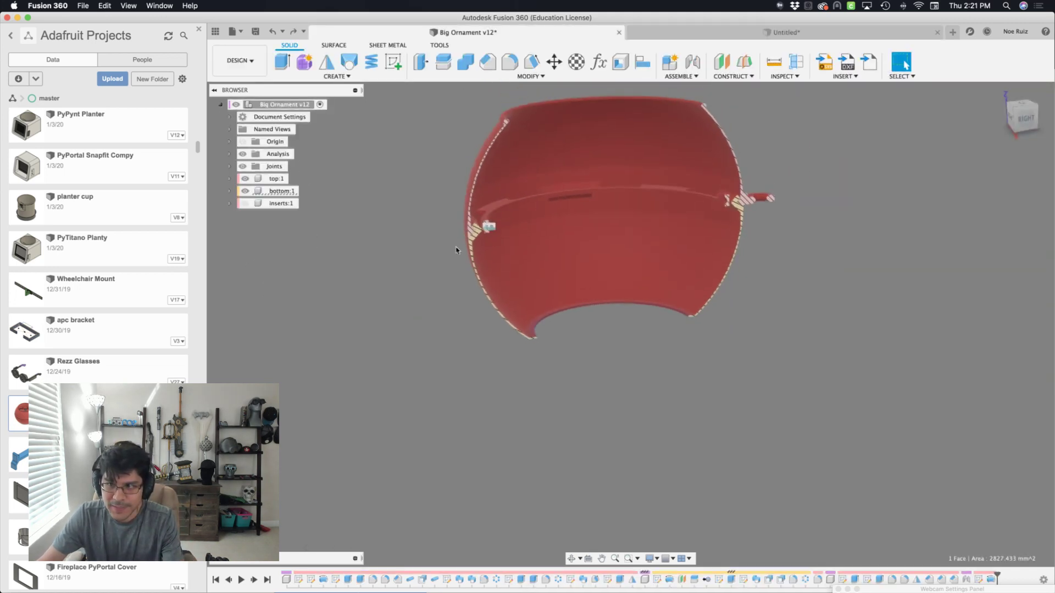
pyautogui.keyDown('shift'); pyautogui.moveTo(457, 249); pyautogui.dragTo(516, 325, button='middle'); pyautogui.keyUp('shift')
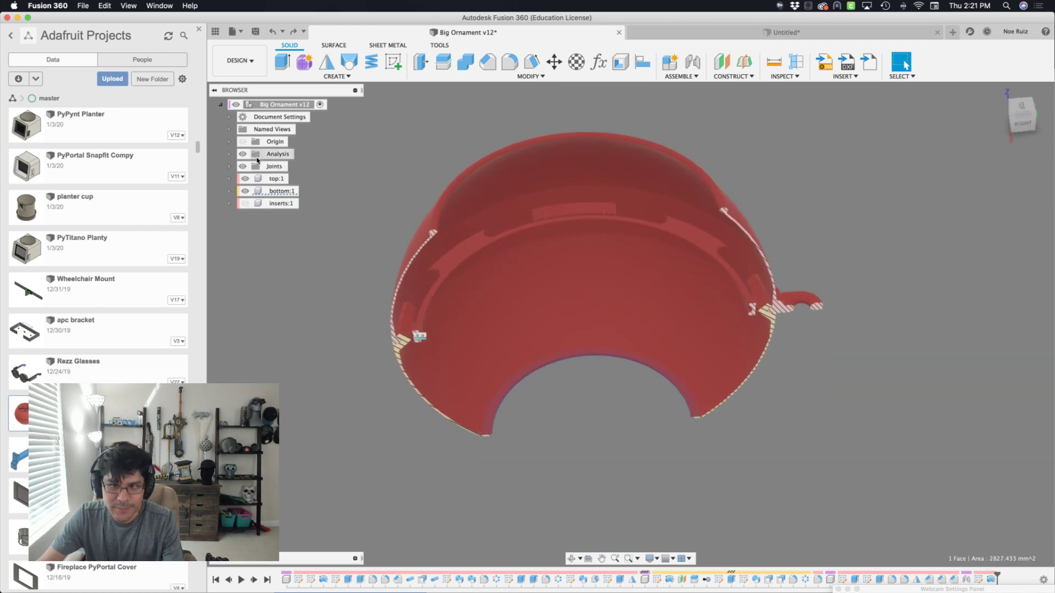
pyautogui.click(242, 154)
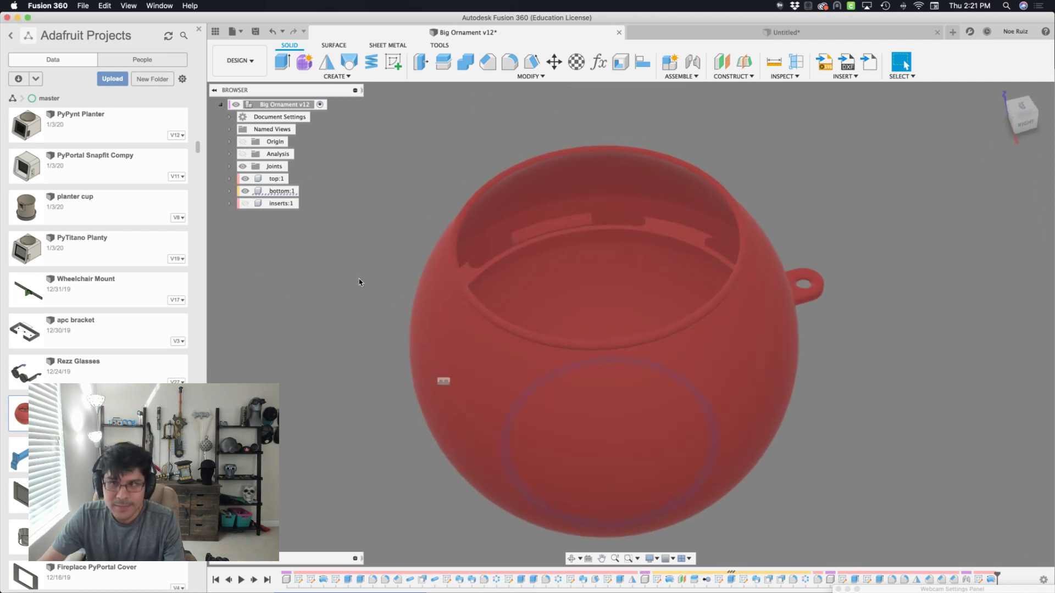
pyautogui.press('F5')
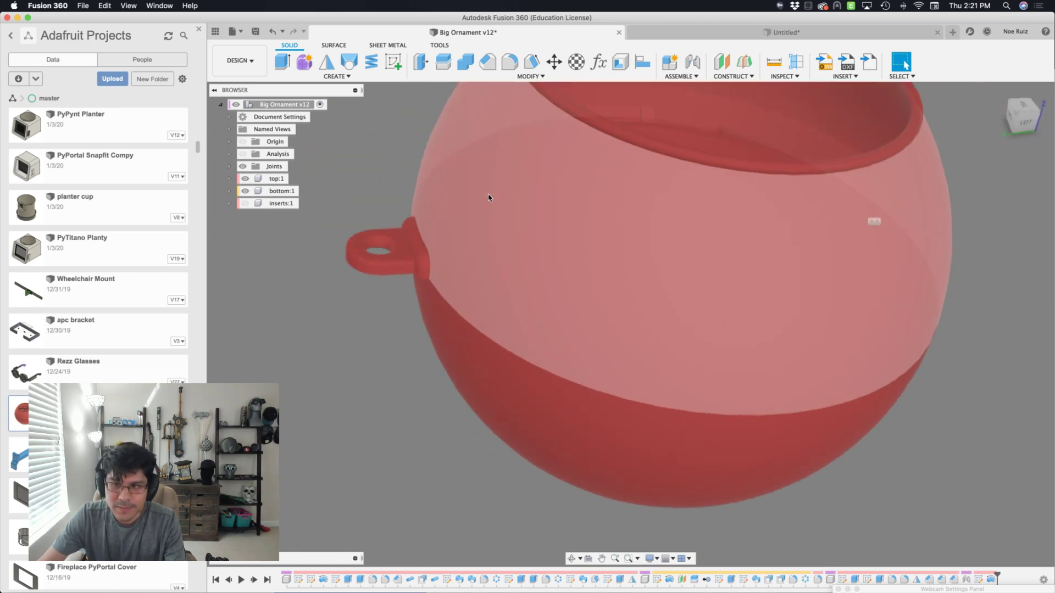
# - Switch to Chrome and view the Circuit Playground Gizmo Ornaments guide on the Adafruit Learning System
pyautogui.press('super+Tab')
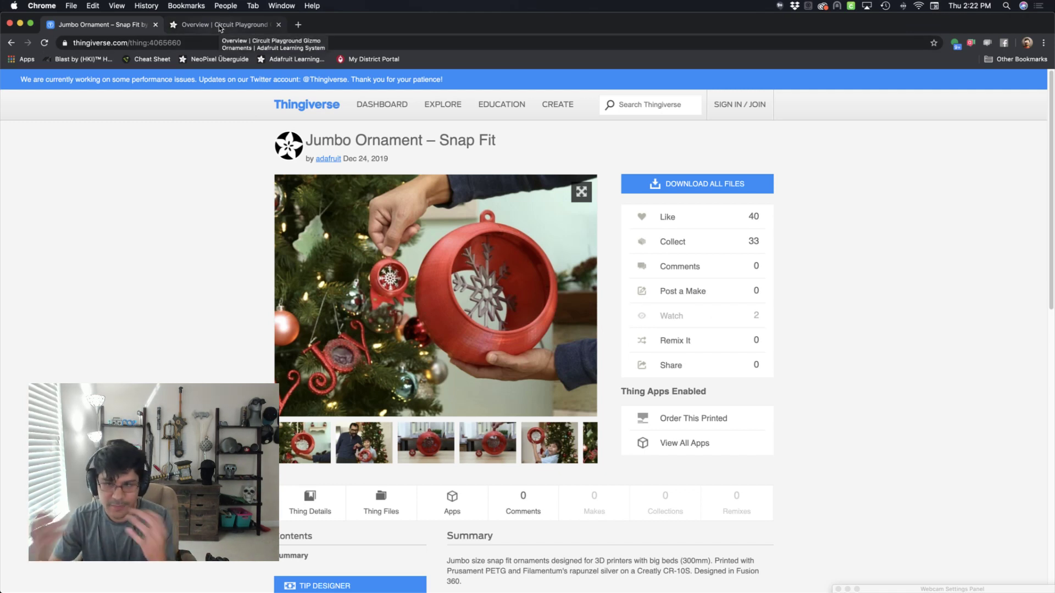
pyautogui.click(219, 25)
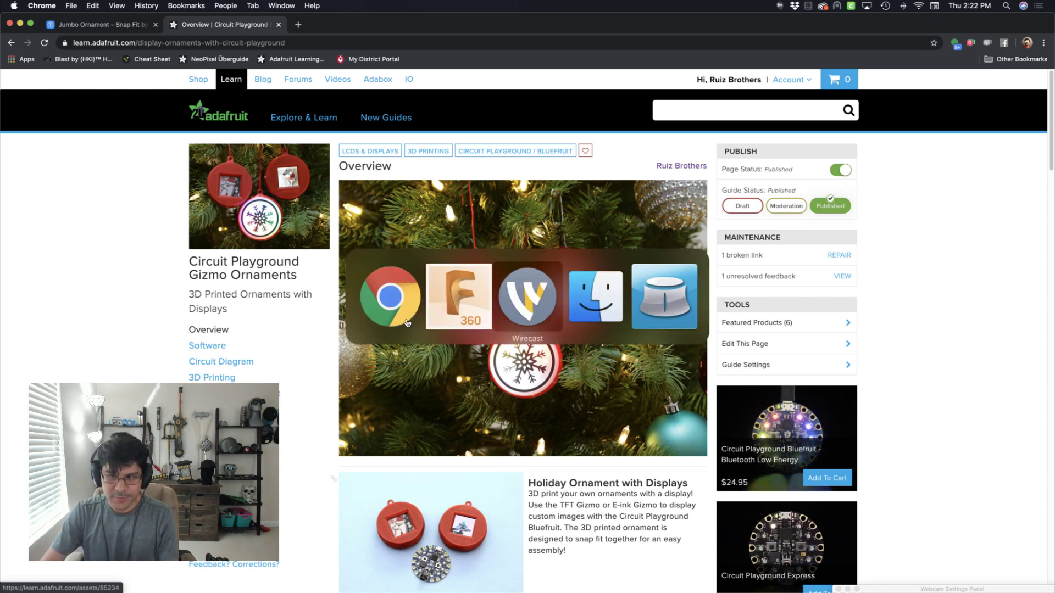
pyautogui.press('super+Tab')
pyautogui.click(344, 390)
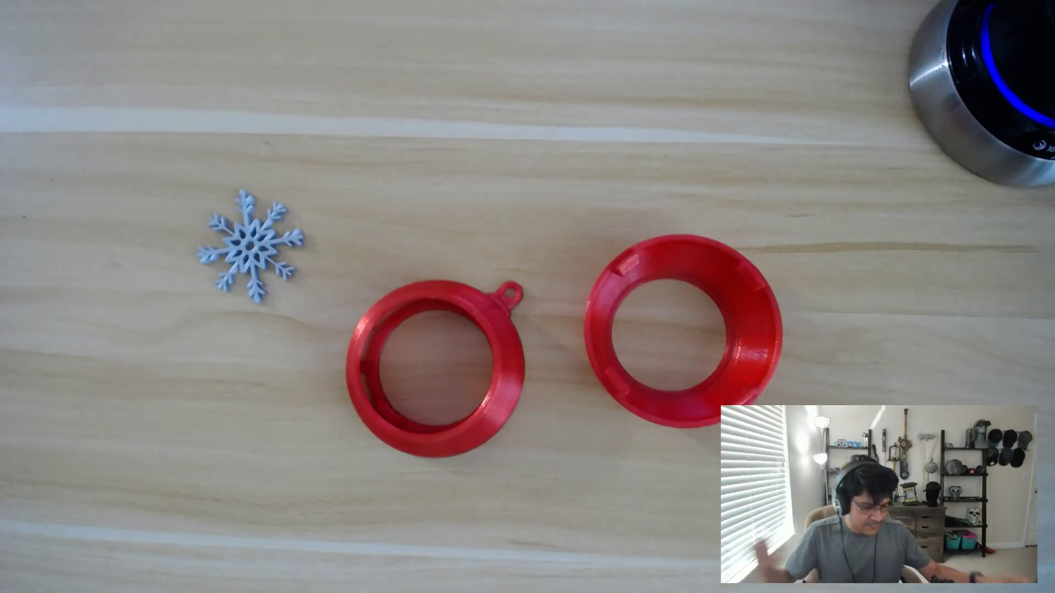